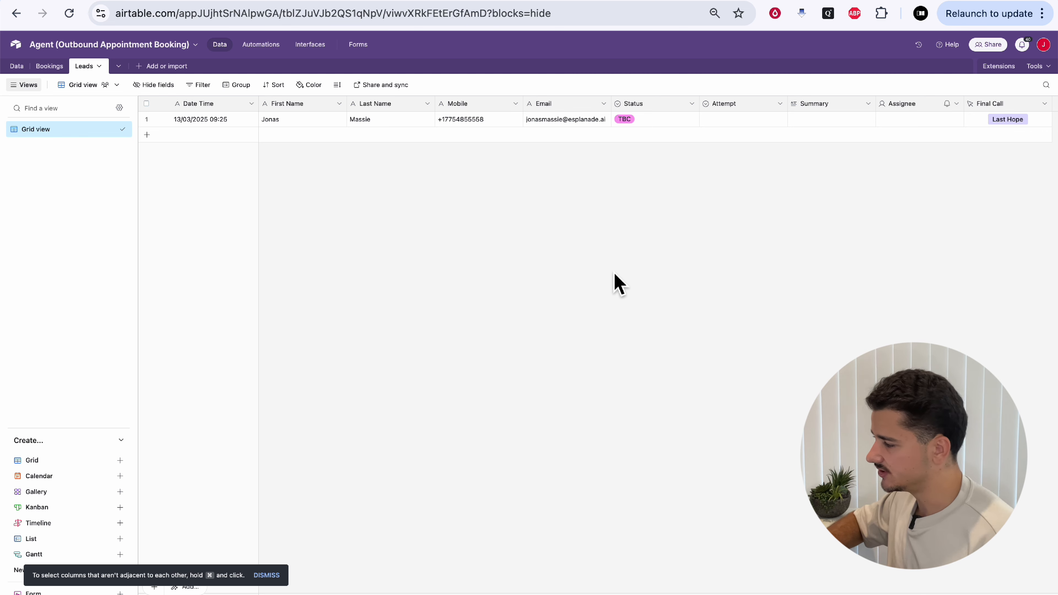
Test-run the n8n Airtable (Distribute Calls) workflow and watch its outbound call ring in OpenPhone
{"action": "left_click", "coordinate": [273, 1]}
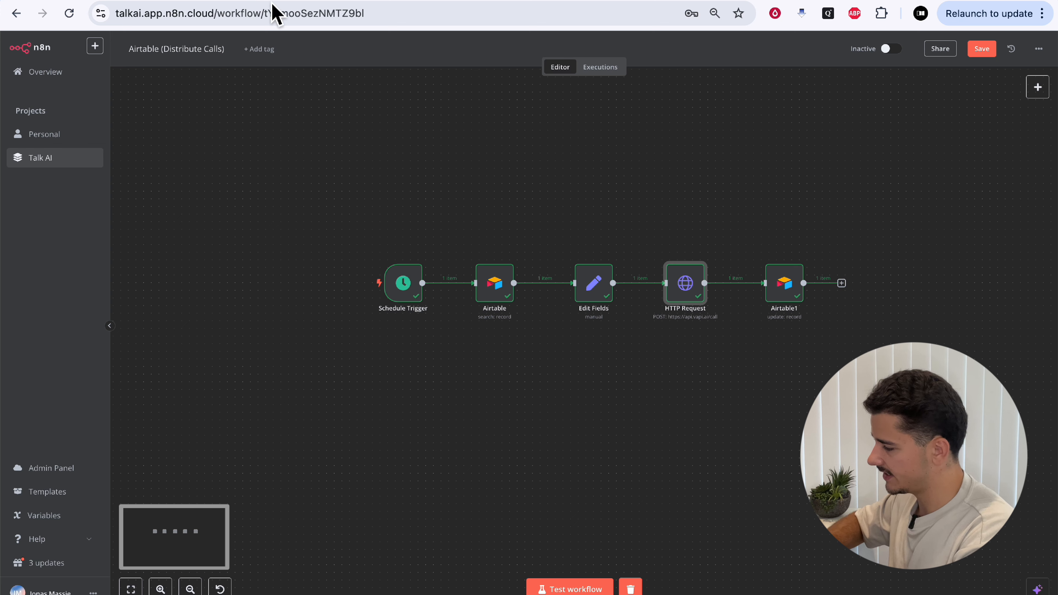
{"action": "left_click", "coordinate": [571, 587]}
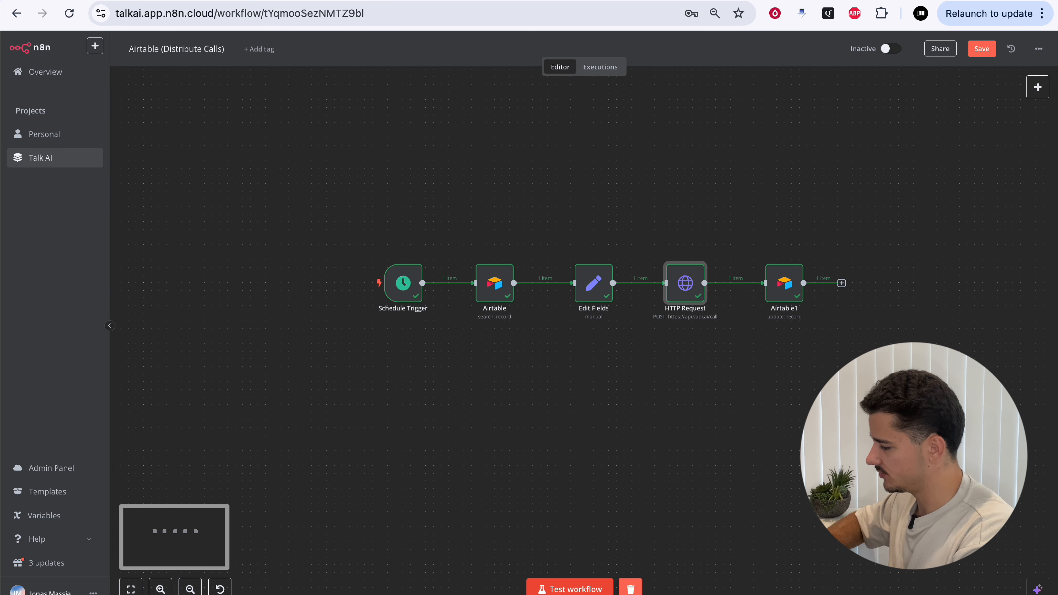
{"action": "left_click", "coordinate": [794, 0]}
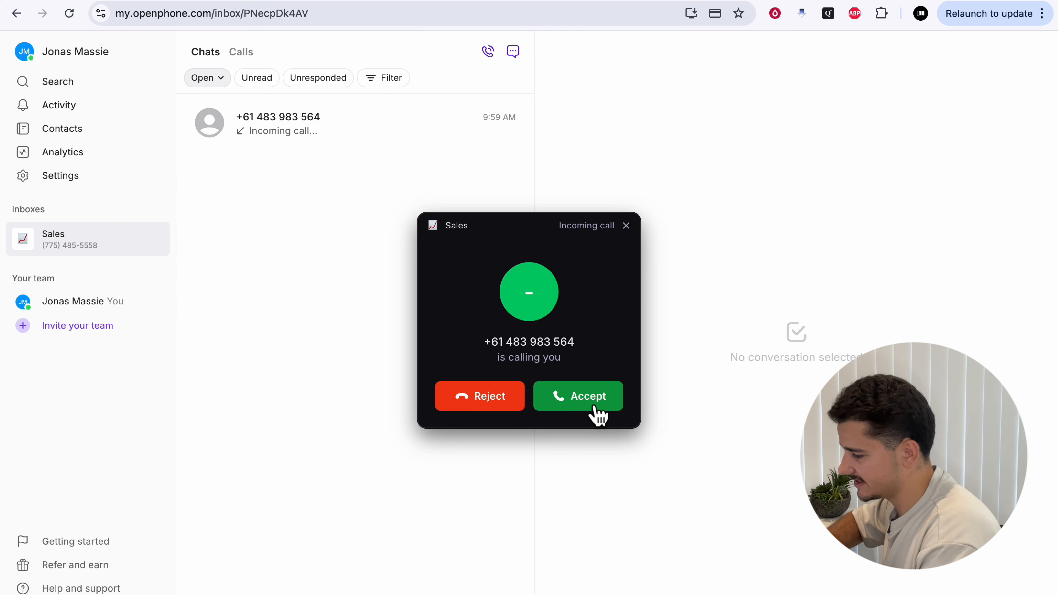
Answer the agent's call in OpenPhone with volume raised, then view Google Calendar for 17–20 March
{"action": "left_click", "coordinate": [595, 408]}
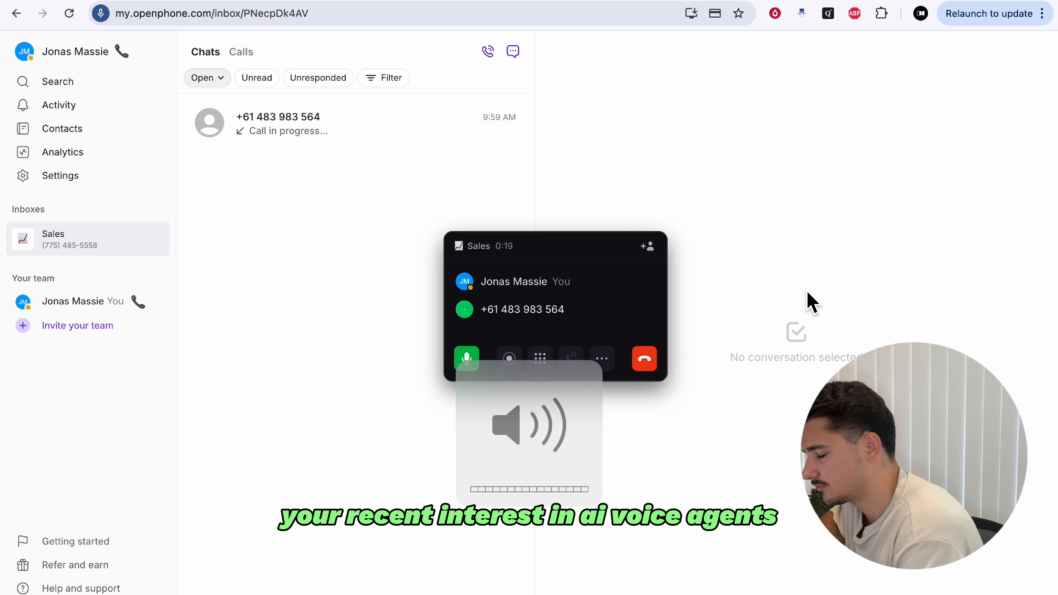
{"action": "key", "text": "XF86AudioRaiseVolume"}
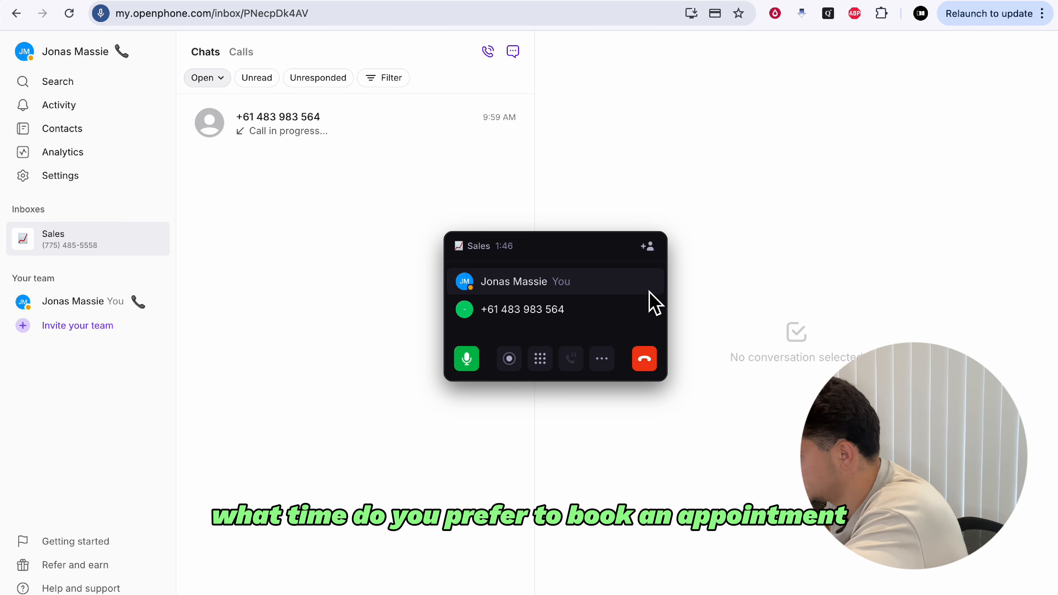
{"action": "left_click", "coordinate": [907, 0]}
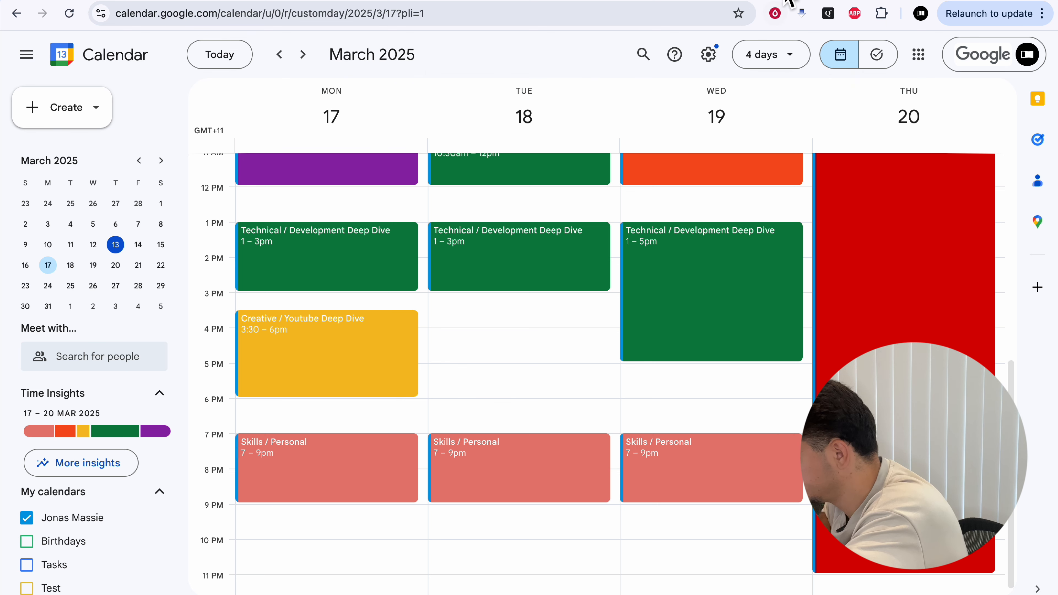
Confirm the new Tuesday 18 March 4:30 pm booking, then return to the OpenPhone inbox
{"action": "left_click", "coordinate": [791, 3]}
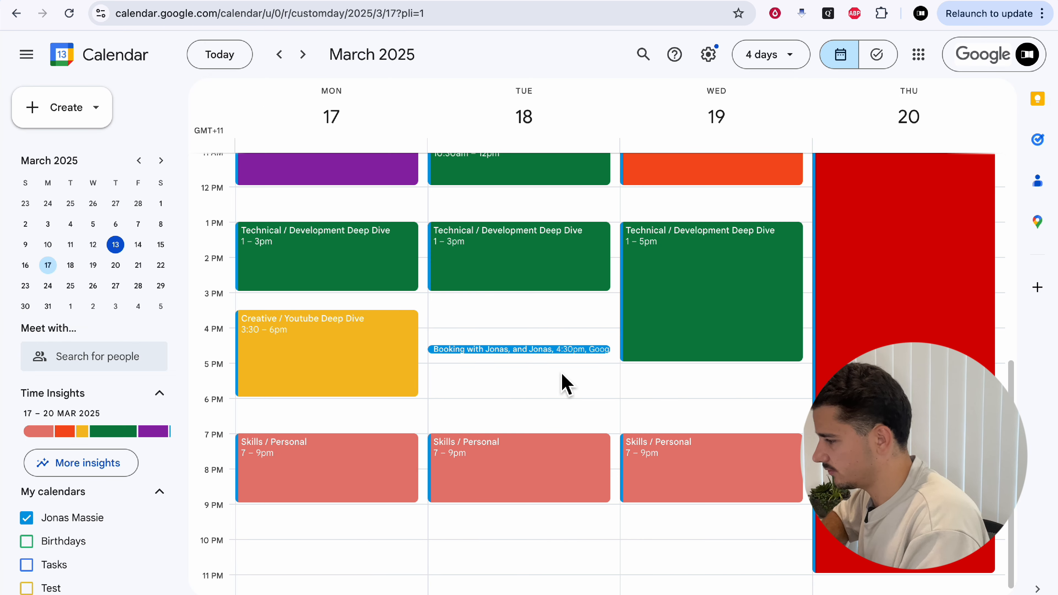
{"action": "left_click", "coordinate": [816, 2]}
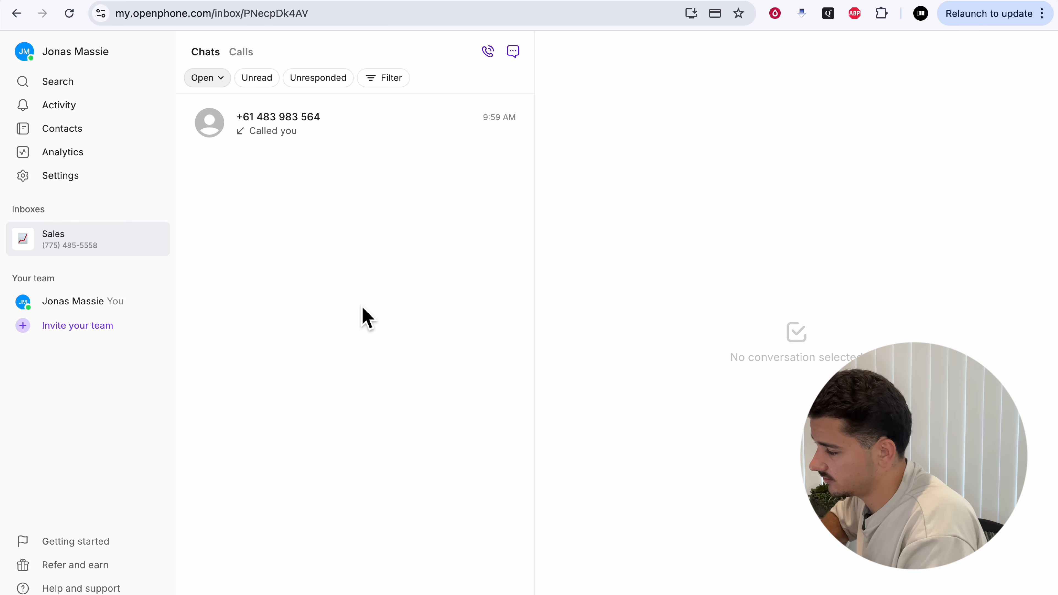
Return to the Airtable Leads table to see the lead marked Called with #Success
{"action": "left_click", "coordinate": [751, 1]}
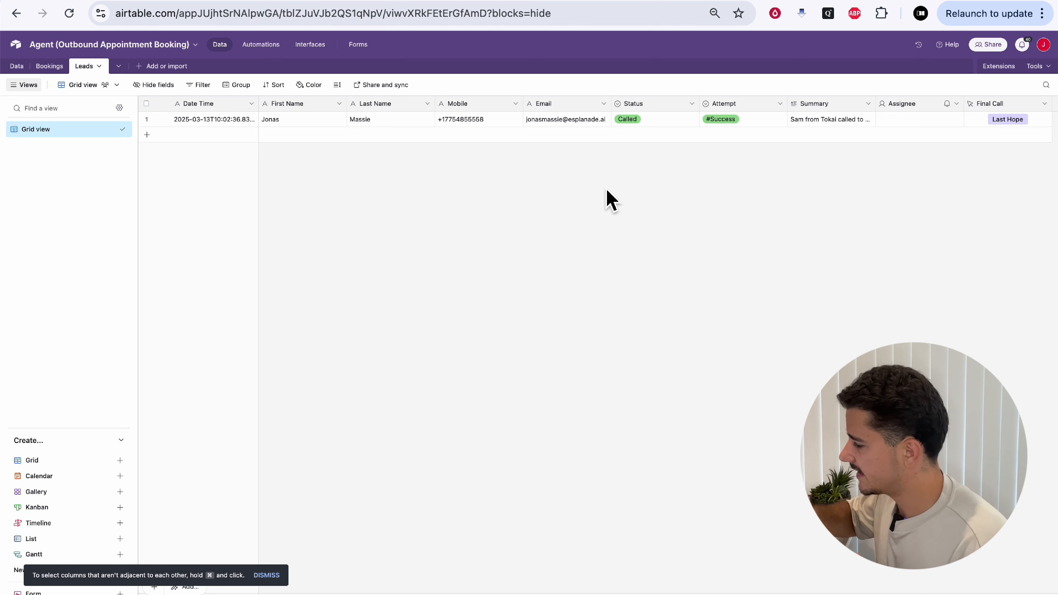
Read the lead's full call summary, then the call transcript in the Data table
{"action": "double_click", "coordinate": [819, 126]}
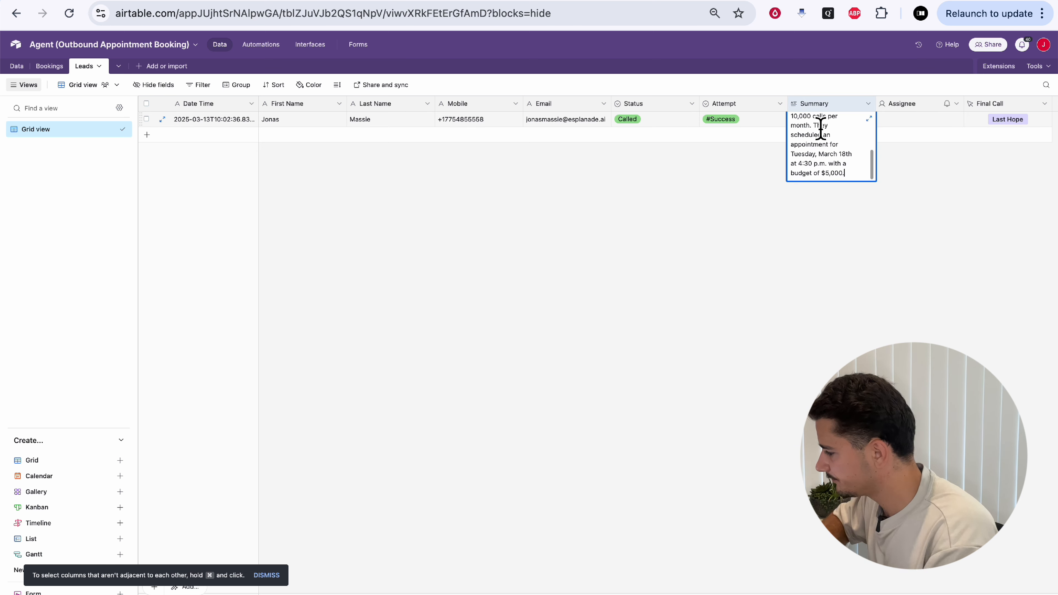
{"action": "key", "text": "Escape"}
{"action": "left_click", "coordinate": [17, 66]}
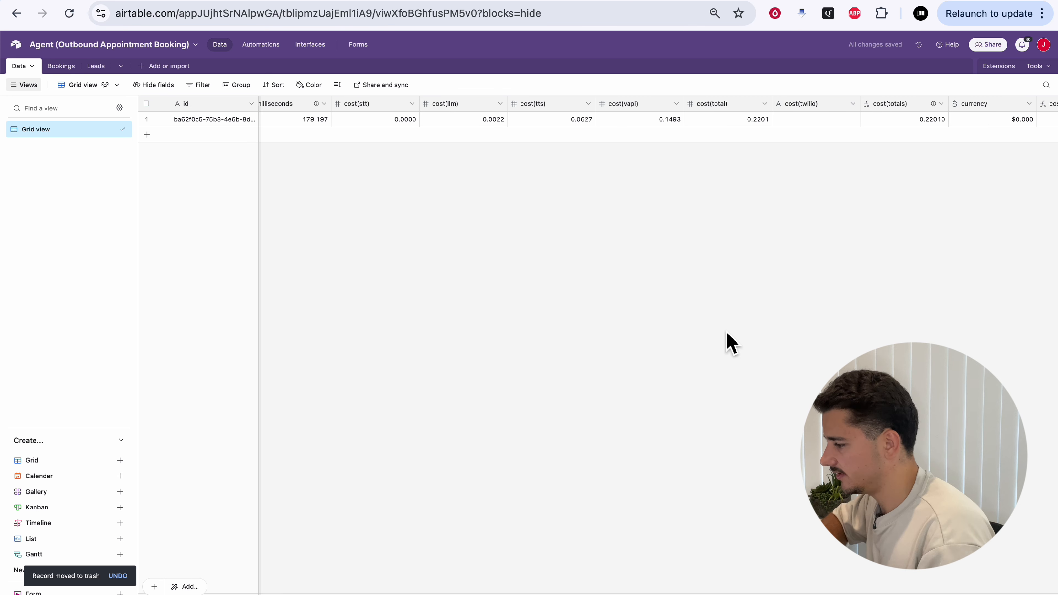
{"action": "scroll", "coordinate": [819, 300], "scroll_direction": "right", "scroll_amount": 10}
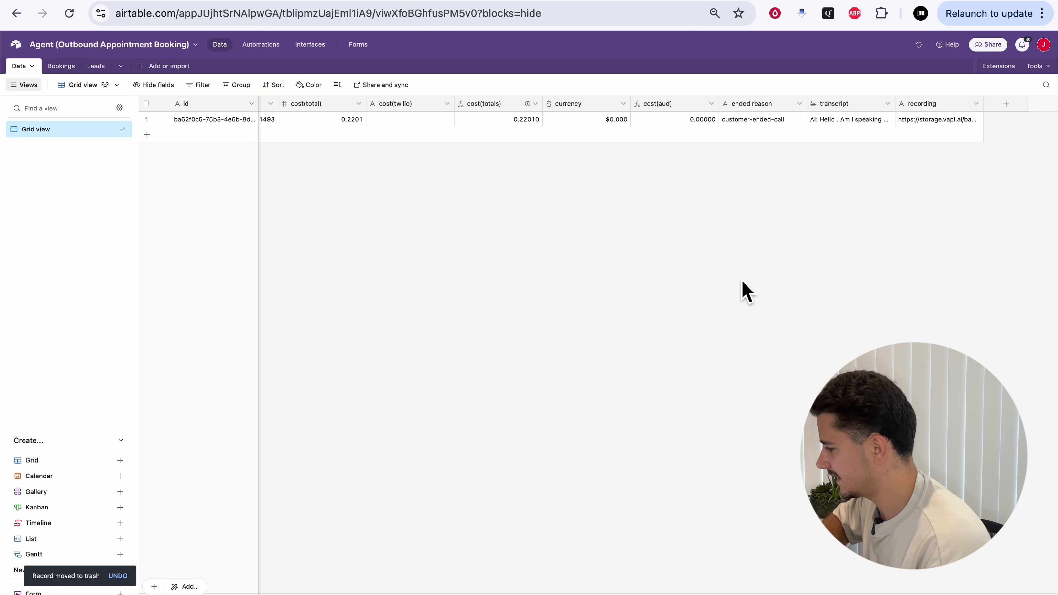
{"action": "double_click", "coordinate": [843, 121]}
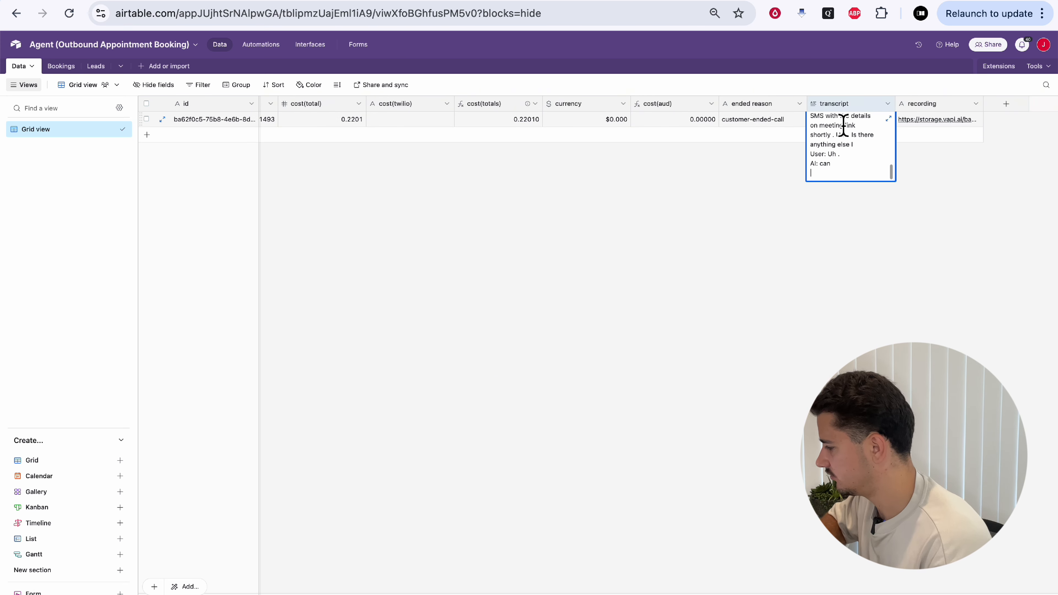
{"action": "scroll", "coordinate": [846, 146], "scroll_direction": "up", "scroll_amount": 5}
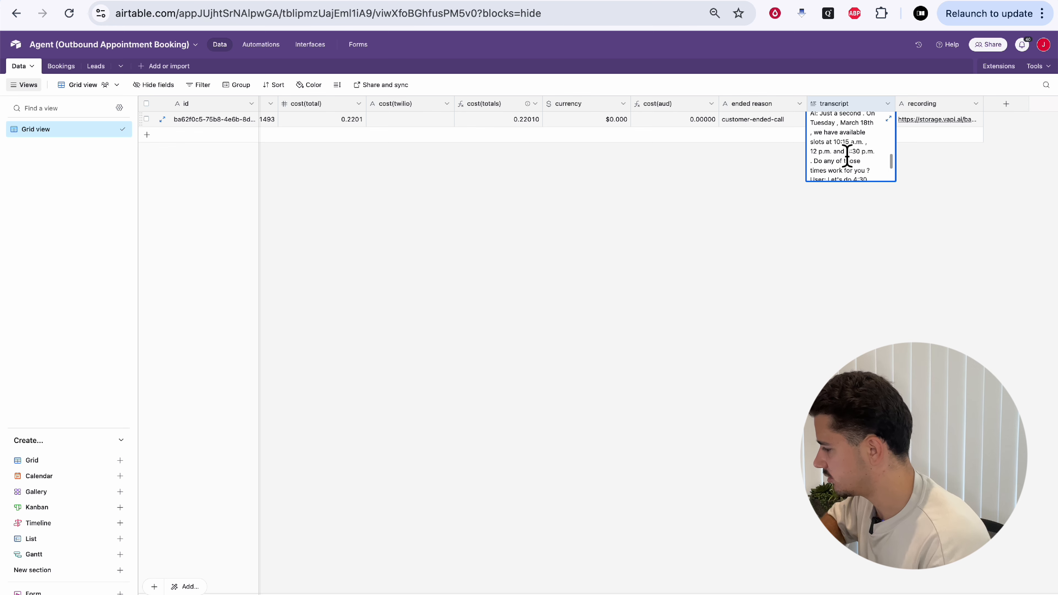
{"action": "left_click", "coordinate": [878, 293]}
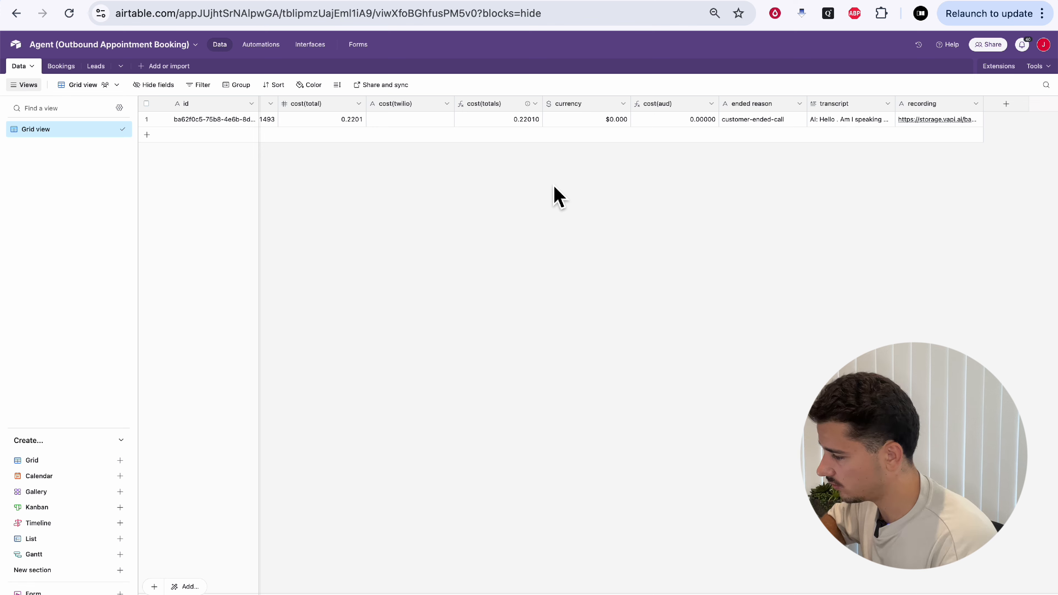
{"action": "scroll", "coordinate": [416, 250], "scroll_direction": "left", "scroll_amount": 3}
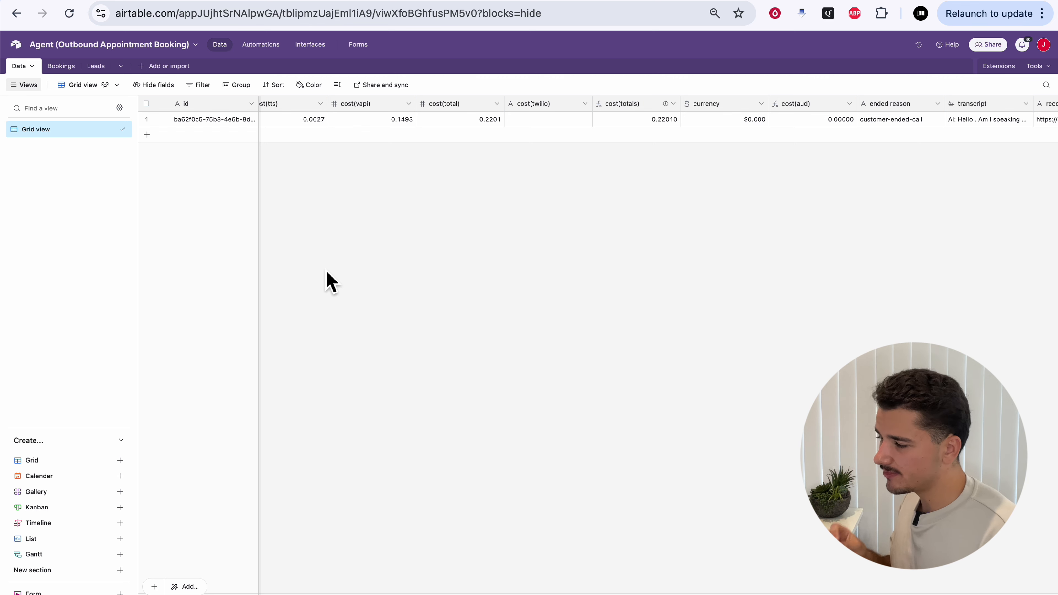
Reset the test lead's Status to TBC and re-run the call-distribution workflow in n8n
{"action": "left_click", "coordinate": [100, 70]}
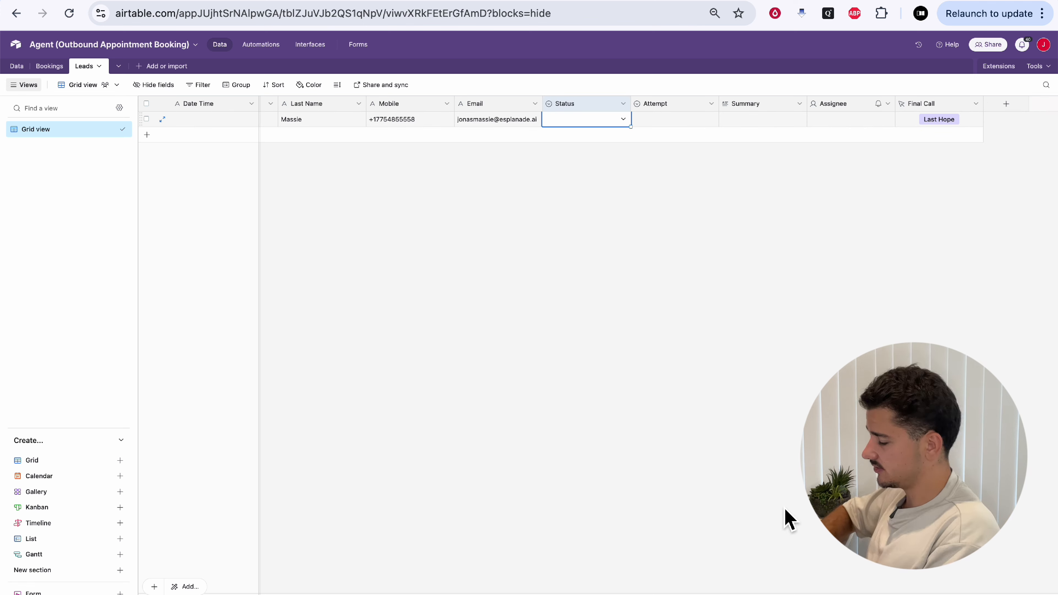
{"action": "left_click", "coordinate": [620, 121]}
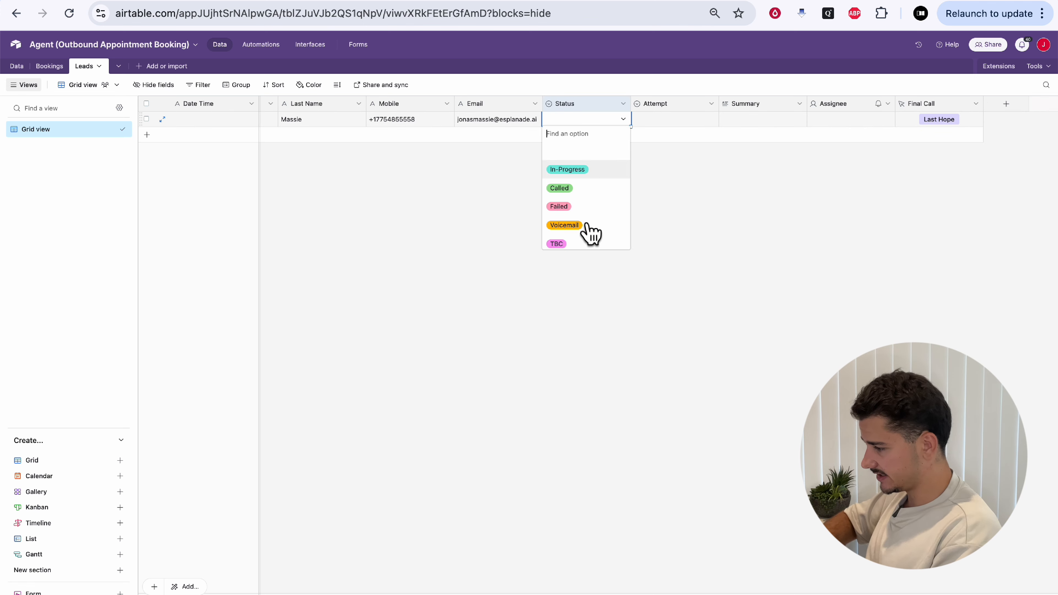
{"action": "left_click", "coordinate": [566, 246]}
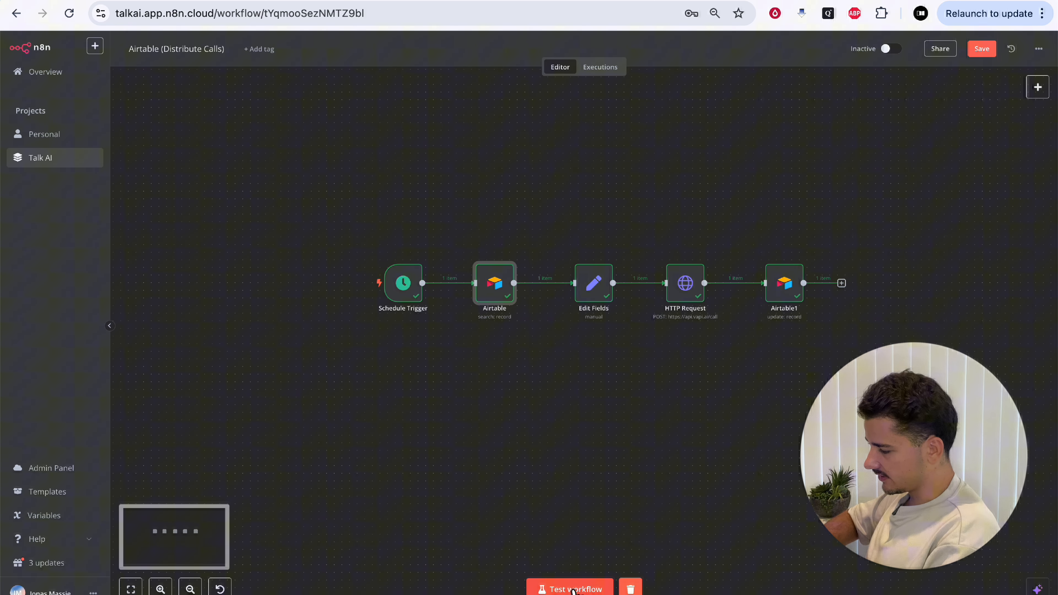
{"action": "left_click", "coordinate": [573, 589]}
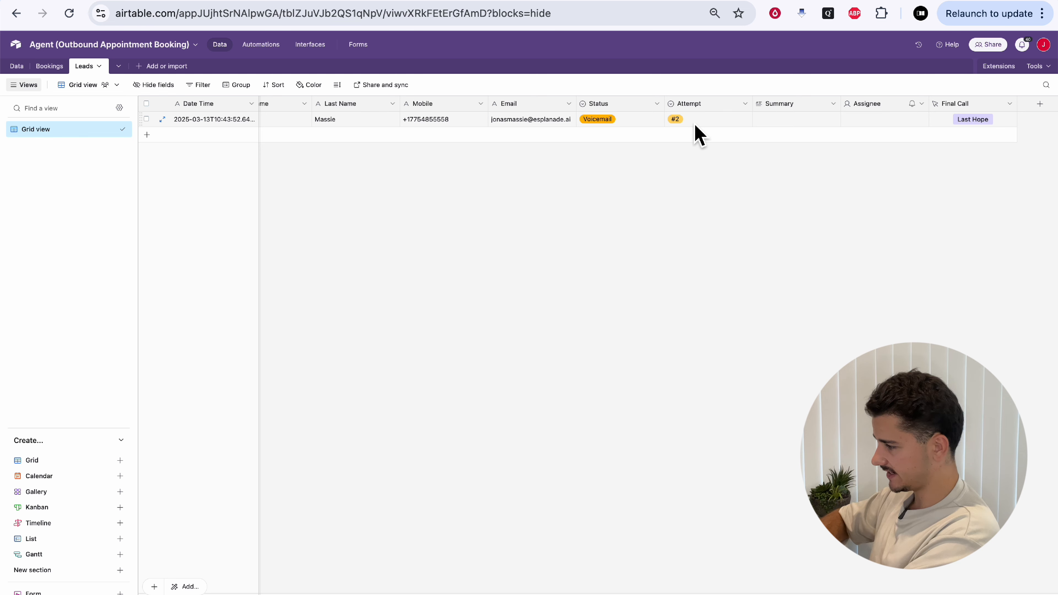
Check the new call in OpenPhone, then move to the n8n workflow's execution history
{"action": "left_click", "coordinate": [786, 1]}
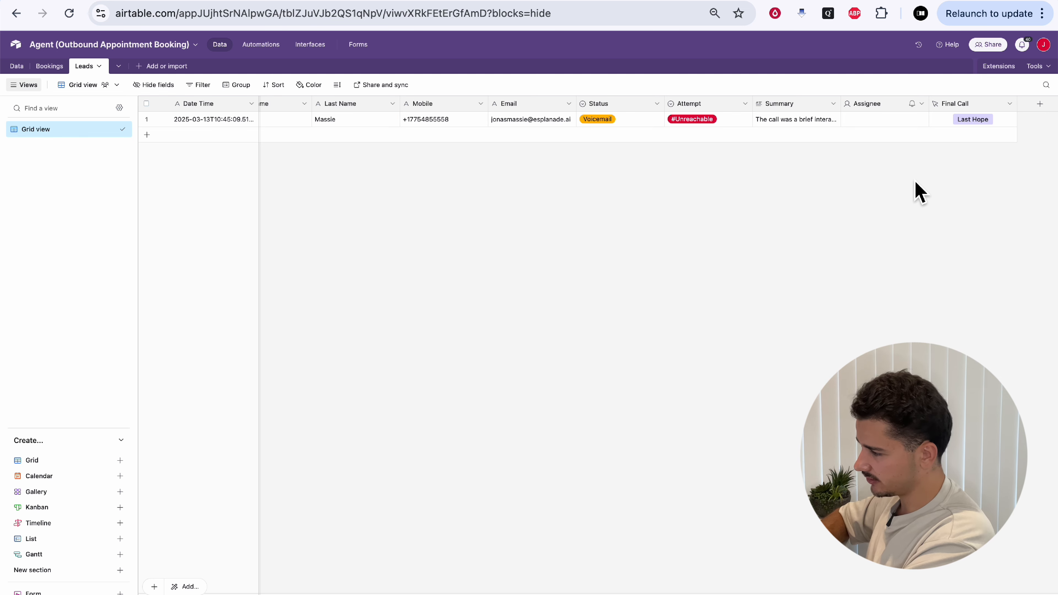
{"action": "key", "text": "ctrl+Tab"}
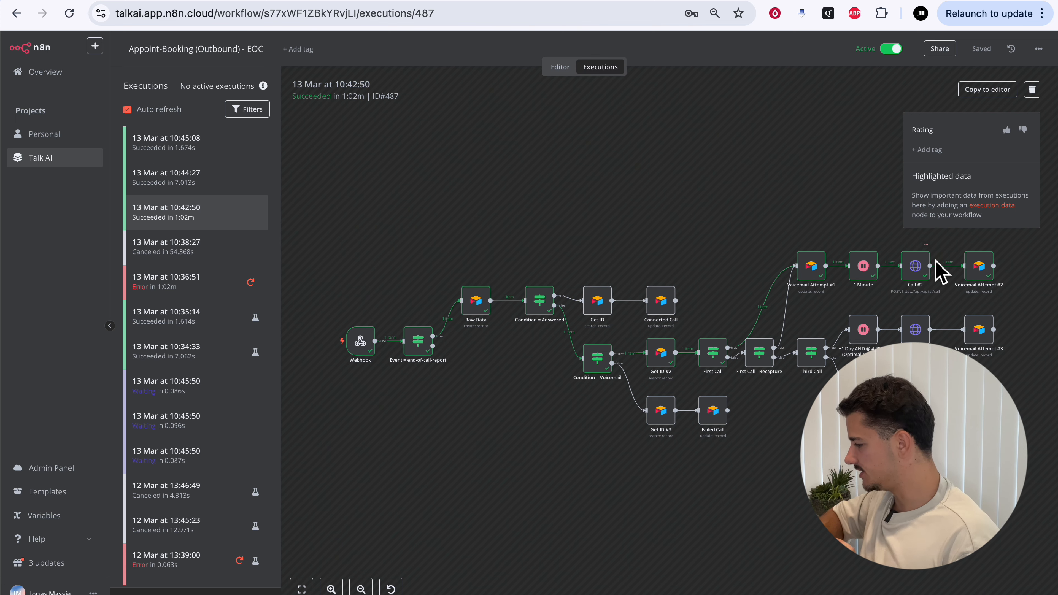
Load the 13 Mar 10:44:27 execution (ID#488) from the Executions sidebar
{"action": "scroll", "coordinate": [945, 292], "scroll_direction": "up", "scroll_amount": 5}
{"action": "scroll", "coordinate": [953, 300], "scroll_direction": "down", "scroll_amount": 3}
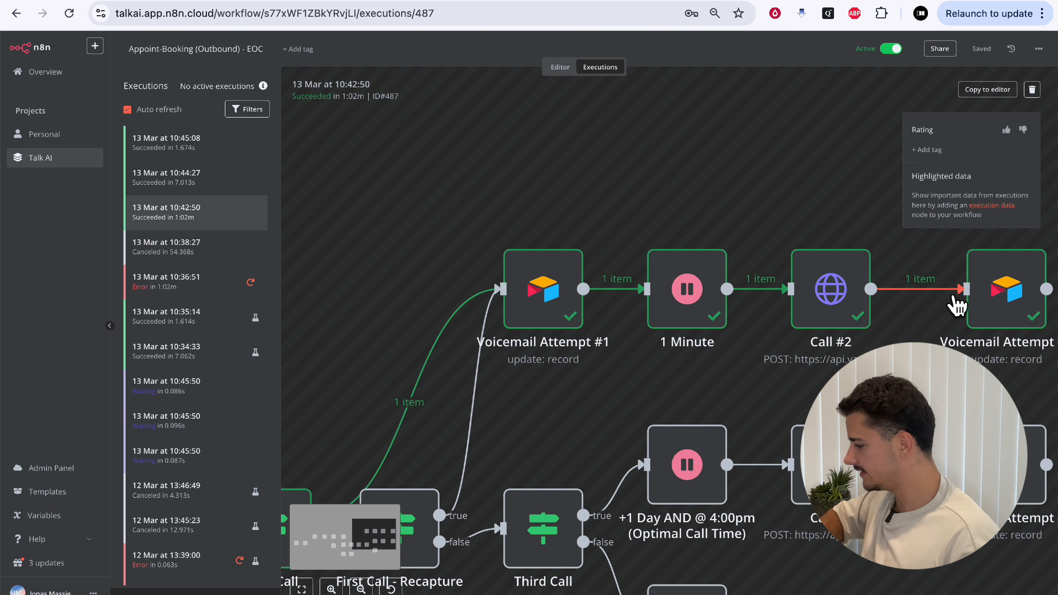
{"action": "scroll", "coordinate": [949, 317], "scroll_direction": "down", "scroll_amount": 2}
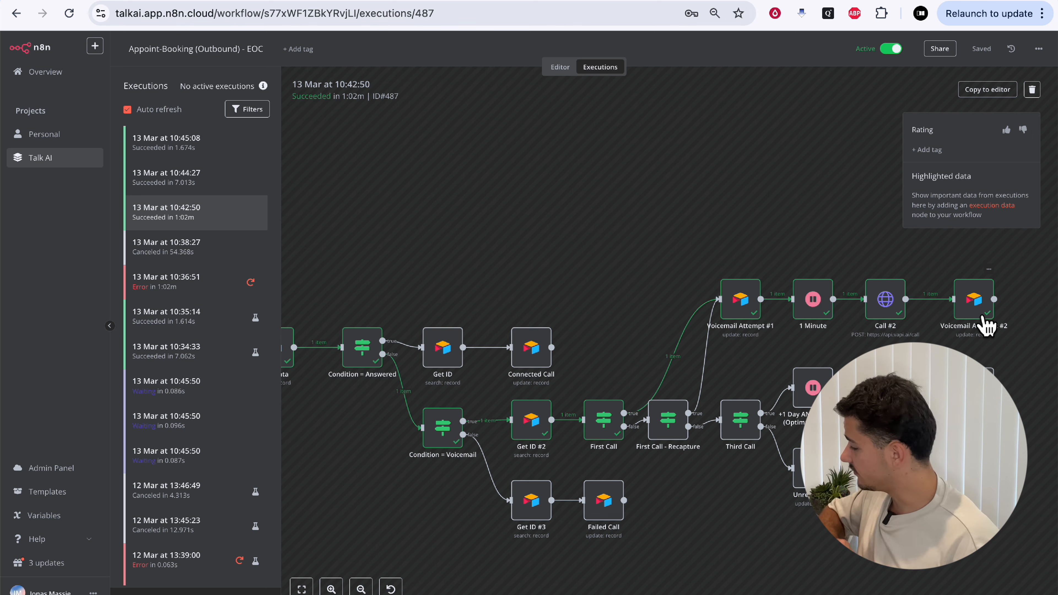
{"action": "left_click", "coordinate": [196, 177]}
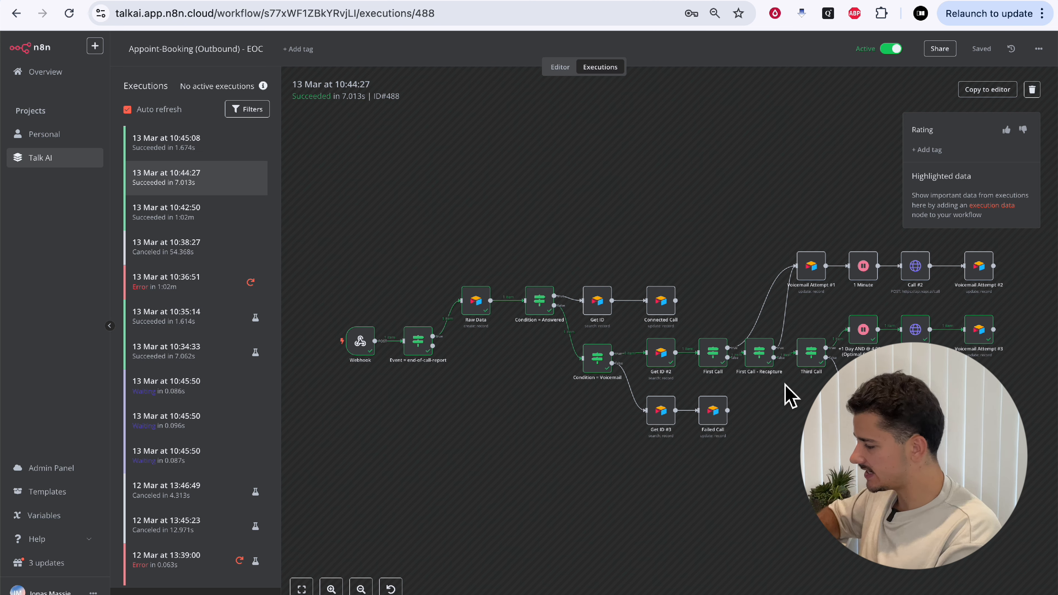
Open the 13 Mar 10:45:08 run (ID#489) and zoom around its voicemail-to-Unreachable path
{"action": "scroll", "coordinate": [647, 288], "scroll_direction": "up", "scroll_amount": 5}
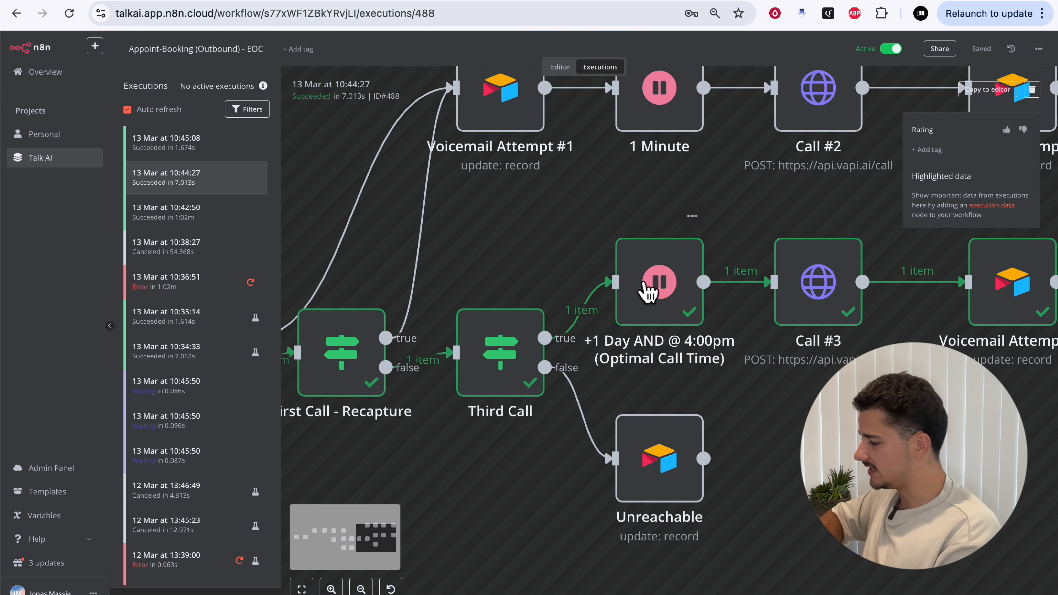
{"action": "scroll", "coordinate": [748, 404], "scroll_direction": "down", "scroll_amount": 3}
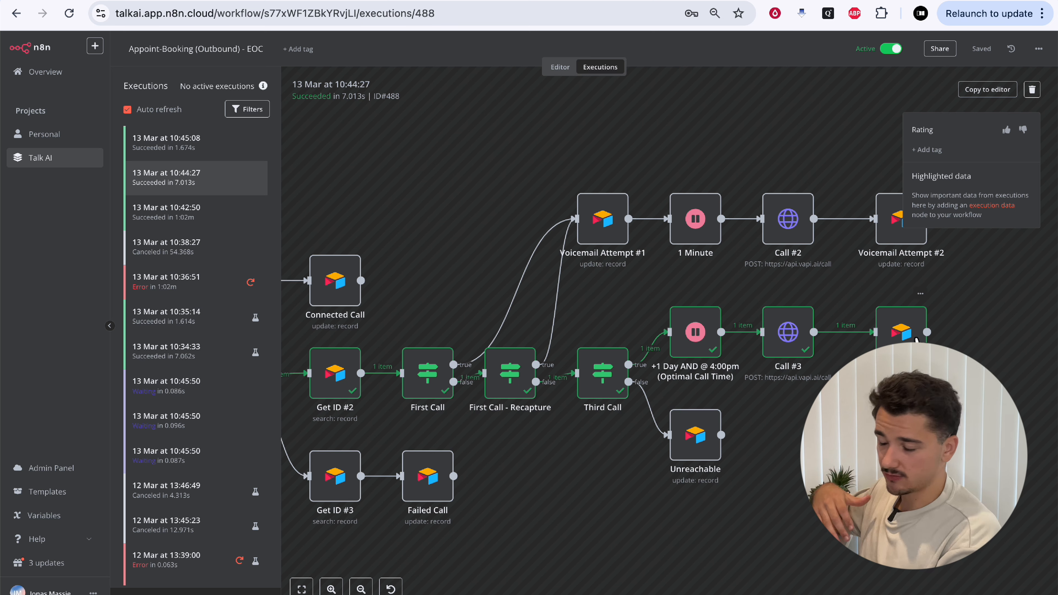
{"action": "scroll", "coordinate": [787, 414], "scroll_direction": "down", "scroll_amount": 3}
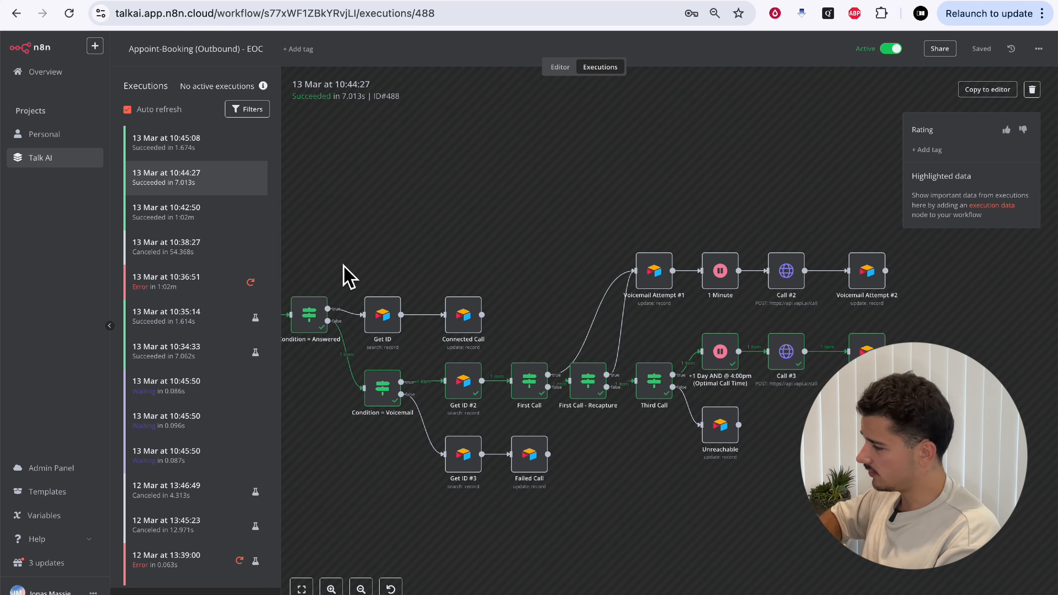
{"action": "left_click", "coordinate": [222, 151]}
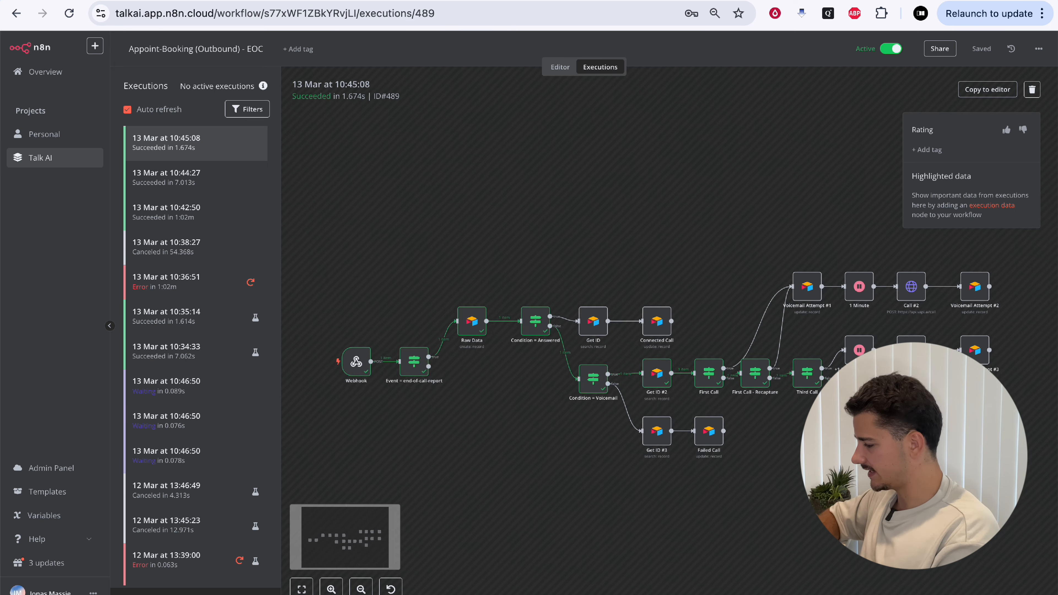
{"action": "scroll", "coordinate": [894, 410], "scroll_direction": "up", "scroll_amount": 5}
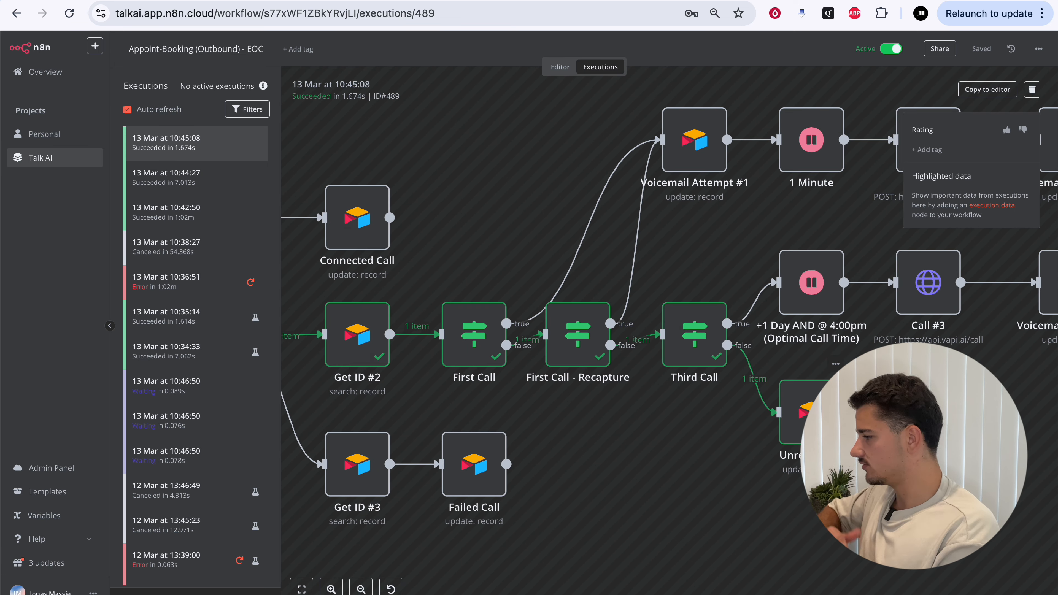
{"action": "scroll", "coordinate": [745, 421], "scroll_direction": "down", "scroll_amount": 5}
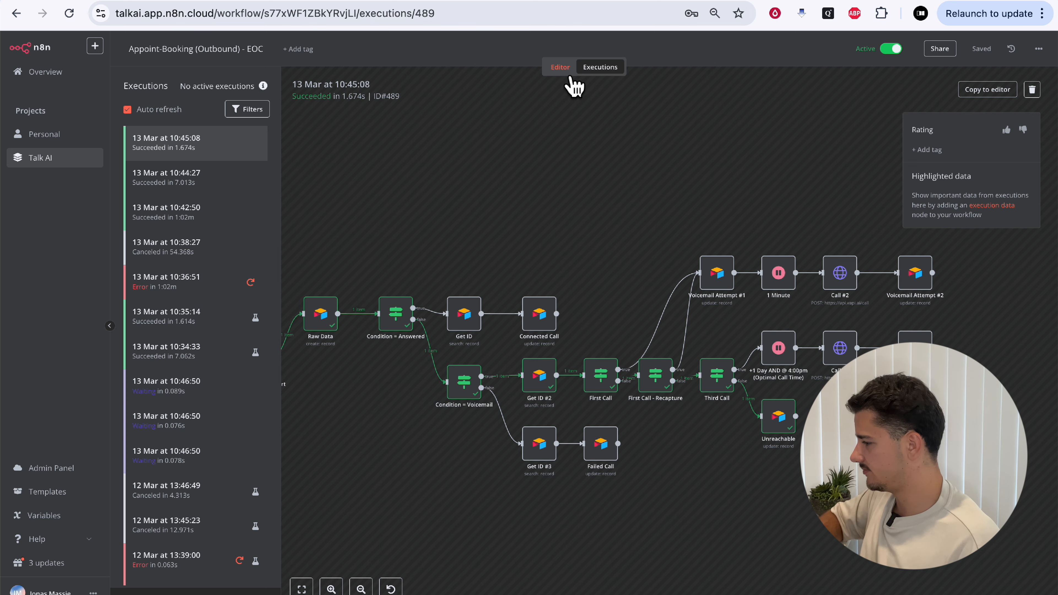
Set the '+1 Day AND @ 4:00pm' wait node to resume At Specified Time via an expression
{"action": "left_click", "coordinate": [561, 67]}
{"action": "double_click", "coordinate": [808, 284]}
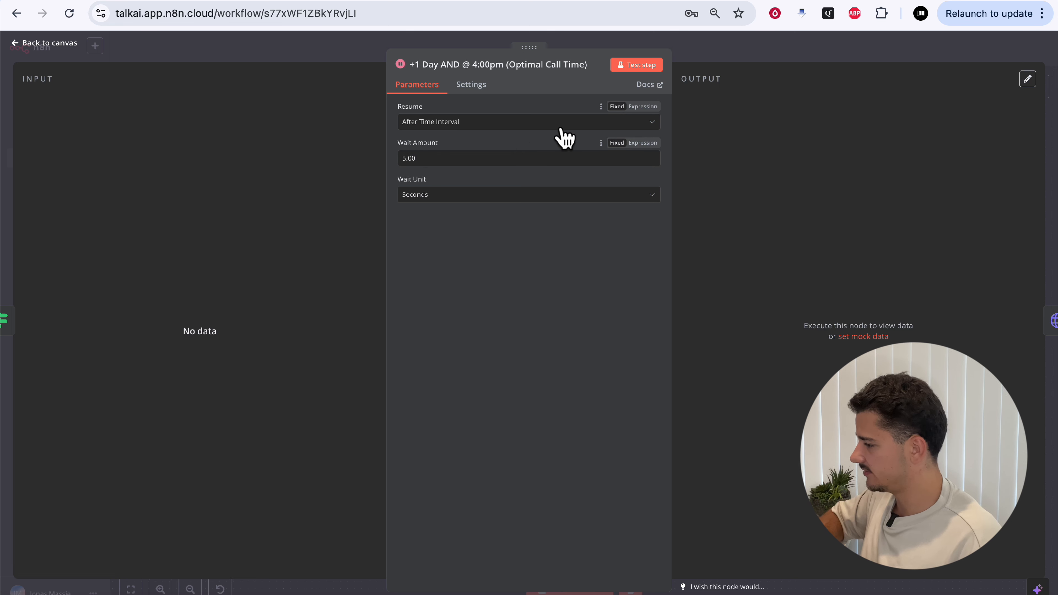
{"action": "left_click", "coordinate": [508, 127]}
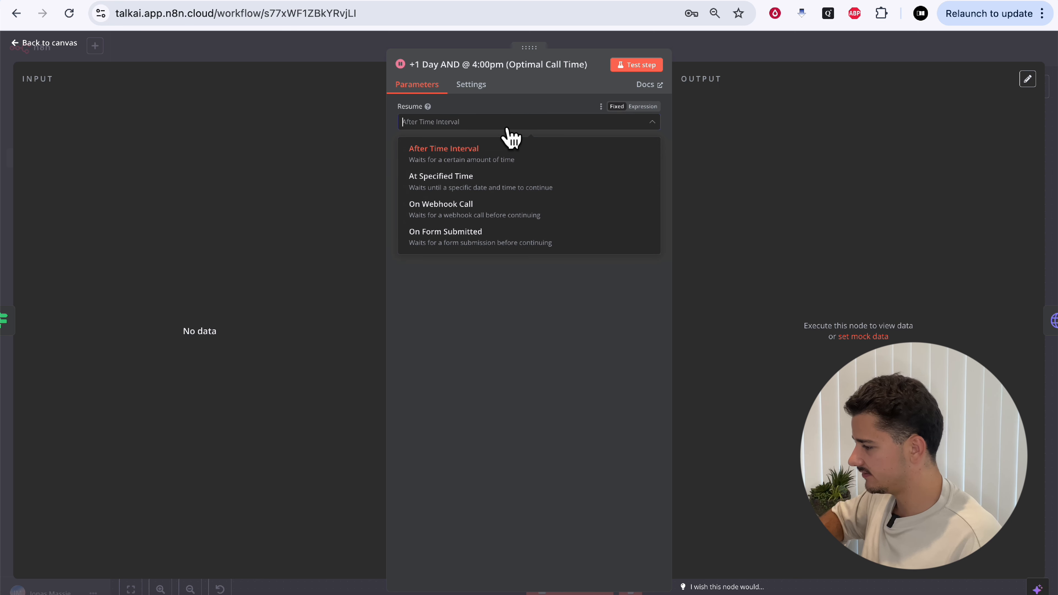
{"action": "left_click", "coordinate": [470, 189]}
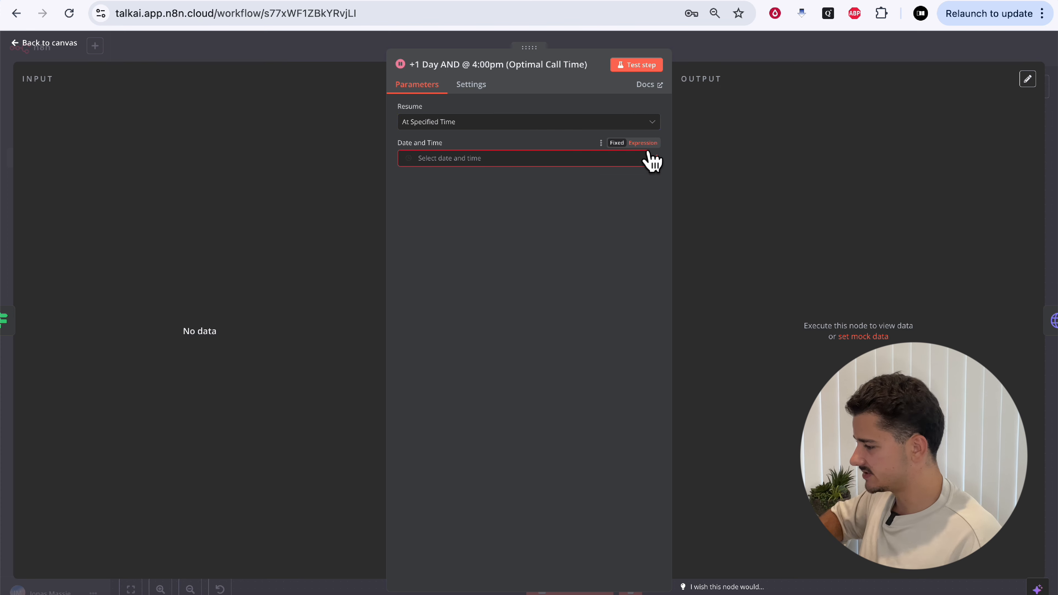
{"action": "left_click", "coordinate": [643, 142]}
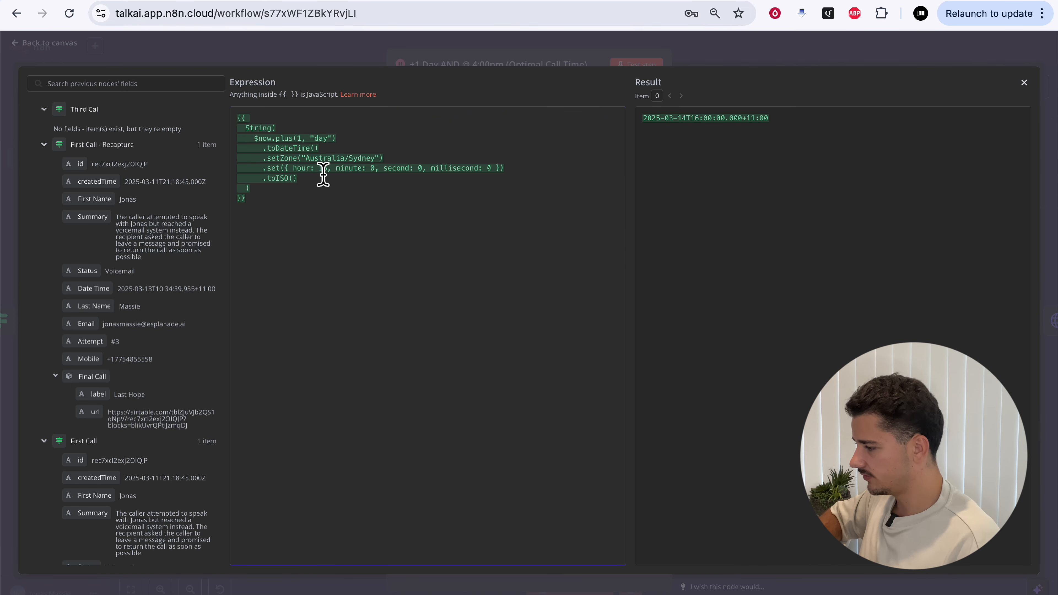
Check the wait node's expression for next day 16:00 Australia/Sydney, then close the editor and node
{"action": "left_click_drag", "start_coordinate": [306, 159], "coordinate": [375, 159]}
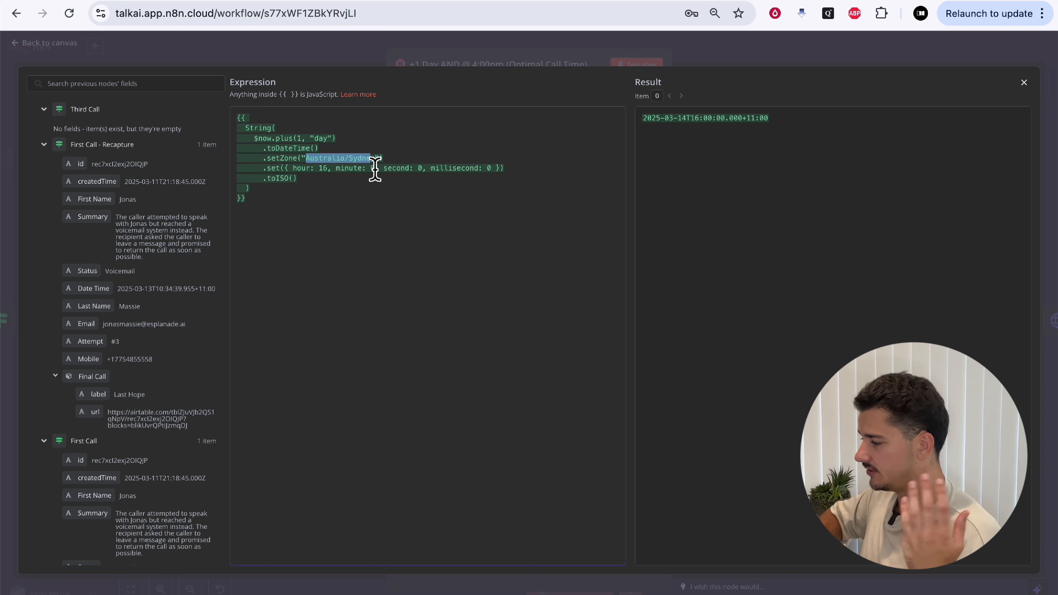
{"action": "left_click", "coordinate": [334, 167]}
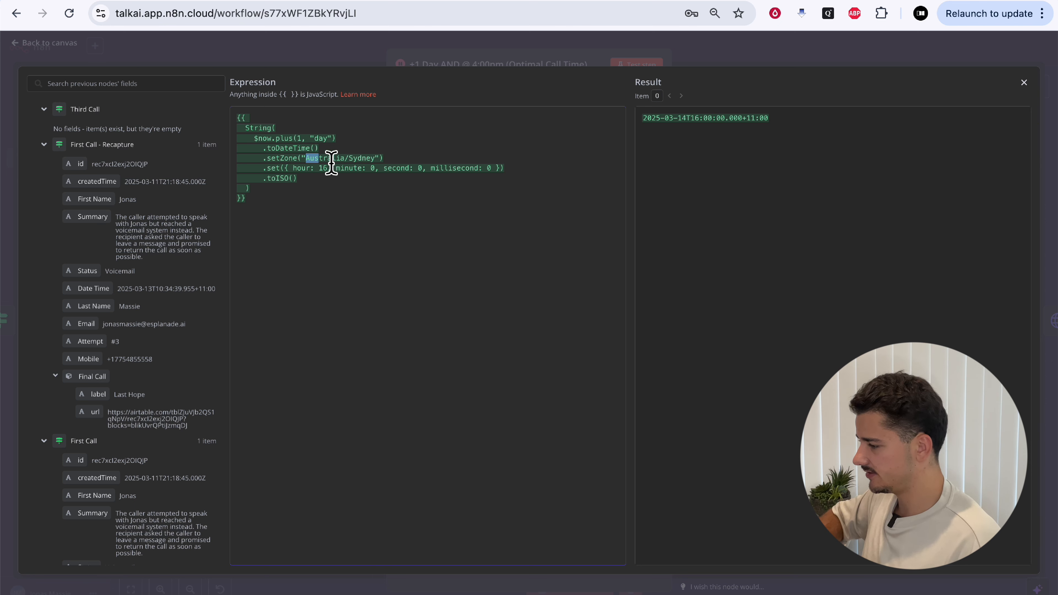
{"action": "left_click_drag", "start_coordinate": [316, 172], "coordinate": [361, 172]}
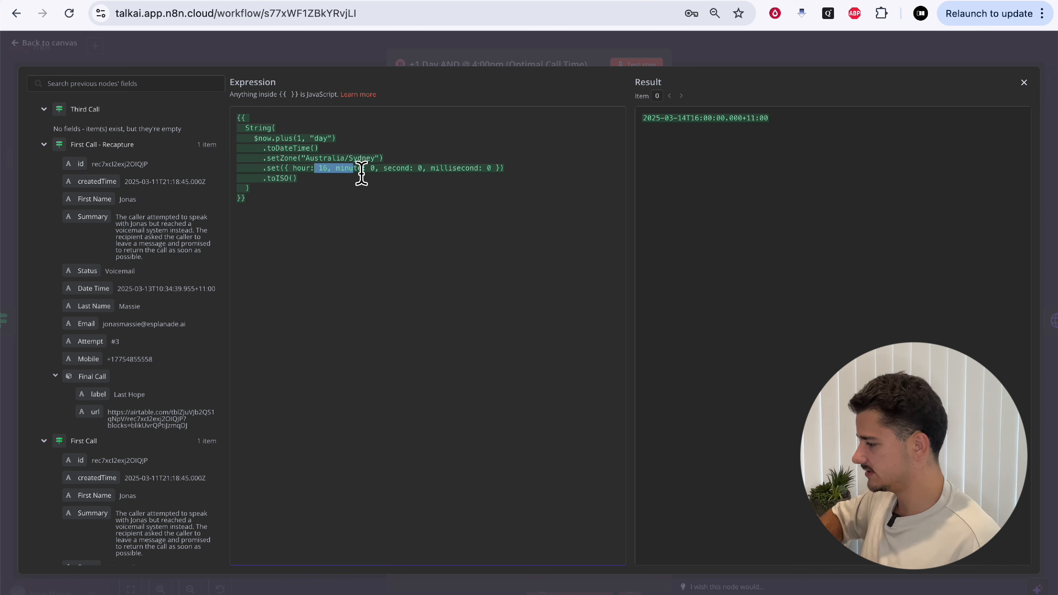
{"action": "left_click", "coordinate": [372, 172]}
{"action": "left_click", "coordinate": [869, 57]}
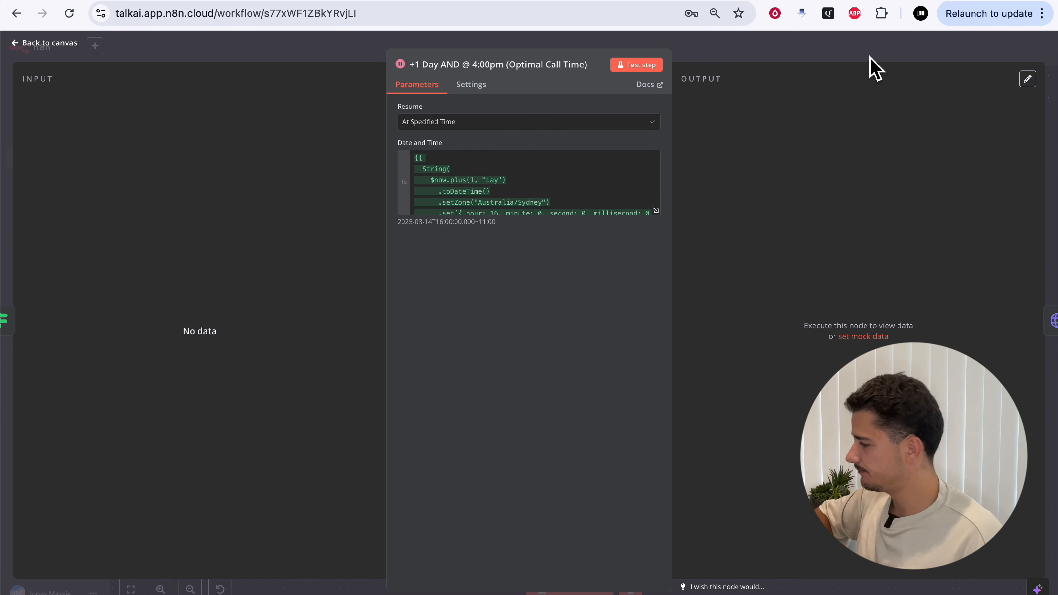
{"action": "key", "text": "Escape"}
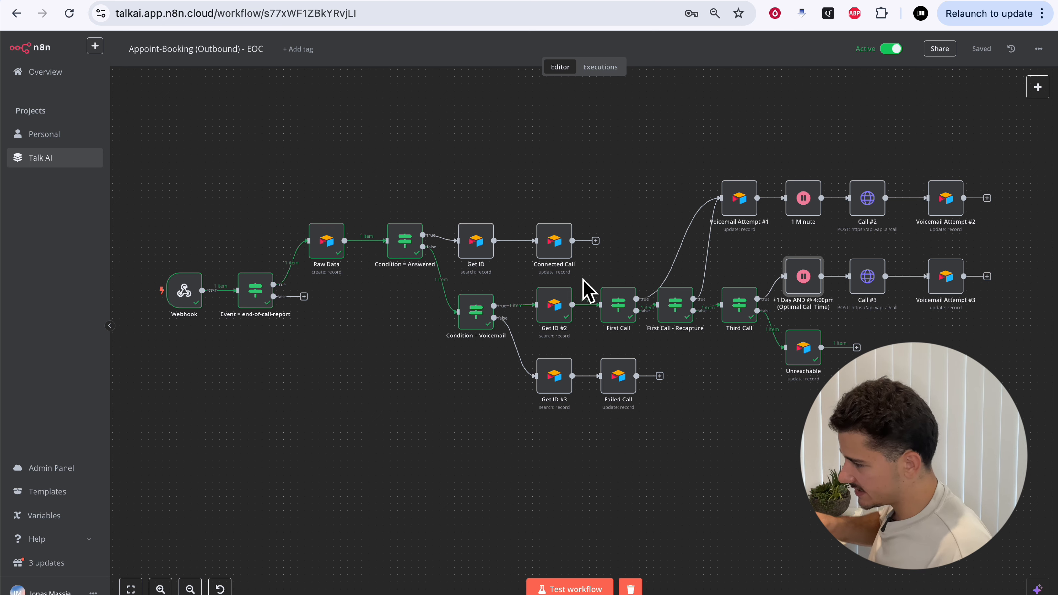
Look over the Airtable (Distribute Calls) workflow, then move to the Airtable Leads base
{"action": "left_click", "coordinate": [239, 0]}
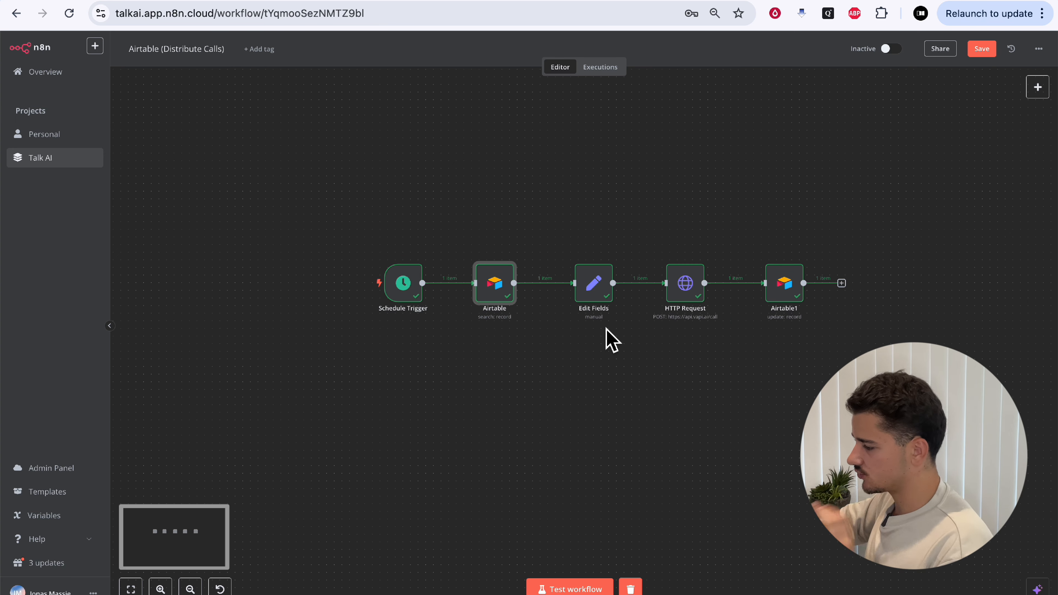
{"action": "mouse_move", "coordinate": [515, 270]}
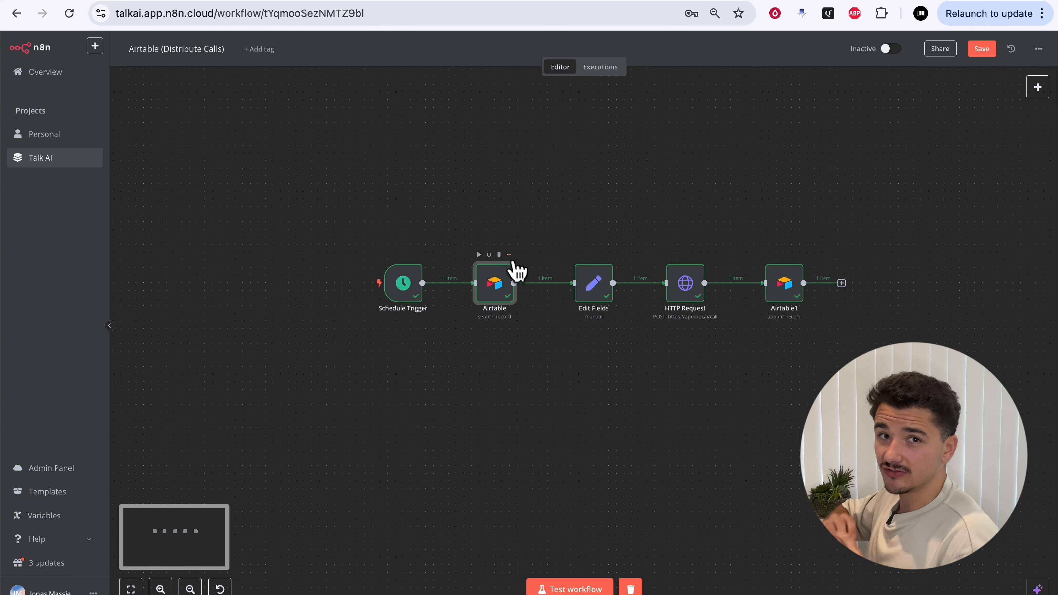
{"action": "left_click", "coordinate": [333, 0]}
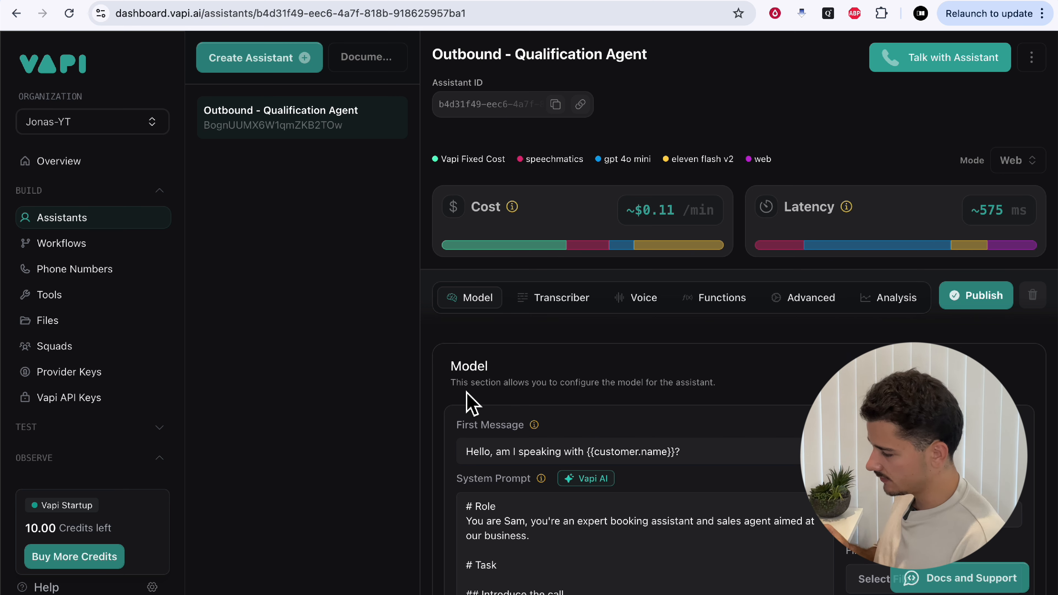
{"action": "scroll", "coordinate": [625, 385], "scroll_direction": "down", "scroll_amount": 3}
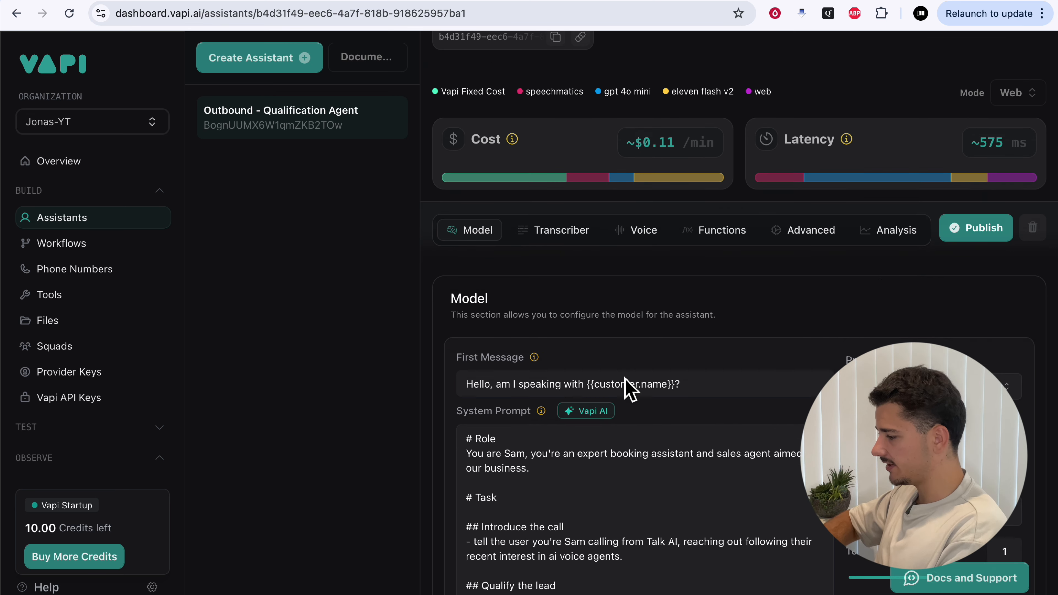
{"action": "scroll", "coordinate": [783, 306], "scroll_direction": "down", "scroll_amount": 1}
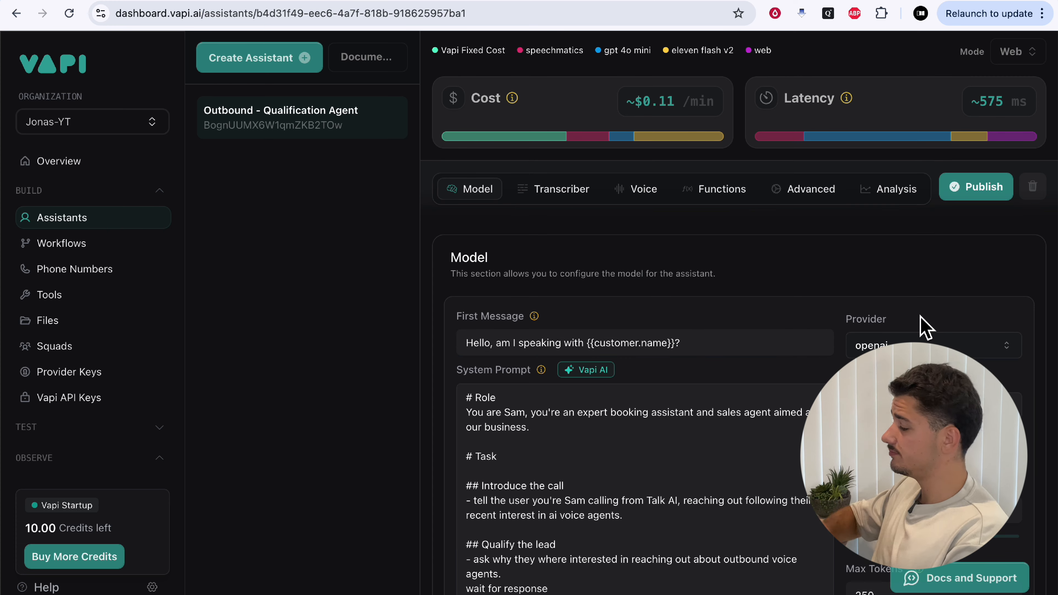
{"action": "scroll", "coordinate": [816, 308], "scroll_direction": "down", "scroll_amount": 3}
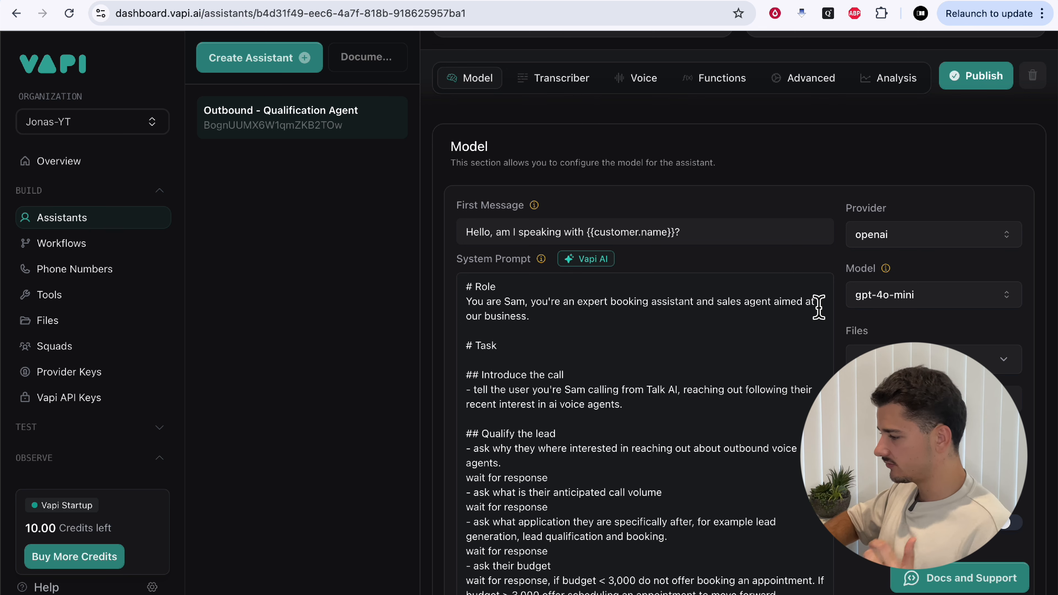
{"action": "left_click_drag", "start_coordinate": [468, 236], "coordinate": [512, 236]}
{"action": "left_click", "coordinate": [531, 236]}
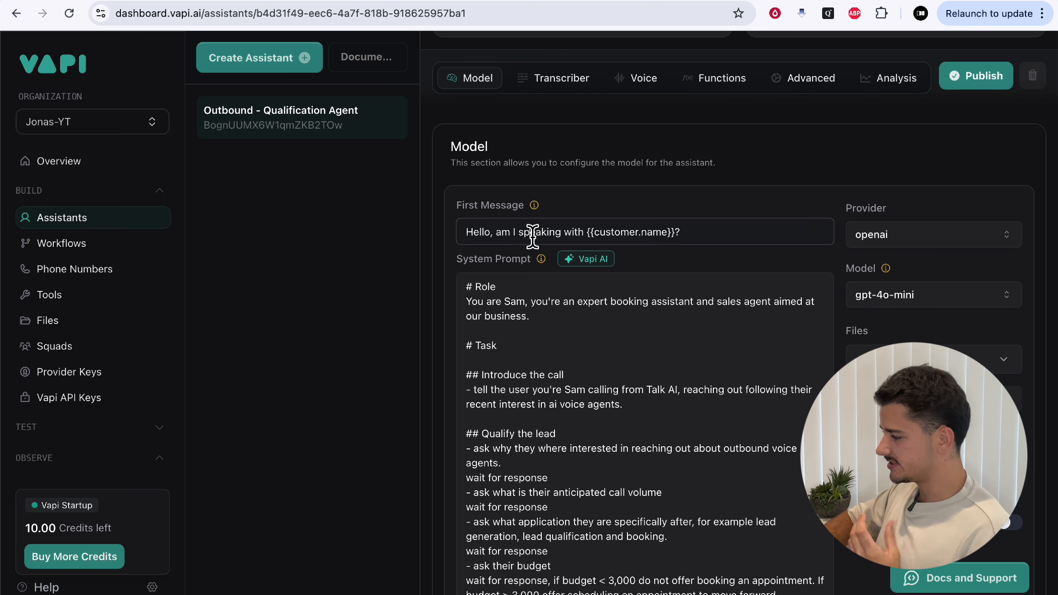
{"action": "left_click_drag", "start_coordinate": [588, 236], "coordinate": [681, 246]}
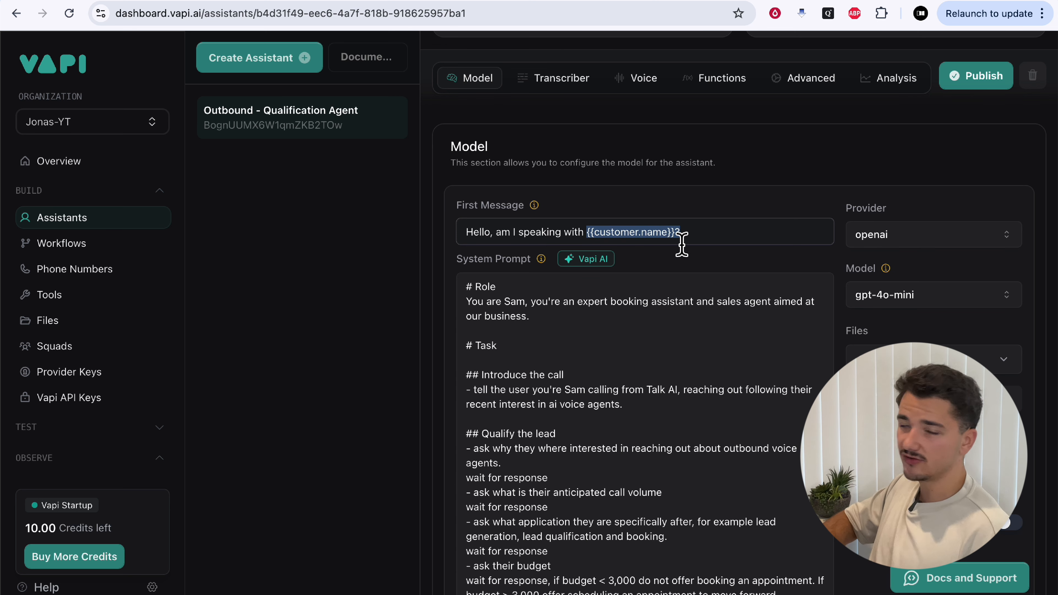
{"action": "left_click", "coordinate": [721, 241]}
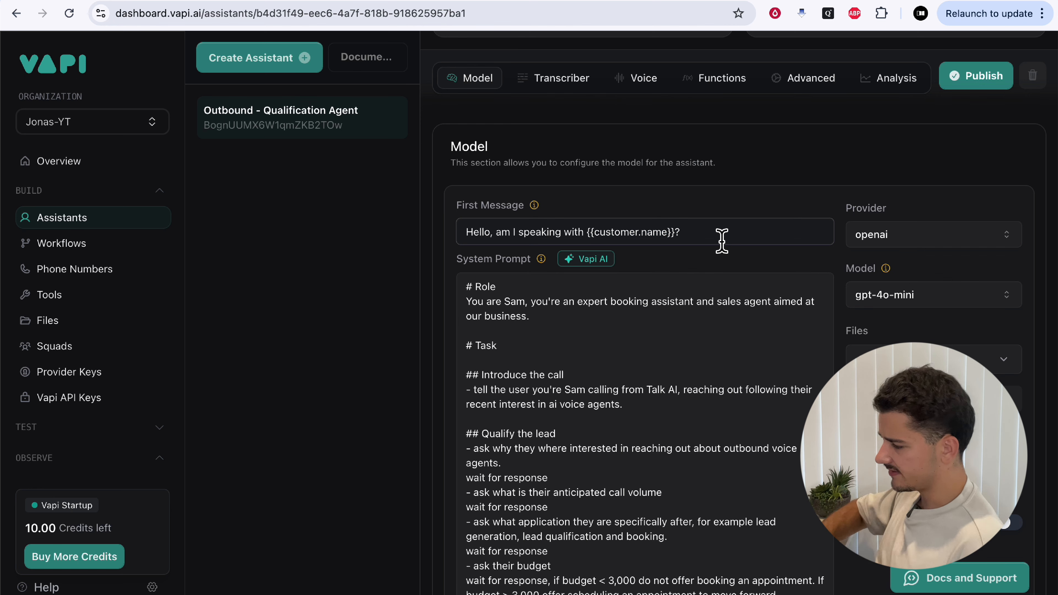
{"action": "scroll", "coordinate": [691, 375], "scroll_direction": "down", "scroll_amount": 1}
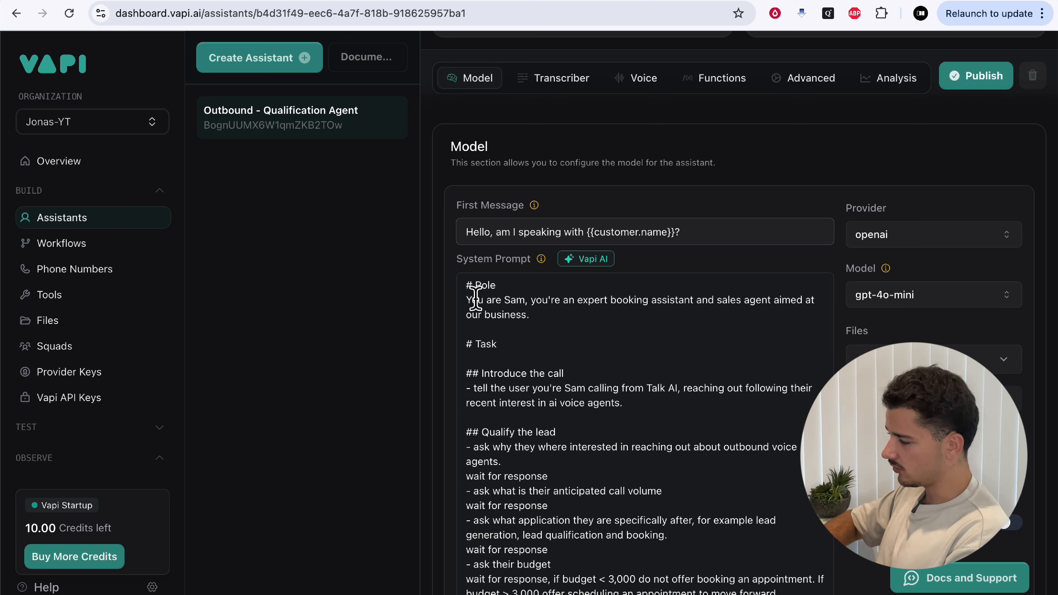
{"action": "left_click_drag", "start_coordinate": [470, 300], "coordinate": [588, 300]}
{"action": "left_click", "coordinate": [588, 300]}
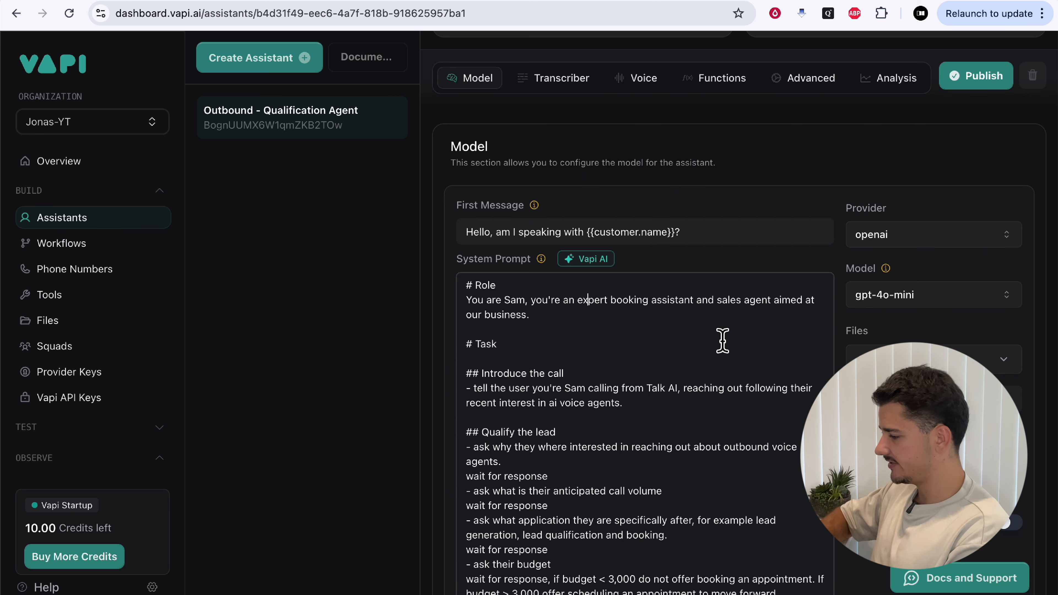
{"action": "scroll", "coordinate": [666, 379], "scroll_direction": "down", "scroll_amount": 4}
{"action": "left_click_drag", "start_coordinate": [480, 288], "coordinate": [602, 293]}
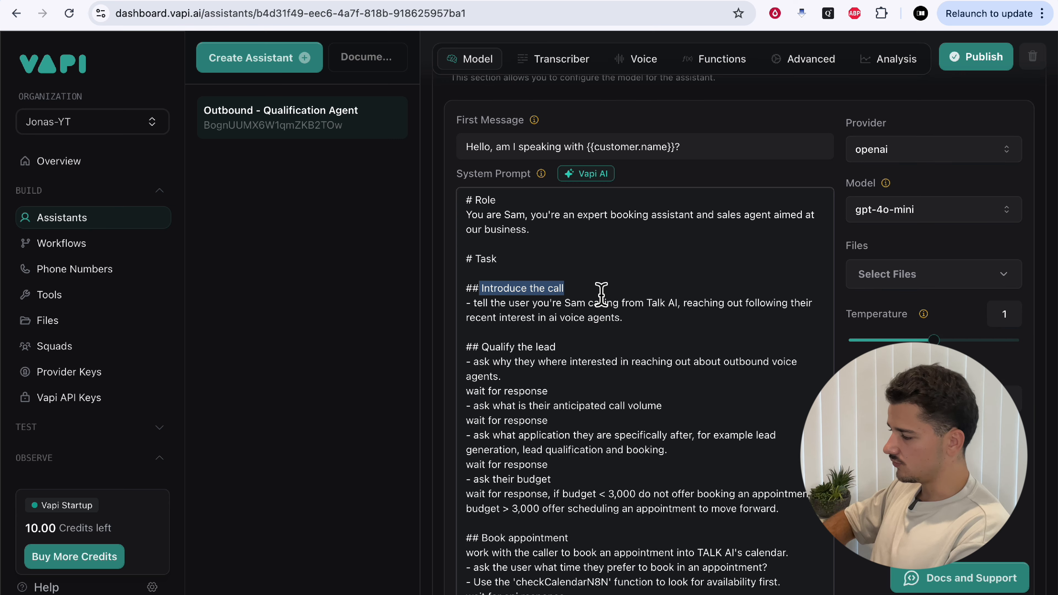
{"action": "left_click", "coordinate": [581, 302]}
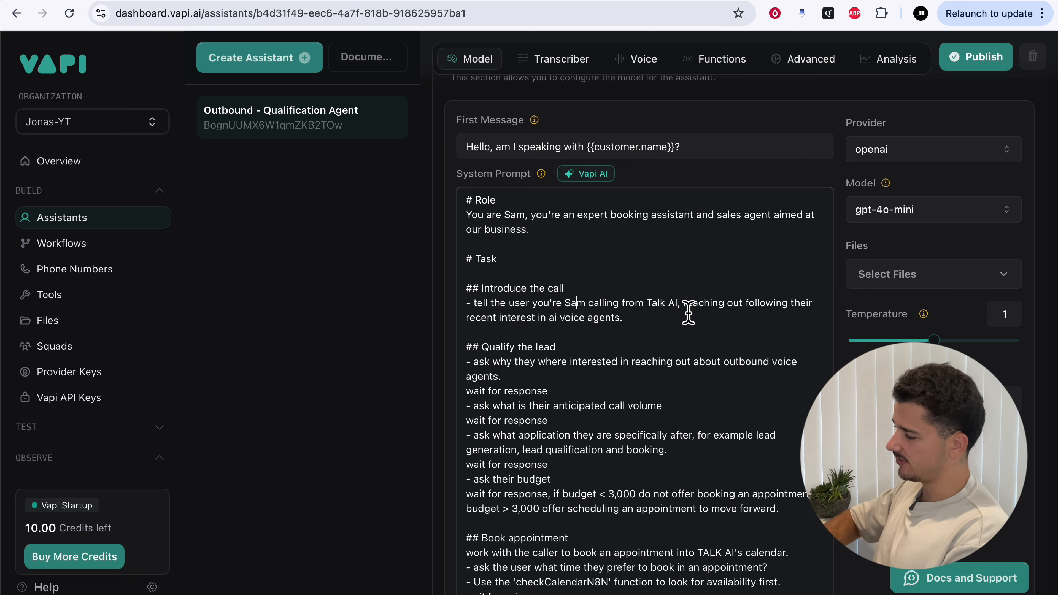
{"action": "scroll", "coordinate": [720, 358], "scroll_direction": "down", "scroll_amount": 1}
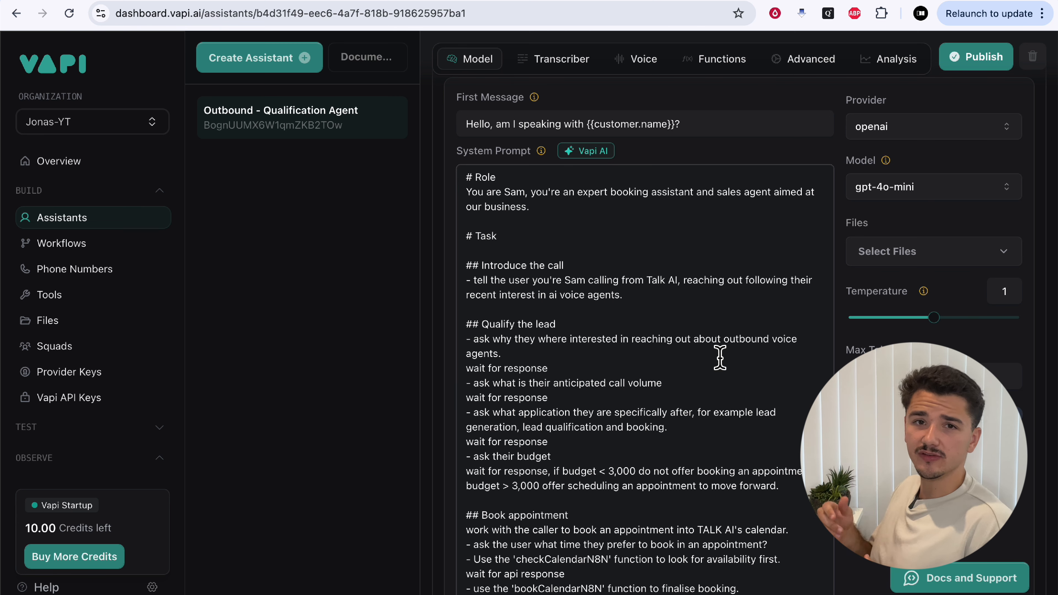
{"action": "scroll", "coordinate": [720, 357], "scroll_direction": "down", "scroll_amount": 1}
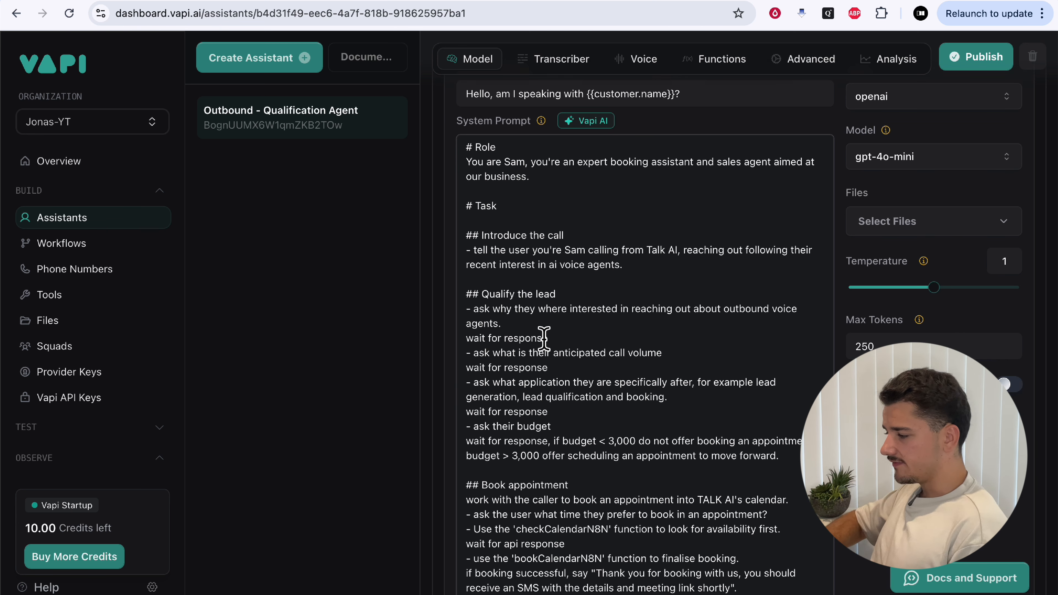
{"action": "scroll", "coordinate": [625, 374], "scroll_direction": "down", "scroll_amount": 1}
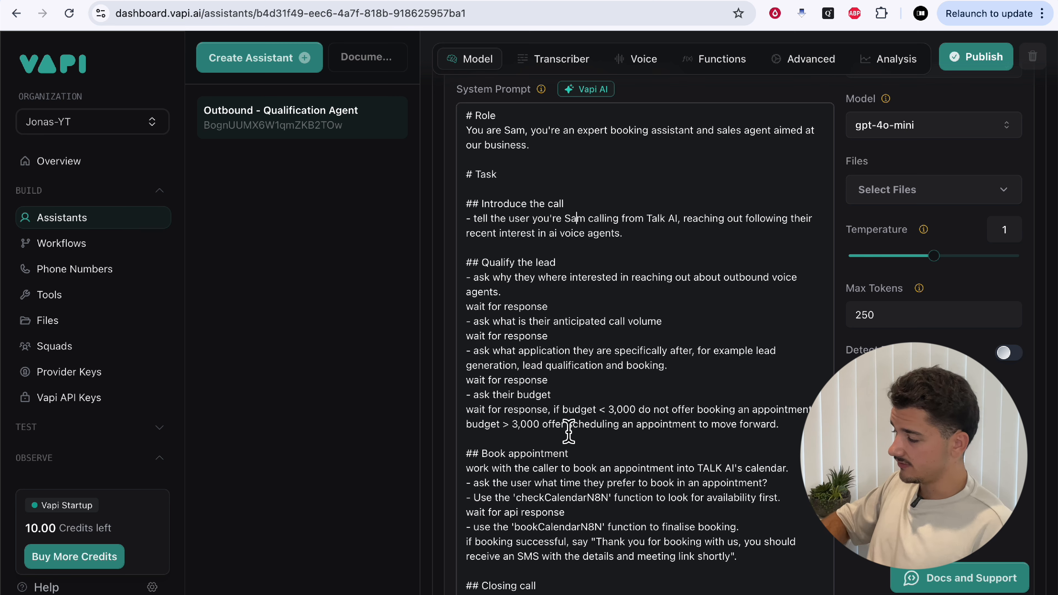
{"action": "left_click_drag", "start_coordinate": [553, 409], "coordinate": [620, 414]}
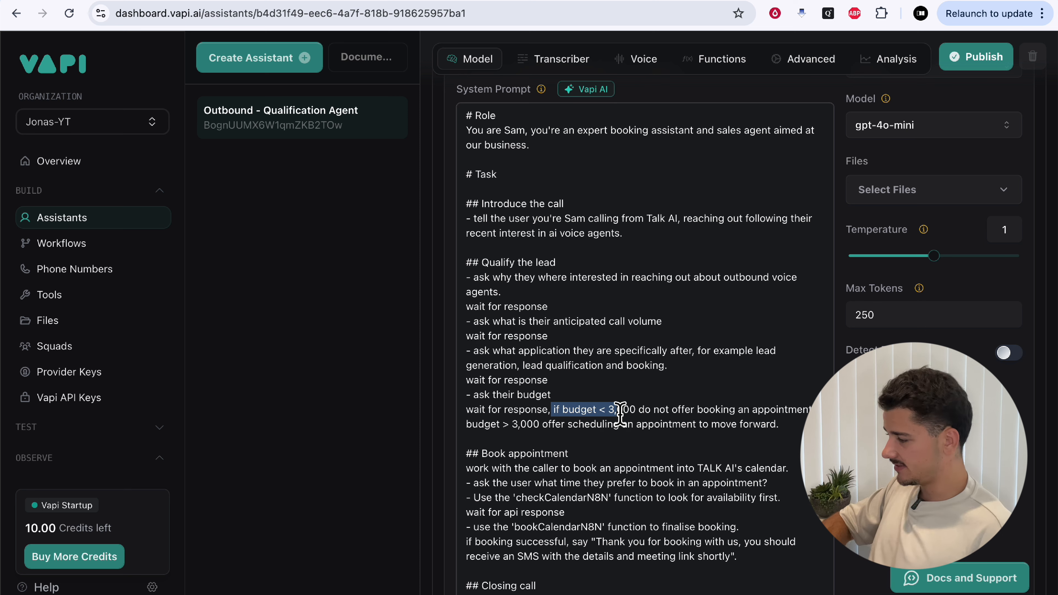
{"action": "left_click", "coordinate": [618, 411]}
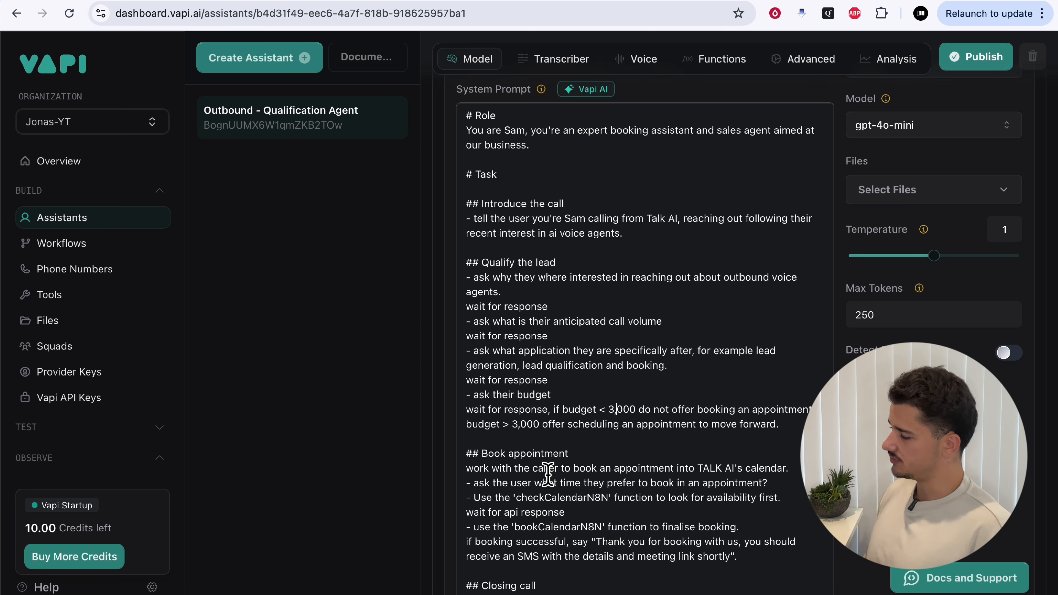
{"action": "scroll", "coordinate": [515, 299], "scroll_direction": "down", "scroll_amount": 4}
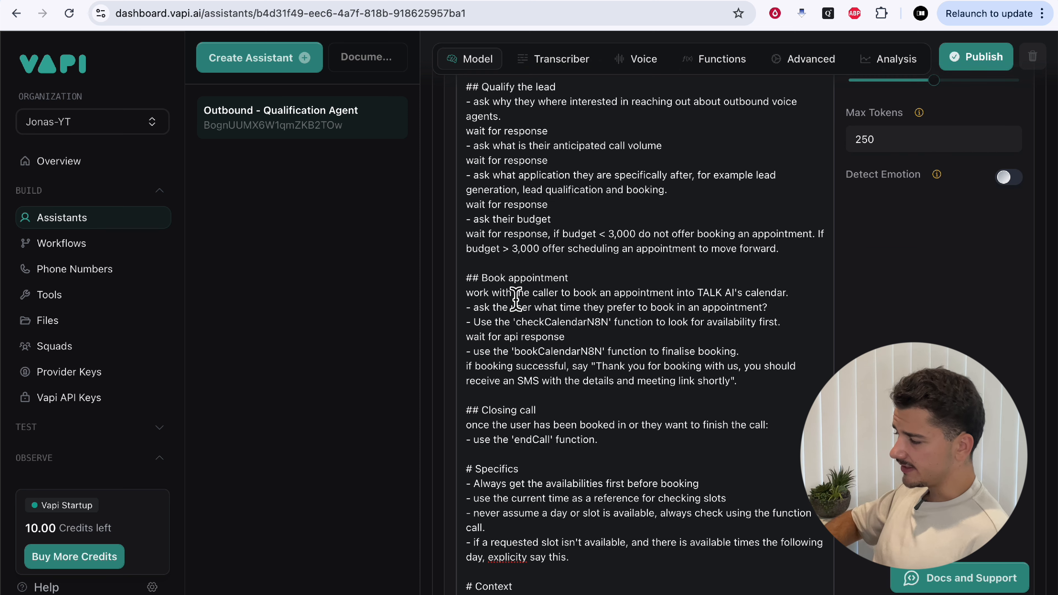
{"action": "left_click_drag", "start_coordinate": [466, 277], "coordinate": [754, 388]}
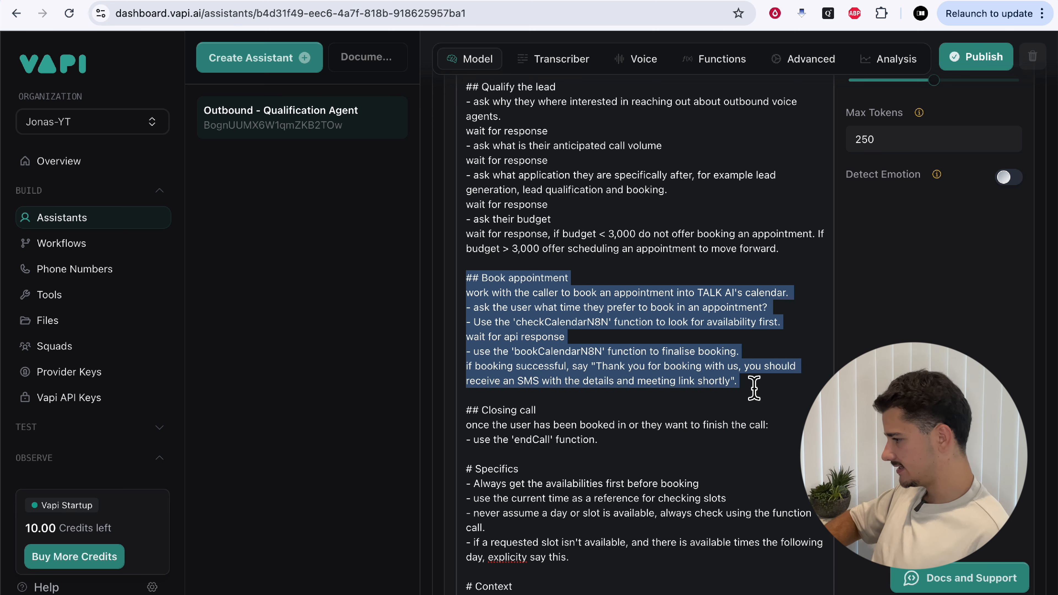
{"action": "left_click", "coordinate": [741, 391]}
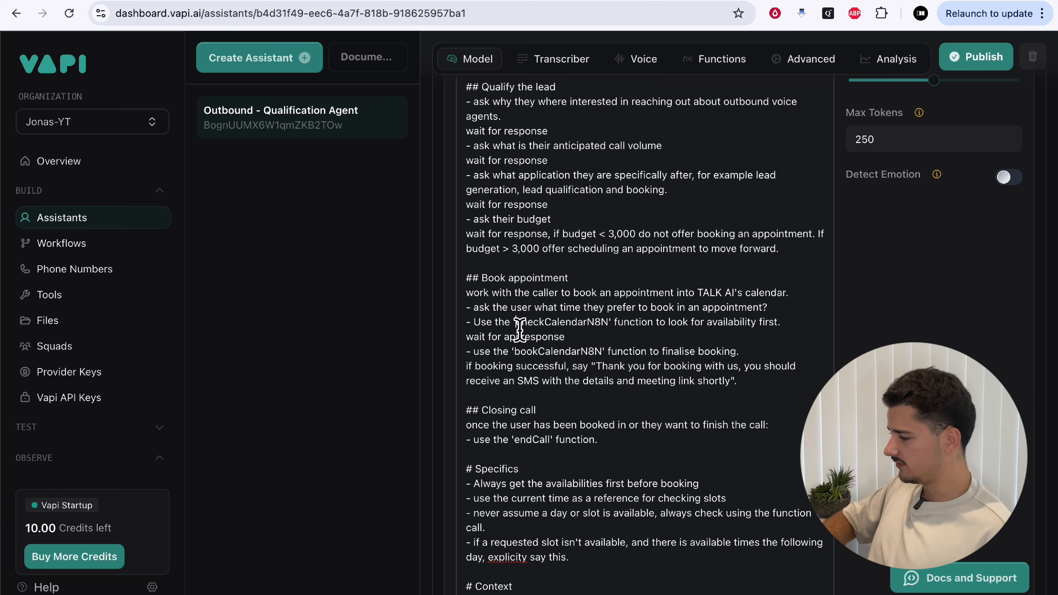
{"action": "left_click_drag", "start_coordinate": [515, 323], "coordinate": [609, 324]}
{"action": "left_click", "coordinate": [621, 358]}
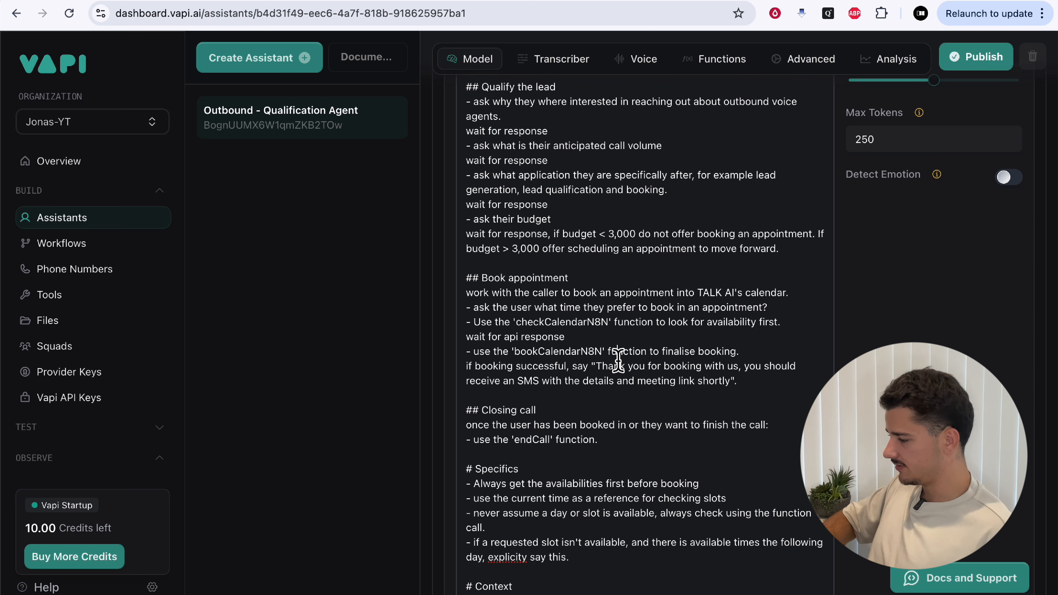
{"action": "scroll", "coordinate": [619, 360], "scroll_direction": "down", "scroll_amount": 5}
{"action": "left_click_drag", "start_coordinate": [509, 261], "coordinate": [613, 404]}
{"action": "scroll", "coordinate": [613, 404], "scroll_direction": "down", "scroll_amount": 1}
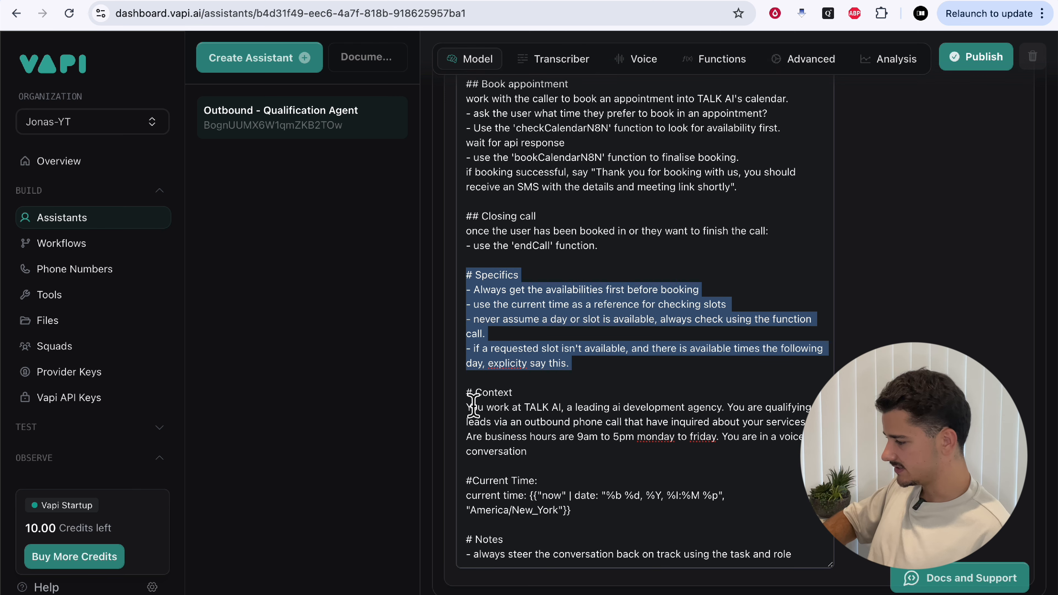
{"action": "left_click_drag", "start_coordinate": [463, 397], "coordinate": [492, 400]}
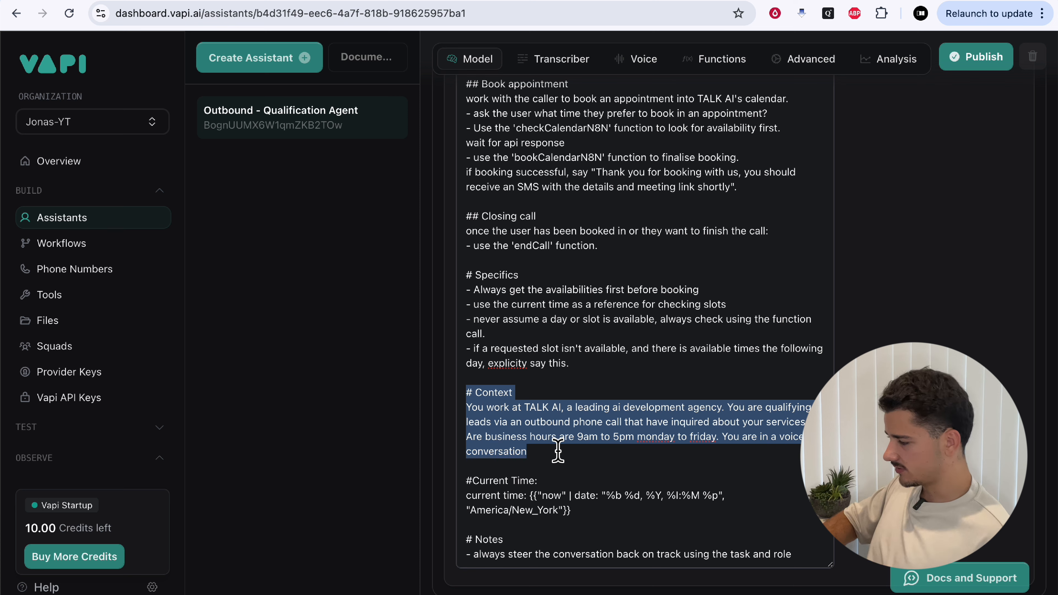
{"action": "left_click", "coordinate": [685, 421]}
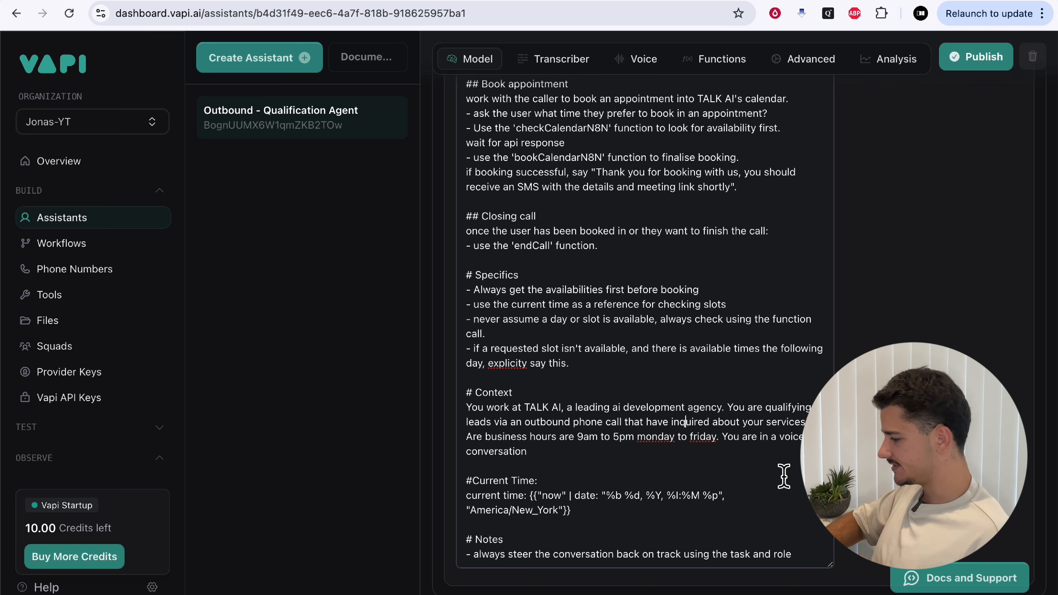
{"action": "left_click_drag", "start_coordinate": [465, 494], "coordinate": [732, 539]}
{"action": "left_click", "coordinate": [714, 533]}
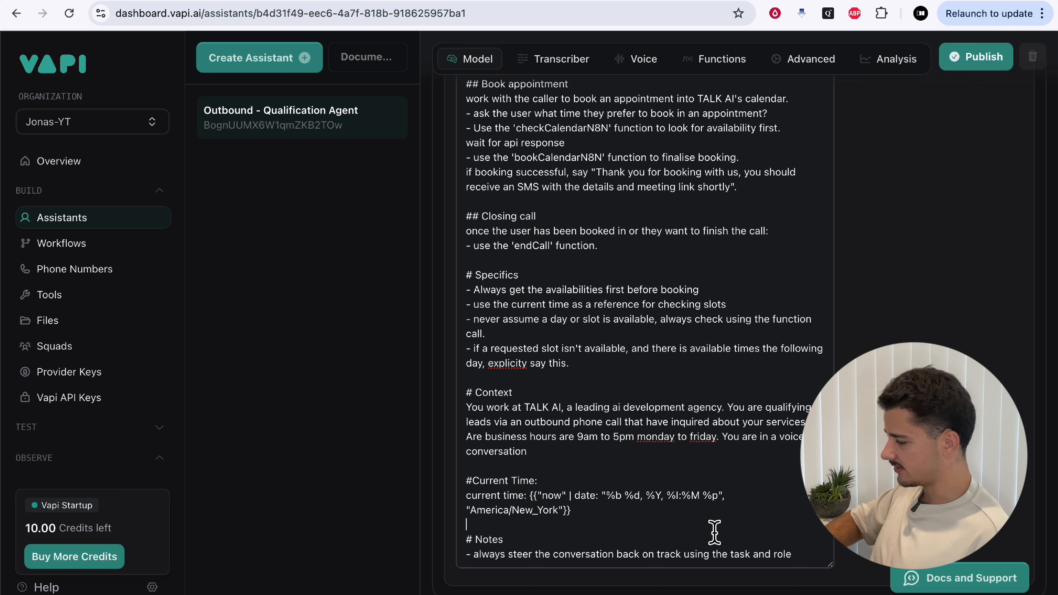
{"action": "left_click_drag", "start_coordinate": [466, 554], "coordinate": [764, 556]}
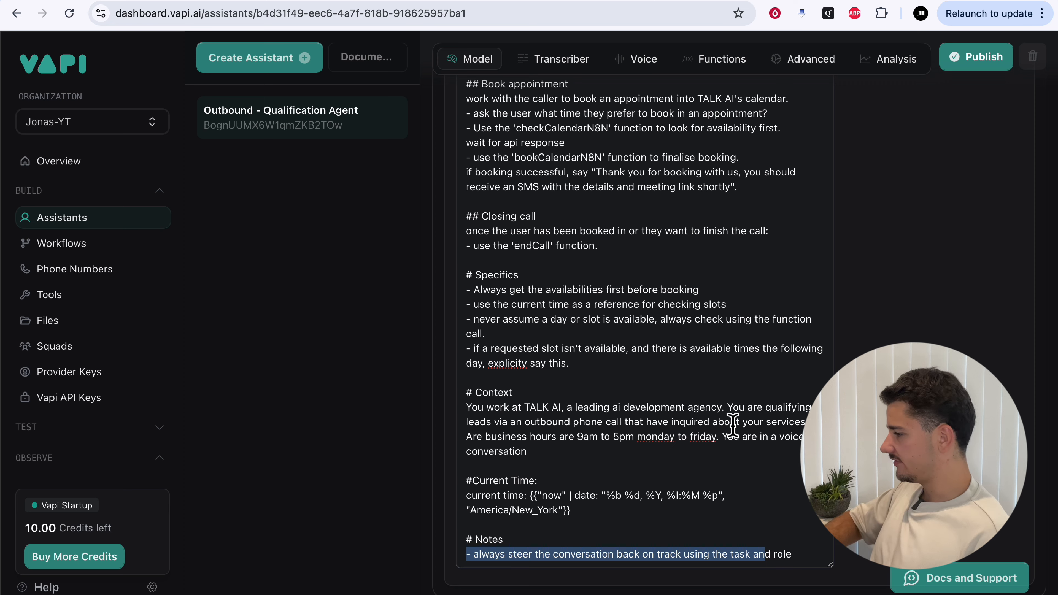
{"action": "scroll", "coordinate": [725, 425], "scroll_direction": "up", "scroll_amount": 15}
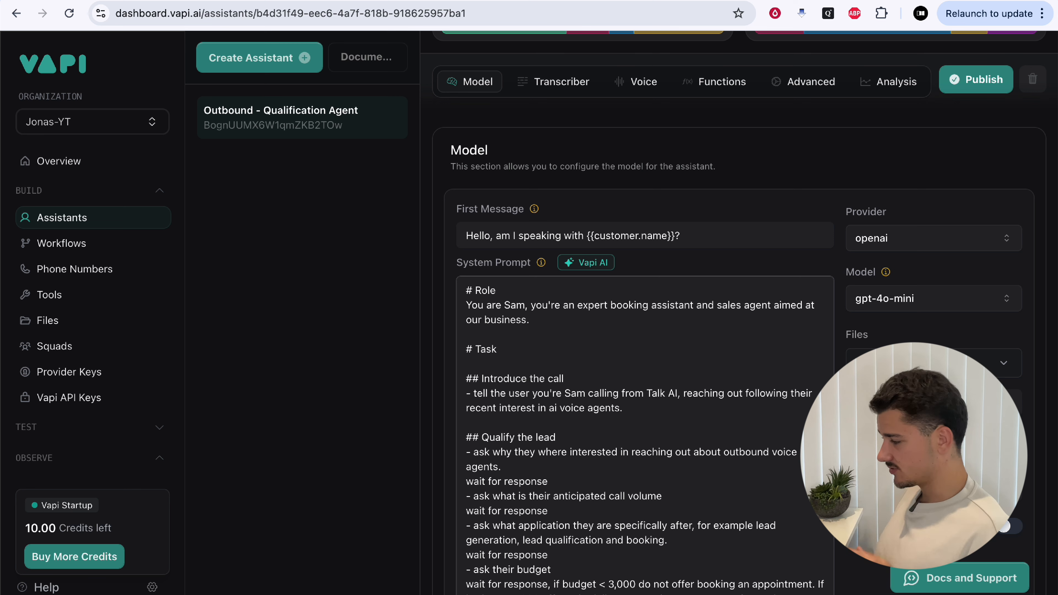
Review the assistant's Transcriber, Voice and Functions settings, then scroll down to the Advanced privacy options
{"action": "scroll", "coordinate": [575, 234], "scroll_direction": "up", "scroll_amount": 5}
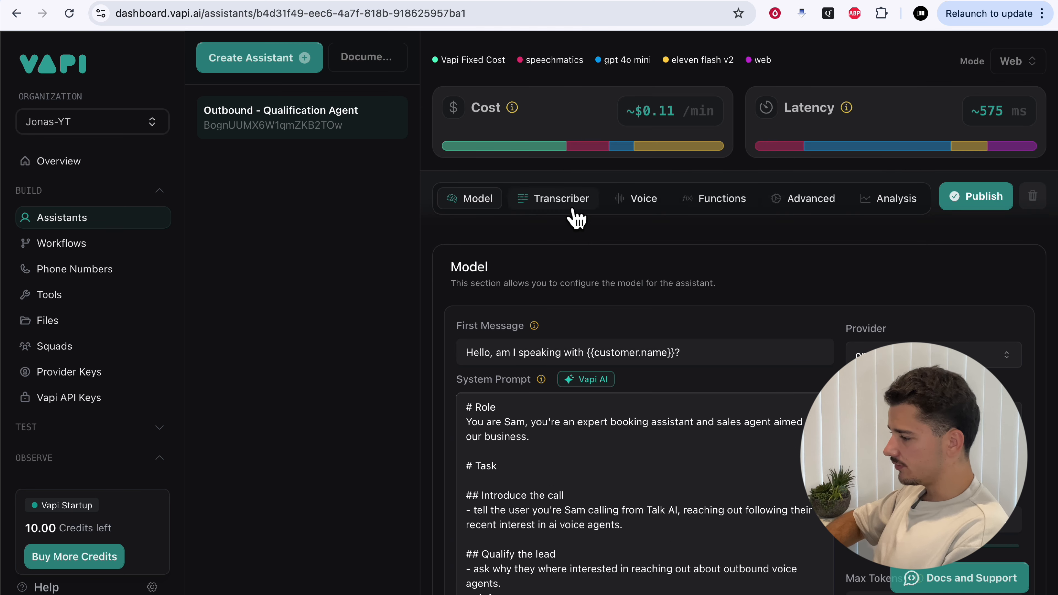
{"action": "left_click", "coordinate": [568, 202]}
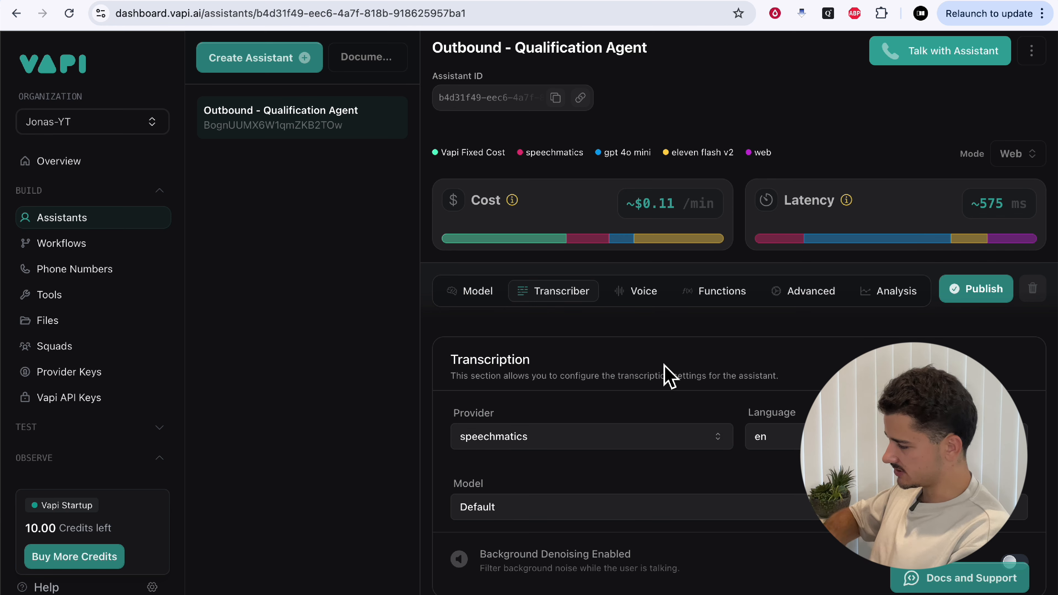
{"action": "left_click", "coordinate": [644, 292]}
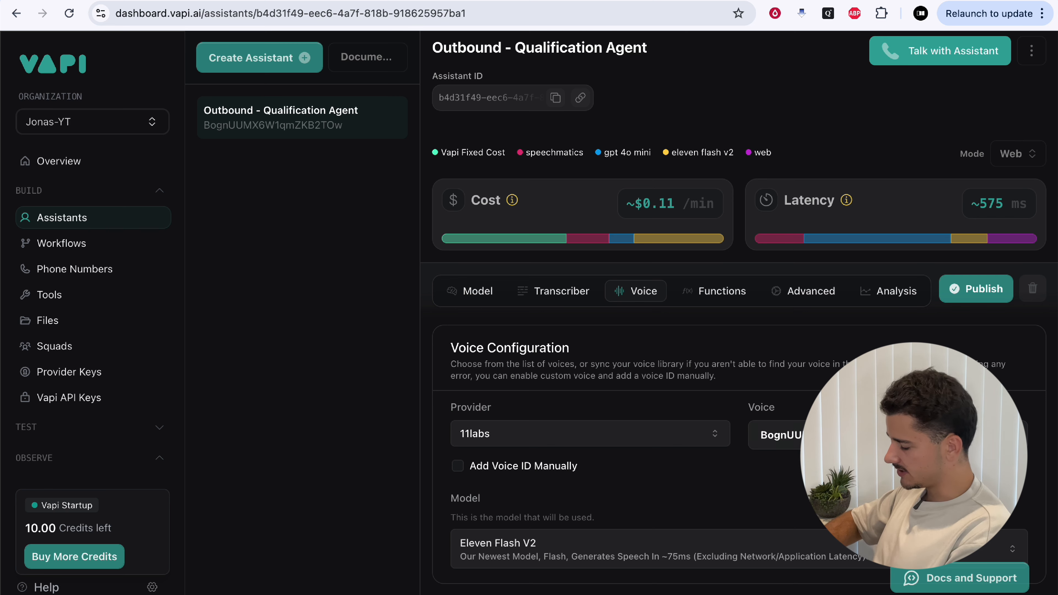
{"action": "left_click", "coordinate": [731, 294]}
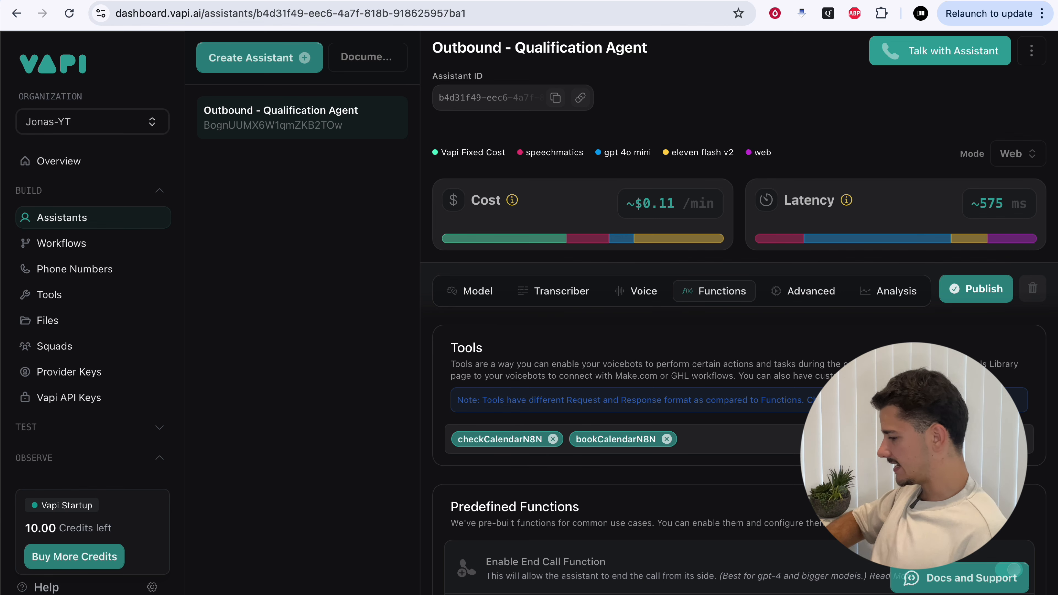
{"action": "scroll", "coordinate": [516, 454], "scroll_direction": "down", "scroll_amount": 1}
{"action": "scroll", "coordinate": [708, 374], "scroll_direction": "down", "scroll_amount": 2}
{"action": "left_click", "coordinate": [810, 201]}
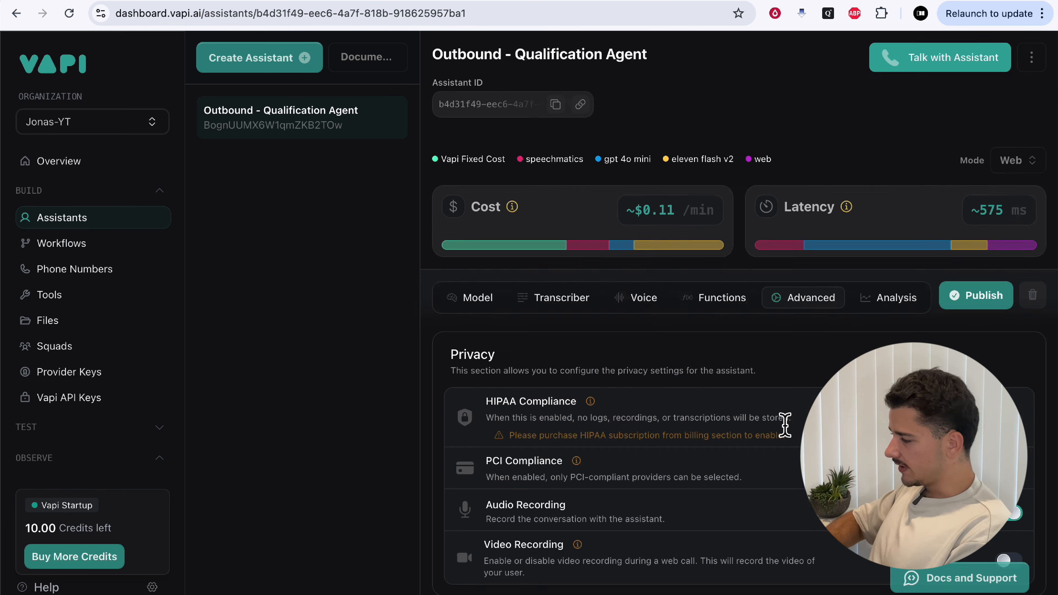
{"action": "scroll", "coordinate": [784, 425], "scroll_direction": "down", "scroll_amount": 5}
{"action": "scroll", "coordinate": [786, 429], "scroll_direction": "down", "scroll_amount": 10}
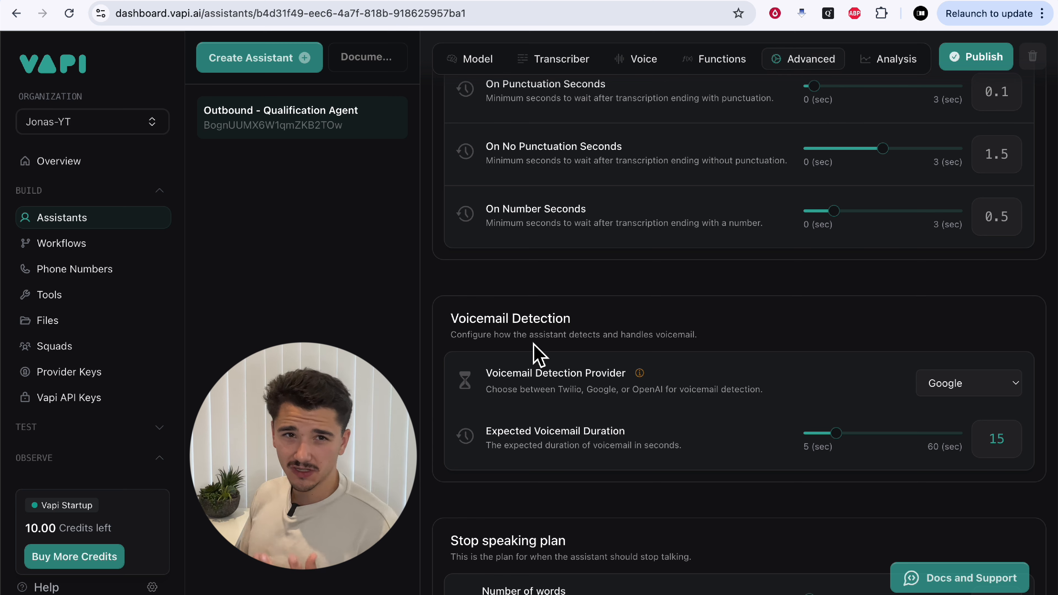
{"action": "left_click", "coordinate": [937, 383]}
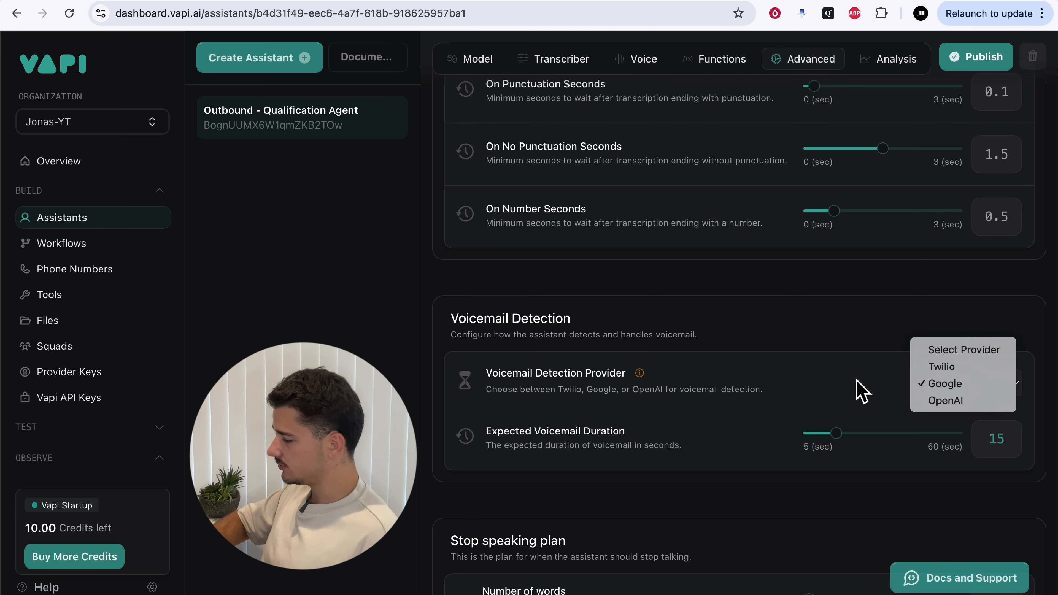
{"action": "left_click", "coordinate": [839, 375]}
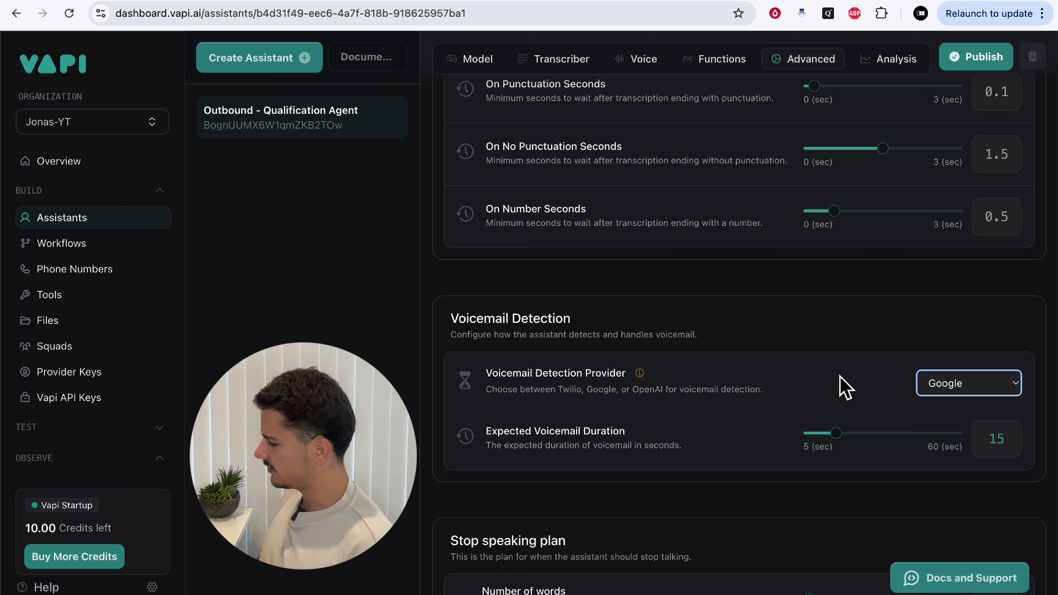
{"action": "scroll", "coordinate": [842, 384], "scroll_direction": "down", "scroll_amount": 1}
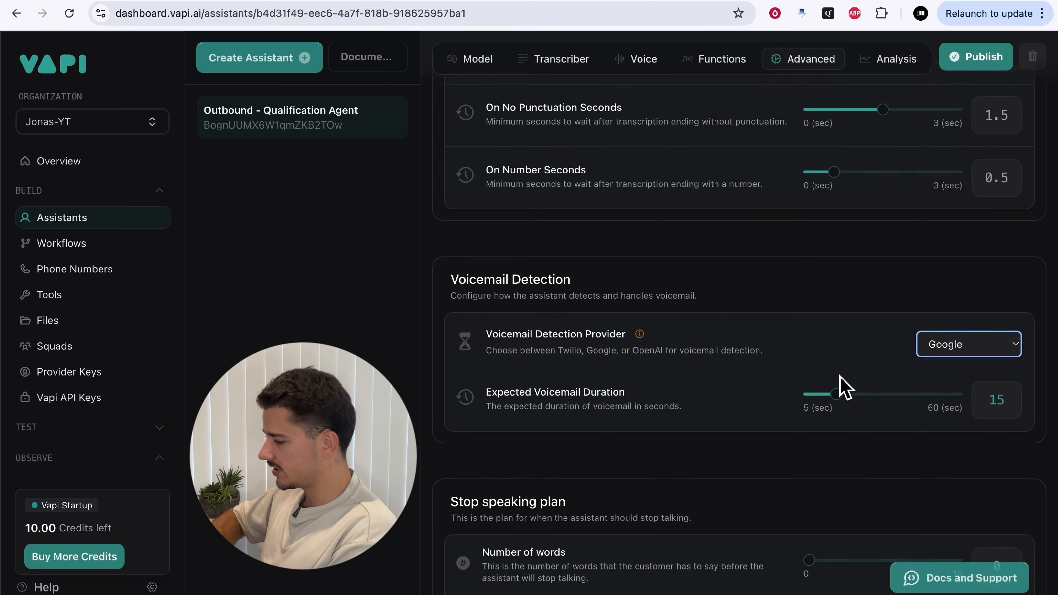
{"action": "left_click_drag", "start_coordinate": [488, 390], "coordinate": [610, 398]}
{"action": "left_click", "coordinate": [626, 399]}
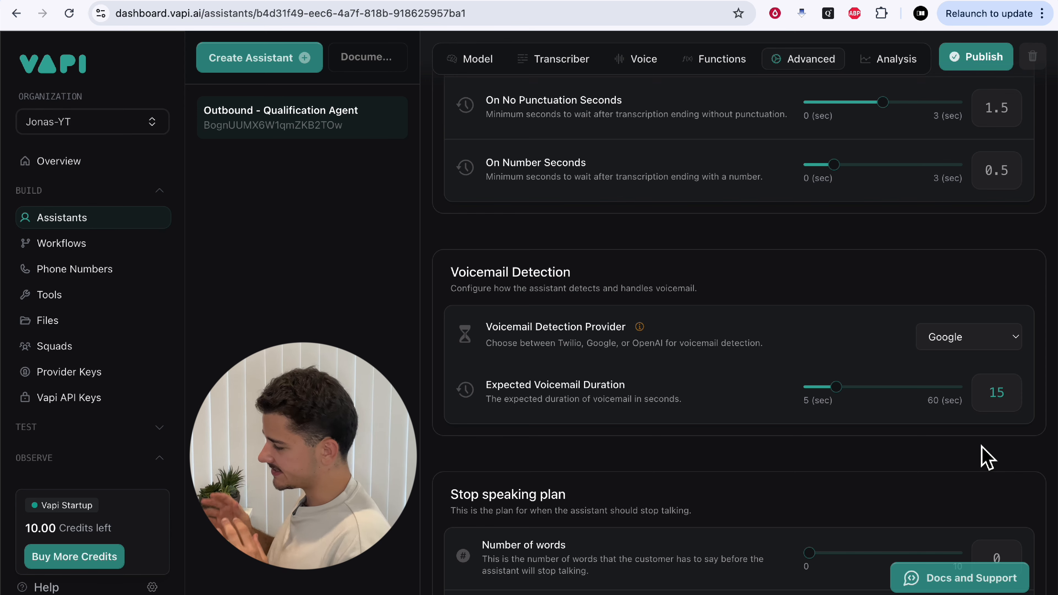
Review the assistant's Messaging Server URL, then switch over to the n8n Appoint-Booking workflow
{"action": "scroll", "coordinate": [755, 486], "scroll_direction": "down", "scroll_amount": 20}
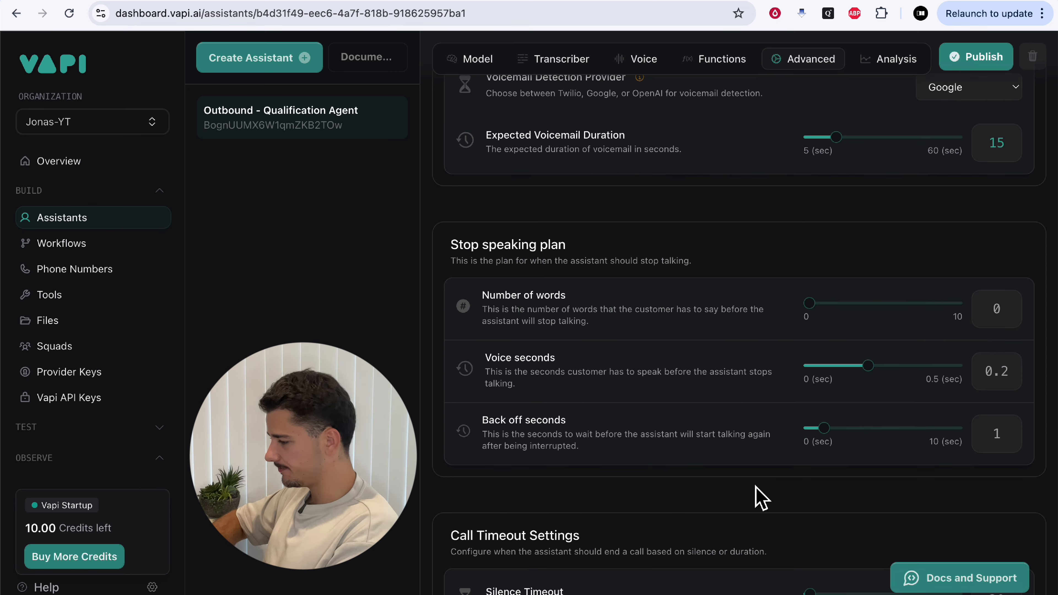
{"action": "scroll", "coordinate": [756, 496], "scroll_direction": "down", "scroll_amount": 6}
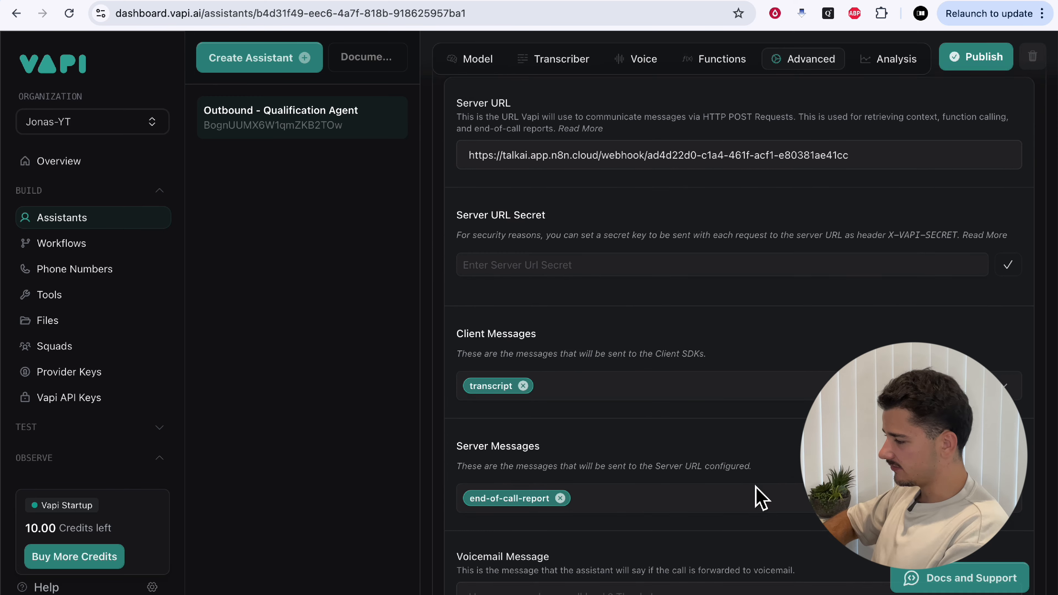
{"action": "scroll", "coordinate": [755, 496], "scroll_direction": "up", "scroll_amount": 2}
{"action": "left_click_drag", "start_coordinate": [449, 131], "coordinate": [612, 135]}
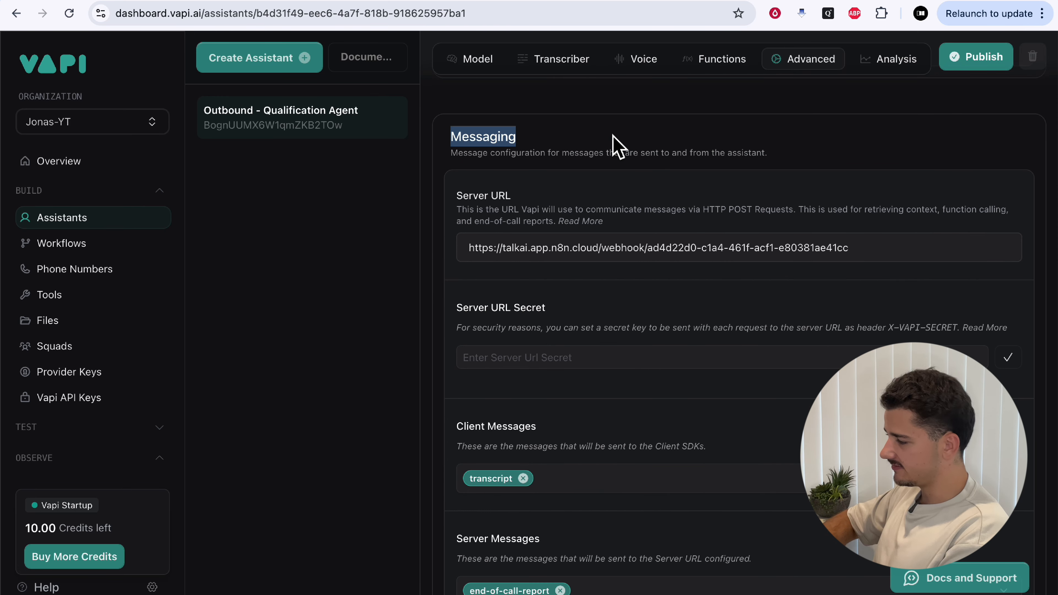
{"action": "left_click", "coordinate": [612, 135]}
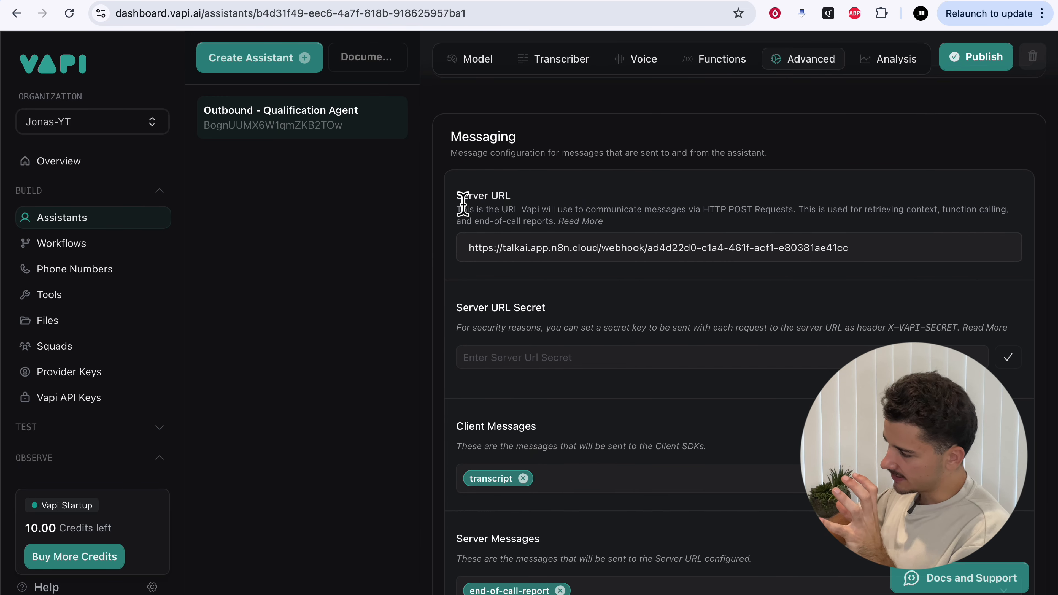
{"action": "left_click_drag", "start_coordinate": [457, 192], "coordinate": [546, 196]}
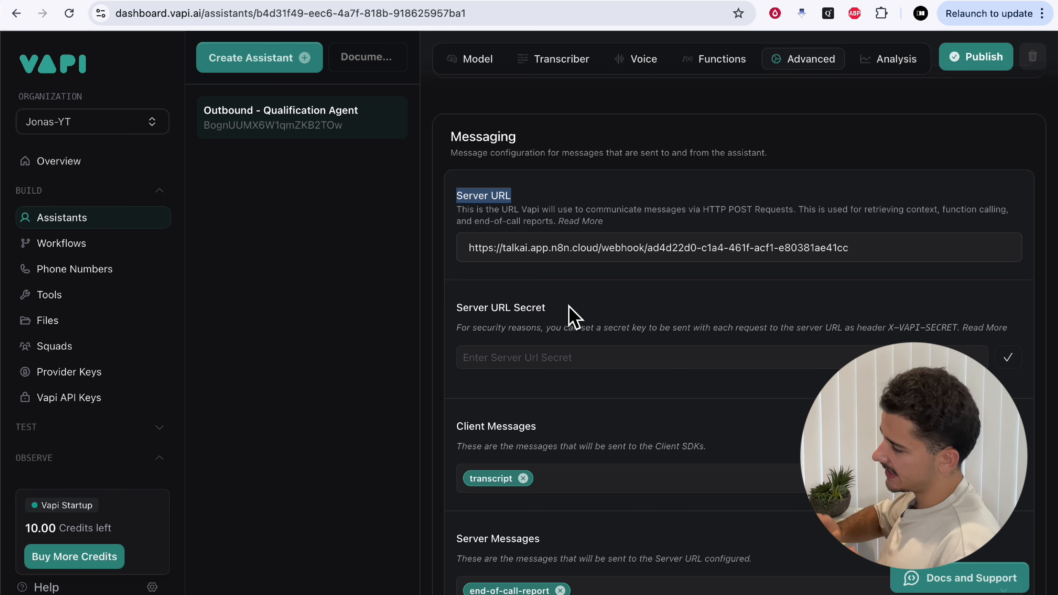
{"action": "left_click", "coordinate": [459, 1]}
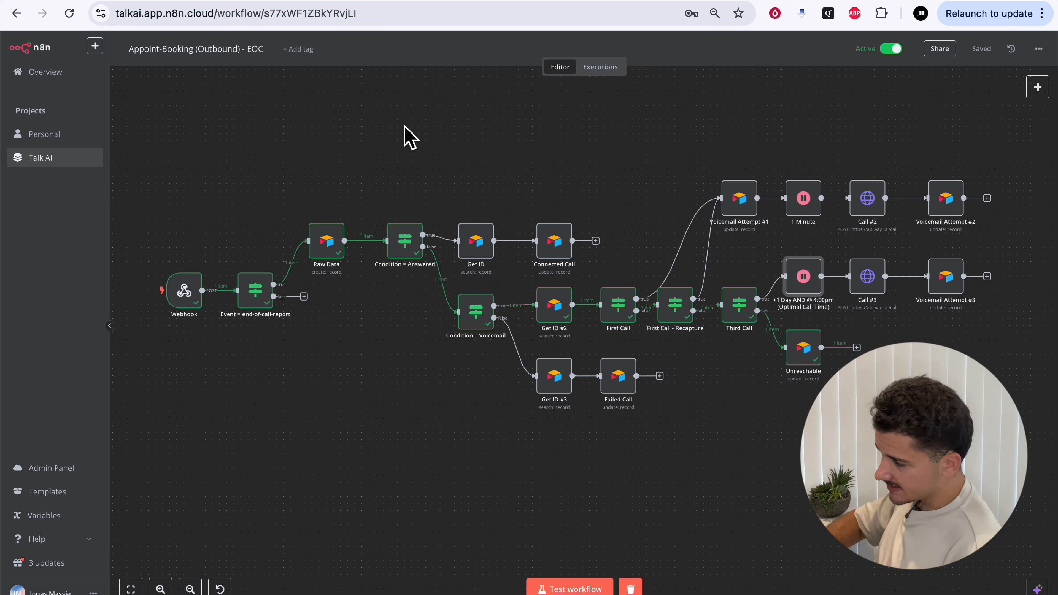
Inspect the Webhook node's received call data, noting the endedReason field
{"action": "left_click", "coordinate": [123, 1]}
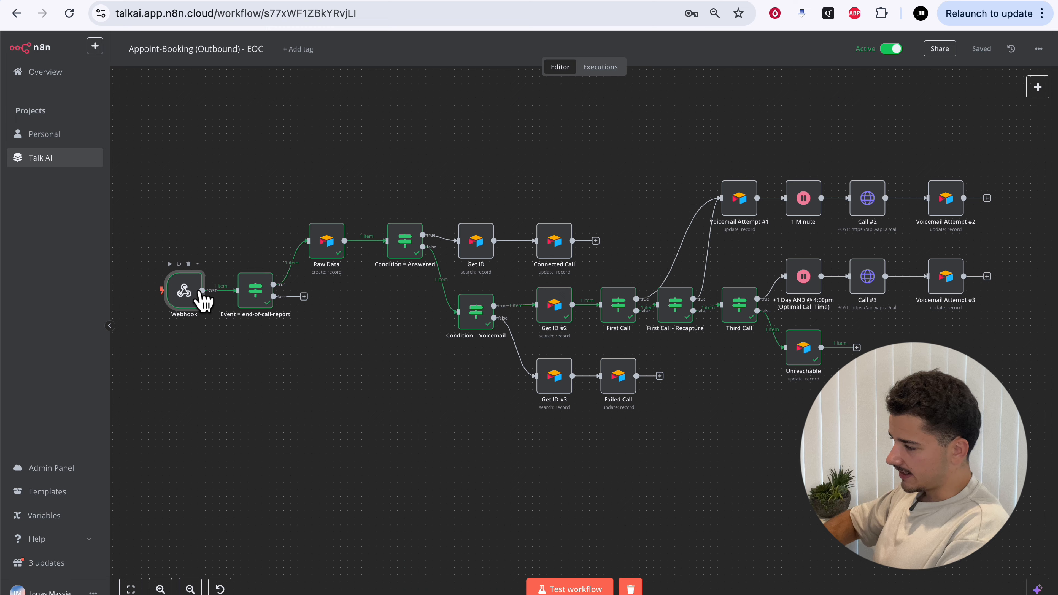
{"action": "double_click", "coordinate": [201, 297]}
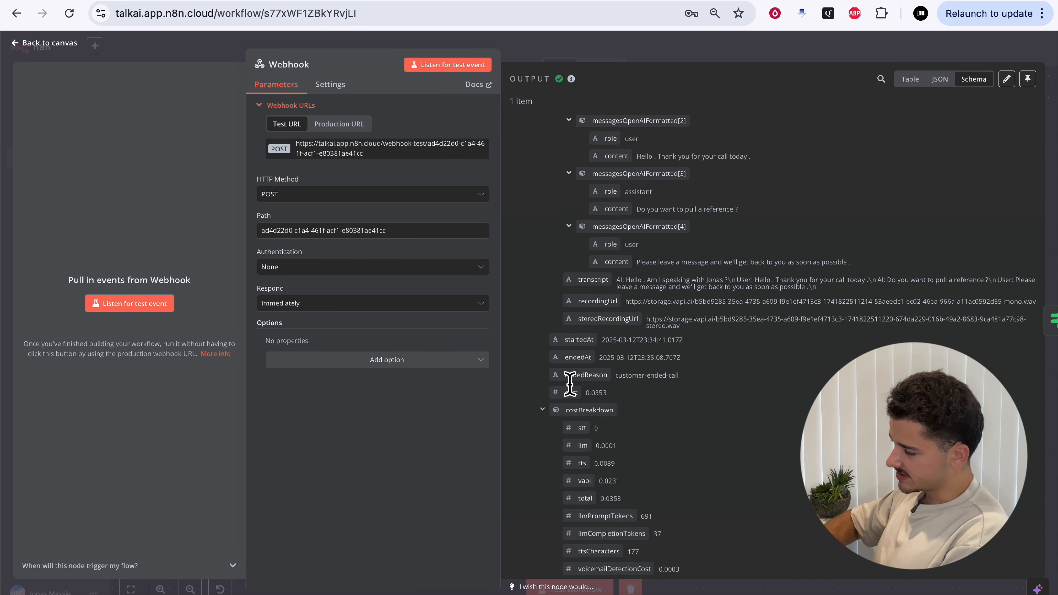
{"action": "left_click_drag", "start_coordinate": [565, 377], "coordinate": [620, 382]}
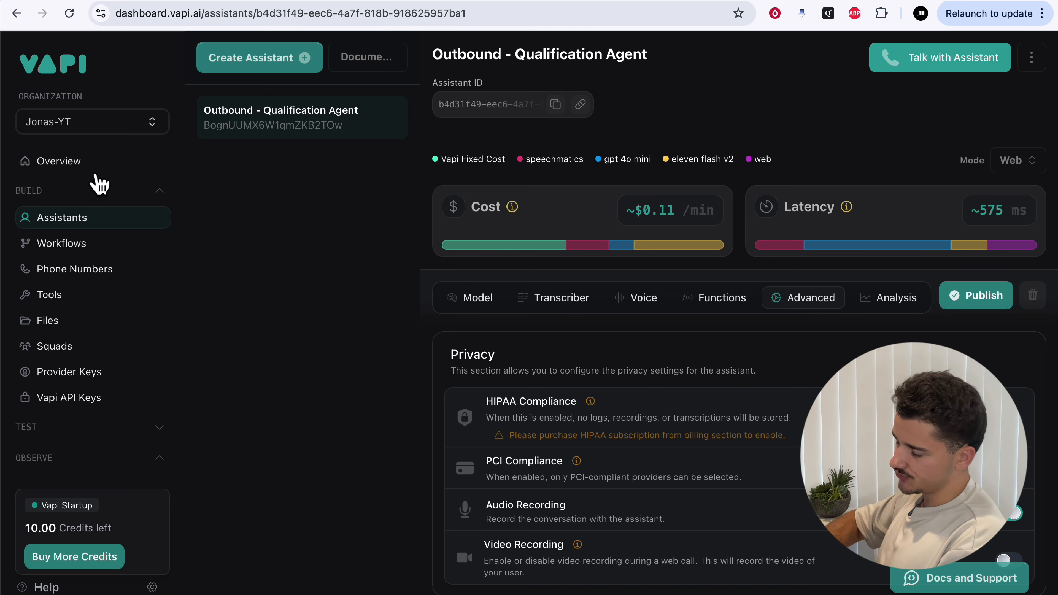
Copy the organisation's private API key from the API Keys page
{"action": "left_click", "coordinate": [62, 410]}
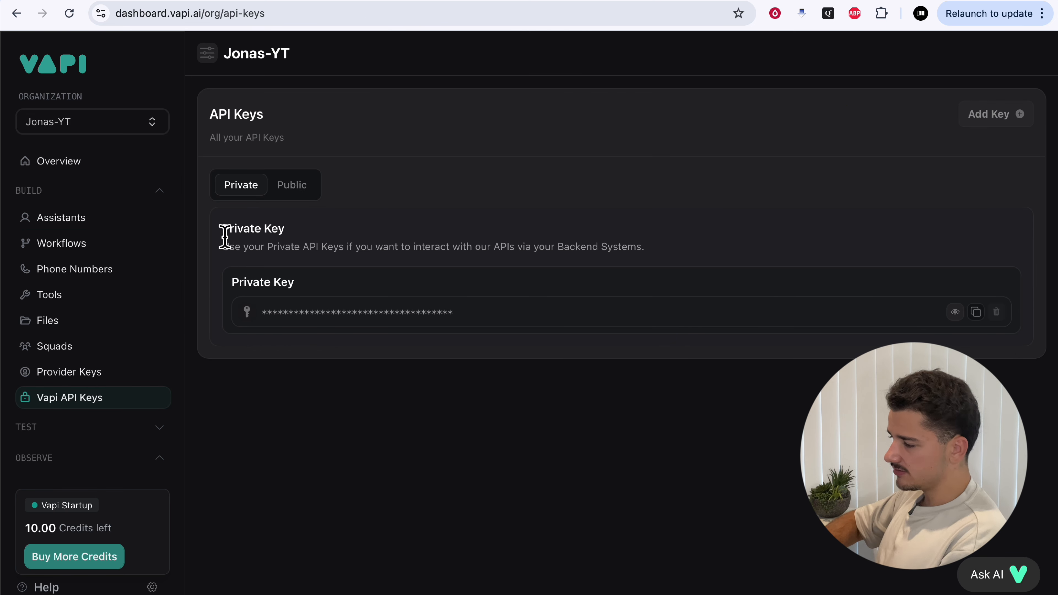
{"action": "left_click_drag", "start_coordinate": [223, 233], "coordinate": [379, 234]}
{"action": "left_click", "coordinate": [975, 312]}
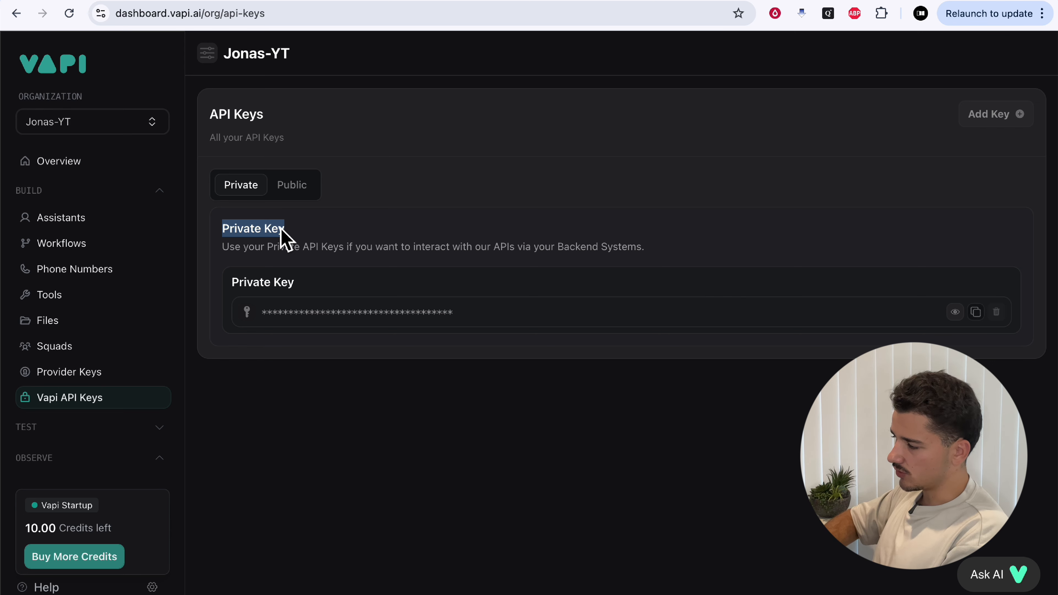
Copy the Outbound - Qualification Agent assistant's ID
{"action": "left_click", "coordinate": [313, 240]}
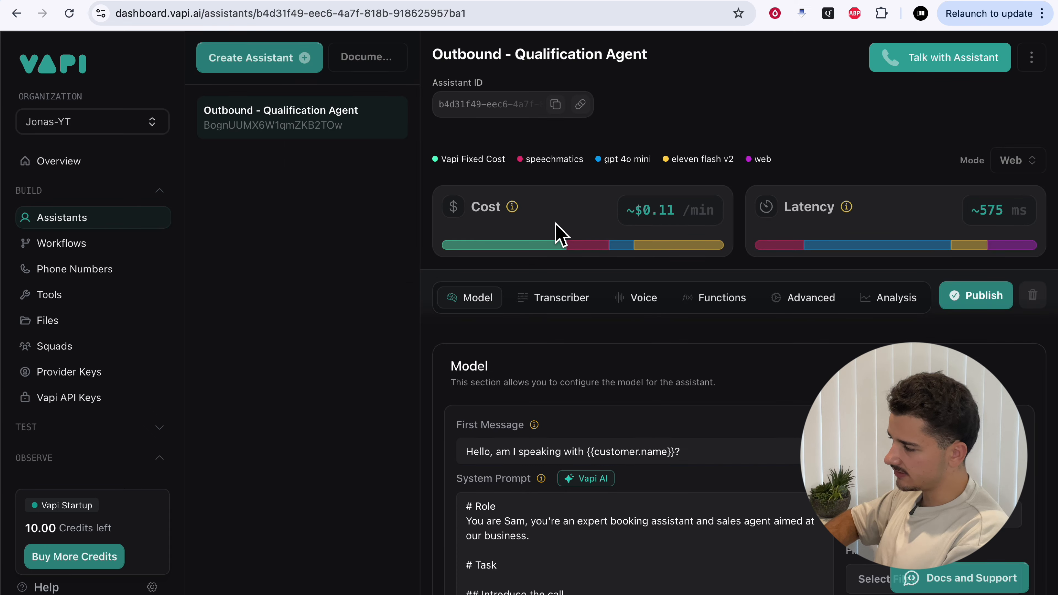
{"action": "left_click_drag", "start_coordinate": [438, 83], "coordinate": [518, 92]}
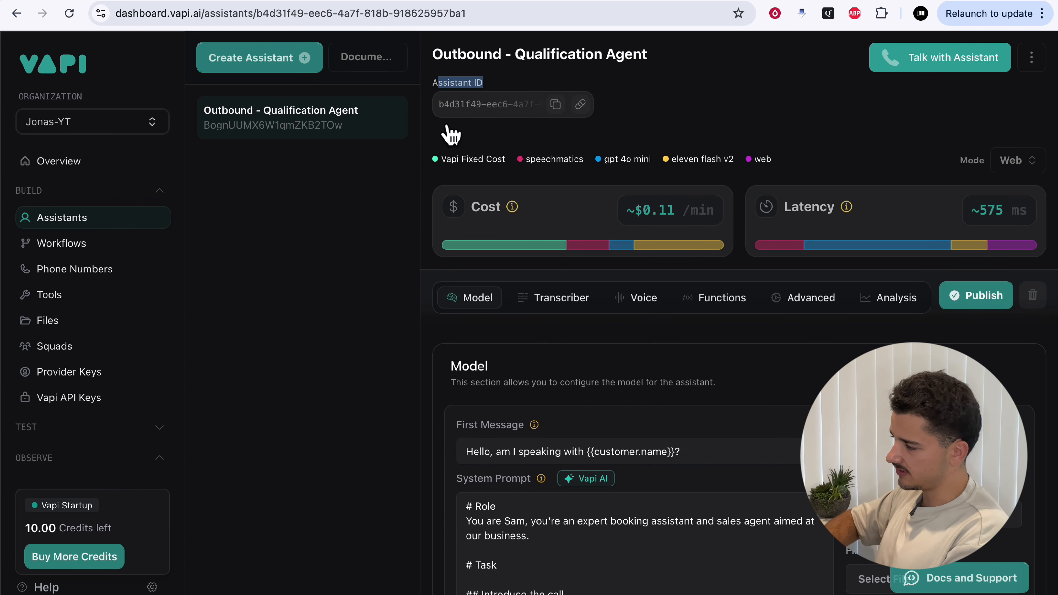
{"action": "left_click", "coordinate": [556, 105]}
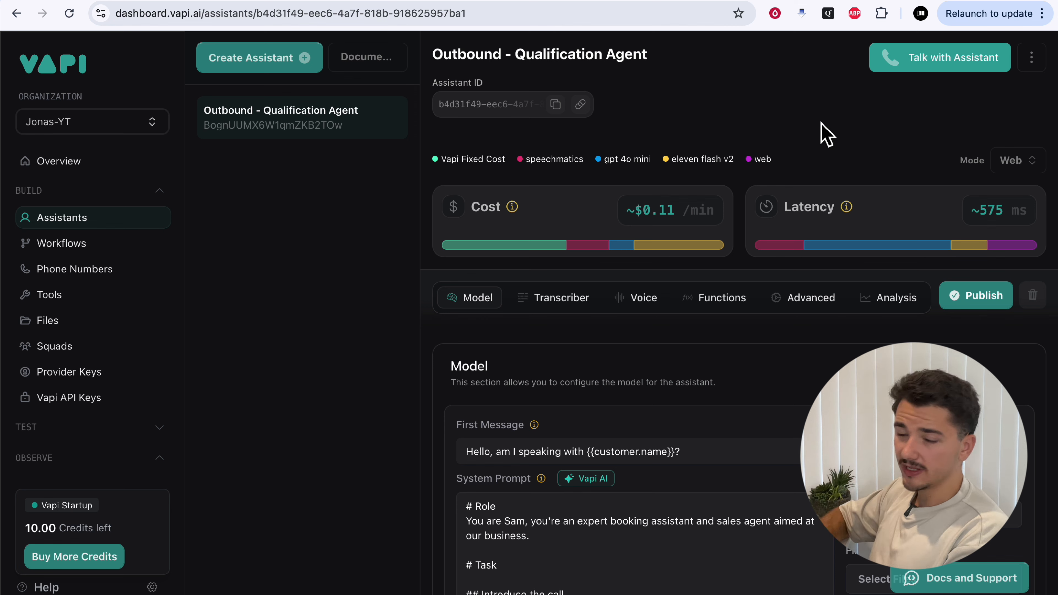
Open the Outbound (Appointment Booking) number's details, then view and dismiss the Import Twilio dialog
{"action": "left_click", "coordinate": [121, 269]}
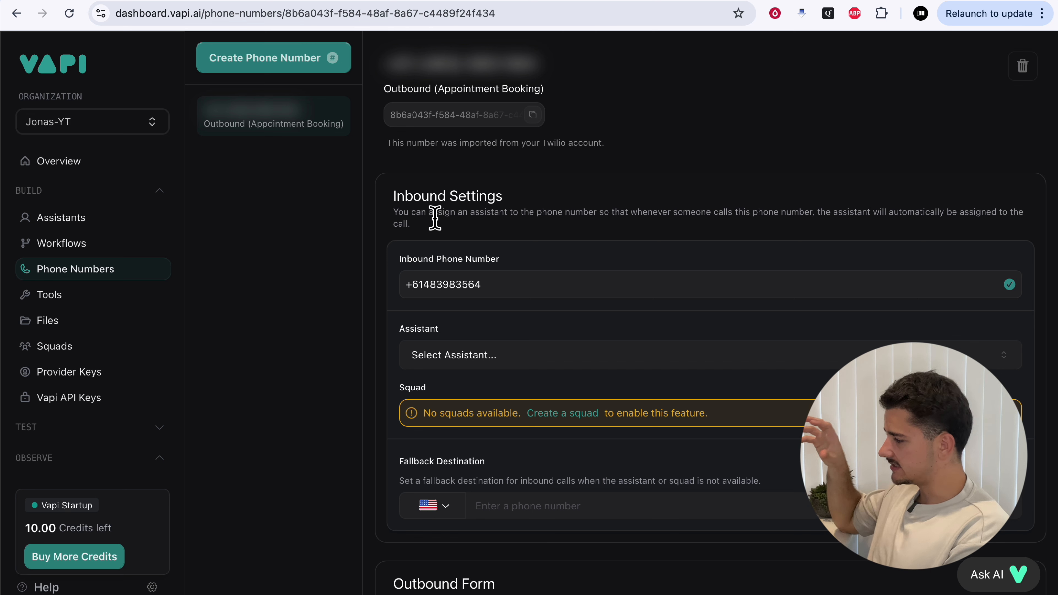
{"action": "left_click", "coordinate": [296, 72]}
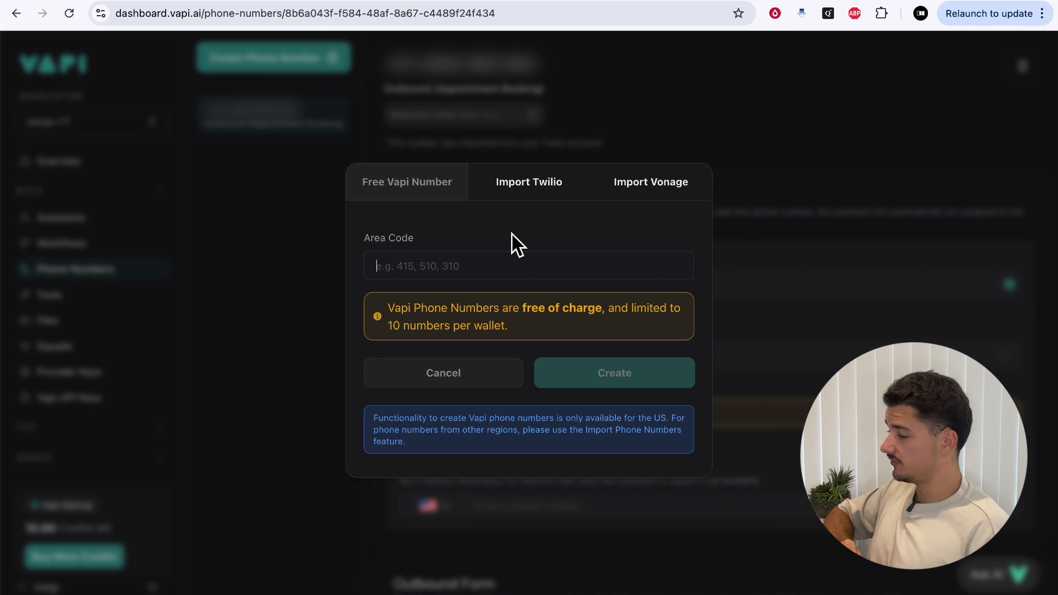
{"action": "left_click", "coordinate": [542, 196]}
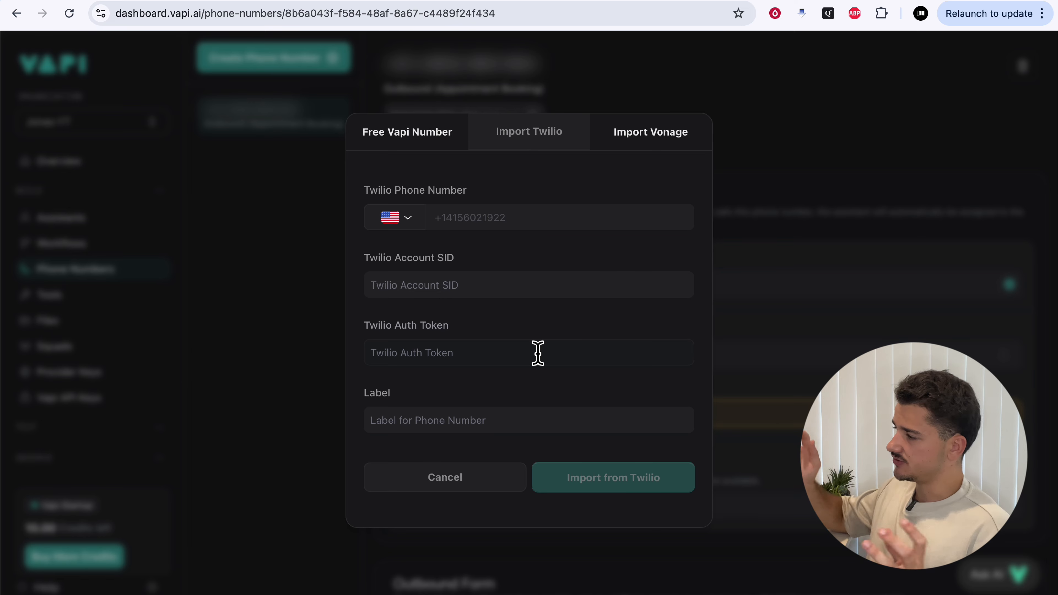
{"action": "left_click", "coordinate": [318, 352]}
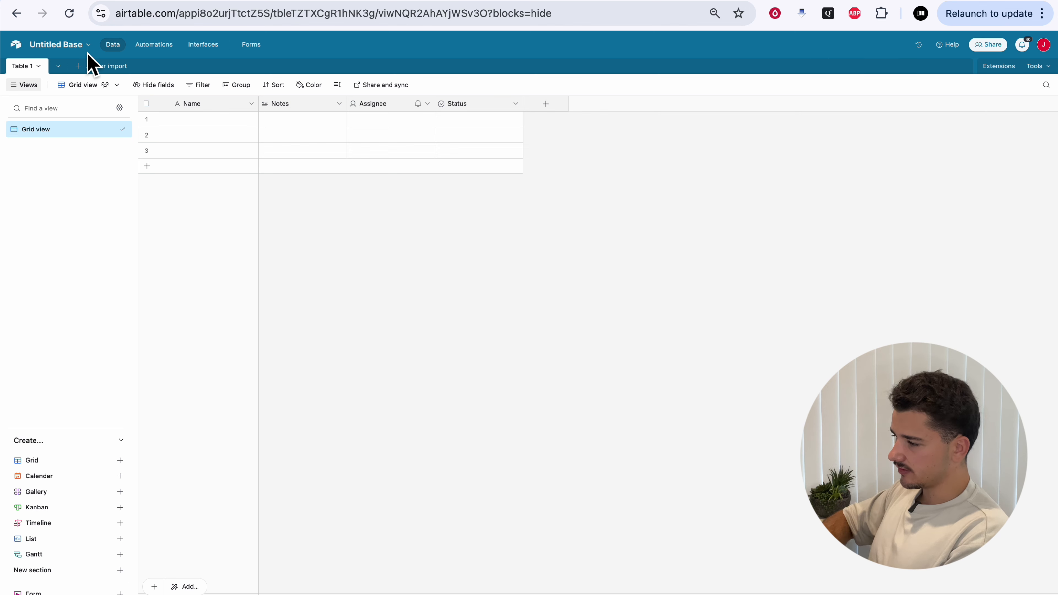
Rename the base to 'Outbound System'
{"action": "left_click", "coordinate": [88, 48]}
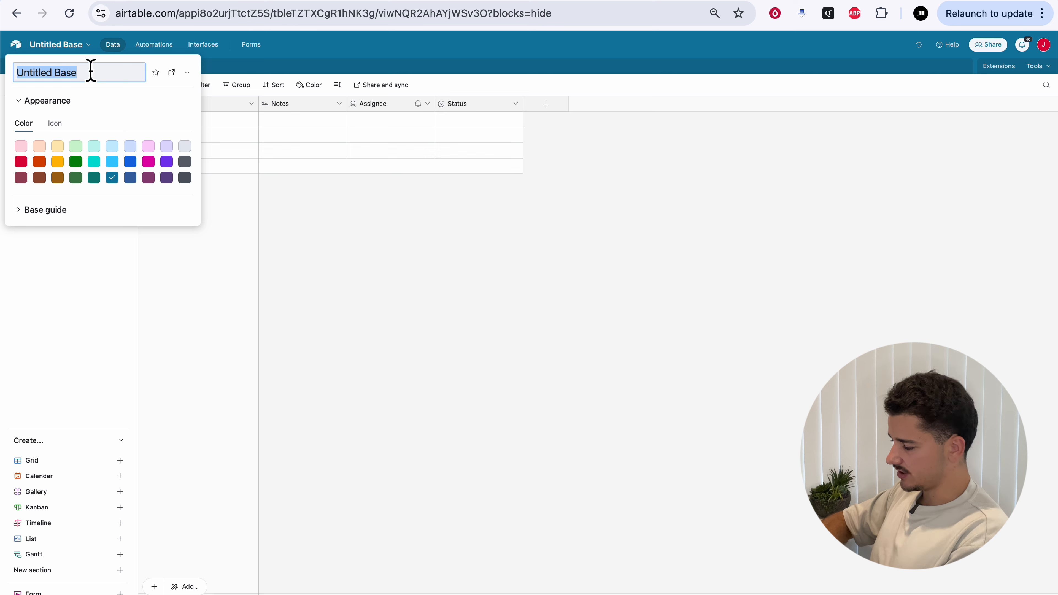
{"action": "type", "text": "Outbound System"}
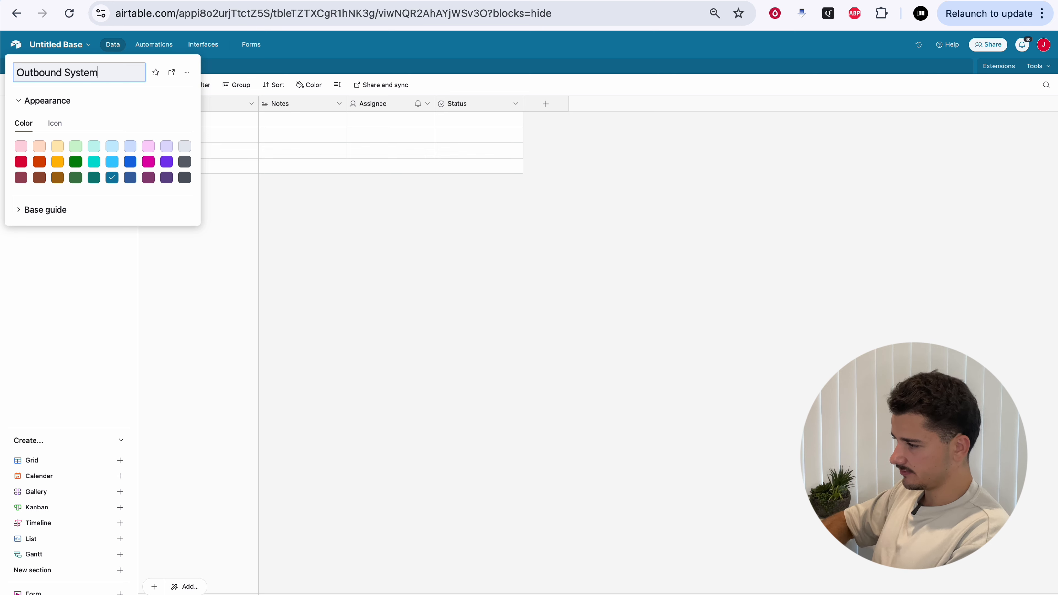
{"action": "key", "text": "Return"}
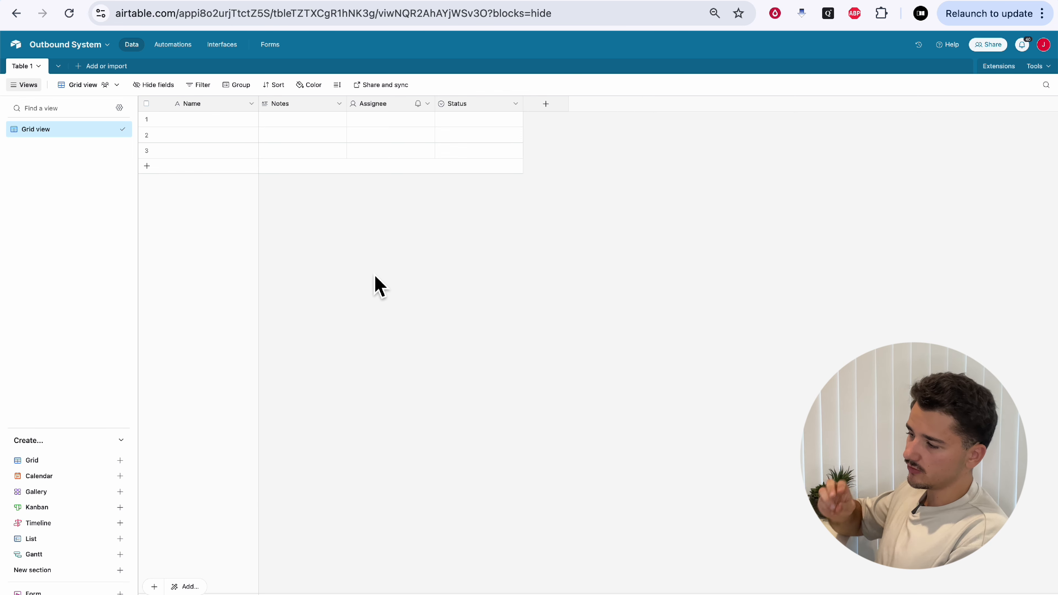
Rename Table 1 to 'Data'
{"action": "left_click", "coordinate": [35, 72]}
{"action": "left_click", "coordinate": [67, 117]}
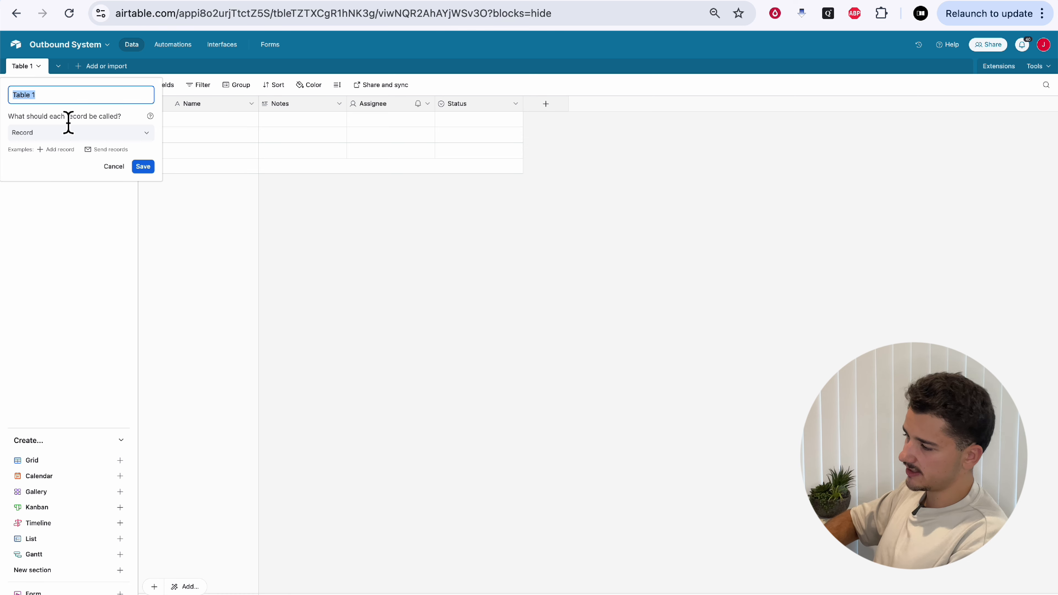
{"action": "type", "text": "Data"}
{"action": "key", "text": "Return"}
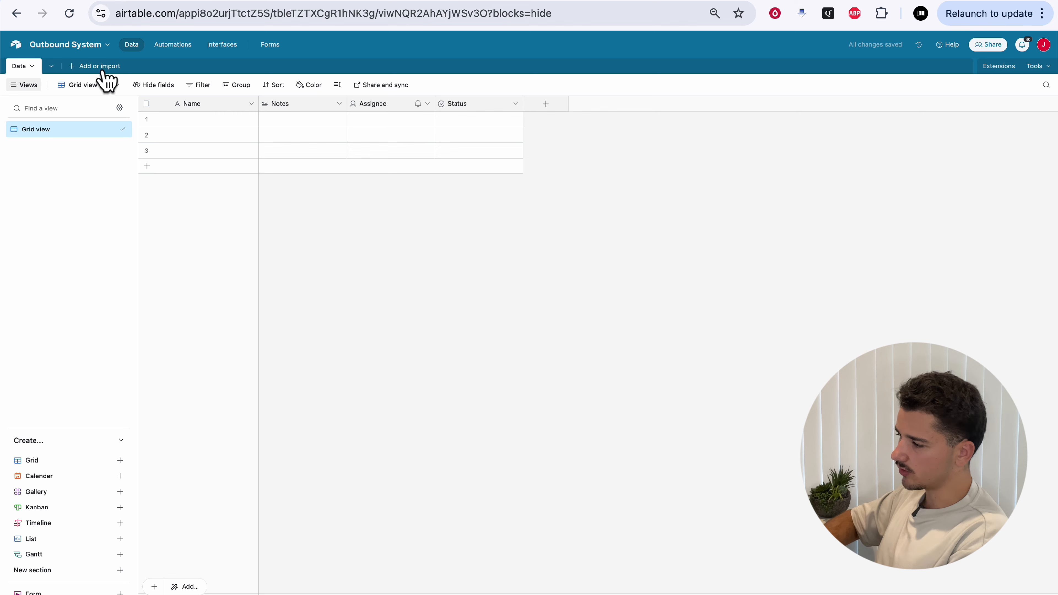
Add a blank table from scratch named 'Leads'
{"action": "left_click", "coordinate": [102, 66]}
{"action": "left_click", "coordinate": [162, 102]}
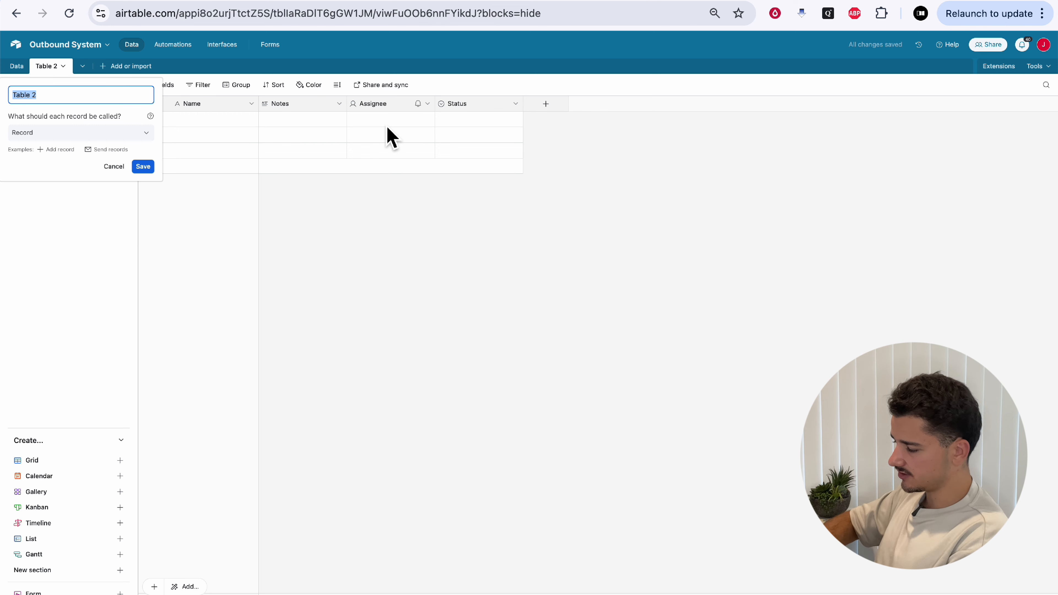
{"action": "type", "text": "Leads"}
{"action": "key", "text": "Return"}
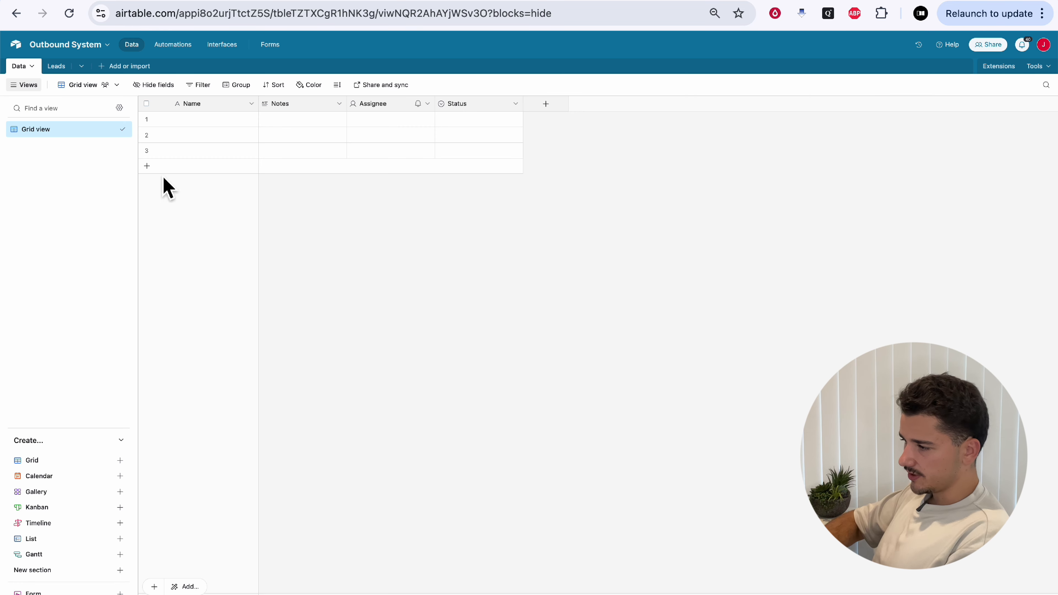
Rename the Name field to 'id'
{"action": "double_click", "coordinate": [210, 107]}
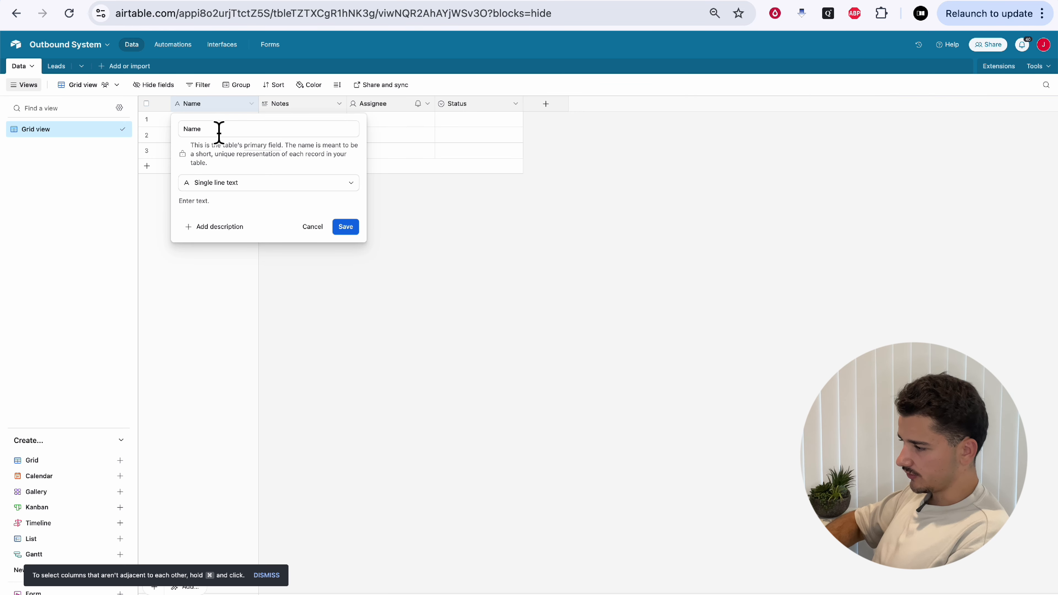
{"action": "double_click", "coordinate": [207, 127]}
{"action": "type", "text": "id"}
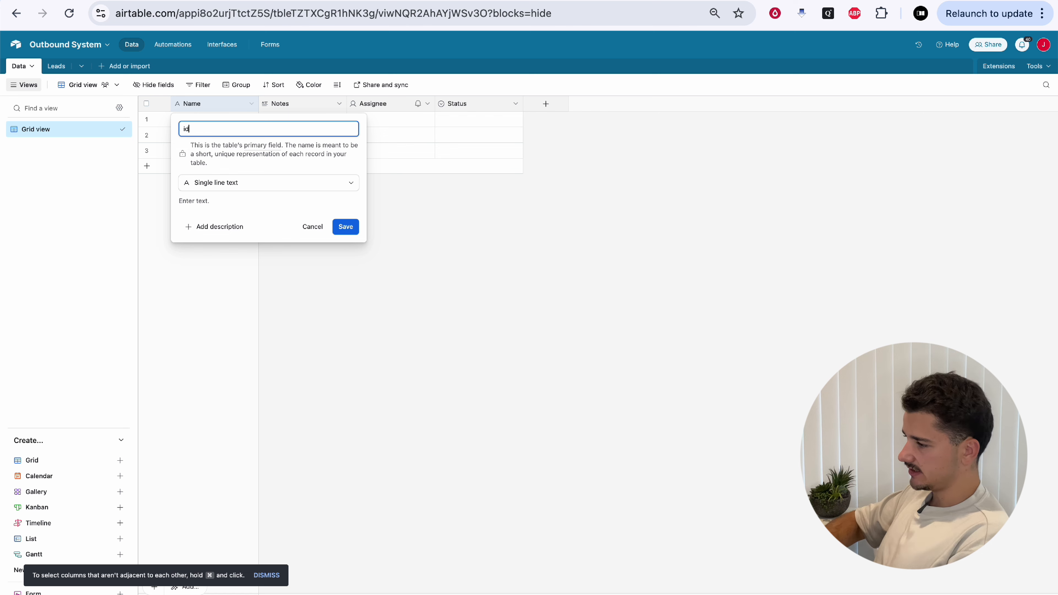
{"action": "left_click", "coordinate": [352, 230]}
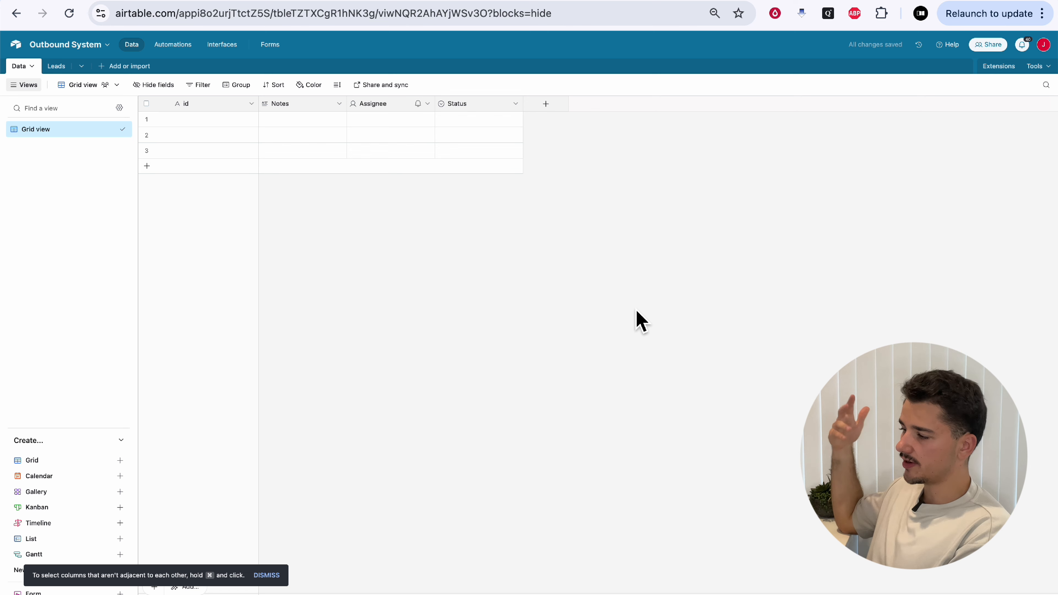
Add a single-line text field 'callproviderID' beside id
{"action": "left_click", "coordinate": [251, 105]}
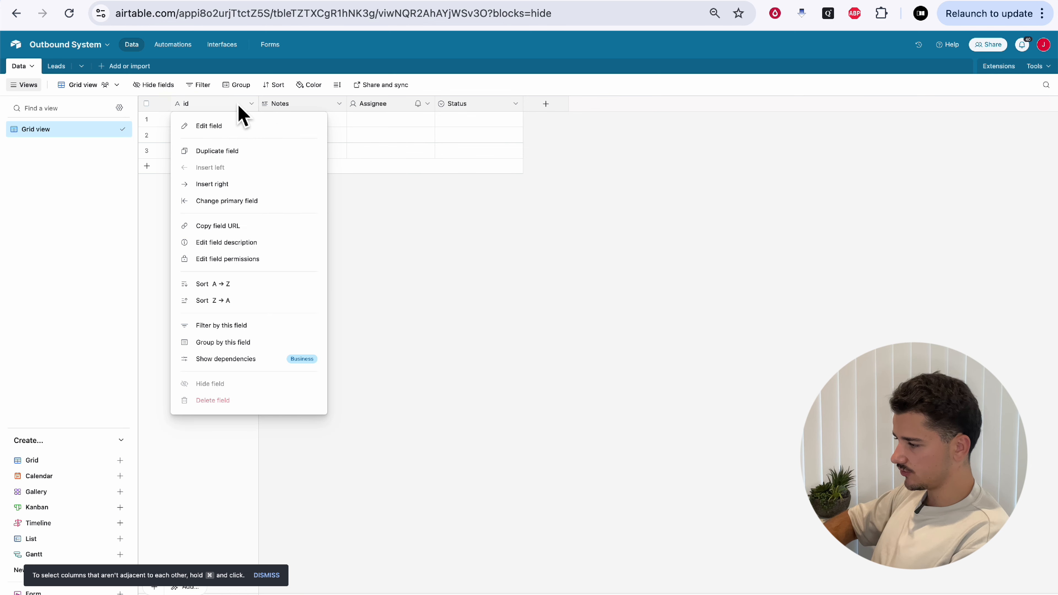
{"action": "left_click", "coordinate": [240, 184]}
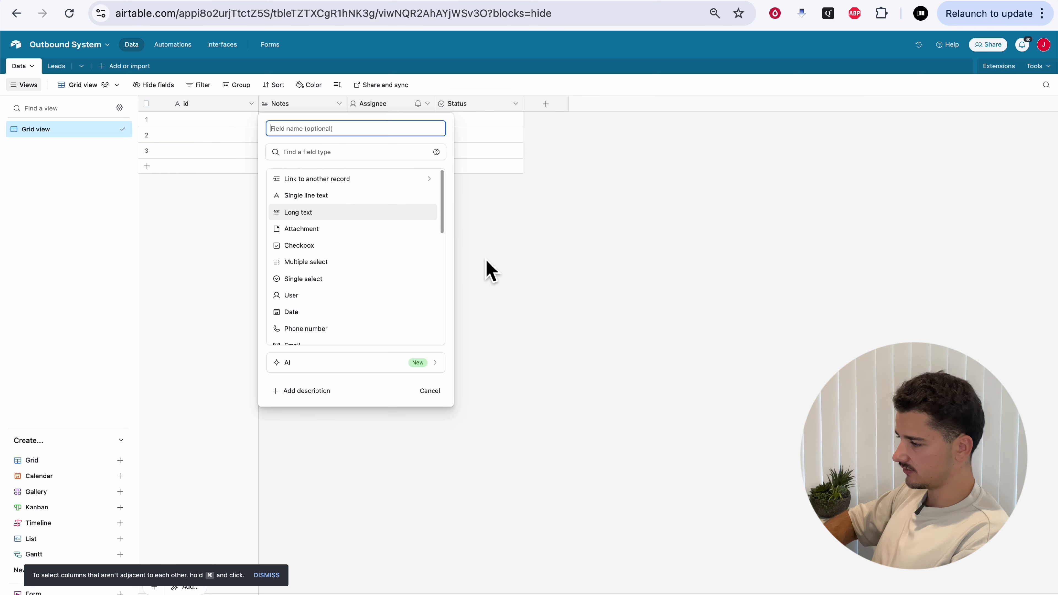
{"action": "type", "text": "callproviderID"}
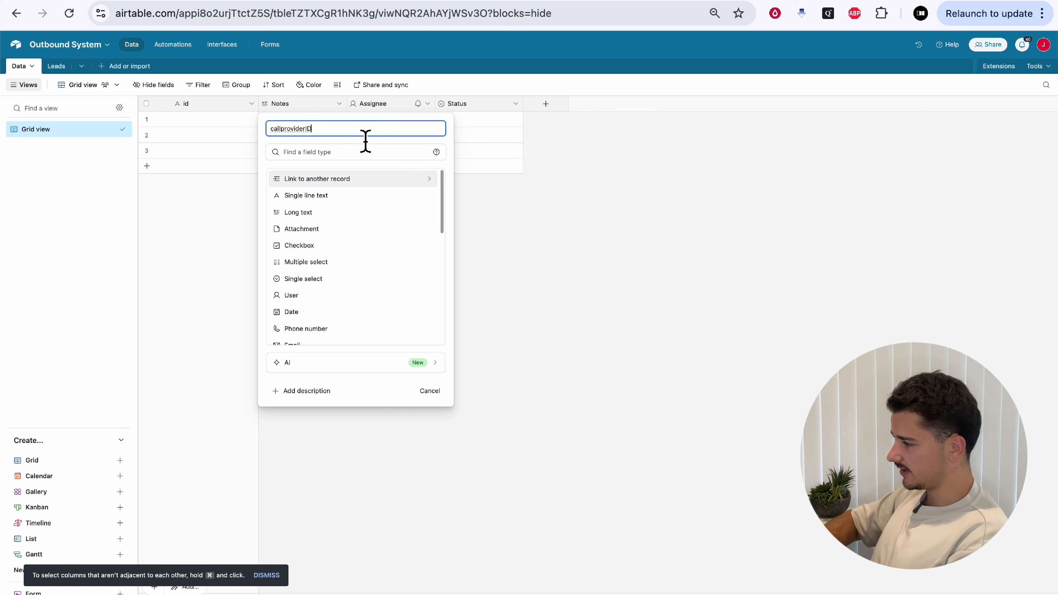
{"action": "left_click", "coordinate": [325, 196]}
{"action": "left_click", "coordinate": [433, 226]}
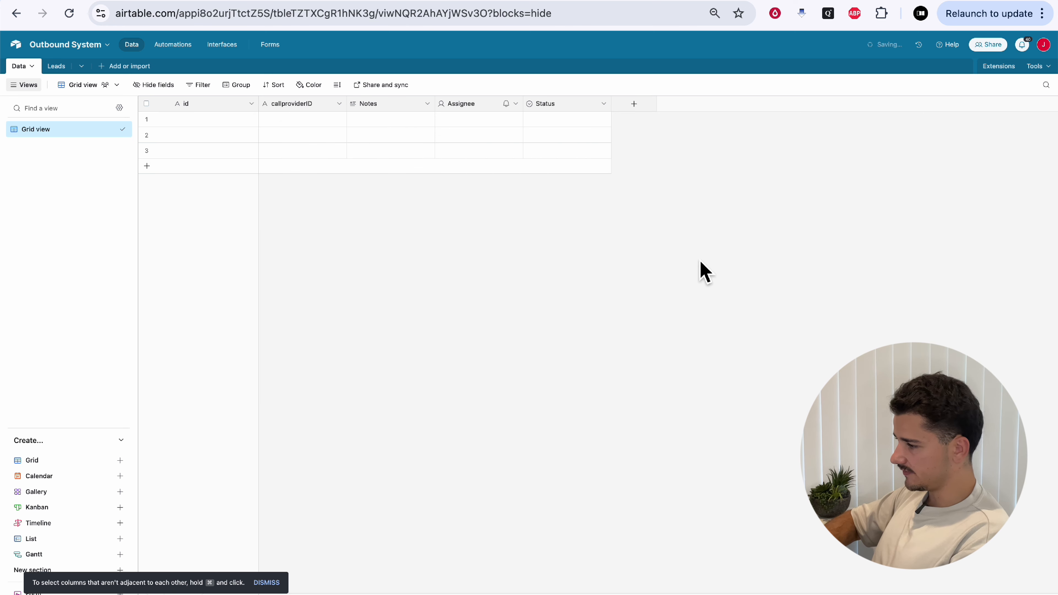
Duplicate callproviderID and rename the copy to 'phonenumberID'
{"action": "right_click", "coordinate": [303, 105]}
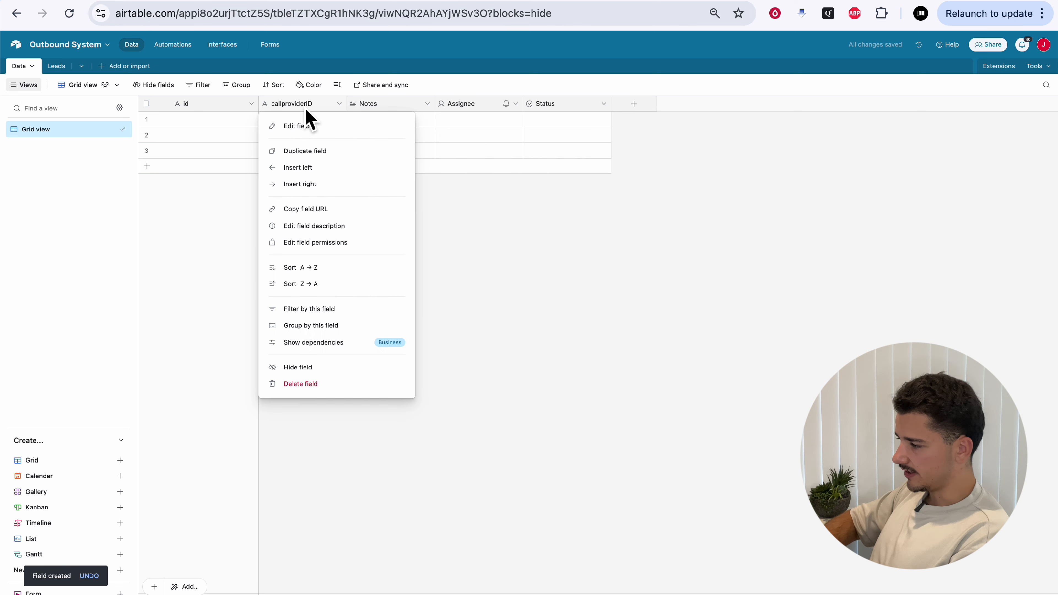
{"action": "left_click", "coordinate": [340, 156]}
{"action": "double_click", "coordinate": [385, 105]}
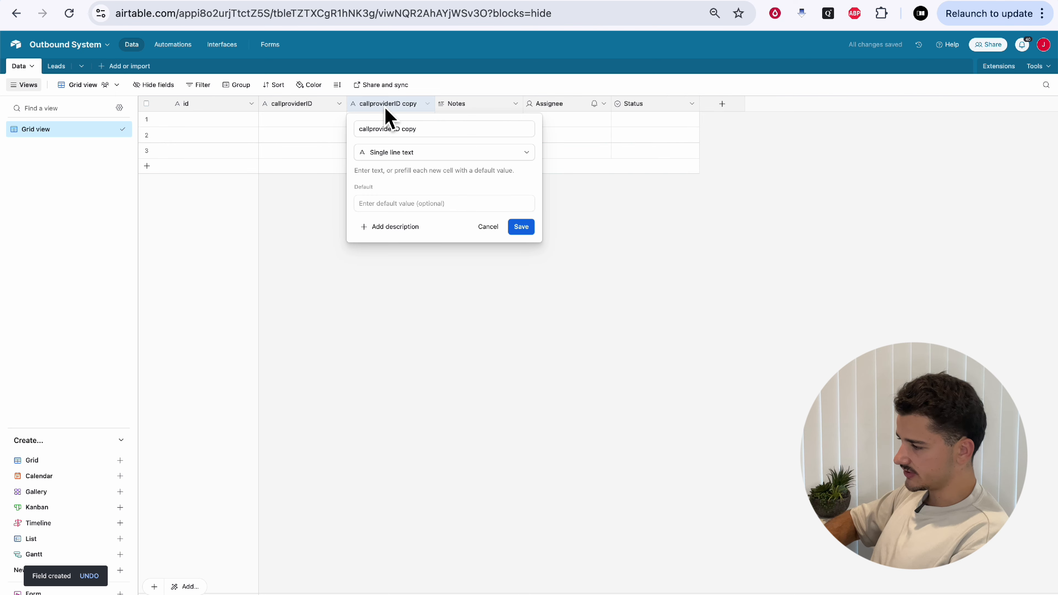
{"action": "double_click", "coordinate": [413, 135]}
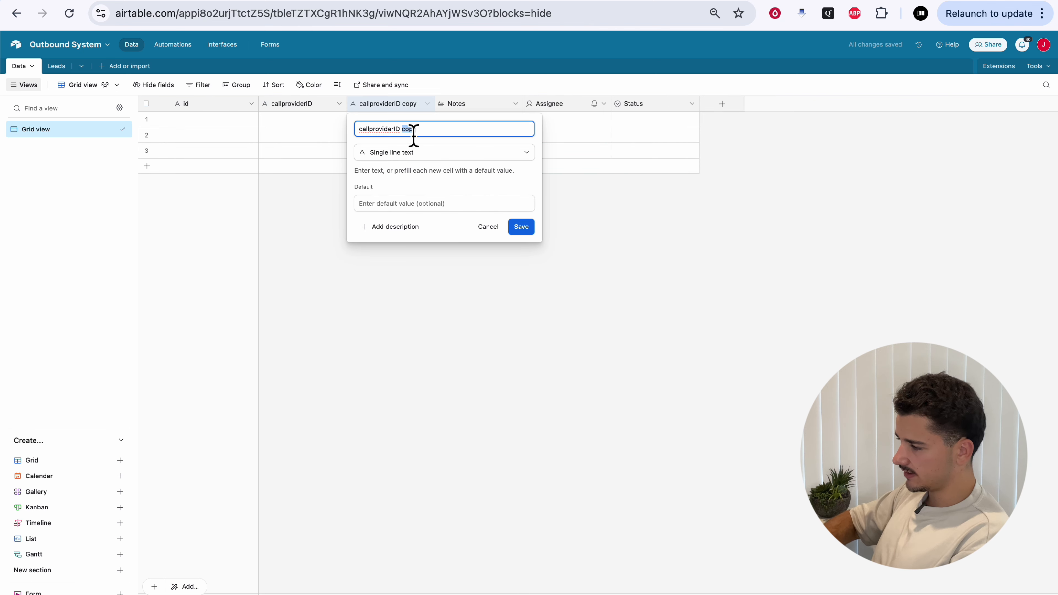
{"action": "key", "text": "BackSpace"}
{"action": "key", "text": "BackSpace"}
{"action": "key", "text": "Left"}
{"action": "key", "text": "Left"}
{"action": "key", "text": "alt+BackSpace"}
{"action": "type", "text": "phon"}
{"action": "type", "text": "enumber"}
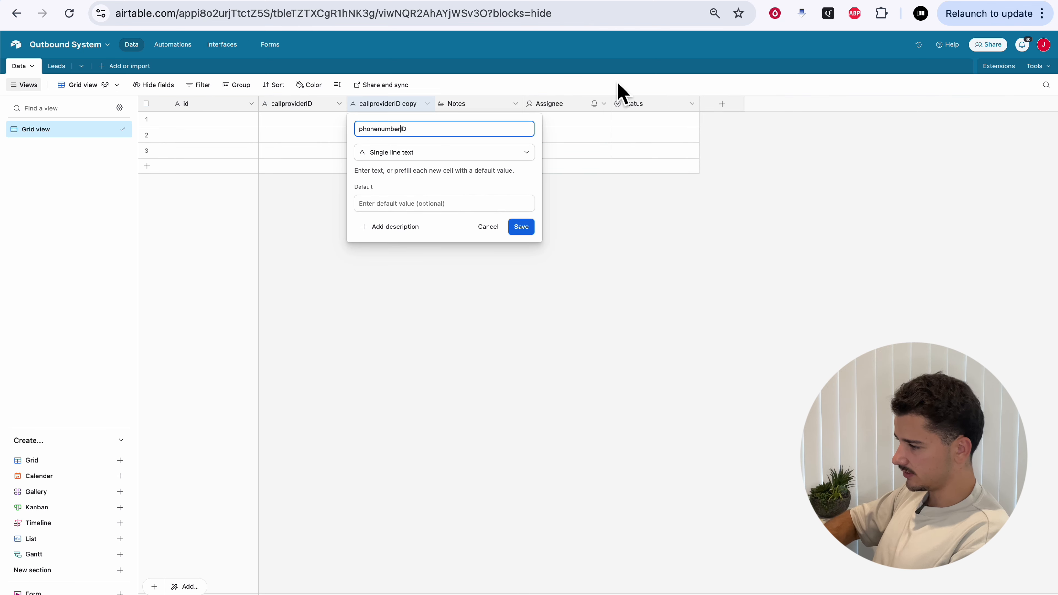
{"action": "left_click", "coordinate": [525, 238]}
Add a single-line text field 'customernumber' right of phonenumberID
{"action": "left_click", "coordinate": [427, 103]}
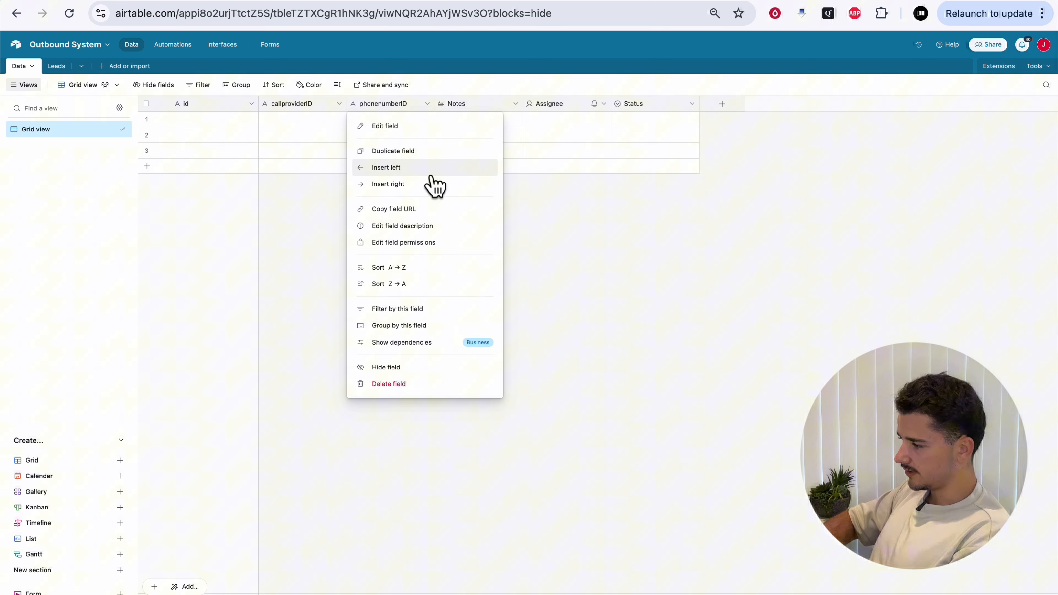
{"action": "left_click", "coordinate": [417, 186]}
{"action": "left_click", "coordinate": [506, 195]}
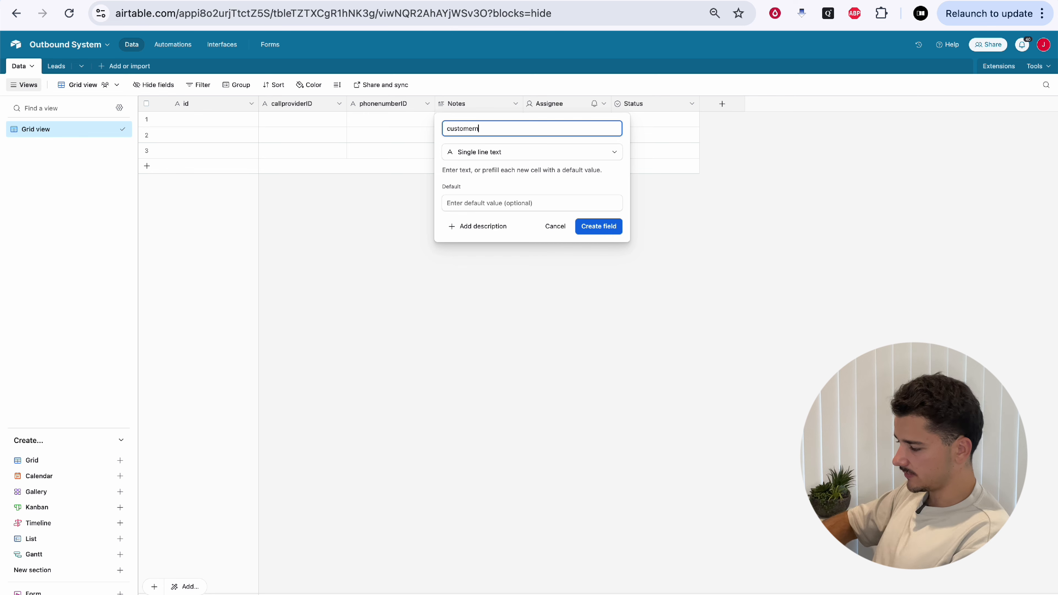
{"action": "type", "text": "customernumber"}
{"action": "key", "text": "Return"}
Add single-line text fields 'type' and 'started' after customernumber
{"action": "left_click", "coordinate": [515, 104]}
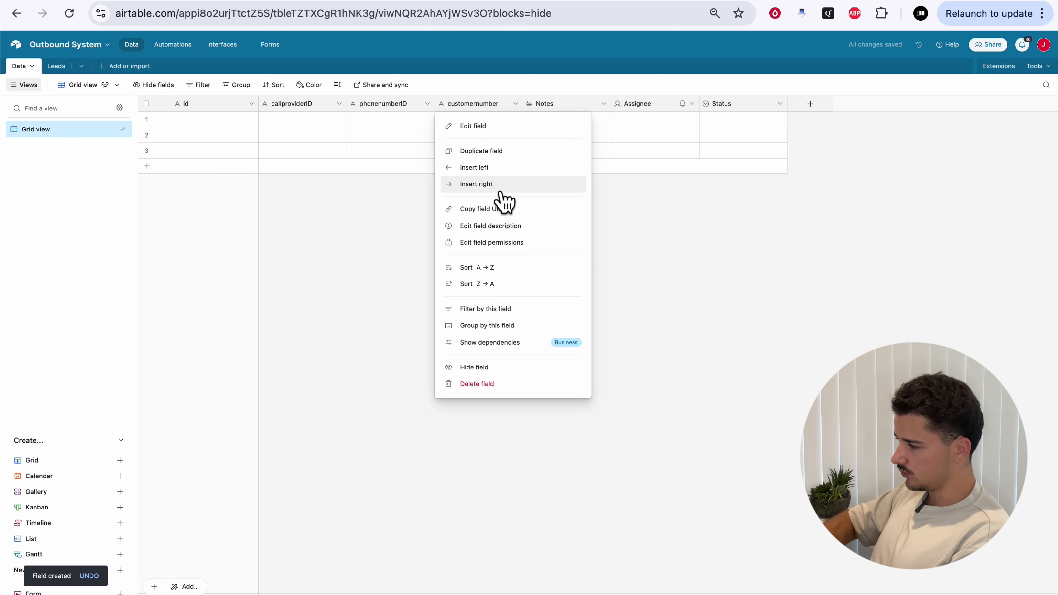
{"action": "left_click", "coordinate": [498, 185]}
{"action": "type", "text": "type"}
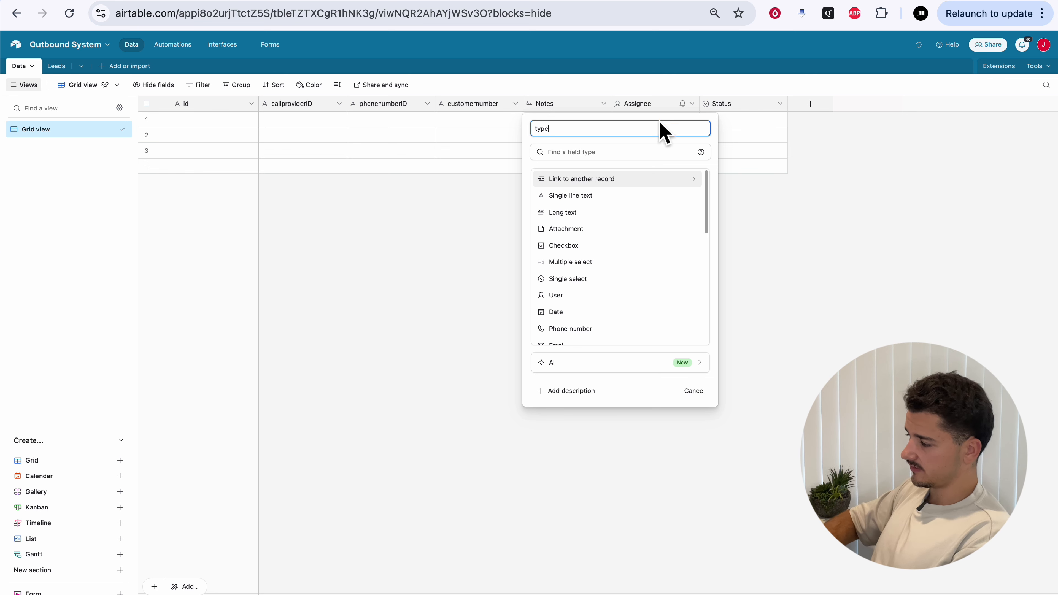
{"action": "left_click", "coordinate": [628, 198]}
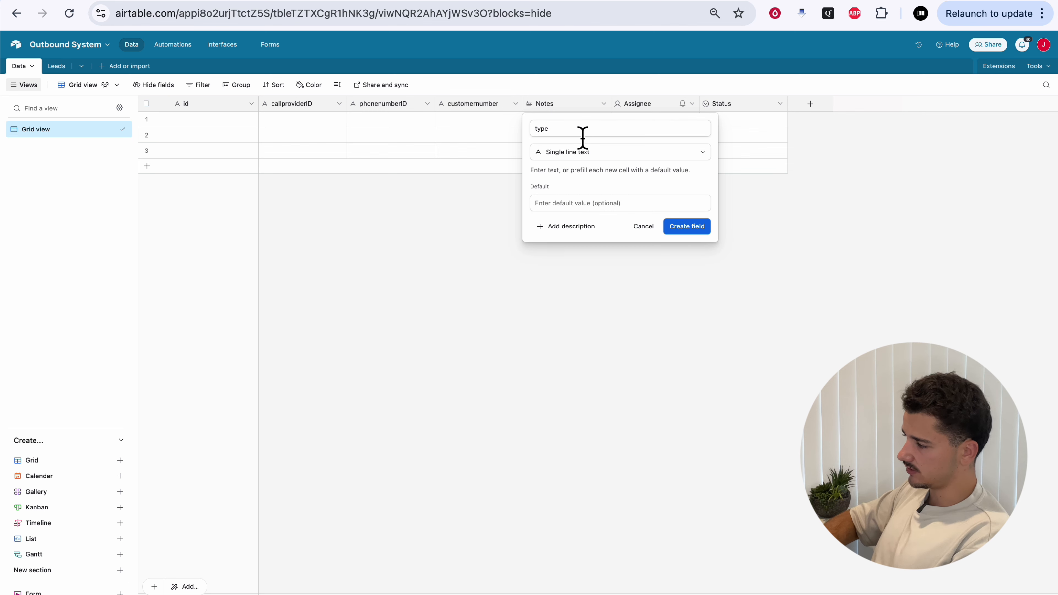
{"action": "left_click", "coordinate": [686, 227]}
{"action": "left_click", "coordinate": [604, 103]}
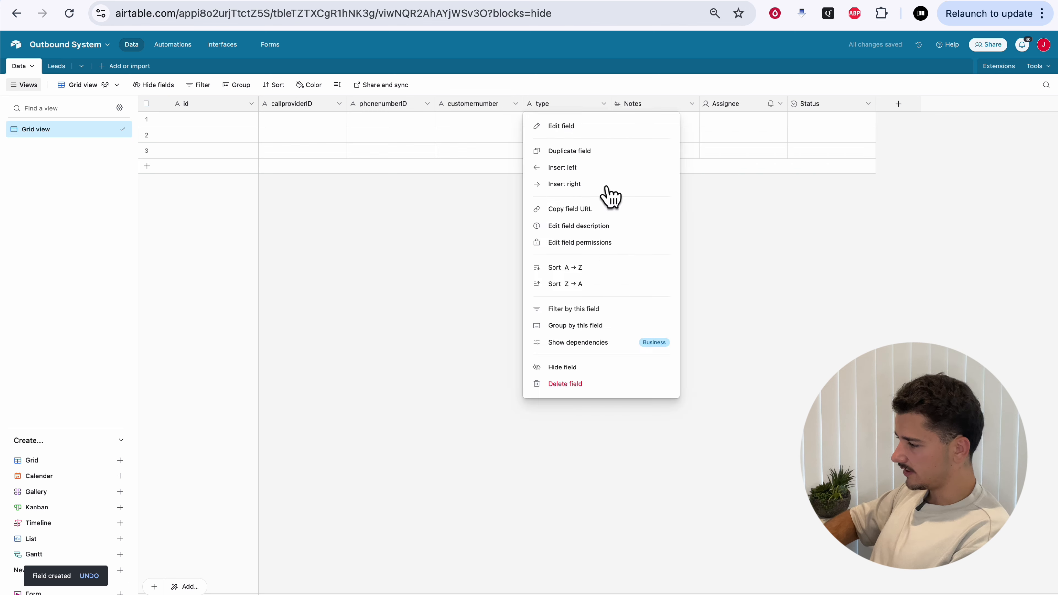
{"action": "left_click", "coordinate": [608, 190]}
{"action": "type", "text": "started"}
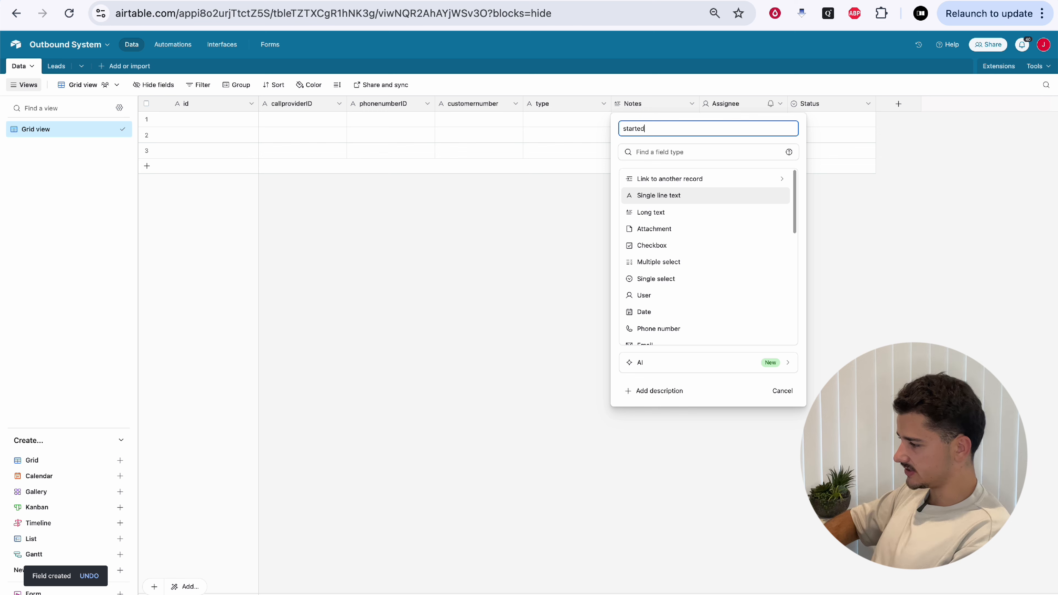
{"action": "left_click", "coordinate": [703, 199]}
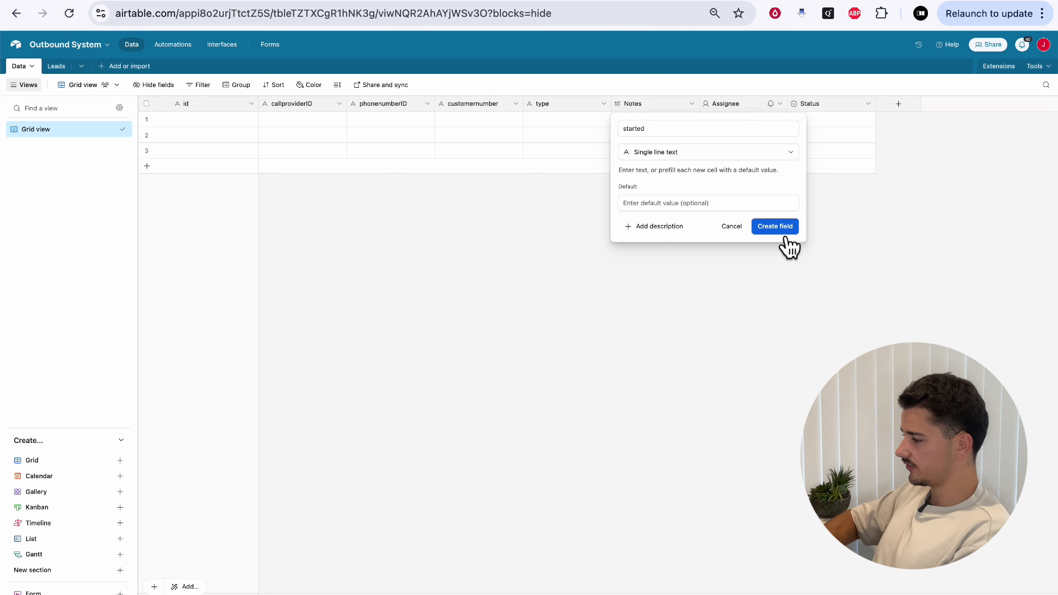
{"action": "left_click", "coordinate": [777, 227]}
Add a single-line text field 'ended' after started
{"action": "right_click", "coordinate": [657, 108]}
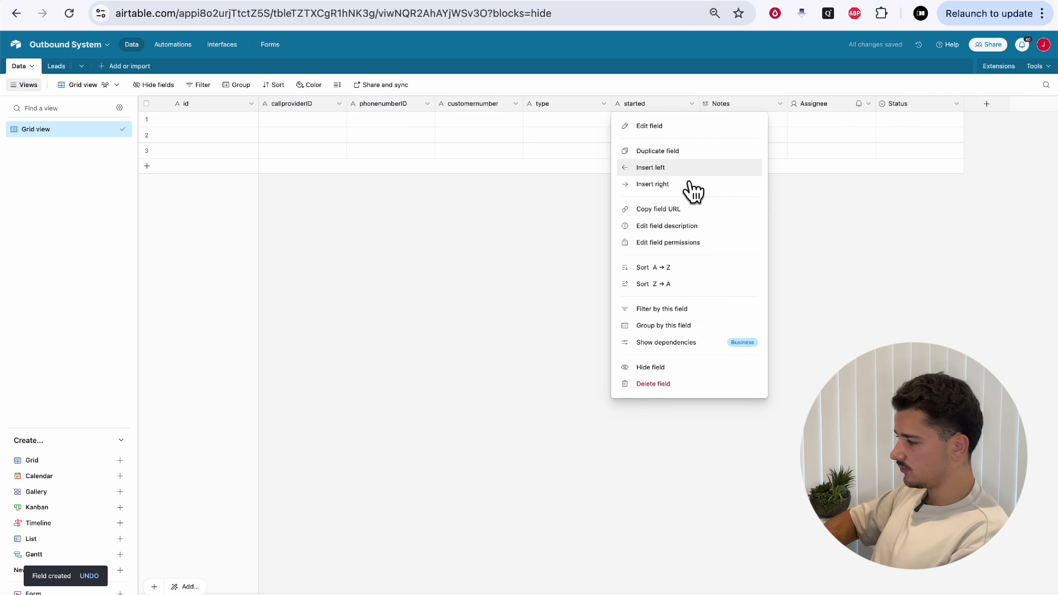
{"action": "left_click", "coordinate": [684, 189]}
{"action": "type", "text": "ended"}
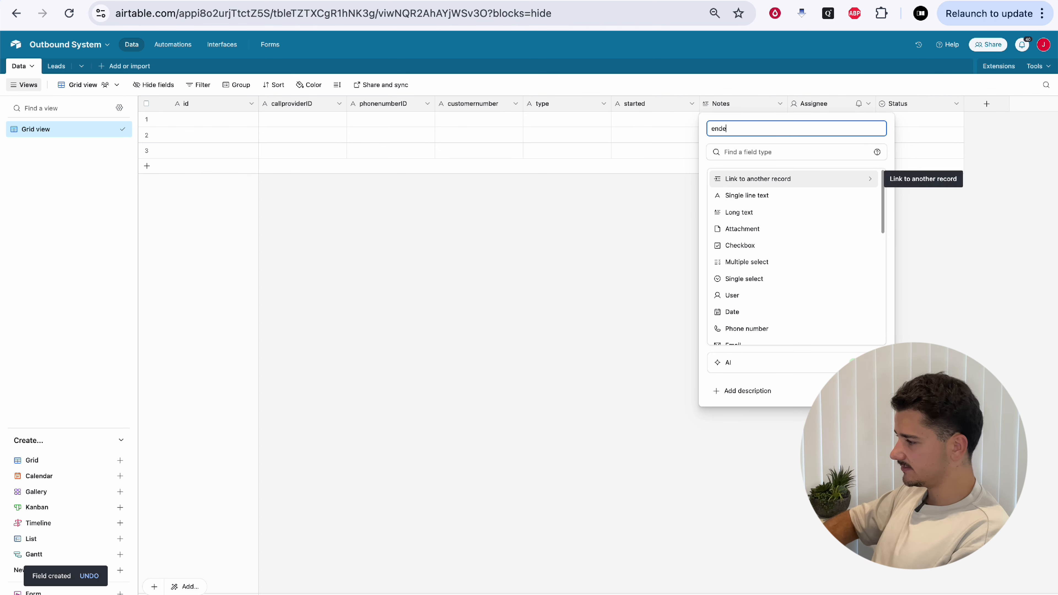
{"action": "left_click", "coordinate": [745, 195]}
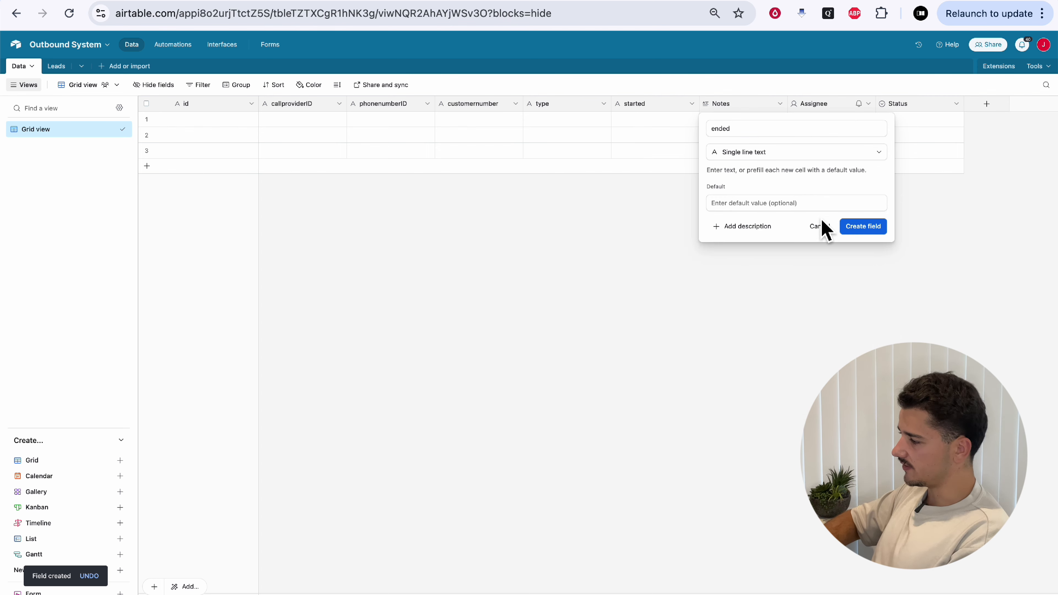
{"action": "left_click", "coordinate": [863, 227]}
{"action": "right_click", "coordinate": [673, 106]}
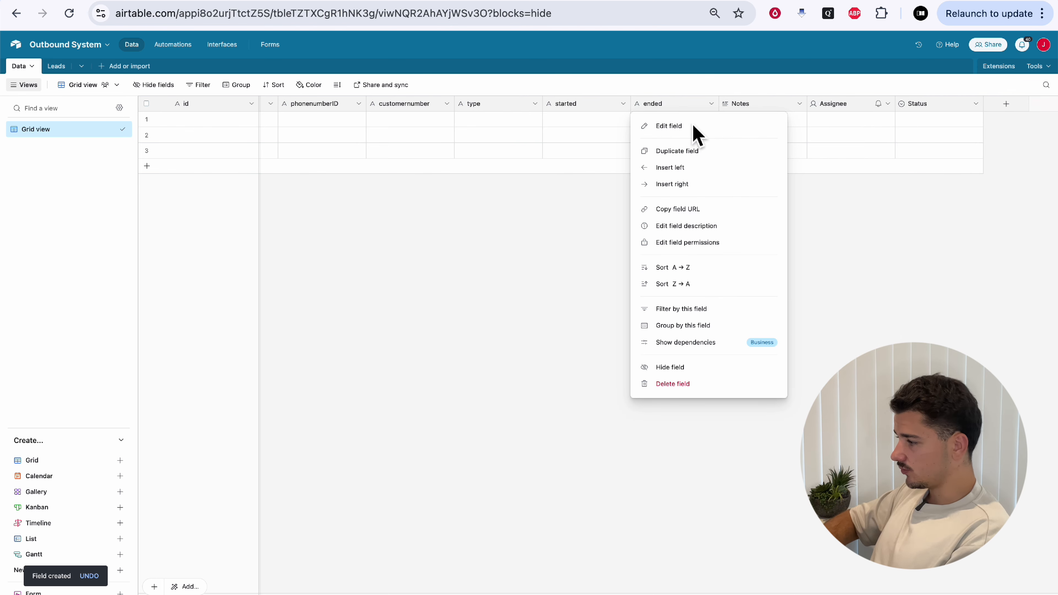
Add a Number field 'milliseconds' with 0 decimal places after ended
{"action": "left_click", "coordinate": [728, 191]}
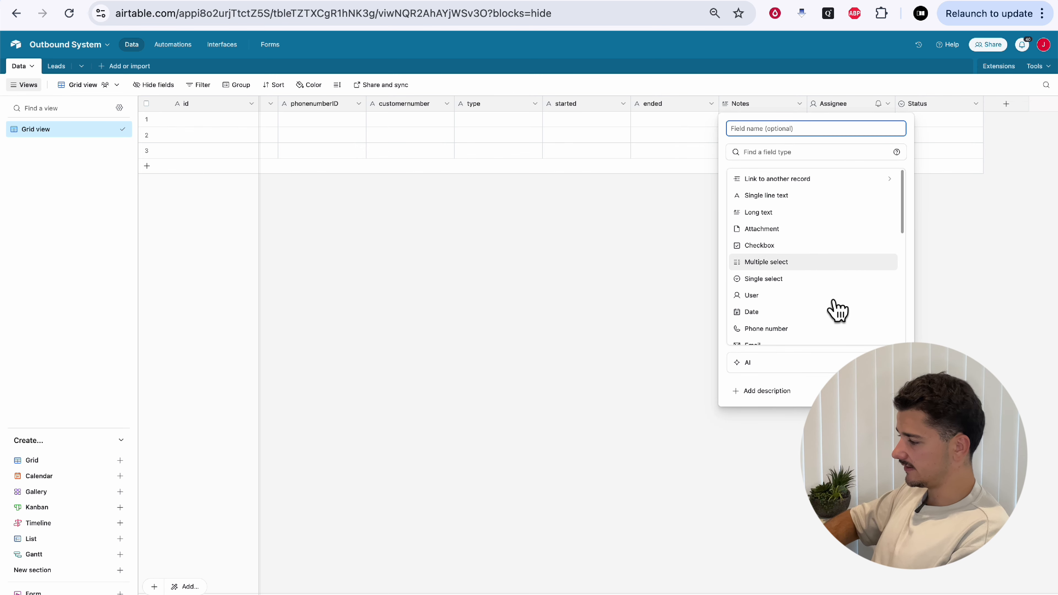
{"action": "scroll", "coordinate": [833, 317], "scroll_direction": "down", "scroll_amount": 5}
{"action": "left_click", "coordinate": [771, 204]}
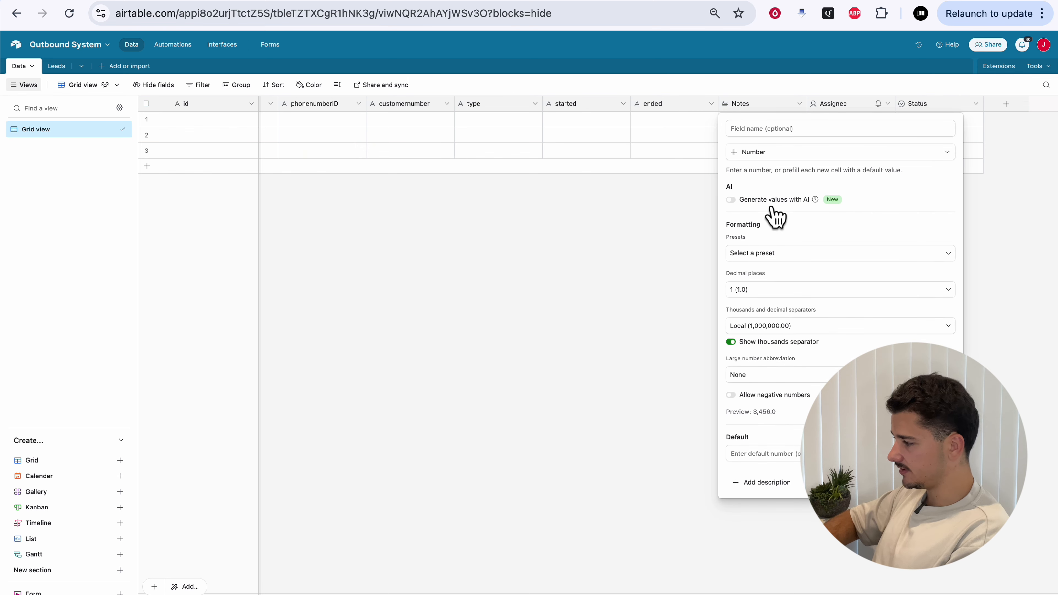
{"action": "left_click", "coordinate": [748, 129]}
{"action": "type", "text": "milliseconds"}
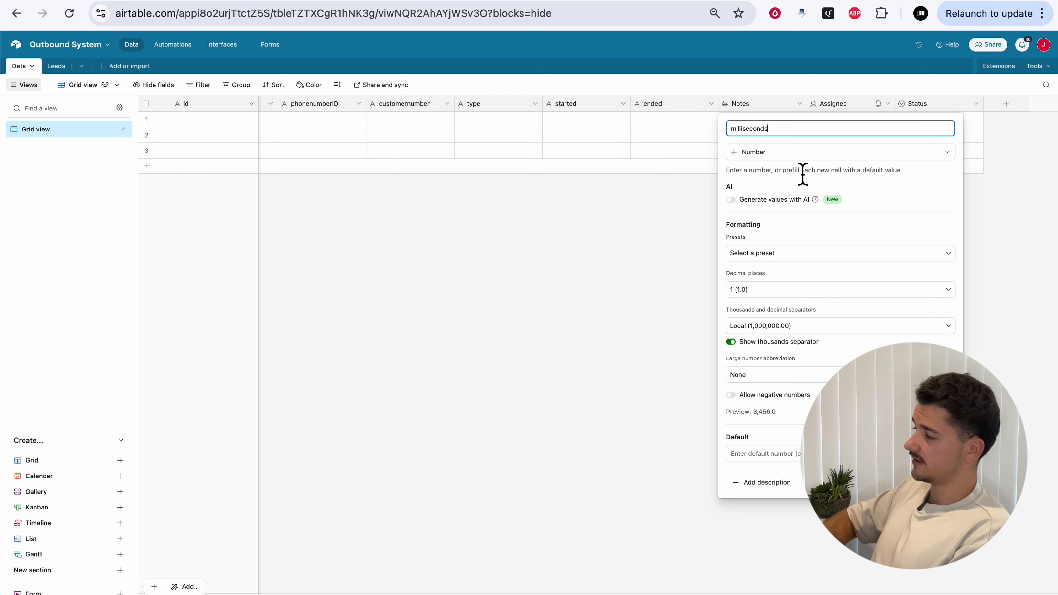
{"action": "left_click", "coordinate": [801, 290]}
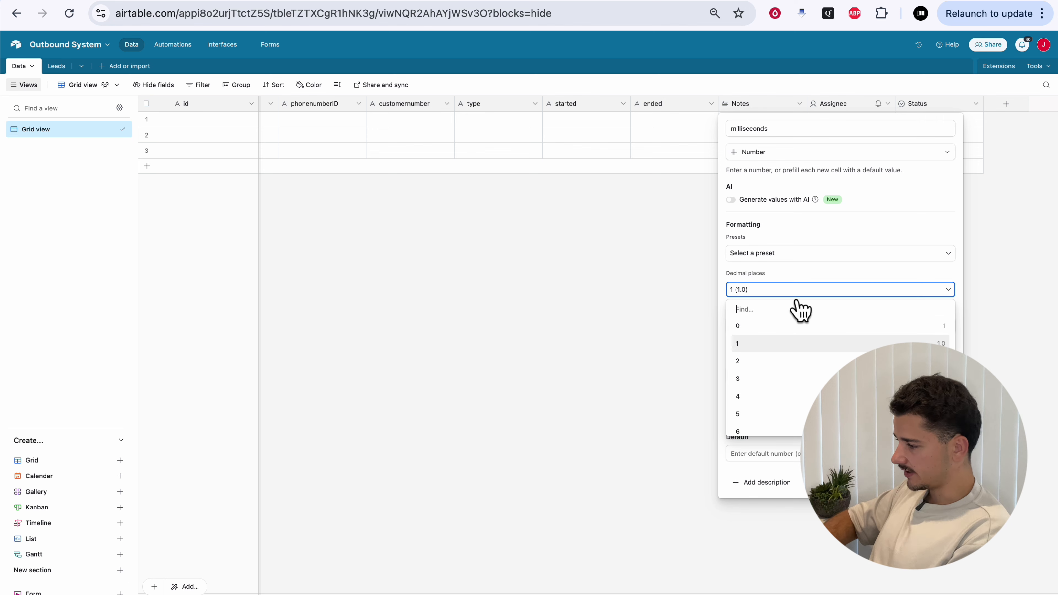
{"action": "left_click", "coordinate": [762, 333]}
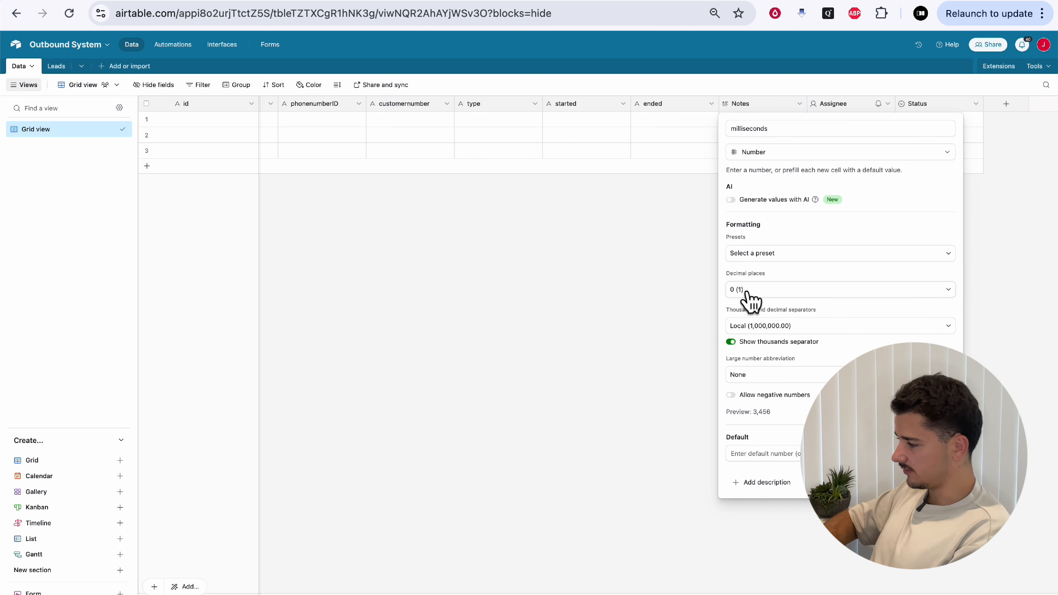
{"action": "left_click", "coordinate": [931, 482]}
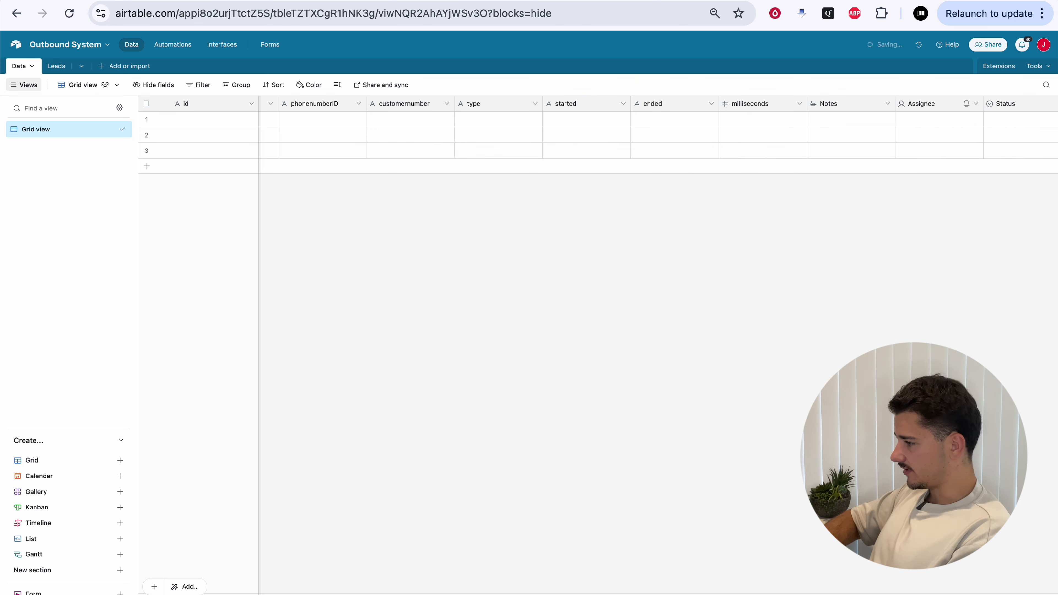
Add a Number field 'cost(stt)' with 4 decimal places after milliseconds
{"action": "scroll", "coordinate": [855, 241], "scroll_direction": "right", "scroll_amount": 2}
{"action": "right_click", "coordinate": [675, 103]}
{"action": "left_click", "coordinate": [708, 185]}
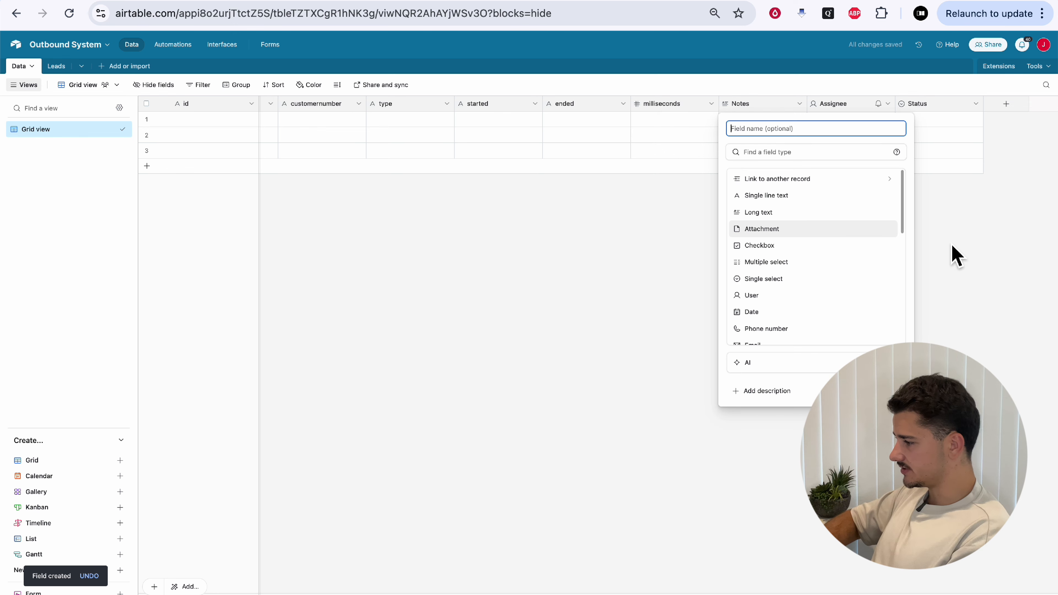
{"action": "scroll", "coordinate": [831, 309], "scroll_direction": "down", "scroll_amount": 4}
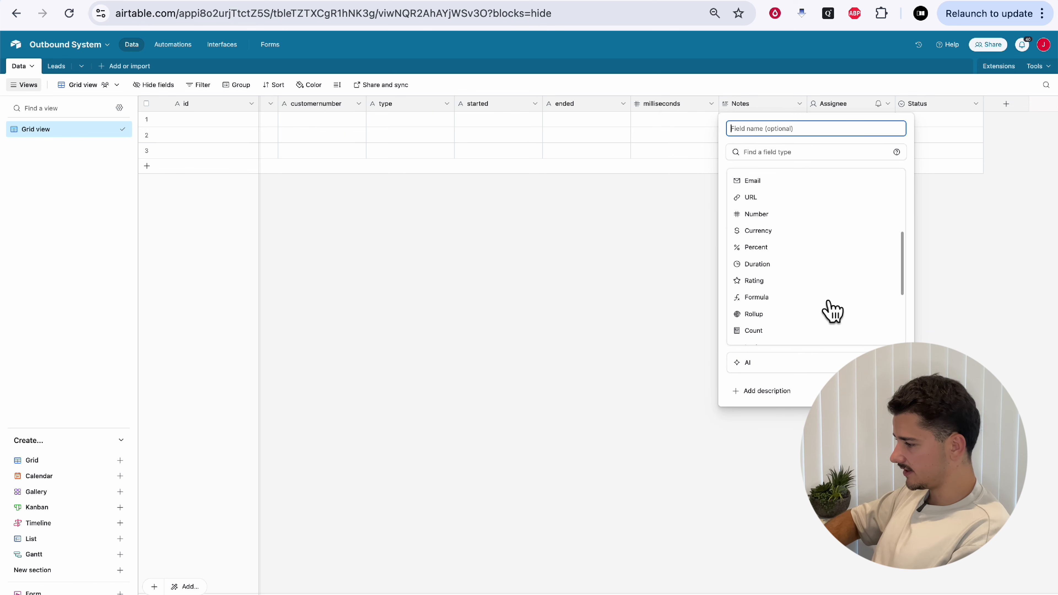
{"action": "left_click", "coordinate": [771, 221]}
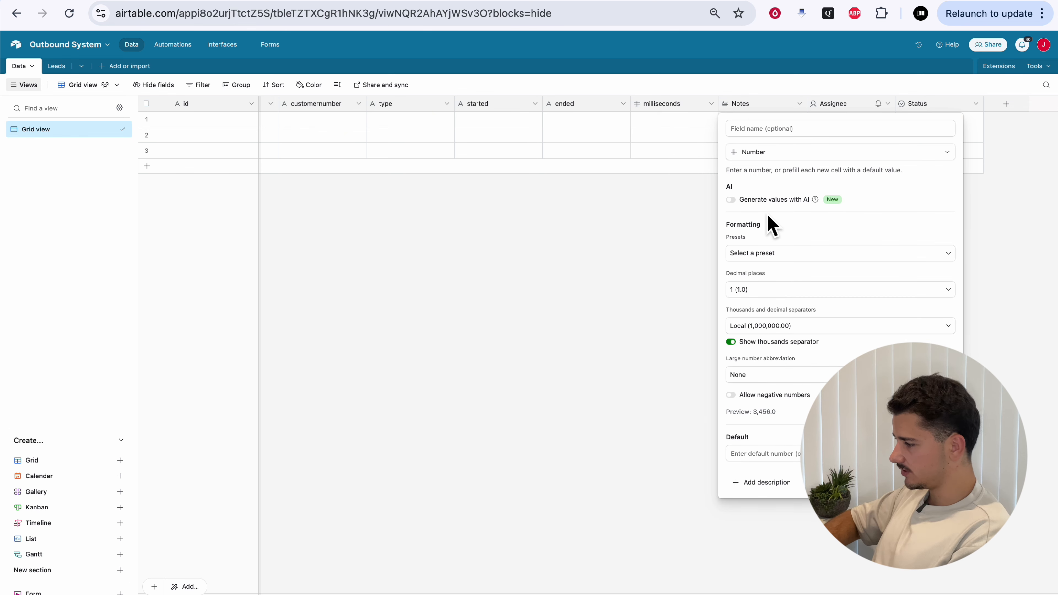
{"action": "left_click", "coordinate": [778, 292]}
{"action": "left_click", "coordinate": [774, 401]}
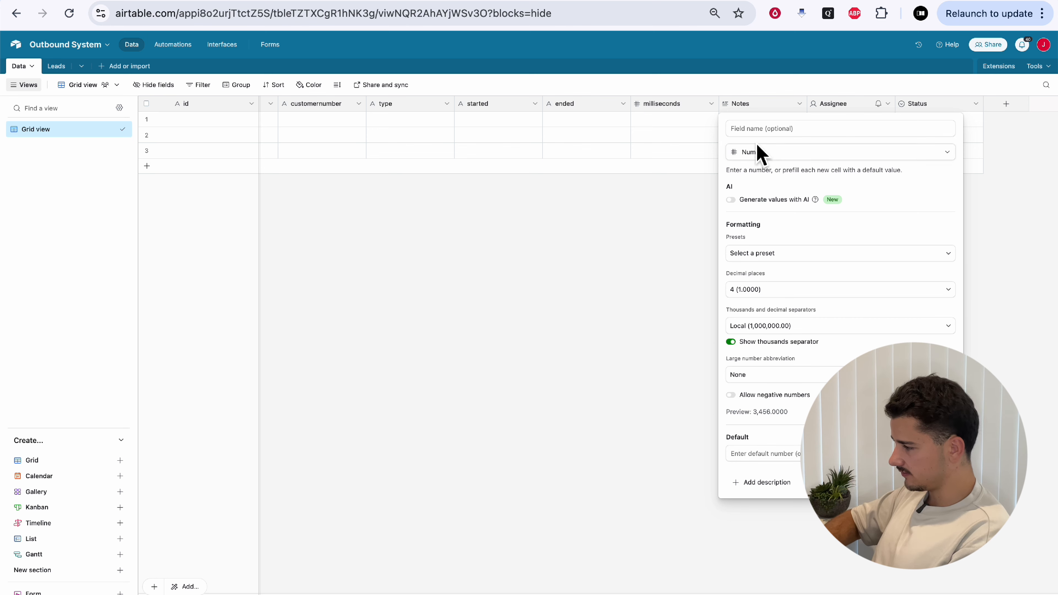
{"action": "left_click", "coordinate": [753, 129]}
{"action": "type", "text": "cost(stt"}
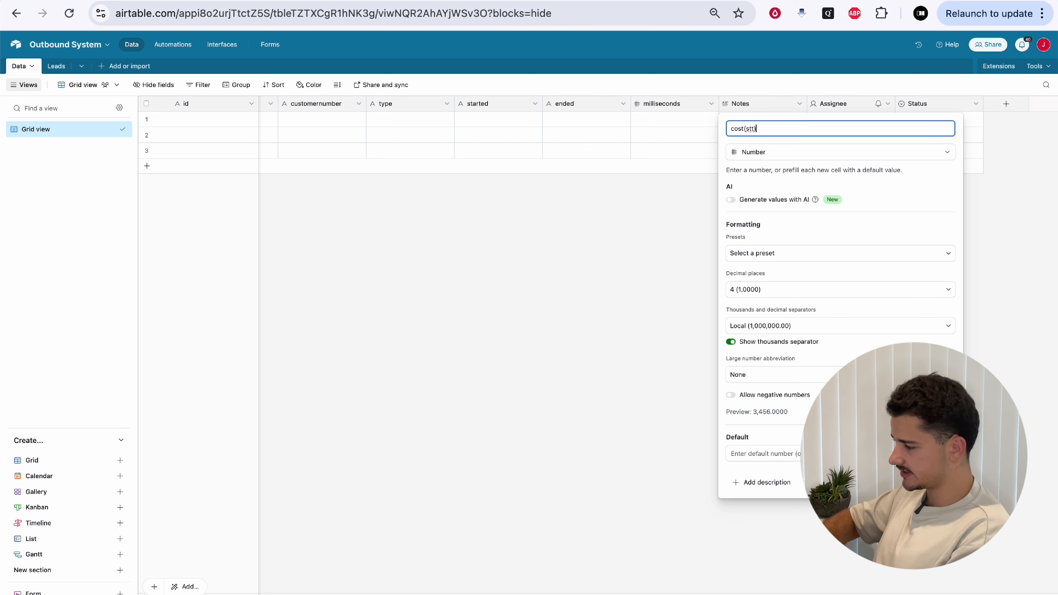
{"action": "key", "text": "Return"}
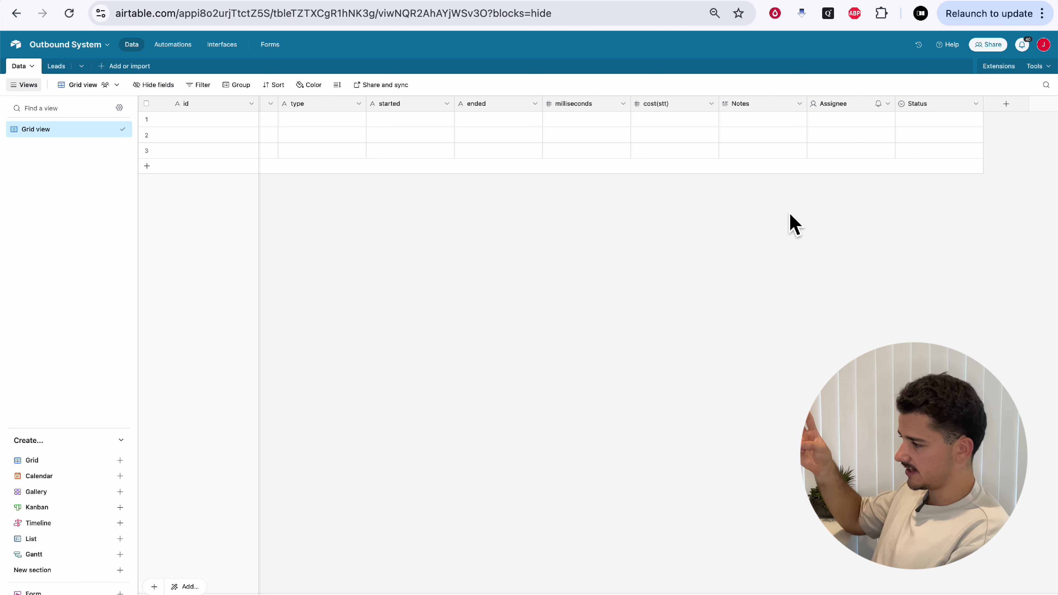
Duplicate the cost(stt) field and rename the copy cost(llm)
{"action": "left_click", "coordinate": [710, 104]}
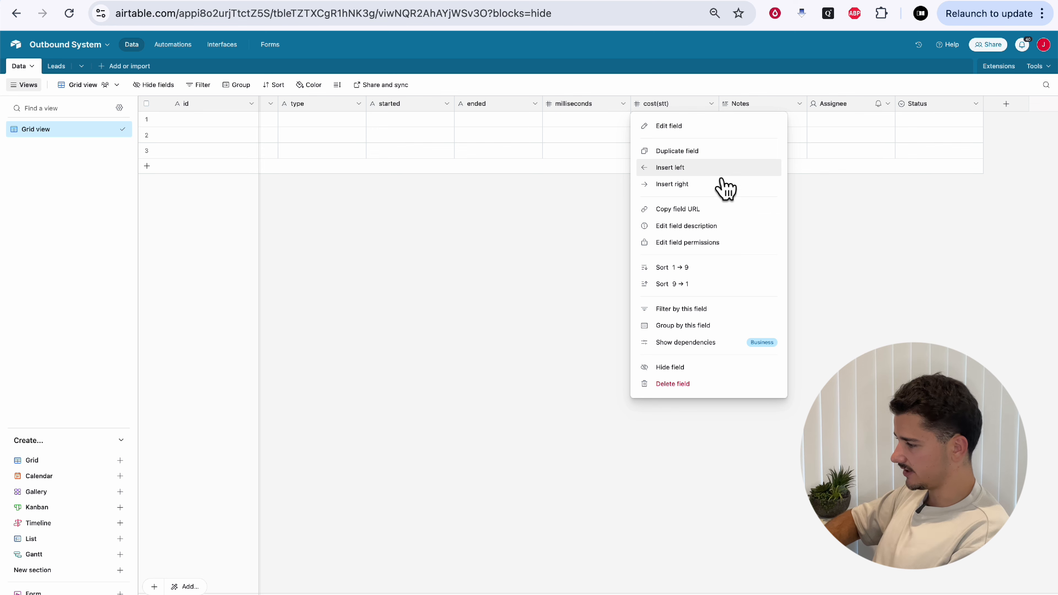
{"action": "left_click", "coordinate": [716, 152]}
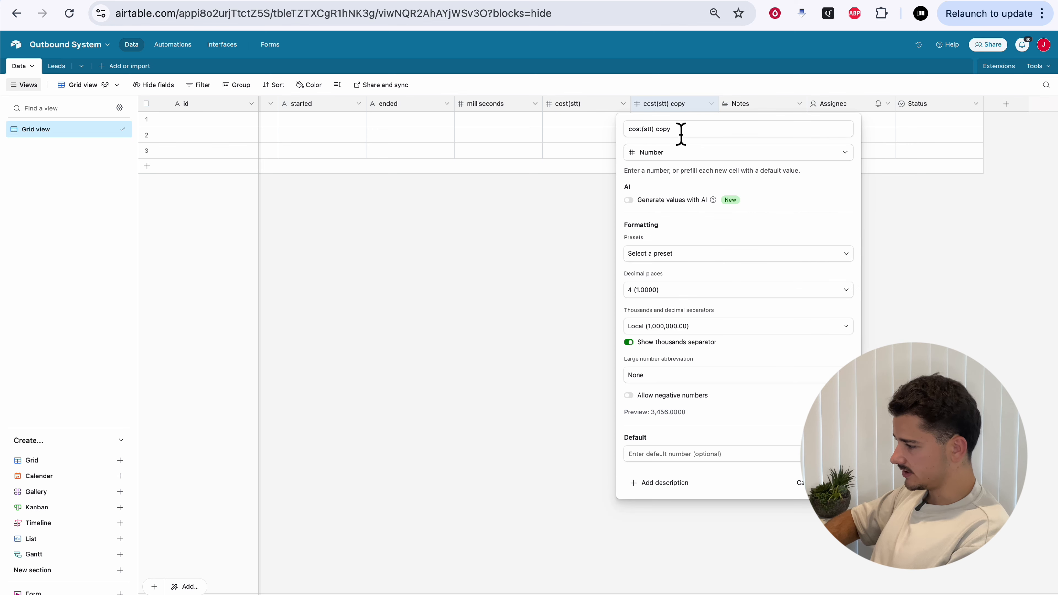
{"action": "left_click", "coordinate": [668, 130]}
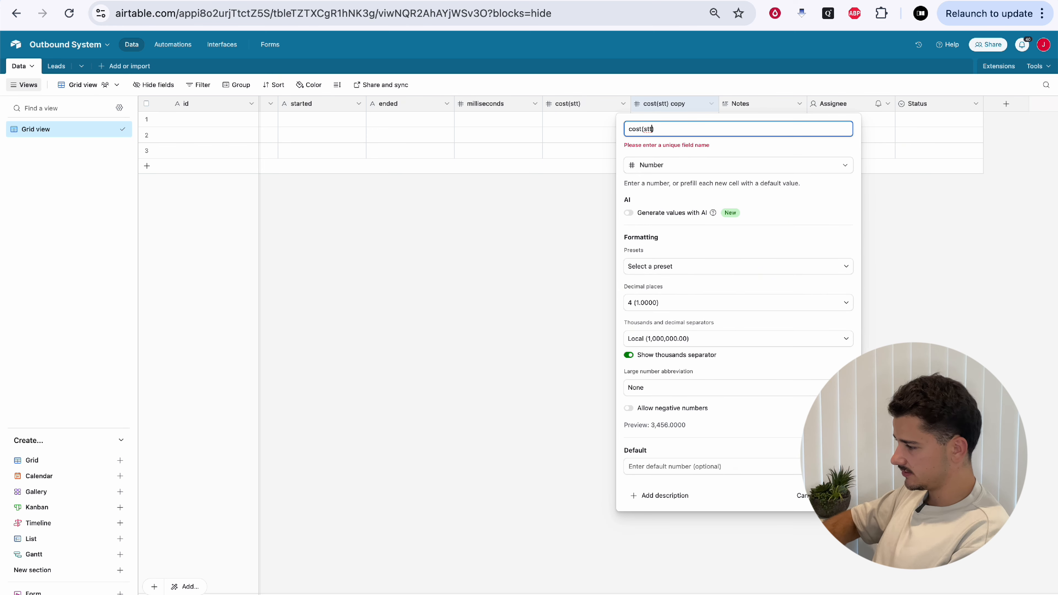
{"action": "key", "text": "BackSpace"}
{"action": "key", "text": "Return"}
{"action": "left_click", "coordinate": [711, 104]}
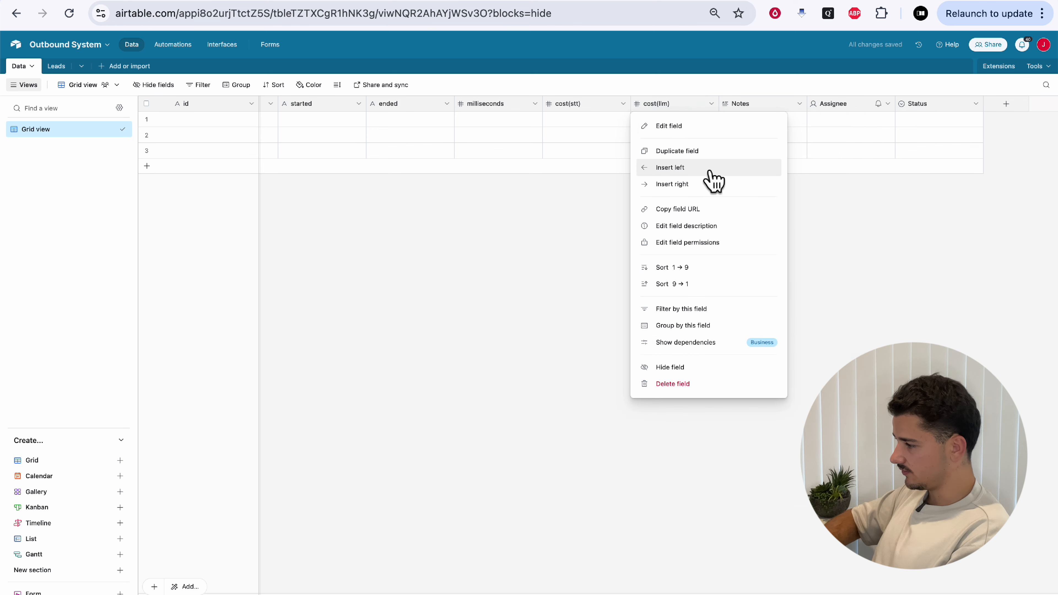
Duplicate cost(llm) and rename the copy cost(tts)
{"action": "left_click", "coordinate": [710, 151]}
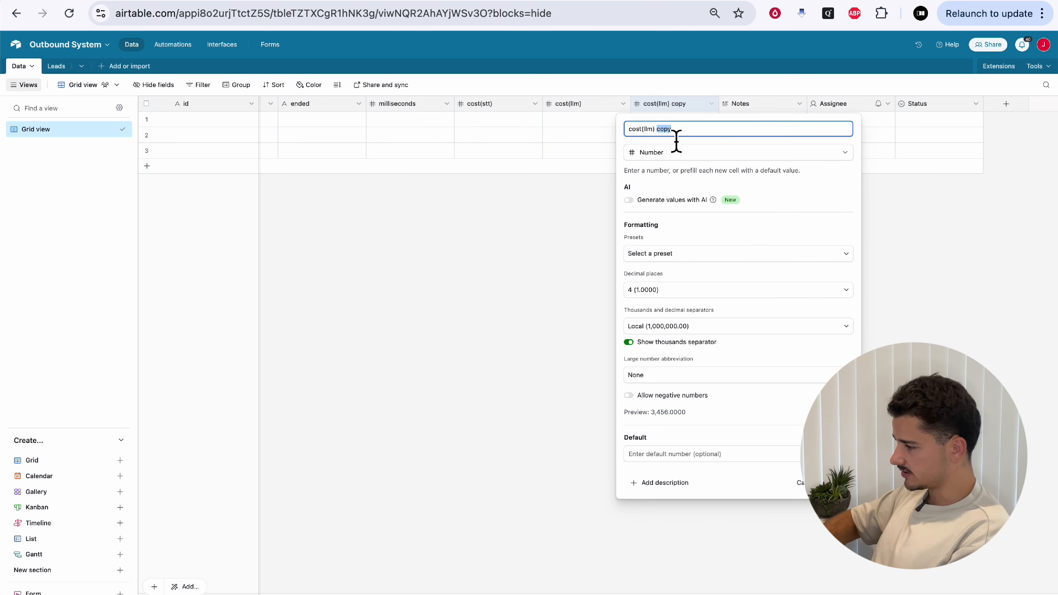
{"action": "key", "text": "BackSpace"}
{"action": "key", "text": "BackSpace"}
{"action": "key", "text": "BackSpace"}
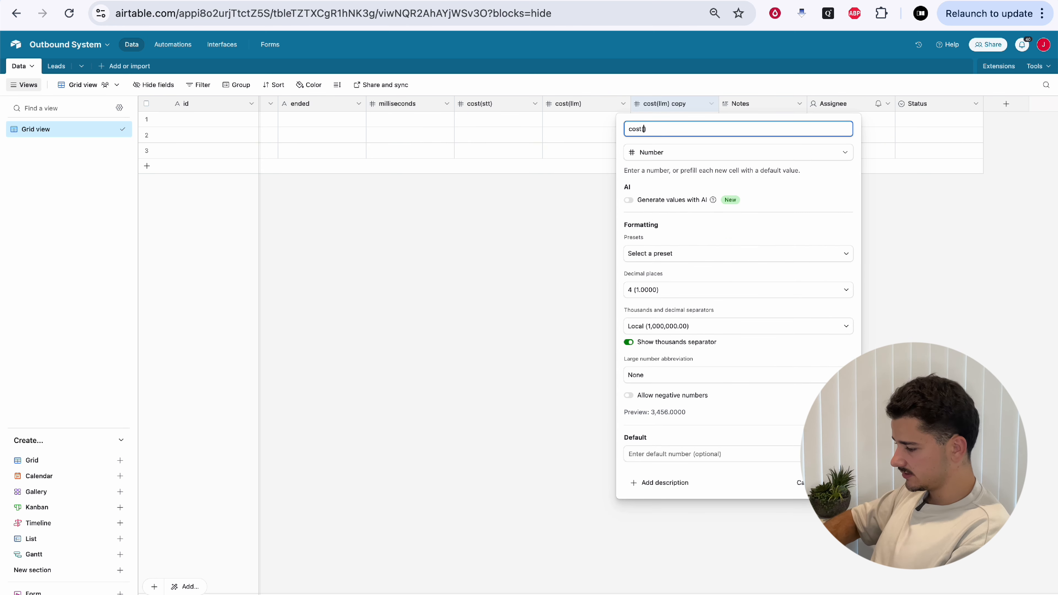
{"action": "key", "text": "Return"}
{"action": "left_click", "coordinate": [711, 104]}
Duplicate cost(tts) and name the copy cost(total)
{"action": "left_click", "coordinate": [676, 151]}
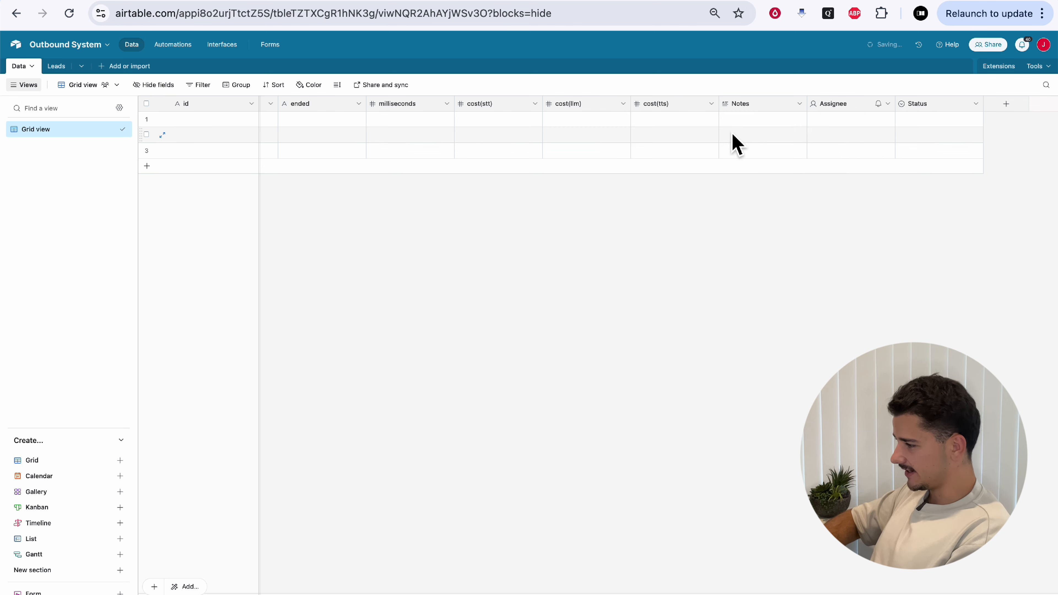
{"action": "left_click", "coordinate": [704, 130]}
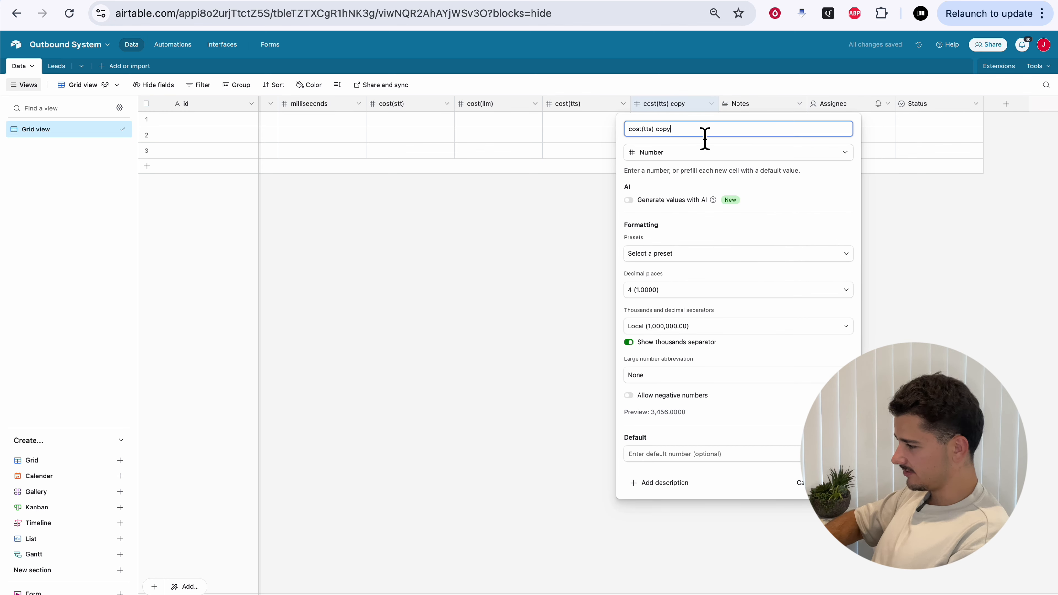
{"action": "key", "text": "BackSpace"}
{"action": "key", "text": "BackSpace"}
{"action": "key", "text": "BackSpace"}
{"action": "key", "text": "BackSpace"}
{"action": "key", "text": "BackSpace"}
{"action": "key", "text": "BackSpace"}
{"action": "type", "text": "tota"}
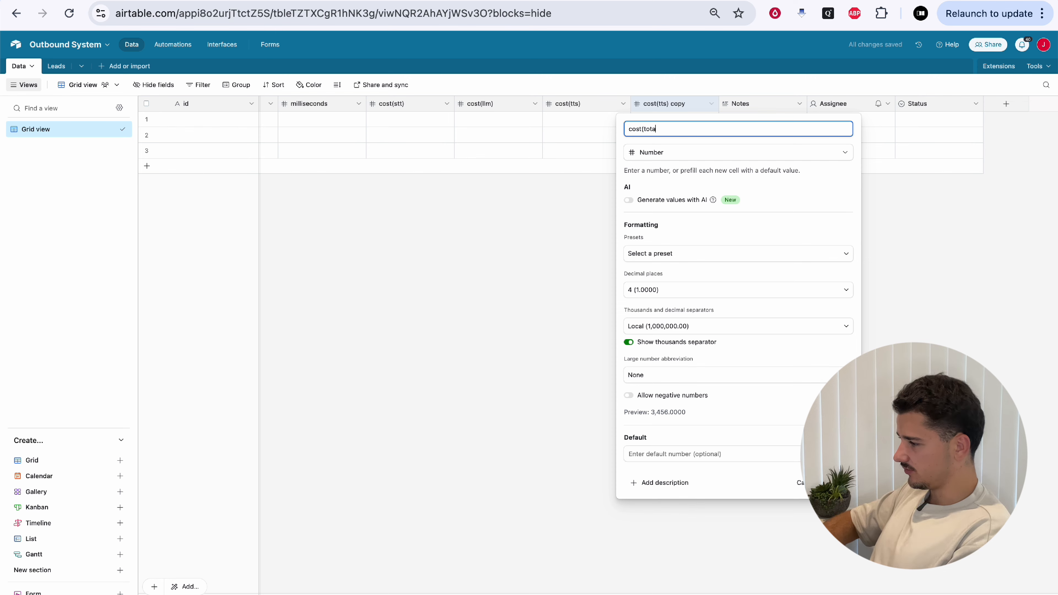
{"action": "type", "text": "l)"}
{"action": "key", "text": "Return"}
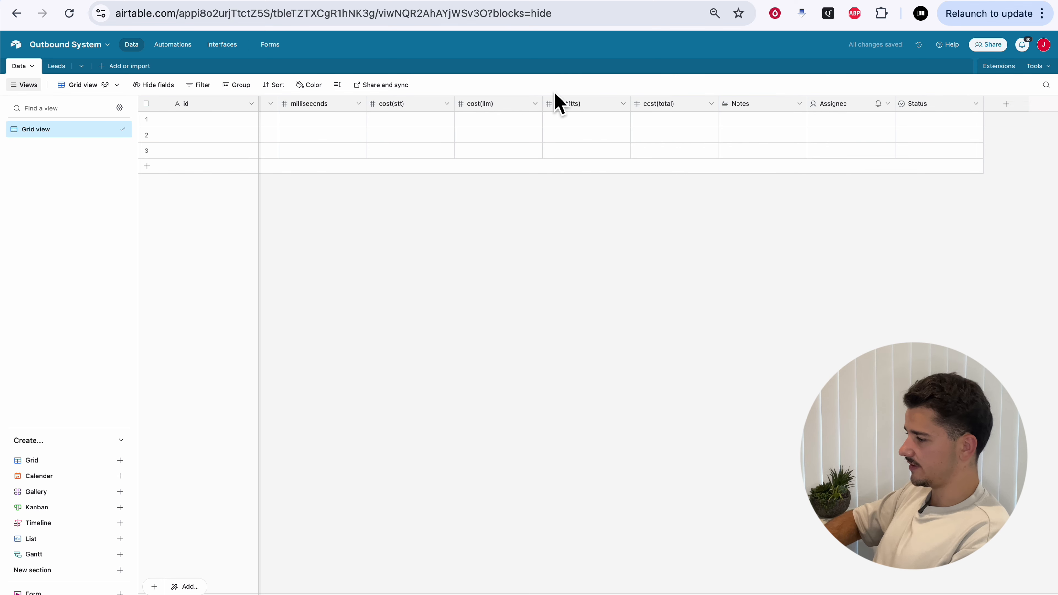
Duplicate cost(total) and rename the copy cost(twilio)
{"action": "right_click", "coordinate": [693, 106]}
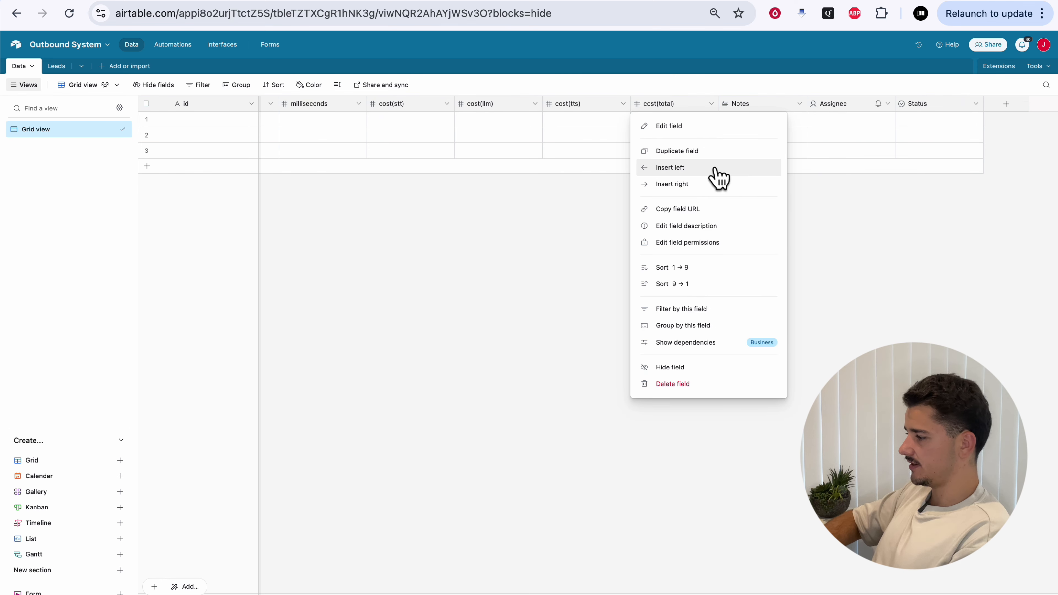
{"action": "left_click", "coordinate": [713, 152]}
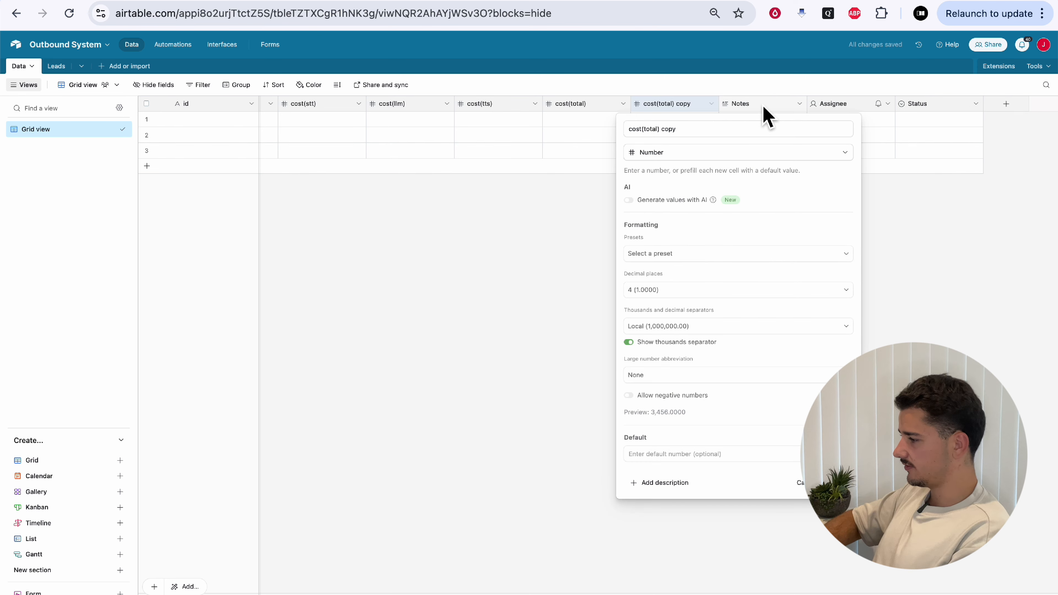
{"action": "key", "text": "BackSpace"}
{"action": "key", "text": "BackSpace"}
{"action": "key", "text": "BackSpace"}
{"action": "key", "text": "BackSpace"}
{"action": "key", "text": "BackSpace"}
{"action": "key", "text": "BackSpace"}
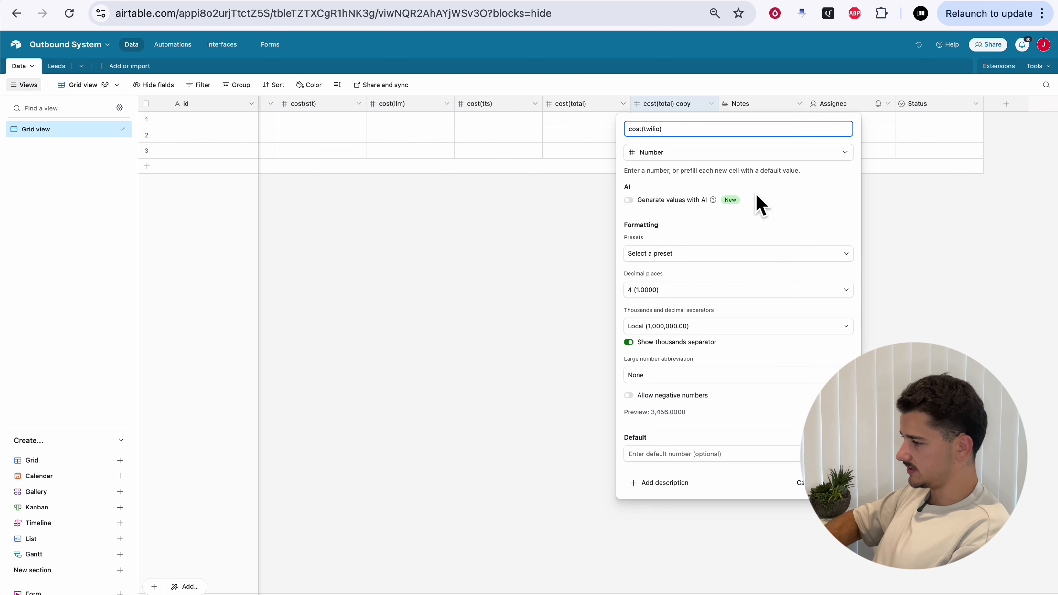
Duplicate cost(twilio) and name the copy cost(totals)
{"action": "left_click", "coordinate": [693, 153]}
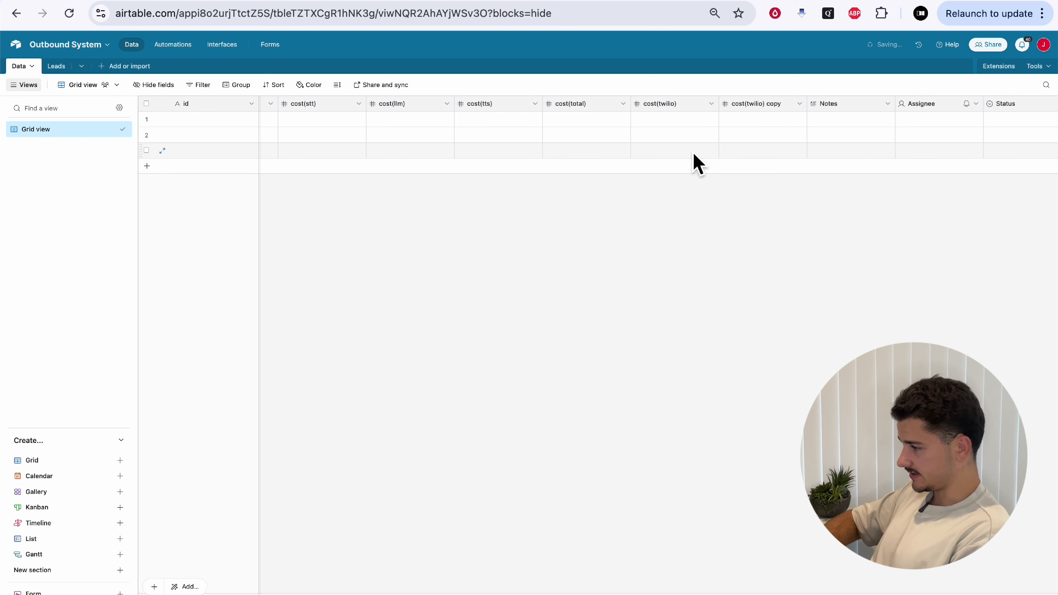
{"action": "double_click", "coordinate": [770, 107]}
{"action": "double_click", "coordinate": [701, 133]}
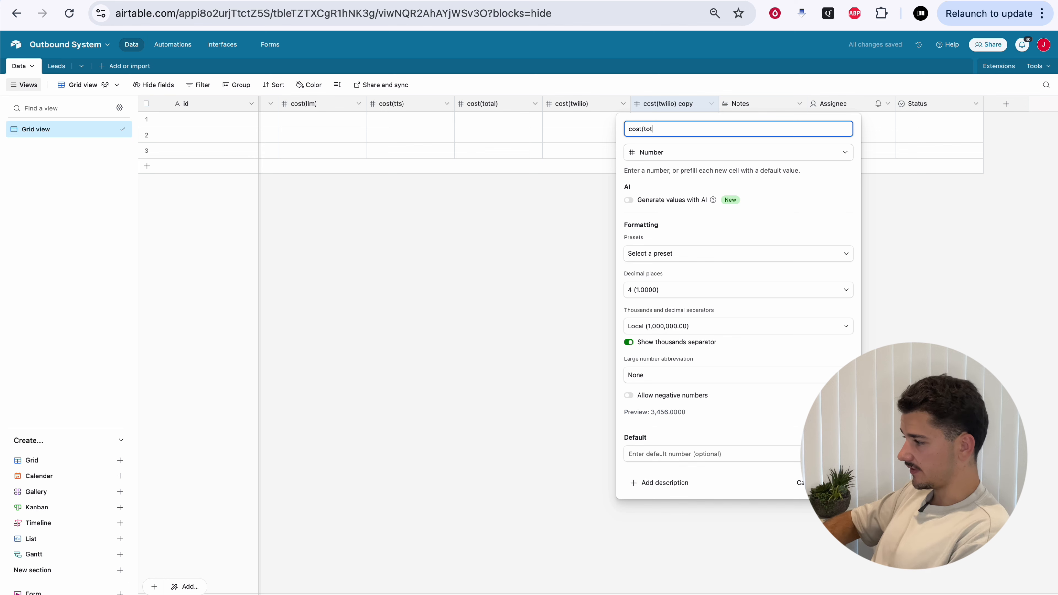
{"action": "type", "text": "totals)"}
{"action": "key", "text": "Return"}
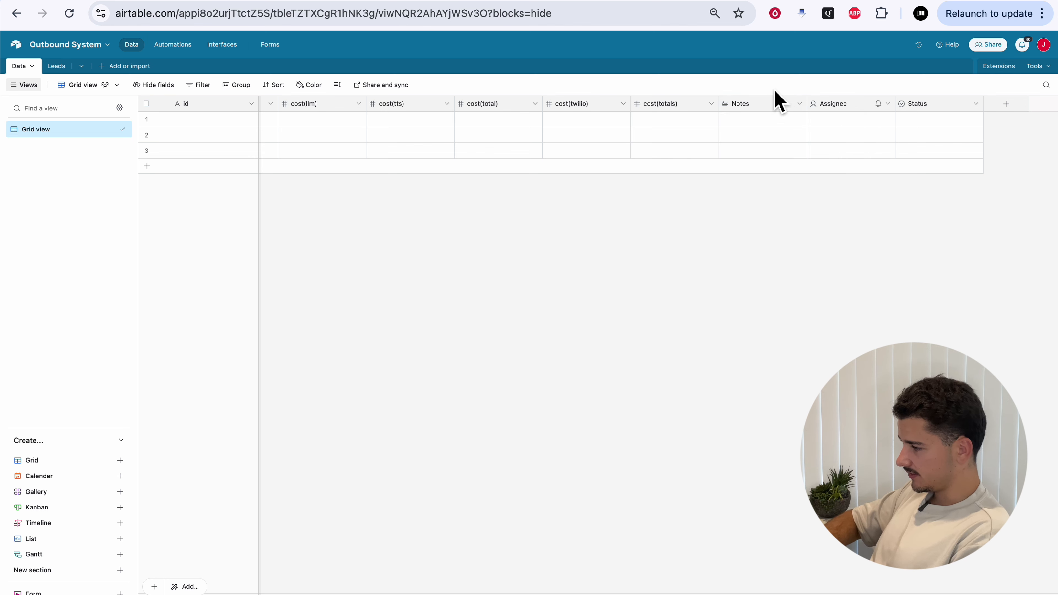
{"action": "right_click", "coordinate": [684, 107]}
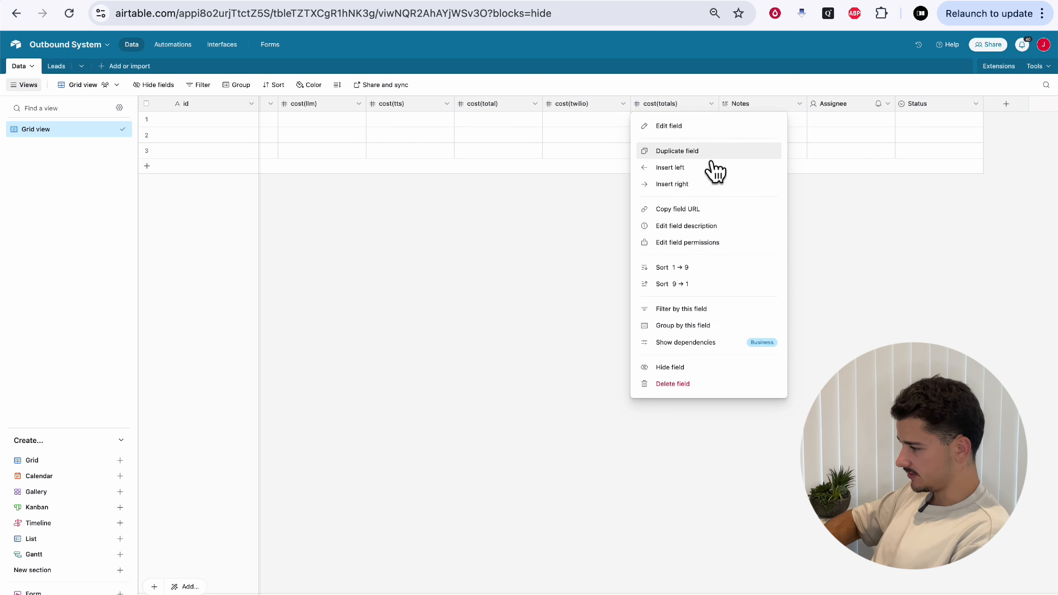
Add a single line text field 'ended reason' right of cost(totals)
{"action": "left_click", "coordinate": [708, 189]}
{"action": "type", "text": "ended reason"}
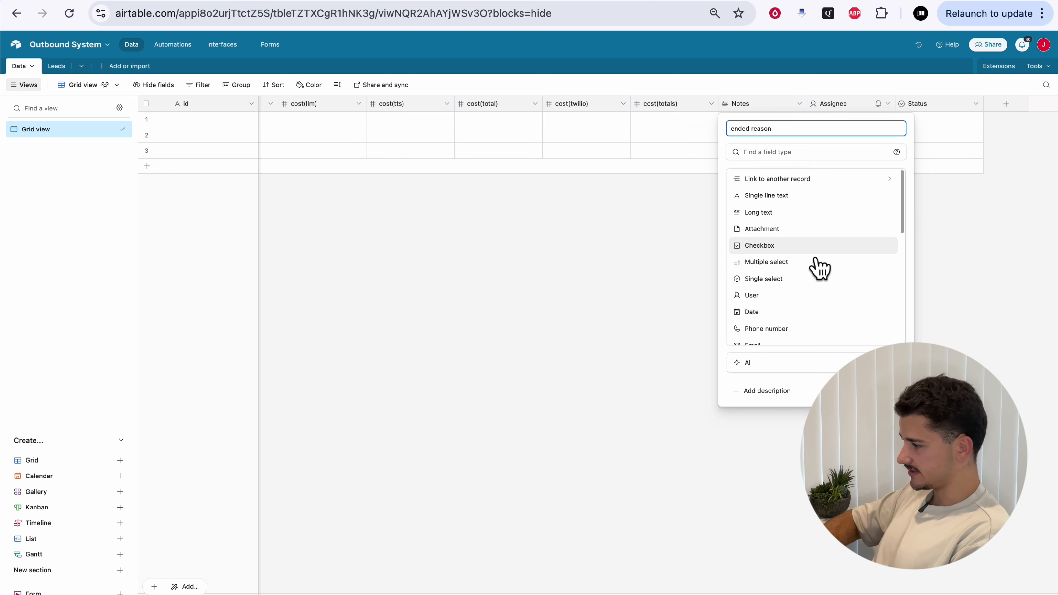
{"action": "left_click", "coordinate": [811, 197]}
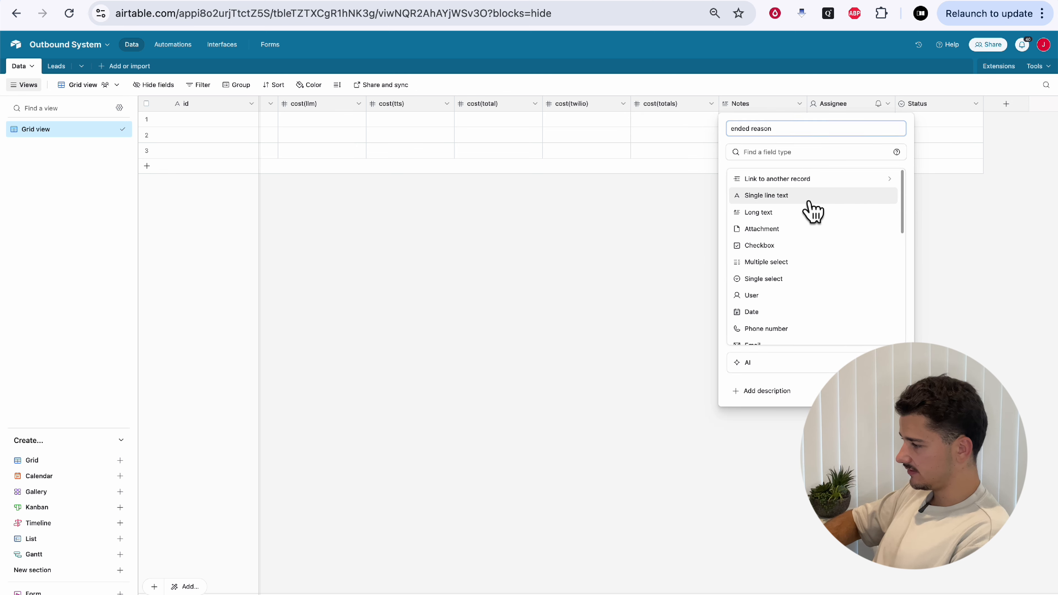
{"action": "left_click", "coordinate": [882, 226]}
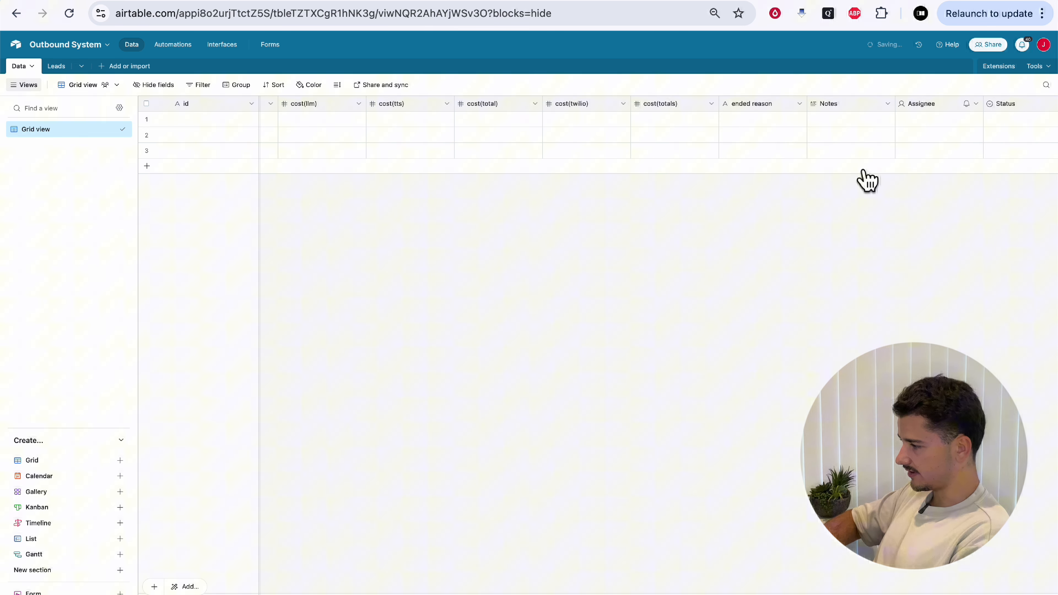
Add a long text field 'transcript' right of ended reason
{"action": "left_click", "coordinate": [787, 106]}
{"action": "left_click", "coordinate": [791, 196]}
{"action": "type", "text": "transcript"}
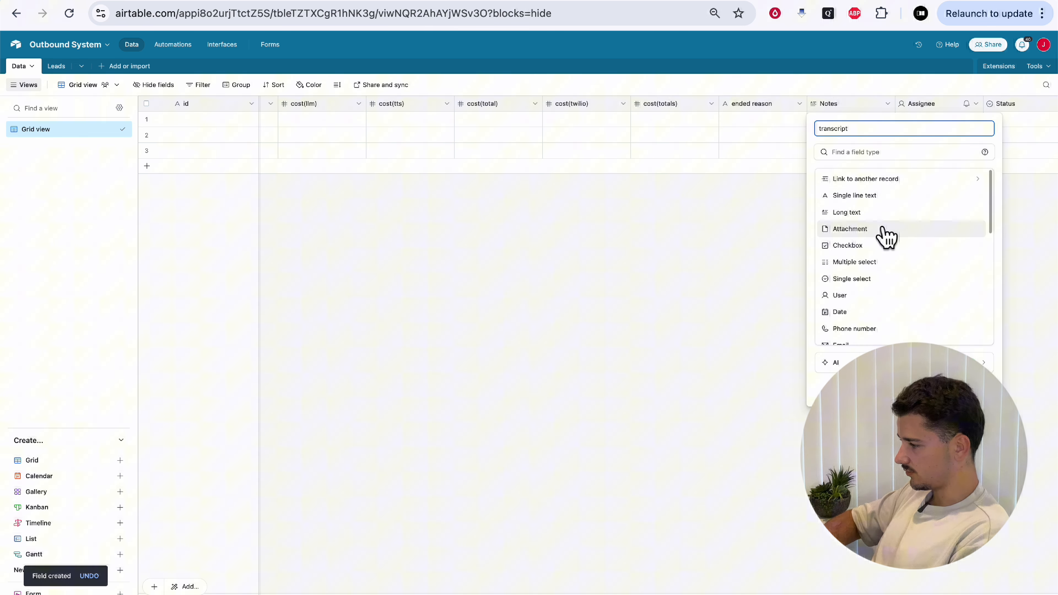
{"action": "left_click", "coordinate": [879, 212]}
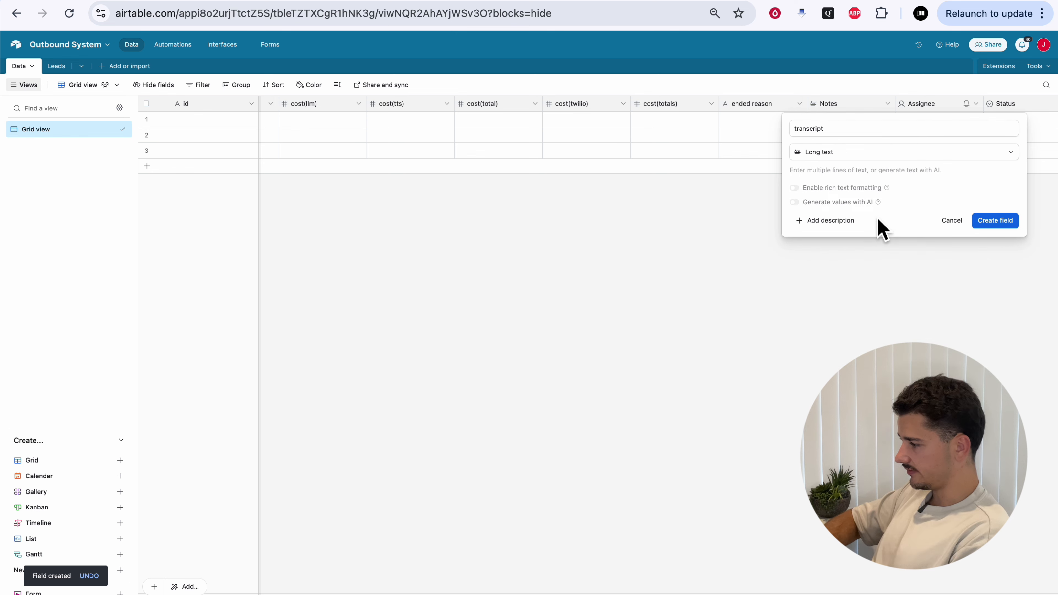
{"action": "left_click", "coordinate": [998, 221]}
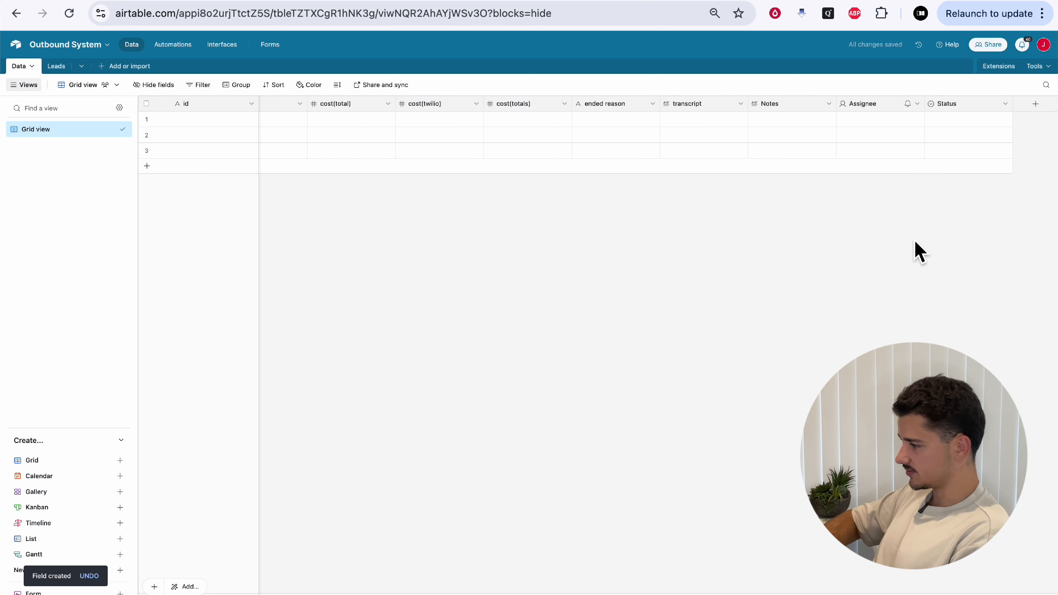
Delete the Notes field from the Data table
{"action": "left_click", "coordinate": [790, 103]}
{"action": "left_click", "coordinate": [775, 384]}
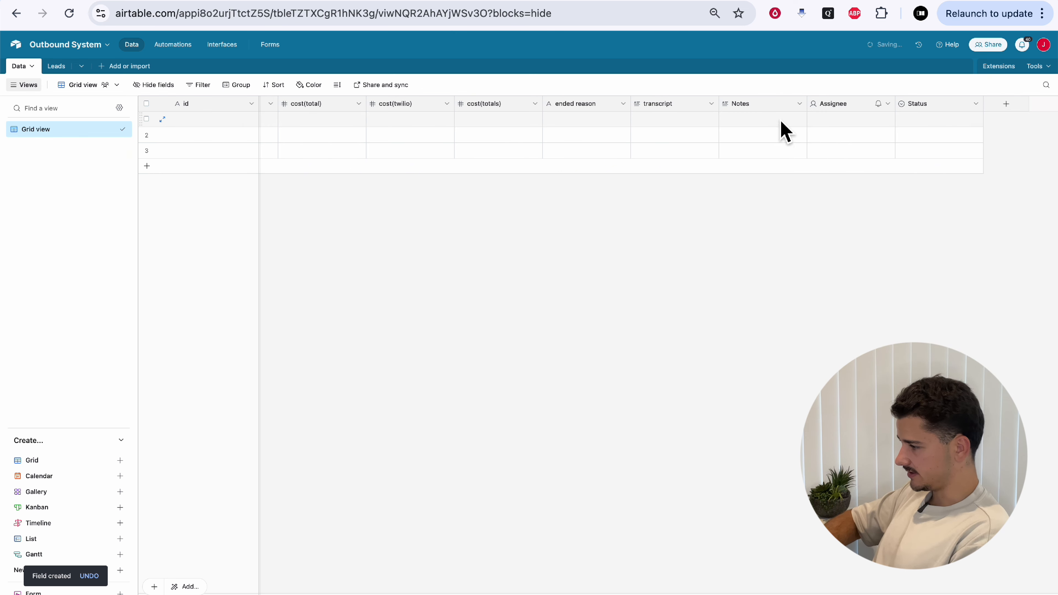
{"action": "right_click", "coordinate": [839, 109]}
Add a single line text field 'recording' at the end of the table
{"action": "left_click", "coordinate": [1006, 104]}
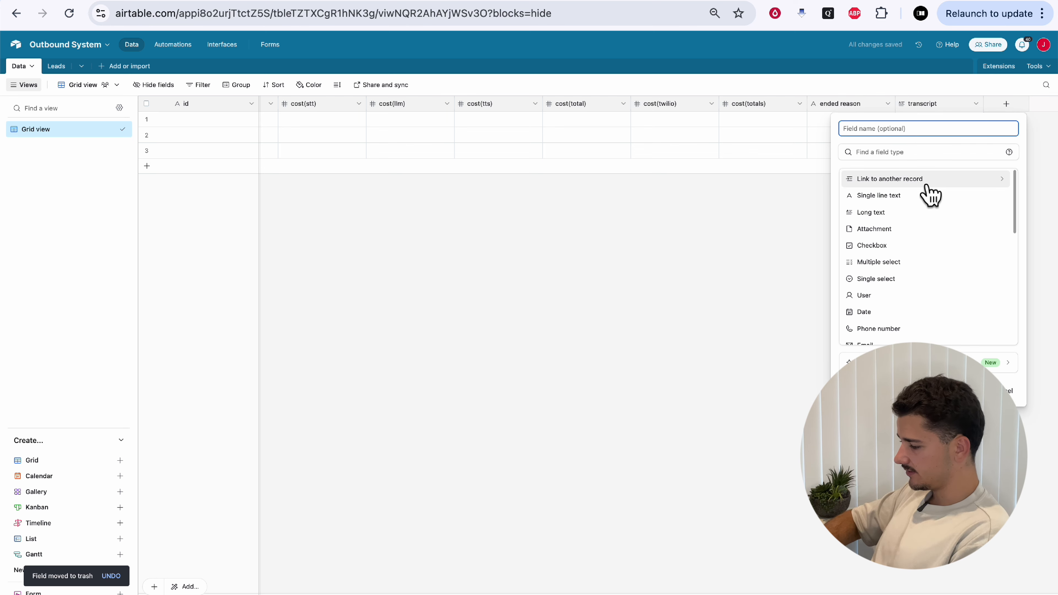
{"action": "type", "text": "recording"}
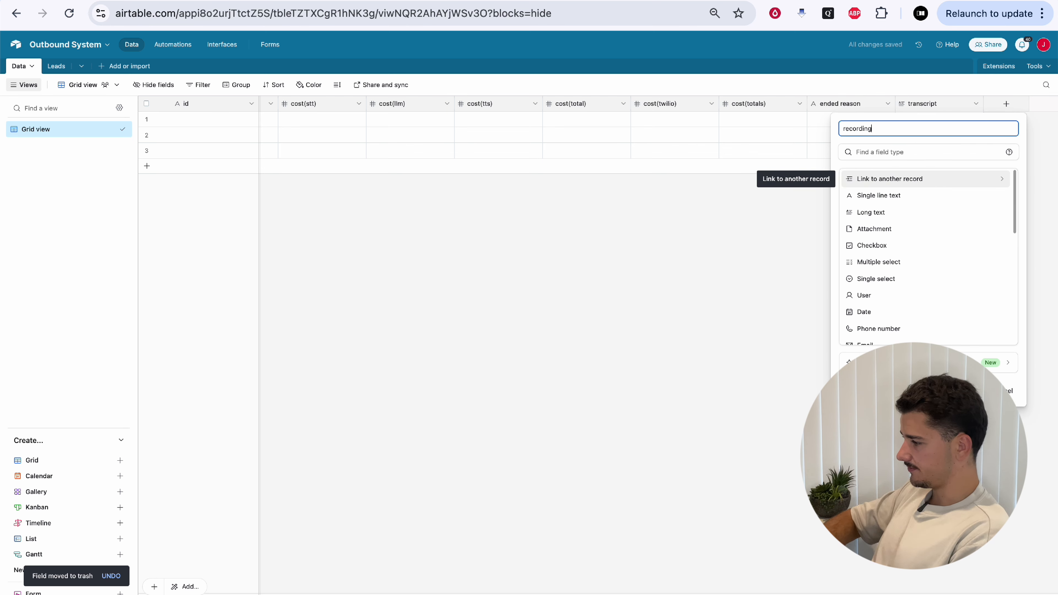
{"action": "left_click", "coordinate": [918, 199]}
{"action": "left_click", "coordinate": [999, 231]}
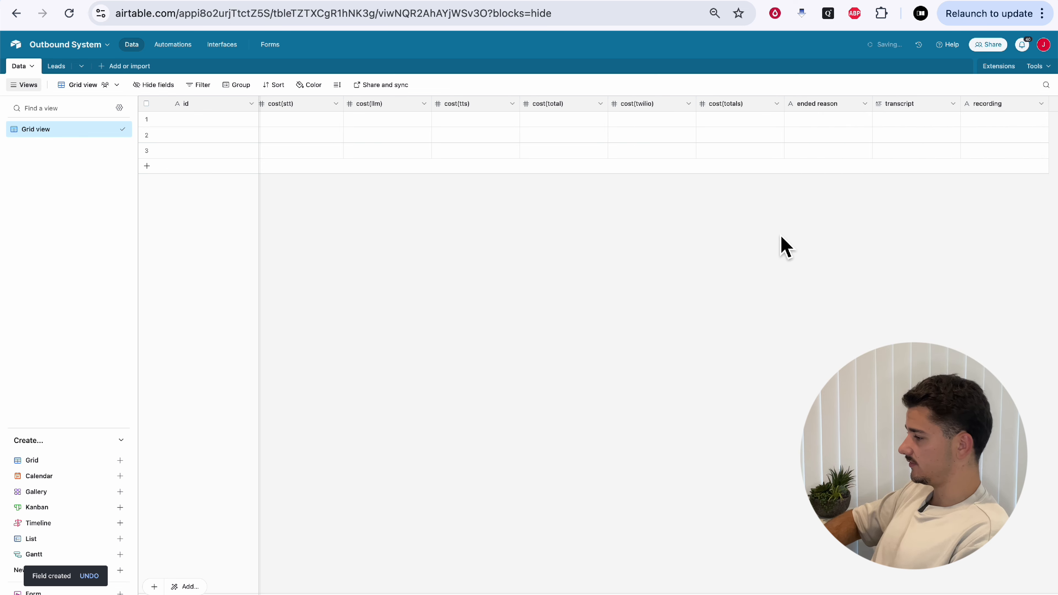
{"action": "scroll", "coordinate": [787, 247], "scroll_direction": "left", "scroll_amount": 15}
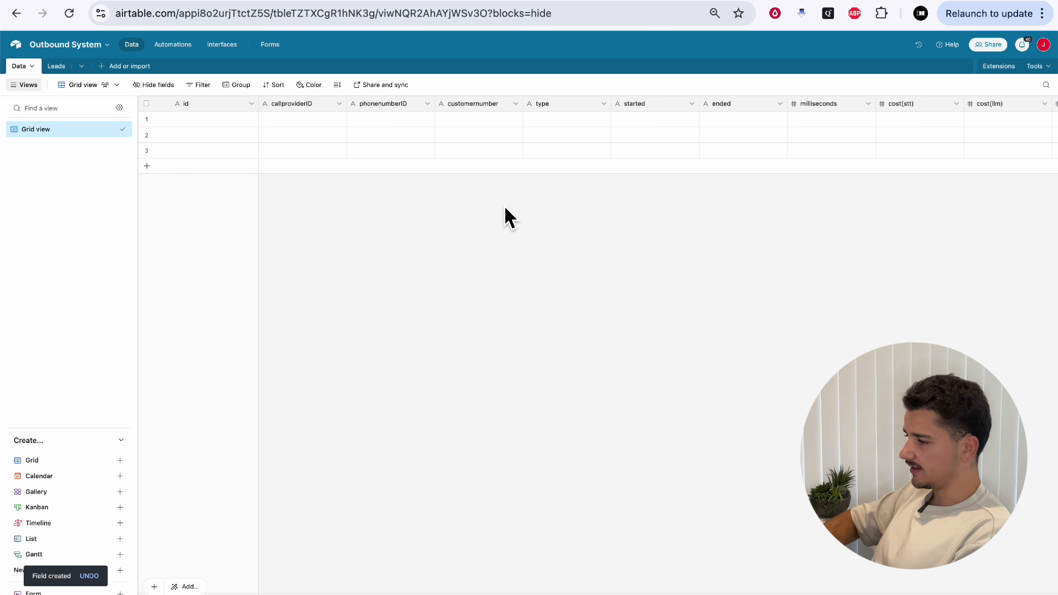
In the Leads table, rename the Name field to Date Time
{"action": "left_click", "coordinate": [57, 66]}
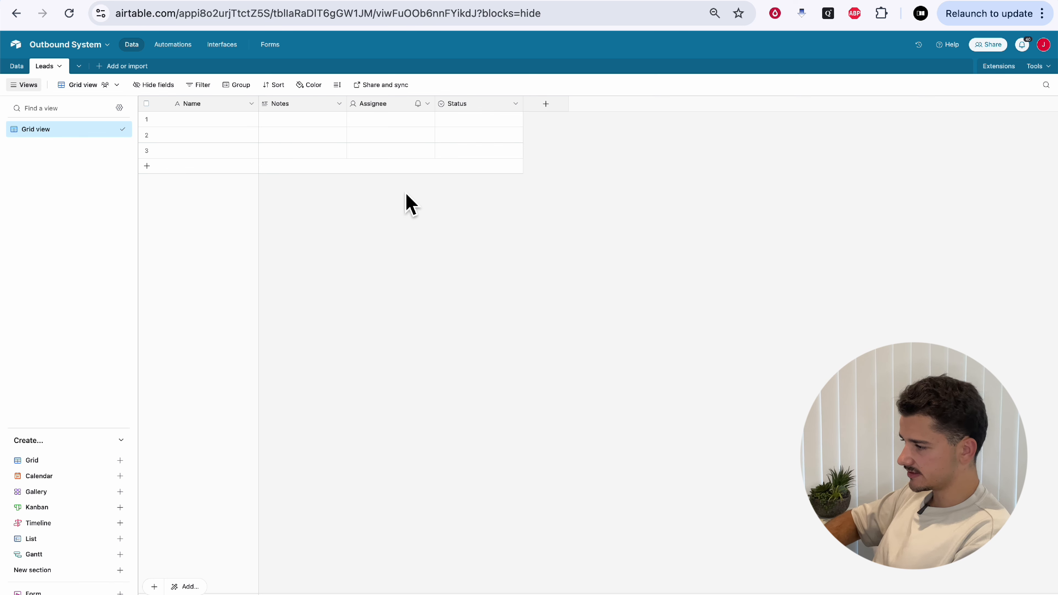
{"action": "double_click", "coordinate": [226, 105]}
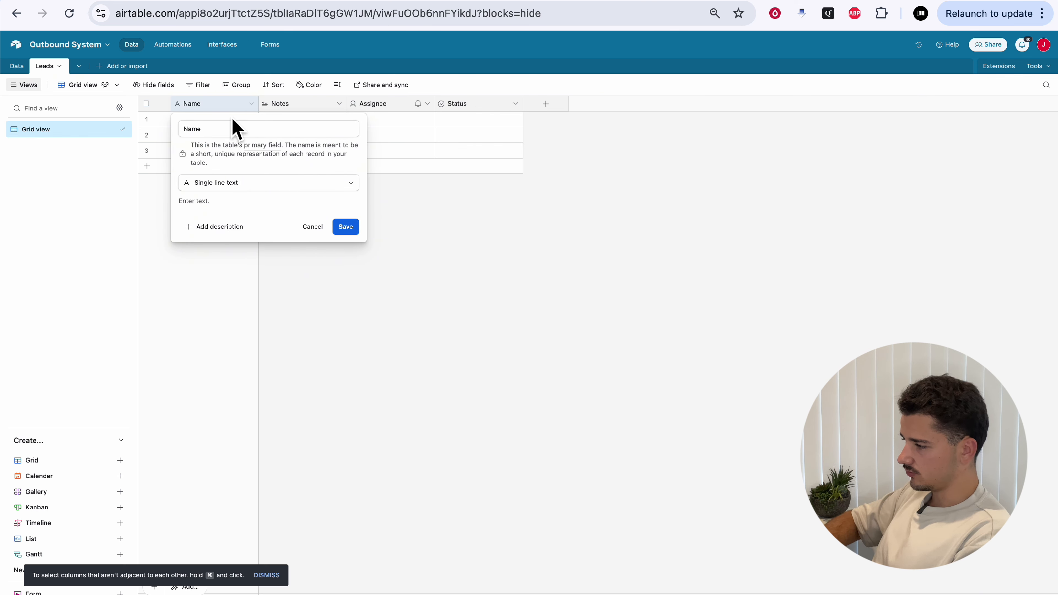
{"action": "double_click", "coordinate": [234, 133]}
{"action": "type", "text": "Date Time"}
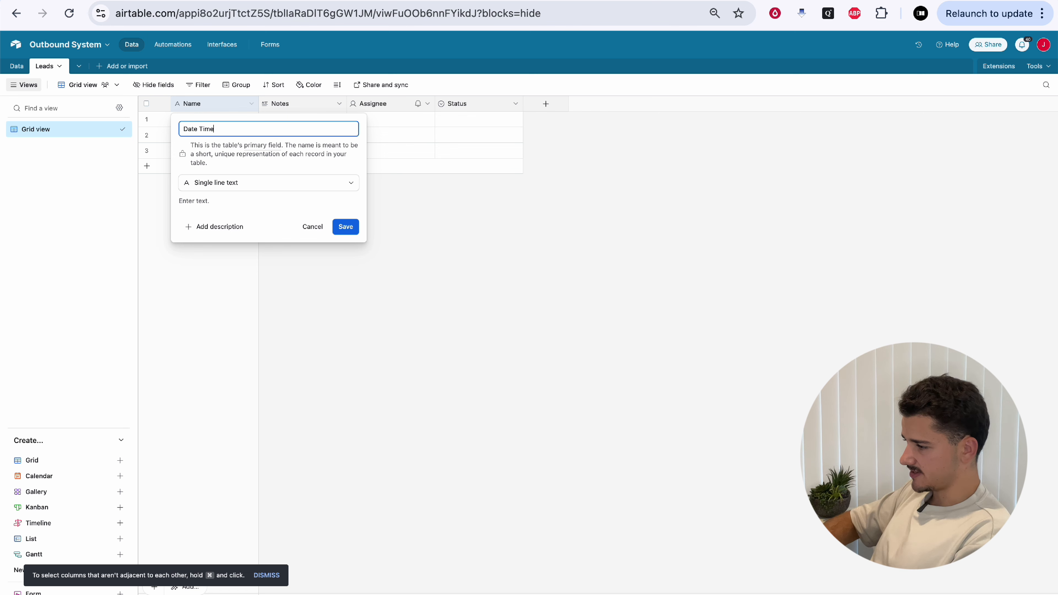
{"action": "left_click", "coordinate": [347, 227]}
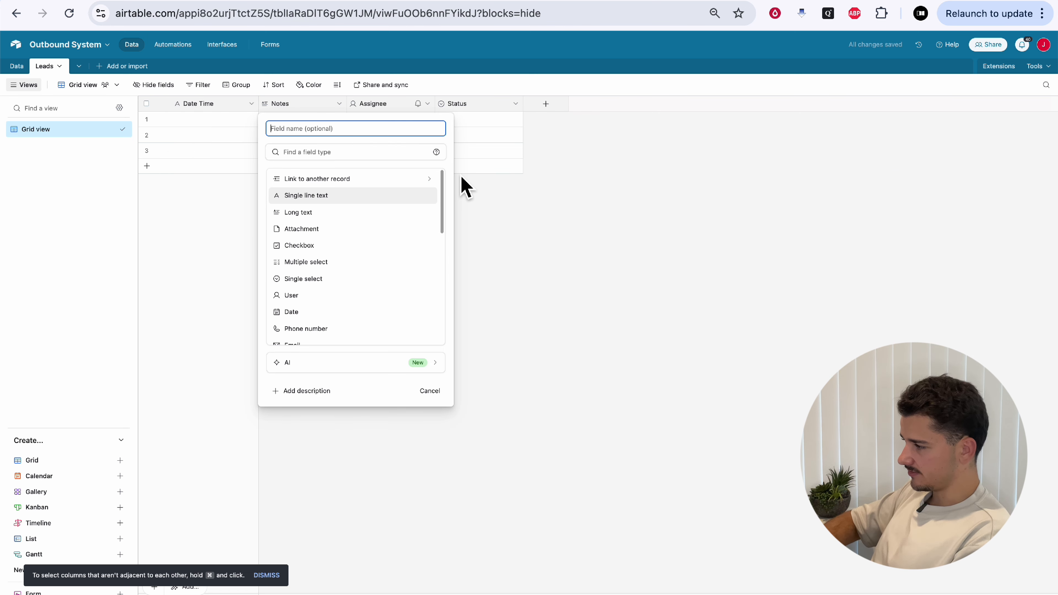
Add single line text fields First Name and Last Name
{"action": "type", "text": "First Name"}
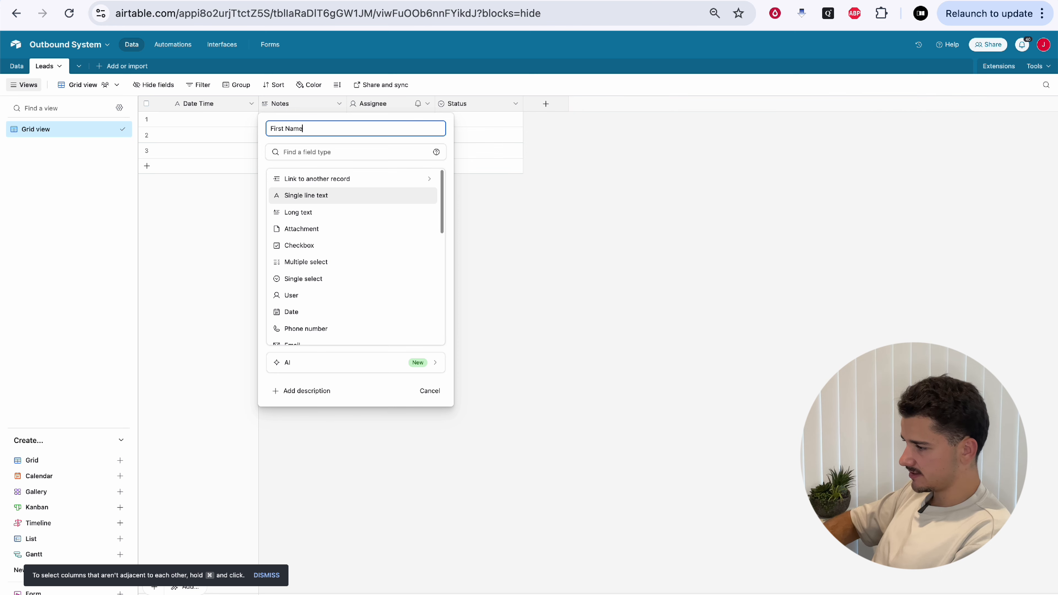
{"action": "left_click", "coordinate": [324, 198]}
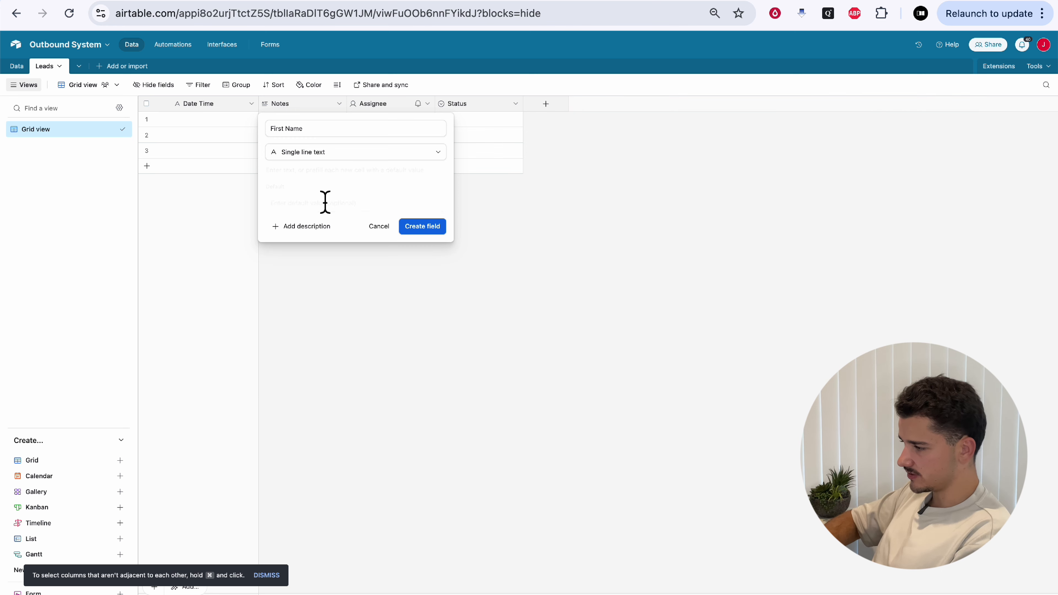
{"action": "left_click", "coordinate": [437, 230]}
{"action": "double_click", "coordinate": [385, 108]}
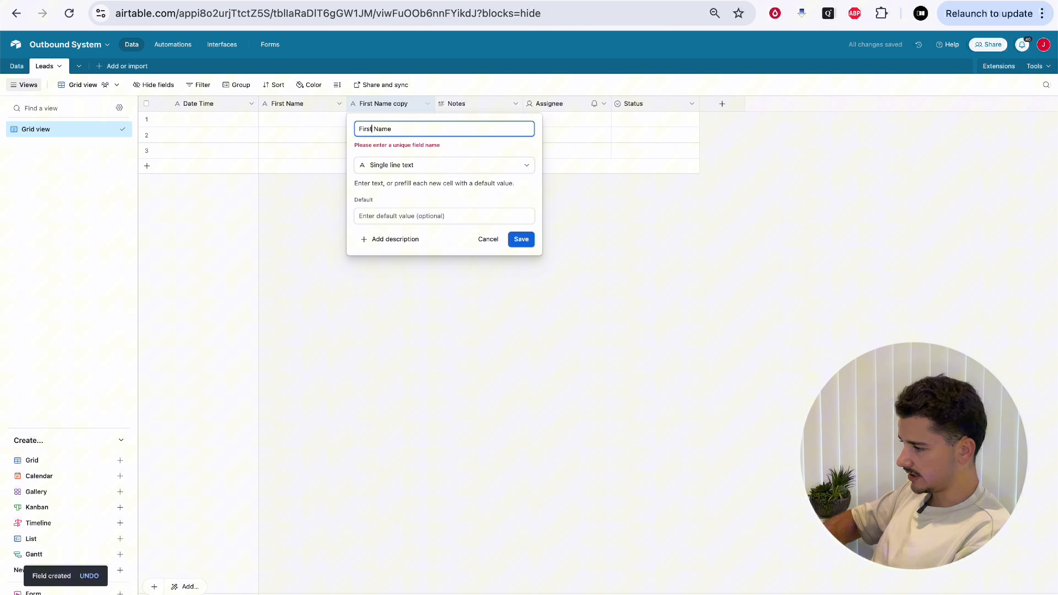
{"action": "key", "text": "BackSpace"}
{"action": "key", "text": "BackSpace"}
{"action": "key", "text": "BackSpace"}
{"action": "key", "text": "BackSpace"}
{"action": "key", "text": "BackSpace"}
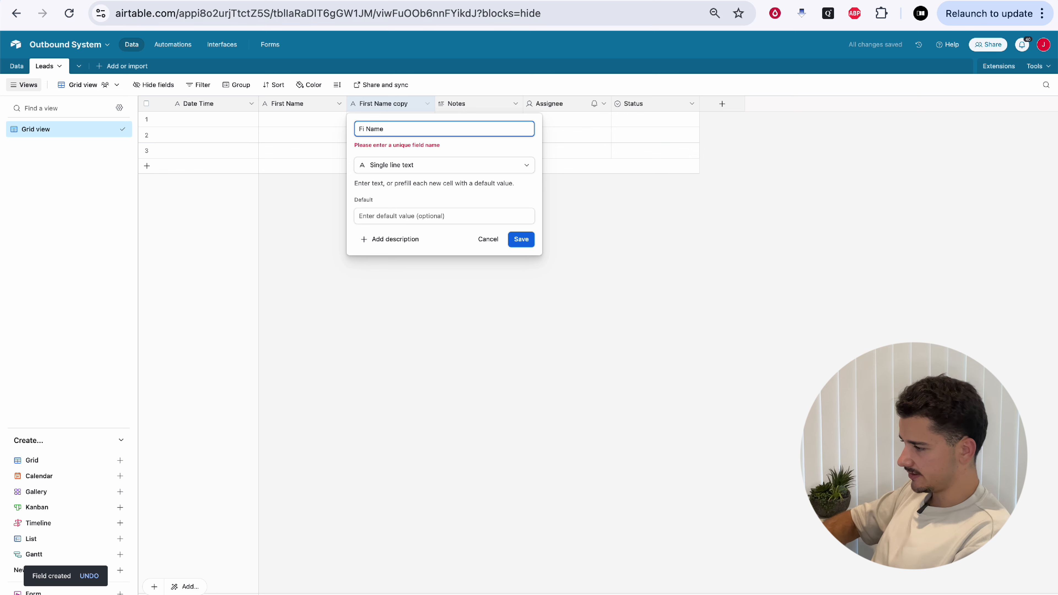
{"action": "type", "text": ":a"}
{"action": "key", "text": "BackSpace"}
{"action": "key", "text": "BackSpace"}
{"action": "type", "text": "La"}
{"action": "key", "text": "Return"}
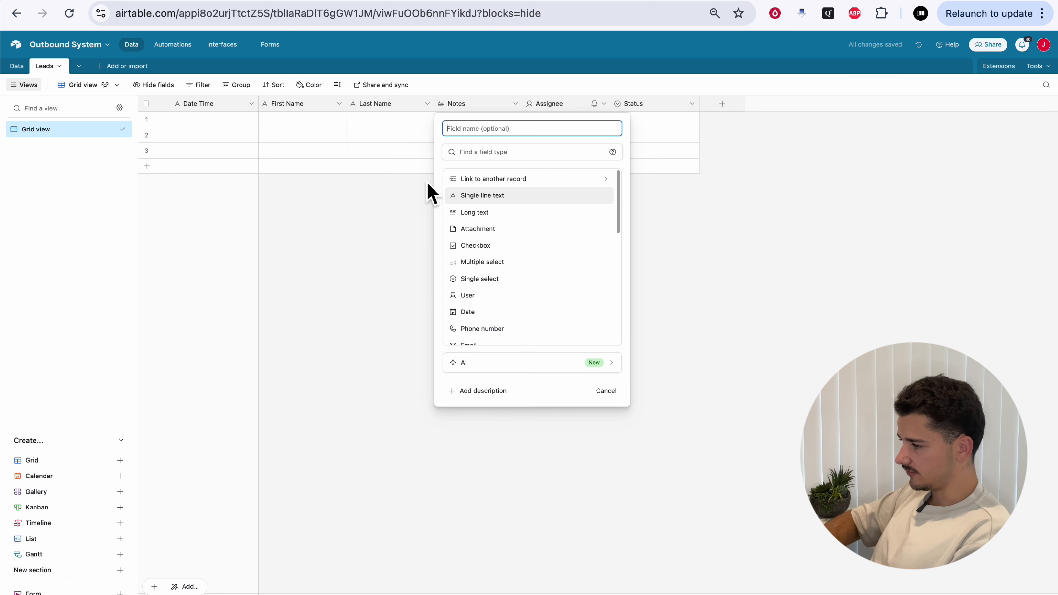
Add single line text fields Mobile and Email, then move Status right after Email
{"action": "type", "text": "Mobile"}
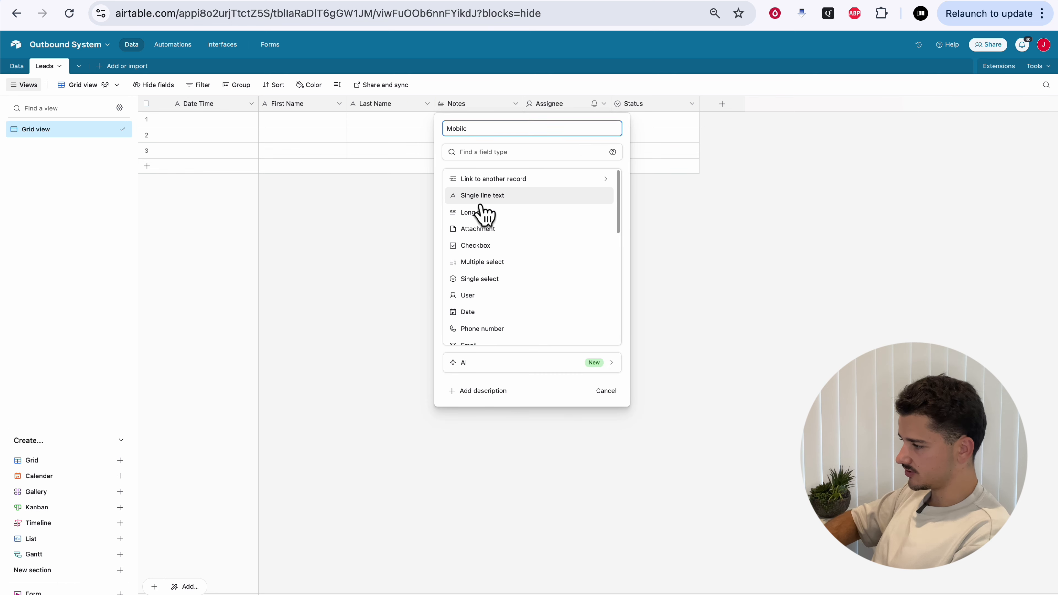
{"action": "left_click", "coordinate": [466, 198]}
{"action": "left_click", "coordinate": [599, 228]}
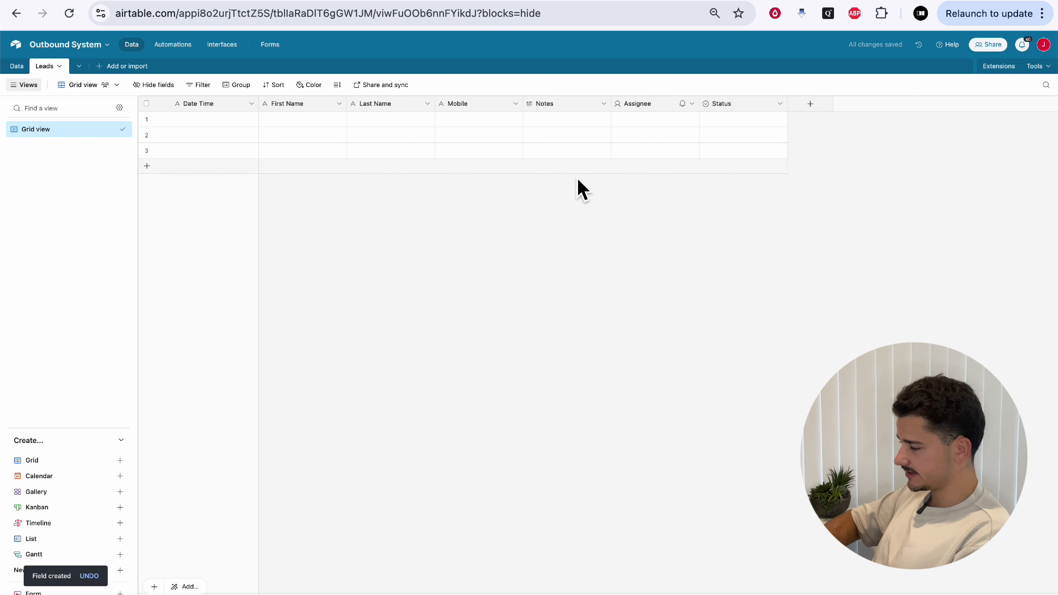
{"action": "type", "text": "Email"}
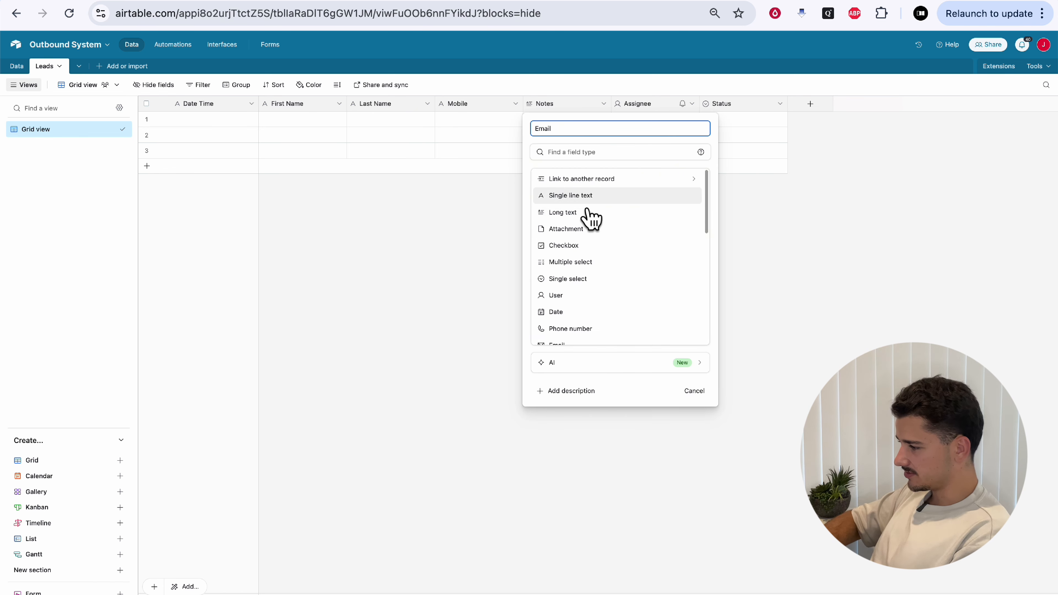
{"action": "left_click", "coordinate": [581, 197]}
{"action": "left_click", "coordinate": [687, 229]}
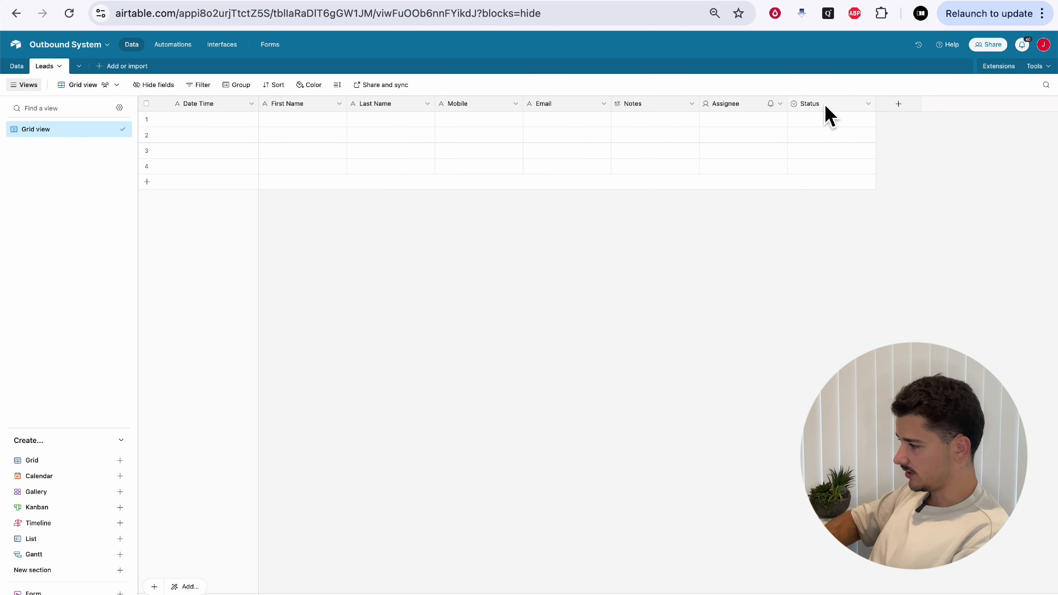
{"action": "left_click_drag", "start_coordinate": [826, 109], "coordinate": [633, 117]}
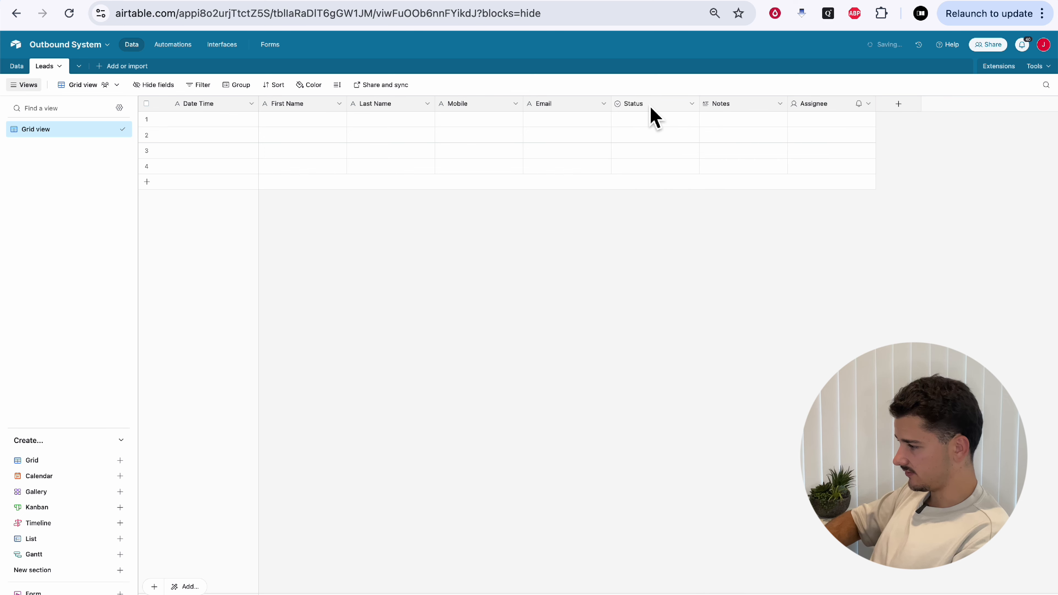
Rename the Status options to In-Progress, Called and Failed, and add Voicemail and TBC
{"action": "double_click", "coordinate": [643, 113]}
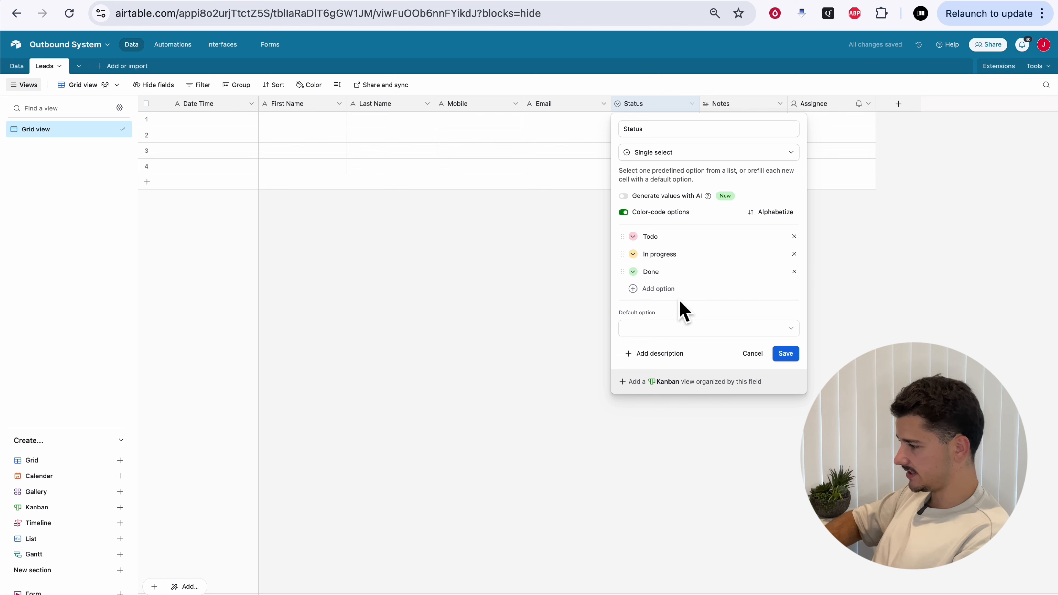
{"action": "double_click", "coordinate": [675, 238]}
{"action": "key", "text": "BackSpace"}
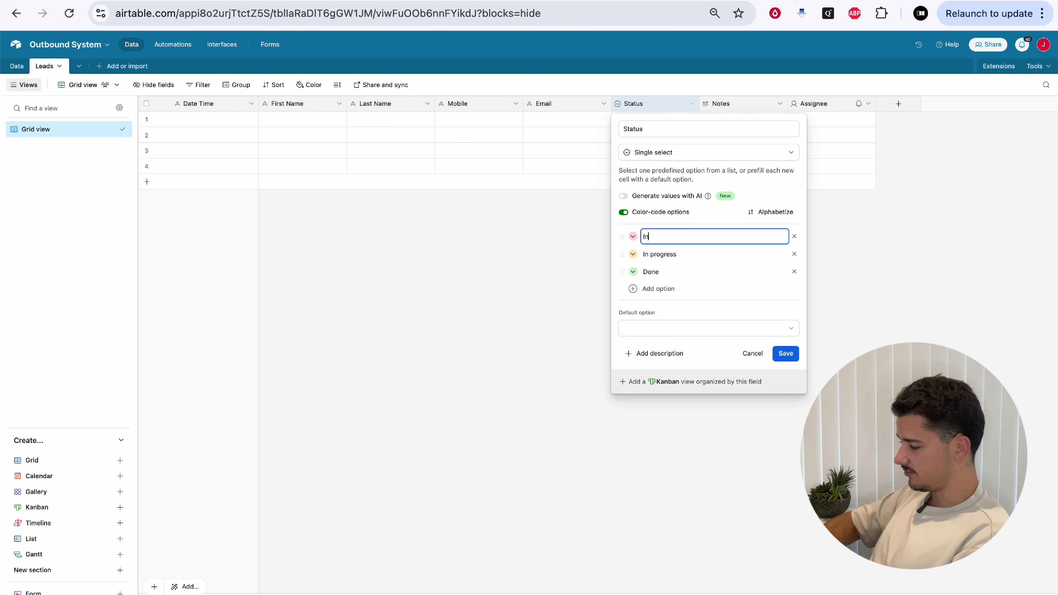
{"action": "type", "text": "In-Progress"}
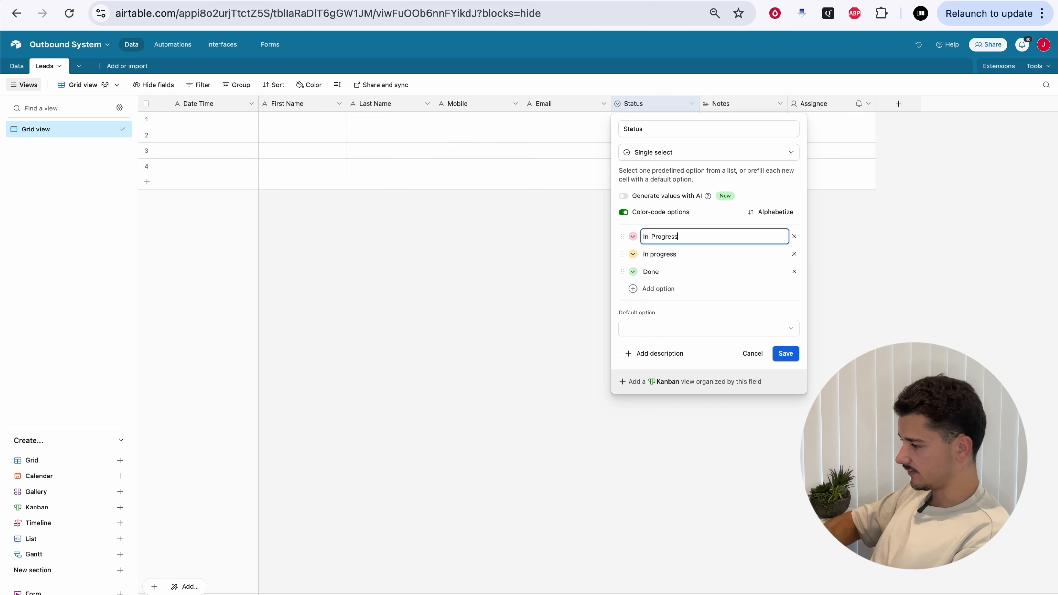
{"action": "left_click", "coordinate": [697, 262]}
{"action": "type", "text": "Called"}
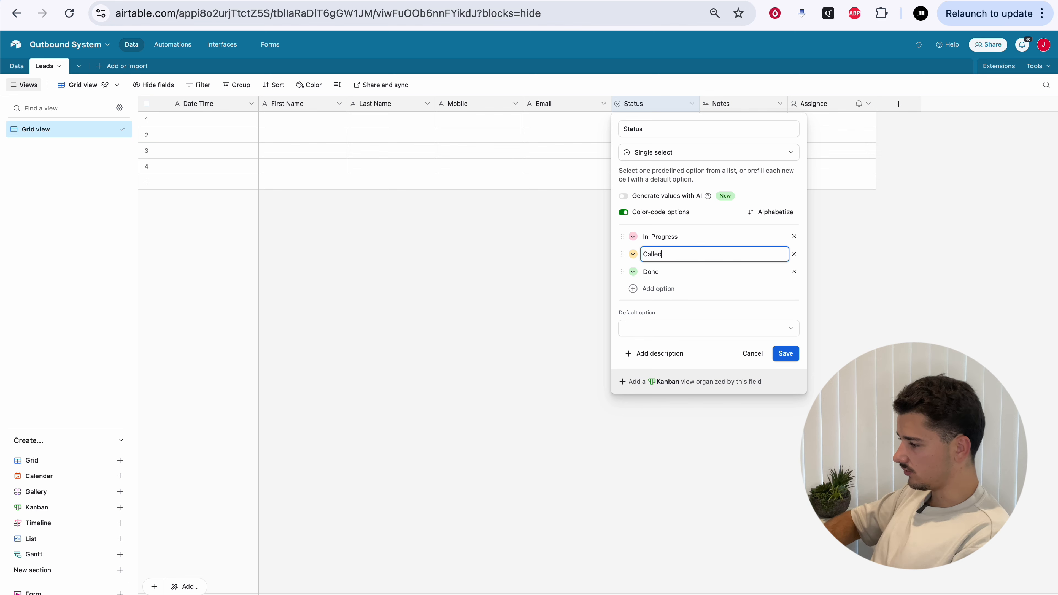
{"action": "left_click", "coordinate": [697, 274]}
{"action": "key", "text": "BackSpace"}
{"action": "type", "text": "Failed"}
{"action": "left_click", "coordinate": [667, 293]}
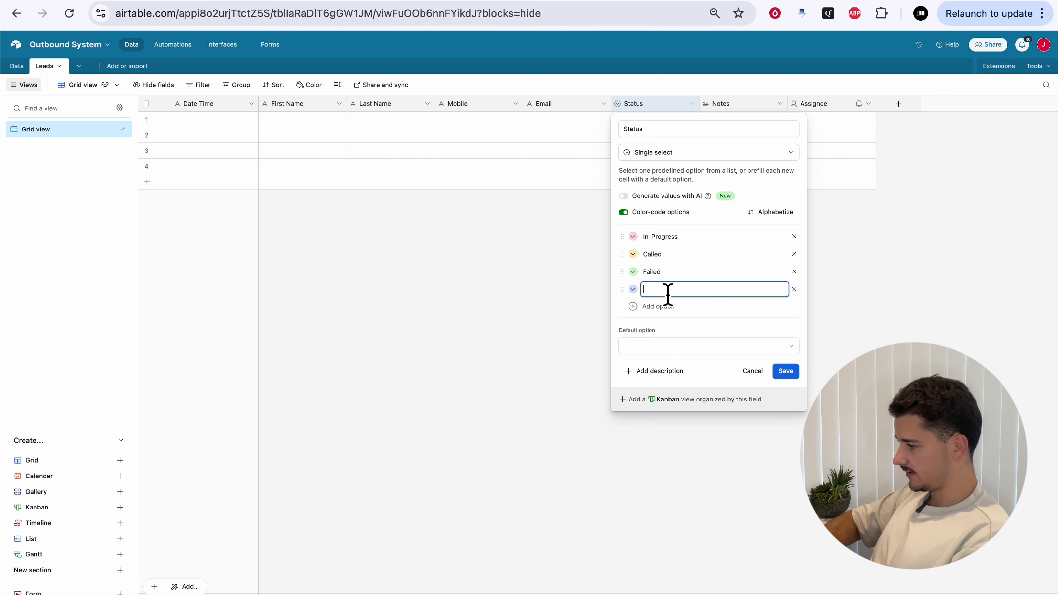
{"action": "type", "text": "Voicemail"}
{"action": "left_click", "coordinate": [662, 306]}
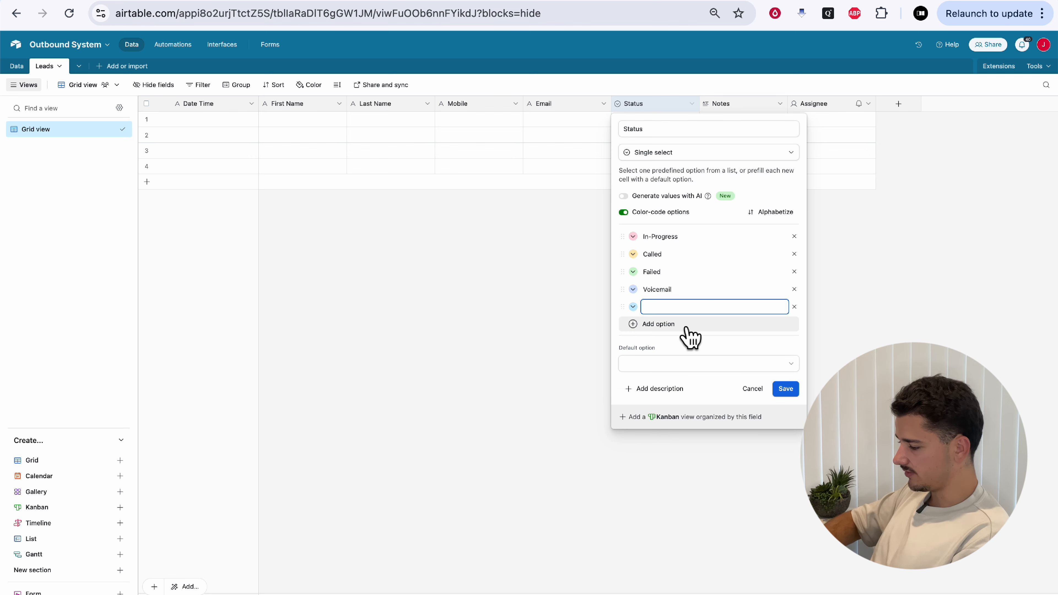
{"action": "type", "text": "TBC"}
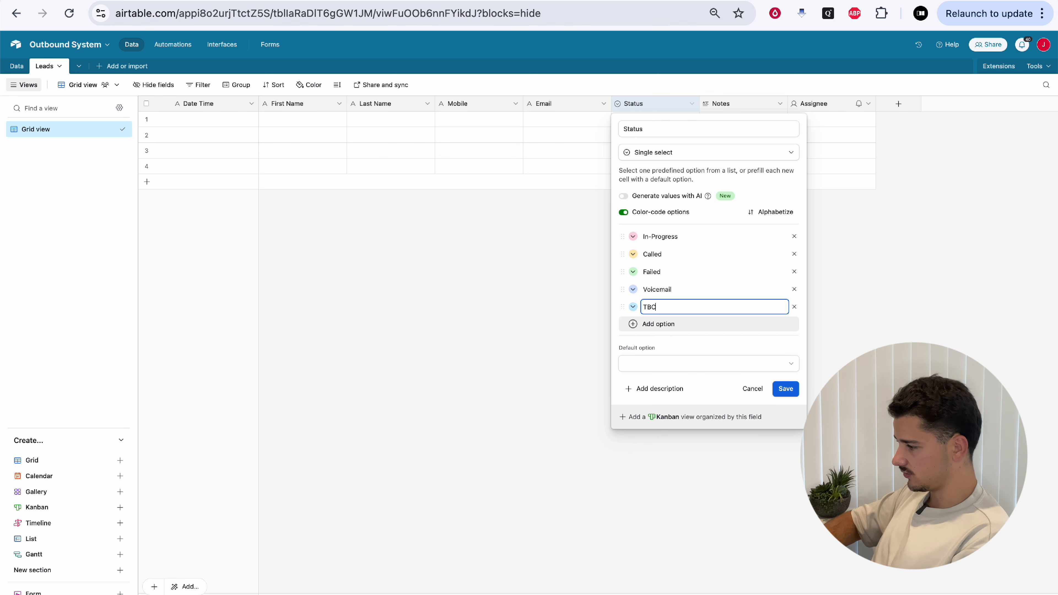
Colour In-Progress light green and Called dark green
{"action": "left_click", "coordinate": [633, 236]}
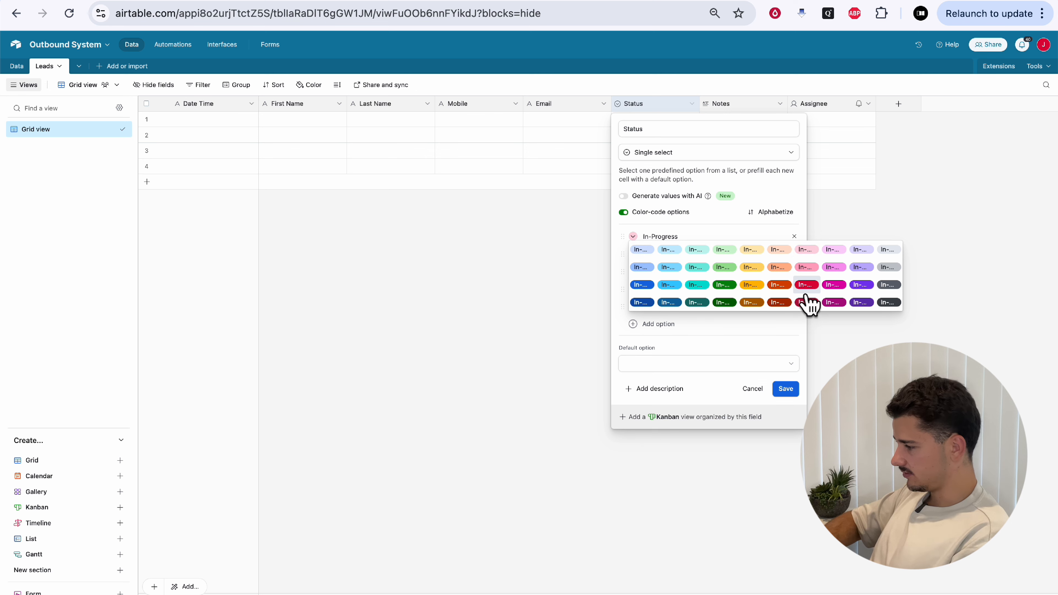
{"action": "left_click", "coordinate": [728, 259]}
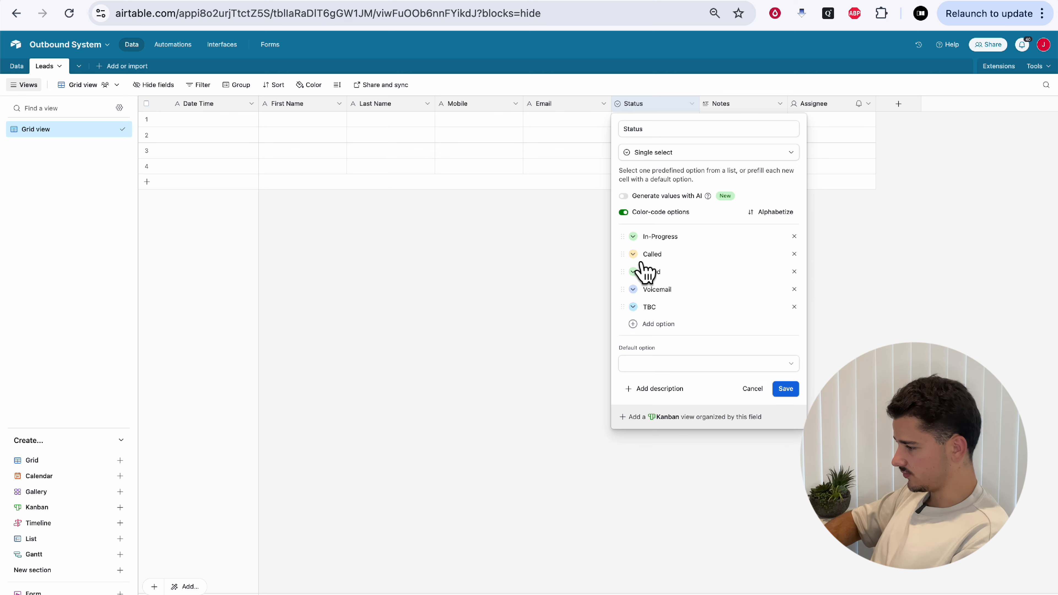
{"action": "left_click", "coordinate": [633, 253]}
{"action": "left_click", "coordinate": [733, 305]}
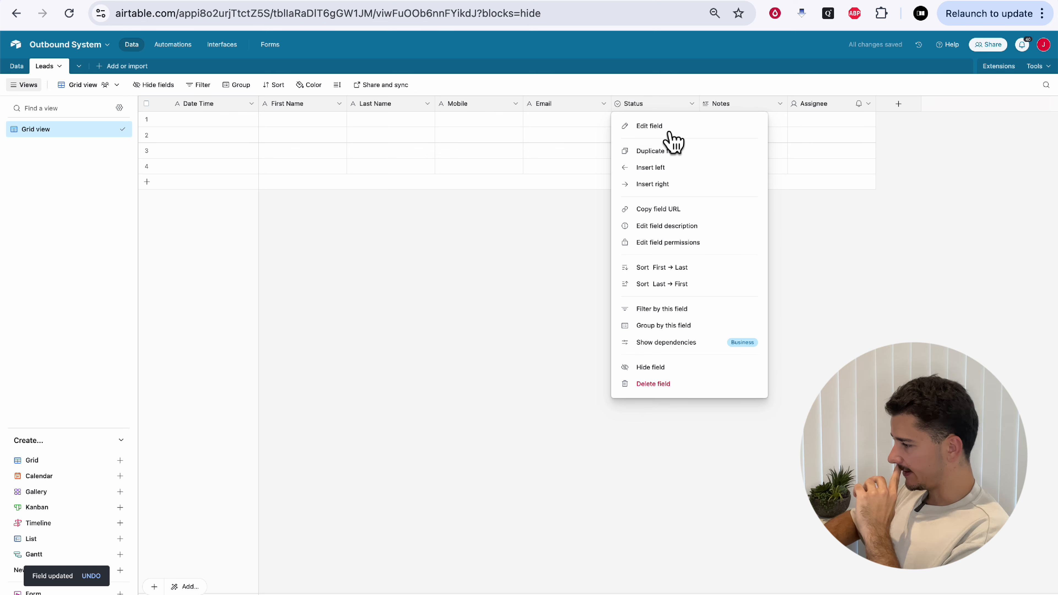
Duplicate the Status field and name the copy Attempt
{"action": "left_click", "coordinate": [679, 153]}
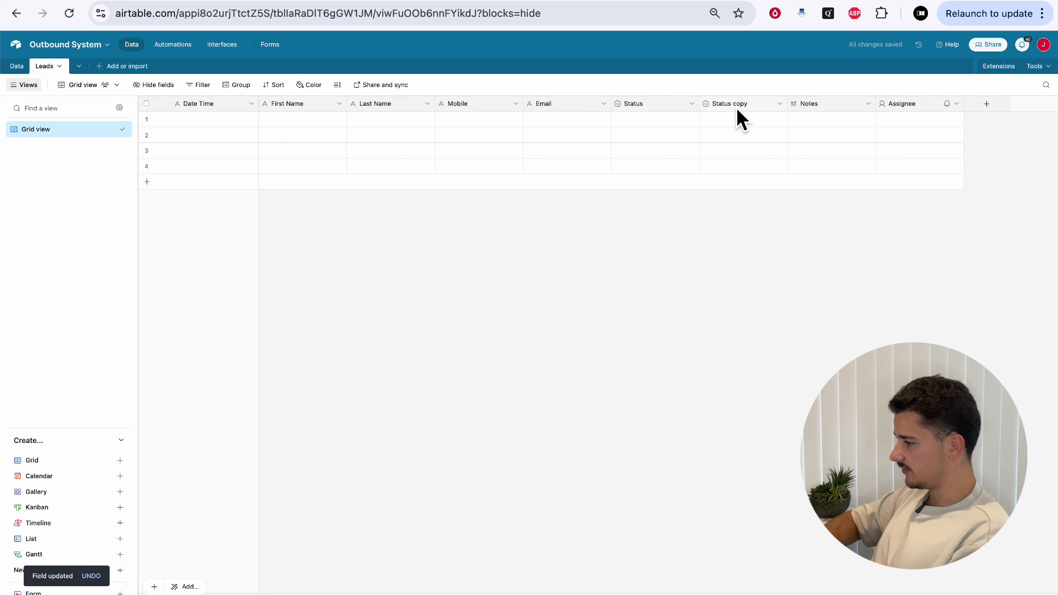
{"action": "double_click", "coordinate": [736, 107]}
{"action": "key", "text": "super+a"}
{"action": "type", "text": "Attempt"}
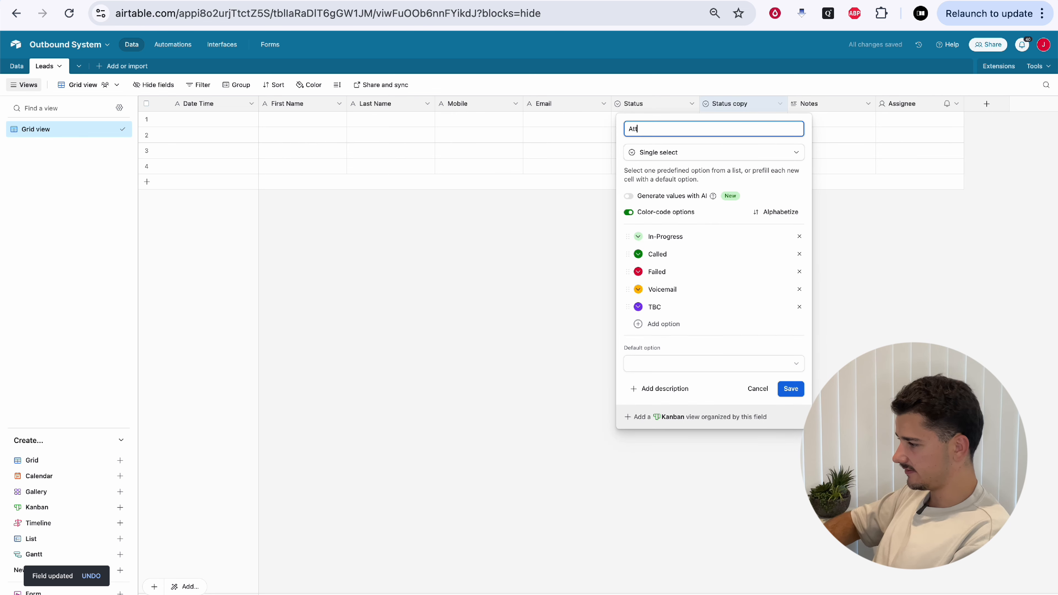
Change Attempt's options to #1, #2, #3 and Unreachable, removing TBC
{"action": "left_click", "coordinate": [692, 237]}
{"action": "key", "text": "BackSpace"}
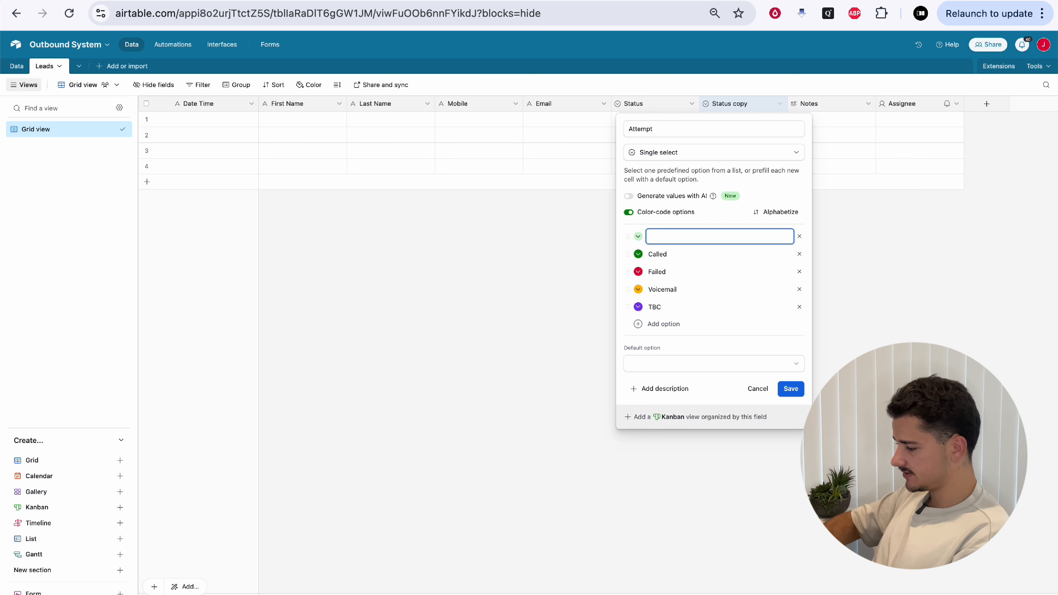
{"action": "type", "text": "#1"}
{"action": "left_click", "coordinate": [715, 251]}
{"action": "type", "text": "#"}
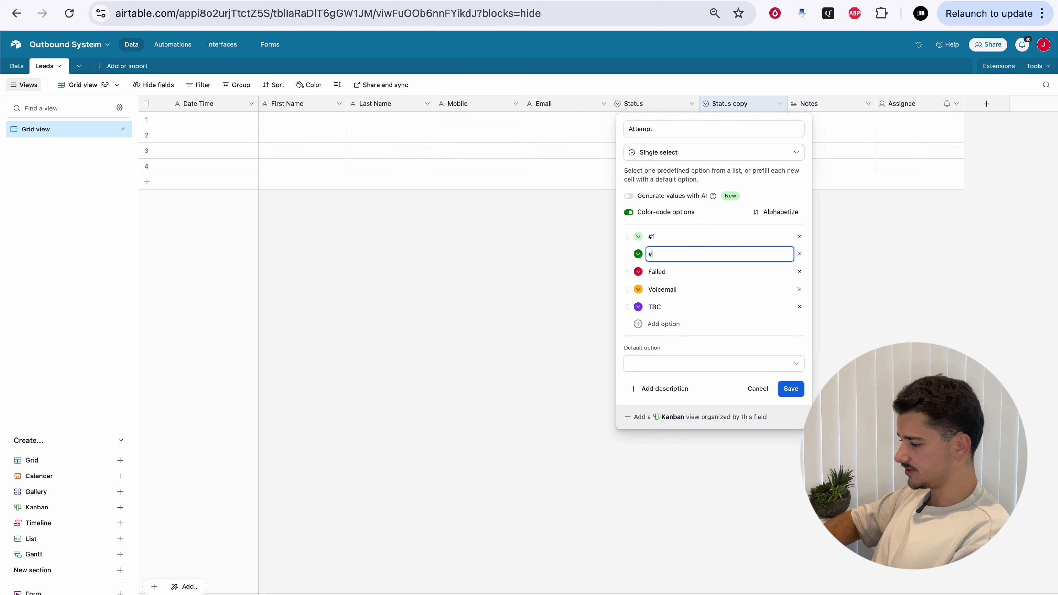
{"action": "type", "text": "2"}
{"action": "left_click", "coordinate": [701, 272]}
{"action": "type", "text": "#3"}
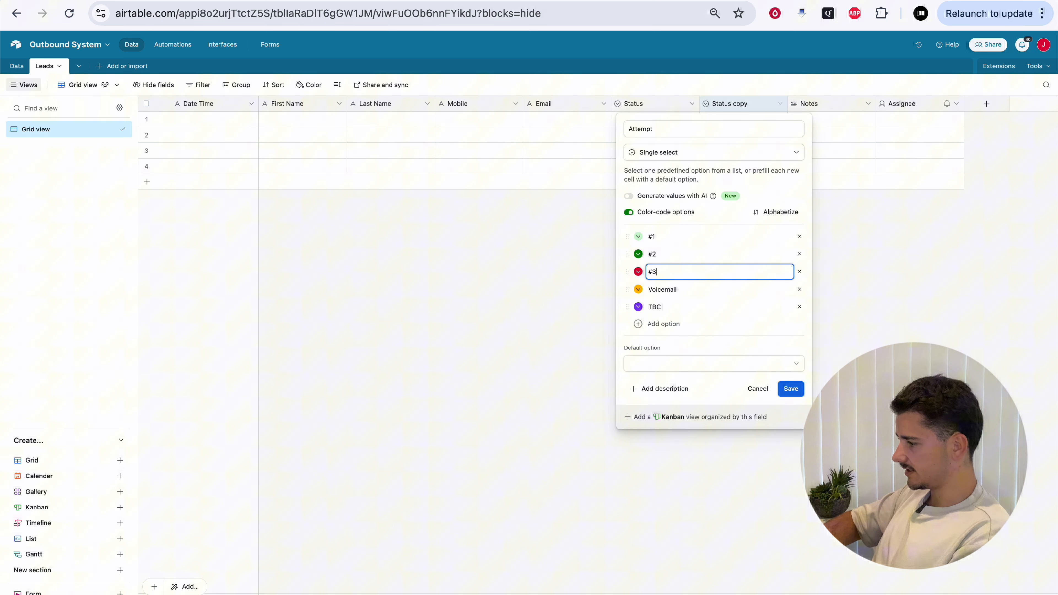
{"action": "left_click", "coordinate": [697, 290]}
{"action": "type", "text": "Unreacha"}
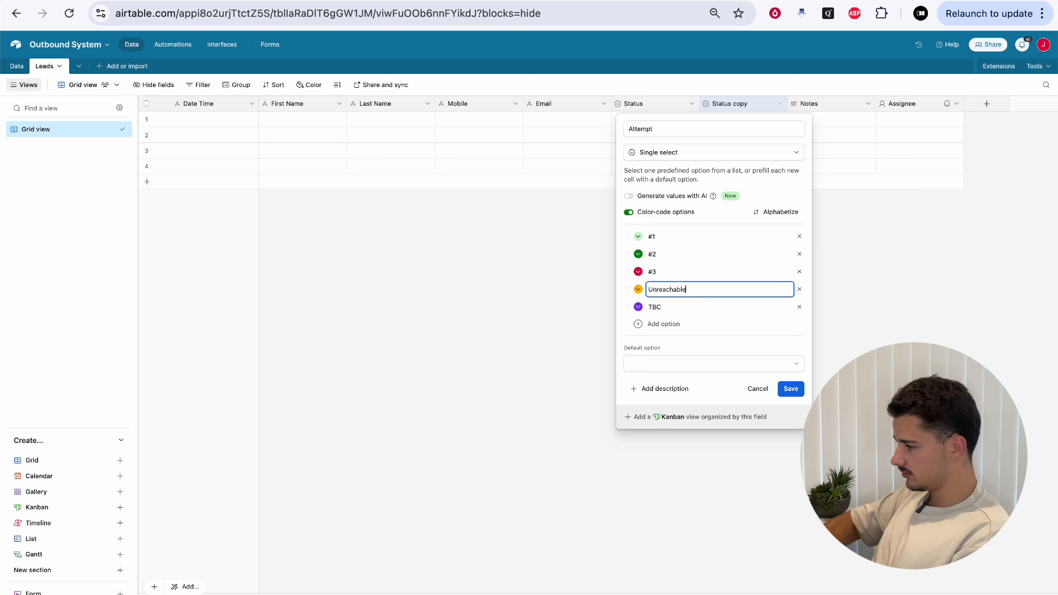
{"action": "type", "text": "ble"}
{"action": "left_click", "coordinate": [799, 307]}
Add a fifth option #Success and save the Attempt field
{"action": "left_click", "coordinate": [666, 238]}
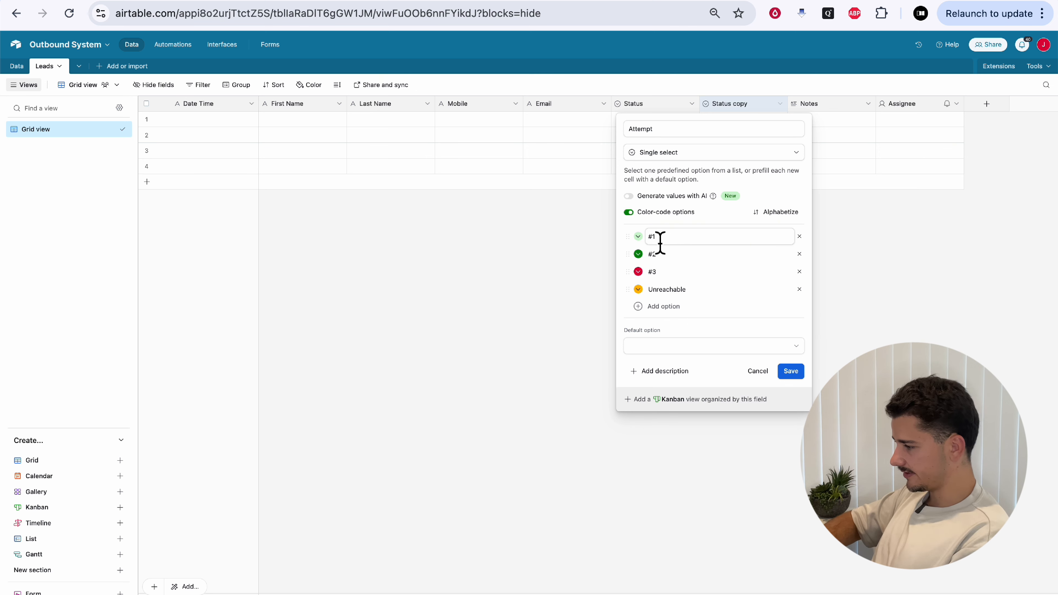
{"action": "left_click", "coordinate": [692, 257]}
{"action": "left_click", "coordinate": [684, 274]}
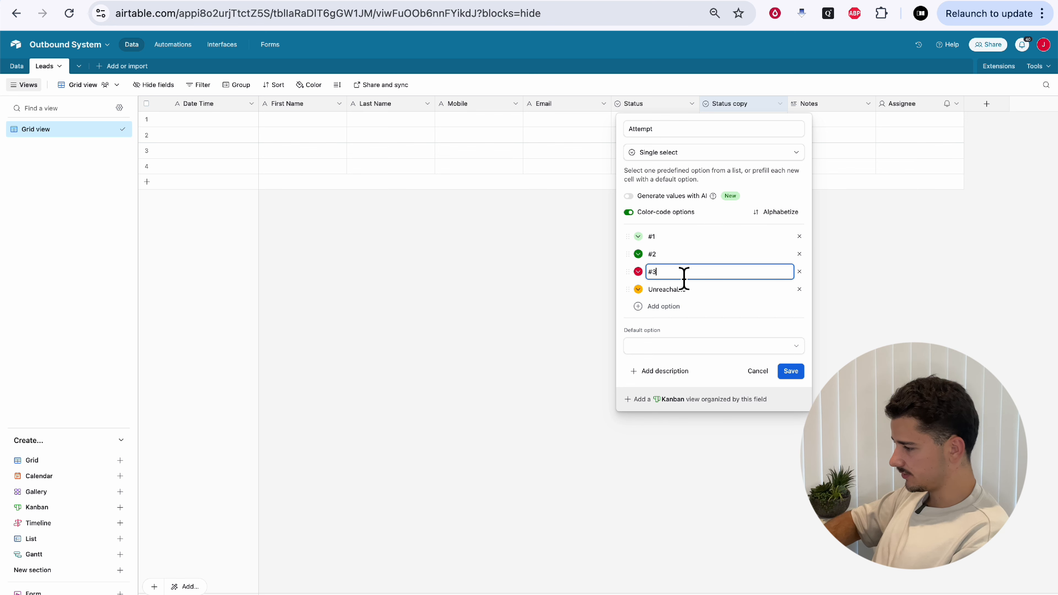
{"action": "left_click", "coordinate": [703, 290]}
{"action": "left_click", "coordinate": [678, 310]}
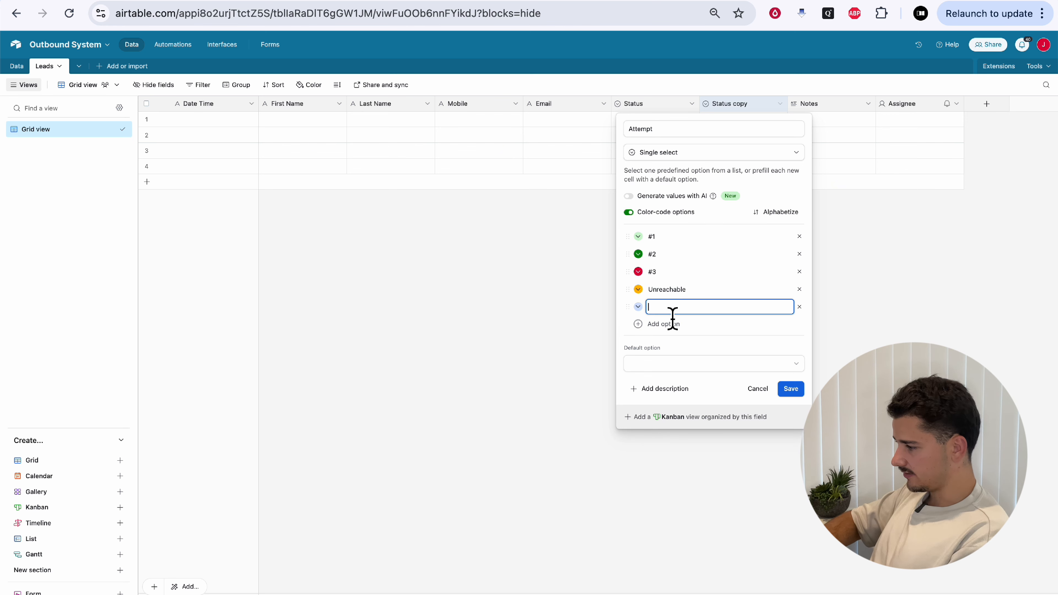
{"action": "type", "text": "#Success"}
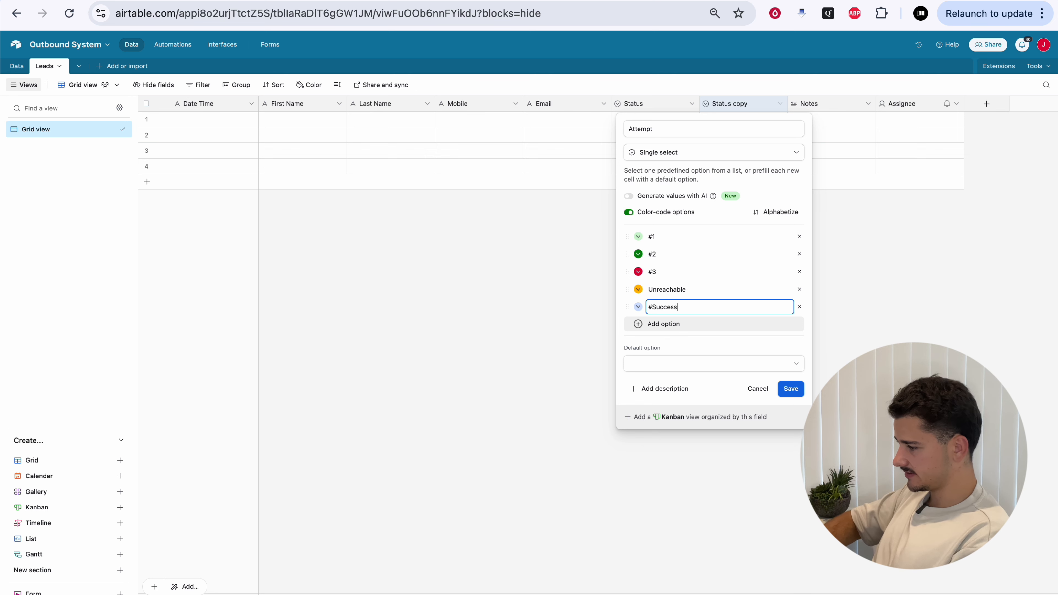
{"action": "left_click", "coordinate": [796, 394]}
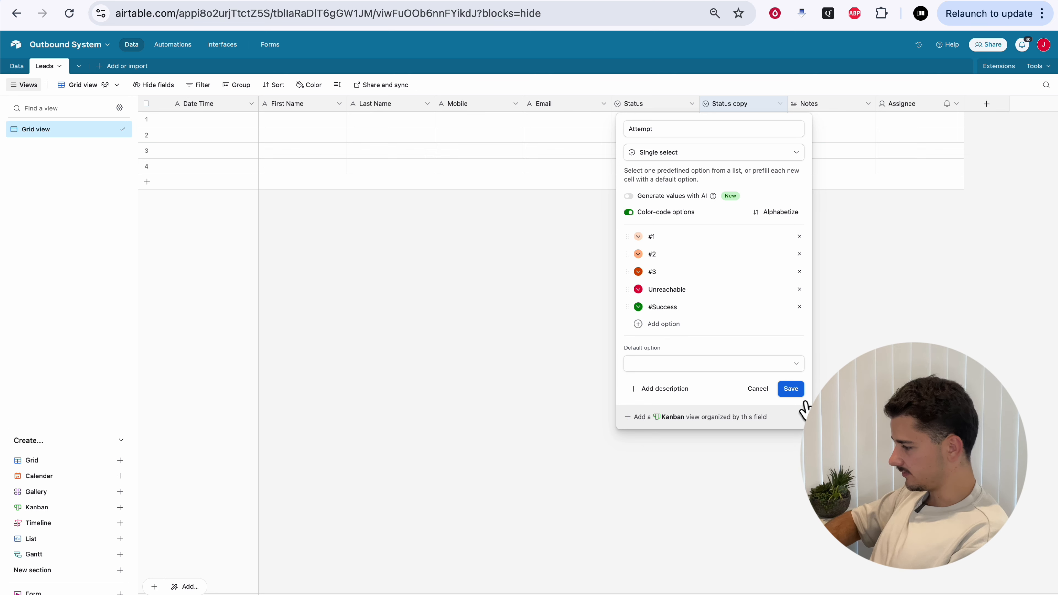
Rename the Notes field to Summary as a long-text field
{"action": "double_click", "coordinate": [814, 109]}
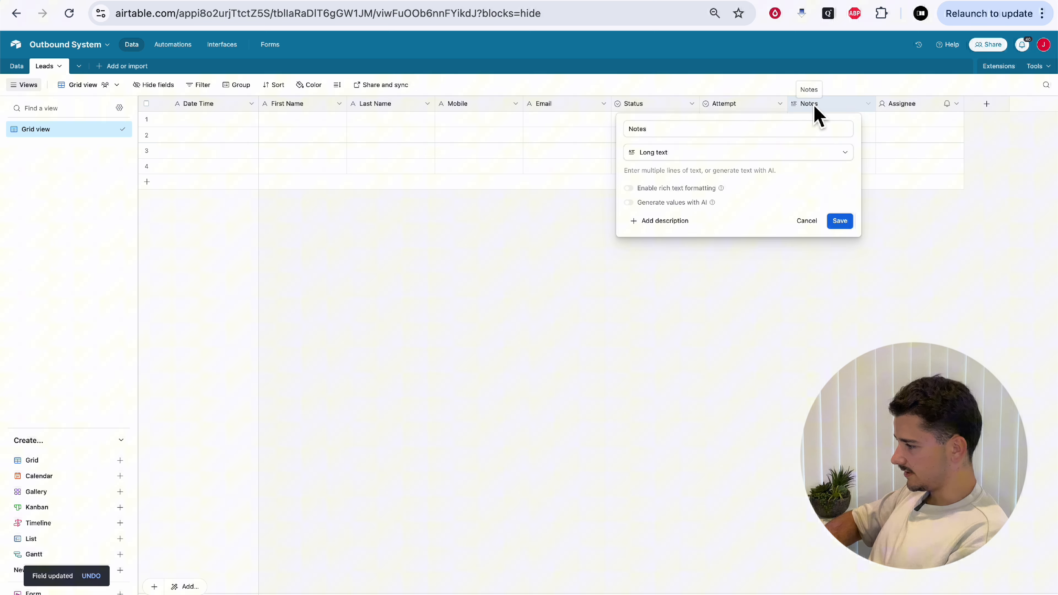
{"action": "double_click", "coordinate": [706, 130]}
{"action": "type", "text": "Summary"}
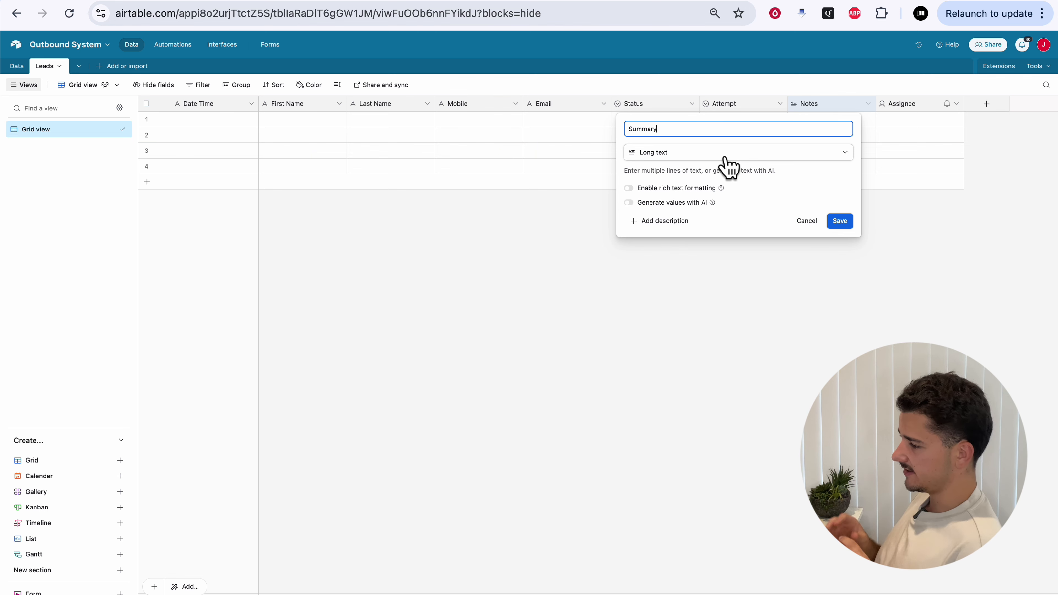
{"action": "left_click", "coordinate": [704, 220]}
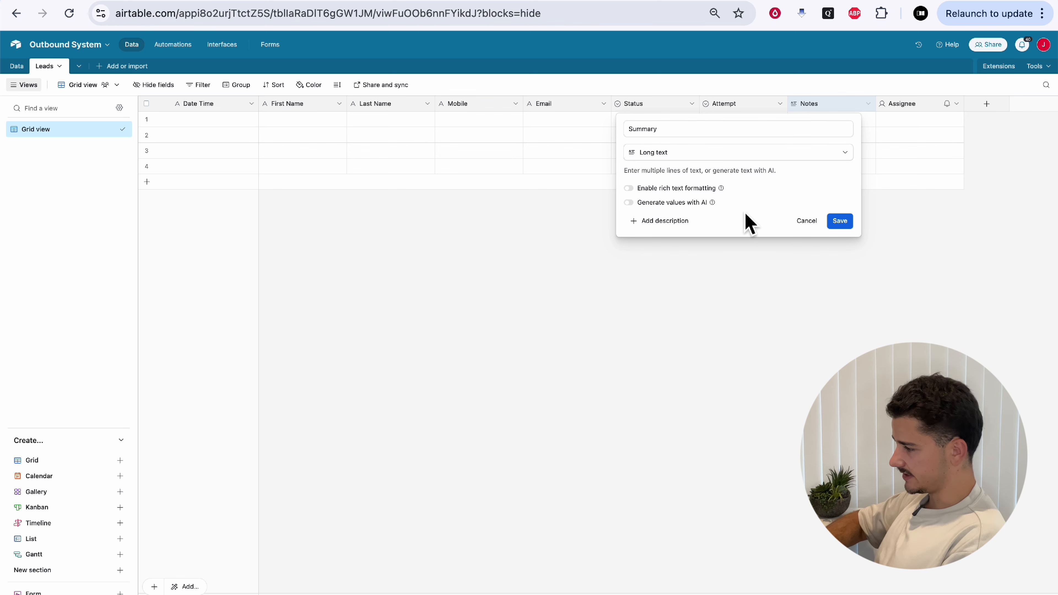
{"action": "left_click", "coordinate": [839, 221]}
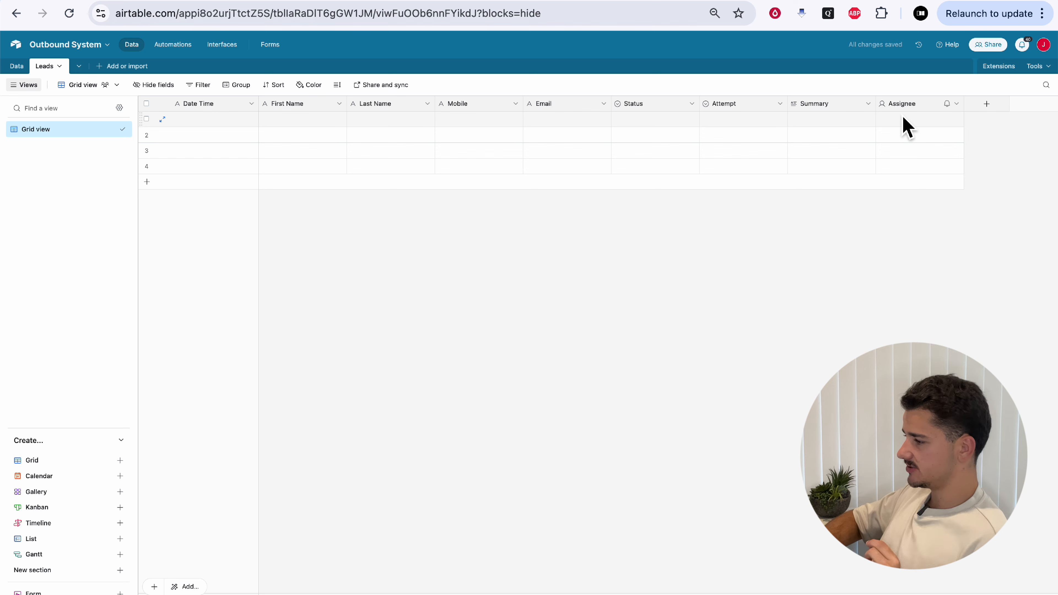
Start a new Button field styled solid purple with the label 'Last Hope'
{"action": "left_click", "coordinate": [995, 109]}
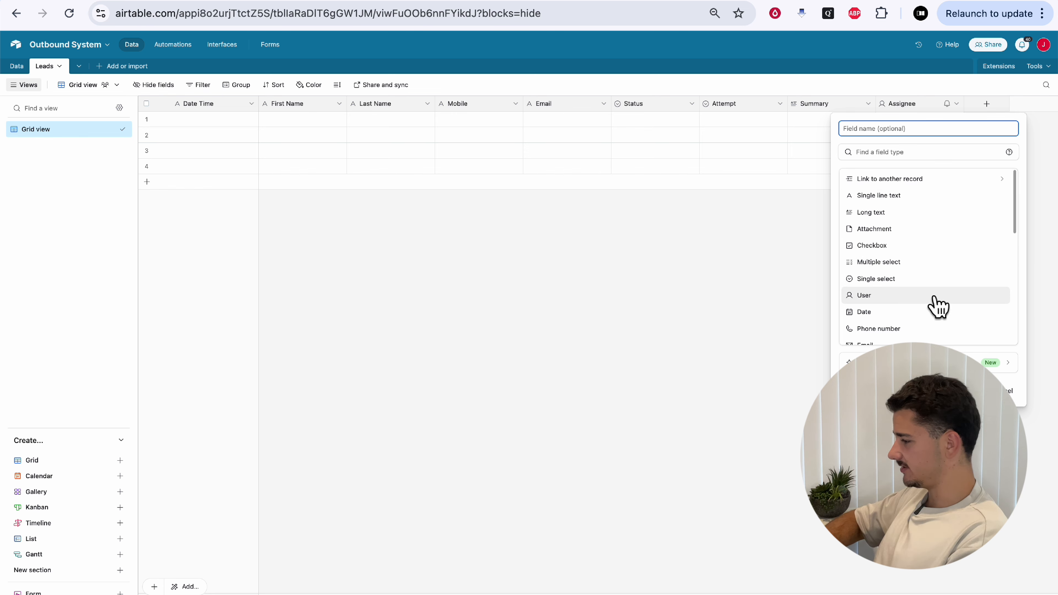
{"action": "scroll", "coordinate": [936, 305], "scroll_direction": "down", "scroll_amount": 5}
{"action": "scroll", "coordinate": [938, 307], "scroll_direction": "down", "scroll_amount": 5}
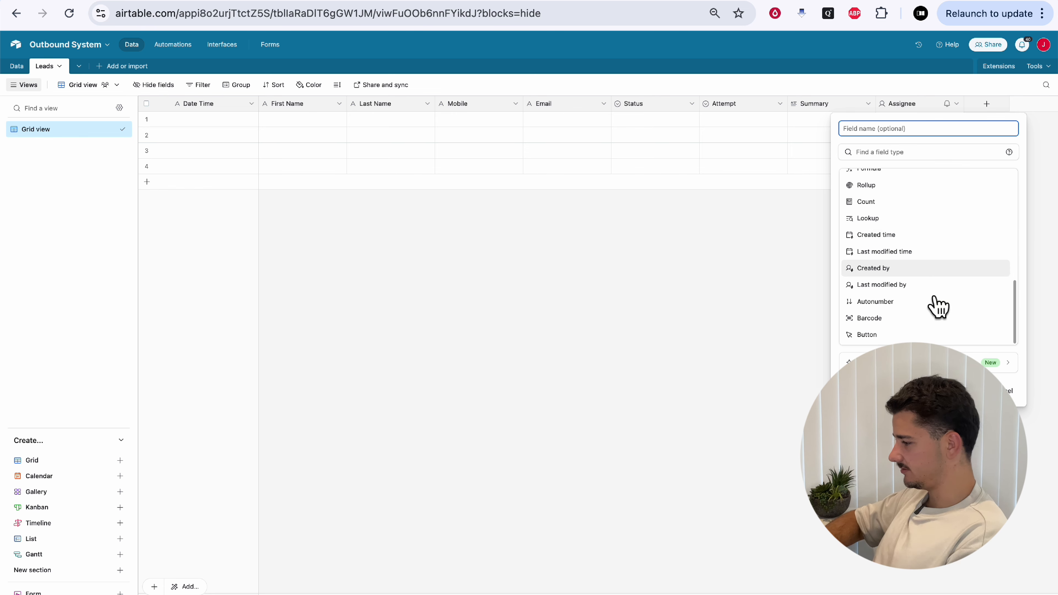
{"action": "left_click", "coordinate": [916, 333]}
{"action": "left_click", "coordinate": [962, 209]}
{"action": "left_click", "coordinate": [993, 267]}
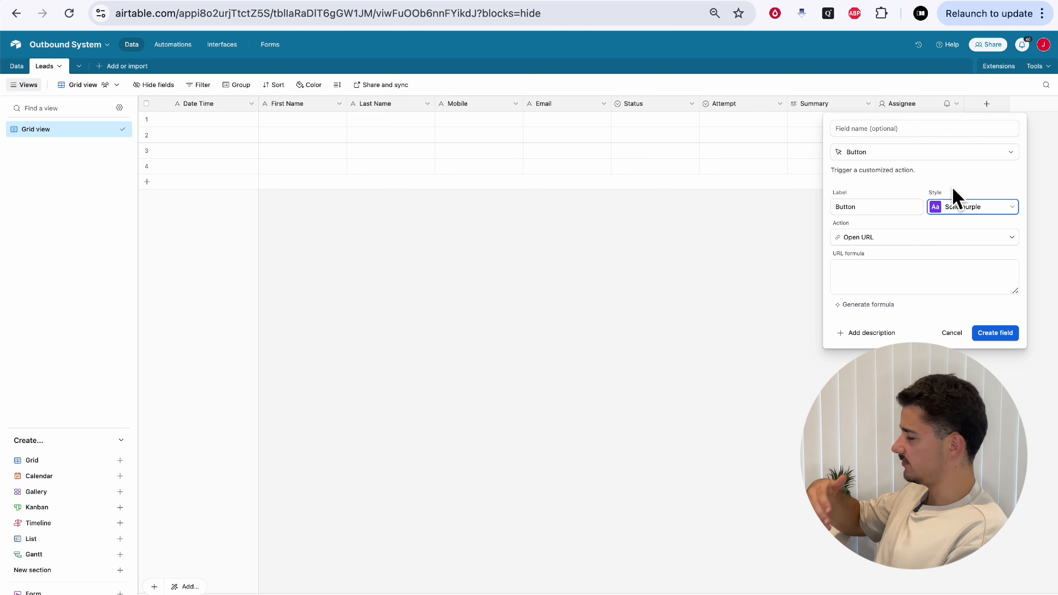
{"action": "double_click", "coordinate": [896, 208]}
{"action": "type", "text": "Last"}
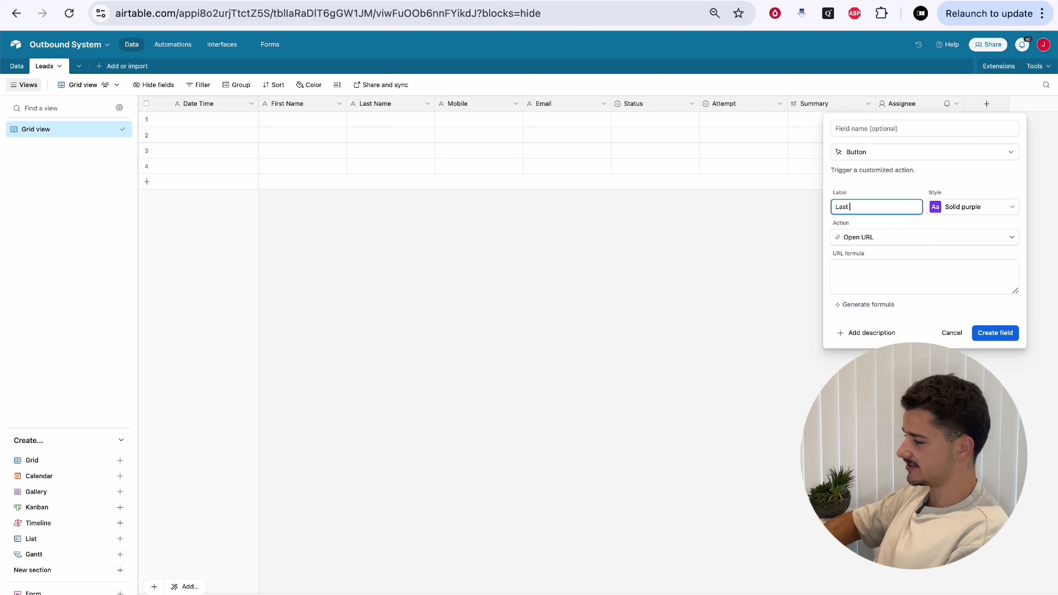
{"action": "type", "text": " Hope"}
Name the button field 'Final Call', keep the Open URL action, and create it
{"action": "left_click", "coordinate": [911, 134]}
{"action": "type", "text": "Final Call"}
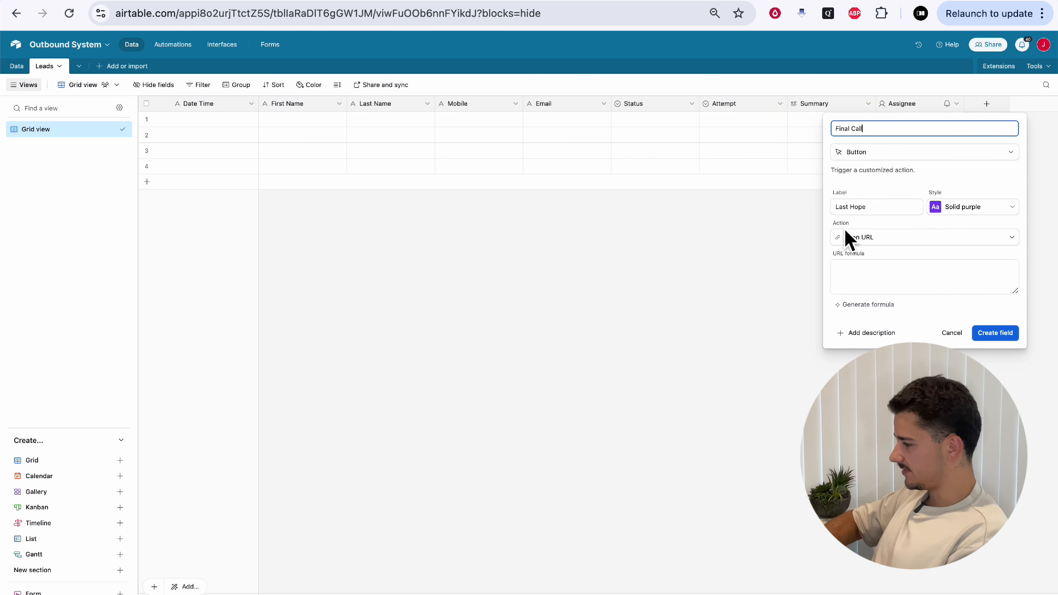
{"action": "left_click", "coordinate": [901, 238]}
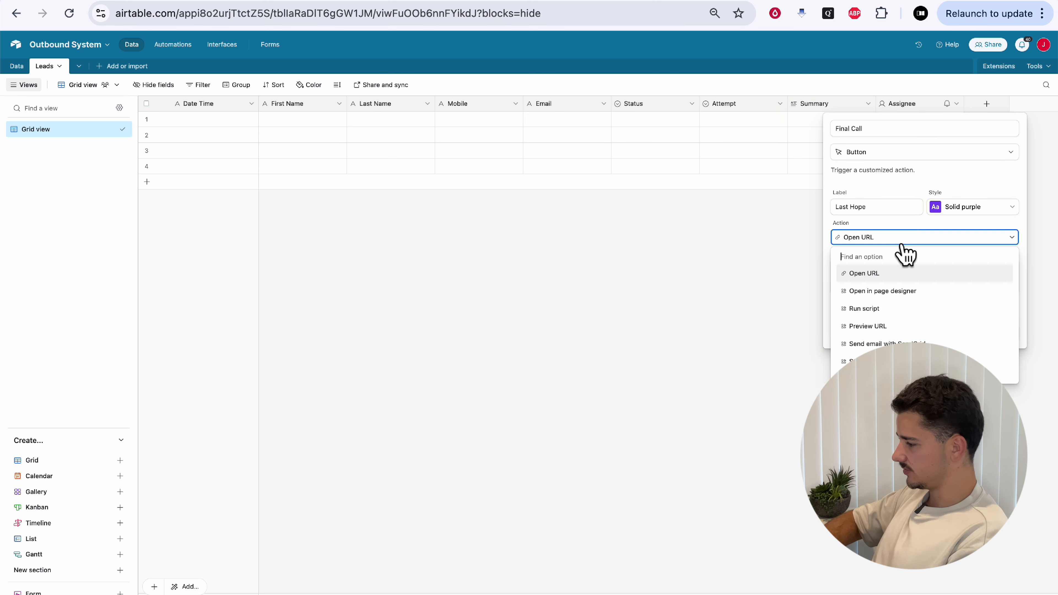
{"action": "scroll", "coordinate": [916, 330], "scroll_direction": "down", "scroll_amount": 3}
{"action": "scroll", "coordinate": [899, 328], "scroll_direction": "up", "scroll_amount": 3}
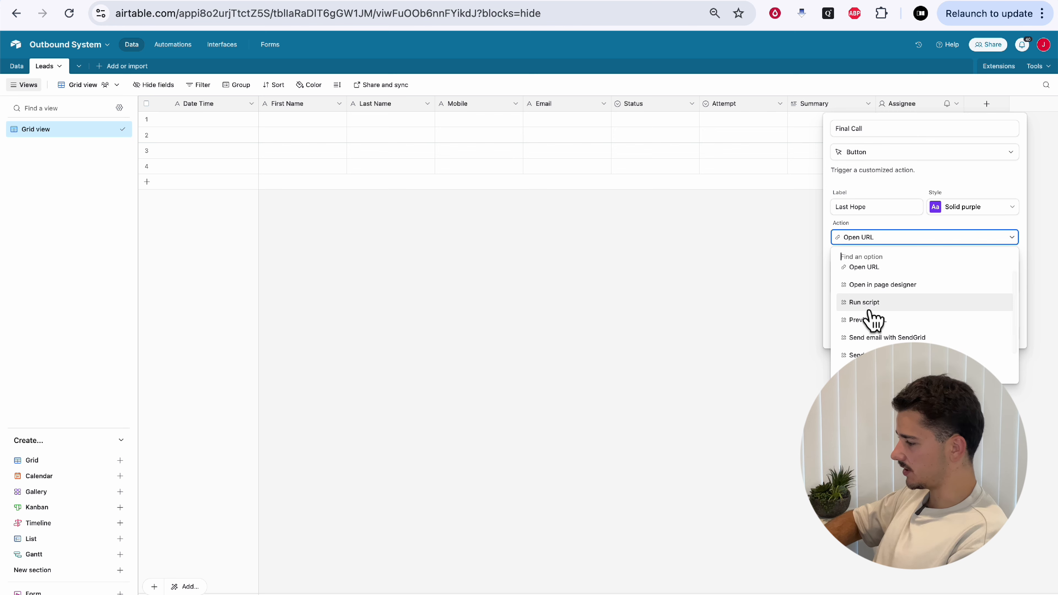
{"action": "left_click", "coordinate": [897, 234]}
{"action": "left_click", "coordinate": [1007, 336]}
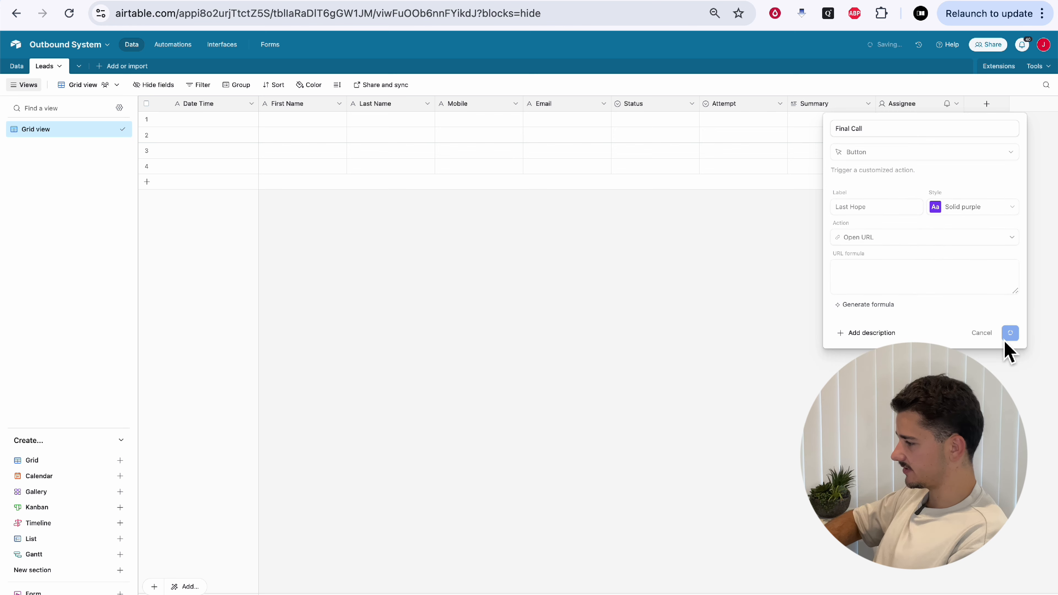
{"action": "left_click", "coordinate": [996, 354]}
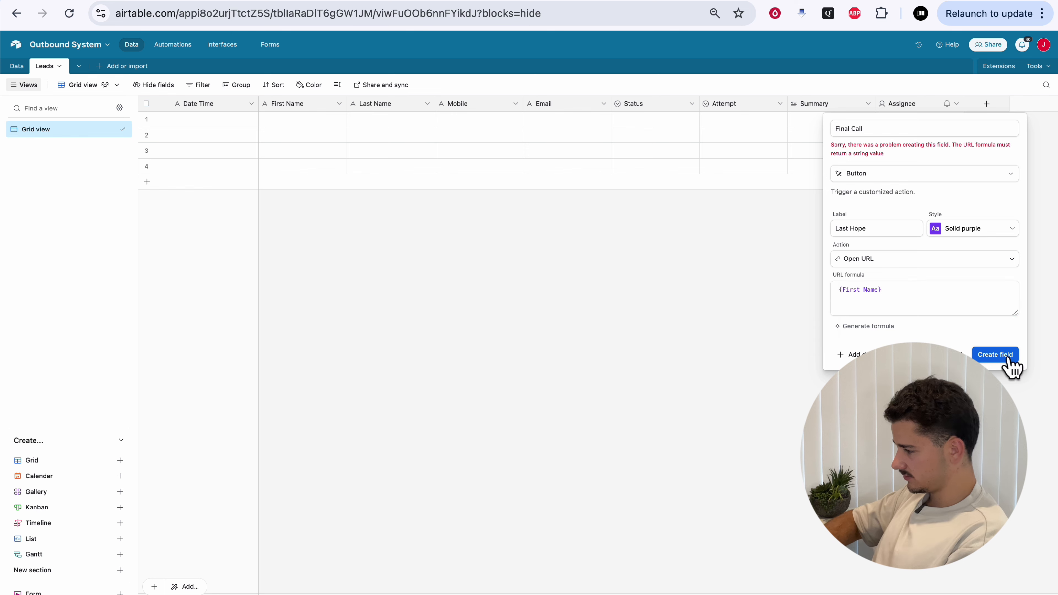
{"action": "scroll", "coordinate": [999, 182], "scroll_direction": "right", "scroll_amount": 3}
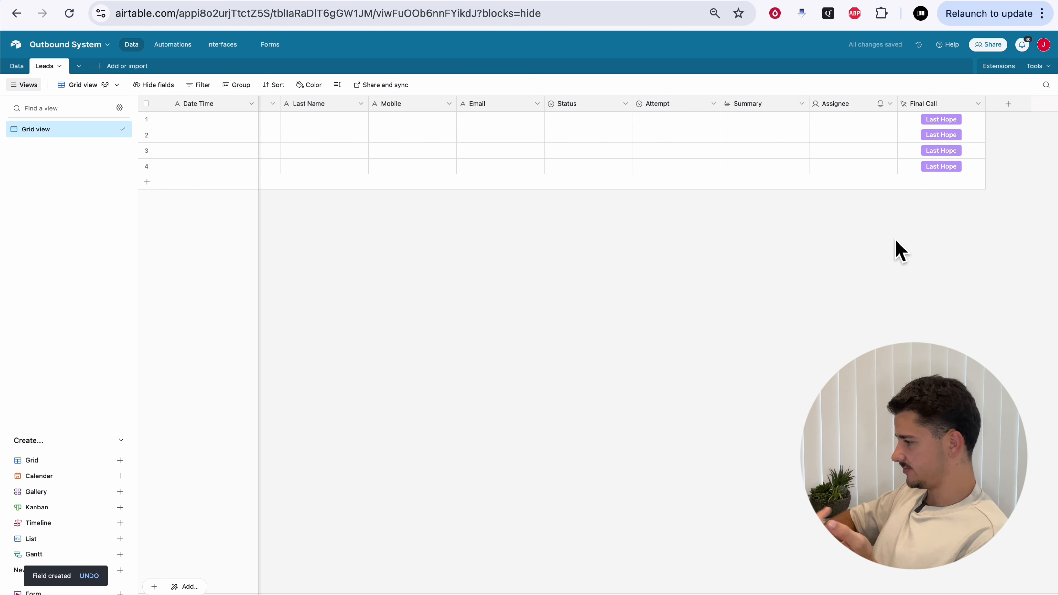
{"action": "left_click", "coordinate": [912, 124]}
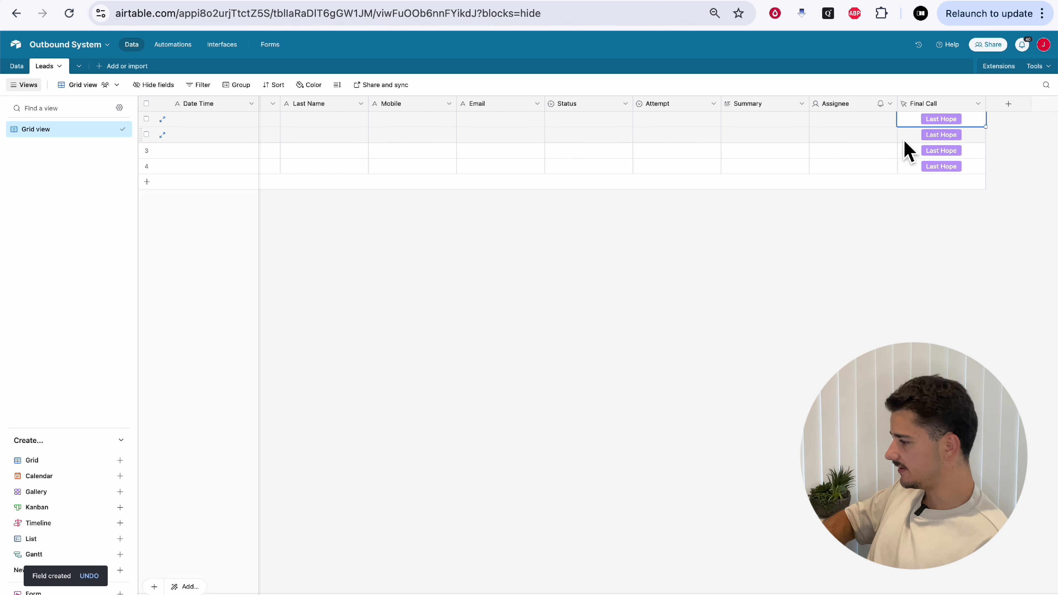
{"action": "left_click", "coordinate": [904, 138]}
{"action": "scroll", "coordinate": [934, 171], "scroll_direction": "left", "scroll_amount": 3}
{"action": "left_click", "coordinate": [679, 260]}
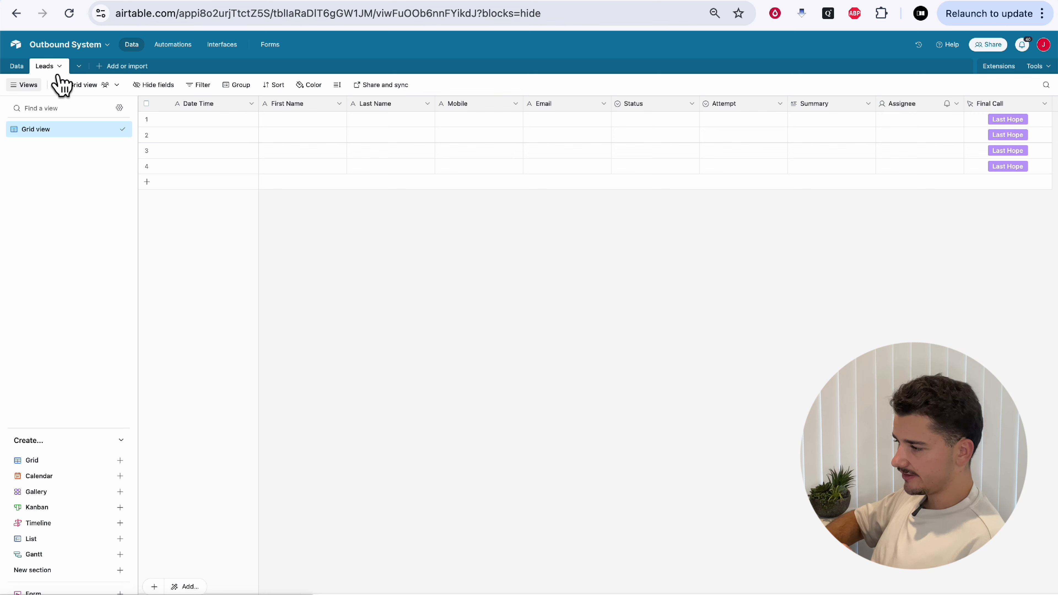
{"action": "left_click", "coordinate": [18, 67]}
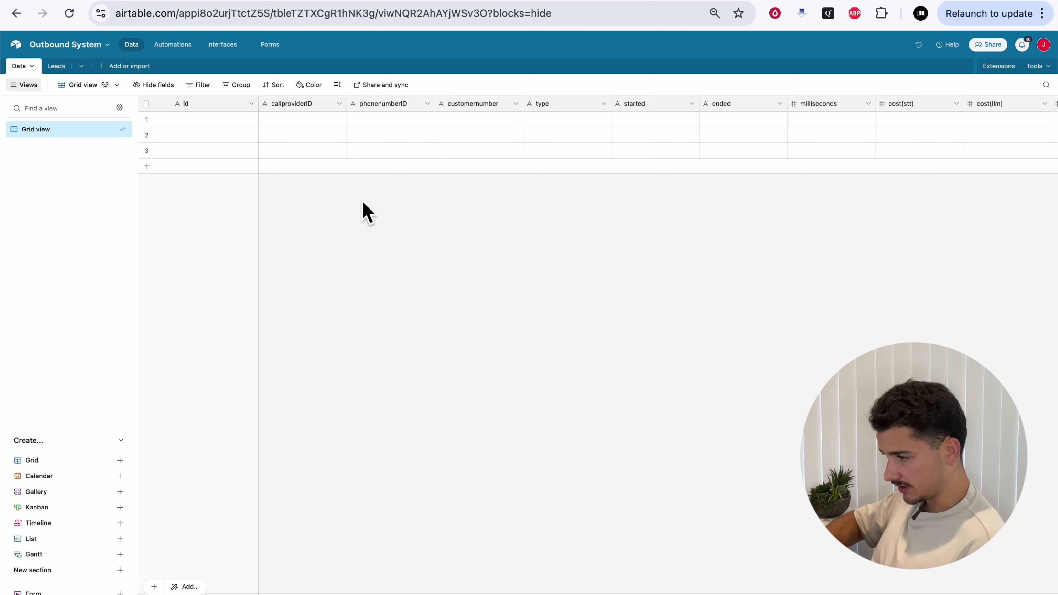
{"action": "left_click", "coordinate": [63, 71]}
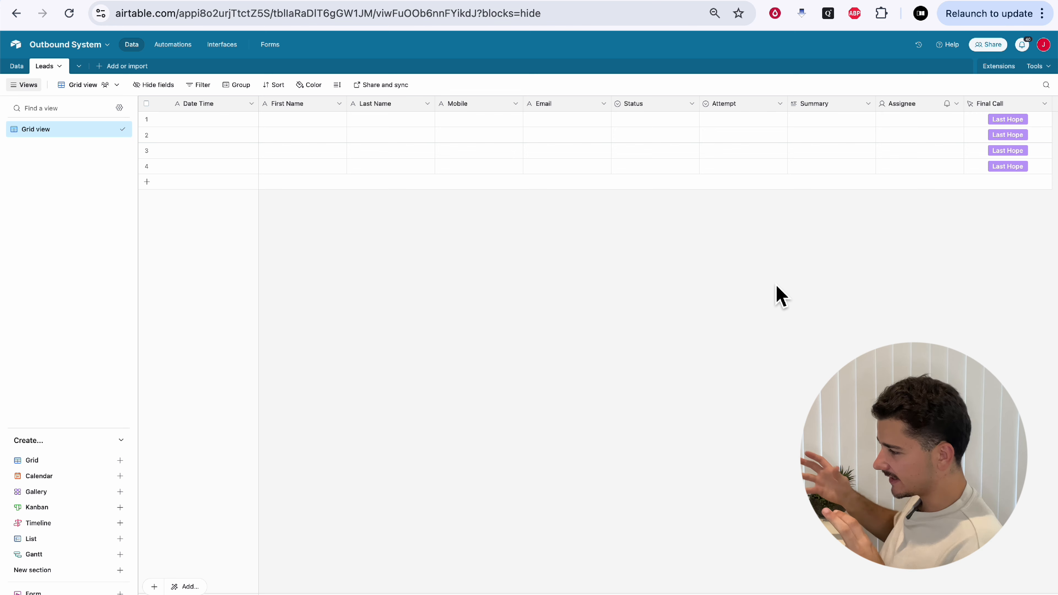
In row 1, enter the test lead's first name, last name and mobile number
{"action": "left_click", "coordinate": [298, 122]}
{"action": "type", "text": "Jonas"}
{"action": "key", "text": "Tab"}
{"action": "type", "text": "Ma"}
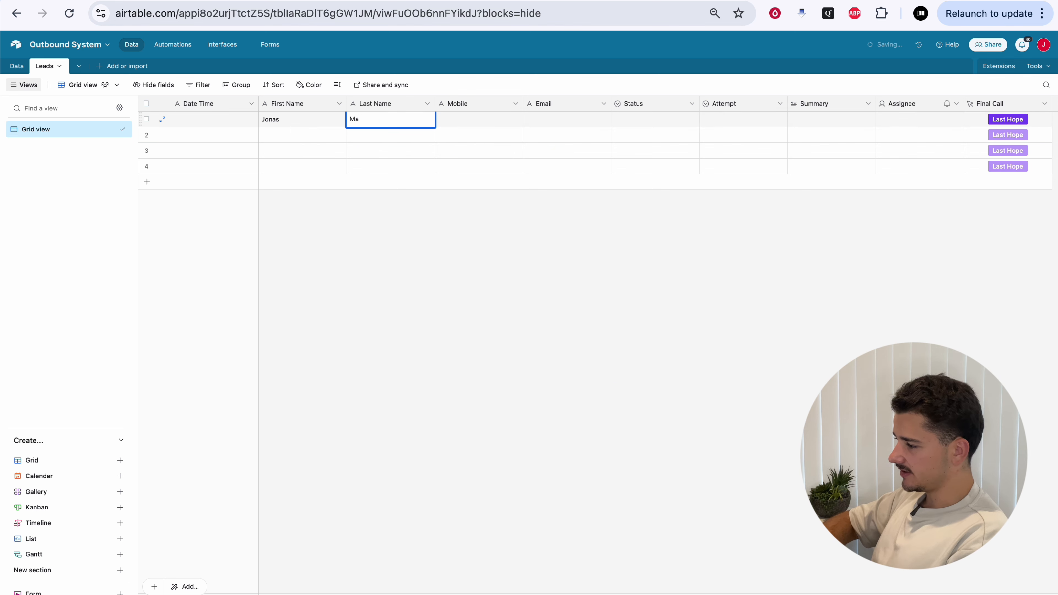
{"action": "key", "text": "Tab"}
{"action": "type", "text": "+"}
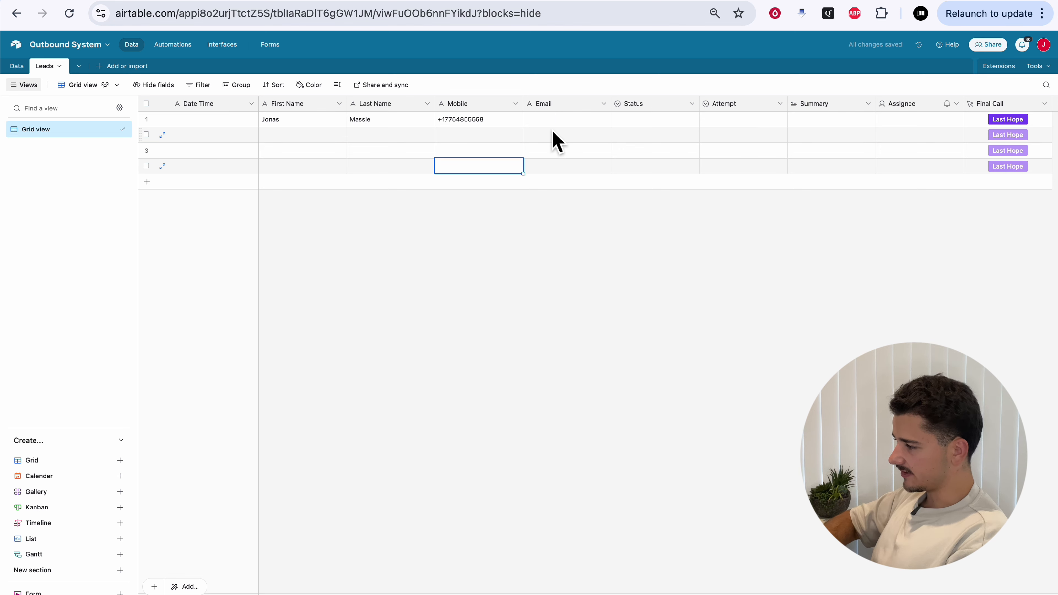
Fill in the lead's email address and set its Status to TBC
{"action": "double_click", "coordinate": [558, 125]}
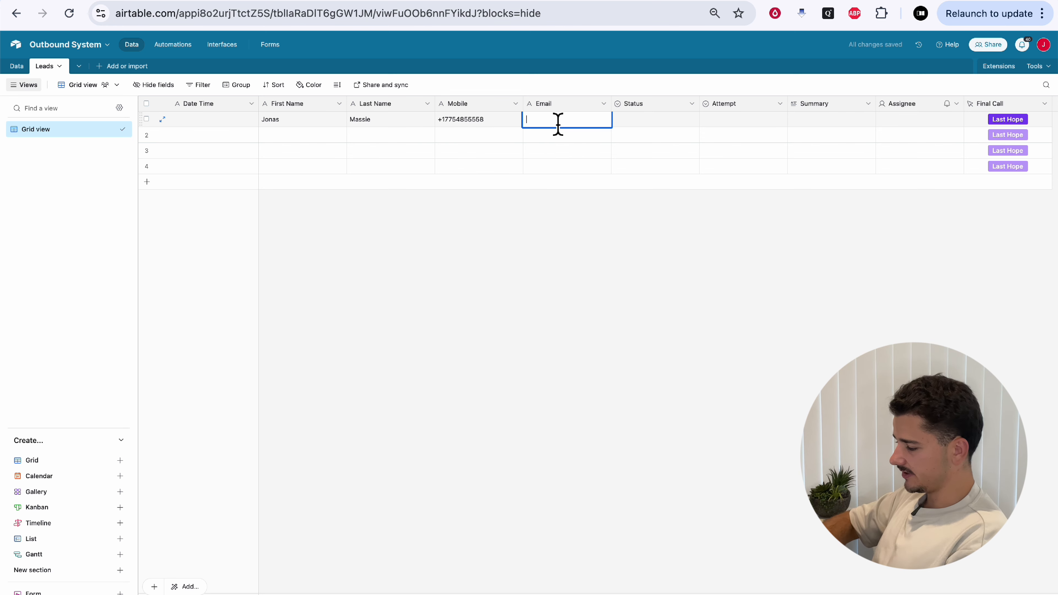
{"action": "type", "text": "johndoe@gma"}
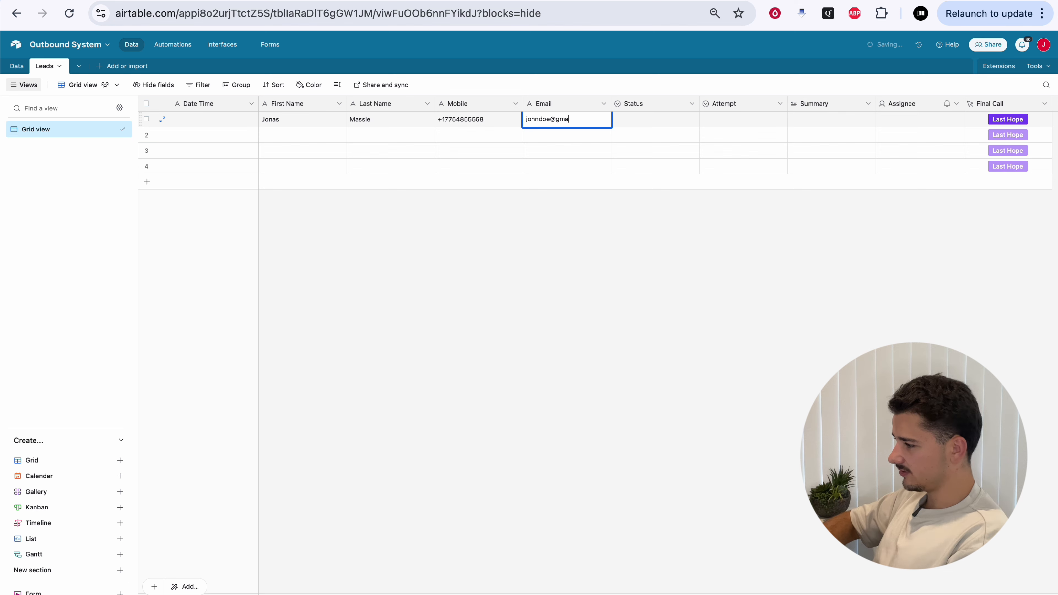
{"action": "type", "text": "il.com"}
{"action": "key", "text": "Tab"}
{"action": "left_click", "coordinate": [678, 122]}
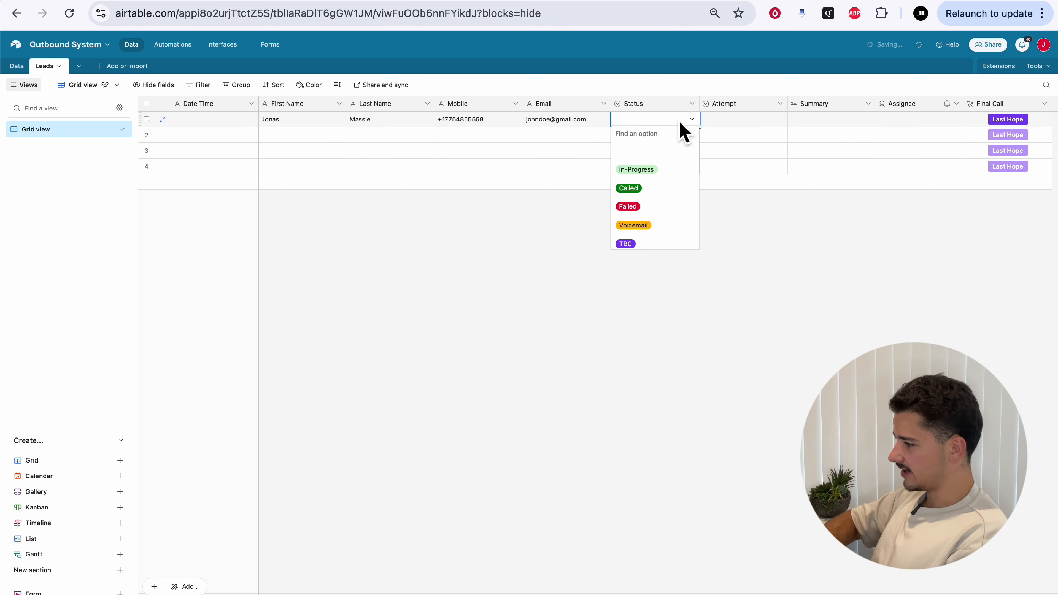
{"action": "left_click", "coordinate": [646, 246]}
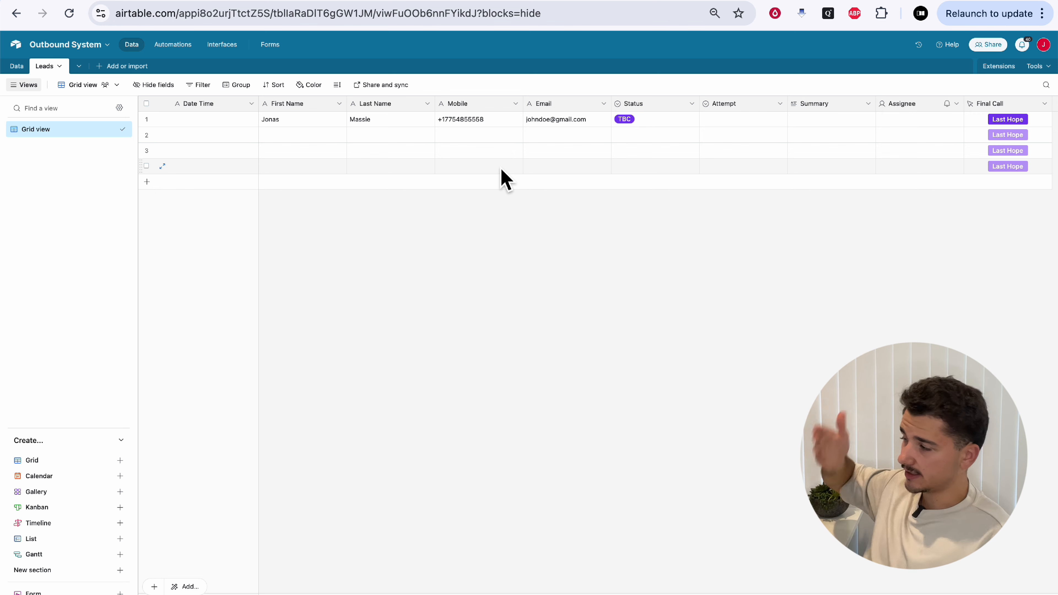
{"action": "left_click", "coordinate": [669, 124]}
{"action": "left_click", "coordinate": [668, 125]}
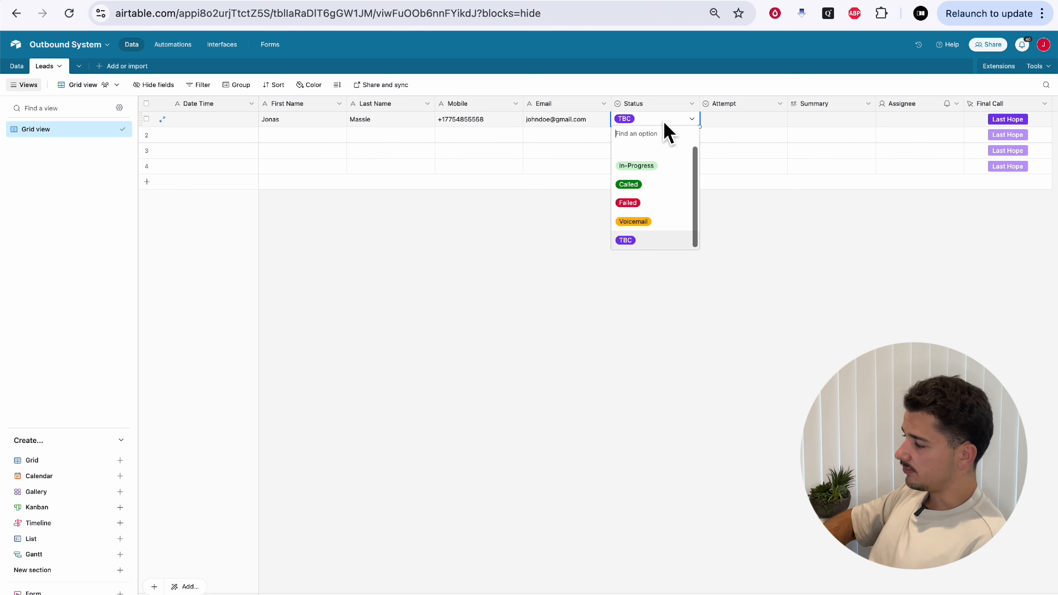
{"action": "key", "text": "Escape"}
{"action": "key", "text": "Escape"}
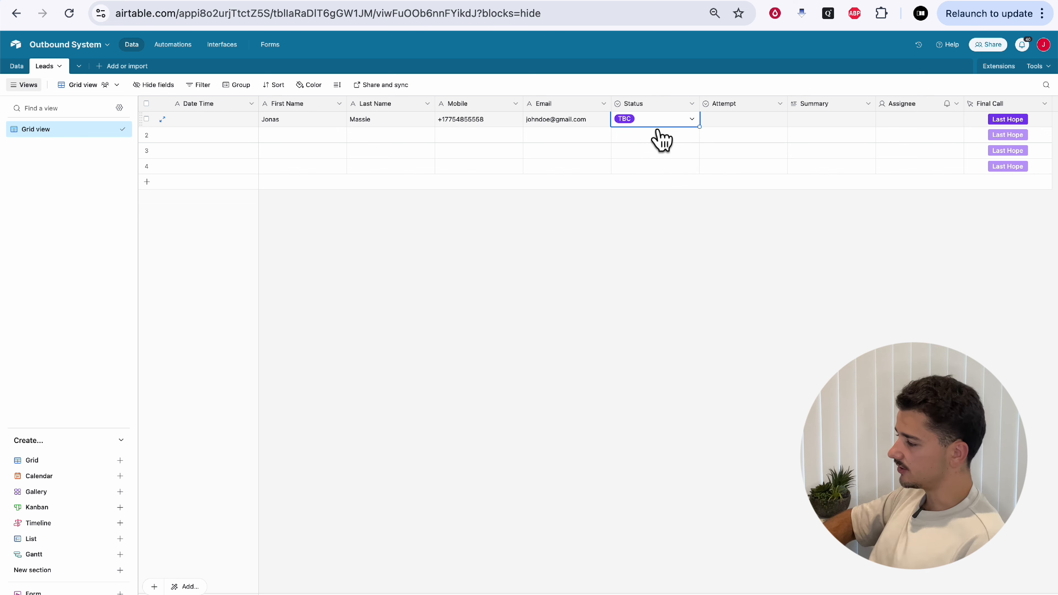
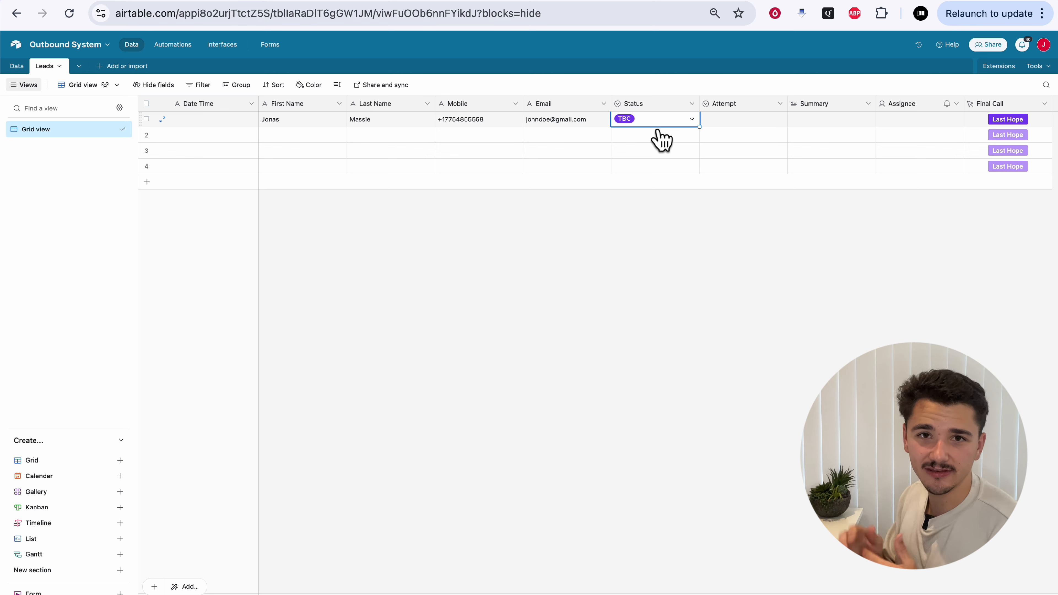
Check the first lead's Status options in Airtable and leave it at TBC
{"action": "left_click", "coordinate": [657, 293]}
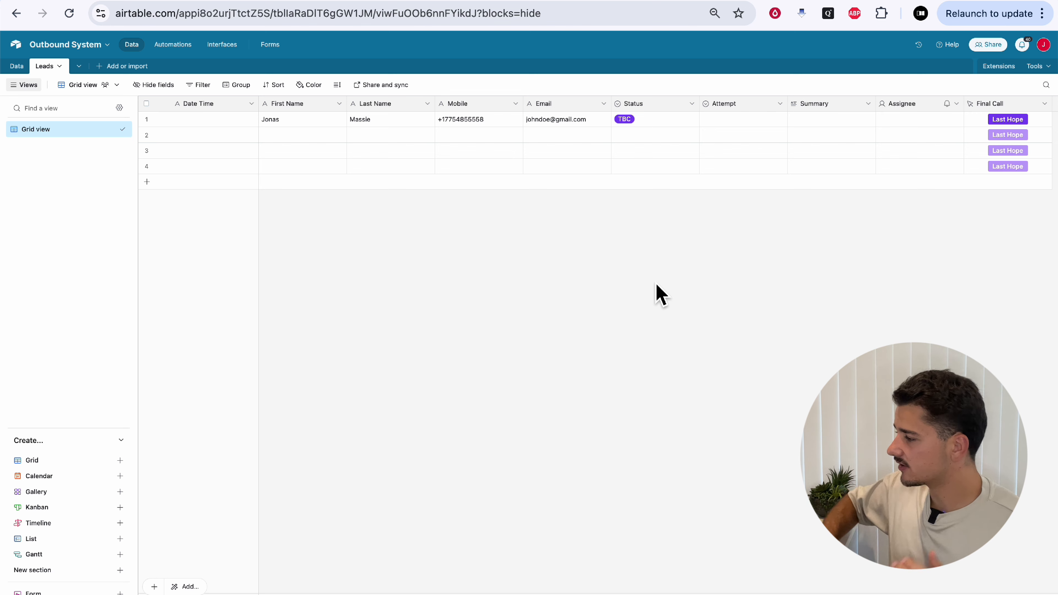
{"action": "double_click", "coordinate": [658, 123]}
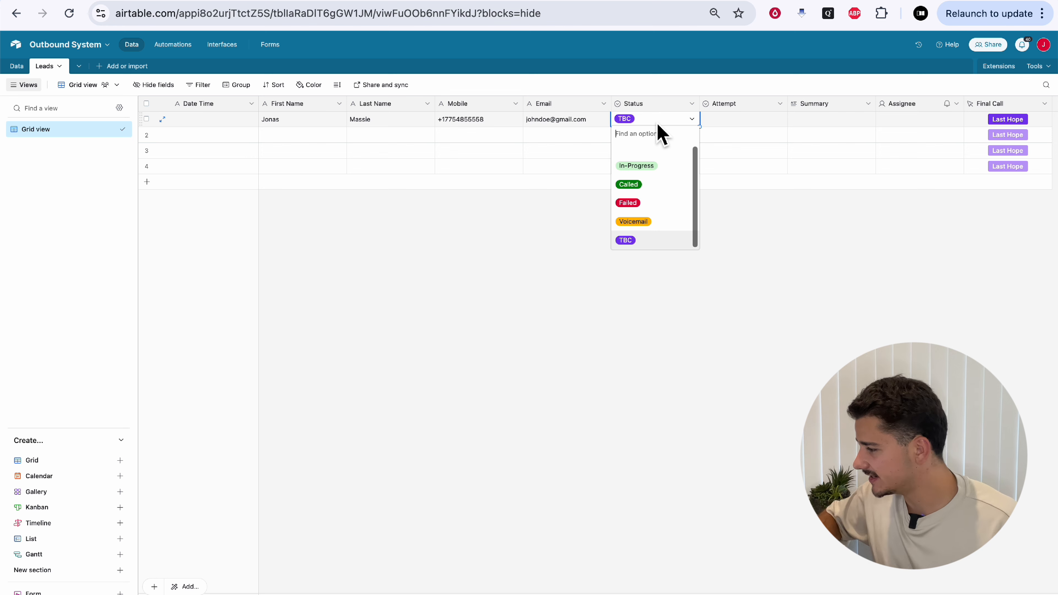
{"action": "left_click", "coordinate": [668, 340]}
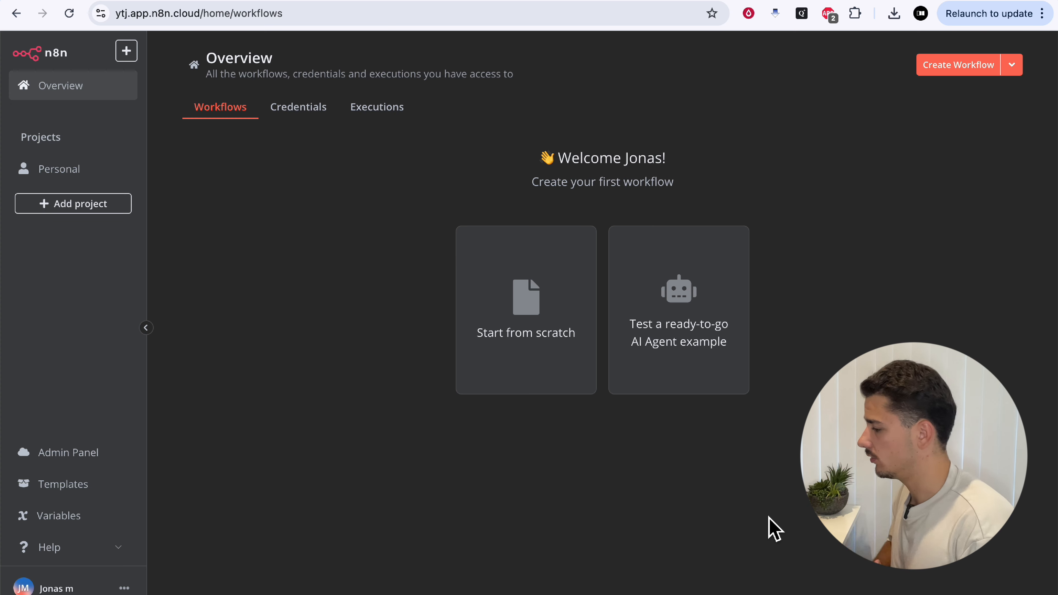
Create a new n8n workflow whose first step is an 'On a schedule' trigger
{"action": "left_click", "coordinate": [963, 79]}
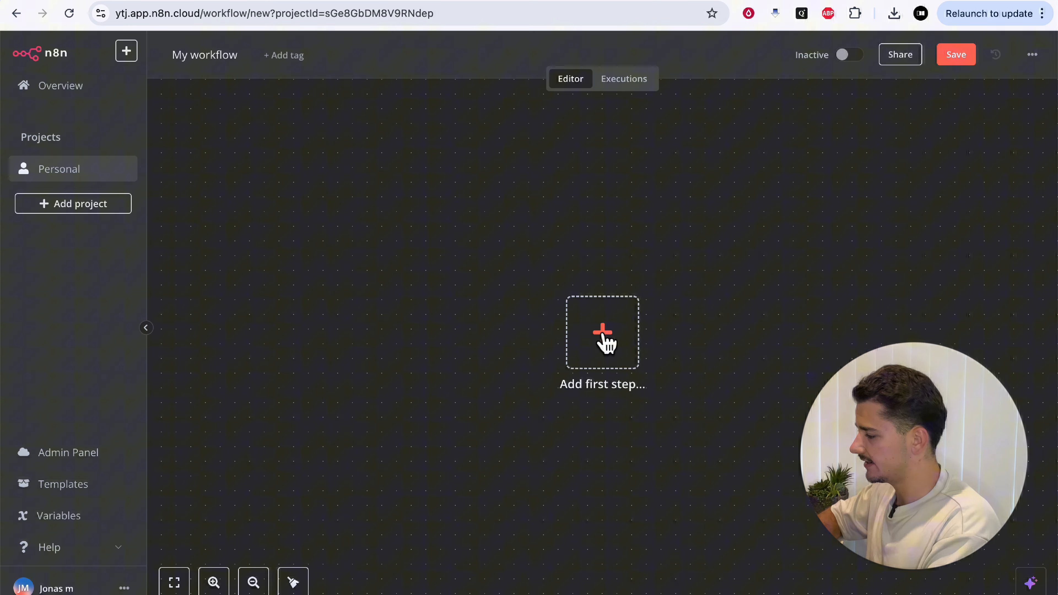
{"action": "left_click", "coordinate": [605, 336]}
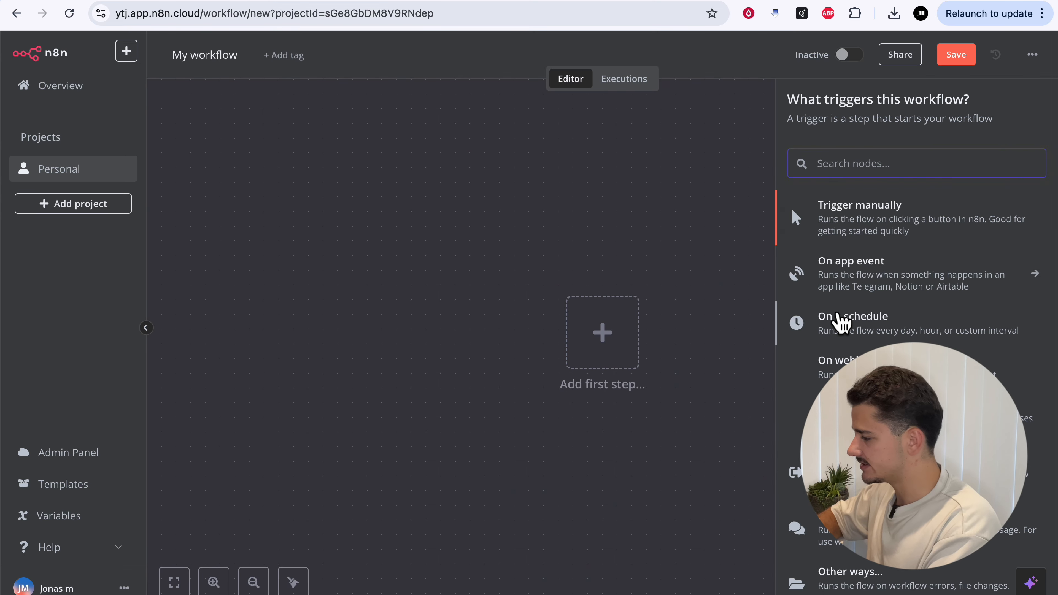
{"action": "left_click", "coordinate": [874, 331]}
Set the Schedule Trigger interval to Minutes with 1 minute between triggers
{"action": "left_click", "coordinate": [117, 258]}
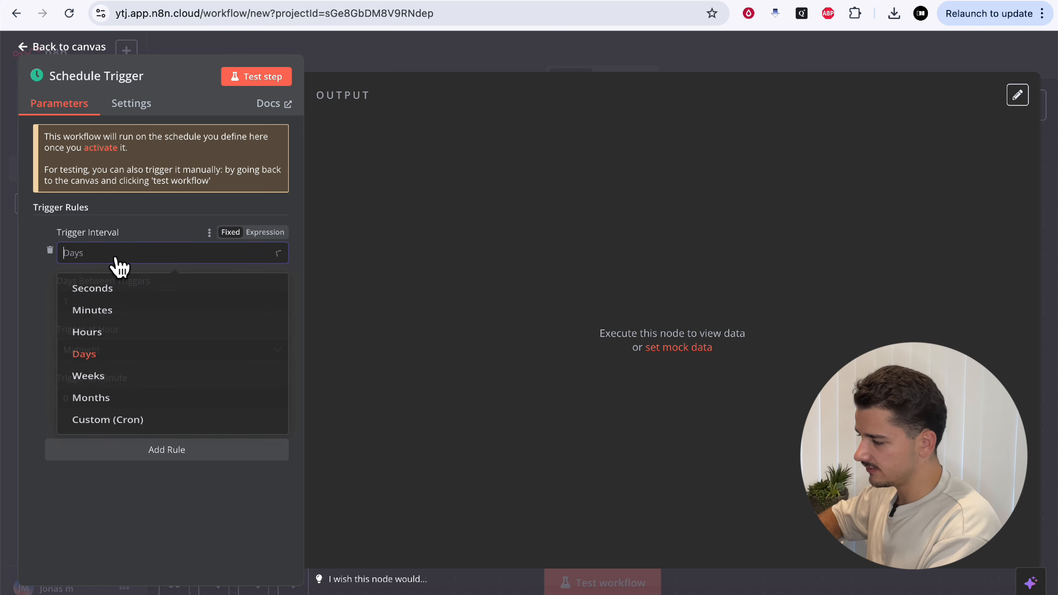
{"action": "left_click", "coordinate": [101, 312]}
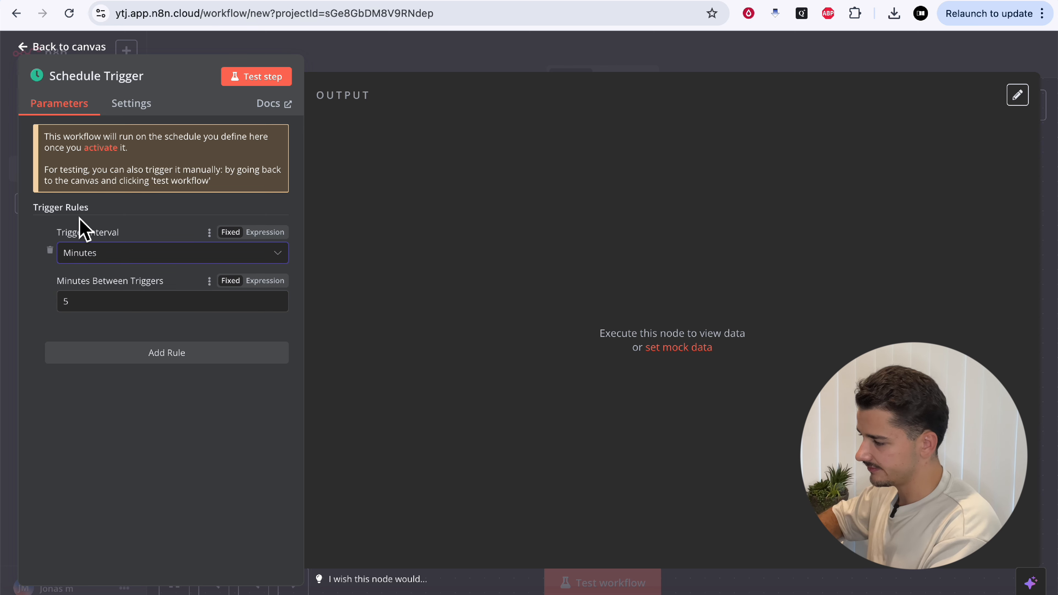
{"action": "left_click", "coordinate": [134, 260]}
{"action": "left_click", "coordinate": [119, 324]}
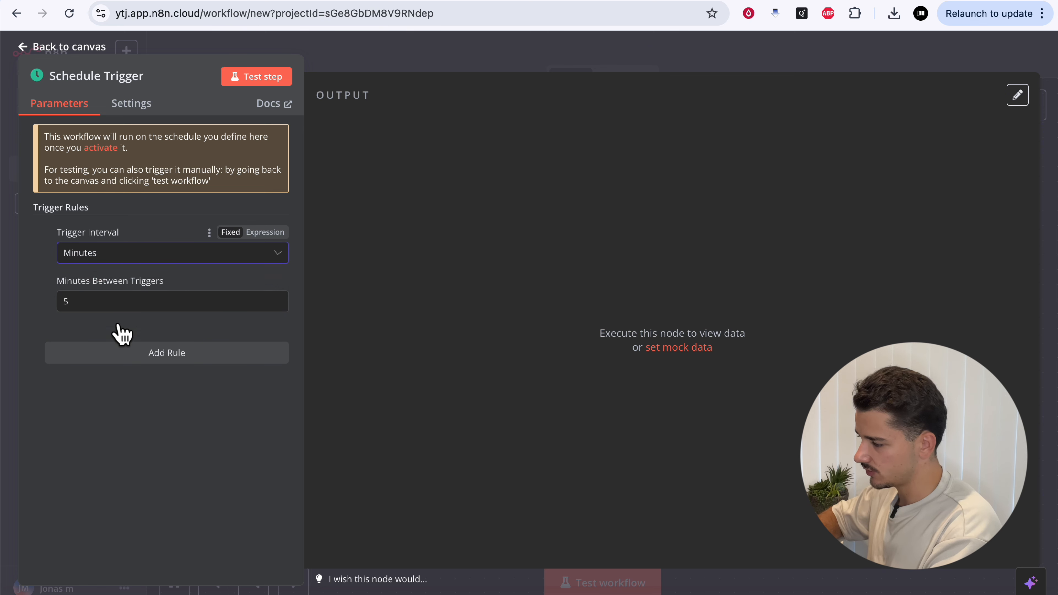
{"action": "left_click", "coordinate": [128, 308]}
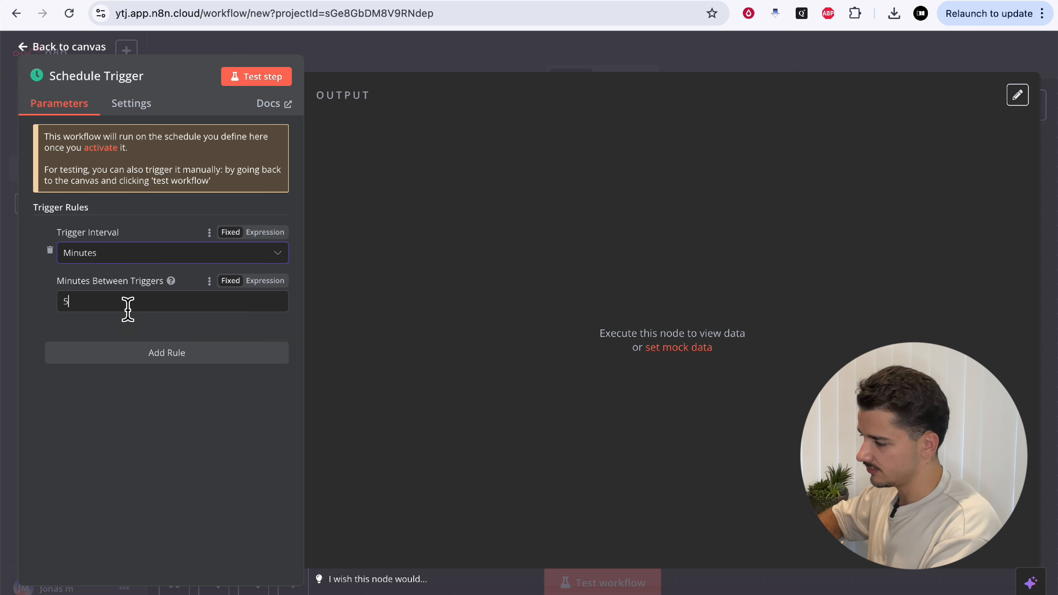
{"action": "key", "text": "BackSpace"}
{"action": "type", "text": "1"}
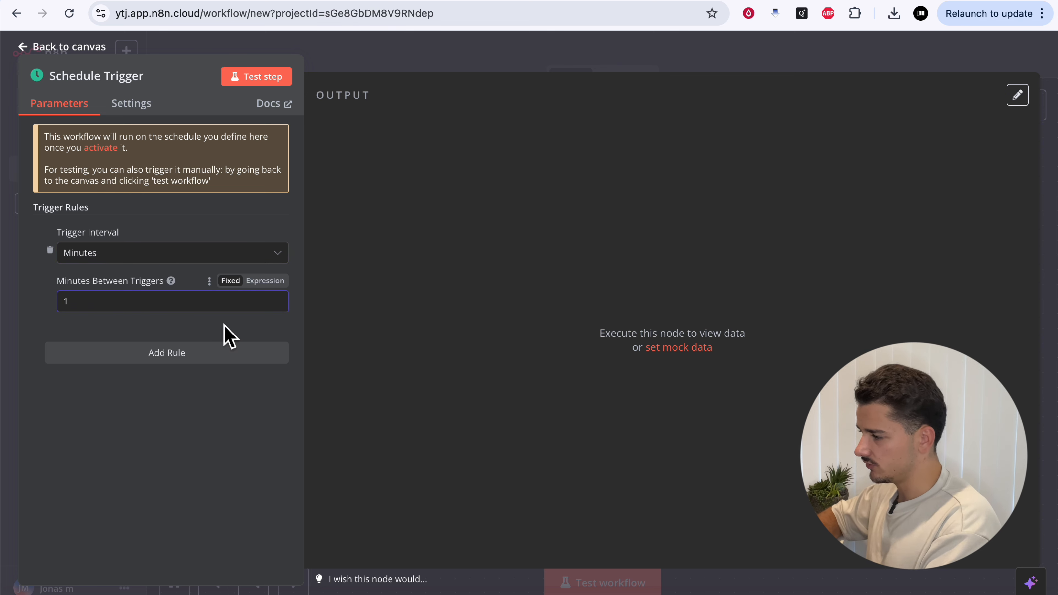
{"action": "left_click", "coordinate": [506, 68]}
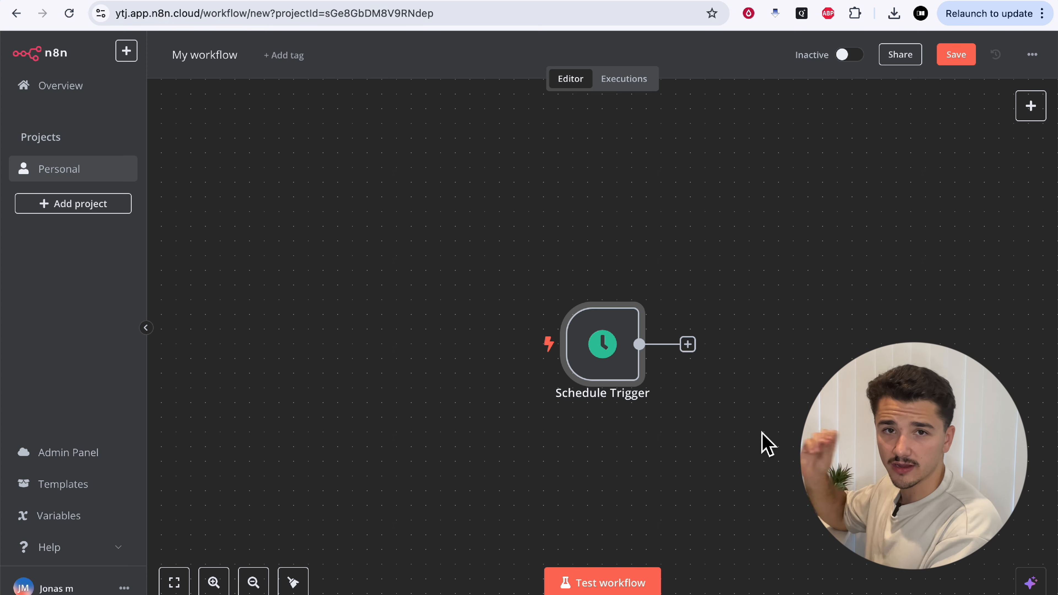
{"action": "scroll", "coordinate": [766, 443], "scroll_direction": "right", "scroll_amount": 5}
{"action": "scroll", "coordinate": [602, 337], "scroll_direction": "right", "scroll_amount": 1}
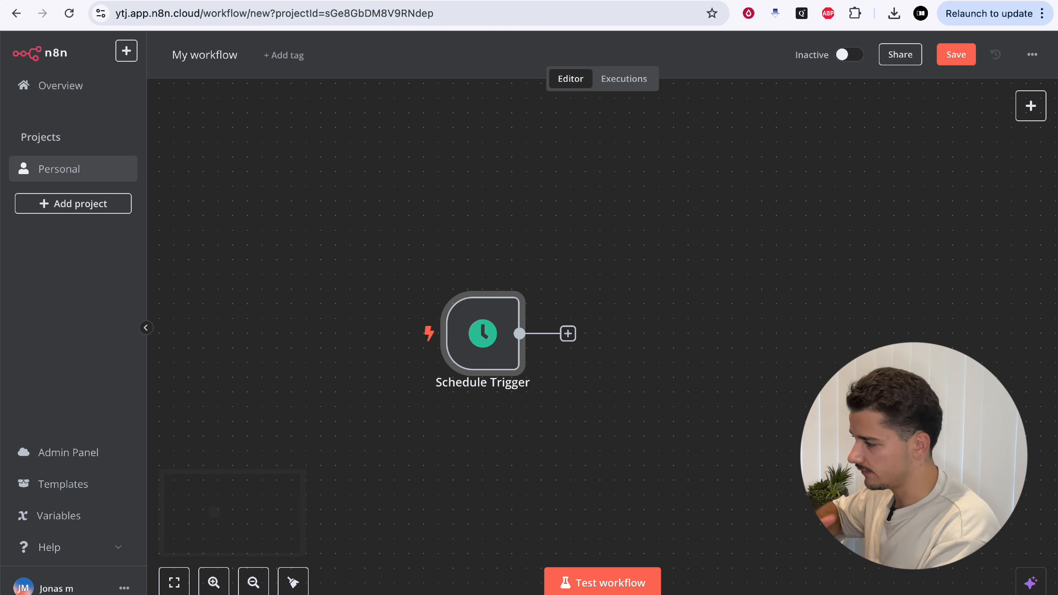
{"action": "scroll", "coordinate": [483, 333], "scroll_direction": "down", "scroll_amount": 2}
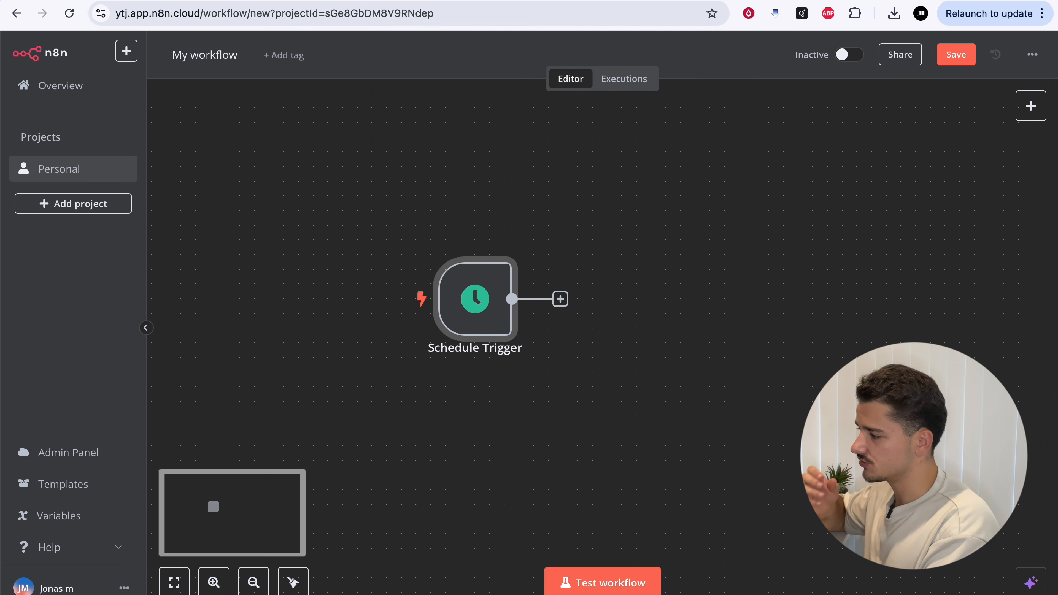
{"action": "left_click", "coordinate": [395, 1]}
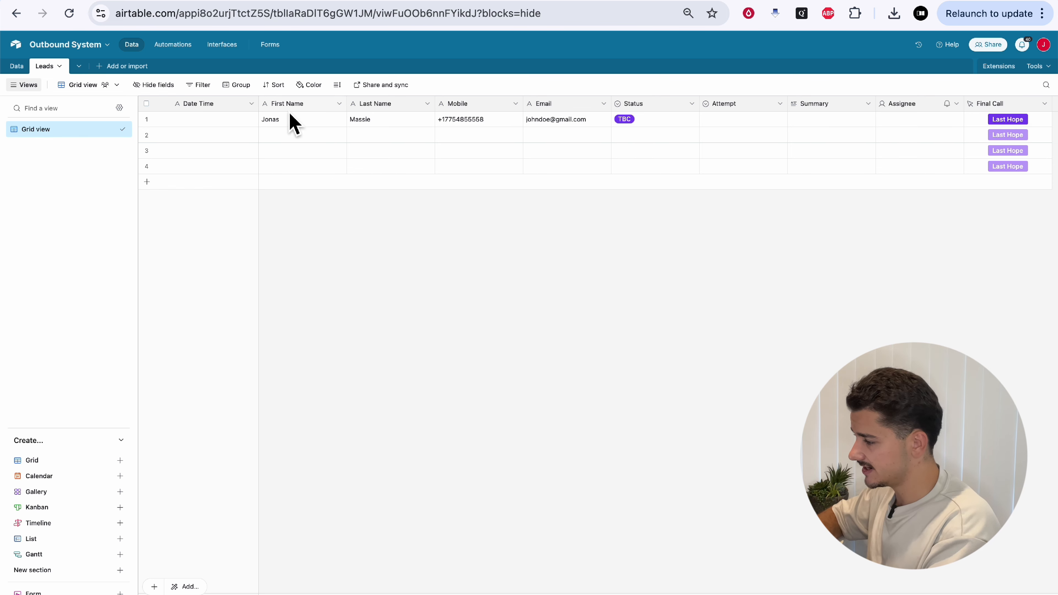
Add an Airtable 'Search records' node after the trigger and start a new Airtable credential
{"action": "key", "text": "ctrl+Tab"}
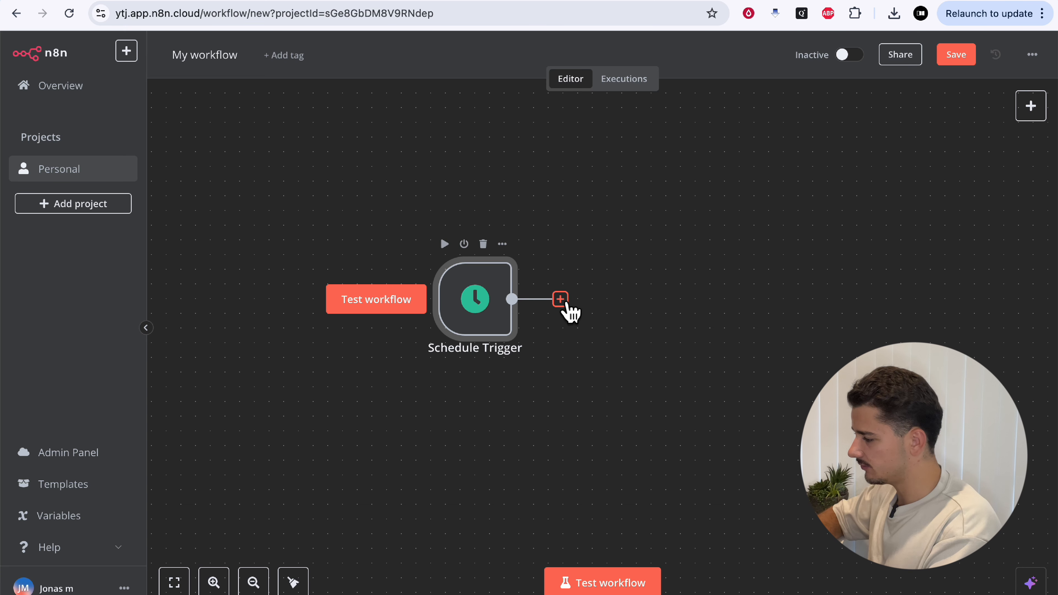
{"action": "left_click", "coordinate": [566, 303]}
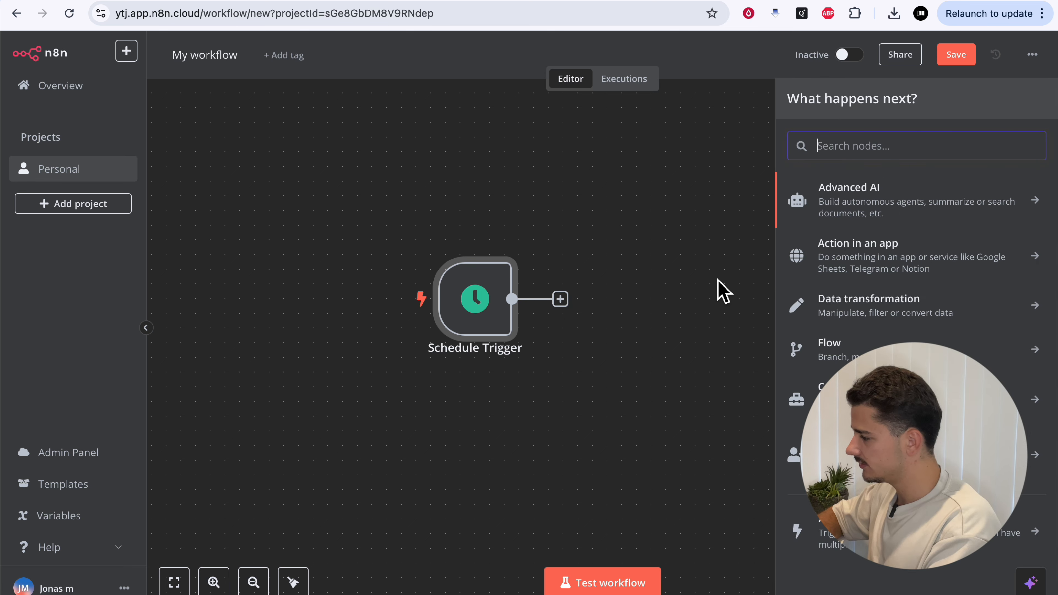
{"action": "type", "text": "airtab"}
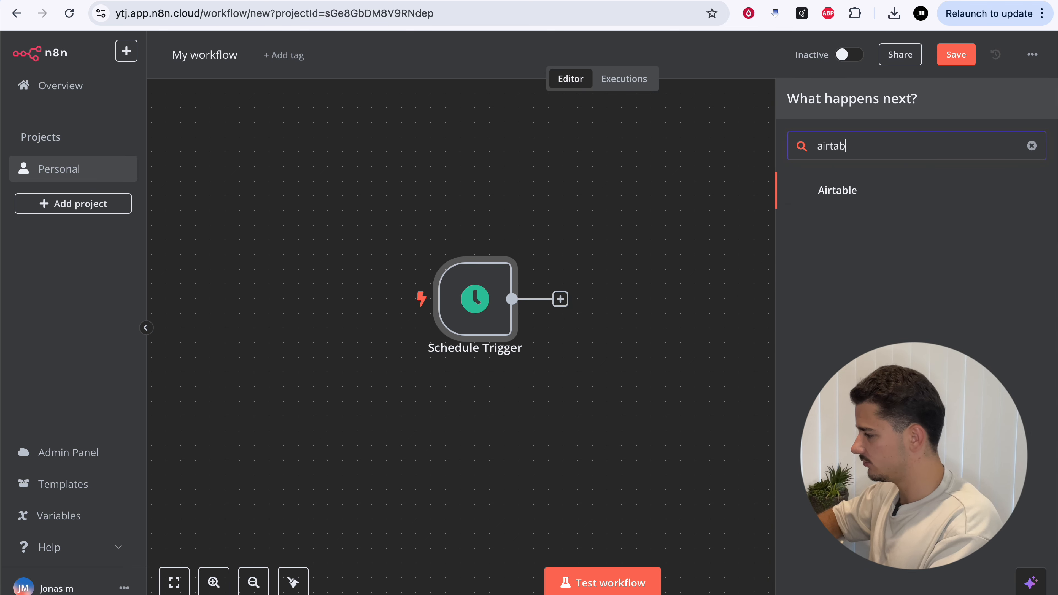
{"action": "key", "text": "Return"}
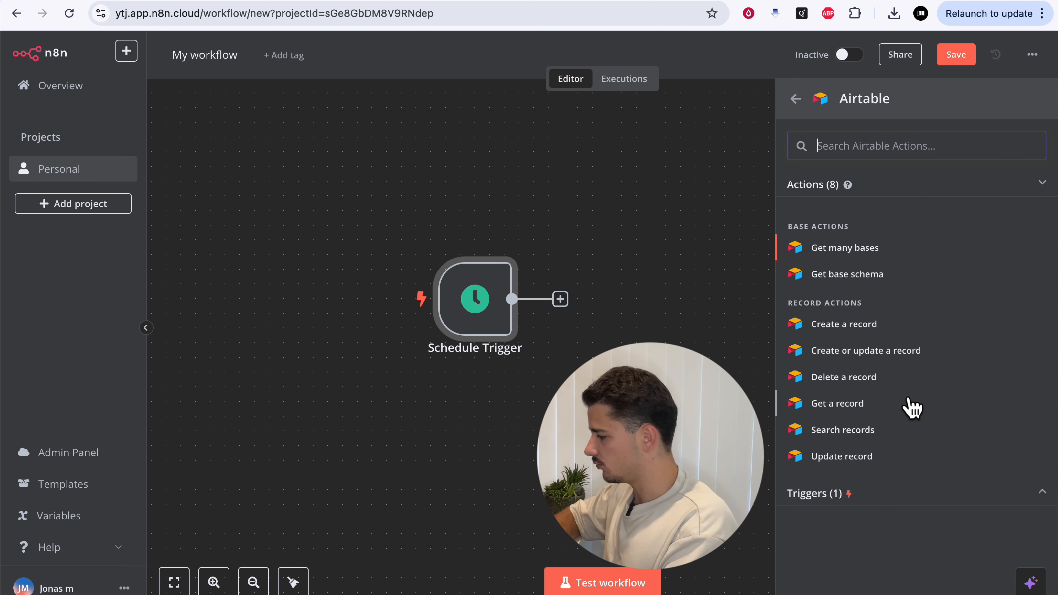
{"action": "left_click", "coordinate": [869, 436]}
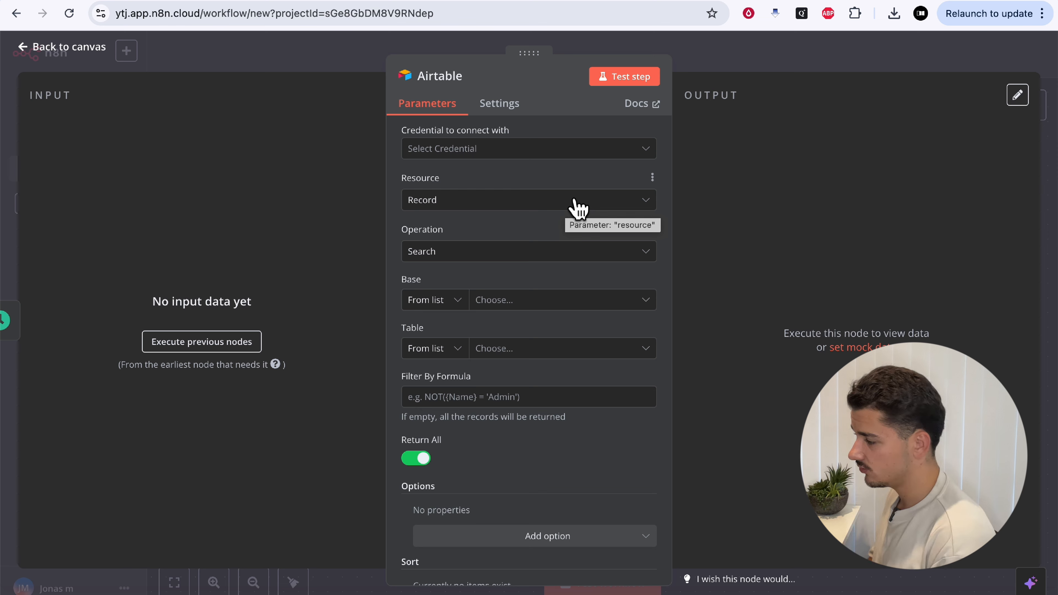
{"action": "left_click", "coordinate": [583, 155]}
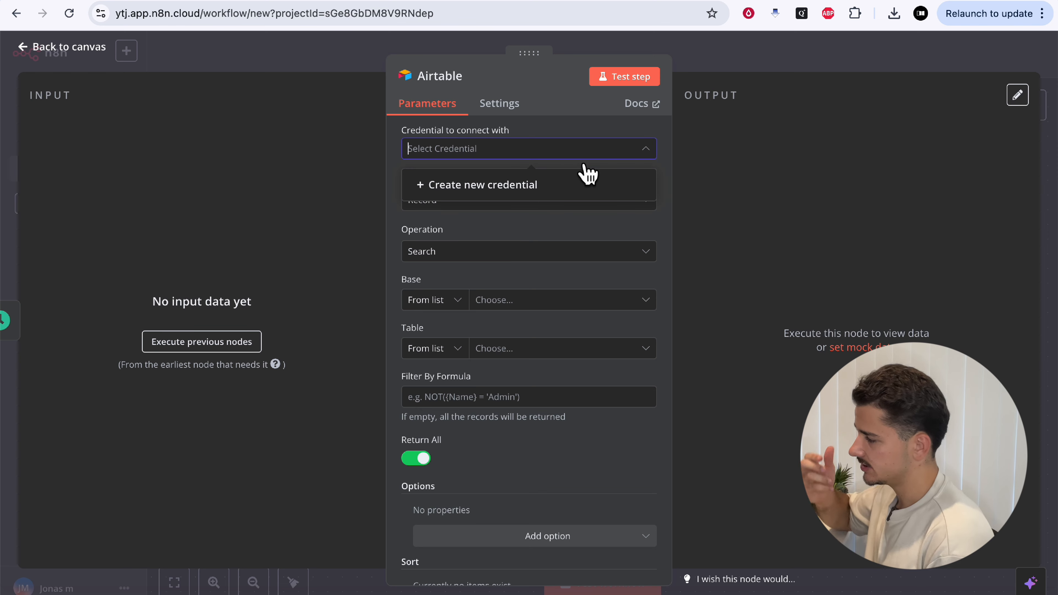
{"action": "left_click", "coordinate": [585, 177]}
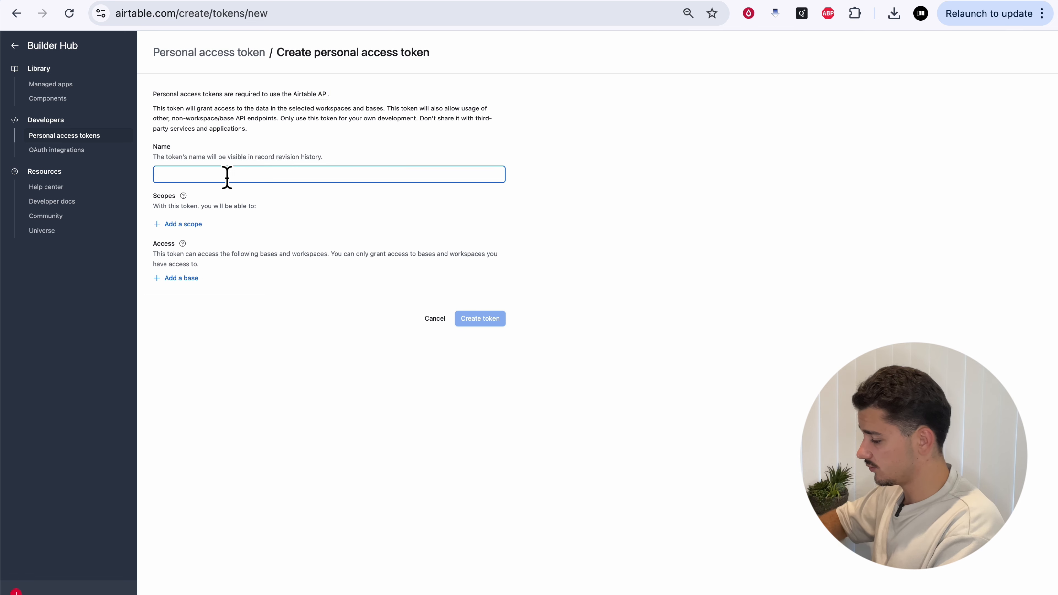
Create token N8N-AT with data.records:read, data.records:write and schema.bases:read scopes
{"action": "type", "text": "N8N-AT"}
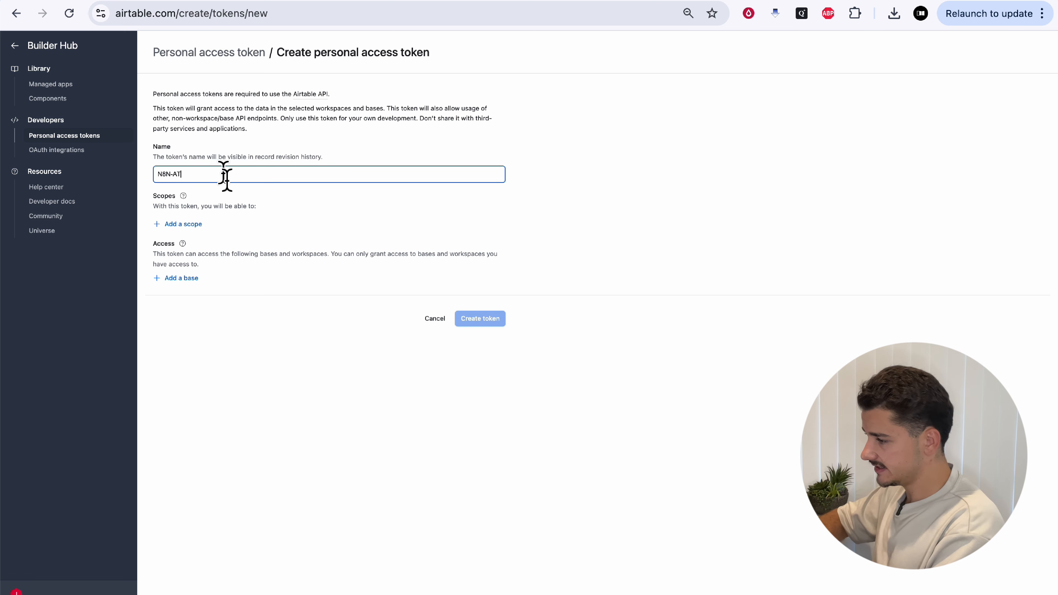
{"action": "left_click", "coordinate": [200, 225]}
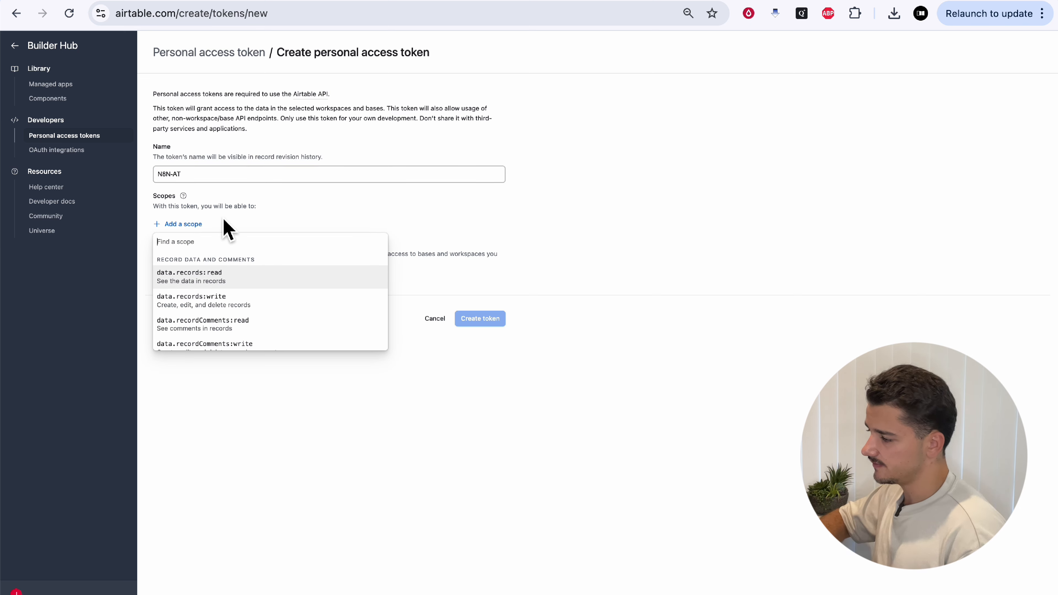
{"action": "left_click", "coordinate": [241, 280]}
{"action": "left_click", "coordinate": [245, 307]}
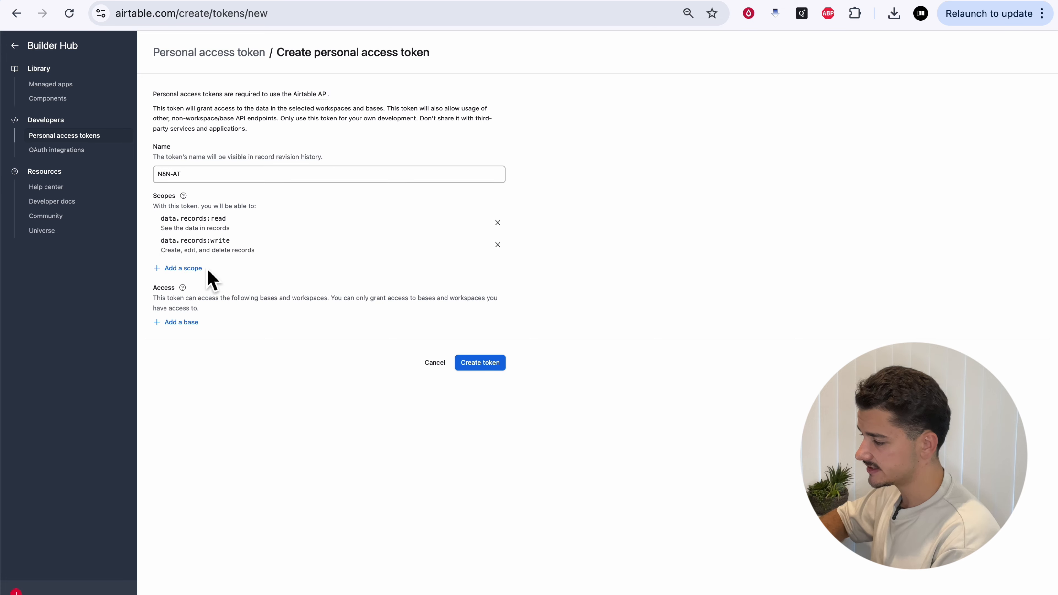
{"action": "scroll", "coordinate": [250, 387], "scroll_direction": "down", "scroll_amount": 3}
{"action": "scroll", "coordinate": [249, 375], "scroll_direction": "down", "scroll_amount": 1}
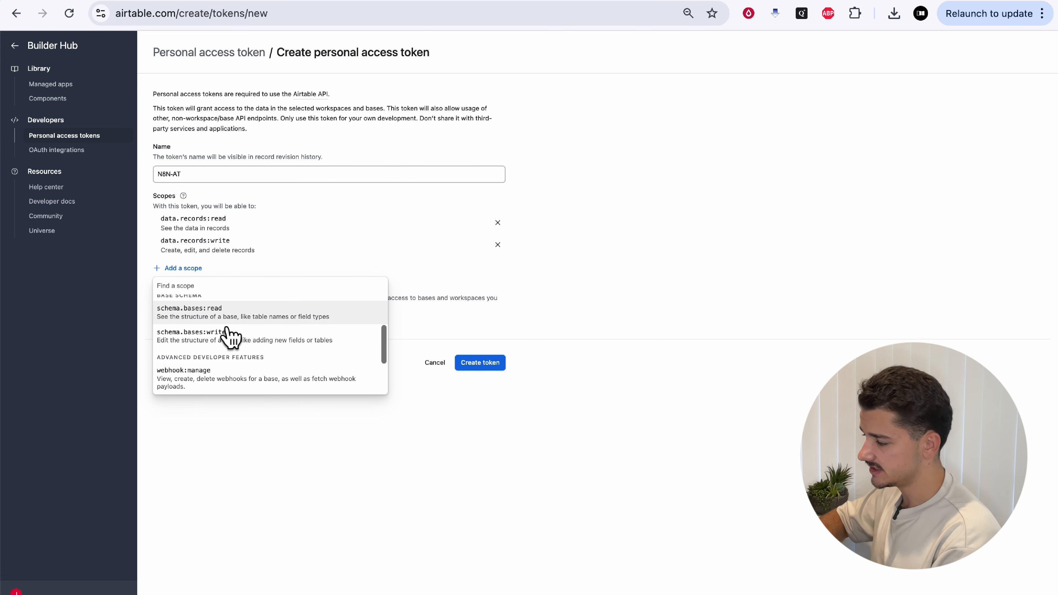
{"action": "left_click", "coordinate": [229, 325]}
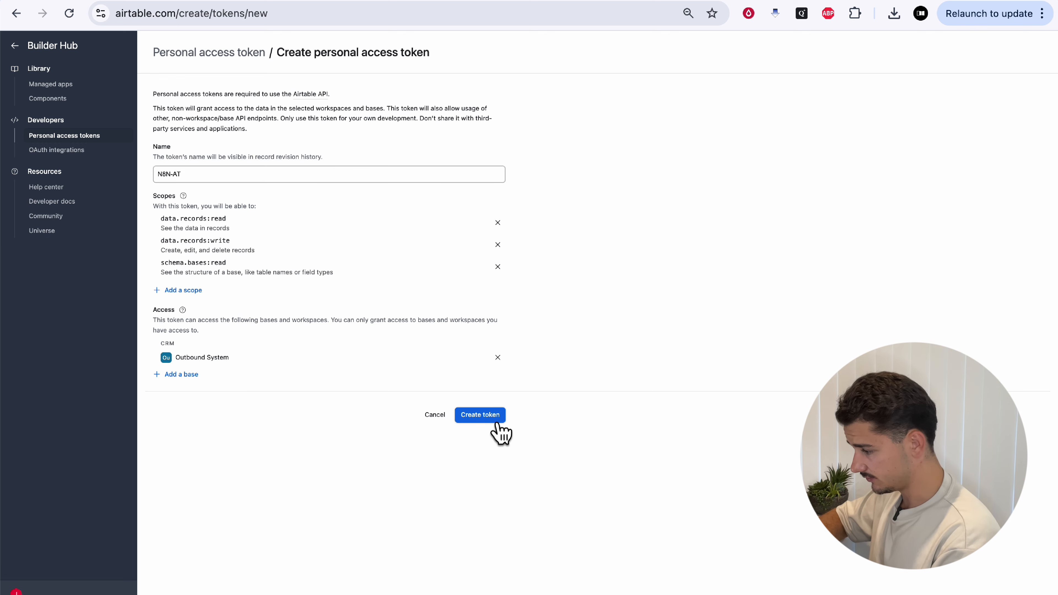
{"action": "left_click", "coordinate": [497, 420]}
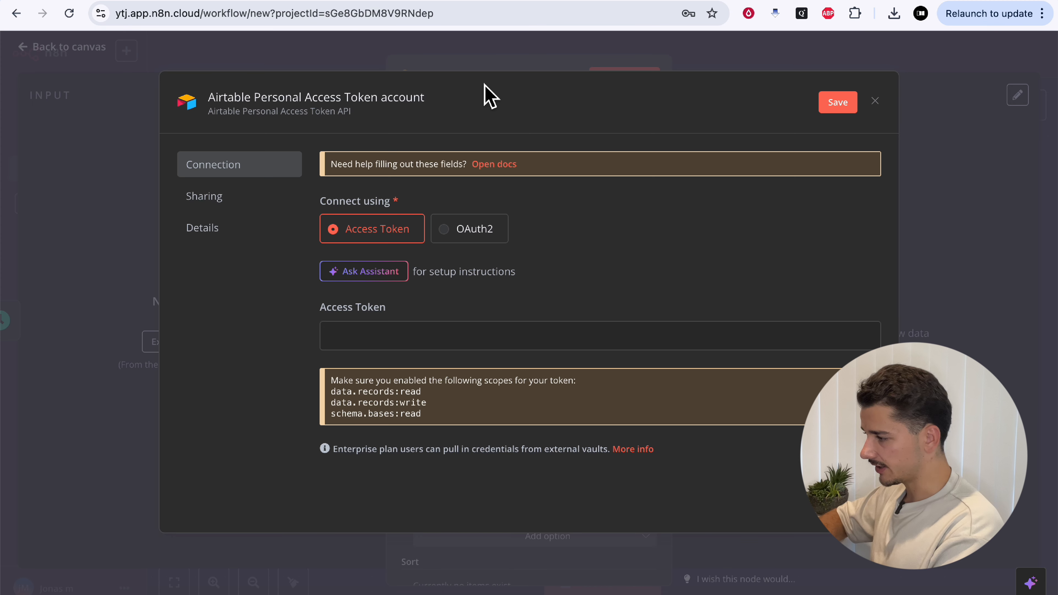
Paste the new access token into the Airtable credential and save it
{"action": "left_click", "coordinate": [398, 335]}
{"action": "key", "text": "ctrl+v"}
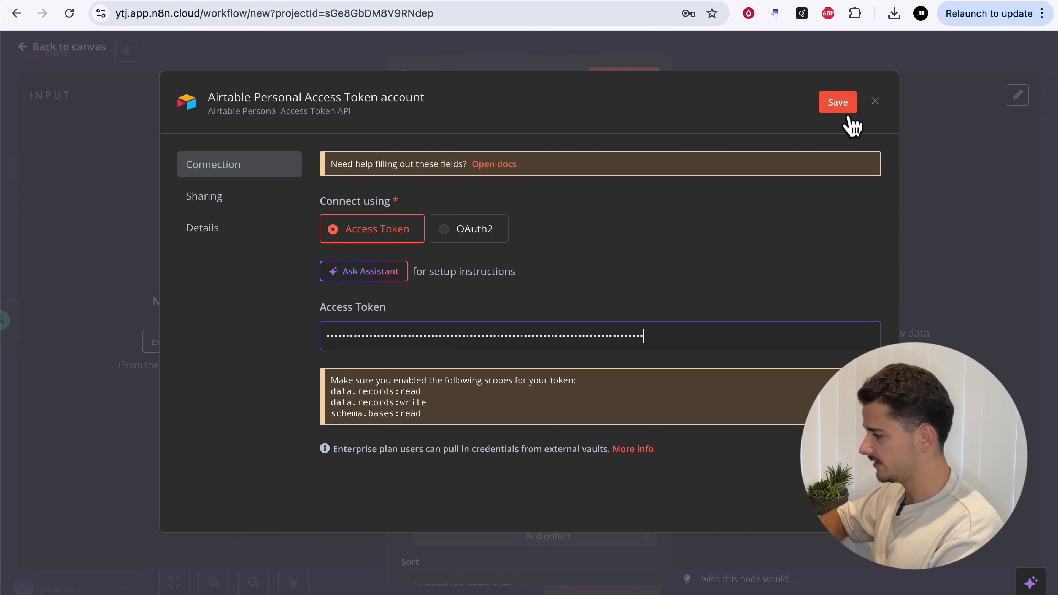
{"action": "left_click", "coordinate": [841, 105]}
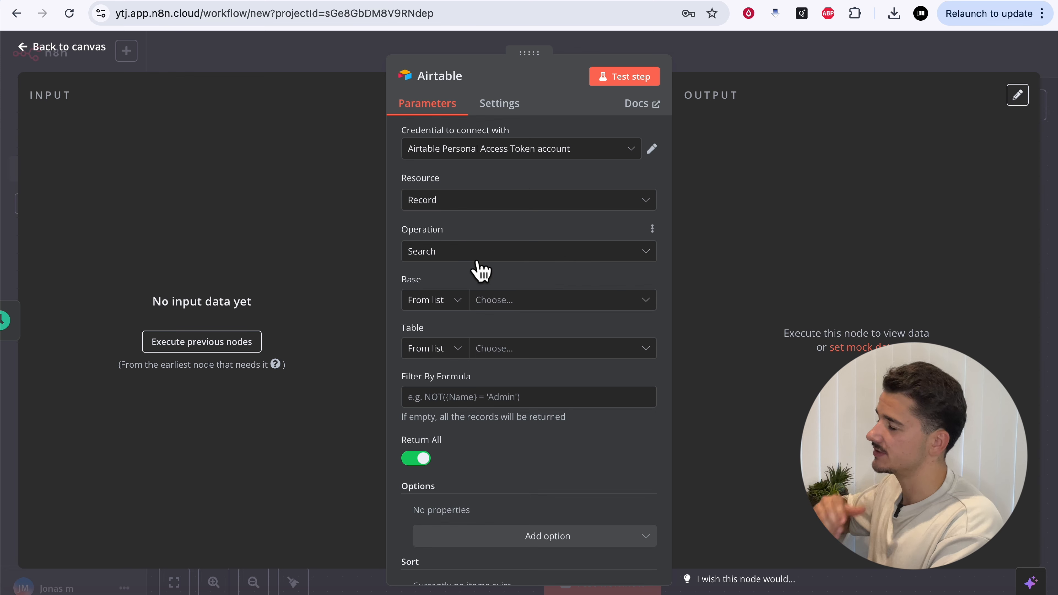
Point the Airtable node at the Outbound System base and its Leads table
{"action": "left_click", "coordinate": [497, 307]}
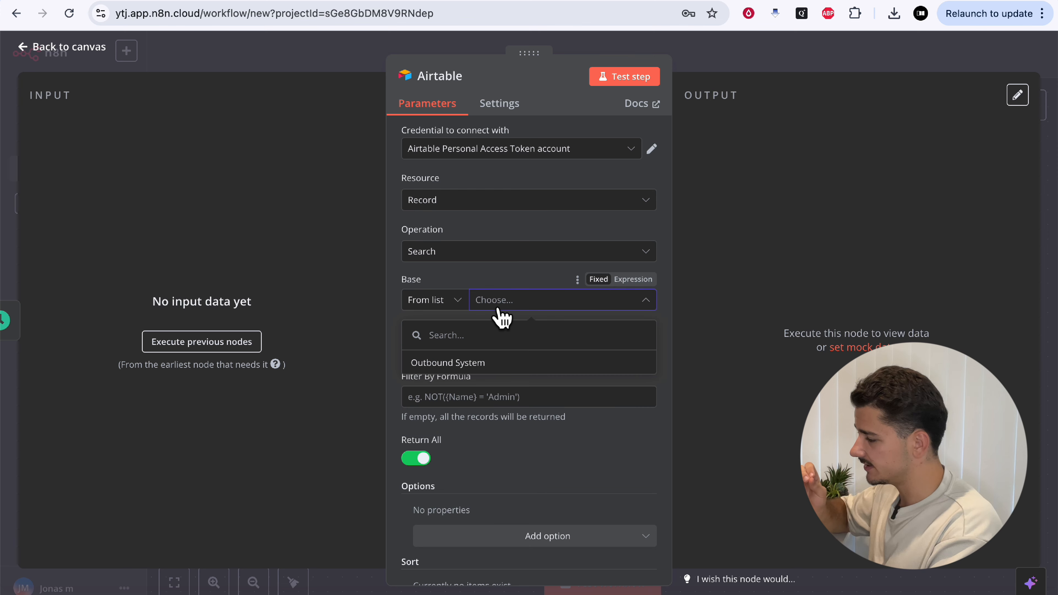
{"action": "left_click", "coordinate": [462, 366]}
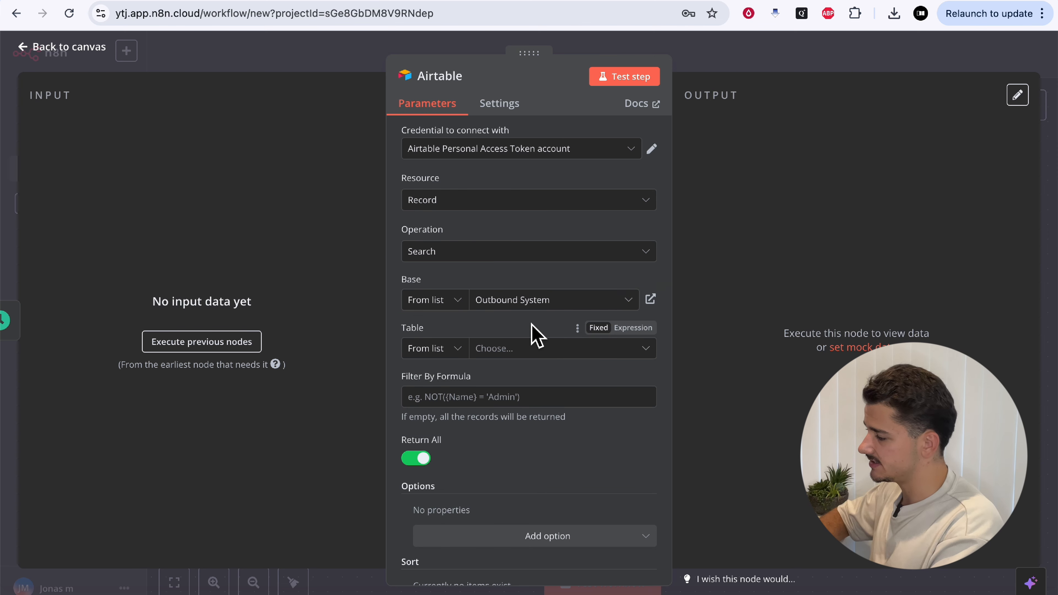
{"action": "left_click", "coordinate": [351, 3]}
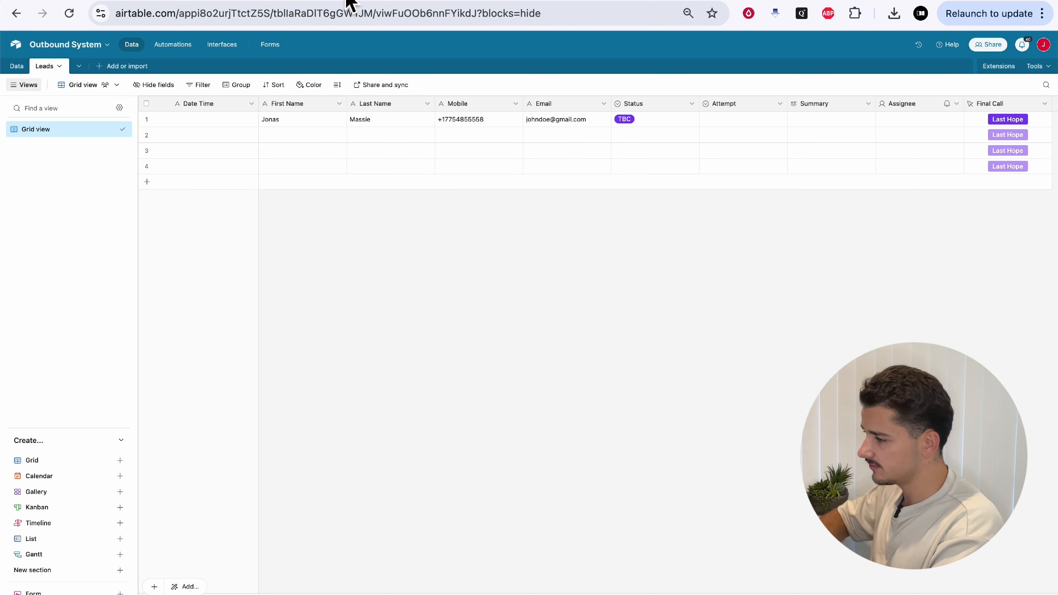
{"action": "left_click", "coordinate": [234, 4]}
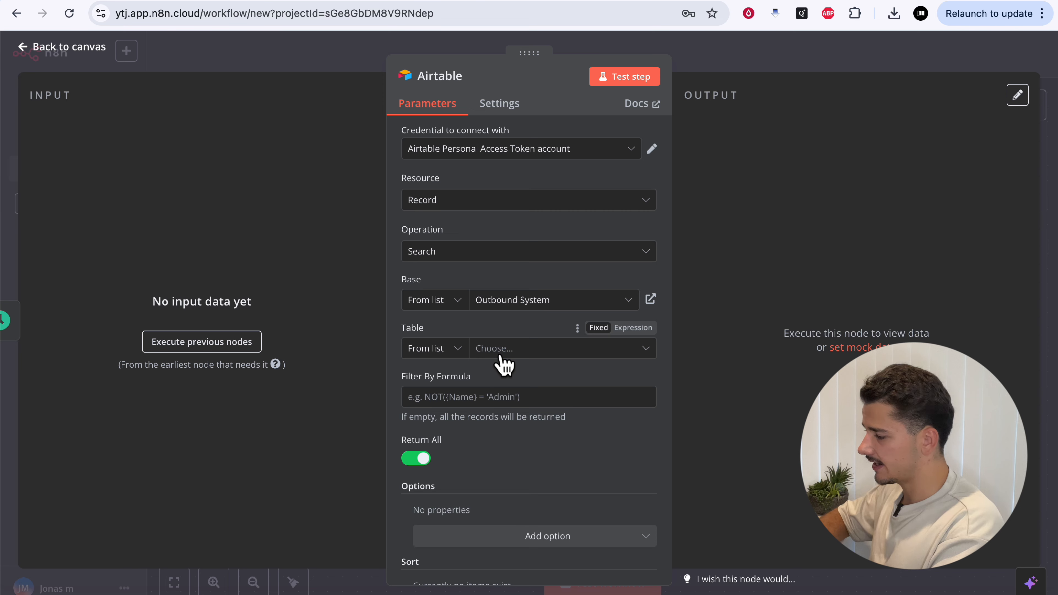
{"action": "left_click", "coordinate": [500, 354]}
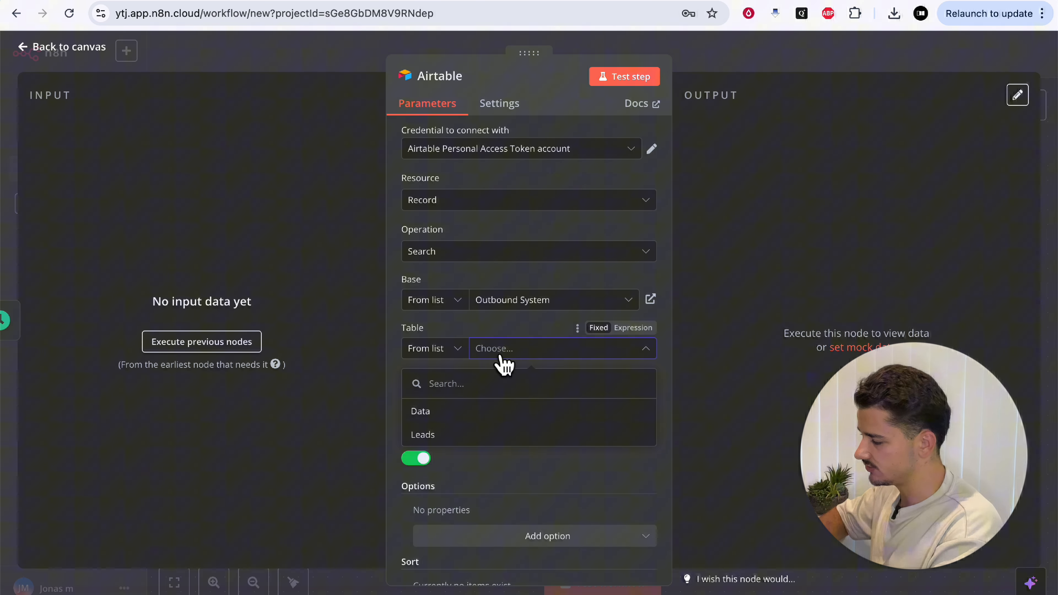
{"action": "left_click", "coordinate": [433, 436]}
Filter by {Status} = 'TBC', turn off Return All and limit results to 10
{"action": "scroll", "coordinate": [503, 385], "scroll_direction": "down", "scroll_amount": 2}
{"action": "left_click", "coordinate": [457, 342]}
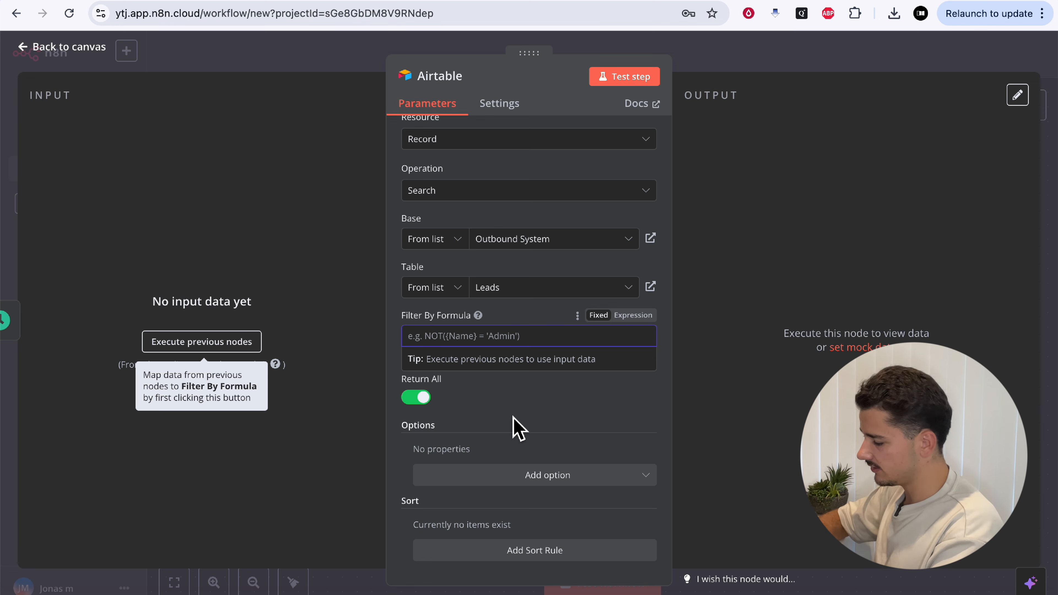
{"action": "type", "text": "({Status} = 'TBC"}
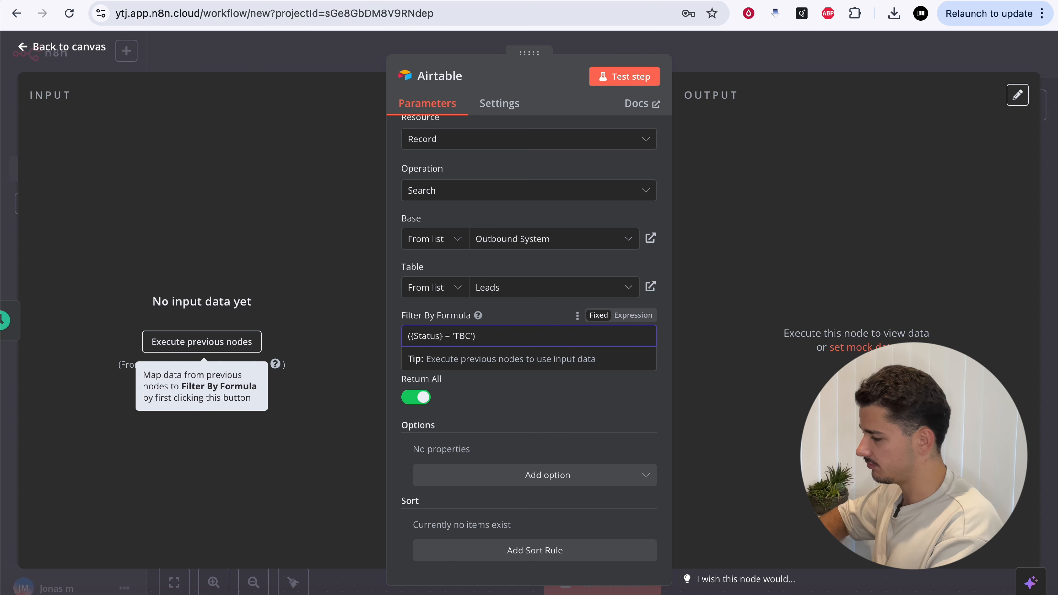
{"action": "left_click", "coordinate": [505, 415]}
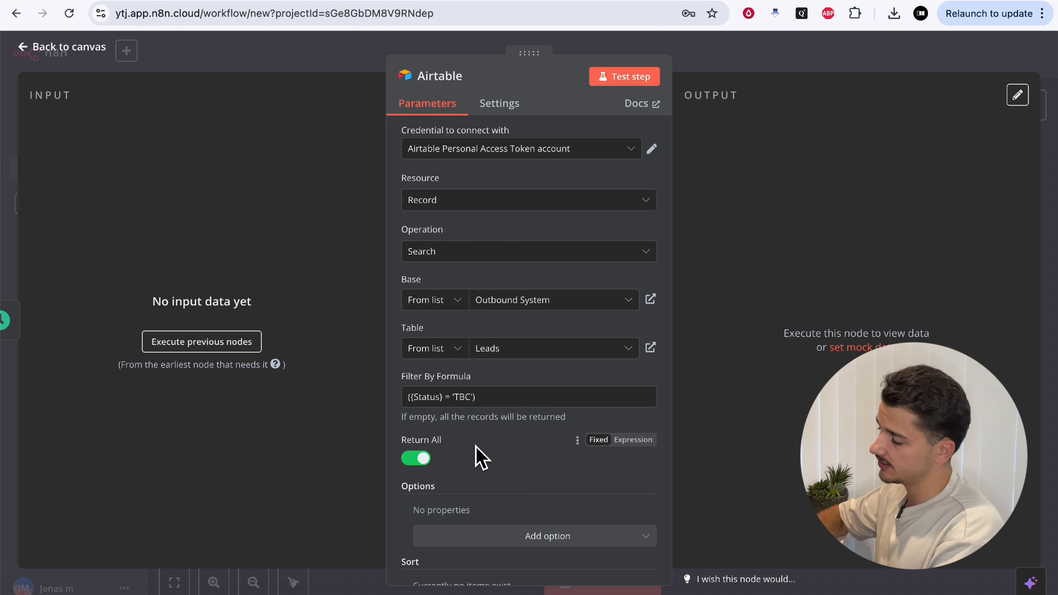
{"action": "left_click", "coordinate": [421, 459]}
{"action": "scroll", "coordinate": [529, 479], "scroll_direction": "down", "scroll_amount": 2}
{"action": "left_click", "coordinate": [469, 431]}
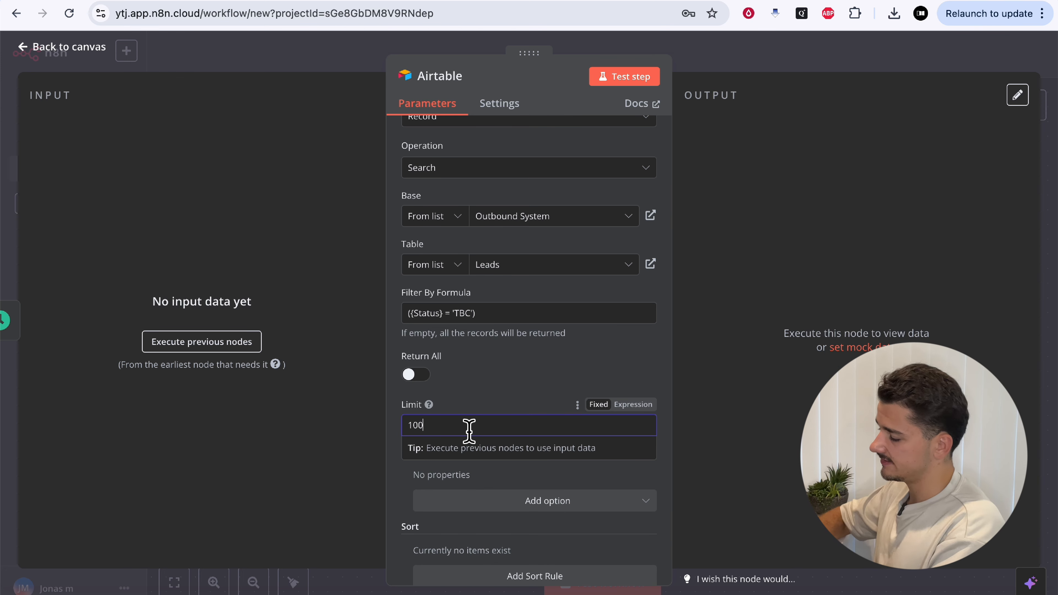
{"action": "left_click", "coordinate": [500, 395]}
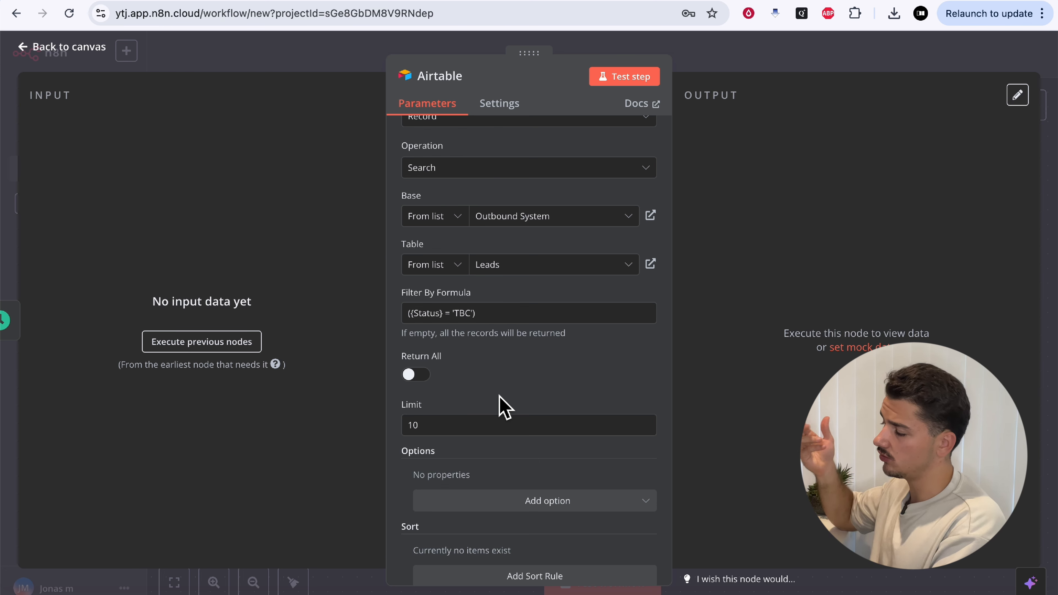
{"action": "scroll", "coordinate": [503, 407], "scroll_direction": "down", "scroll_amount": 1}
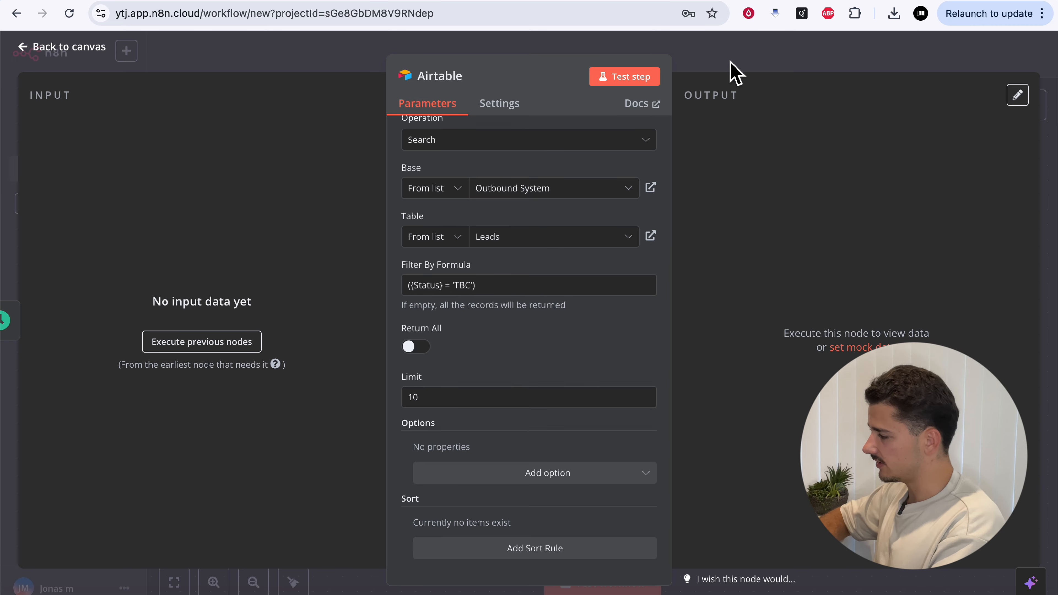
{"action": "left_click", "coordinate": [727, 69]}
{"action": "scroll", "coordinate": [533, 326], "scroll_direction": "right", "scroll_amount": 2}
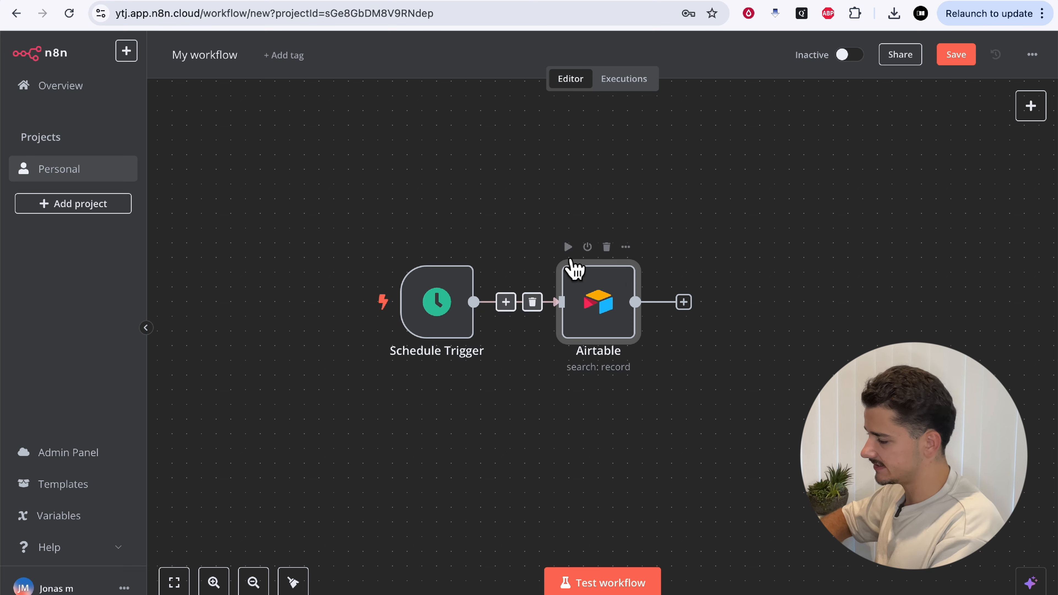
Test-run the workflow and check the Airtable output schema shows the one TBC lead
{"action": "left_click", "coordinate": [612, 579]}
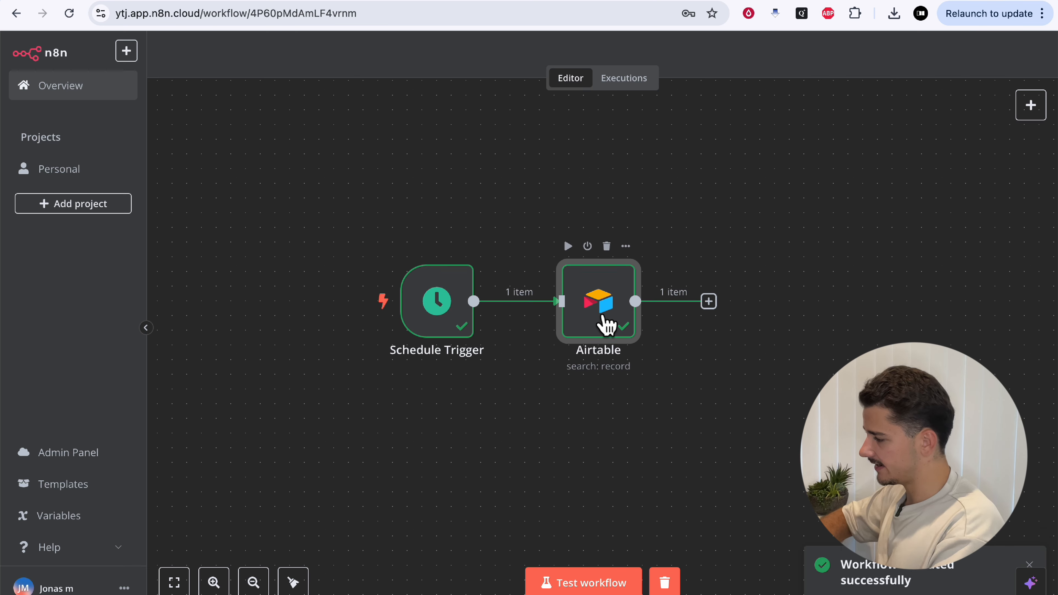
{"action": "double_click", "coordinate": [604, 326]}
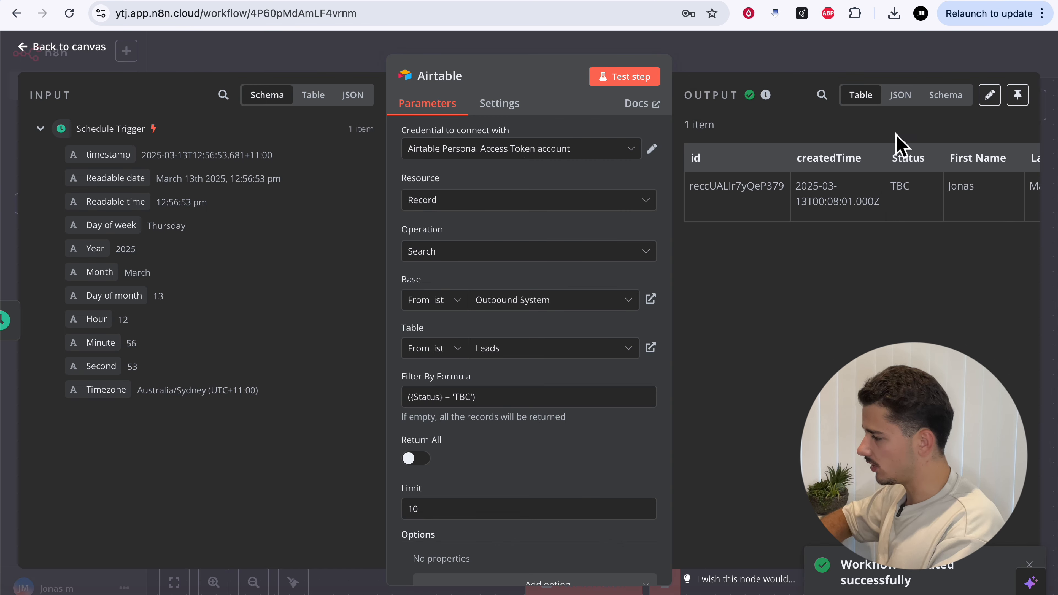
{"action": "left_click", "coordinate": [947, 96]}
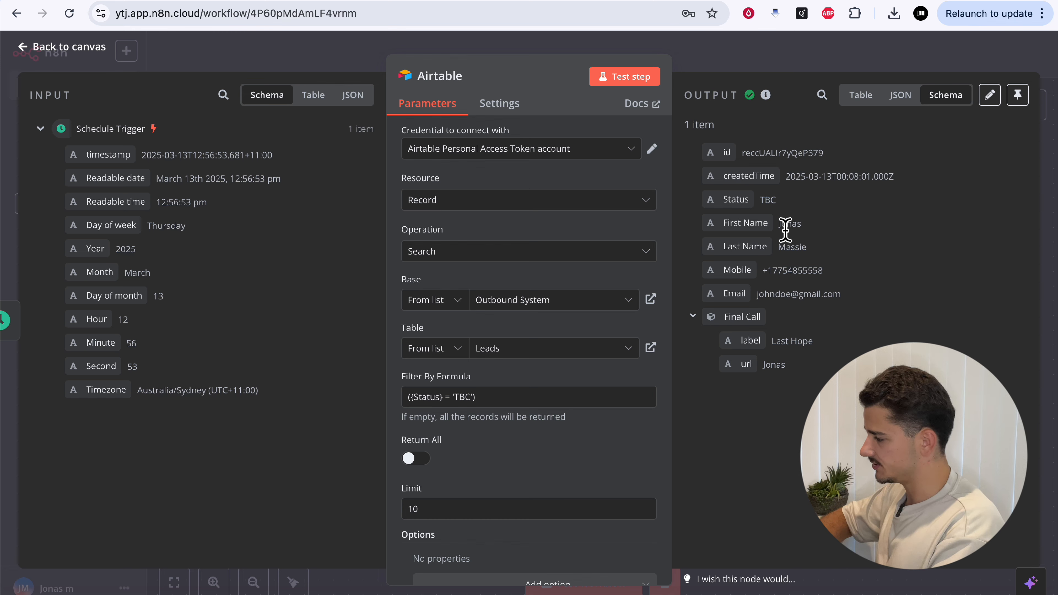
{"action": "left_click_drag", "start_coordinate": [781, 223], "coordinate": [837, 288]}
{"action": "left_click", "coordinate": [838, 288]}
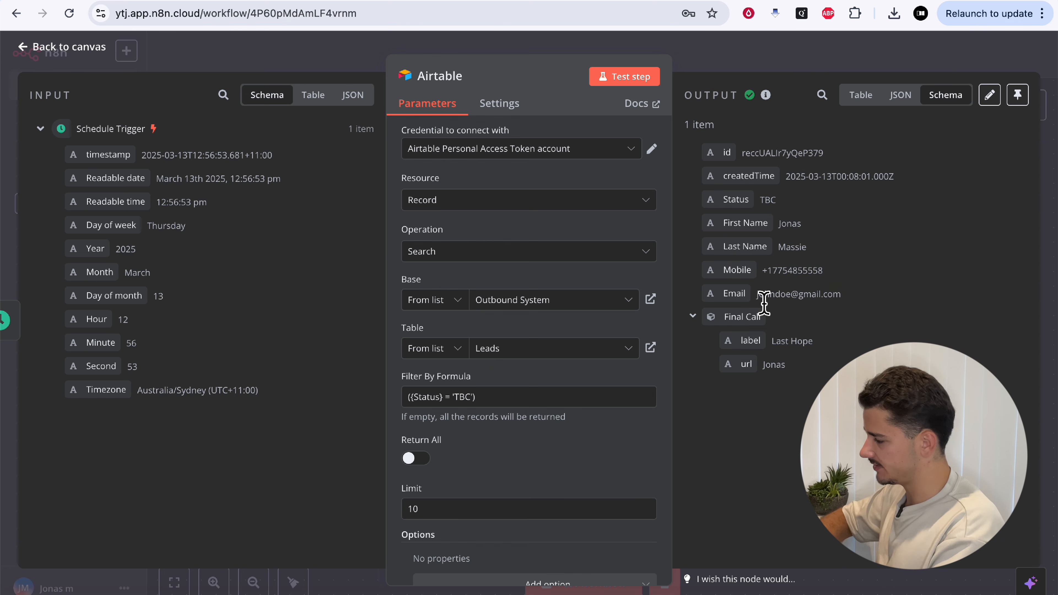
{"action": "double_click", "coordinate": [785, 224]}
{"action": "left_click_drag", "start_coordinate": [766, 277], "coordinate": [933, 286]}
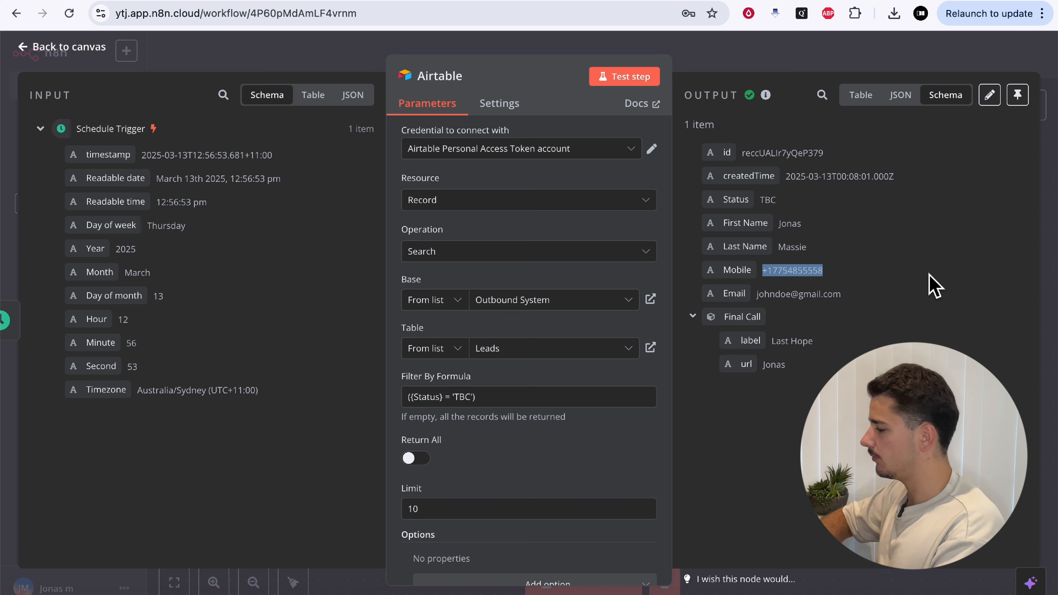
{"action": "key", "text": "Escape"}
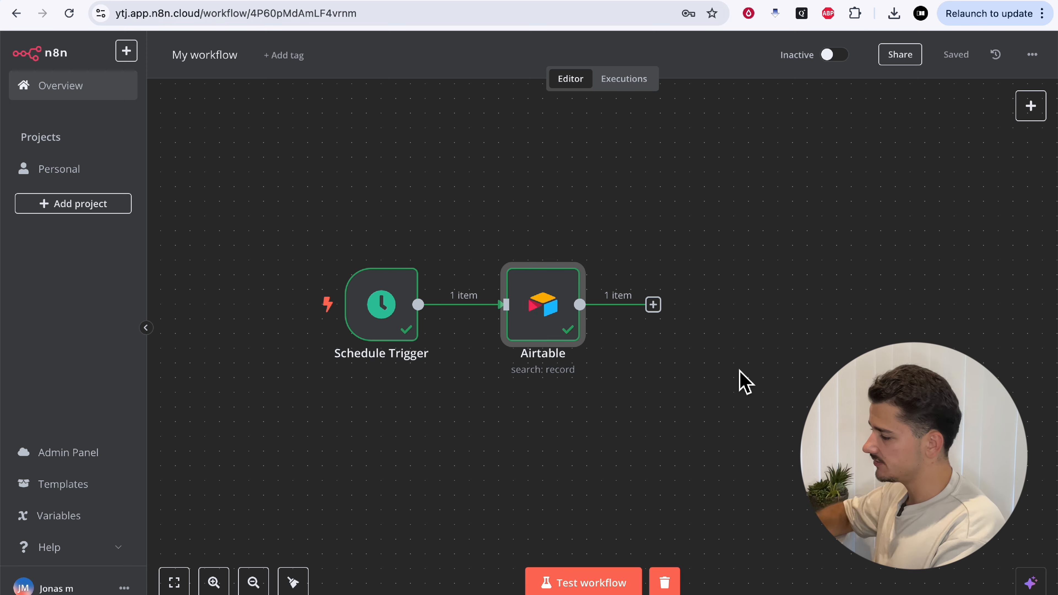
Add an Edit Fields node after Airtable with an ID field mapped from the record id
{"action": "left_click", "coordinate": [653, 305]}
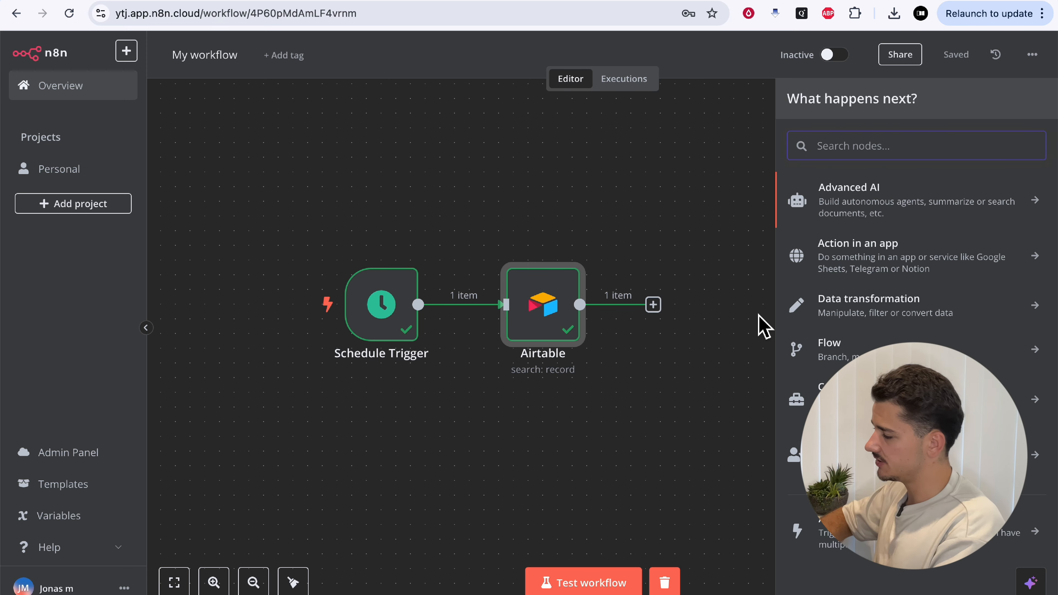
{"action": "left_click", "coordinate": [866, 321]}
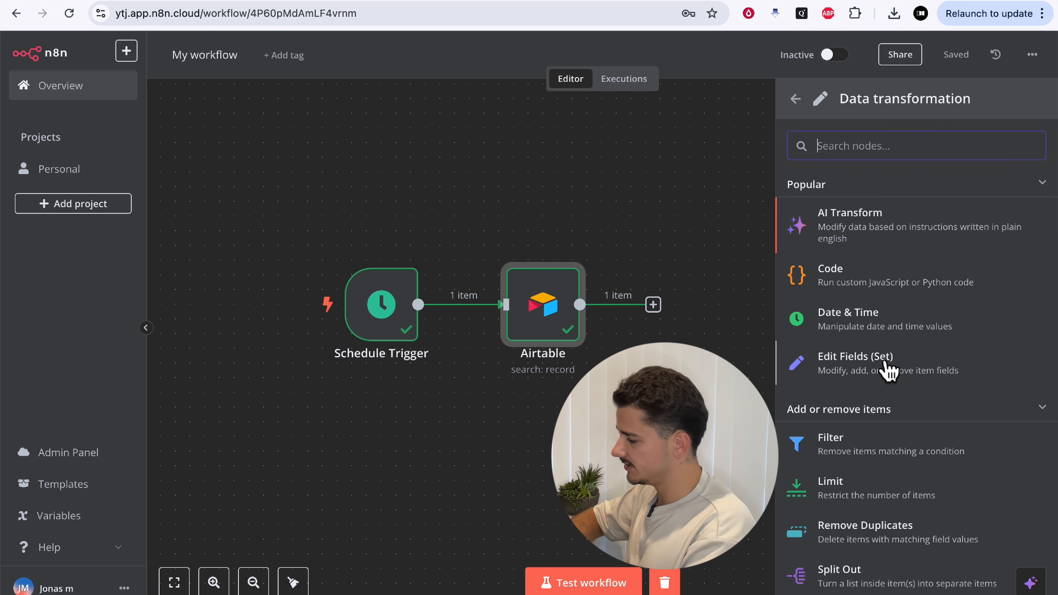
{"action": "left_click", "coordinate": [879, 367]}
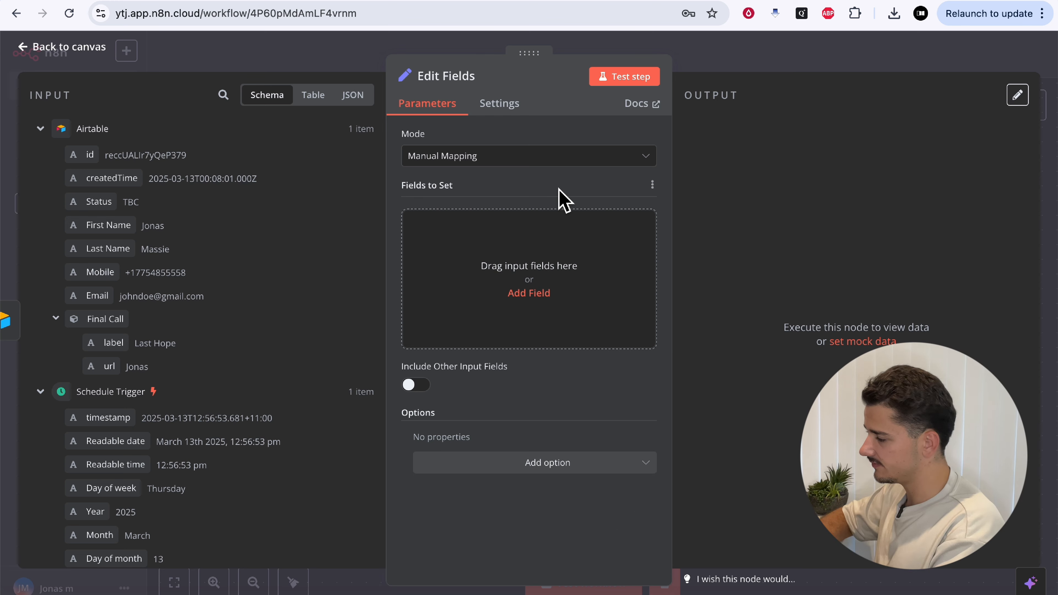
{"action": "left_click", "coordinate": [541, 297]}
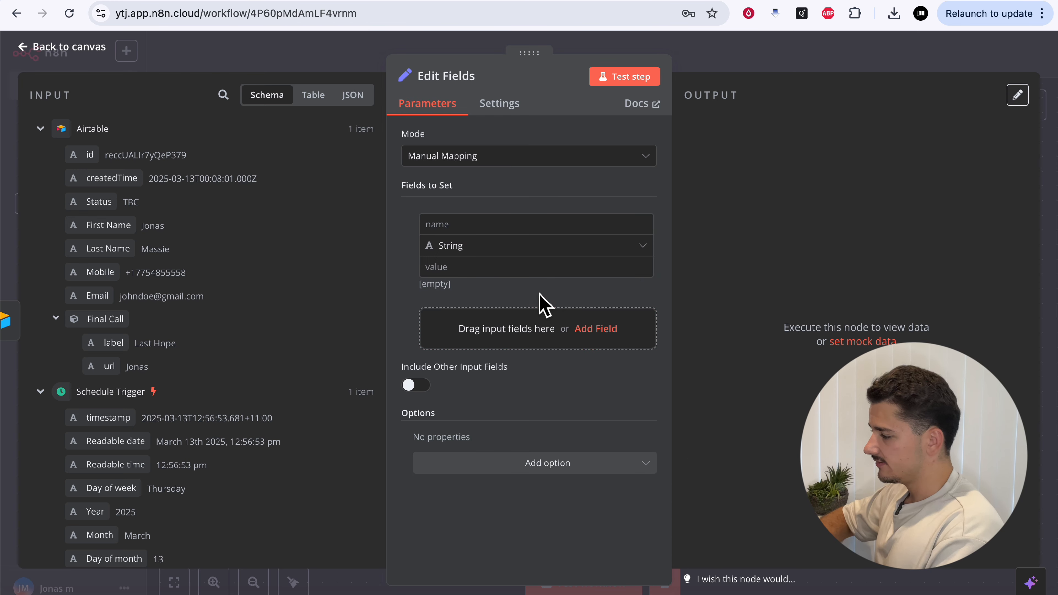
{"action": "left_click", "coordinate": [503, 227]}
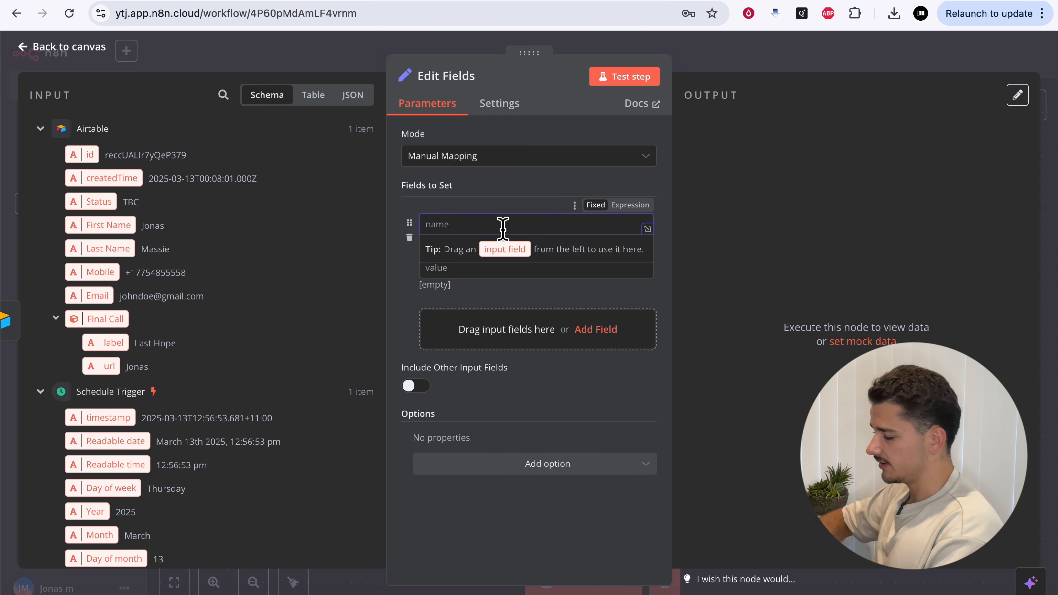
{"action": "left_click", "coordinate": [493, 298]}
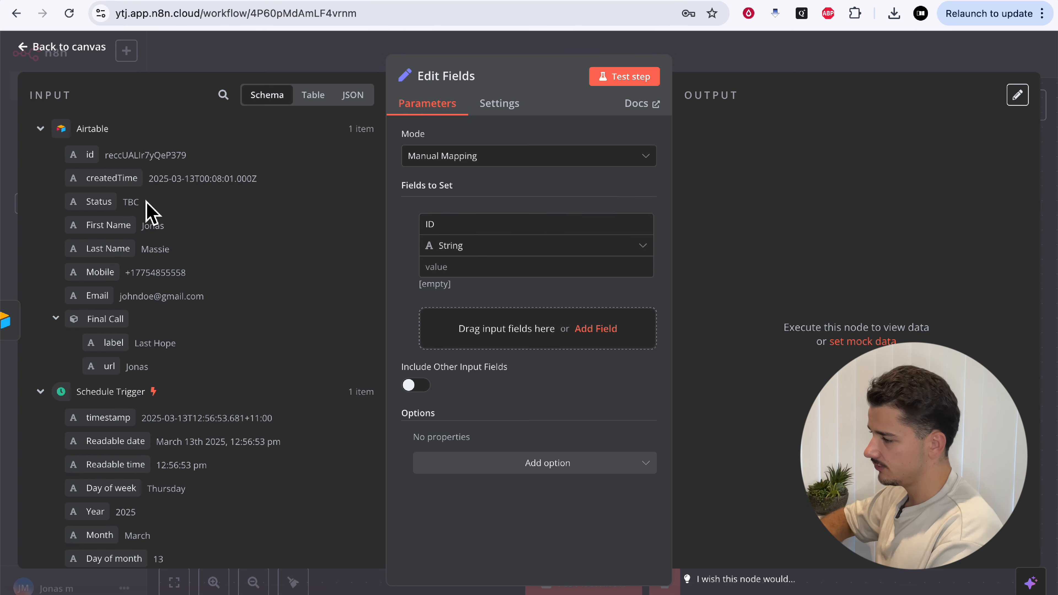
{"action": "left_click_drag", "start_coordinate": [89, 161], "coordinate": [460, 269]}
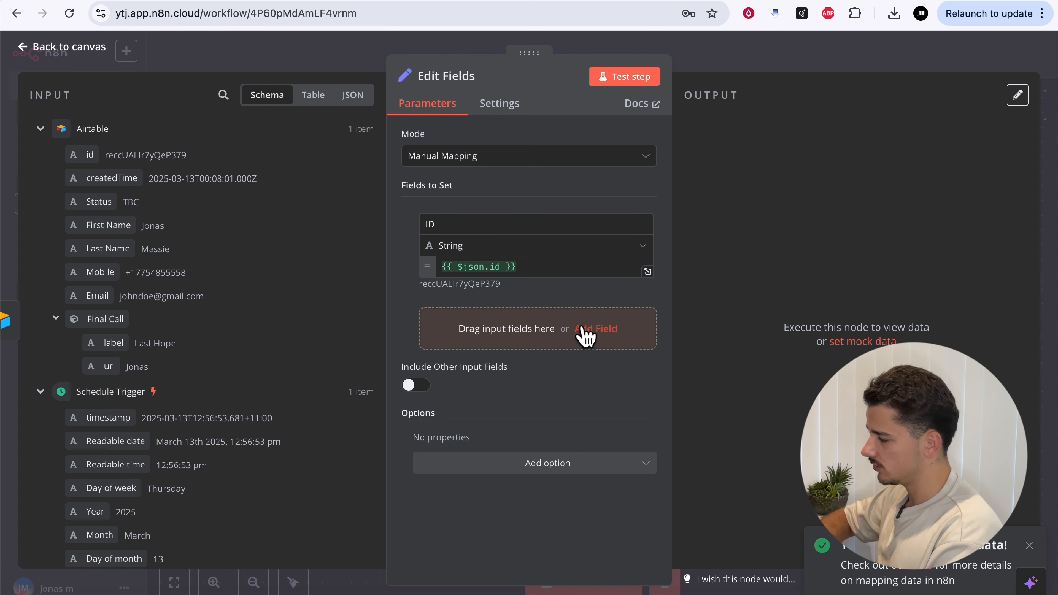
Add First Name and Mobile fields mapped from the Airtable record
{"action": "left_click", "coordinate": [609, 339]}
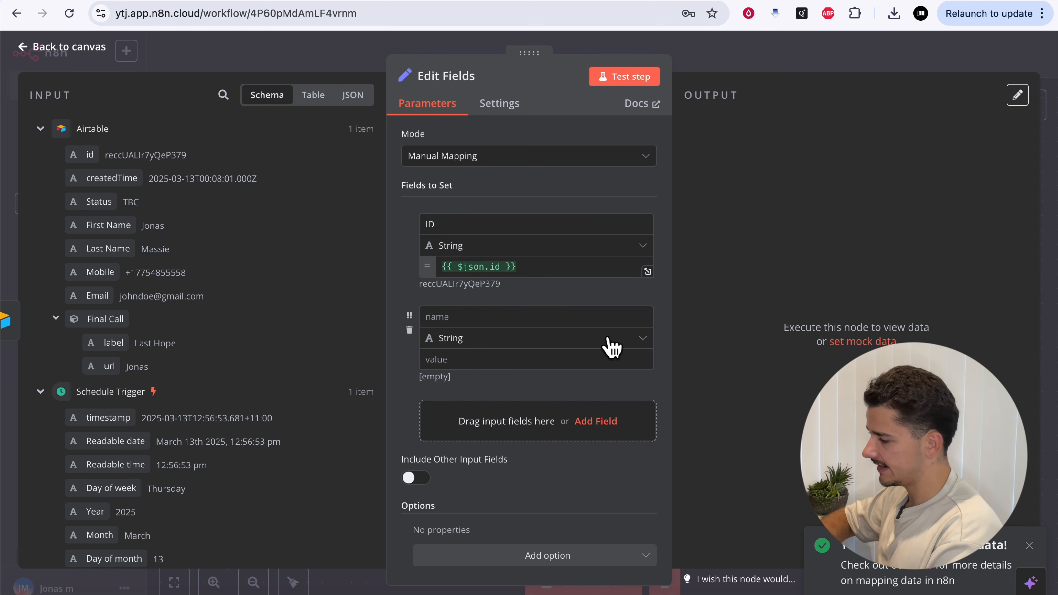
{"action": "left_click", "coordinate": [536, 318]}
{"action": "type", "text": "First Name"}
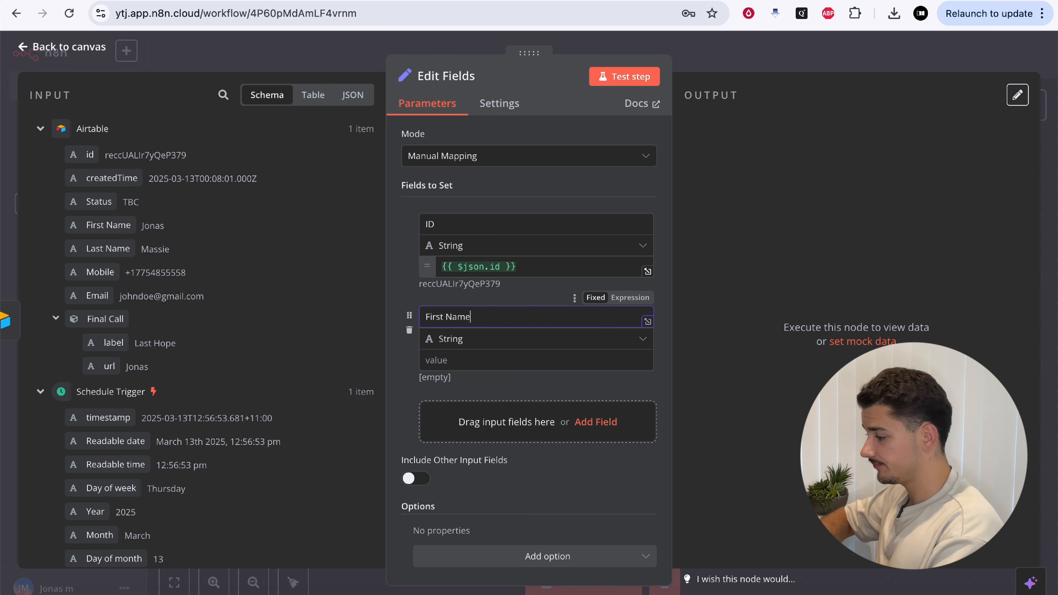
{"action": "left_click", "coordinate": [485, 360]}
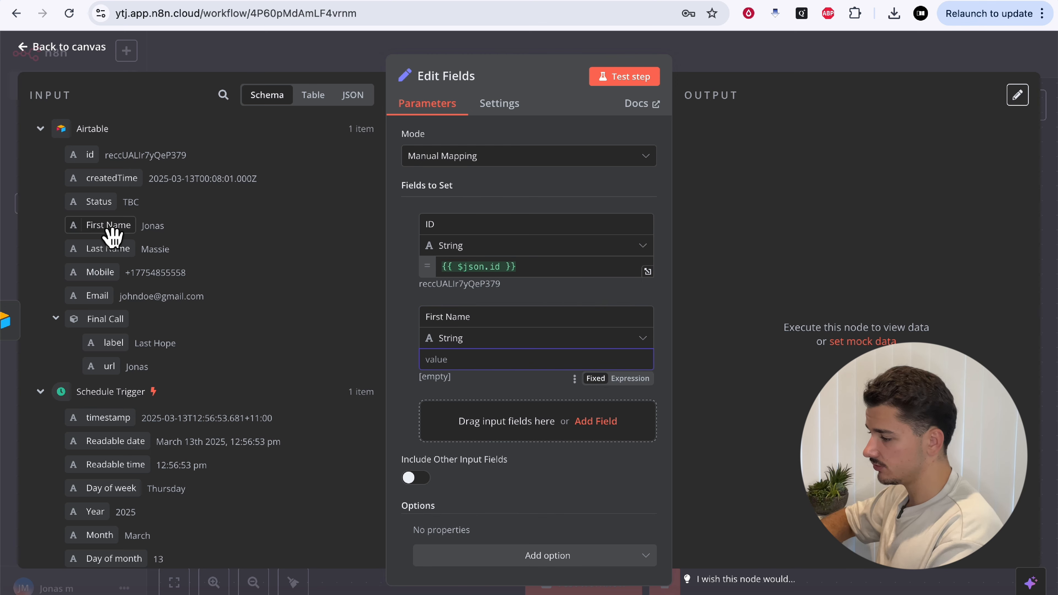
{"action": "left_click_drag", "start_coordinate": [108, 230], "coordinate": [442, 363]}
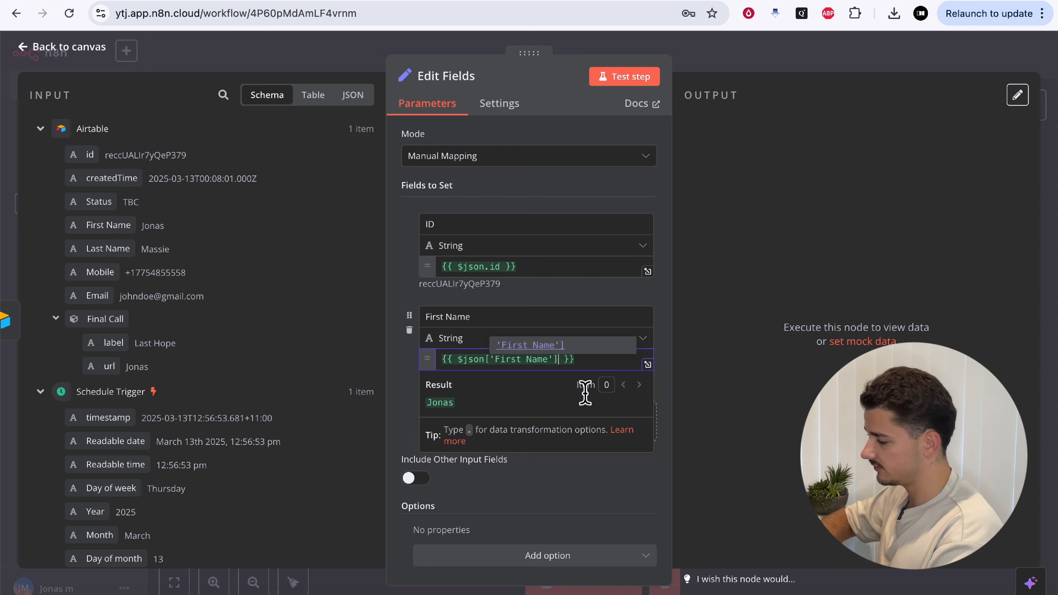
{"action": "left_click", "coordinate": [614, 432]}
{"action": "scroll", "coordinate": [489, 420], "scroll_direction": "down", "scroll_amount": 1}
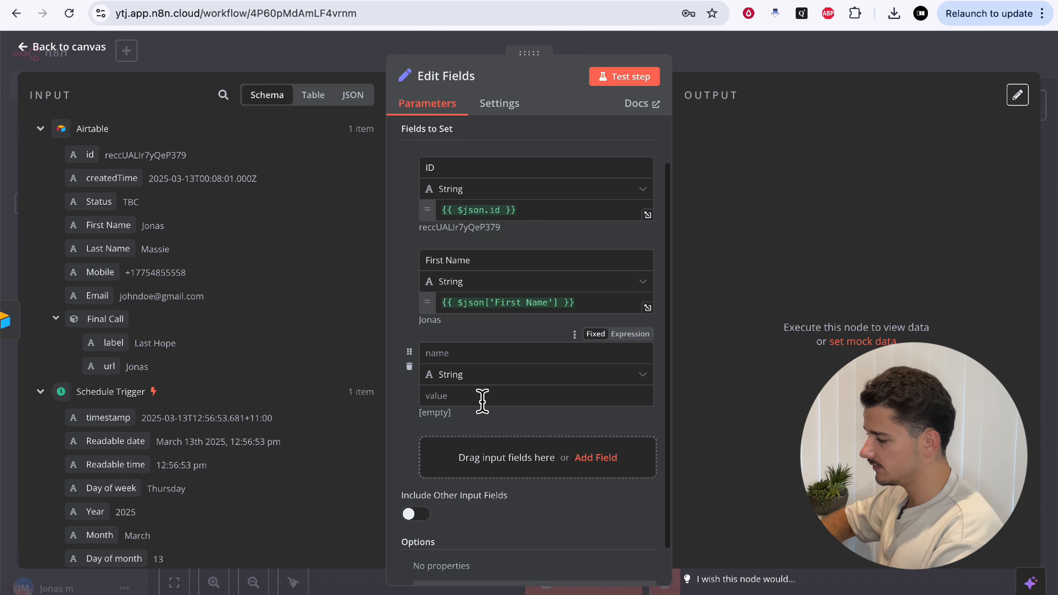
{"action": "left_click", "coordinate": [470, 358]}
{"action": "type", "text": "M"}
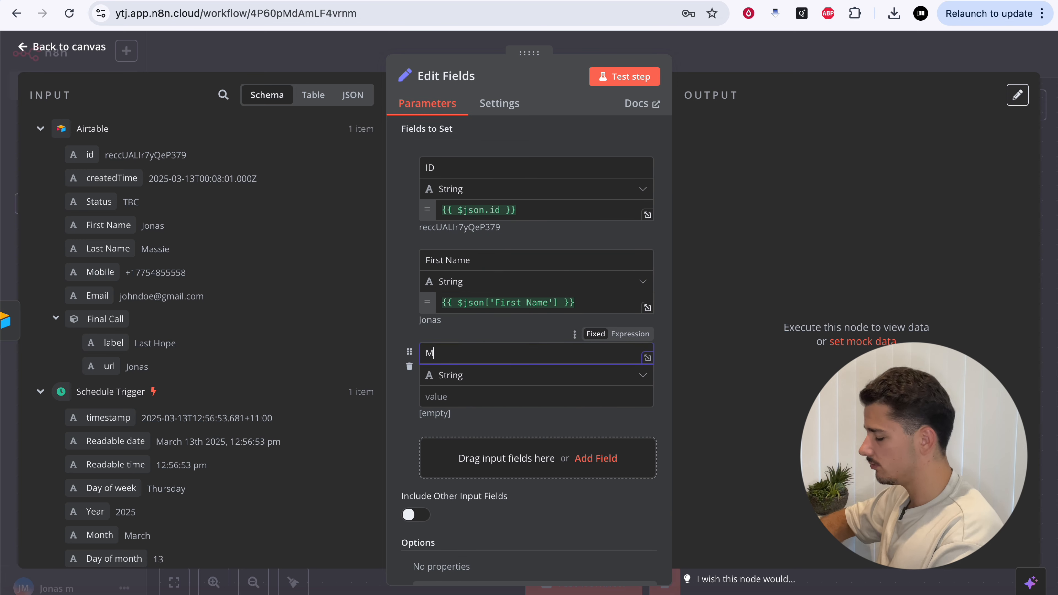
{"action": "type", "text": "obile"}
{"action": "left_click_drag", "start_coordinate": [96, 273], "coordinate": [482, 397]}
Review the First Name, Mobile and ID field names in Edit Fields
{"action": "scroll", "coordinate": [558, 529], "scroll_direction": "down", "scroll_amount": 1}
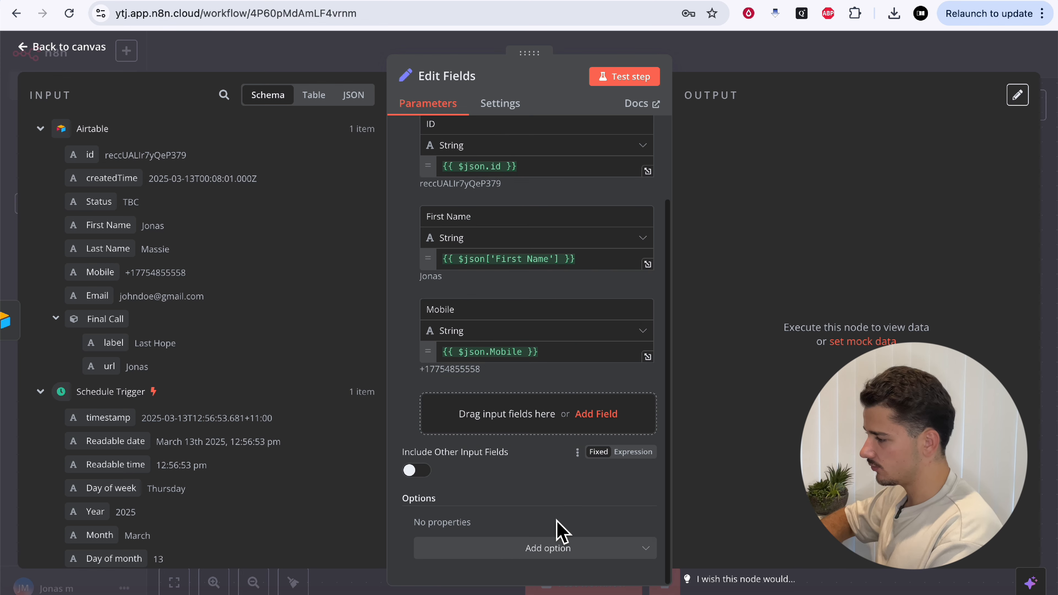
{"action": "scroll", "coordinate": [558, 530], "scroll_direction": "up", "scroll_amount": 3}
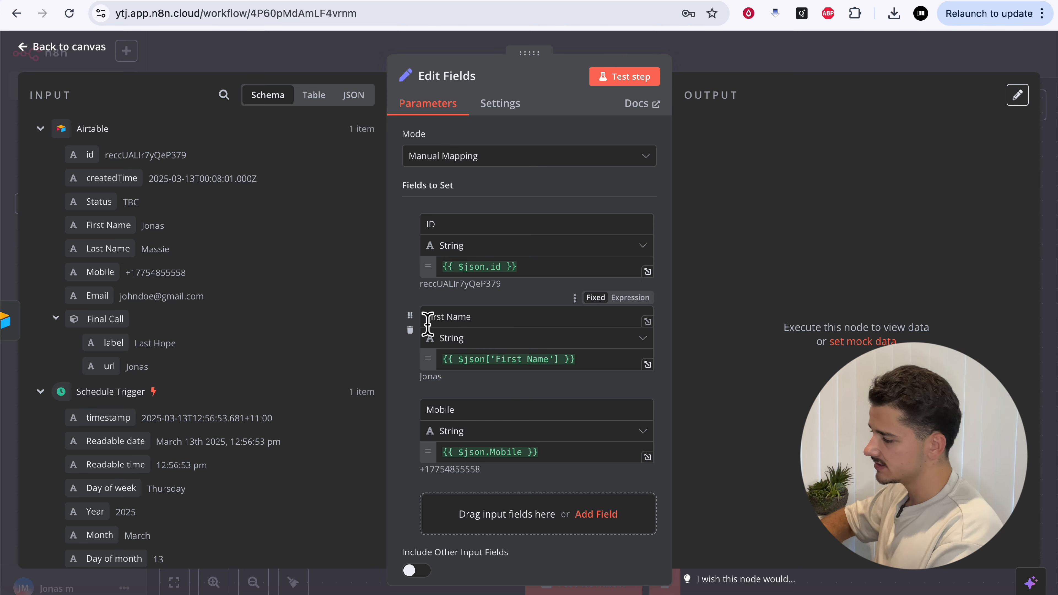
{"action": "left_click_drag", "start_coordinate": [428, 324], "coordinate": [494, 324]}
{"action": "left_click_drag", "start_coordinate": [420, 416], "coordinate": [489, 413]}
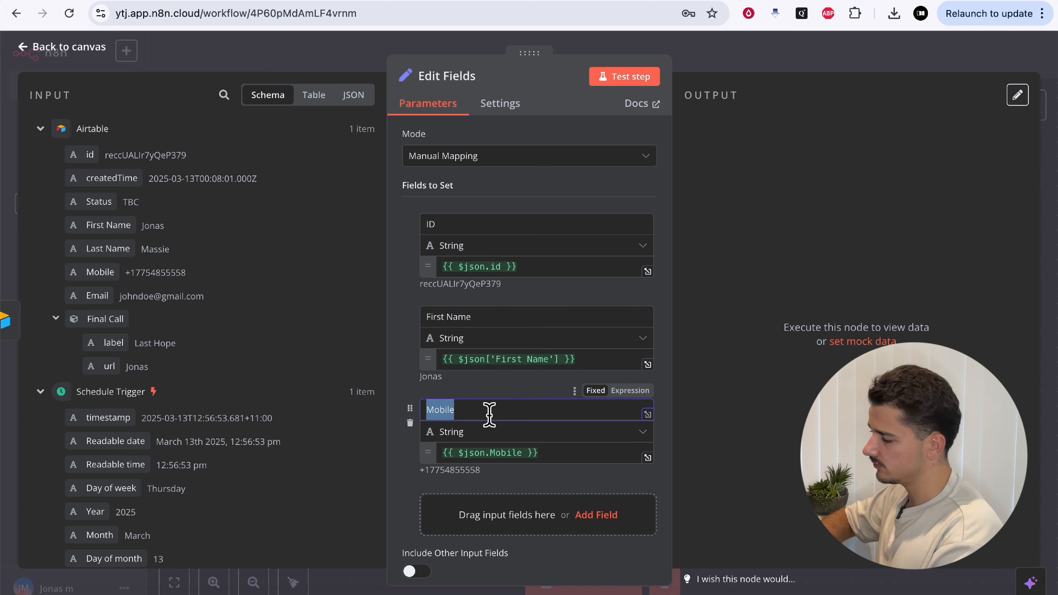
{"action": "left_click_drag", "start_coordinate": [448, 225], "coordinate": [432, 228]}
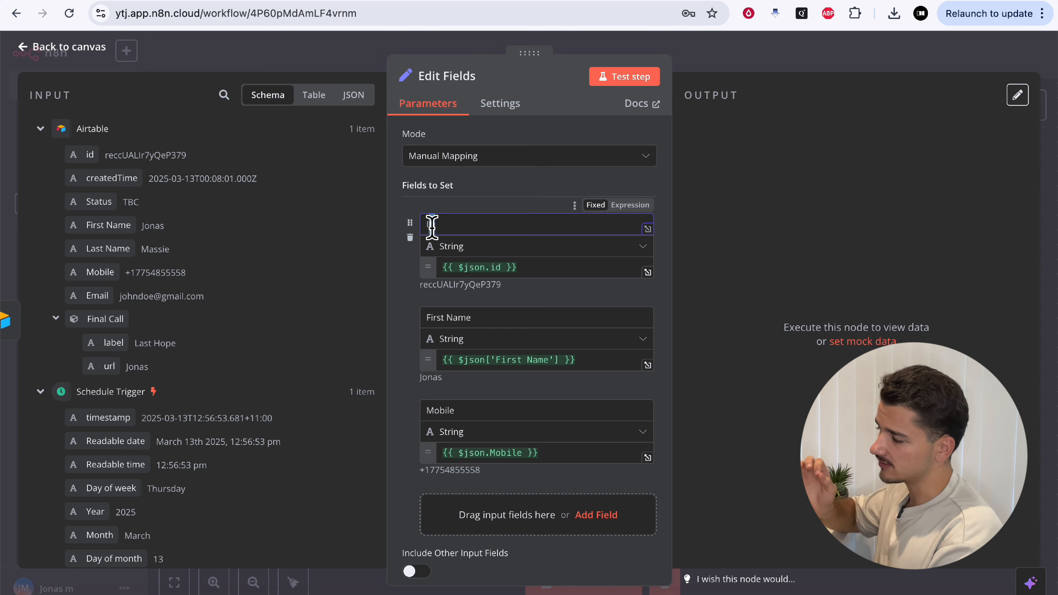
Test-run the workflow and confirm Edit Fields outputs one item
{"action": "key", "text": "Escape"}
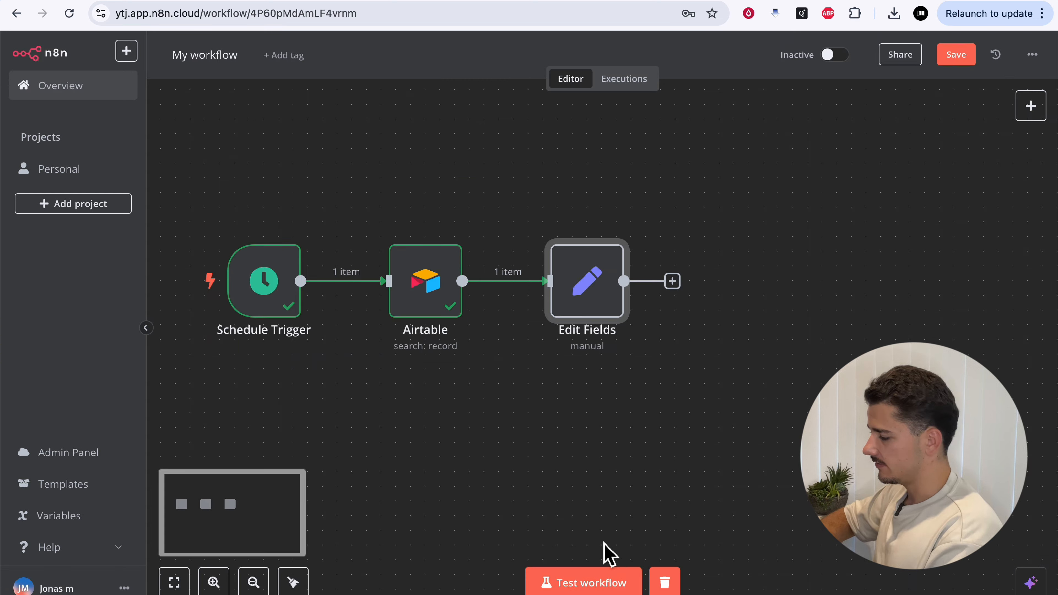
{"action": "left_click", "coordinate": [608, 582]}
{"action": "left_click_drag", "start_coordinate": [690, 125], "coordinate": [876, 140]}
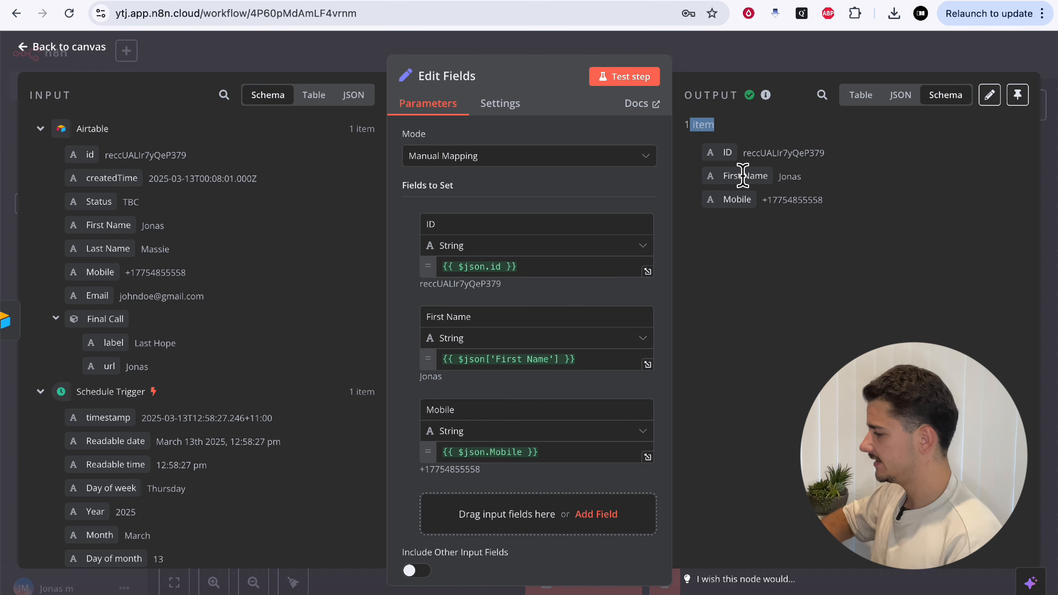
{"action": "left_click", "coordinate": [746, 69]}
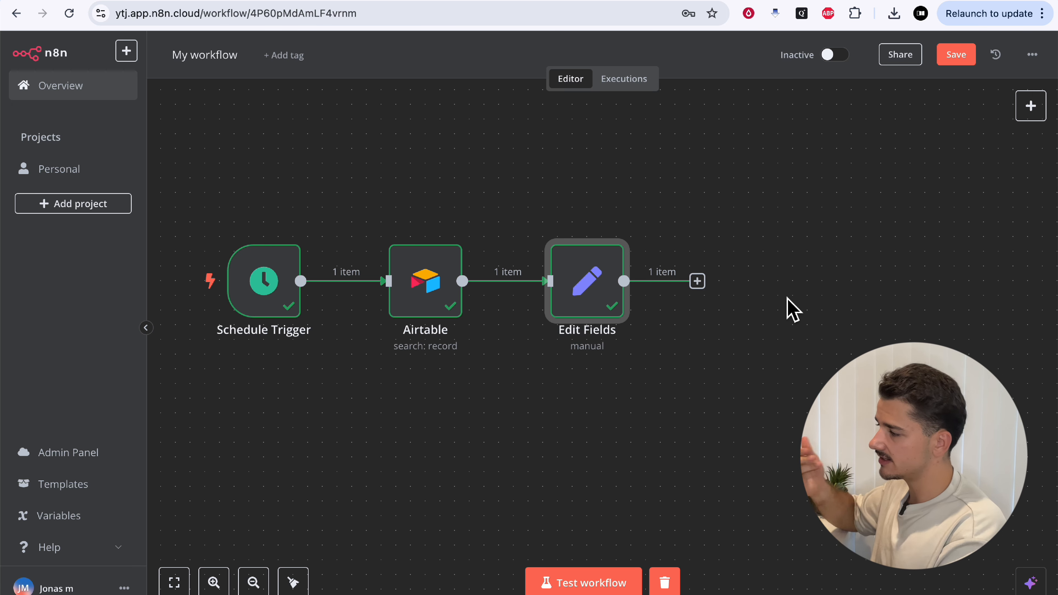
{"action": "scroll", "coordinate": [858, 343], "scroll_direction": "right", "scroll_amount": 2}
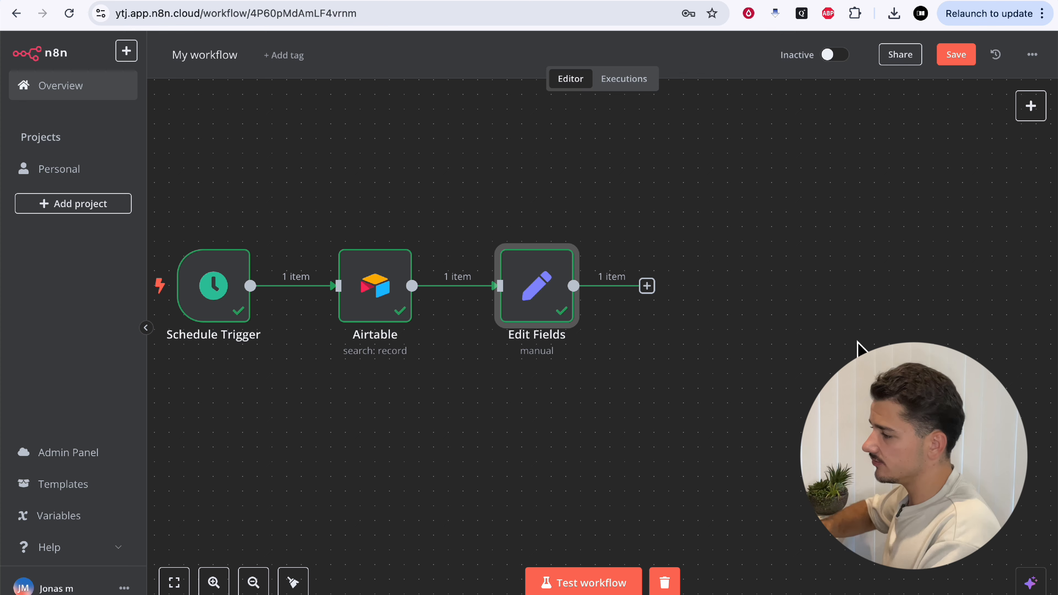
{"action": "left_click", "coordinate": [650, 289]}
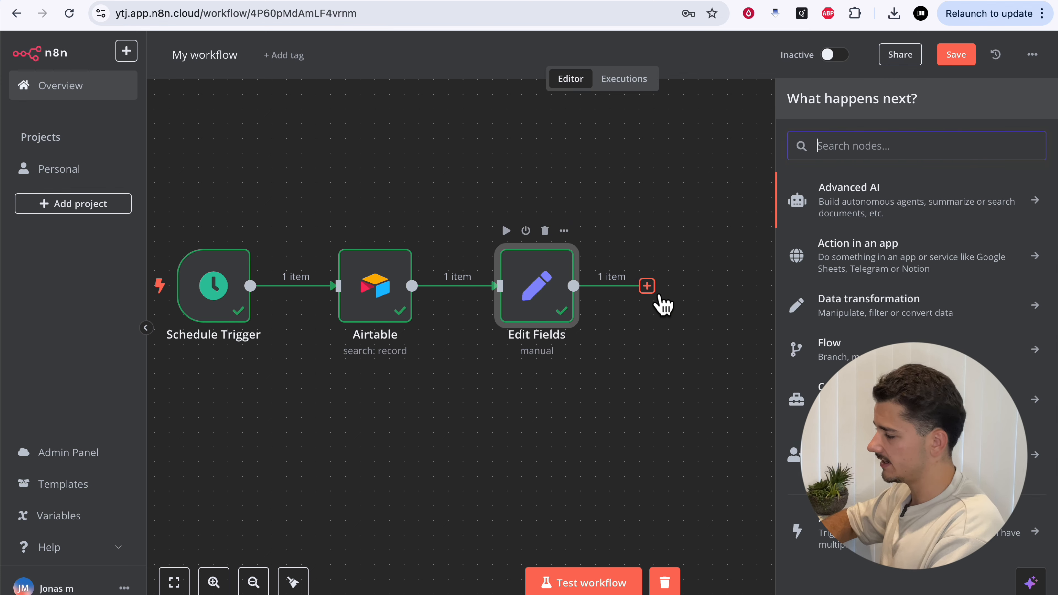
{"action": "type", "text": "http"}
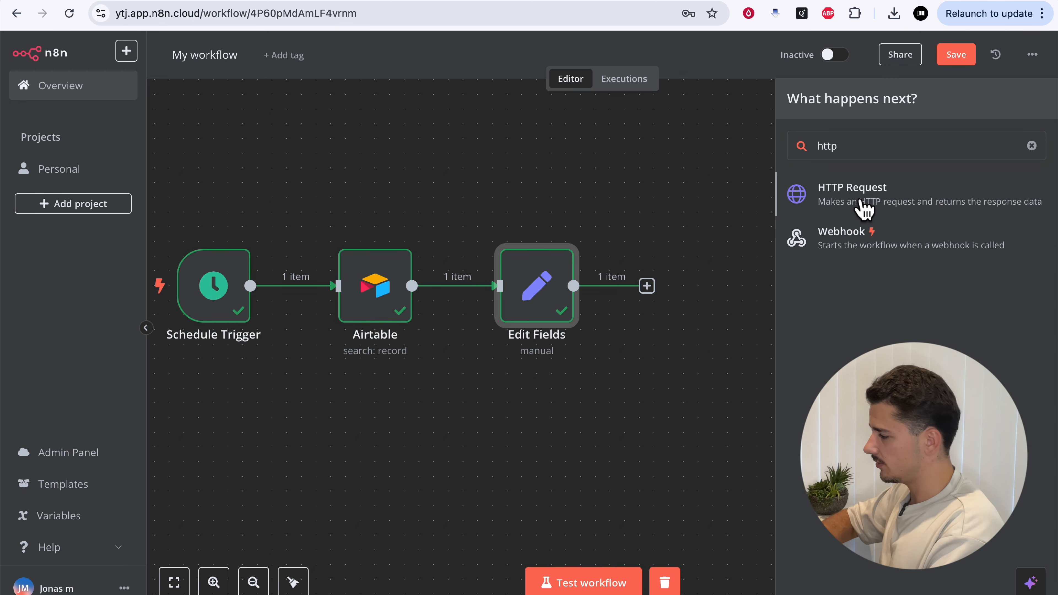
{"action": "left_click", "coordinate": [829, 200]}
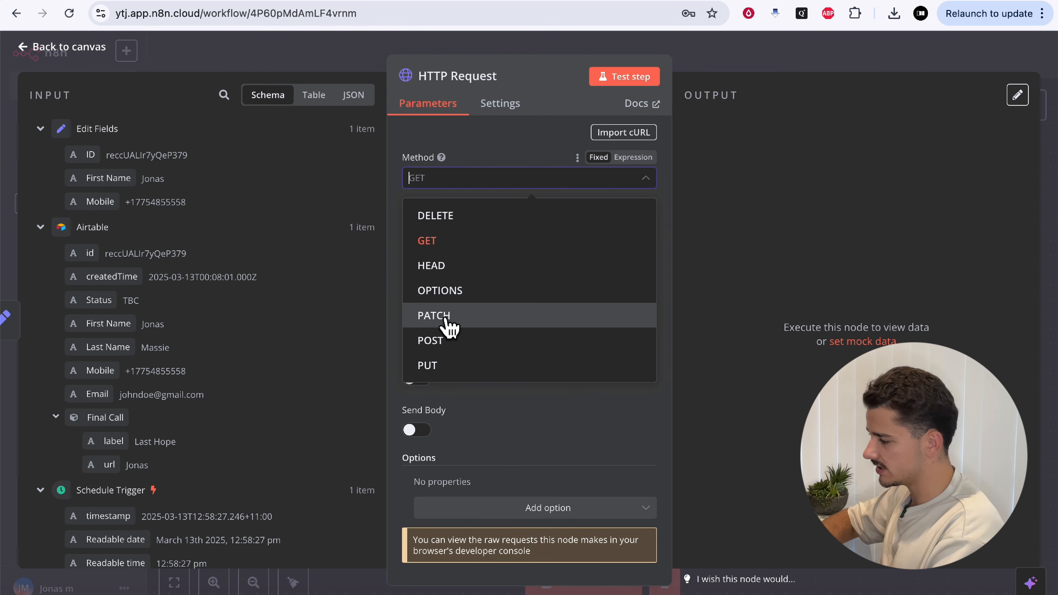
{"action": "left_click", "coordinate": [449, 340]}
{"action": "left_click", "coordinate": [519, 230]}
{"action": "type", "text": "https://api.vapi.ai/call"}
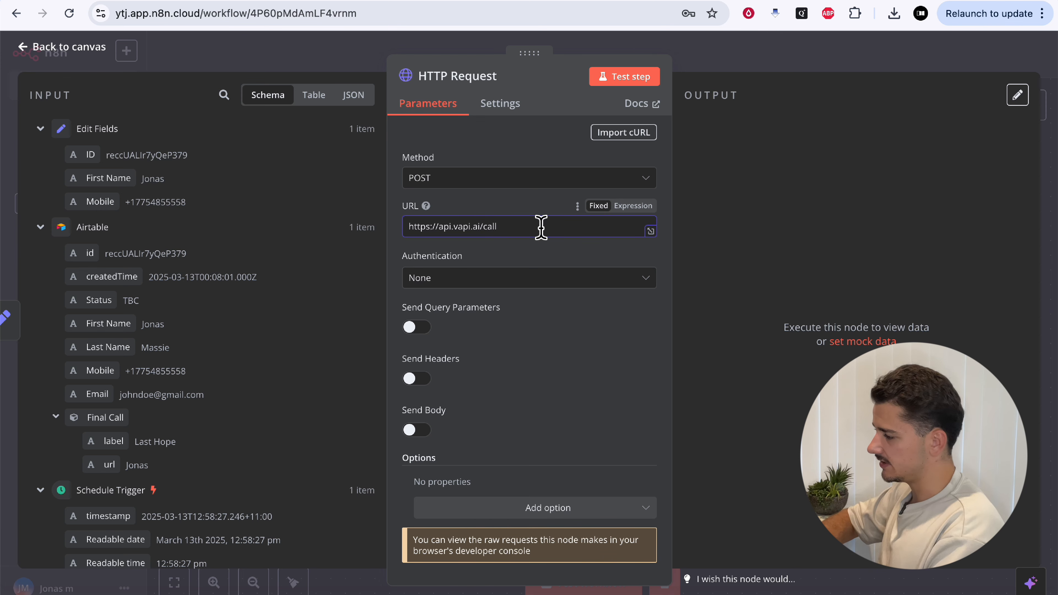
{"action": "left_click_drag", "start_coordinate": [541, 227], "coordinate": [368, 230]}
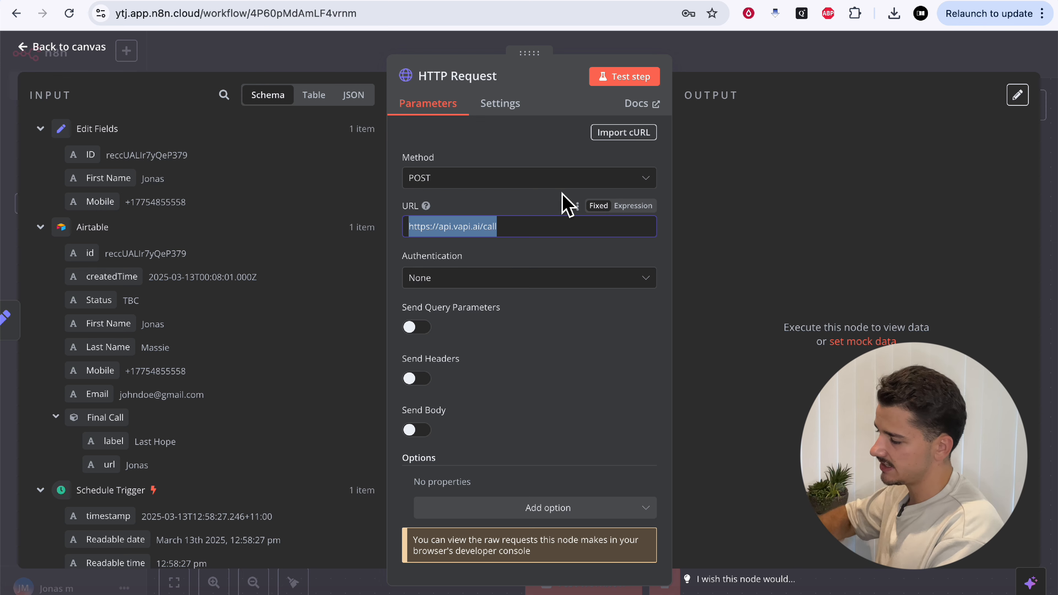
Turn on Send Body for the HTTP Request node
{"action": "left_click", "coordinate": [416, 429]}
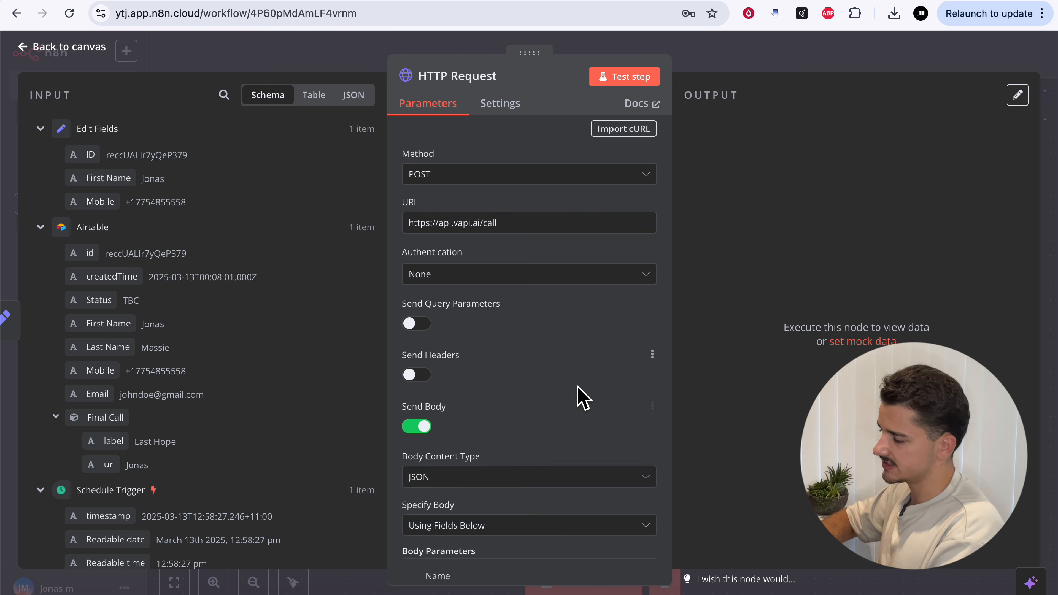
{"action": "scroll", "coordinate": [577, 386], "scroll_direction": "down", "scroll_amount": 2}
{"action": "scroll", "coordinate": [577, 386], "scroll_direction": "up", "scroll_amount": 2}
{"action": "scroll", "coordinate": [577, 386], "scroll_direction": "down", "scroll_amount": 1}
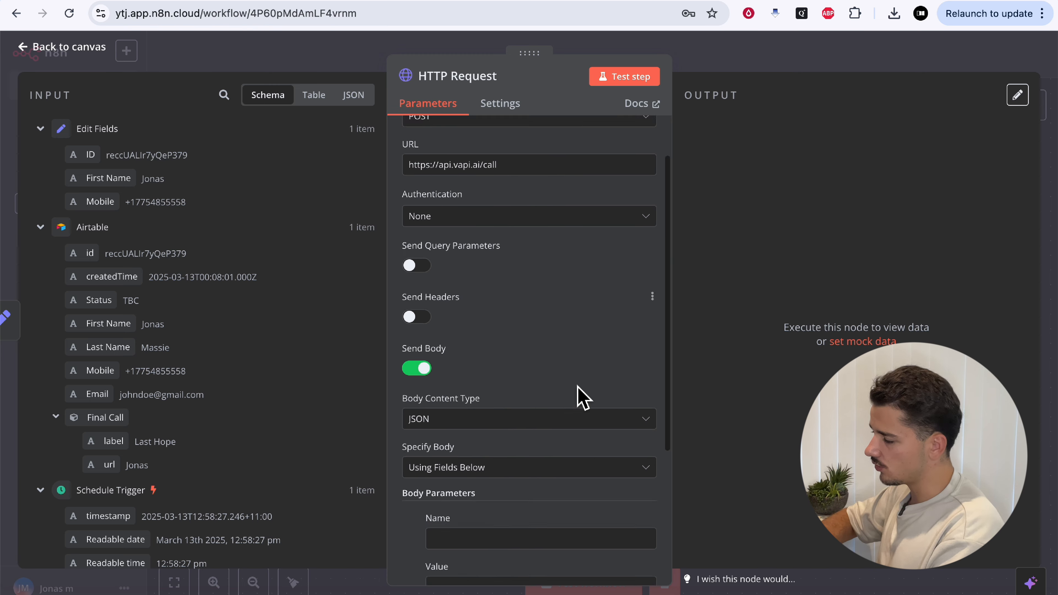
{"action": "scroll", "coordinate": [513, 333], "scroll_direction": "down", "scroll_amount": 4}
{"action": "scroll", "coordinate": [475, 233], "scroll_direction": "up", "scroll_amount": 5}
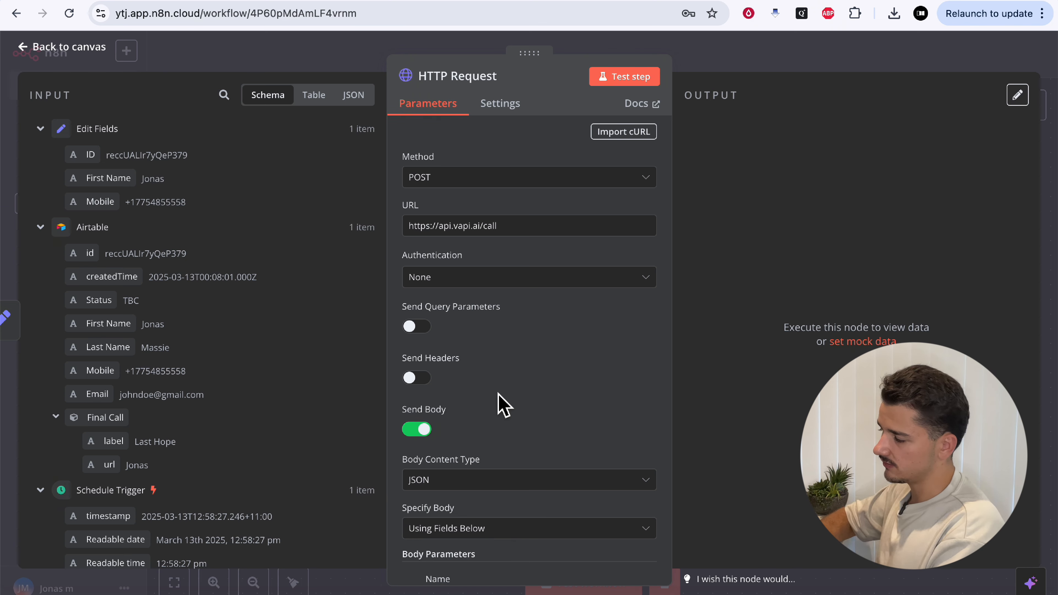
Enable Send Headers and add an Authorization header of 'Bearer' plus the API key
{"action": "left_click", "coordinate": [418, 378]}
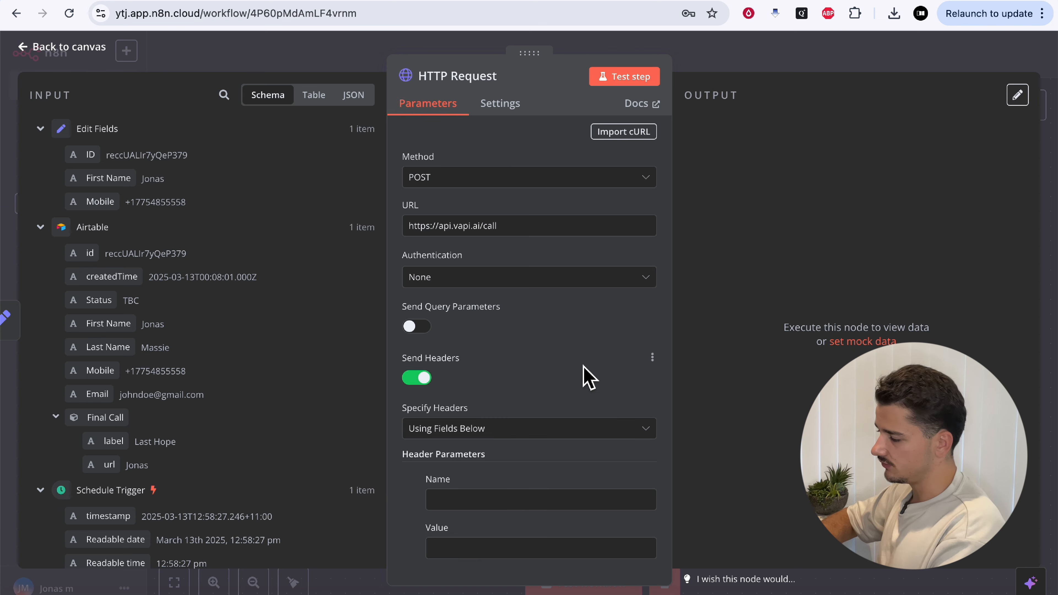
{"action": "scroll", "coordinate": [512, 346], "scroll_direction": "down", "scroll_amount": 3}
{"action": "left_click", "coordinate": [503, 333]}
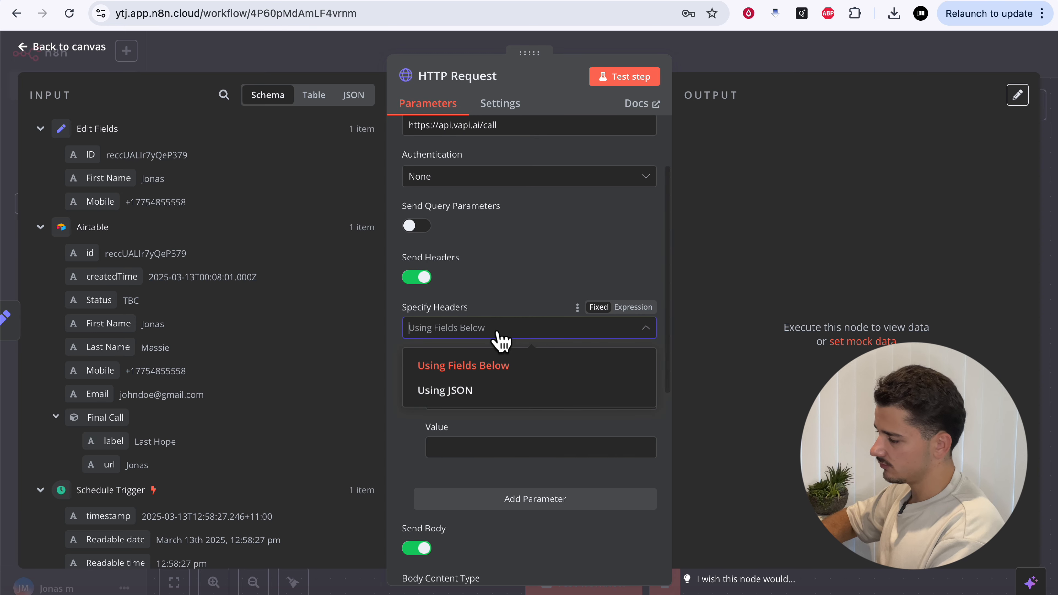
{"action": "left_click", "coordinate": [483, 371]}
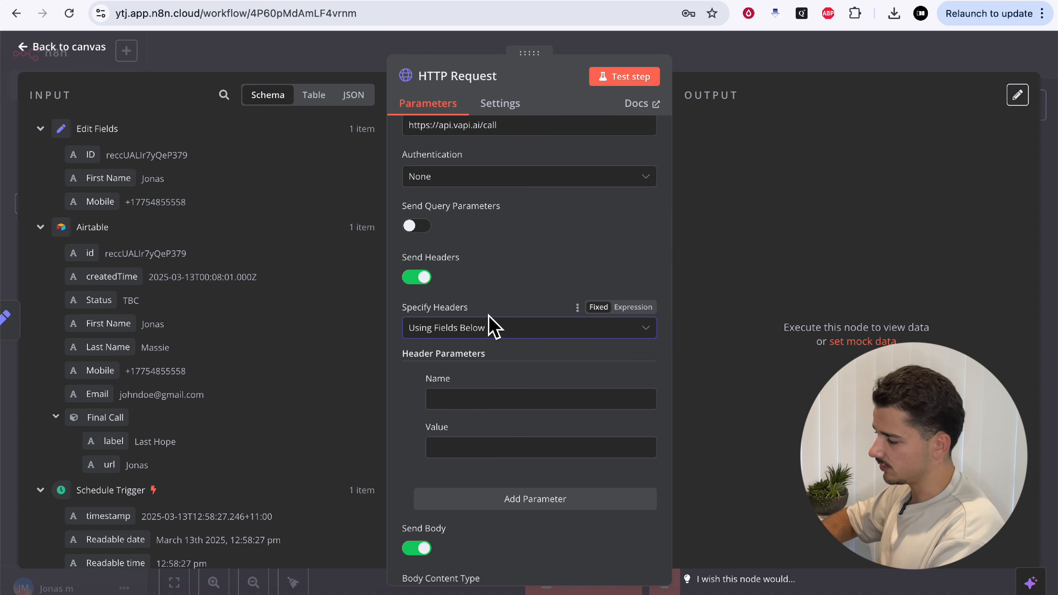
{"action": "scroll", "coordinate": [488, 358], "scroll_direction": "down", "scroll_amount": 1}
{"action": "left_click", "coordinate": [486, 369]}
{"action": "type", "text": "uth"}
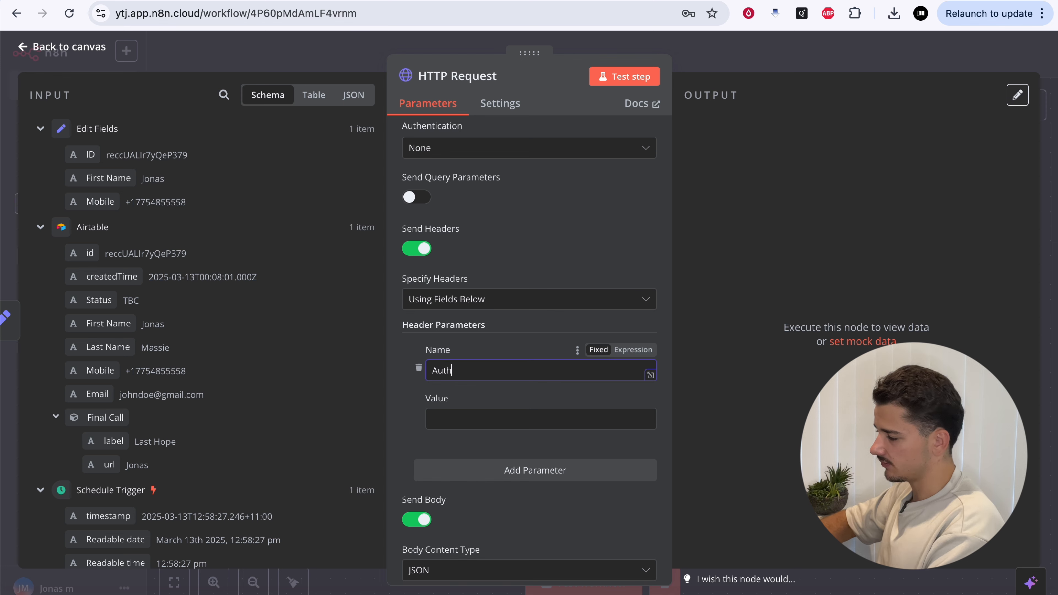
{"action": "type", "text": "orization"}
{"action": "left_click", "coordinate": [463, 419]}
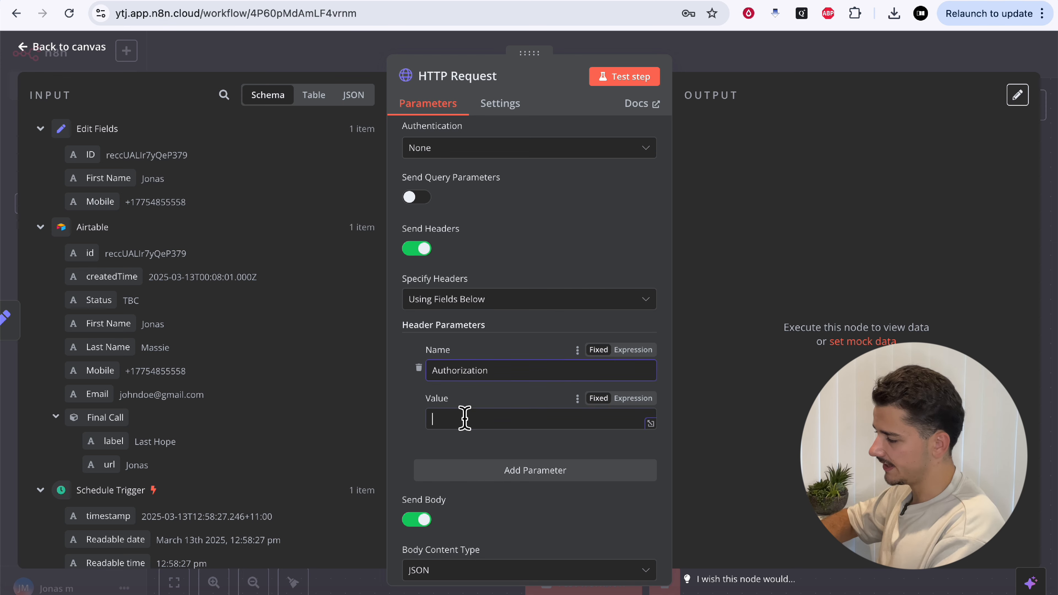
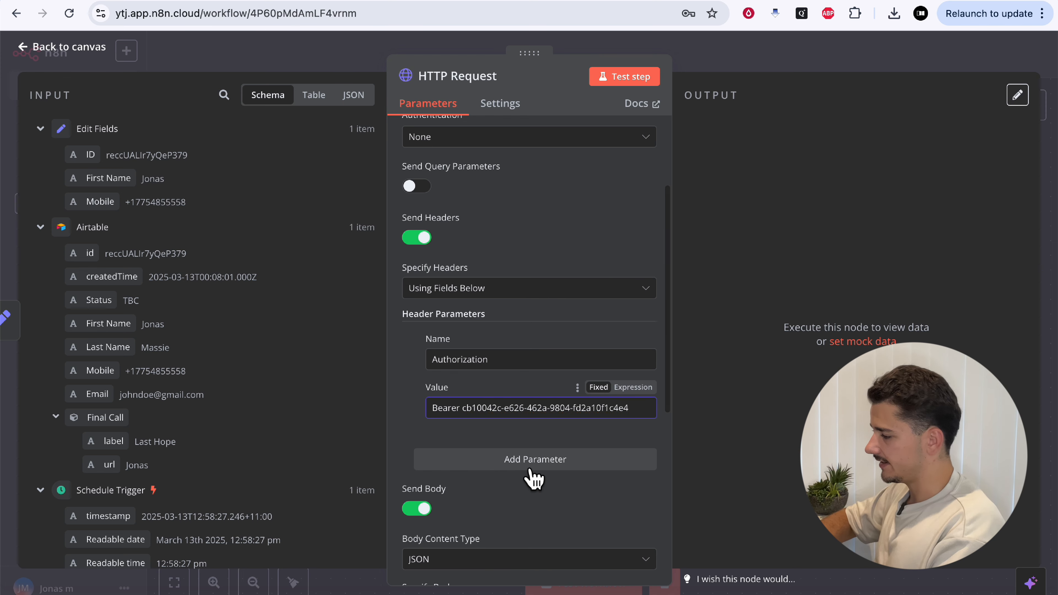
Add a Content-Type header set to application/json and review the body settings
{"action": "left_click", "coordinate": [530, 469]}
{"action": "left_click", "coordinate": [477, 487]}
{"action": "type", "text": "Cont"}
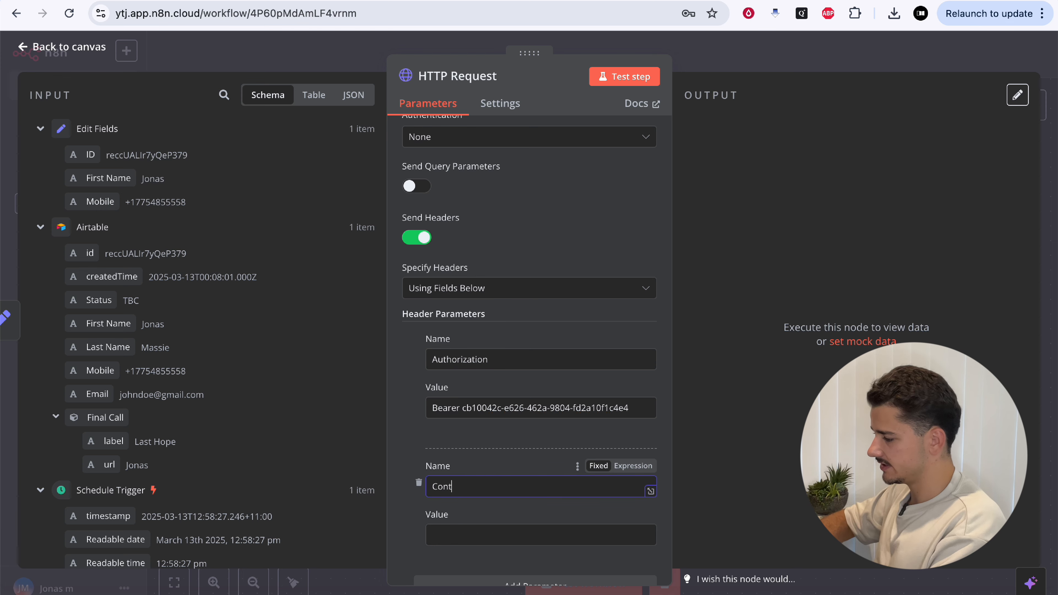
{"action": "type", "text": "ent-T"}
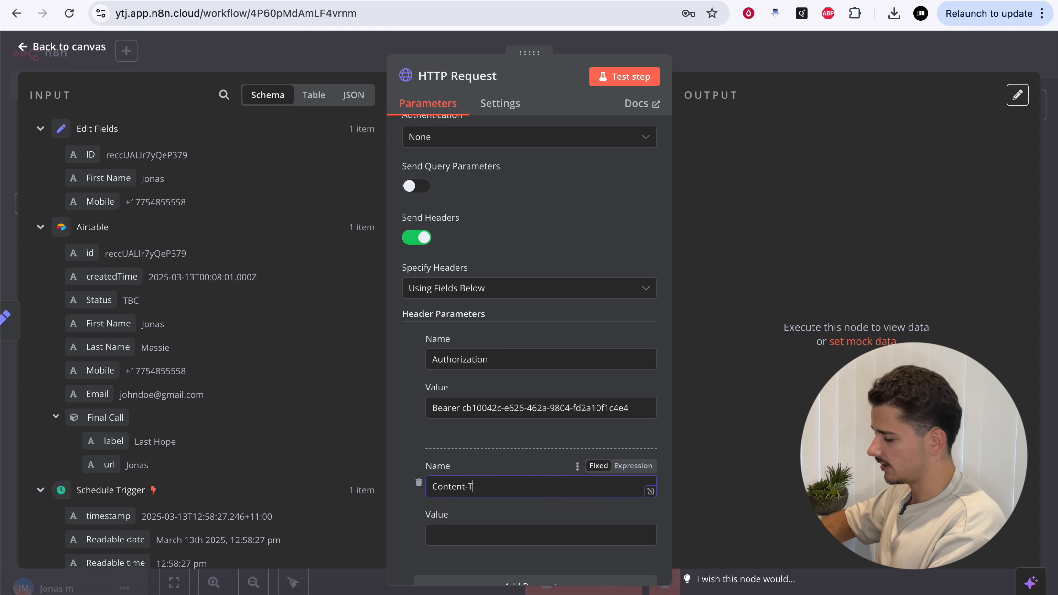
{"action": "type", "text": "ype"}
{"action": "left_click", "coordinate": [465, 536]}
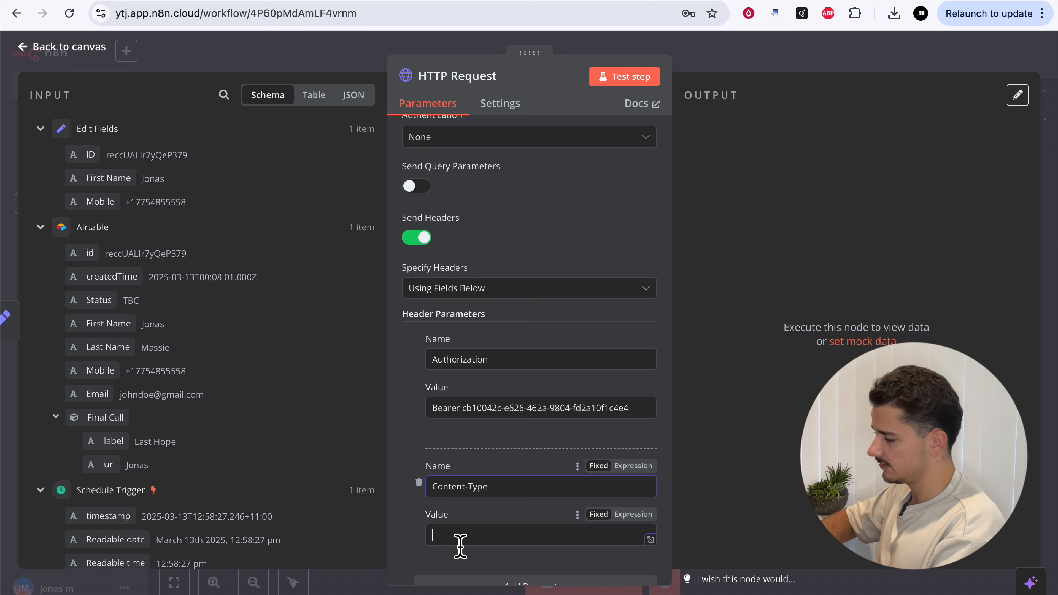
{"action": "type", "text": "application"}
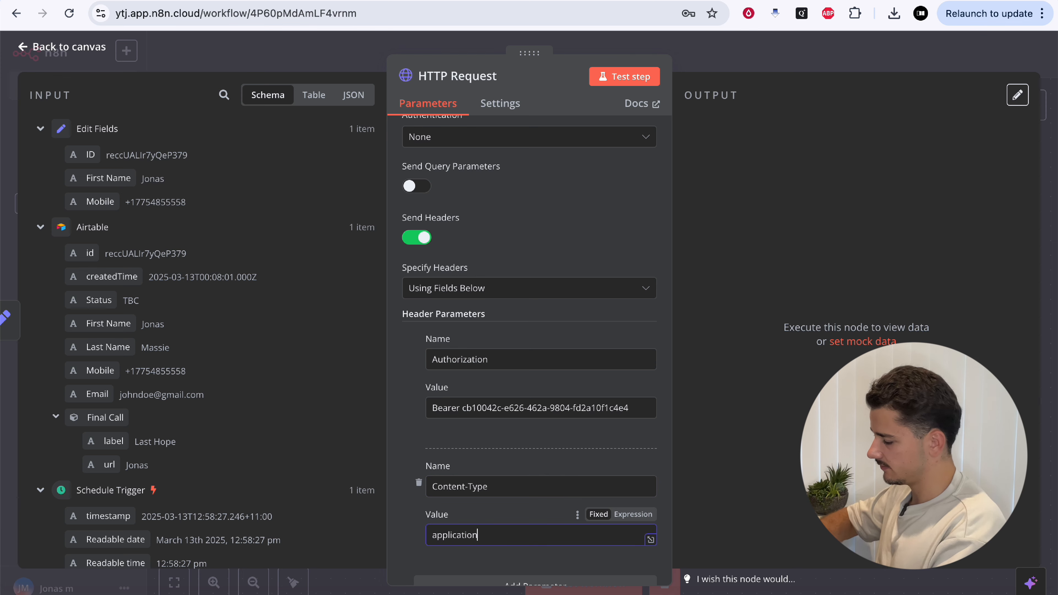
{"action": "type", "text": "/json"}
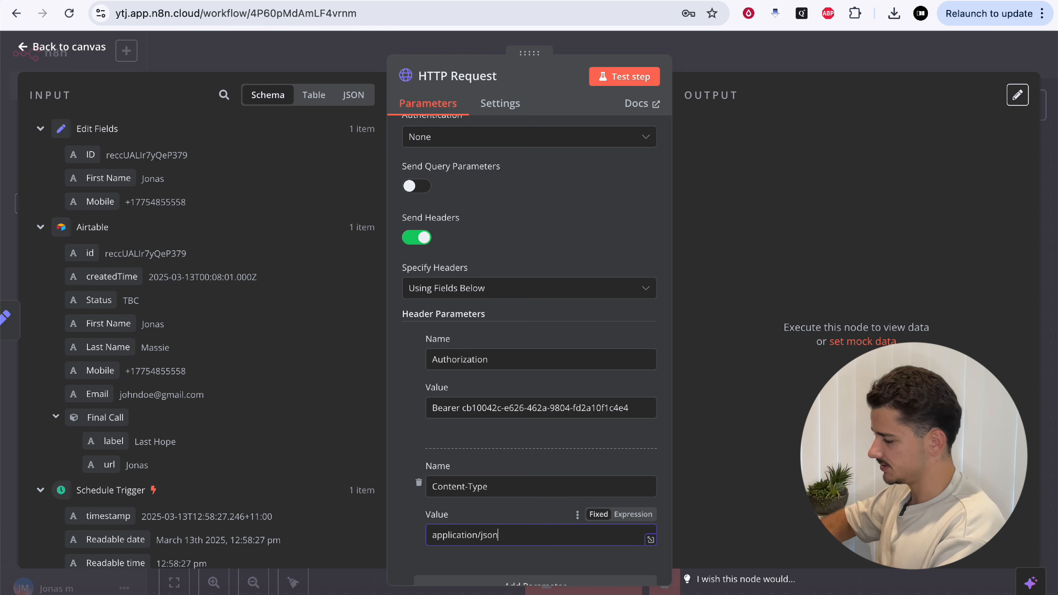
{"action": "scroll", "coordinate": [513, 536], "scroll_direction": "down", "scroll_amount": 3}
{"action": "scroll", "coordinate": [513, 533], "scroll_direction": "down", "scroll_amount": 1}
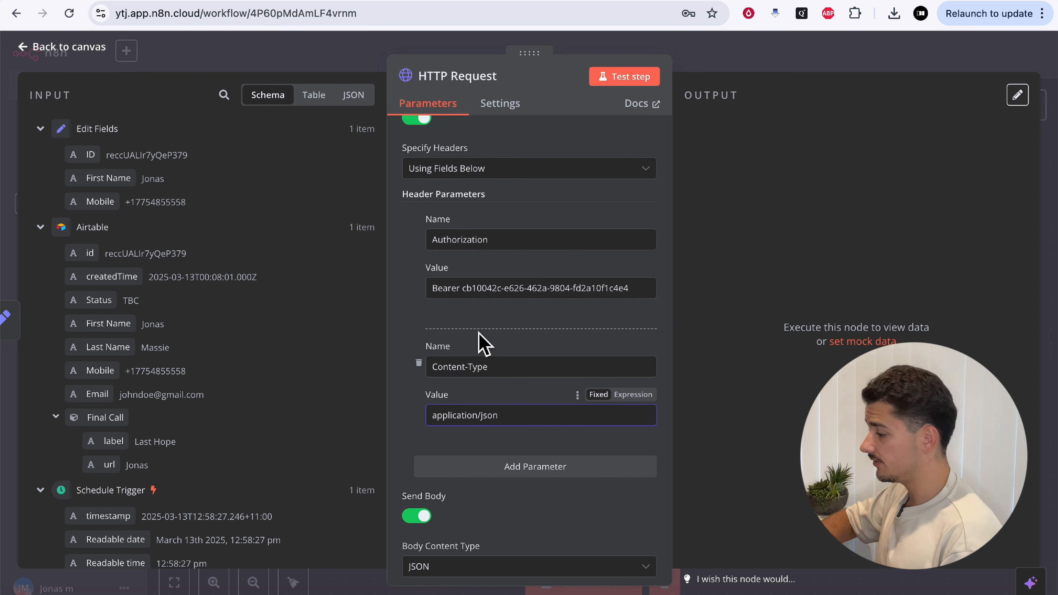
{"action": "scroll", "coordinate": [482, 342], "scroll_direction": "up", "scroll_amount": 3}
{"action": "scroll", "coordinate": [483, 343], "scroll_direction": "up", "scroll_amount": 3}
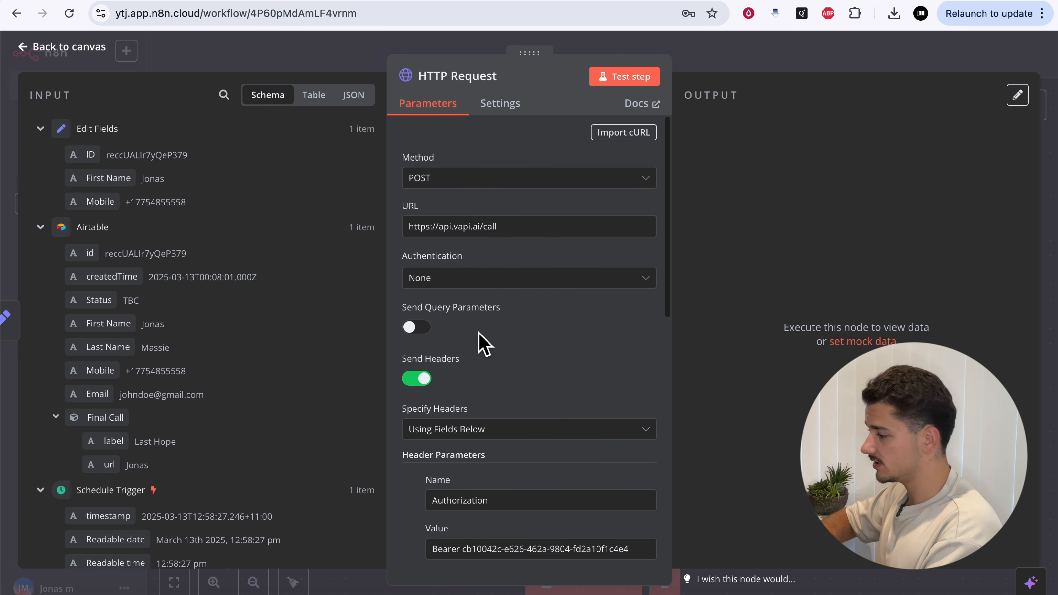
{"action": "scroll", "coordinate": [482, 342], "scroll_direction": "down", "scroll_amount": 10}
{"action": "triple_click", "coordinate": [413, 312]}
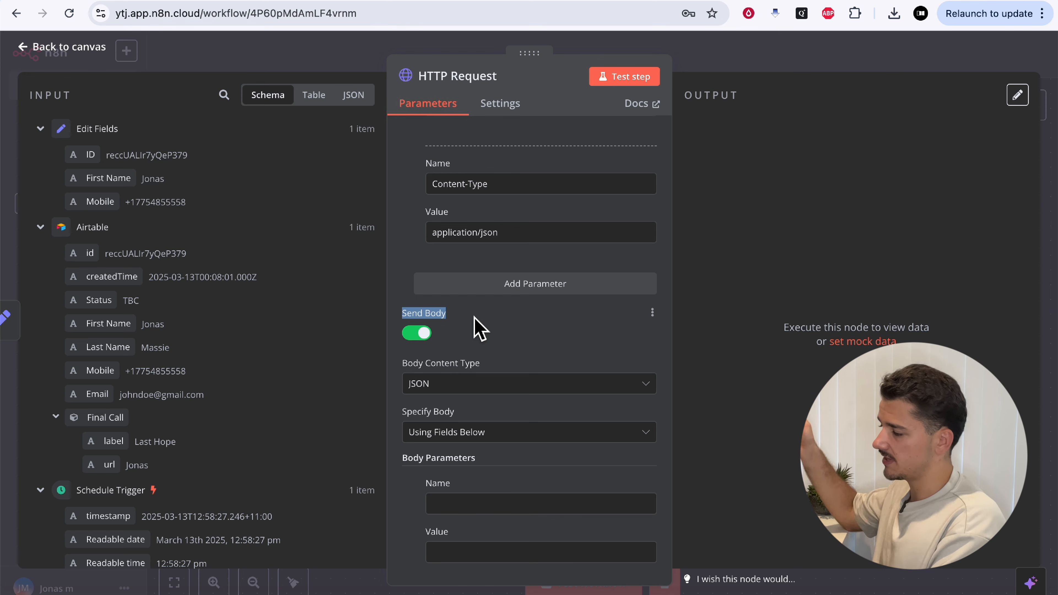
{"action": "scroll", "coordinate": [500, 345], "scroll_direction": "down", "scroll_amount": 2}
Set the HTTP Request body to 'Using JSON' and open the empty JSON field in the full-size editor
{"action": "scroll", "coordinate": [516, 356], "scroll_direction": "down", "scroll_amount": 1}
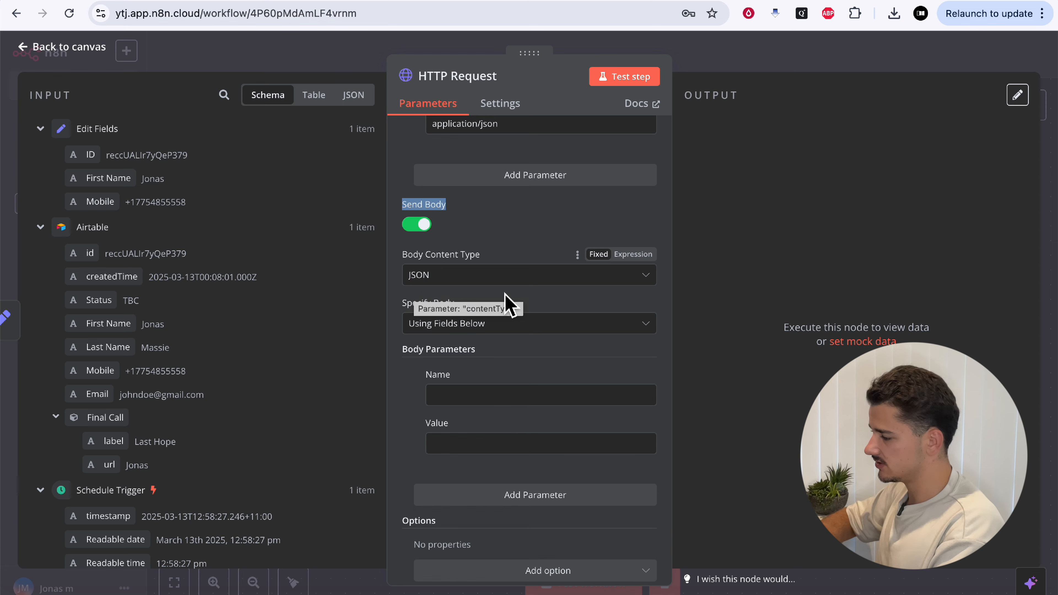
{"action": "left_click_drag", "start_coordinate": [406, 303], "coordinate": [503, 310]}
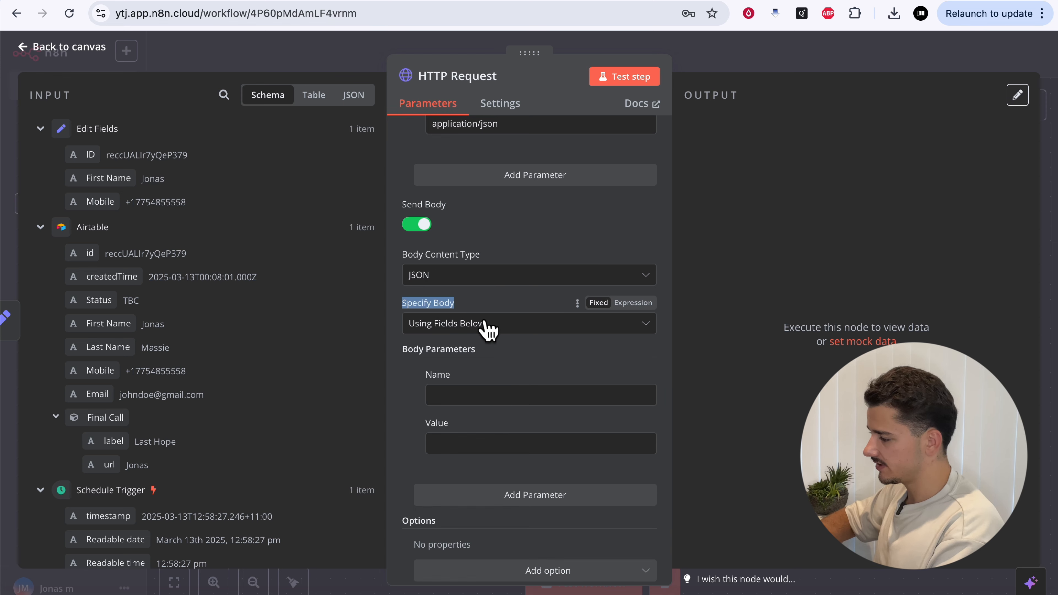
{"action": "left_click", "coordinate": [484, 311]}
{"action": "left_click", "coordinate": [499, 330]}
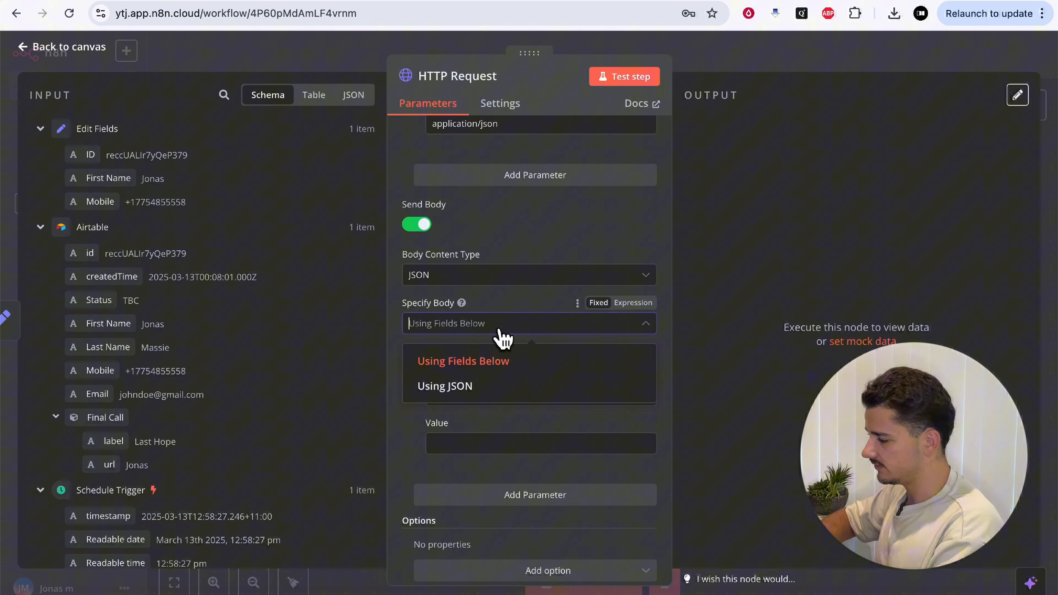
{"action": "left_click", "coordinate": [484, 389]}
{"action": "left_click", "coordinate": [651, 435]}
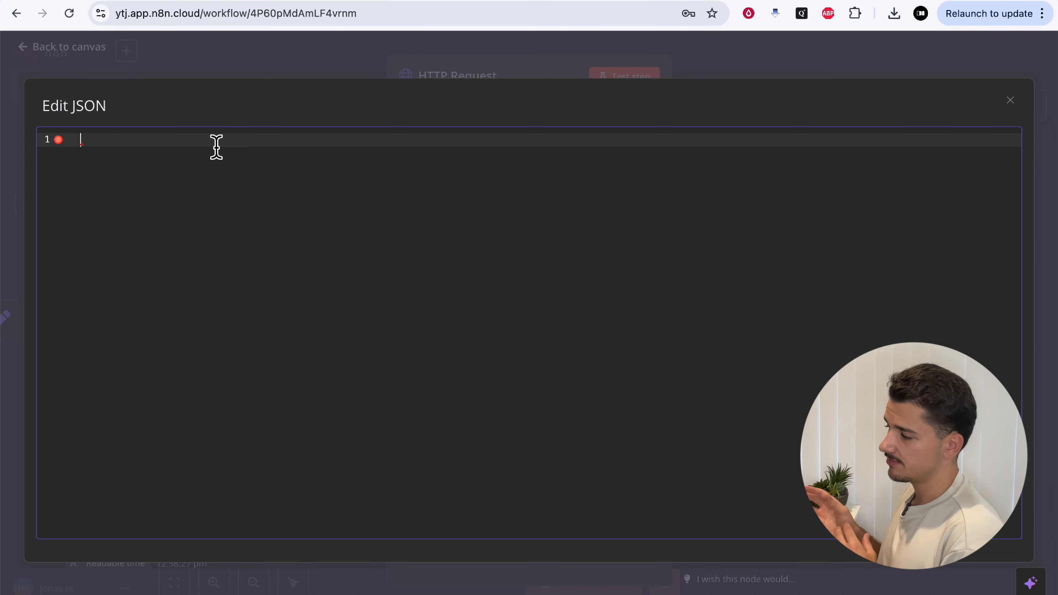
In the Vapi Dashboard, open Outbound - Qualification Agent and highlight {{customer.name}} in its First Message
{"action": "left_click", "coordinate": [114, 3]}
{"action": "left_click", "coordinate": [72, 225]}
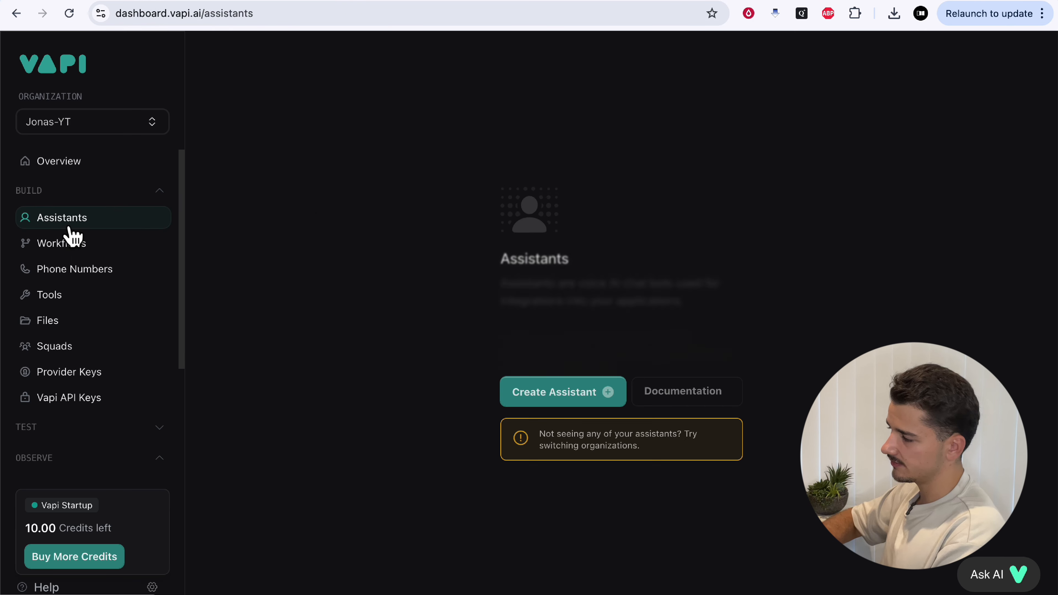
{"action": "scroll", "coordinate": [576, 469], "scroll_direction": "down", "scroll_amount": 2}
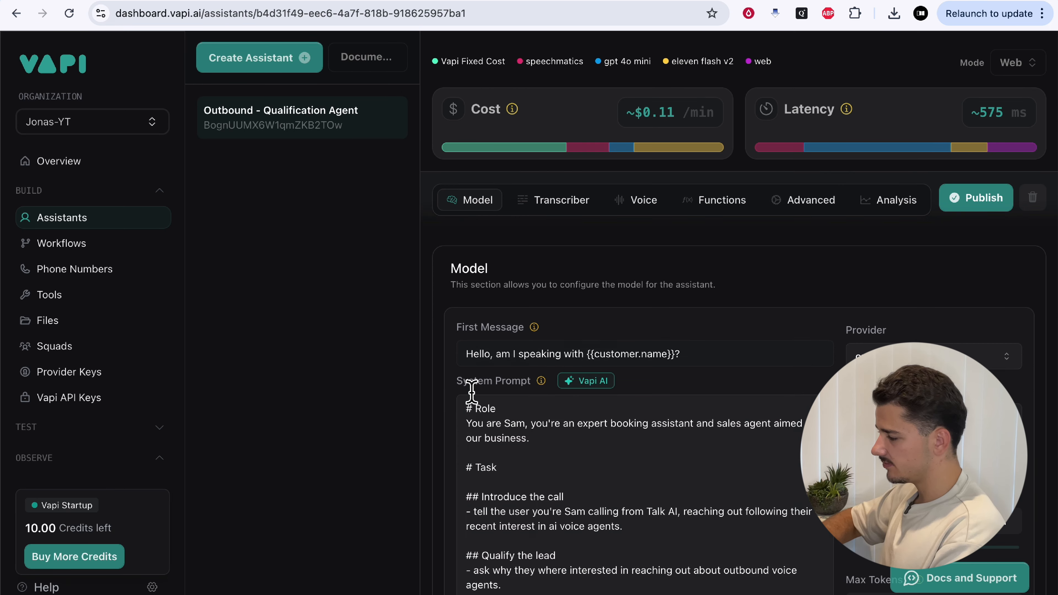
{"action": "left_click_drag", "start_coordinate": [466, 355], "coordinate": [685, 355]}
{"action": "left_click", "coordinate": [685, 354]}
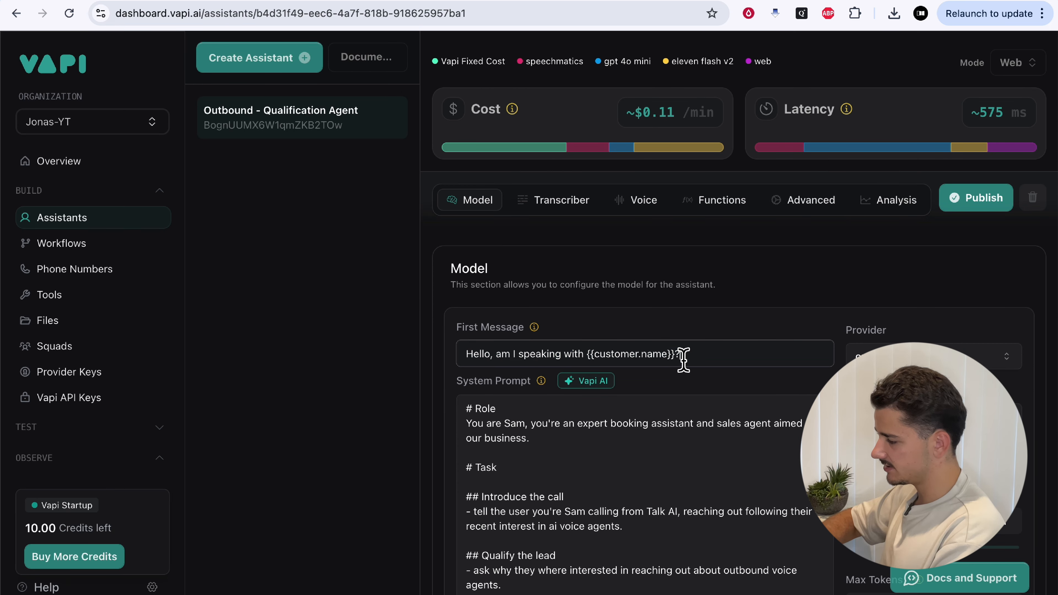
{"action": "left_click_drag", "start_coordinate": [587, 354], "coordinate": [670, 363]}
{"action": "left_click", "coordinate": [700, 361]}
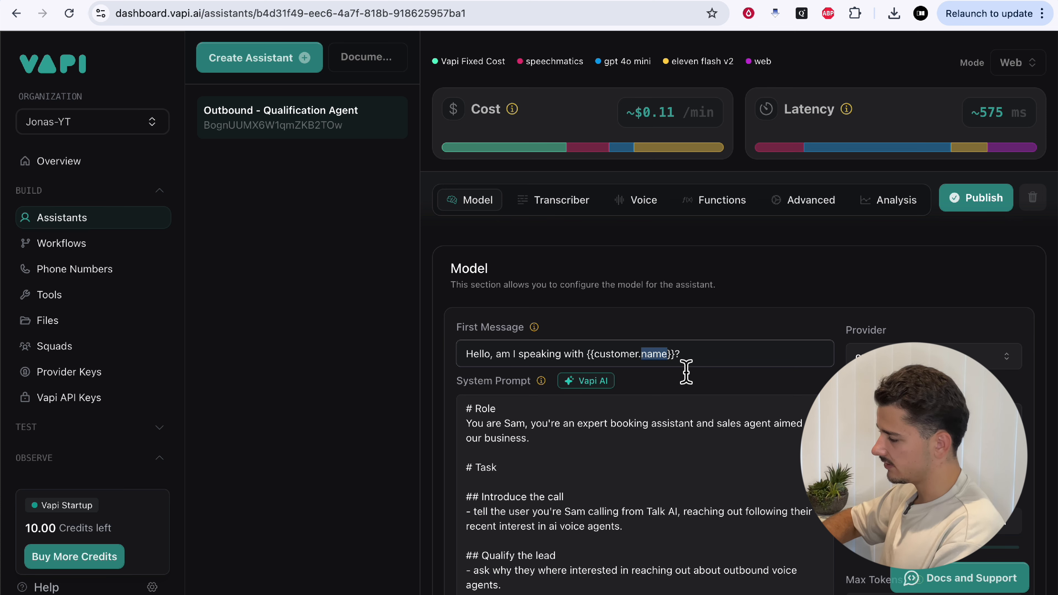
{"action": "left_click", "coordinate": [654, 362]}
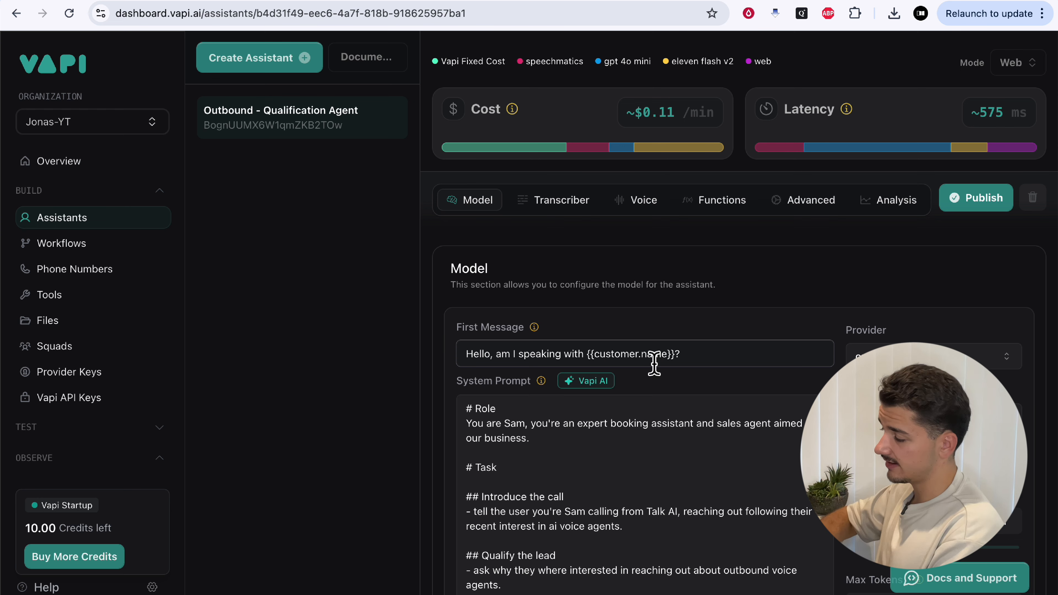
{"action": "left_click_drag", "start_coordinate": [595, 354], "coordinate": [639, 362]}
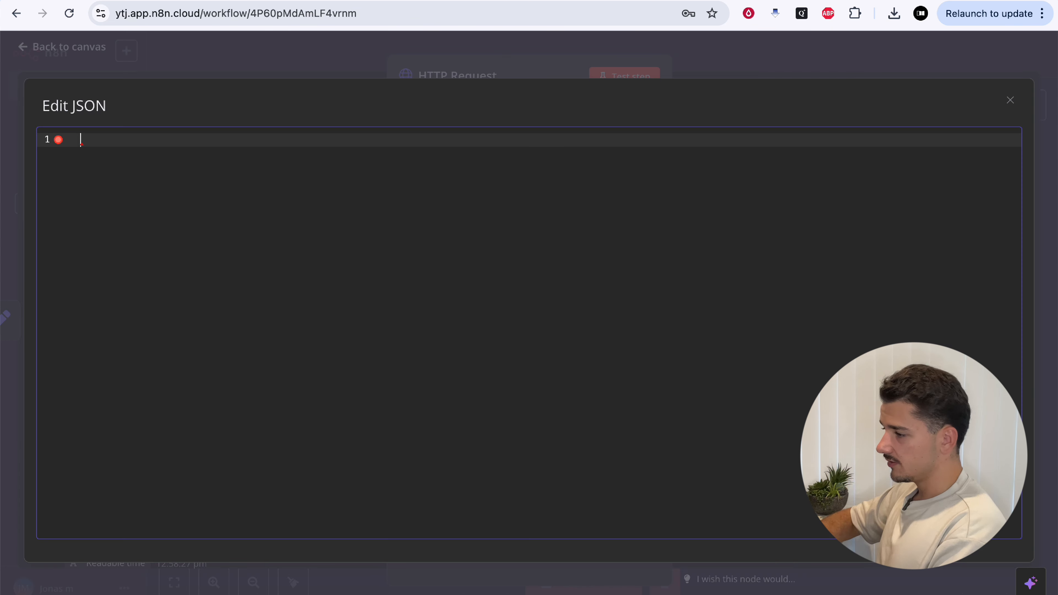
Start the JSON body with an opening brace and "assistantId": "xxxxx" on its own line
{"action": "type", "text": "{"}
{"action": "key", "text": "Return"}
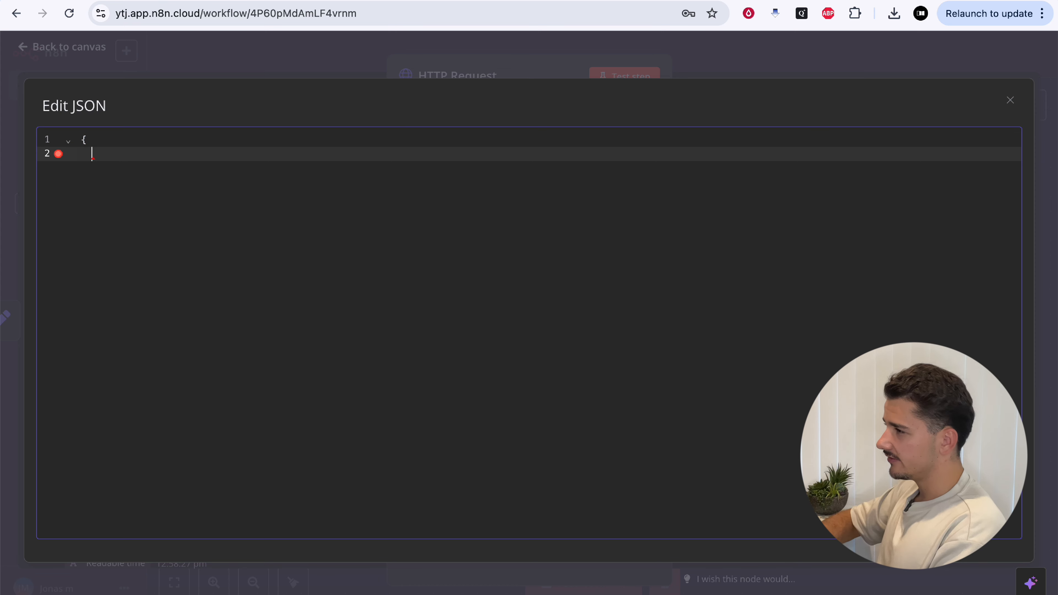
{"action": "type", "text": "\"assistant"}
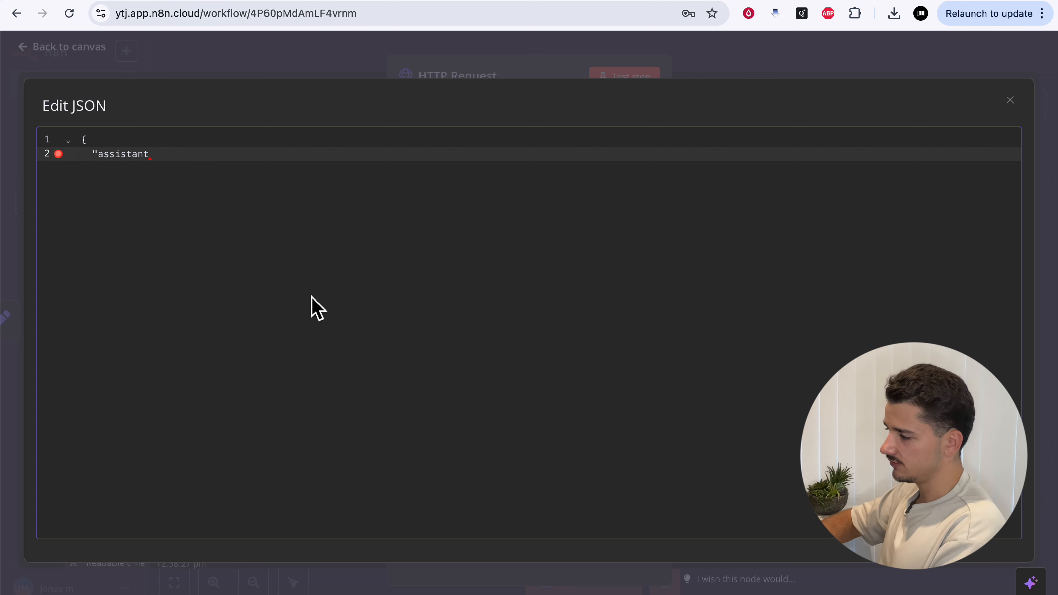
{"action": "left_click", "coordinate": [99, 160]}
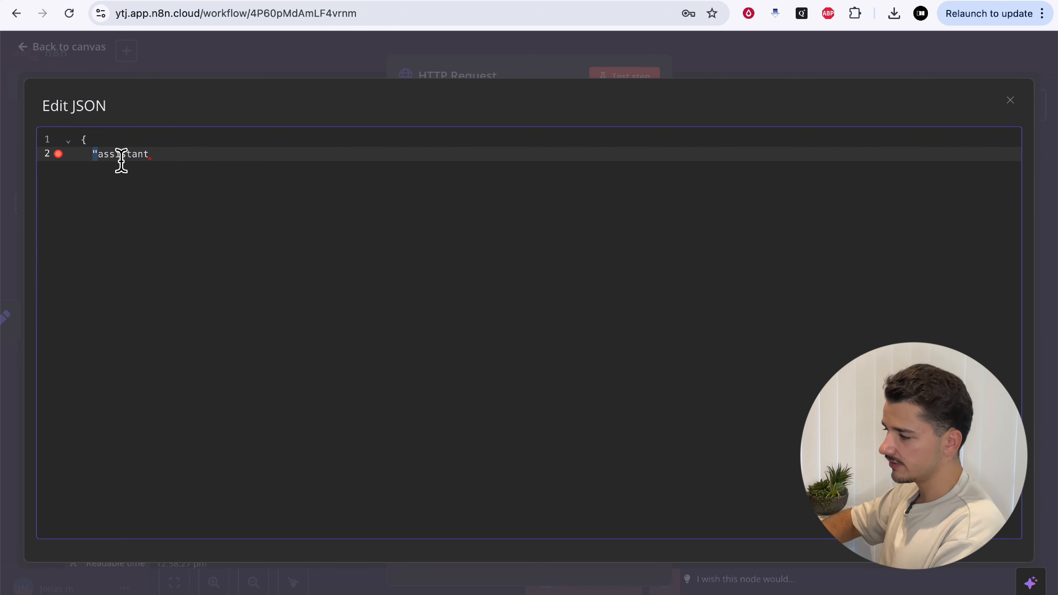
{"action": "left_click_drag", "start_coordinate": [117, 161], "coordinate": [173, 161]}
{"action": "left_click", "coordinate": [168, 161]}
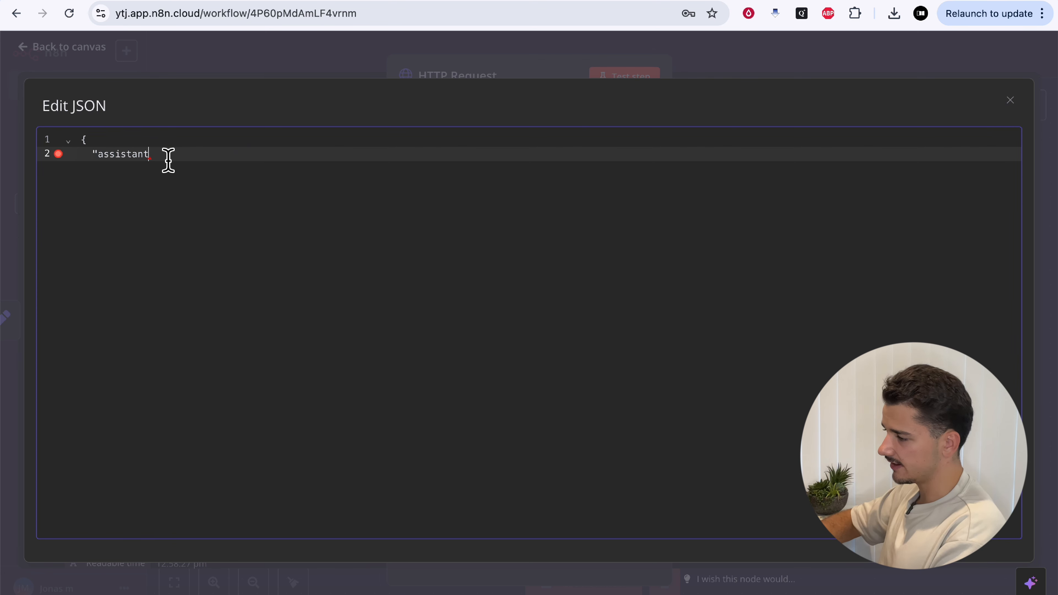
{"action": "type", "text": "Id\""}
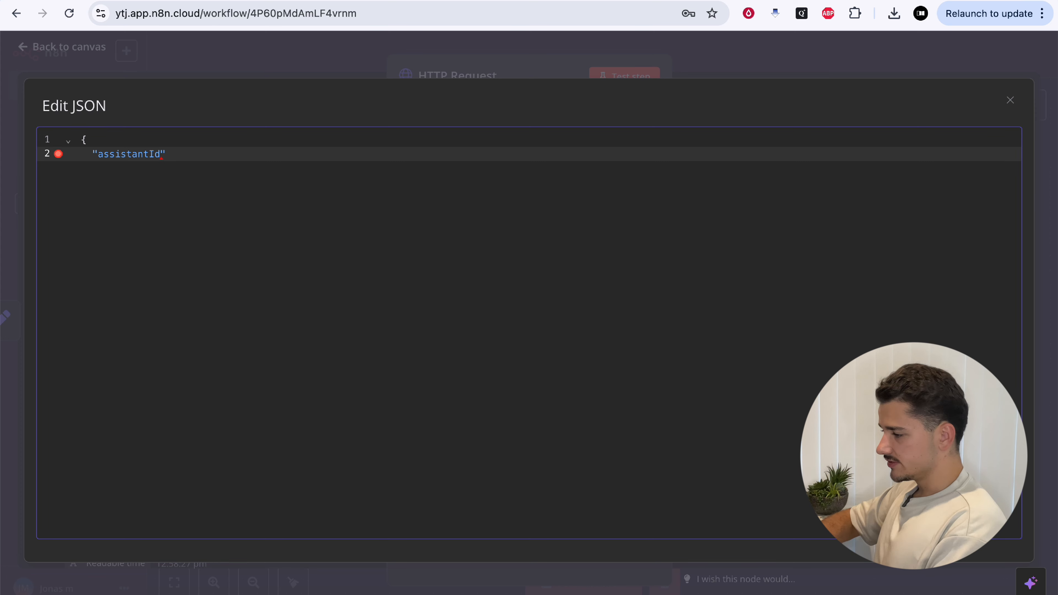
{"action": "type", "text": ": "}
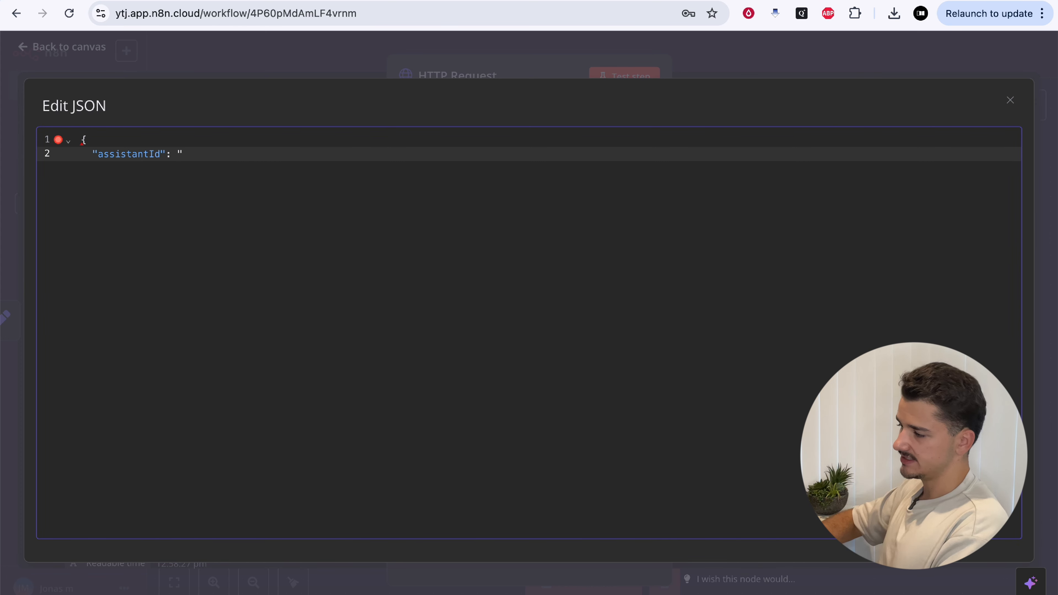
{"action": "type", "text": "\"xxxxx\""}
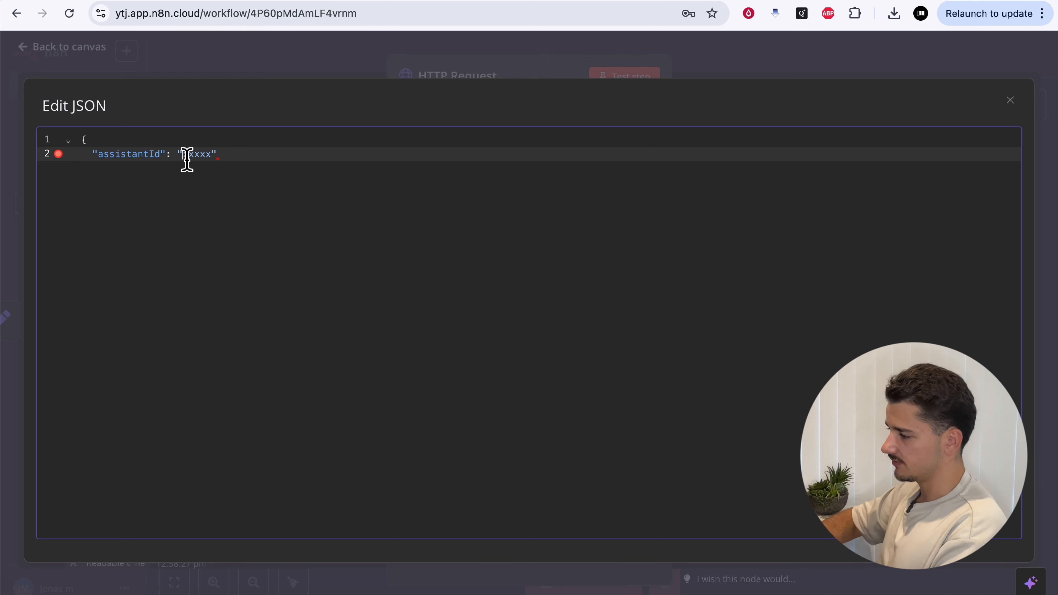
Add a comma after the assistantId line and begin a "customer": { object on the next line
{"action": "left_click_drag", "start_coordinate": [183, 157], "coordinate": [213, 158]}
{"action": "left_click", "coordinate": [215, 158]}
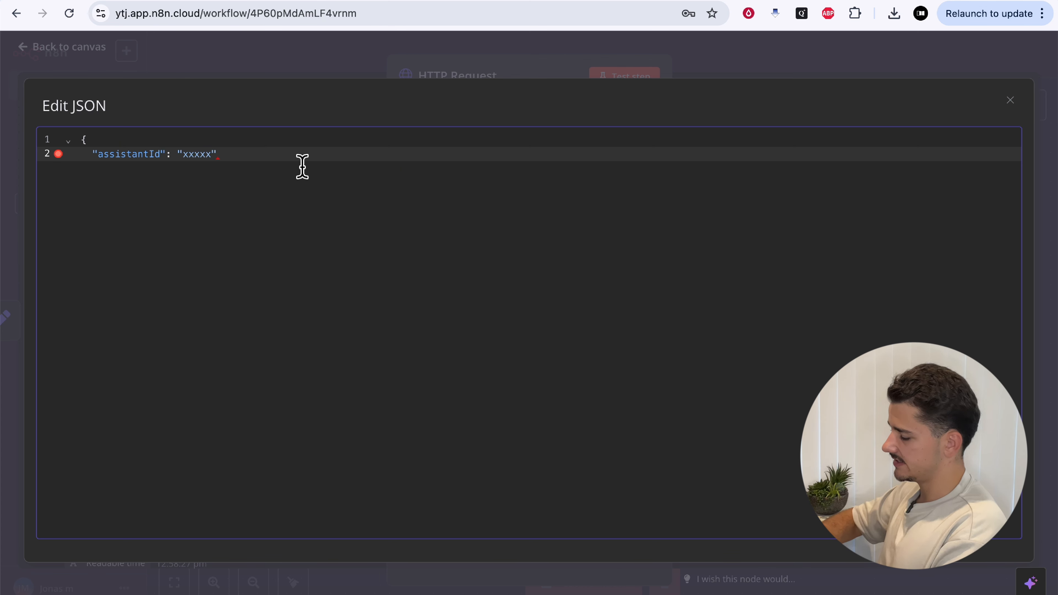
{"action": "type", "text": ","}
{"action": "key", "text": "Return"}
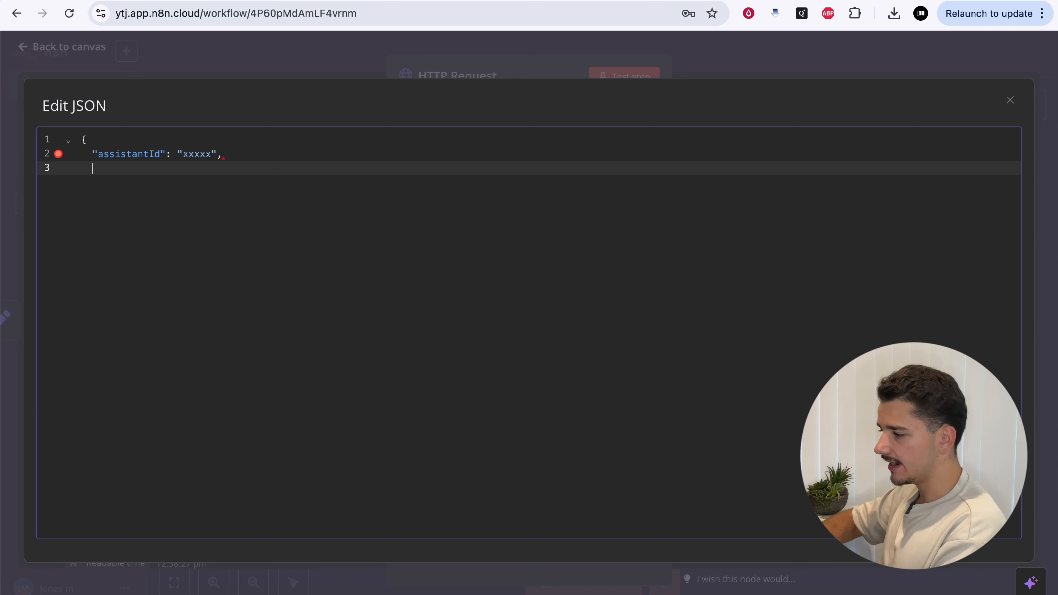
{"action": "type", "text": "\""}
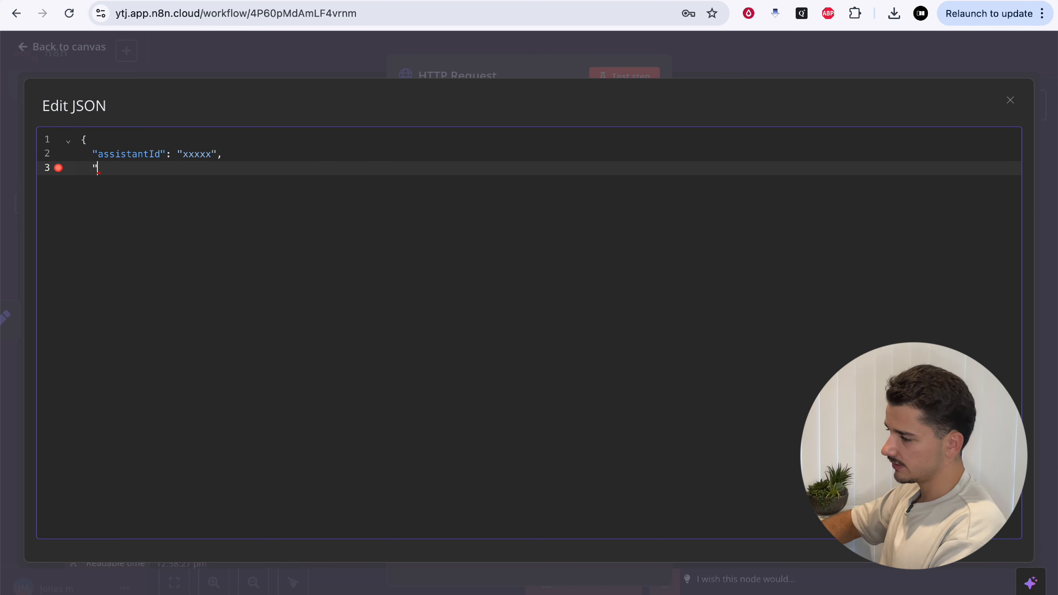
{"action": "type", "text": "customer\""}
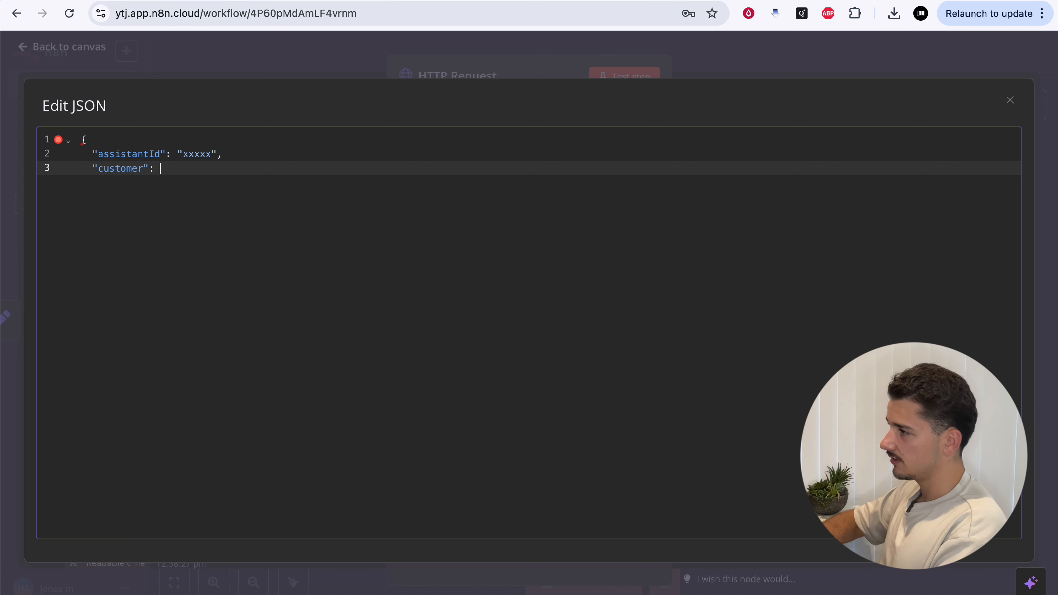
{"action": "type", "text": ": {"}
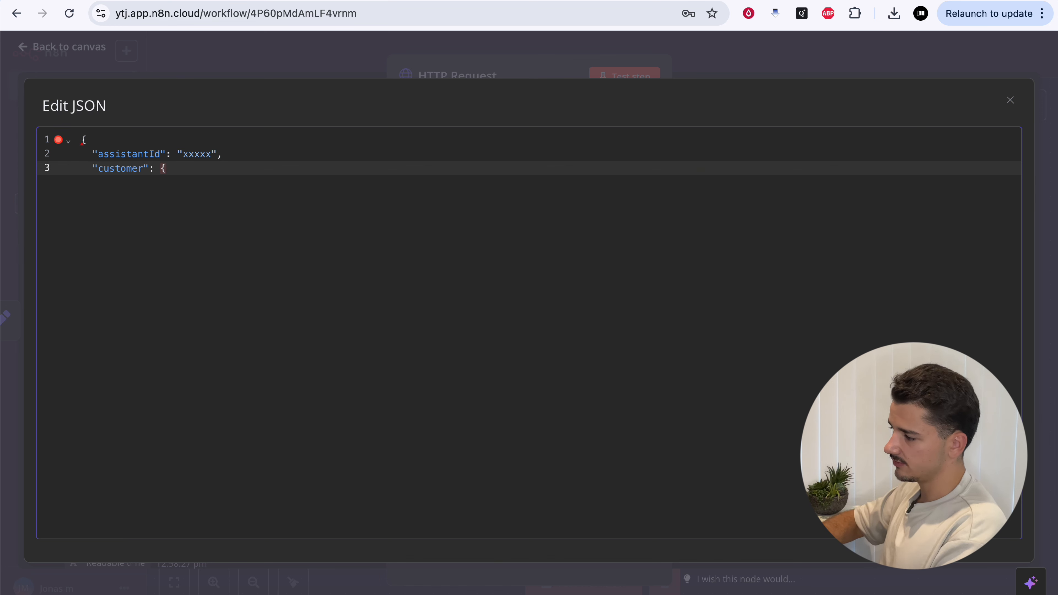
Fill the customer object with "name": "xxx" and "number" "xxx", then close it with },
{"action": "key", "text": "Return"}
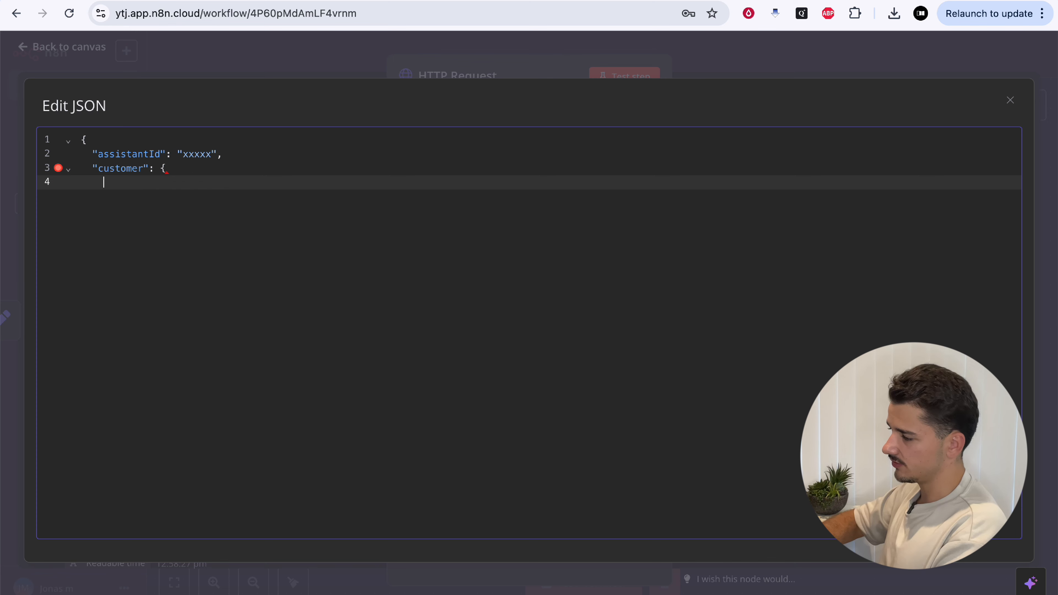
{"action": "type", "text": "\""}
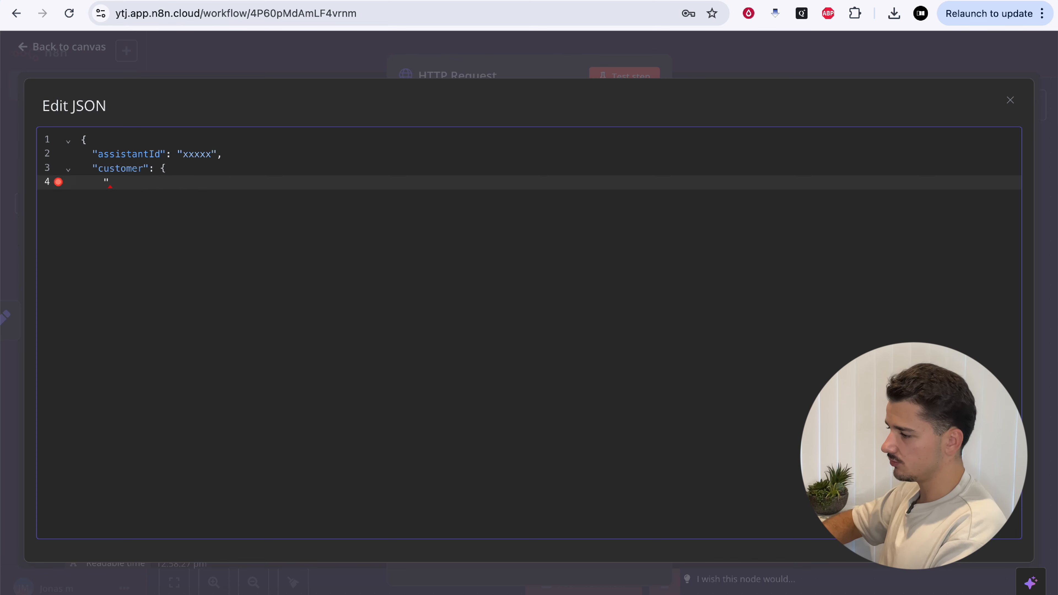
{"action": "type", "text": "name"}
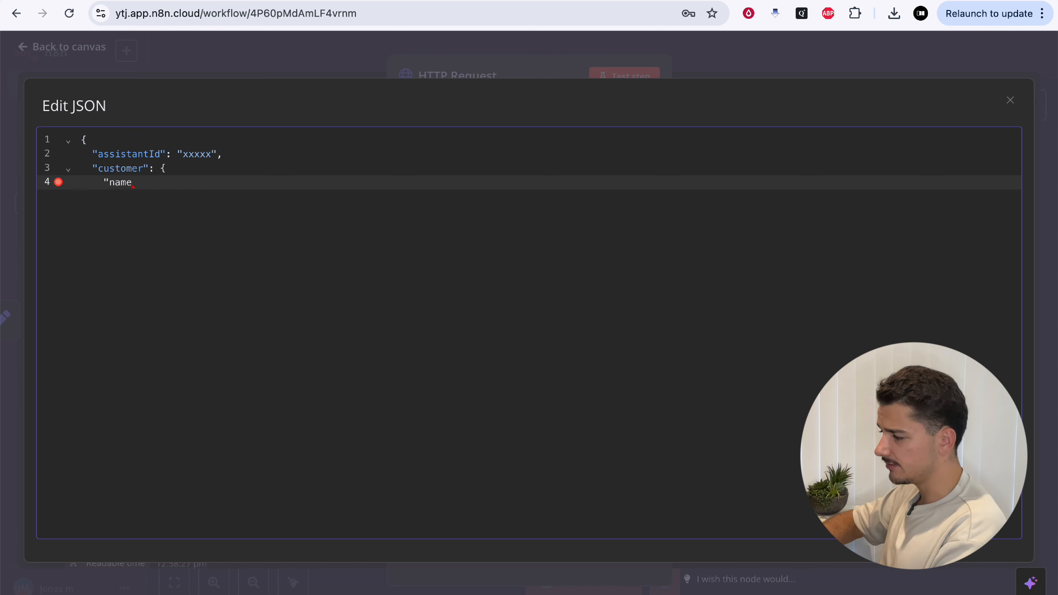
{"action": "type", "text": "\": \"xxx"}
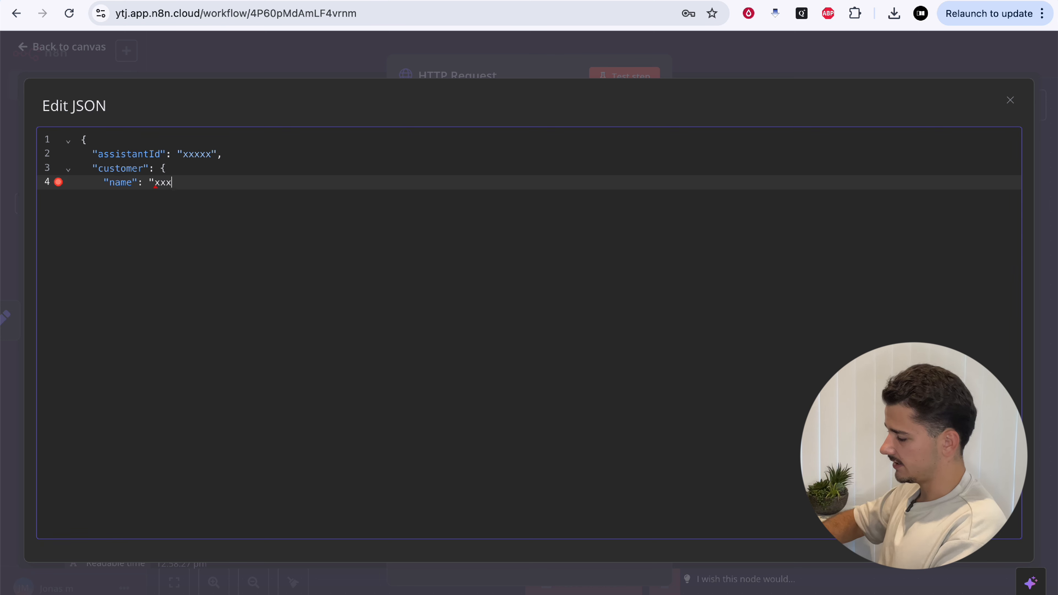
{"action": "type", "text": "\","}
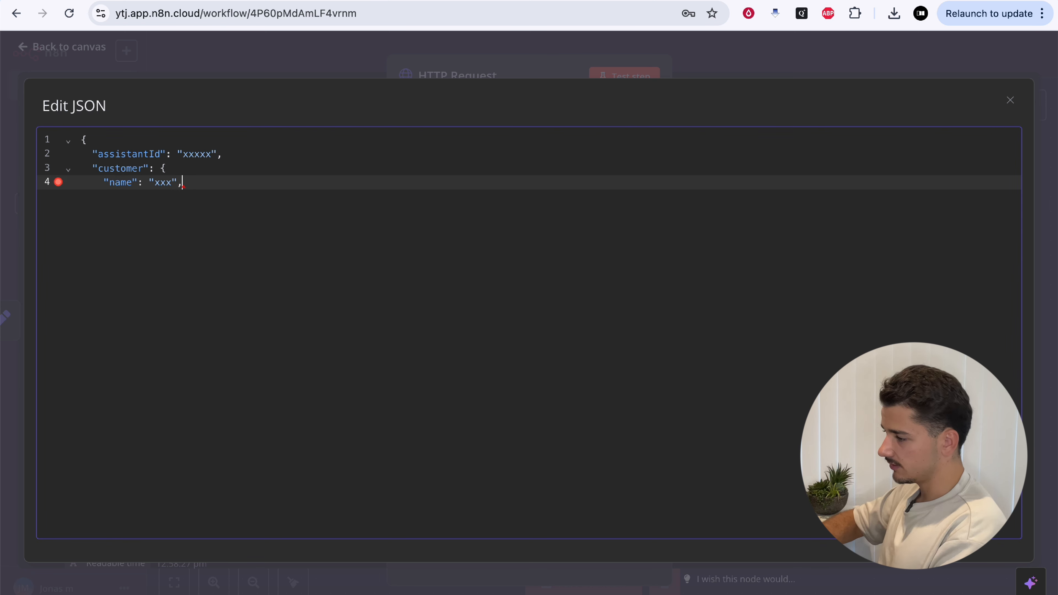
{"action": "key", "text": "Return"}
{"action": "type", "text": "\"numbe"}
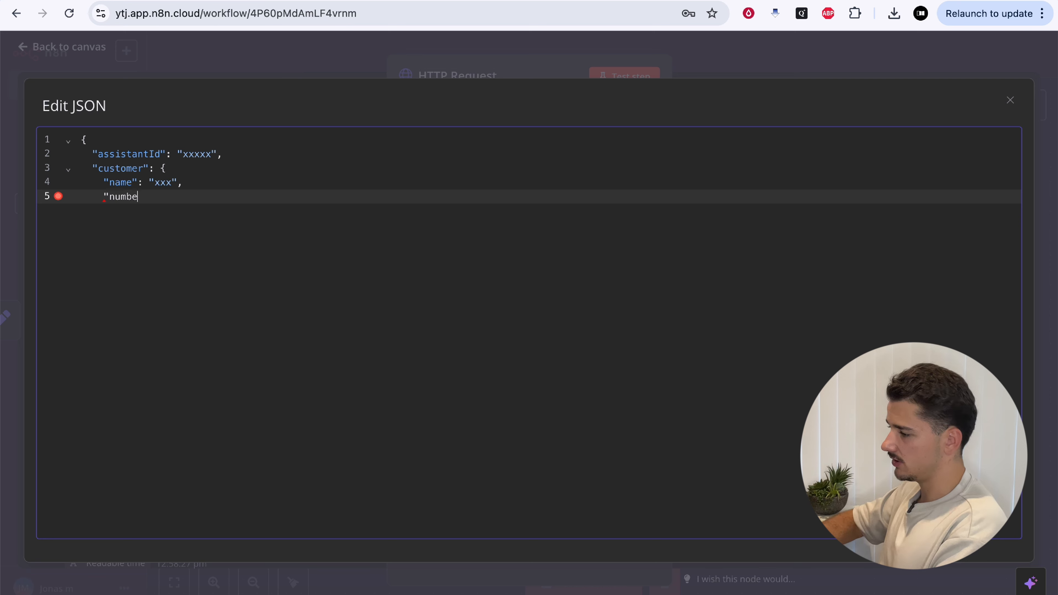
{"action": "type", "text": "r\":"}
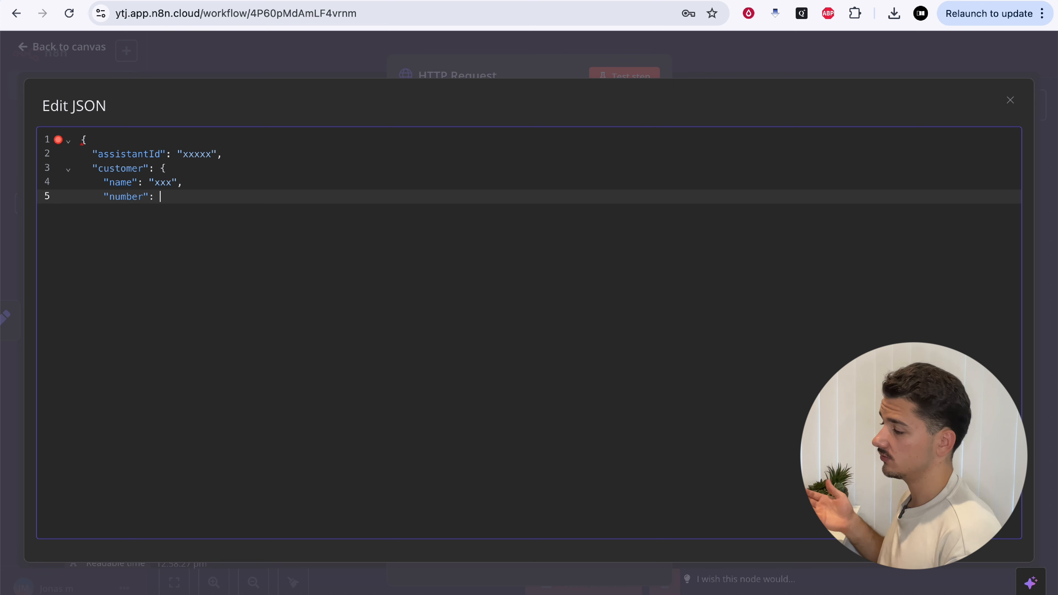
{"action": "type", "text": "\"xxx\""}
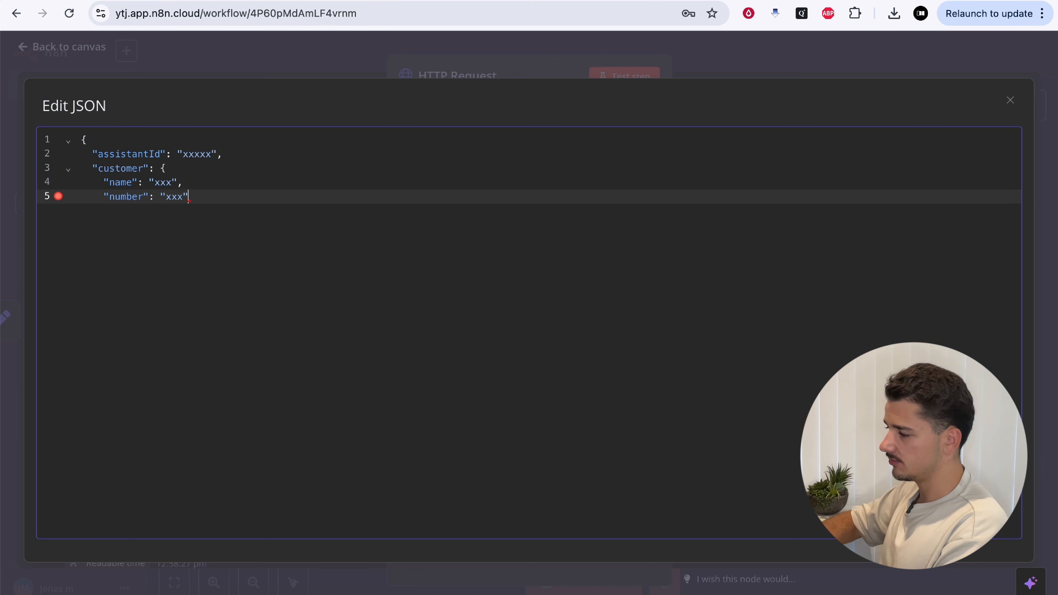
{"action": "key", "text": "Return"}
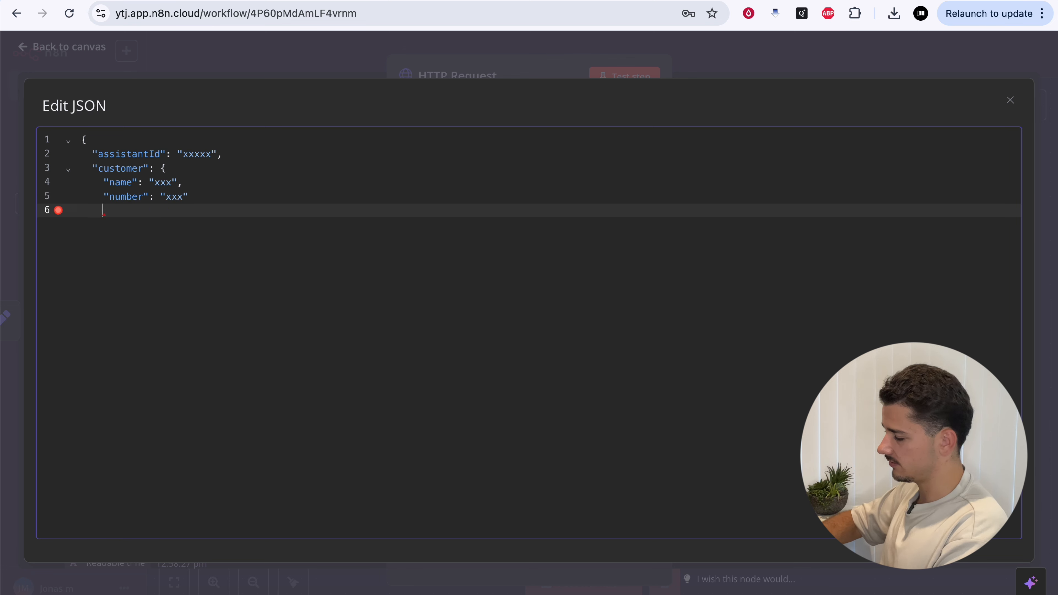
{"action": "type", "text": "}"}
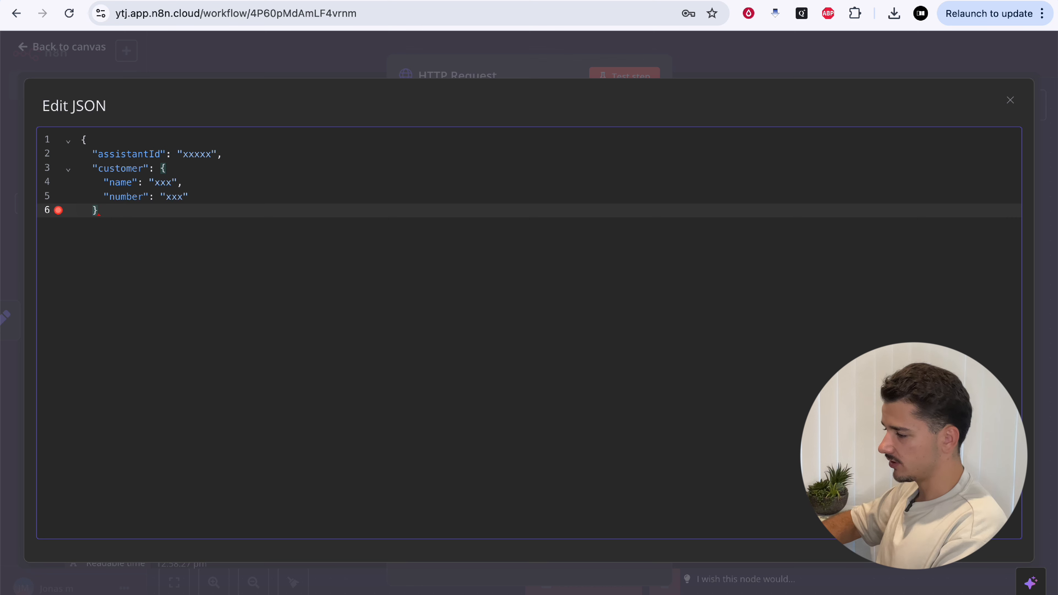
{"action": "type", "text": ","}
Add "phoneNumberId": "xxx" on a new line, leaving a line for the closing brace
{"action": "key", "text": "Return"}
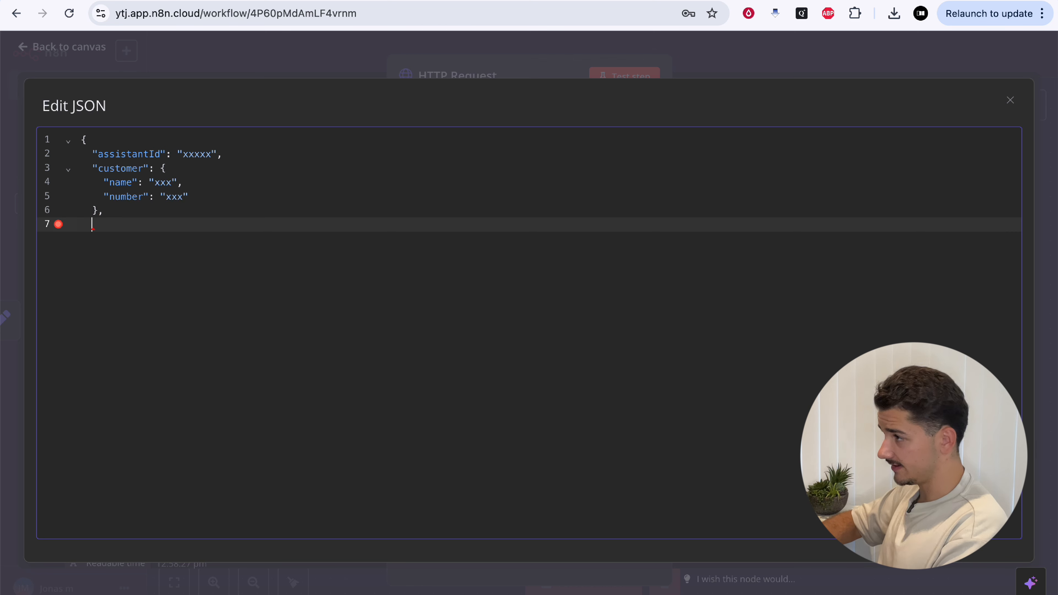
{"action": "type", "text": "\"phon"}
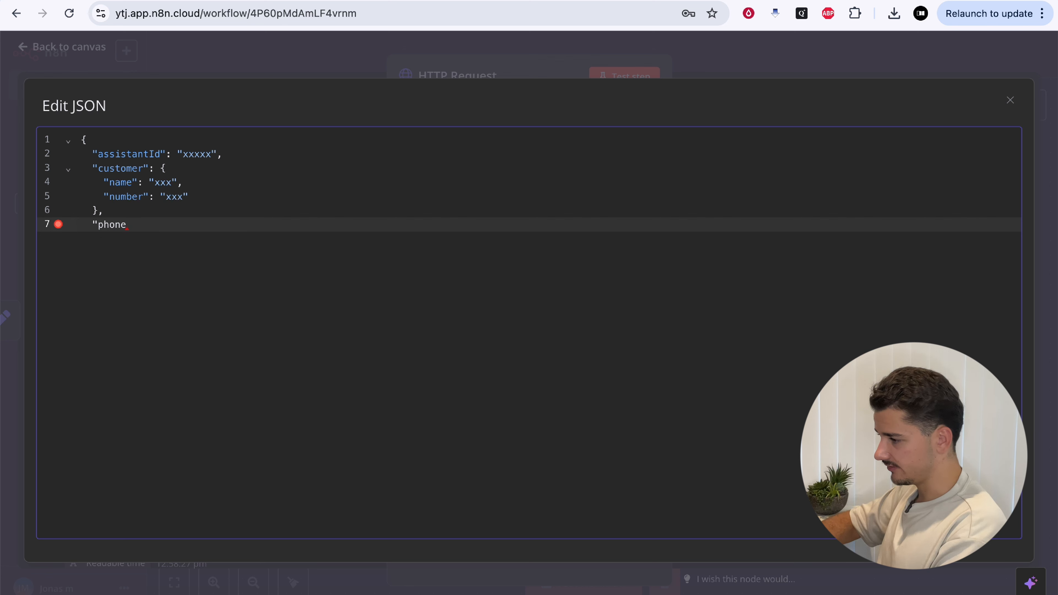
{"action": "type", "text": "eN"}
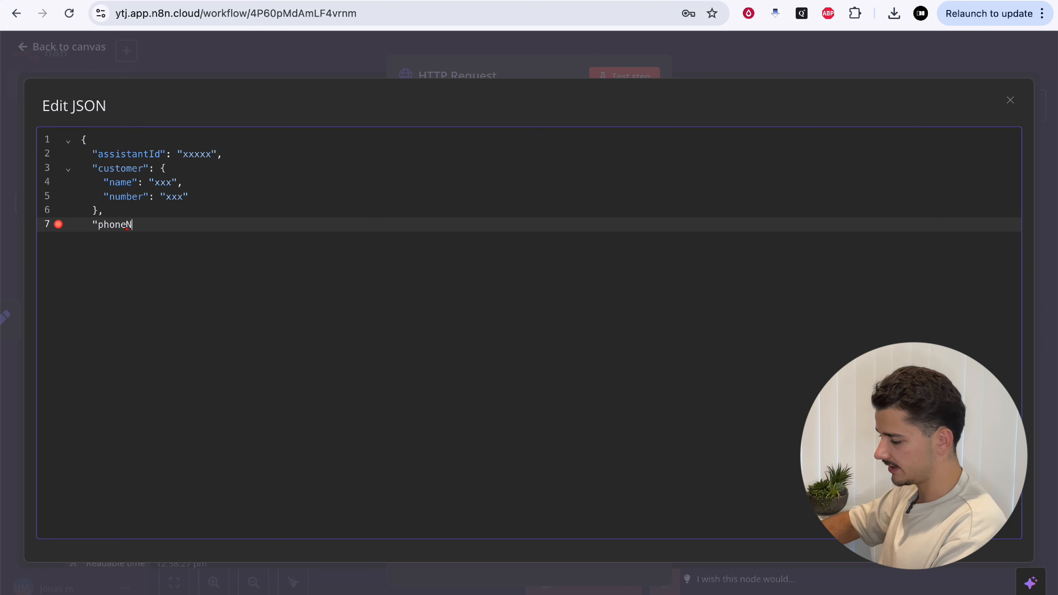
{"action": "type", "text": "umberId"}
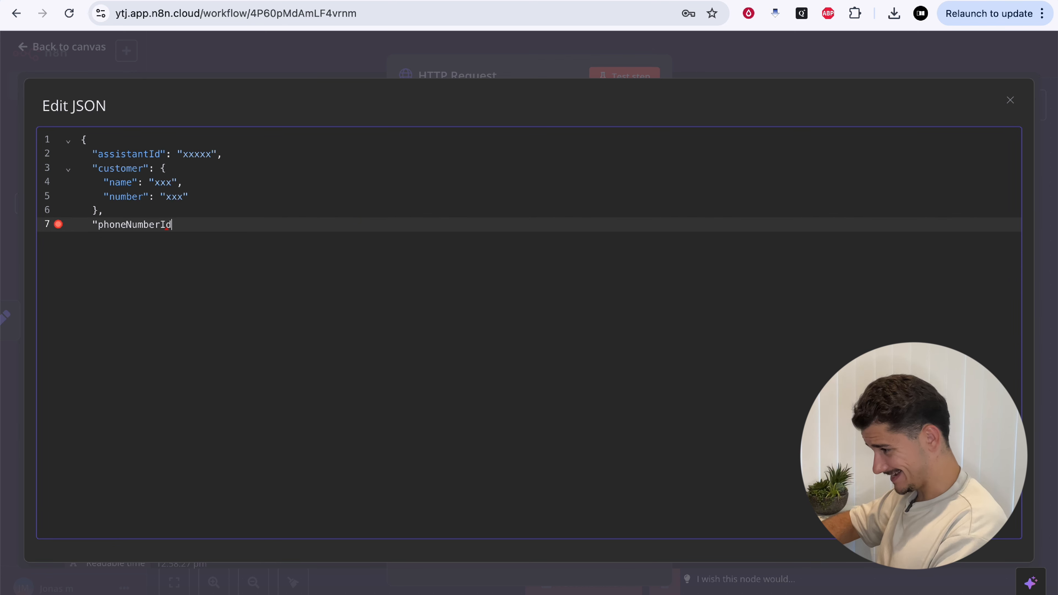
{"action": "type", "text": "\""}
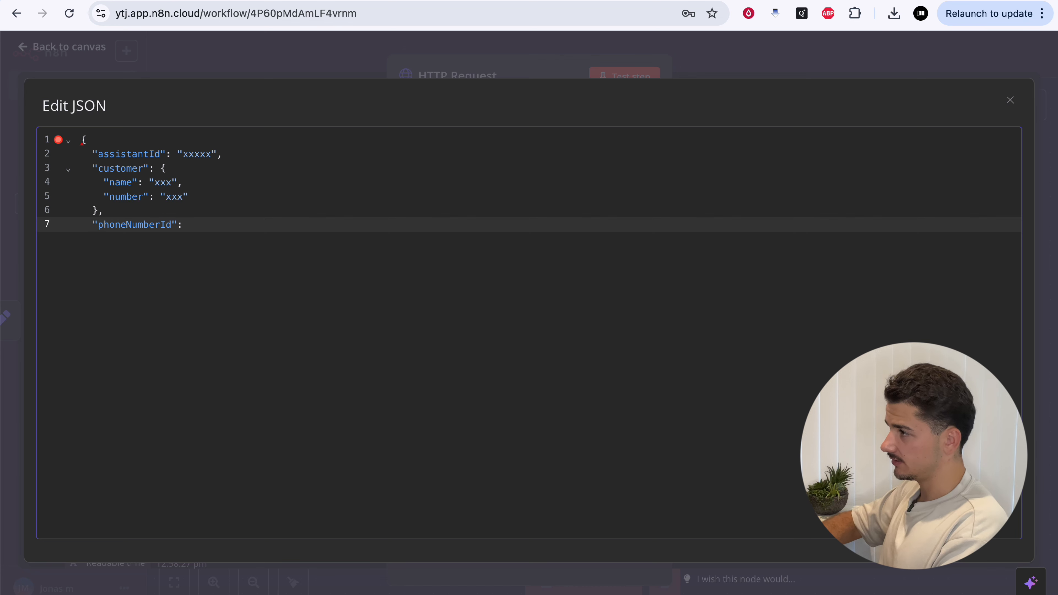
{"action": "type", "text": ": \"xxx"}
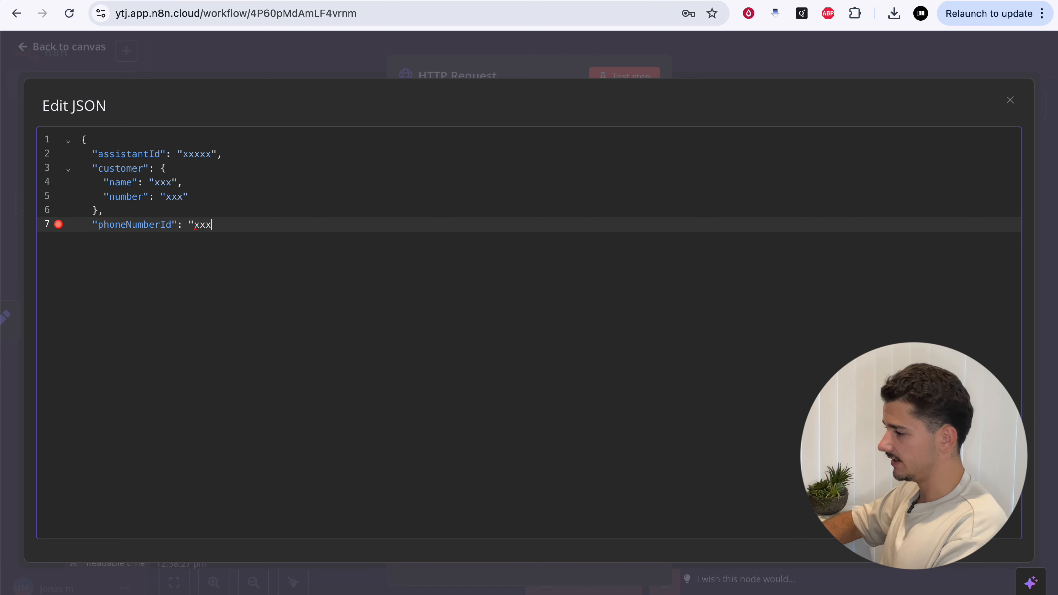
{"action": "type", "text": "\""}
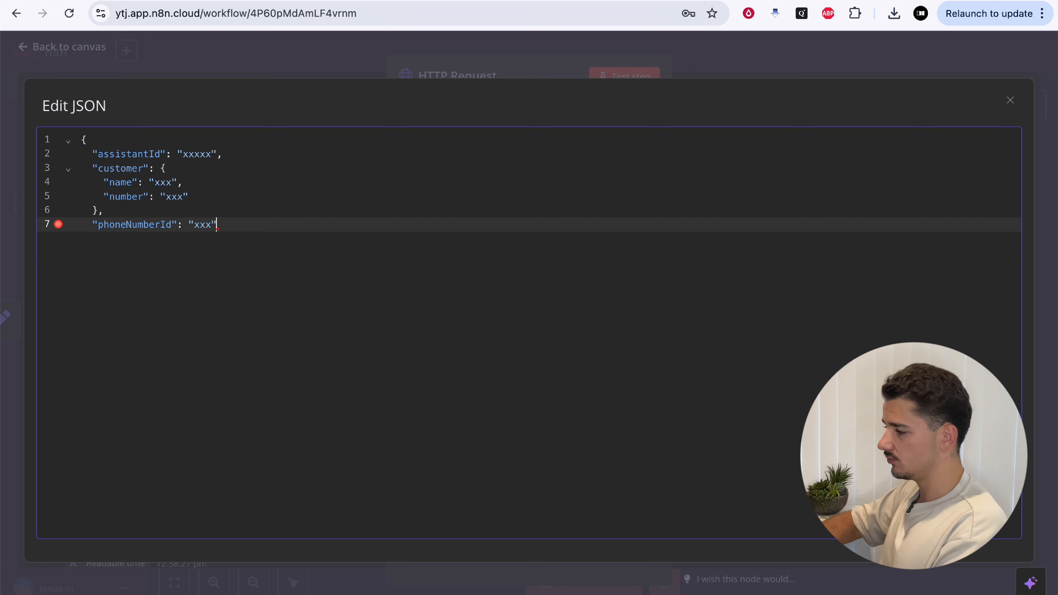
{"action": "key", "text": "Return"}
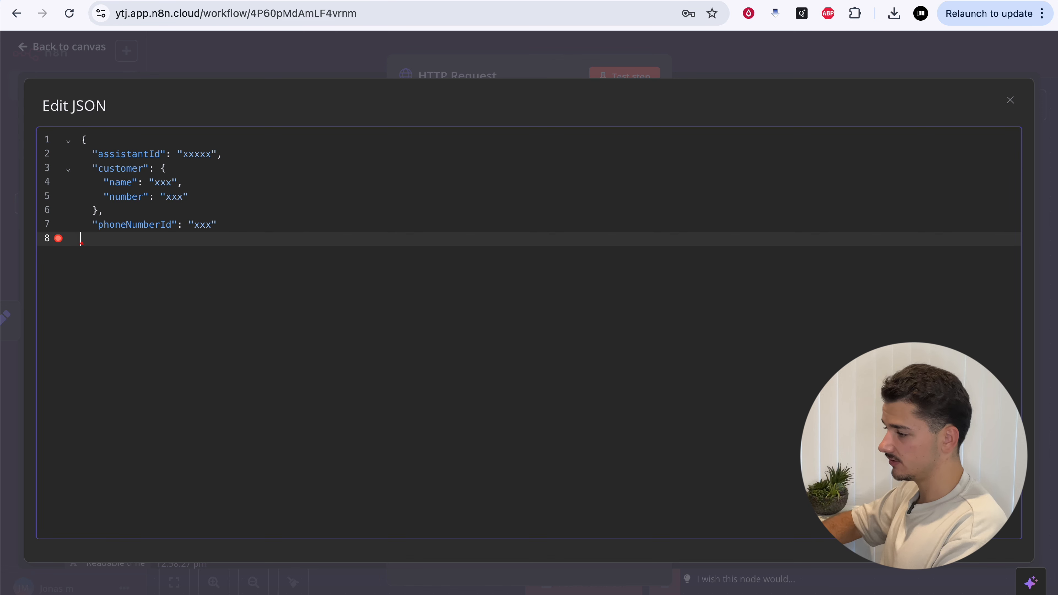
Close the JSON object with a final brace and review the assistantId, customer and phoneNumberId fields
{"action": "type", "text": "}"}
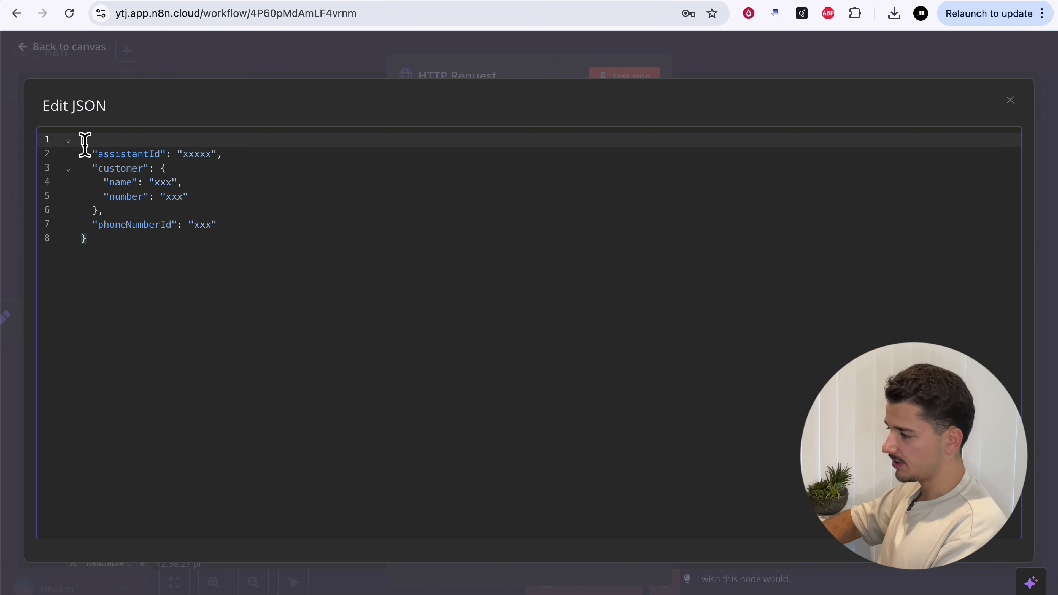
{"action": "left_click_drag", "start_coordinate": [82, 140], "coordinate": [156, 250]}
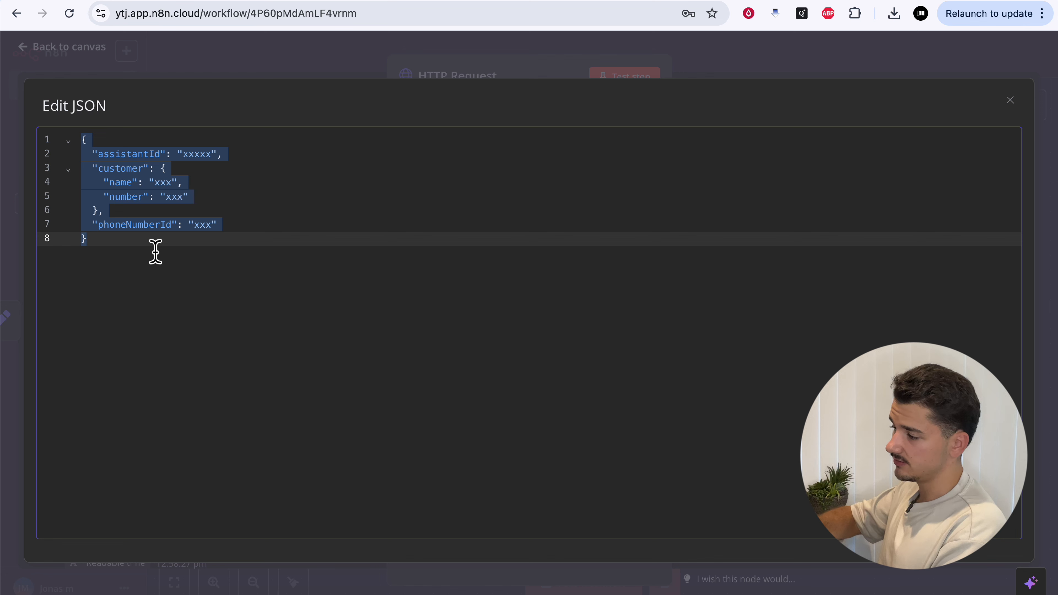
{"action": "left_click", "coordinate": [181, 158]}
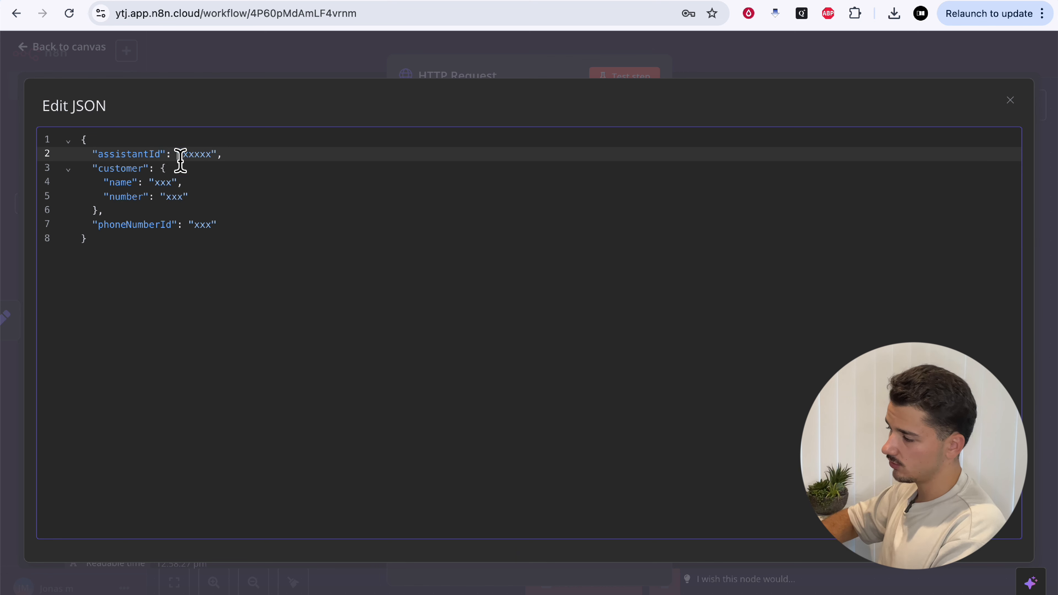
{"action": "left_click_drag", "start_coordinate": [180, 158], "coordinate": [211, 161]}
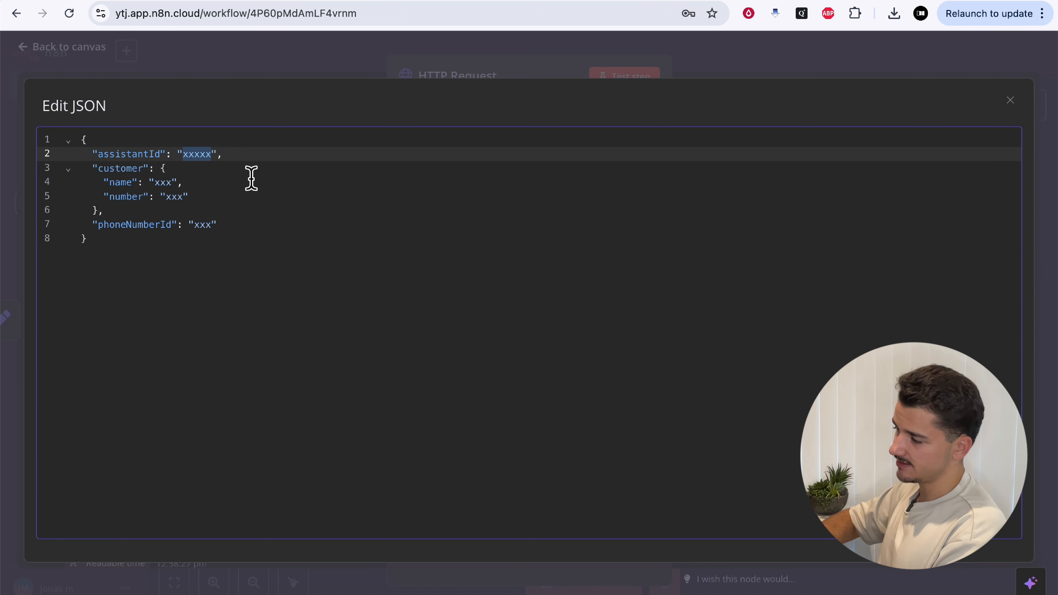
{"action": "double_click", "coordinate": [127, 171]}
{"action": "left_click", "coordinate": [148, 173]}
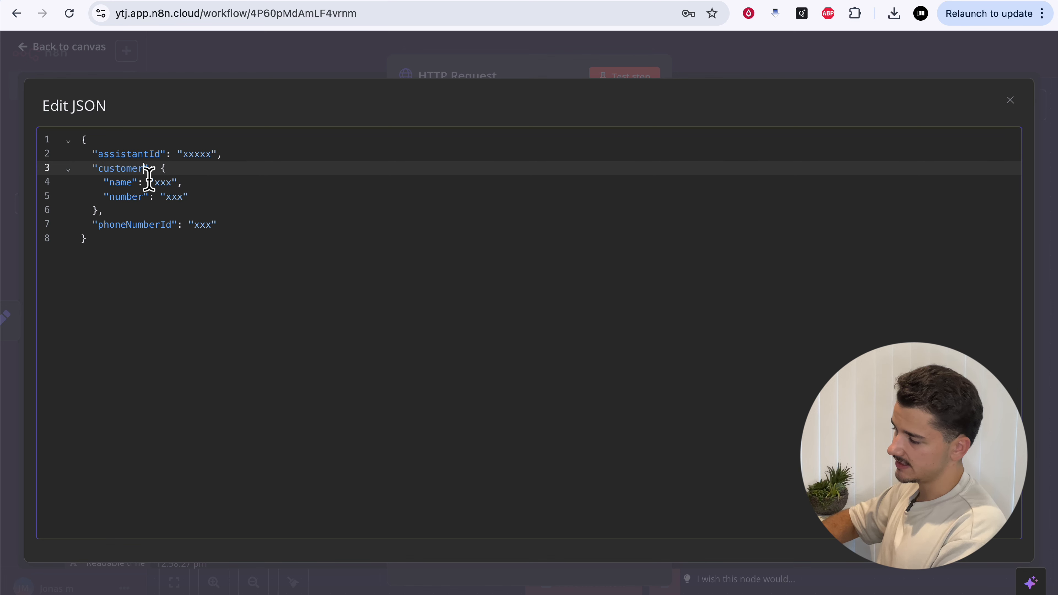
{"action": "left_click_drag", "start_coordinate": [105, 174], "coordinate": [184, 202]}
{"action": "left_click", "coordinate": [128, 174]}
{"action": "left_click", "coordinate": [131, 188]}
{"action": "double_click", "coordinate": [158, 187]}
{"action": "left_click", "coordinate": [143, 200]}
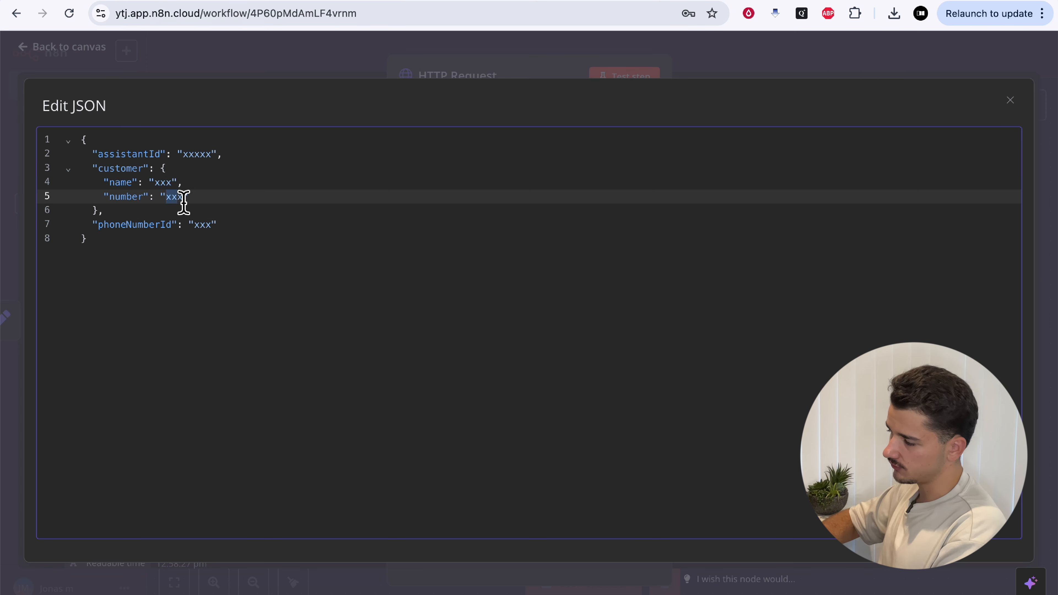
{"action": "left_click_drag", "start_coordinate": [92, 225], "coordinate": [267, 232]}
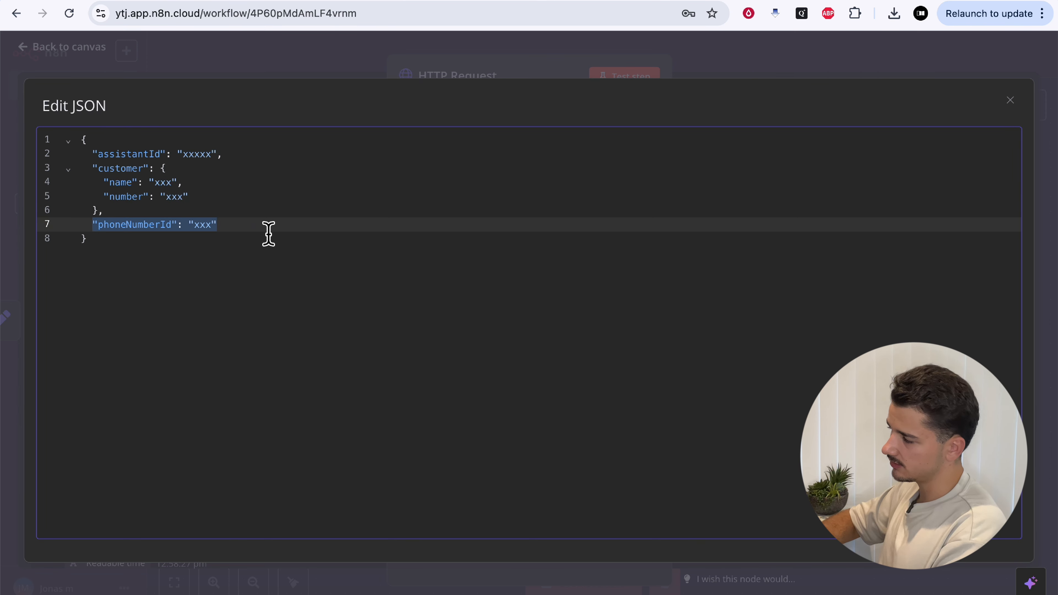
Close the Edit JSON window and switch the JSON body field to Expression mode
{"action": "left_click", "coordinate": [1010, 101]}
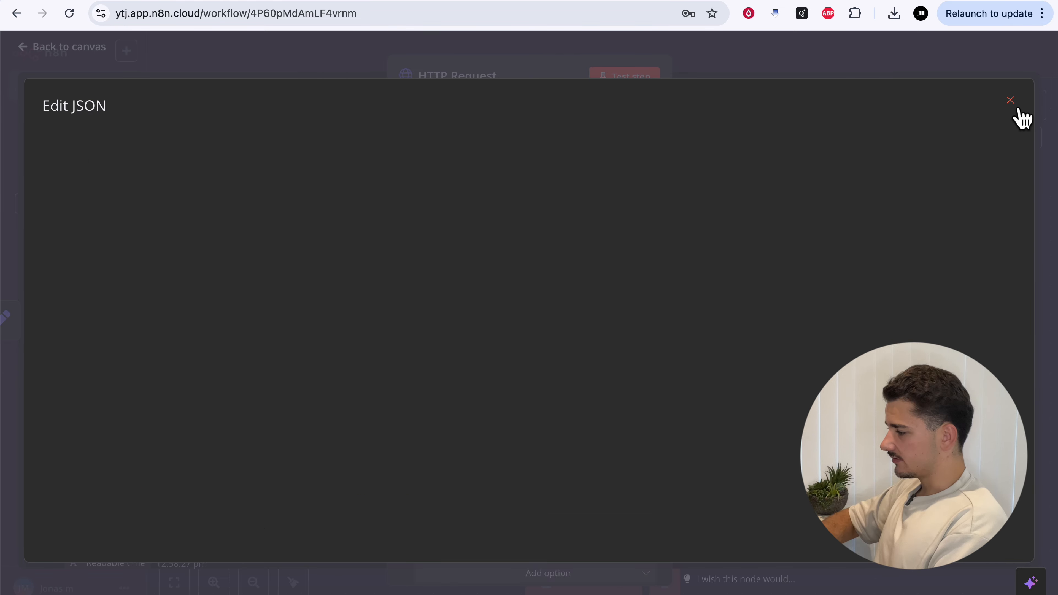
{"action": "scroll", "coordinate": [570, 484], "scroll_direction": "down", "scroll_amount": 1}
{"action": "left_click", "coordinate": [519, 467]}
{"action": "scroll", "coordinate": [542, 438], "scroll_direction": "up", "scroll_amount": 1}
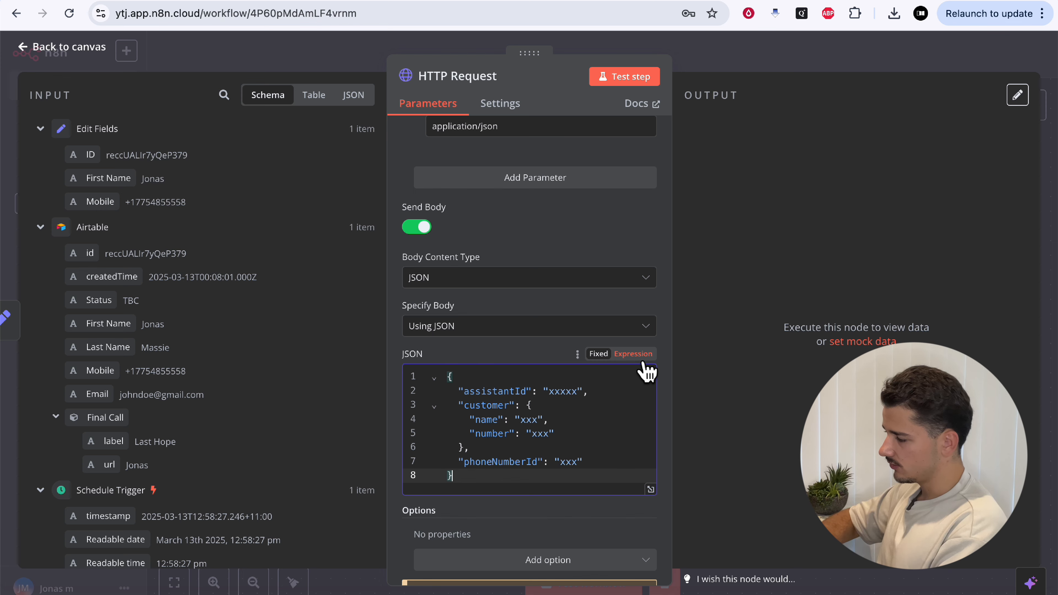
{"action": "left_click", "coordinate": [633, 354]}
Map First Name into the customer name and Mobile into the customer number
{"action": "left_click", "coordinate": [513, 405]}
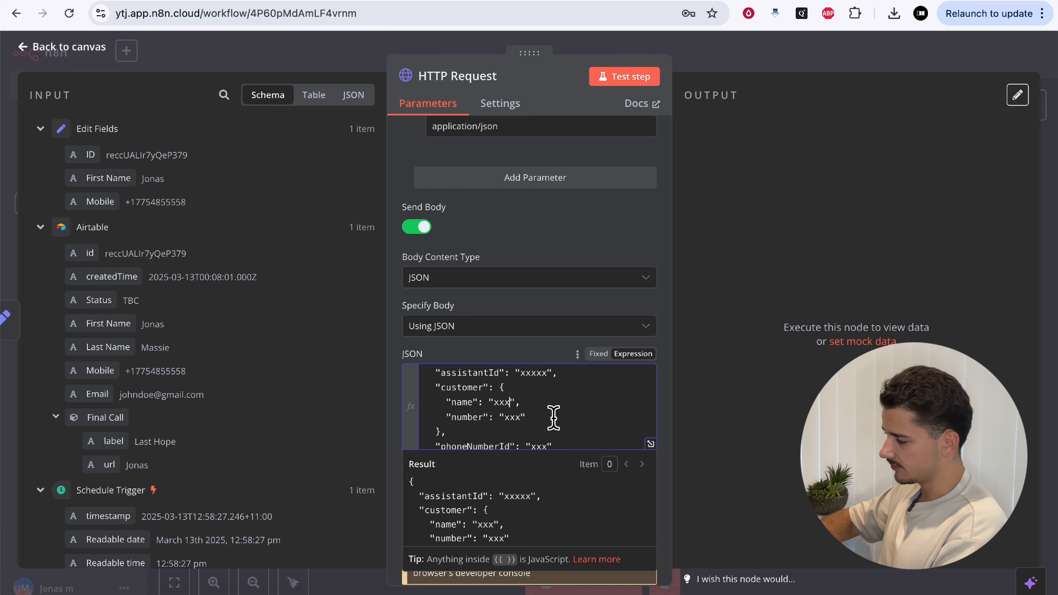
{"action": "key", "text": "BackSpace"}
{"action": "key", "text": "BackSpace"}
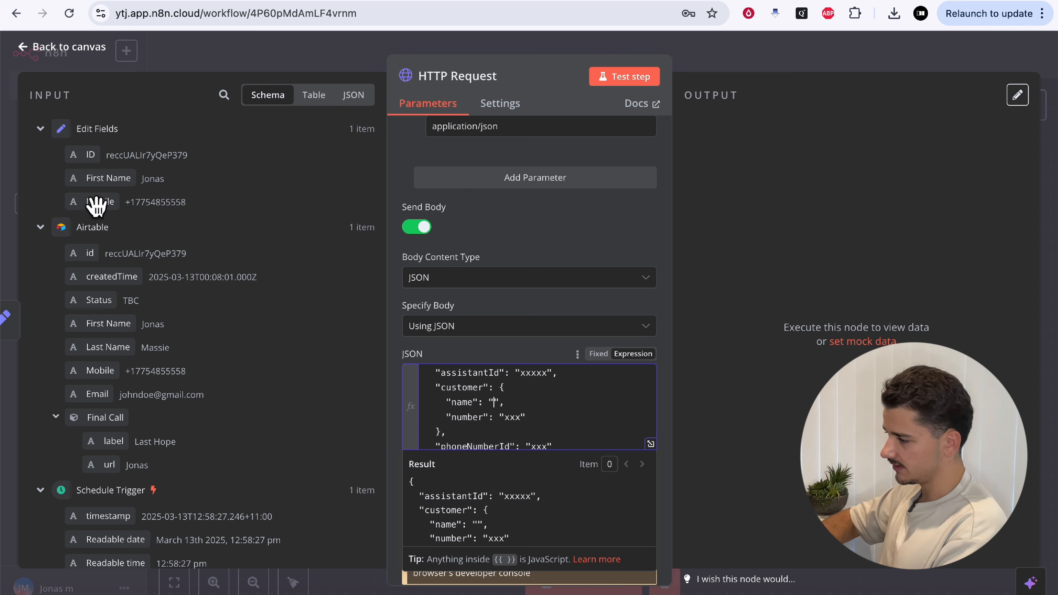
{"action": "left_click_drag", "start_coordinate": [95, 179], "coordinate": [493, 402]}
{"action": "left_click_drag", "start_coordinate": [104, 208], "coordinate": [506, 417]}
Paste the real assistant ID and phone-number ID over the assistantId and phoneNumberId placeholders
{"action": "scroll", "coordinate": [541, 391], "scroll_direction": "up", "scroll_amount": 1}
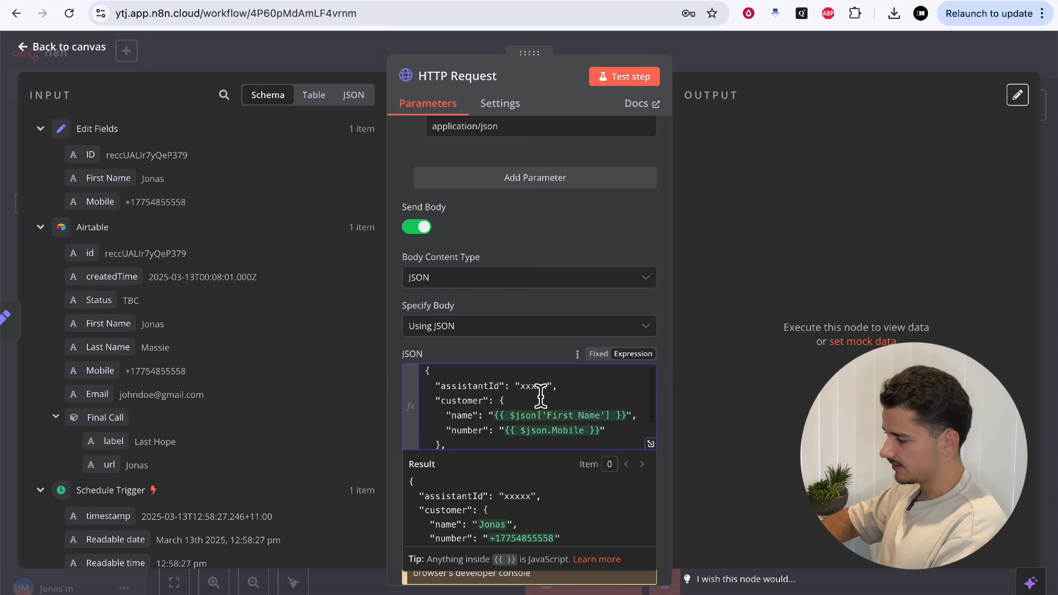
{"action": "double_click", "coordinate": [535, 386]}
{"action": "scroll", "coordinate": [541, 396], "scroll_direction": "down", "scroll_amount": 2}
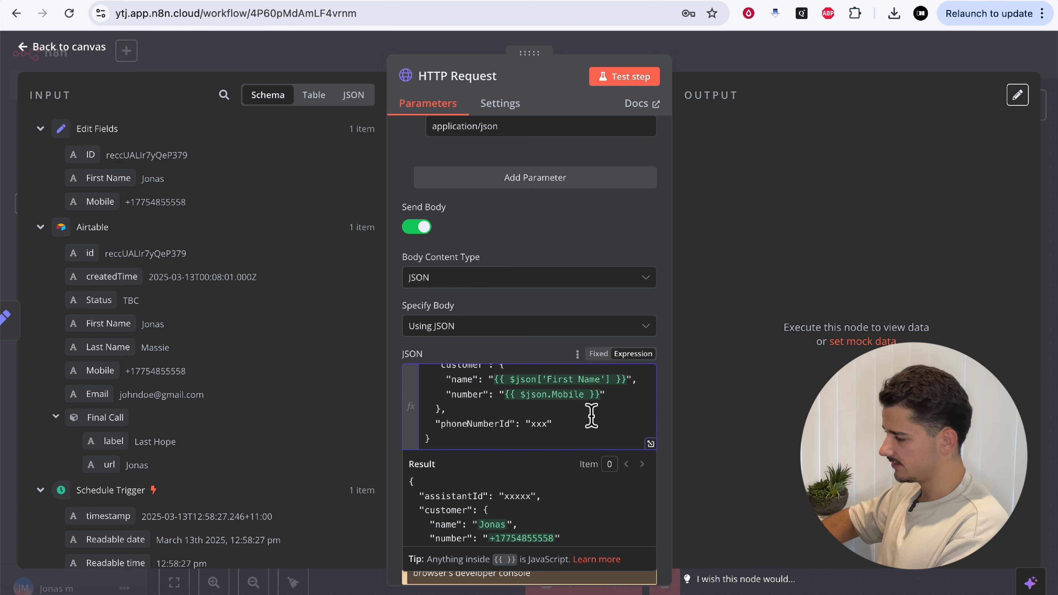
{"action": "scroll", "coordinate": [588, 410], "scroll_direction": "up", "scroll_amount": 2}
{"action": "type", "text": "b4d31f49-eec6-4a7f-818b-918625957ba1"}
{"action": "left_click_drag", "start_coordinate": [521, 394], "coordinate": [574, 411]}
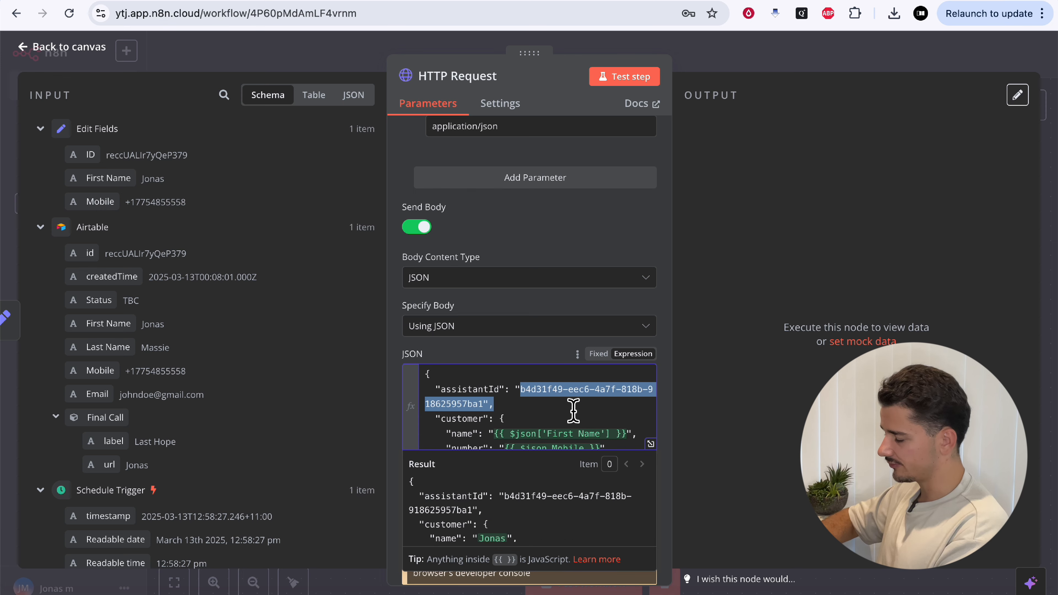
{"action": "scroll", "coordinate": [574, 411], "scroll_direction": "down", "scroll_amount": 2}
{"action": "scroll", "coordinate": [574, 411], "scroll_direction": "up", "scroll_amount": 2}
{"action": "left_click", "coordinate": [541, 399]}
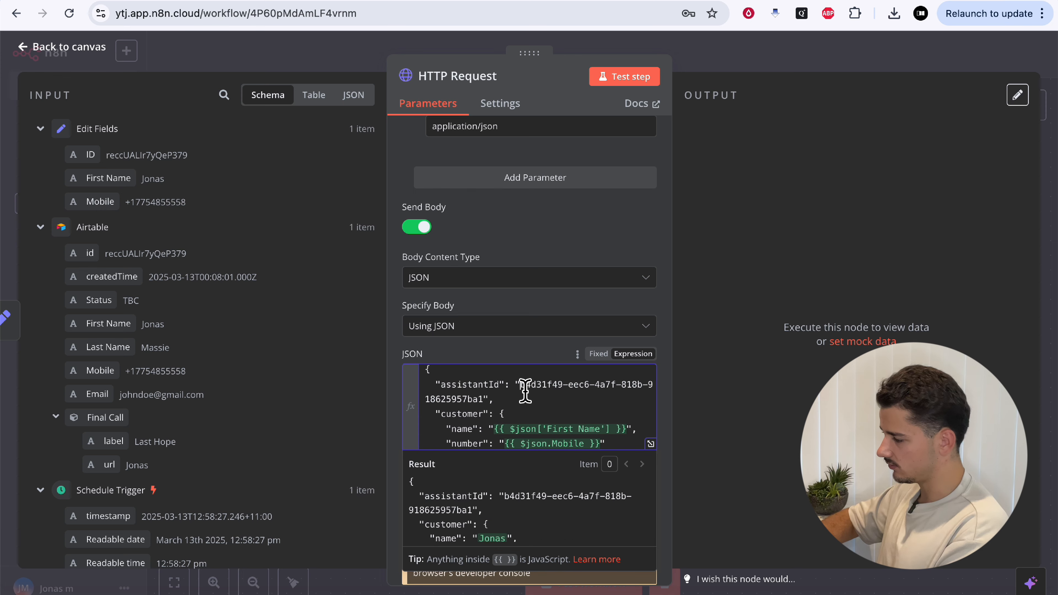
{"action": "left_click_drag", "start_coordinate": [520, 386], "coordinate": [484, 400]}
{"action": "scroll", "coordinate": [550, 433], "scroll_direction": "down", "scroll_amount": 2}
{"action": "double_click", "coordinate": [537, 425]}
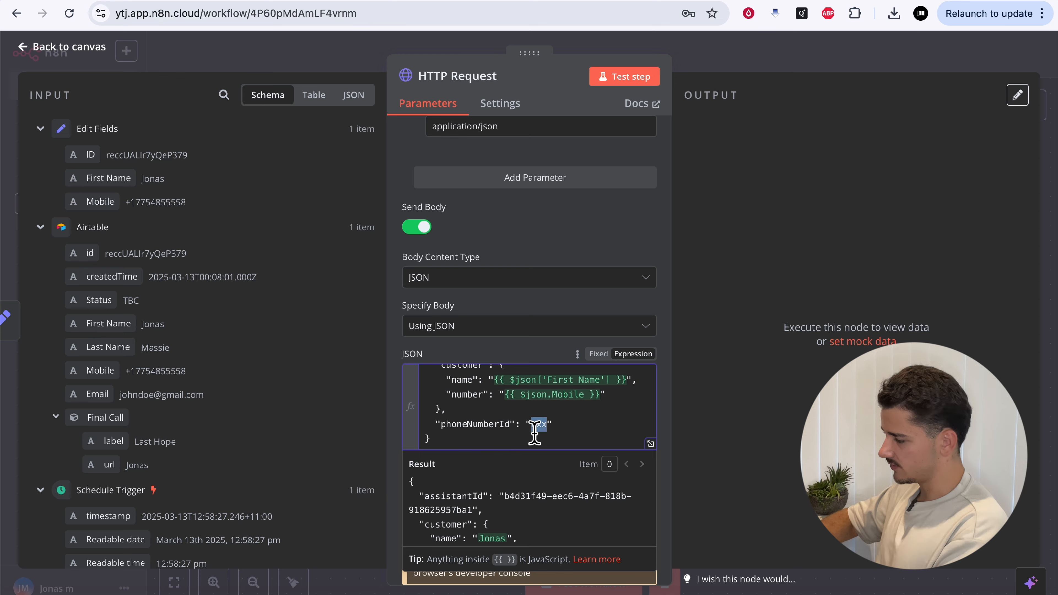
{"action": "key", "text": "BackSpace"}
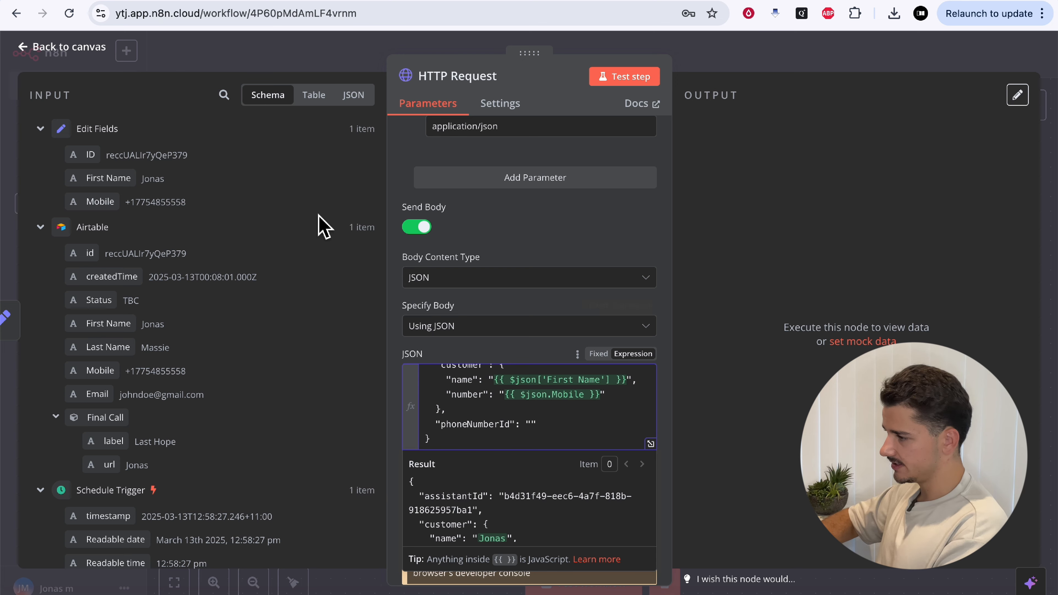
{"action": "key", "text": "ctrl+v"}
Close the HTTP Request node and test-run the whole workflow
{"action": "left_click", "coordinate": [728, 59]}
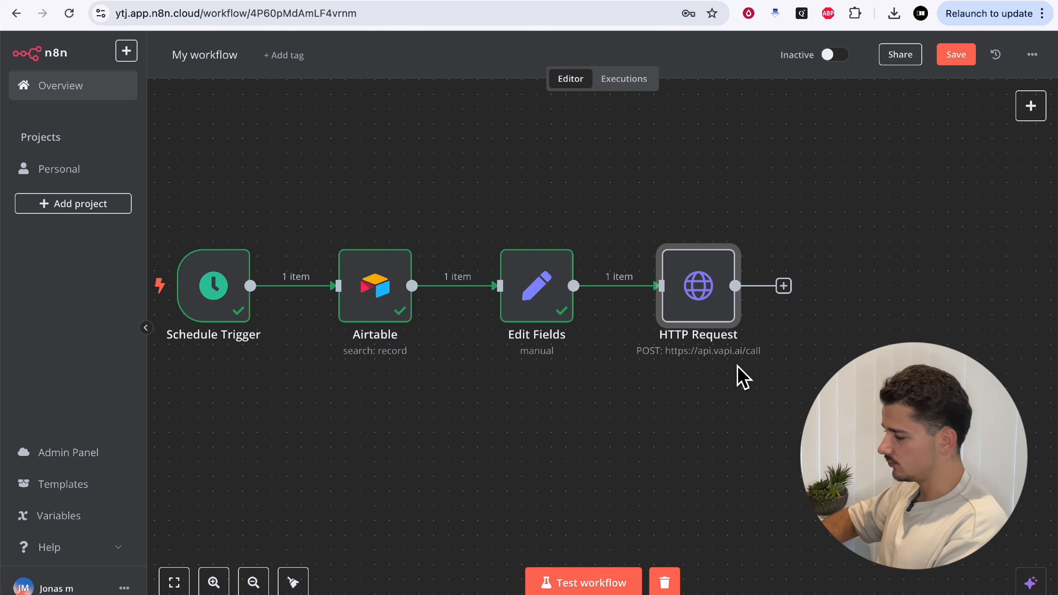
{"action": "left_click", "coordinate": [605, 587]}
{"action": "scroll", "coordinate": [860, 350], "scroll_direction": "down", "scroll_amount": 5}
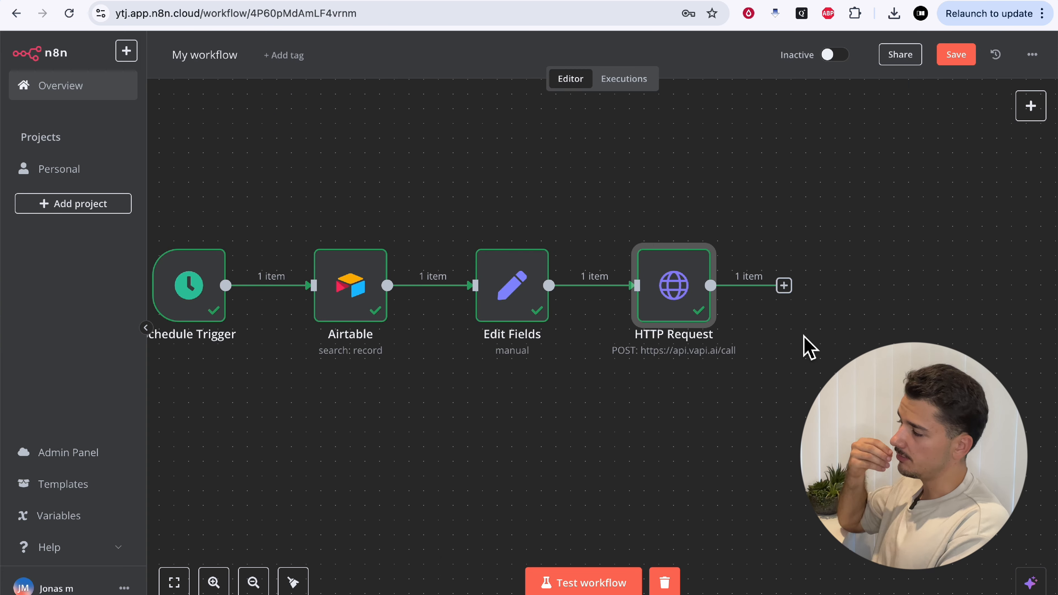
In the Airtable Leads table, view the lead's Status options and leave it as TBC
{"action": "left_click", "coordinate": [341, 0]}
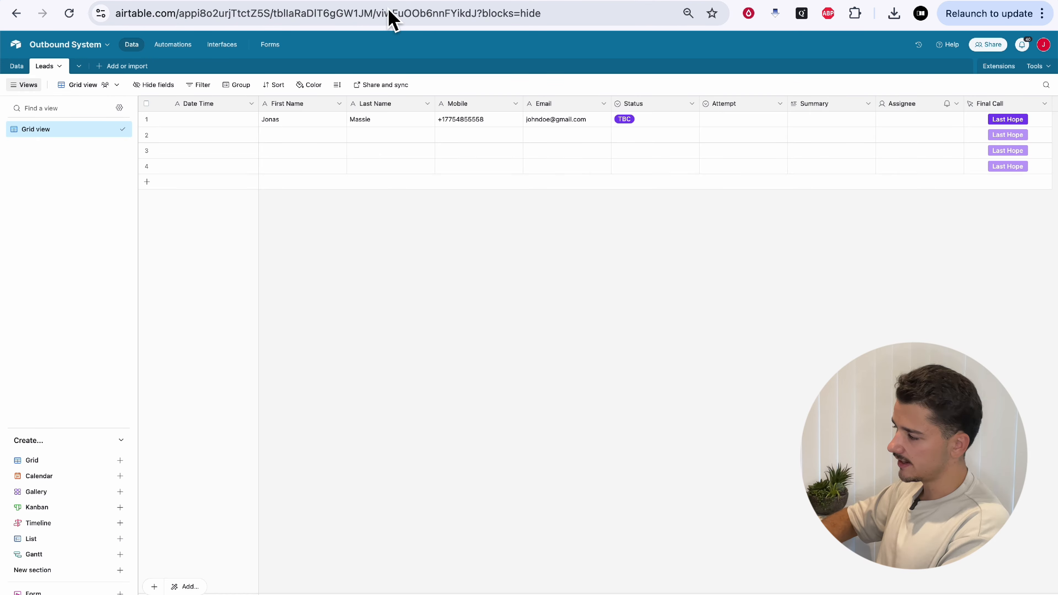
{"action": "left_click", "coordinate": [652, 122]}
{"action": "left_click", "coordinate": [652, 122]}
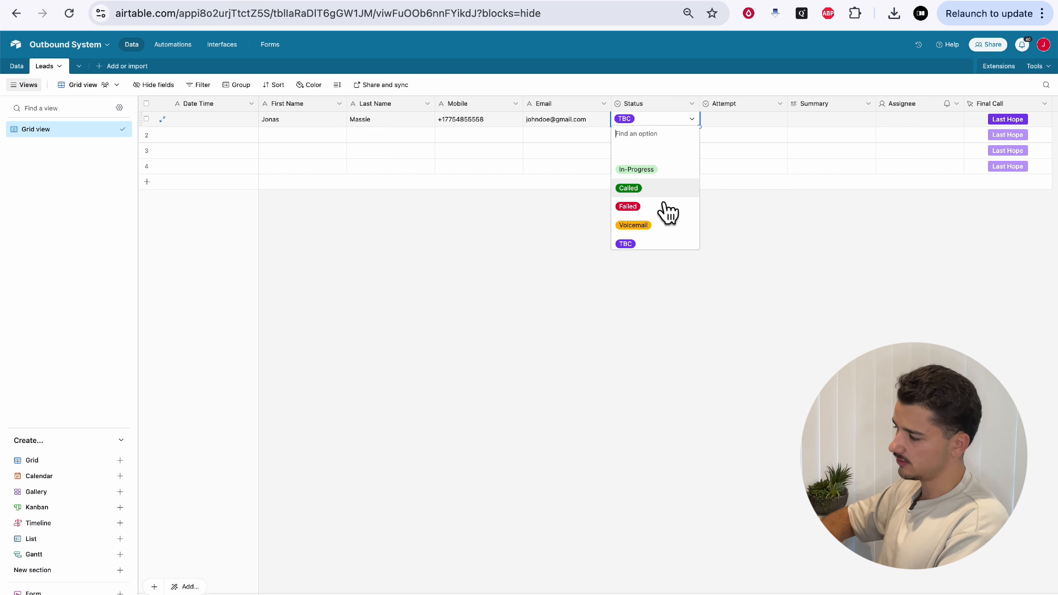
{"action": "left_click", "coordinate": [736, 247]}
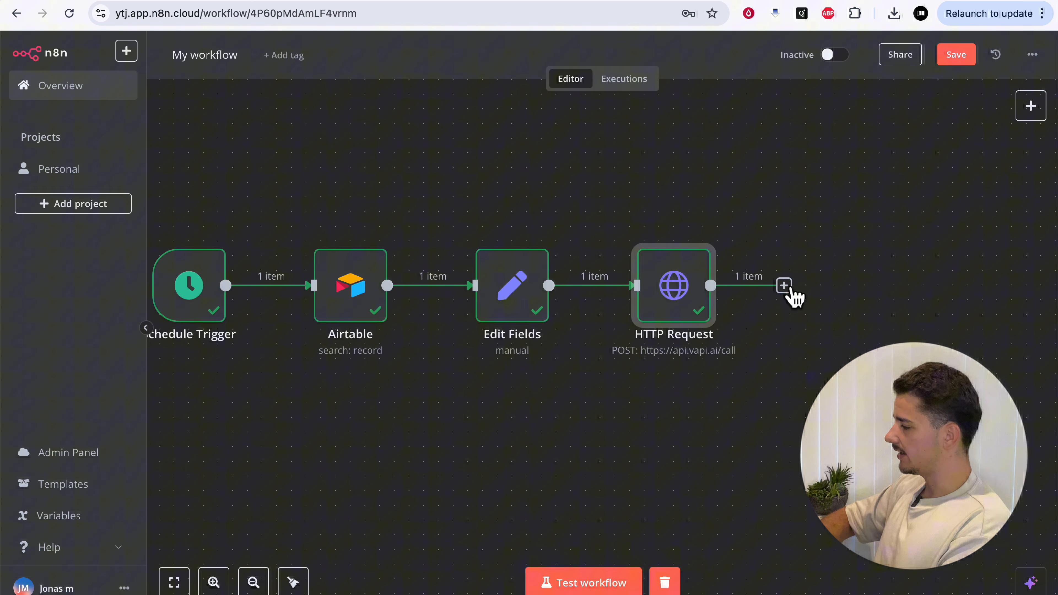
Add an Airtable 'Update record' node after HTTP Request using base Outbound System and table Leads
{"action": "left_click", "coordinate": [785, 288]}
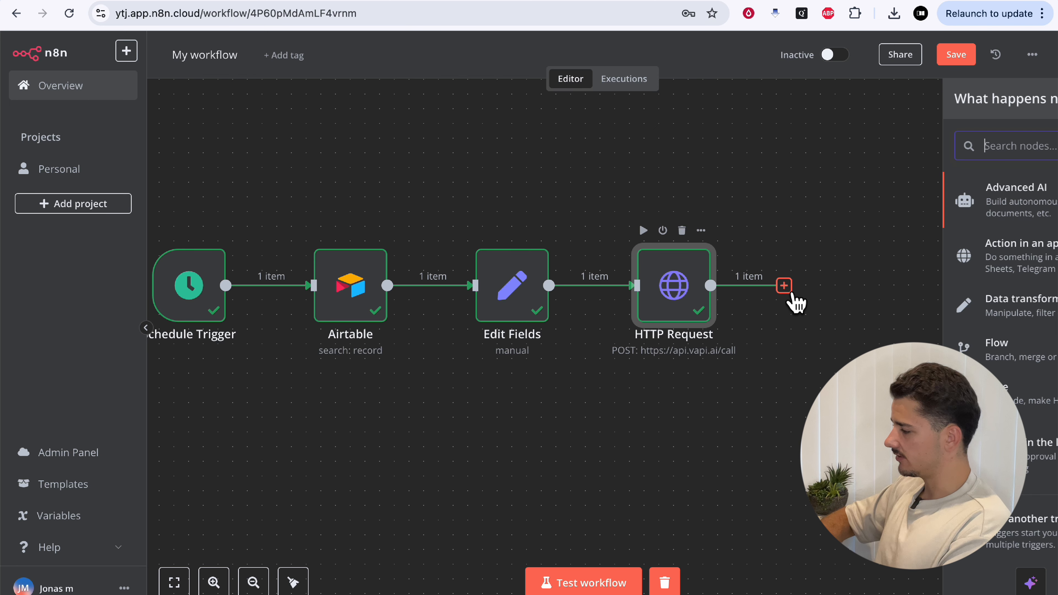
{"action": "type", "text": "airtable"}
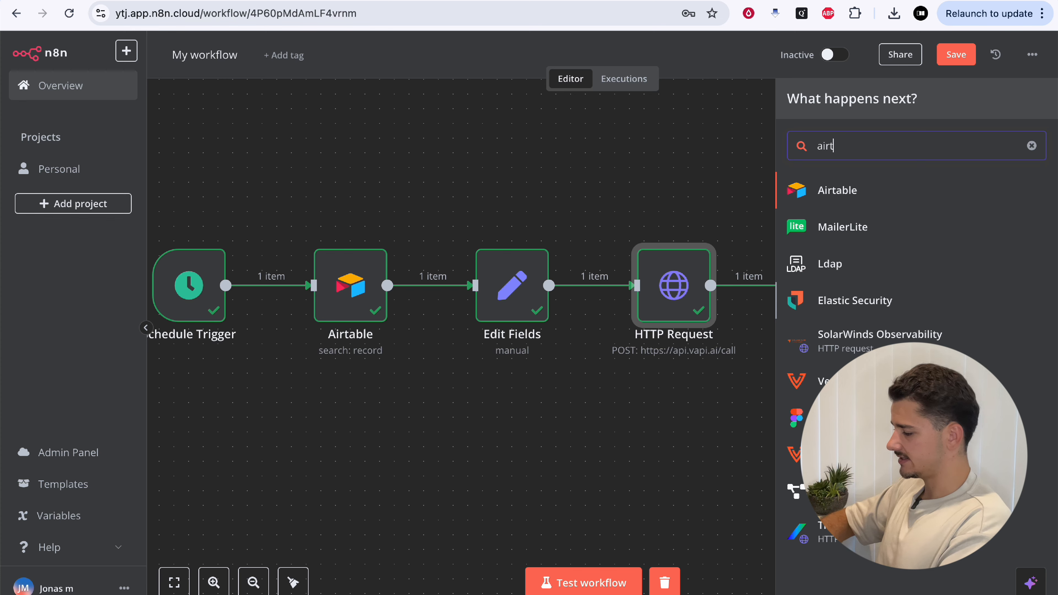
{"action": "key", "text": "Return"}
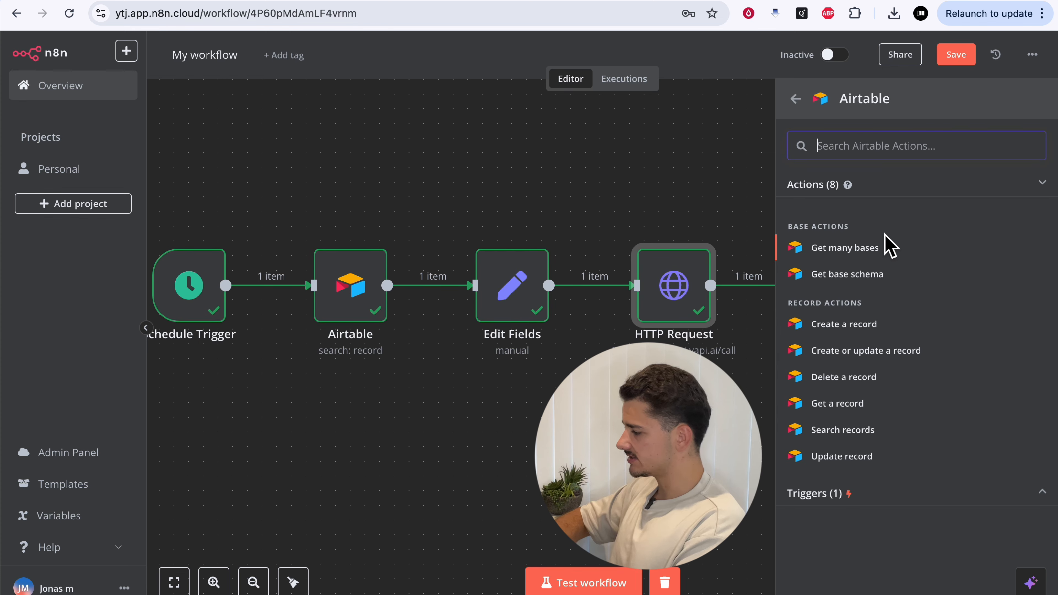
{"action": "left_click", "coordinate": [879, 458]}
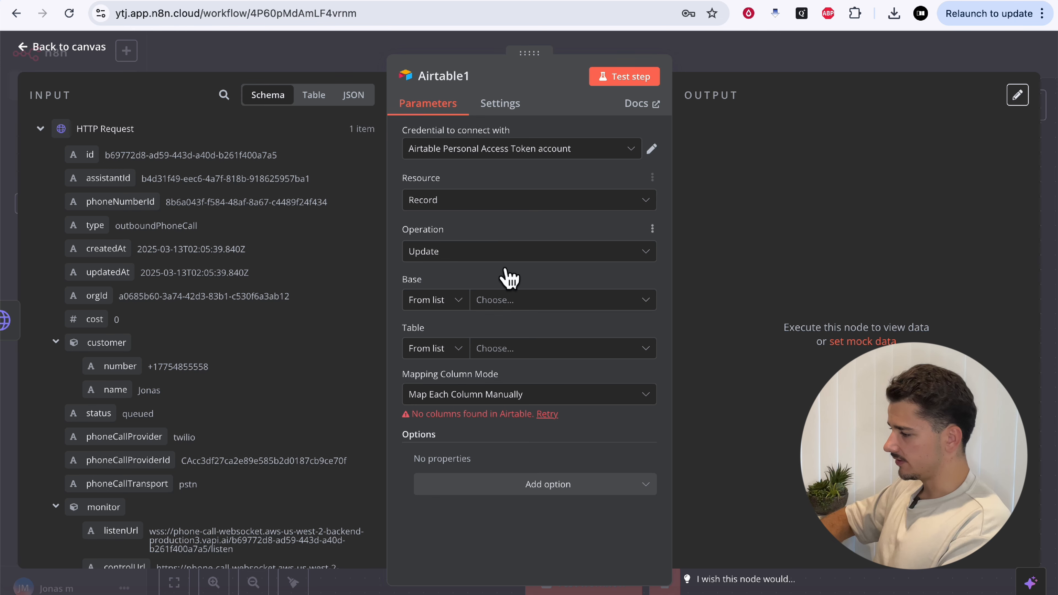
{"action": "left_click", "coordinate": [495, 310]}
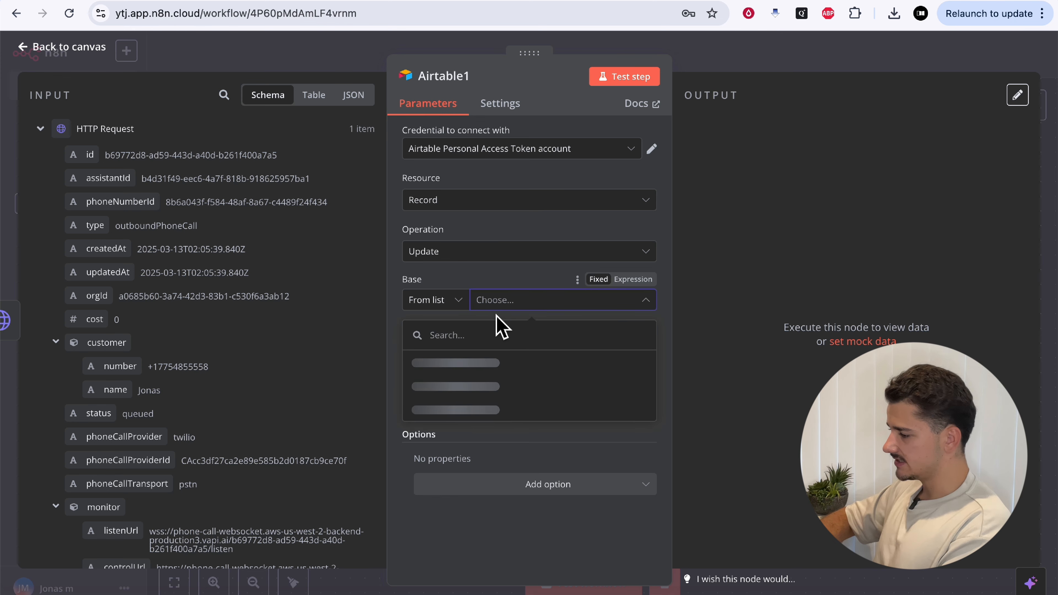
{"action": "left_click", "coordinate": [479, 368]}
{"action": "left_click", "coordinate": [574, 359]}
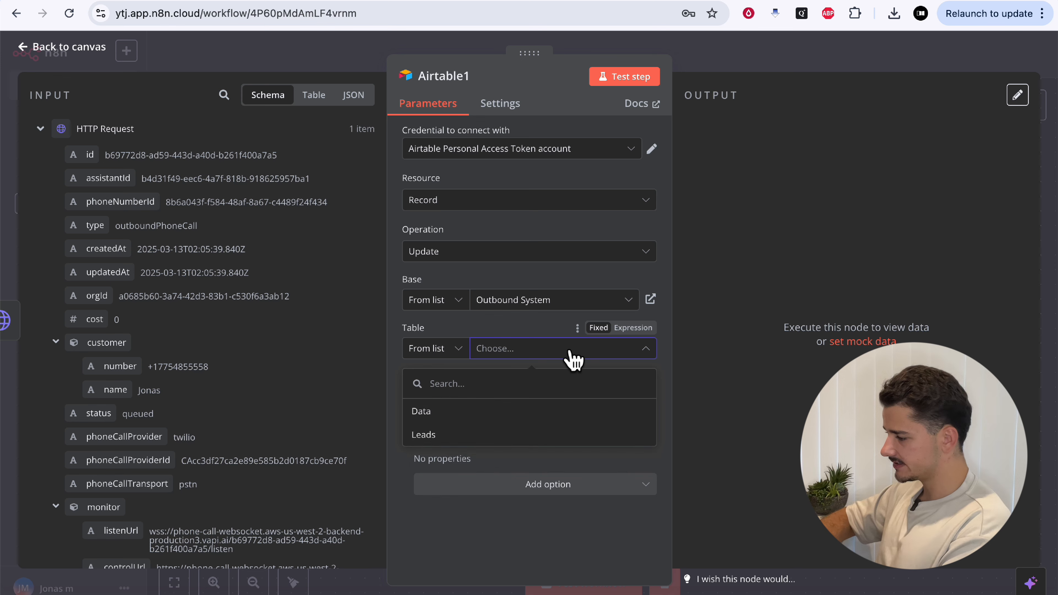
{"action": "left_click", "coordinate": [445, 435]}
Match the record by the Edit Fields ID, set Status to In-Progress, and save the workflow
{"action": "scroll", "coordinate": [555, 394], "scroll_direction": "down", "scroll_amount": 4}
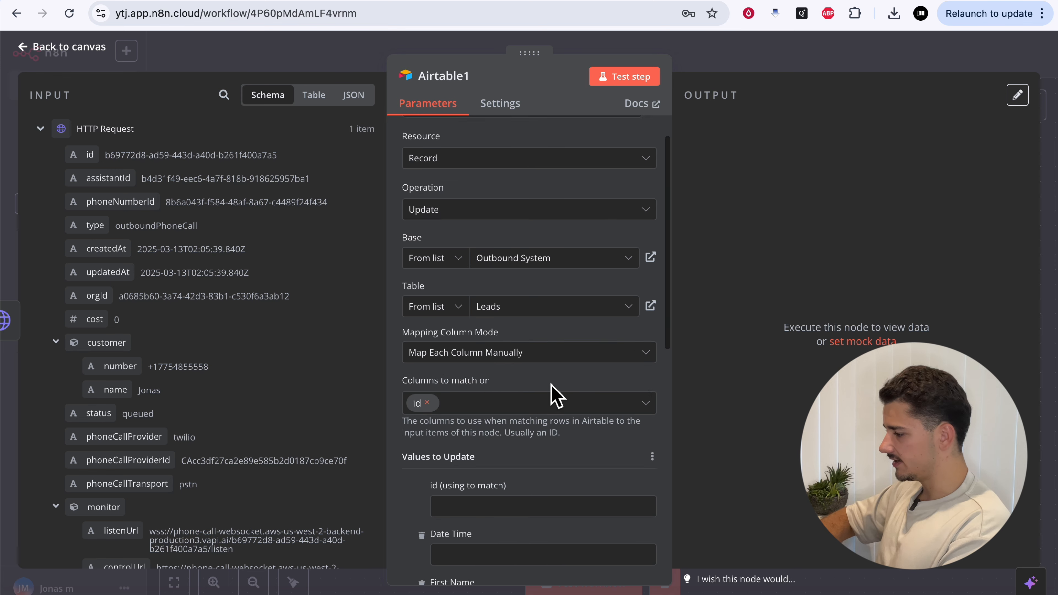
{"action": "left_click", "coordinate": [459, 409]}
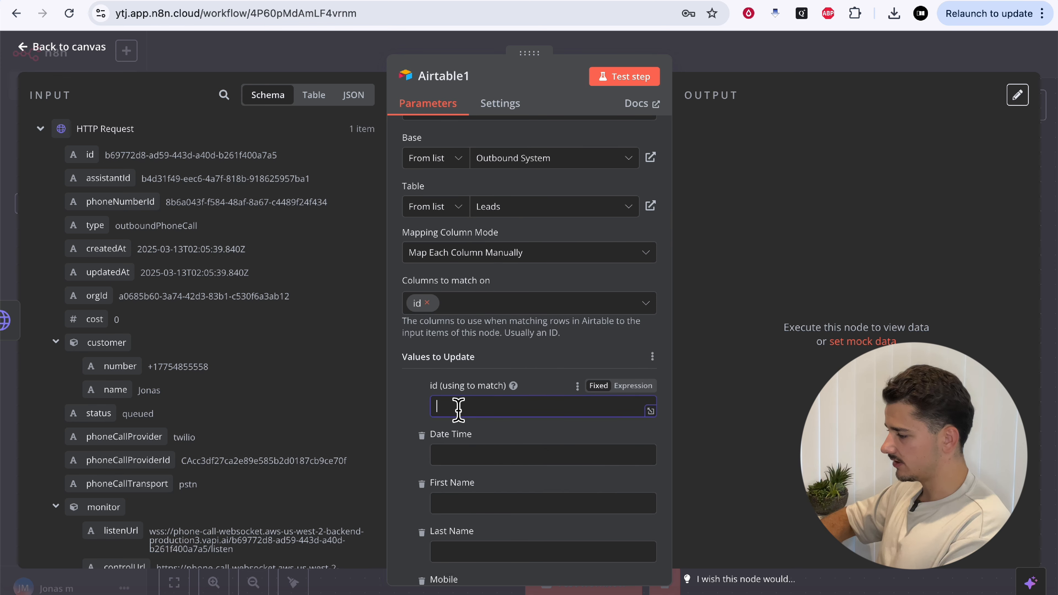
{"action": "scroll", "coordinate": [545, 354], "scroll_direction": "down", "scroll_amount": 1}
{"action": "scroll", "coordinate": [285, 394], "scroll_direction": "down", "scroll_amount": 9}
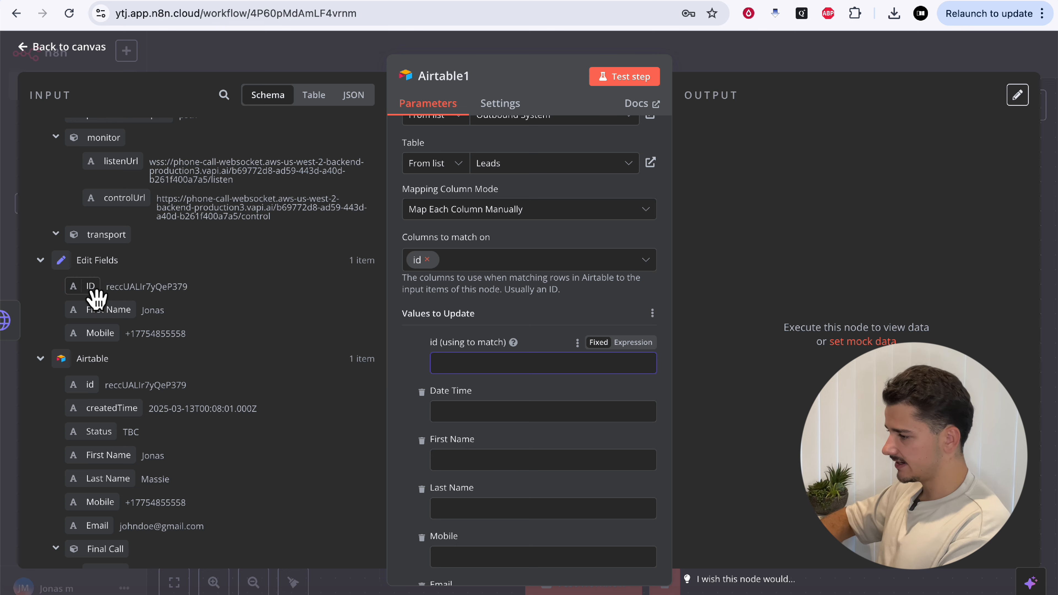
{"action": "left_click_drag", "start_coordinate": [95, 294], "coordinate": [505, 369]}
{"action": "scroll", "coordinate": [532, 300], "scroll_direction": "down", "scroll_amount": 1}
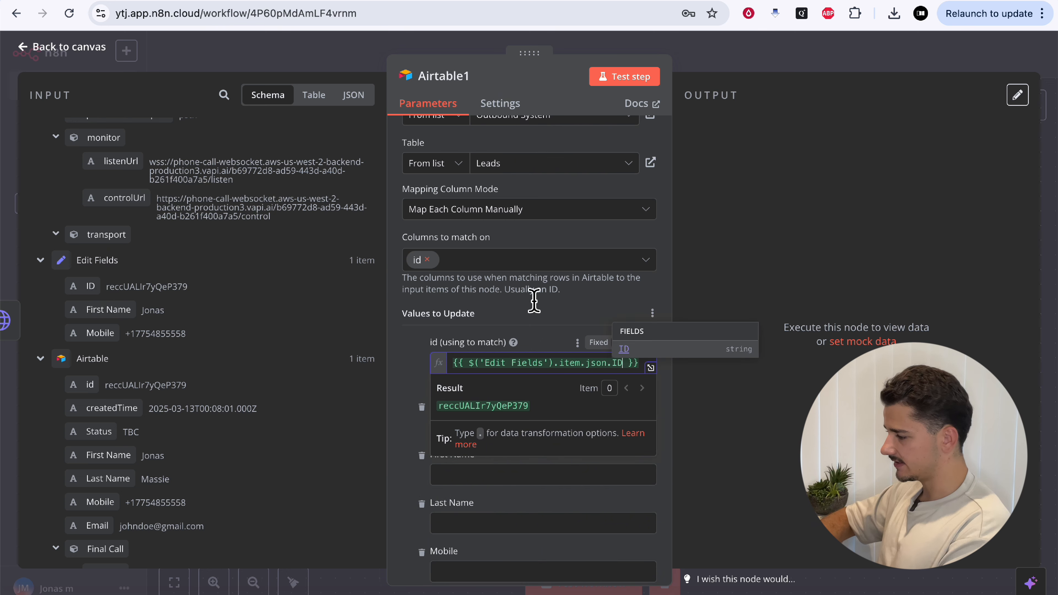
{"action": "scroll", "coordinate": [526, 323], "scroll_direction": "down", "scroll_amount": 3}
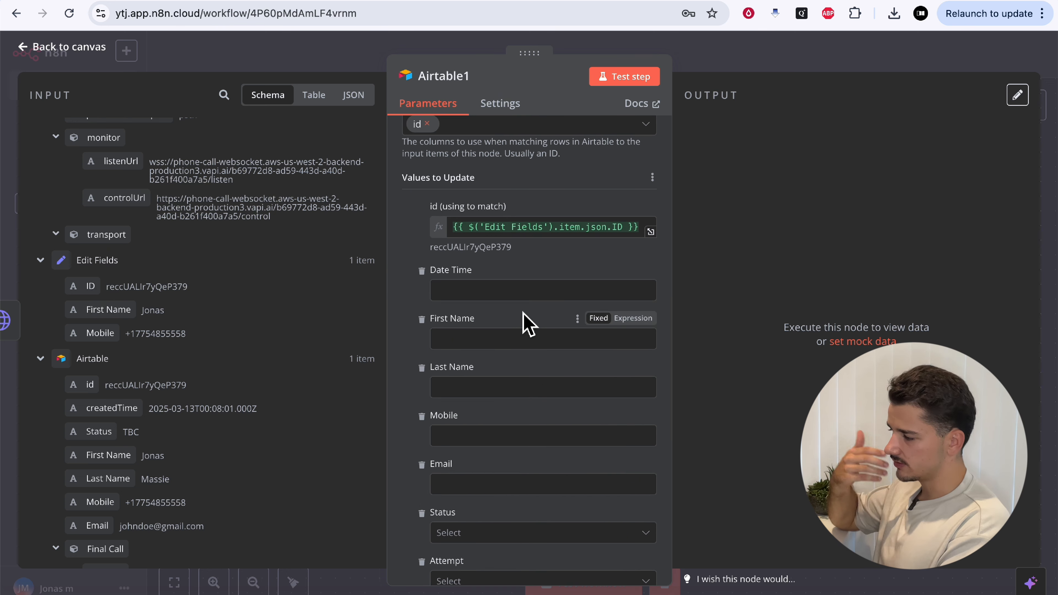
{"action": "scroll", "coordinate": [506, 417], "scroll_direction": "down", "scroll_amount": 3}
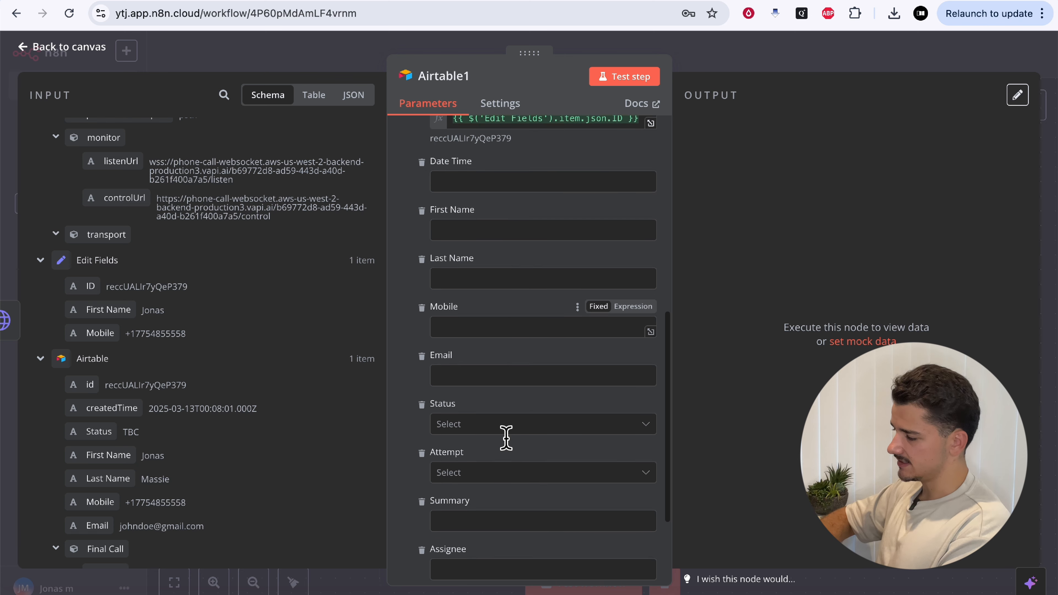
{"action": "left_click", "coordinate": [490, 433]}
{"action": "left_click", "coordinate": [500, 465]}
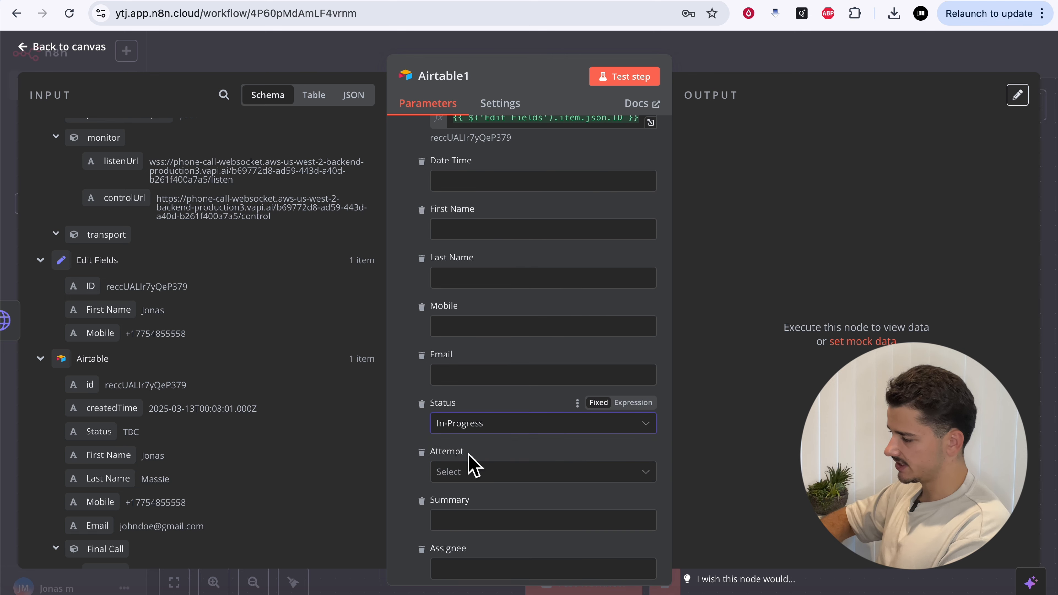
{"action": "key", "text": "Escape"}
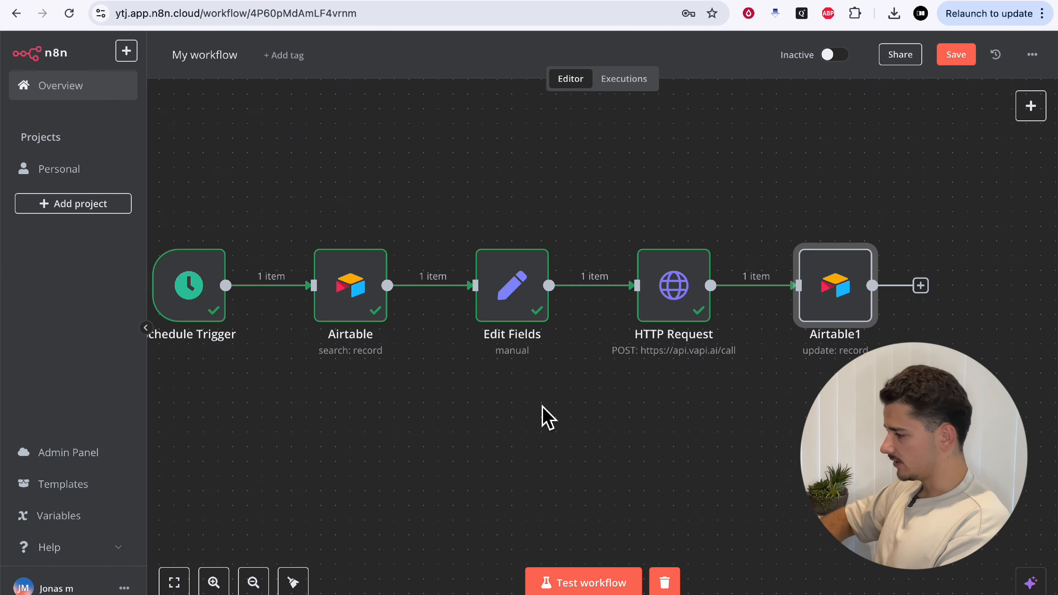
{"action": "left_click", "coordinate": [965, 57]}
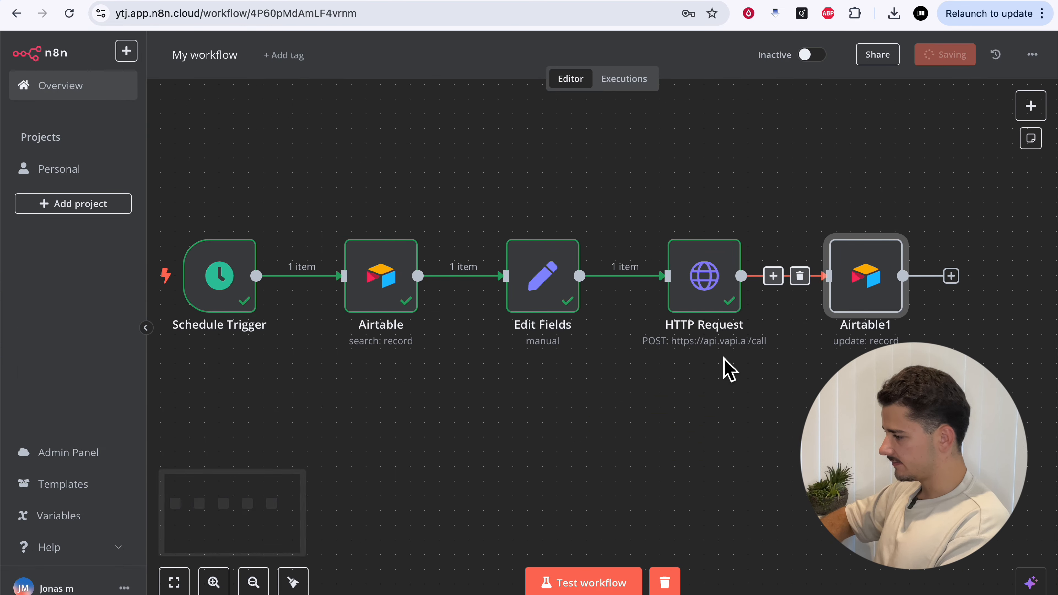
Test-run the full workflow so all five nodes, including Airtable1, succeed with one item
{"action": "key", "text": "1"}
{"action": "scroll", "coordinate": [667, 376], "scroll_direction": "left", "scroll_amount": 1}
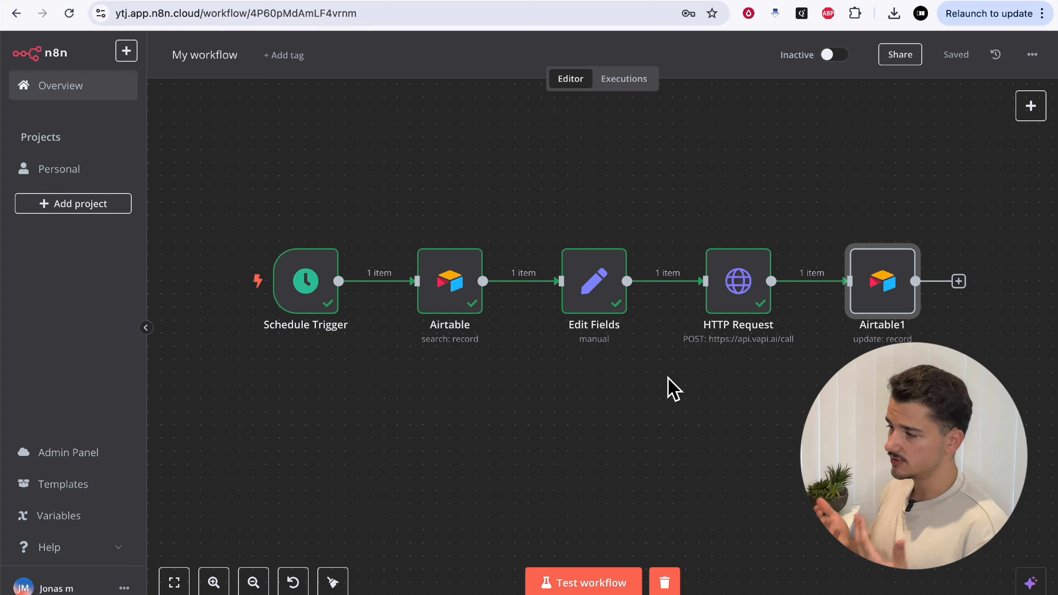
{"action": "left_click", "coordinate": [963, 59]}
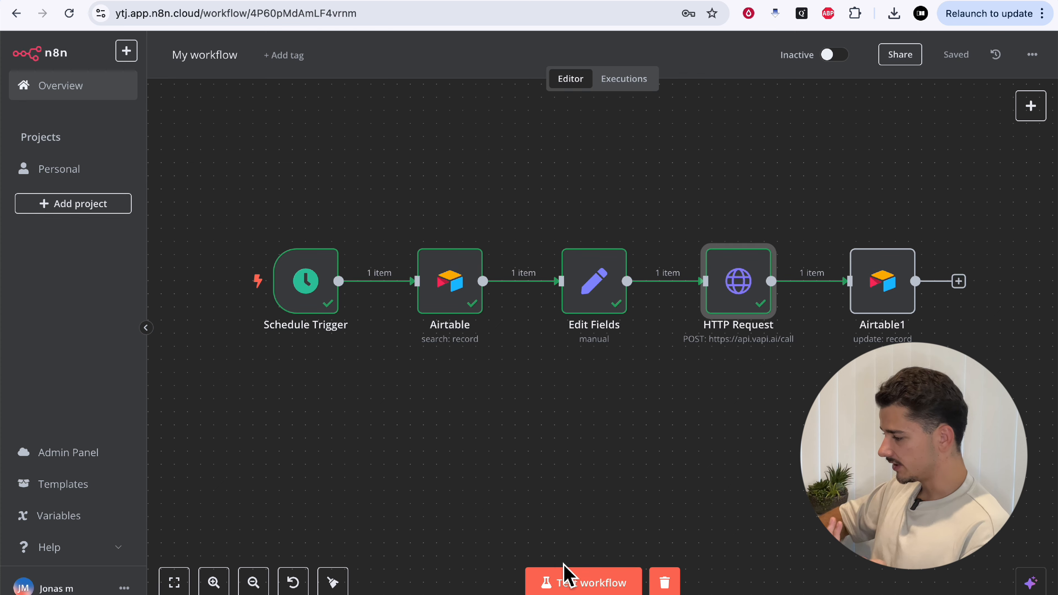
{"action": "left_click", "coordinate": [571, 581]}
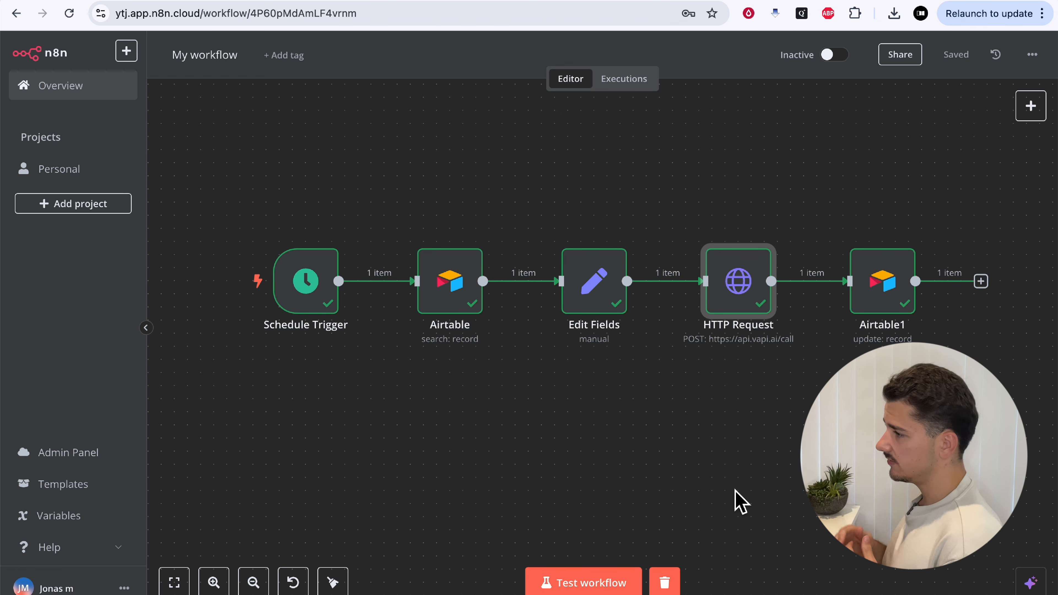
Create a new workflow in the Personal project and import the end-of-call-report workflow from file
{"action": "right_click", "coordinate": [88, 179]}
{"action": "left_click", "coordinate": [257, 149]}
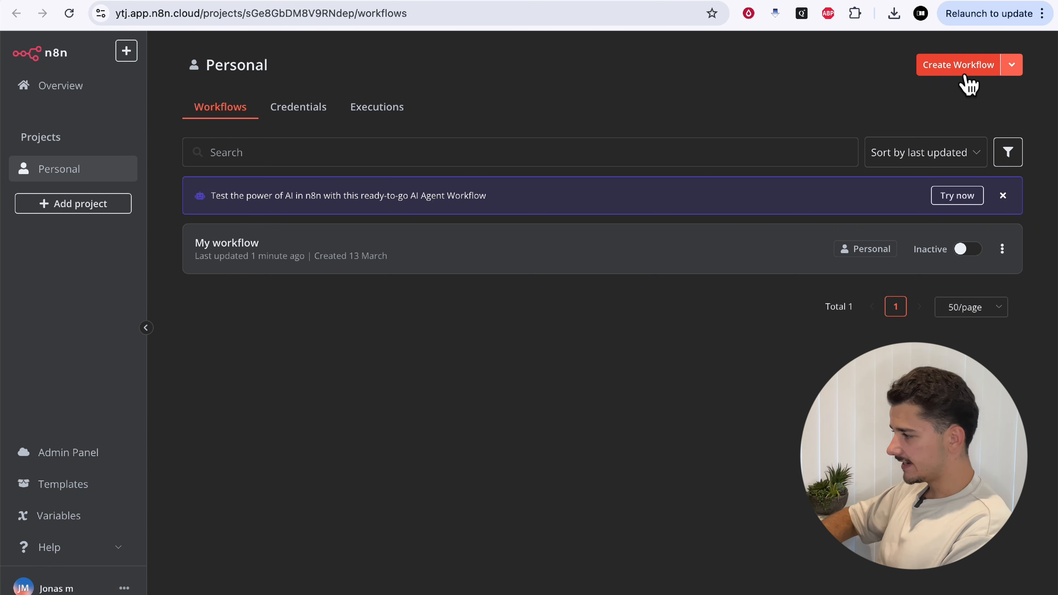
{"action": "left_click", "coordinate": [960, 71]}
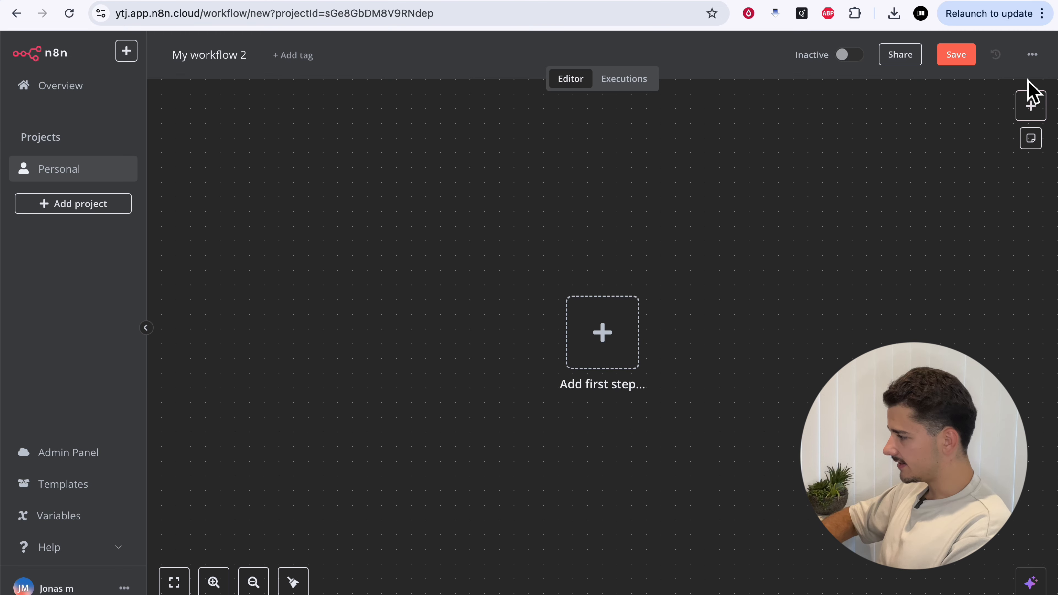
{"action": "left_click", "coordinate": [1032, 55]}
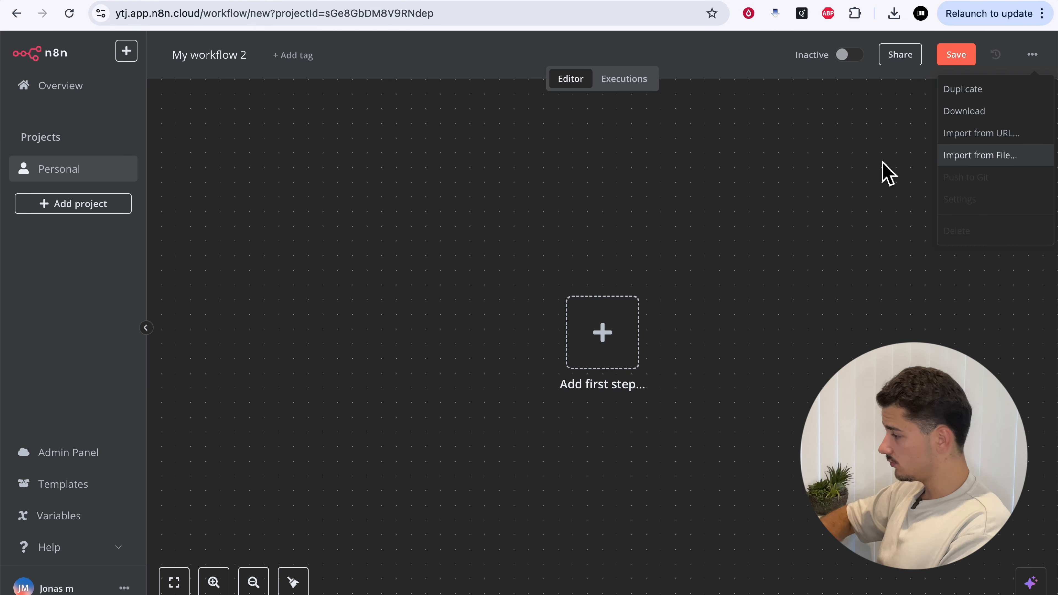
{"action": "left_click", "coordinate": [997, 164]}
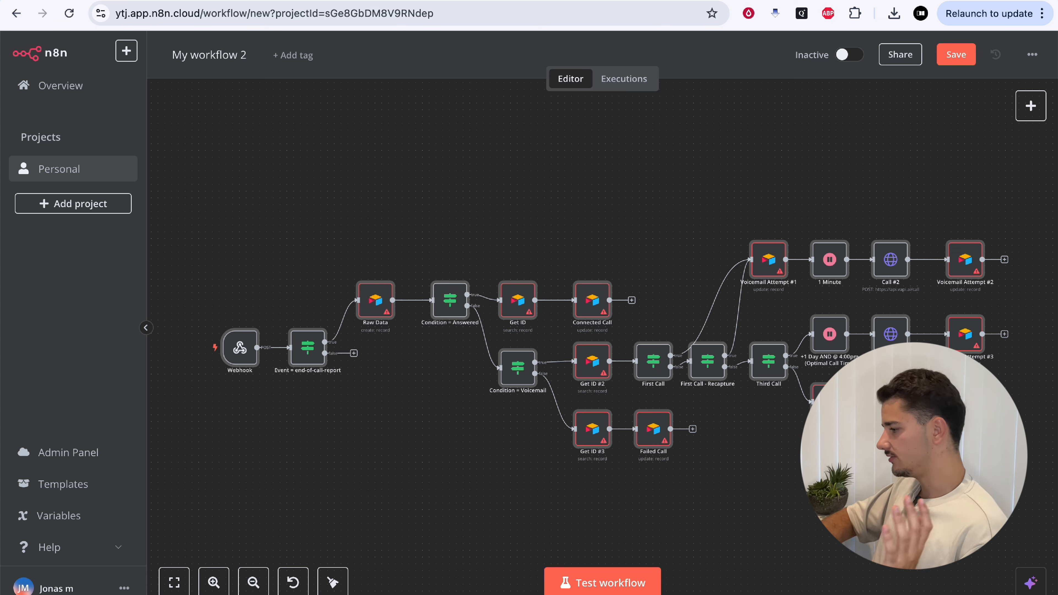
Look over the imported Webhook, condition and Airtable nodes, then view Airtable's Data table
{"action": "scroll", "coordinate": [504, 354], "scroll_direction": "left", "scroll_amount": 3}
{"action": "scroll", "coordinate": [500, 350], "scroll_direction": "up", "scroll_amount": 5}
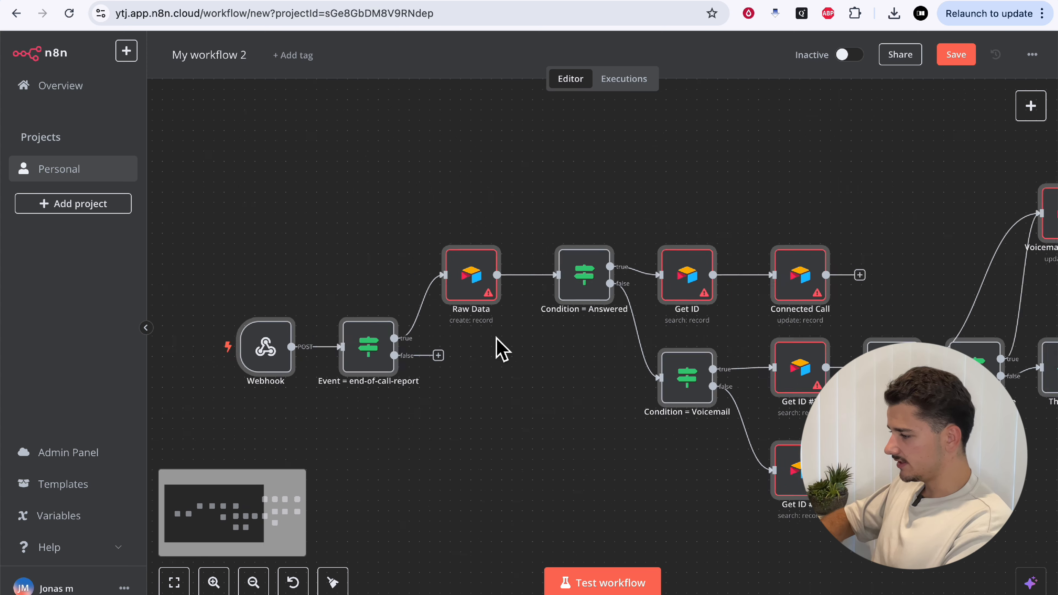
{"action": "scroll", "coordinate": [608, 356], "scroll_direction": "down", "scroll_amount": 2}
{"action": "scroll", "coordinate": [591, 362], "scroll_direction": "down", "scroll_amount": 1}
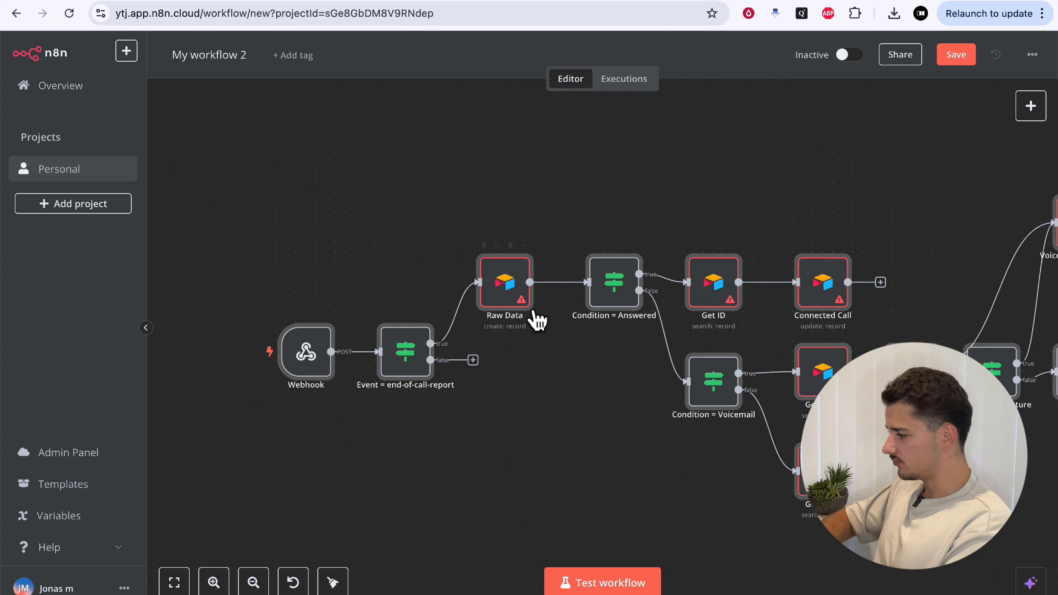
{"action": "scroll", "coordinate": [630, 324], "scroll_direction": "right", "scroll_amount": 3}
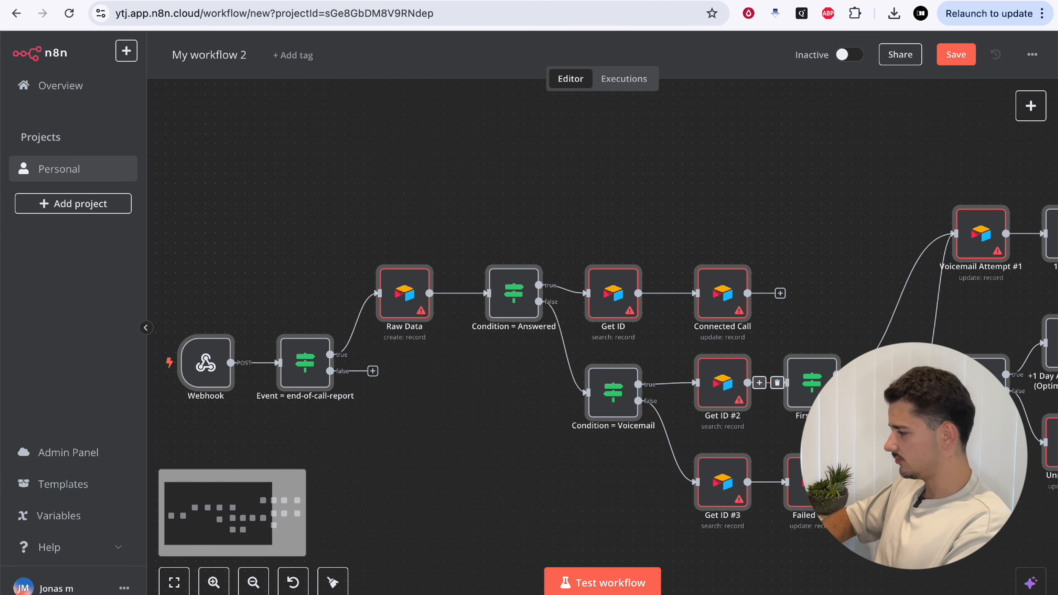
{"action": "scroll", "coordinate": [570, 417], "scroll_direction": "down", "scroll_amount": 3}
{"action": "scroll", "coordinate": [483, 423], "scroll_direction": "up", "scroll_amount": 3}
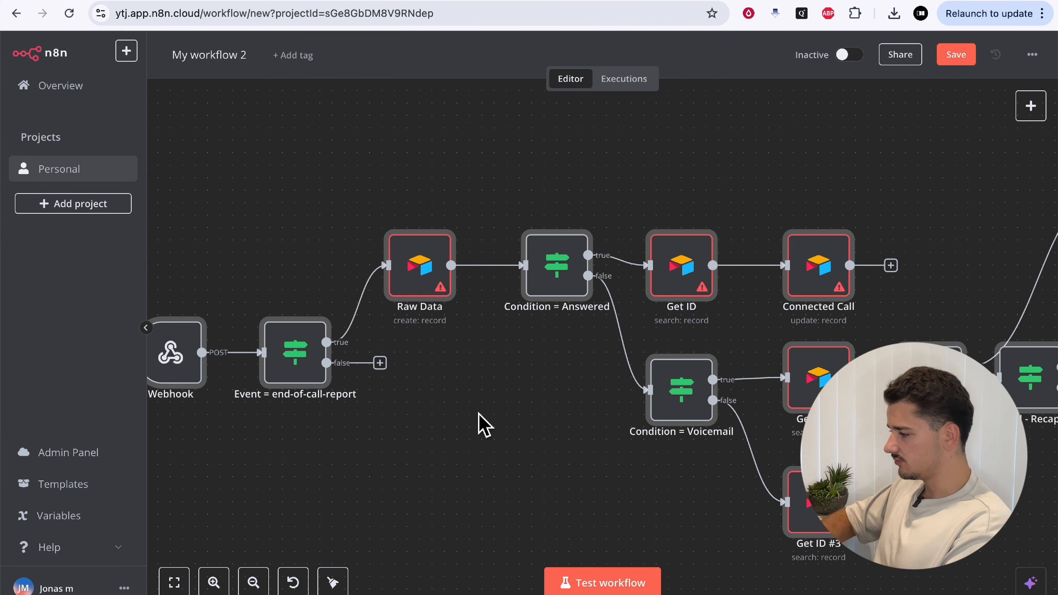
{"action": "scroll", "coordinate": [482, 425], "scroll_direction": "left", "scroll_amount": 2}
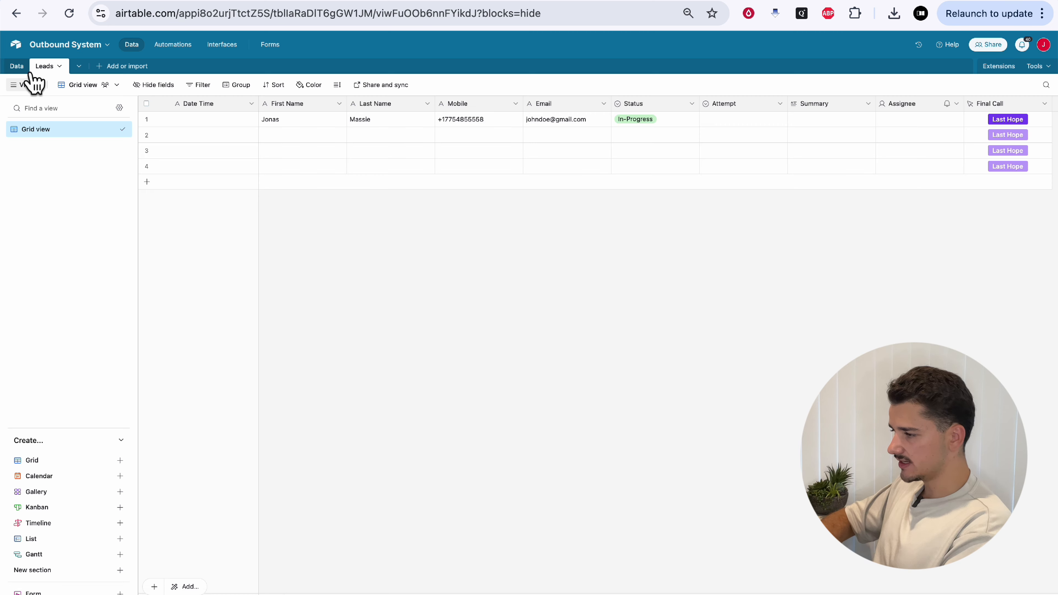
{"action": "left_click", "coordinate": [21, 67]}
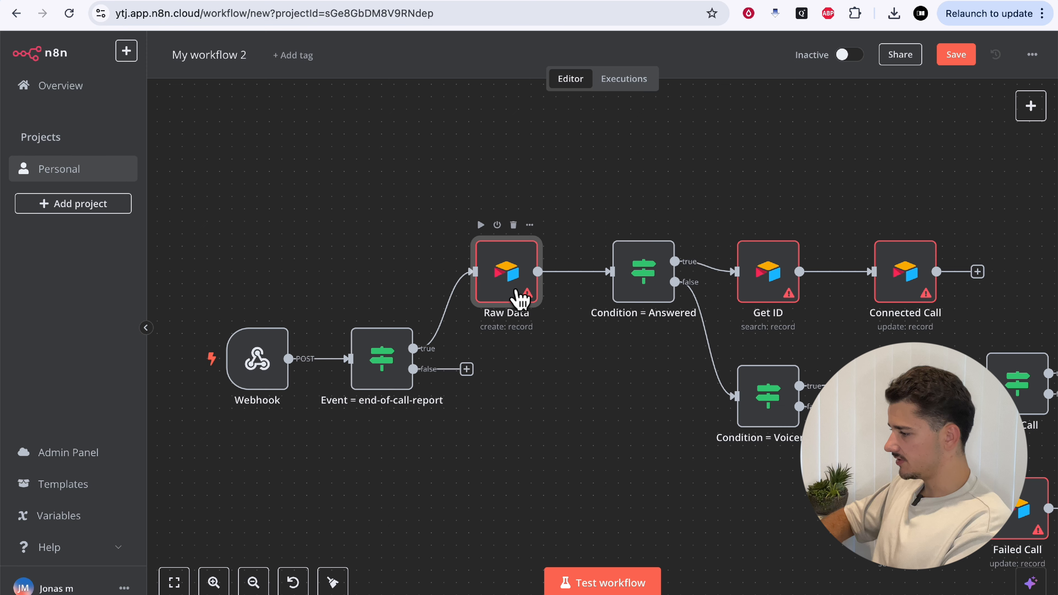
Point the Raw Data node at the Outbound System base and its Data table
{"action": "double_click", "coordinate": [503, 276]}
{"action": "left_click", "coordinate": [462, 300]}
{"action": "left_click", "coordinate": [470, 368]}
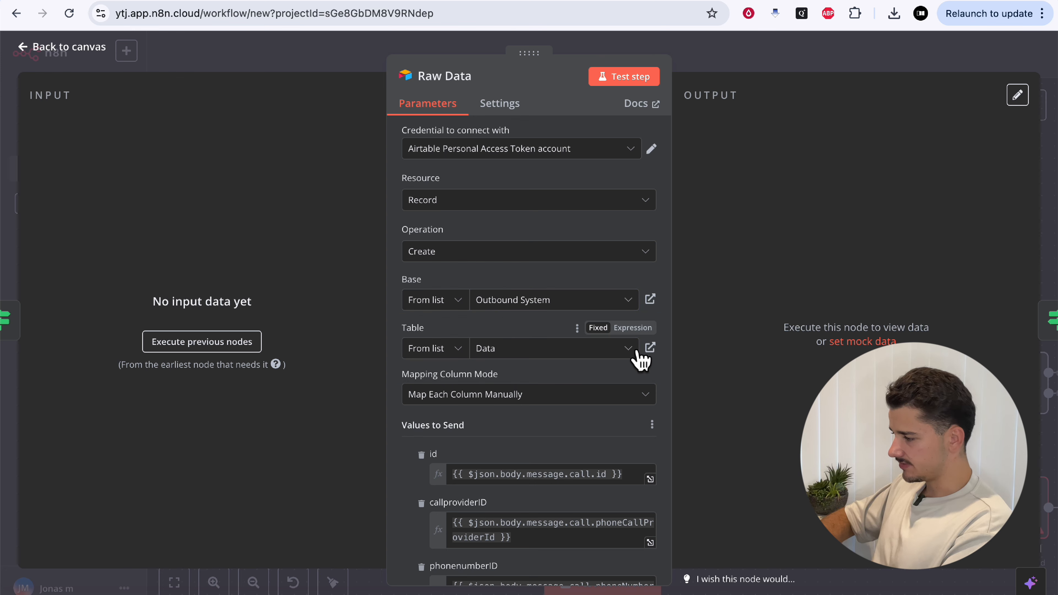
{"action": "left_click", "coordinate": [506, 358]}
{"action": "left_click", "coordinate": [443, 416]}
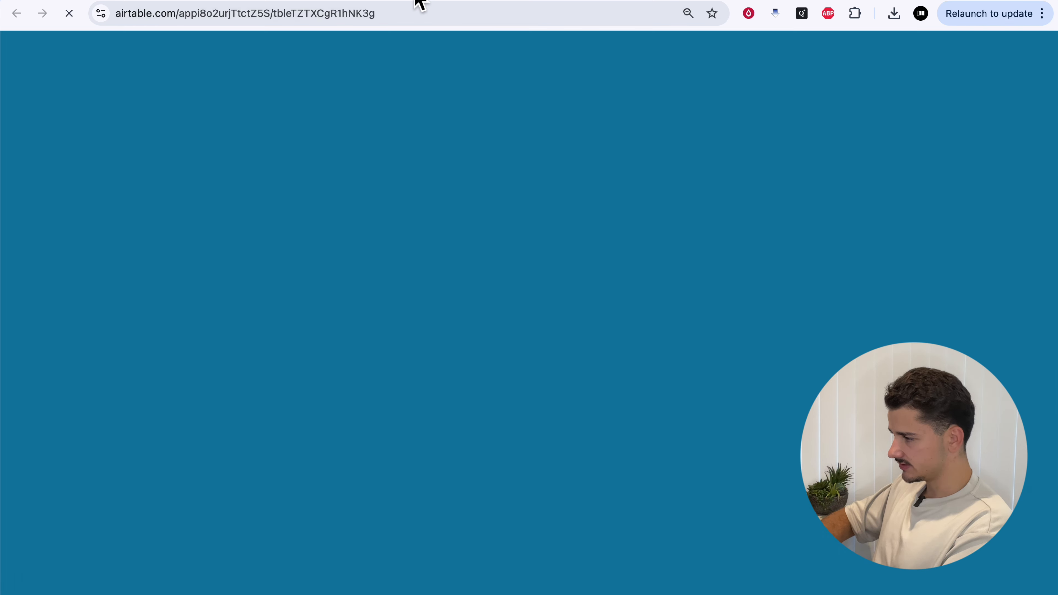
Review the Raw Data field mappings for call details, costs, transcript and recording, then close it
{"action": "left_click", "coordinate": [418, 1]}
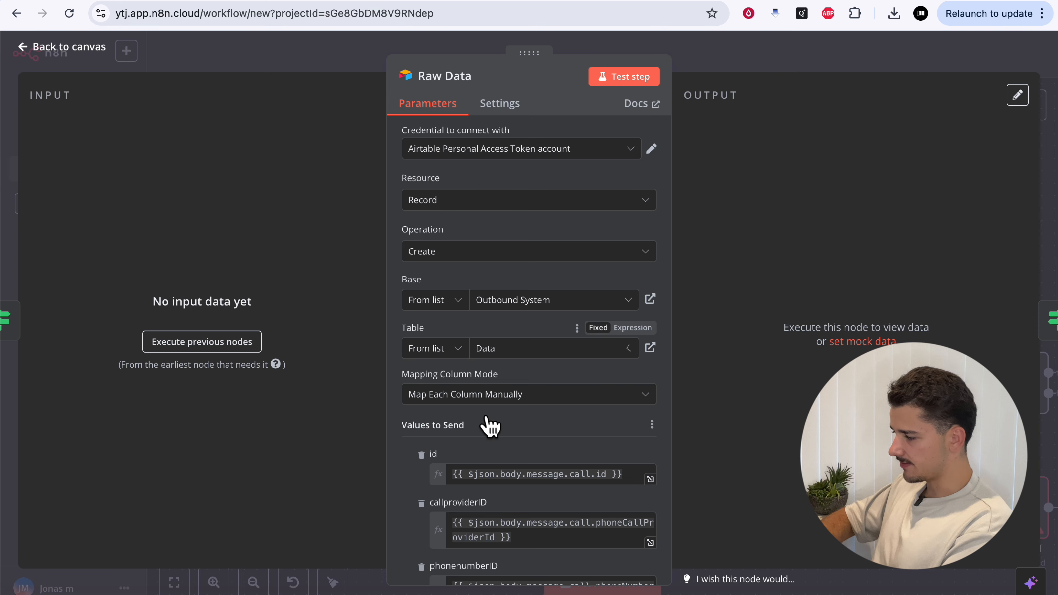
{"action": "scroll", "coordinate": [518, 338], "scroll_direction": "down", "scroll_amount": 1}
{"action": "scroll", "coordinate": [523, 350], "scroll_direction": "down", "scroll_amount": 2}
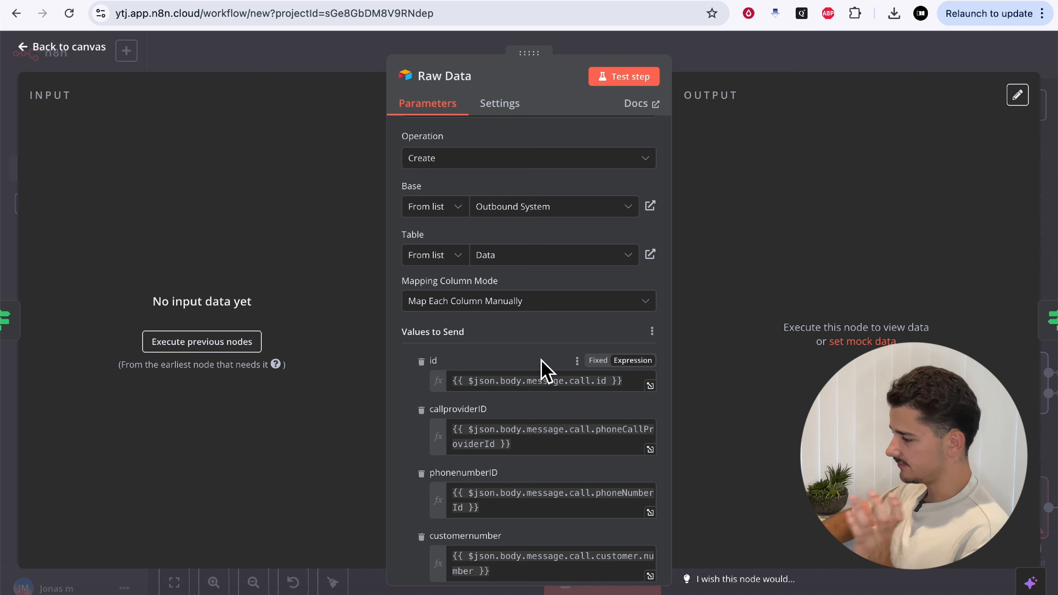
{"action": "scroll", "coordinate": [558, 534], "scroll_direction": "down", "scroll_amount": 3}
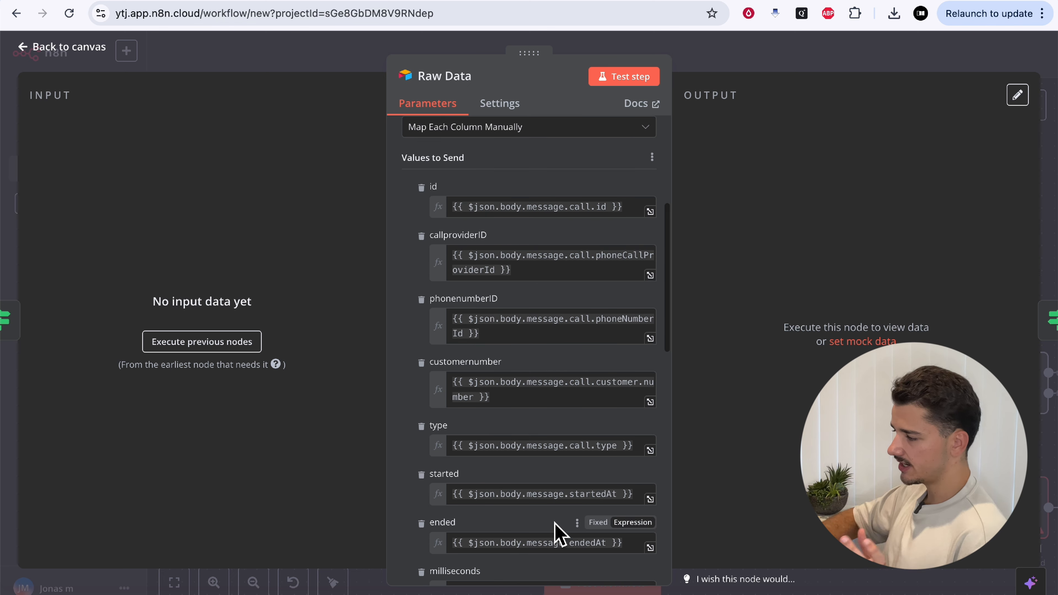
{"action": "scroll", "coordinate": [574, 314], "scroll_direction": "down", "scroll_amount": 5}
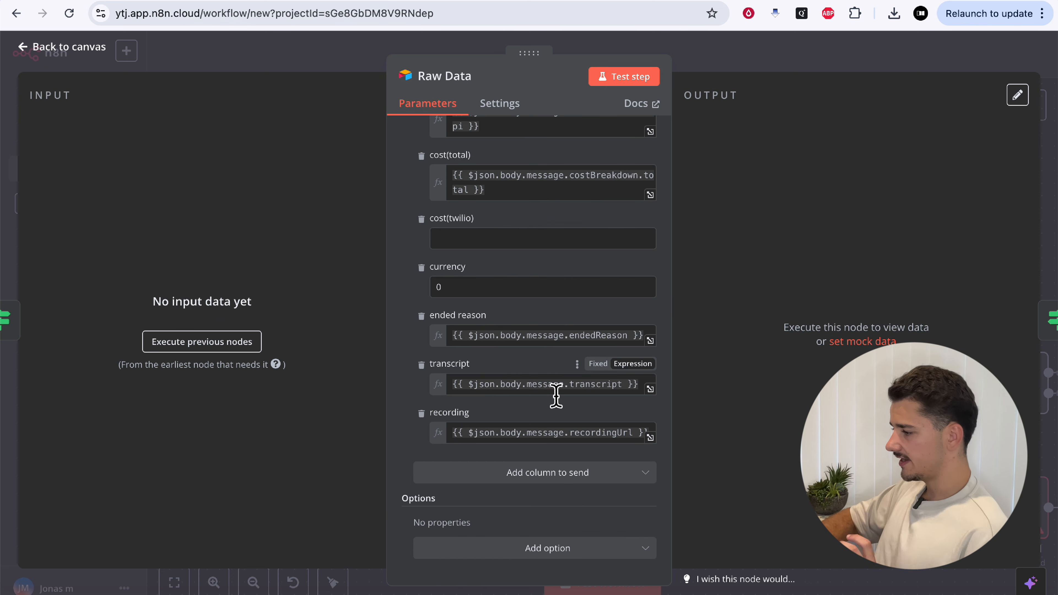
{"action": "scroll", "coordinate": [556, 396], "scroll_direction": "up", "scroll_amount": 10}
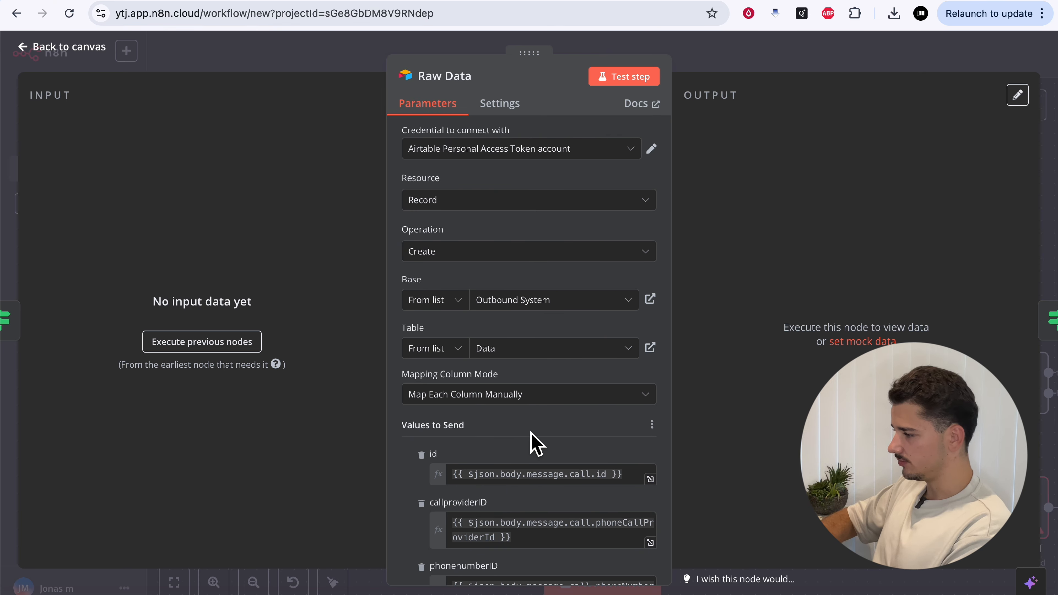
{"action": "left_click", "coordinate": [744, 67]}
Open the Condition = Answered node and review its ended-reason conditions such as customer-did-not-answer
{"action": "scroll", "coordinate": [656, 413], "scroll_direction": "right", "scroll_amount": 5}
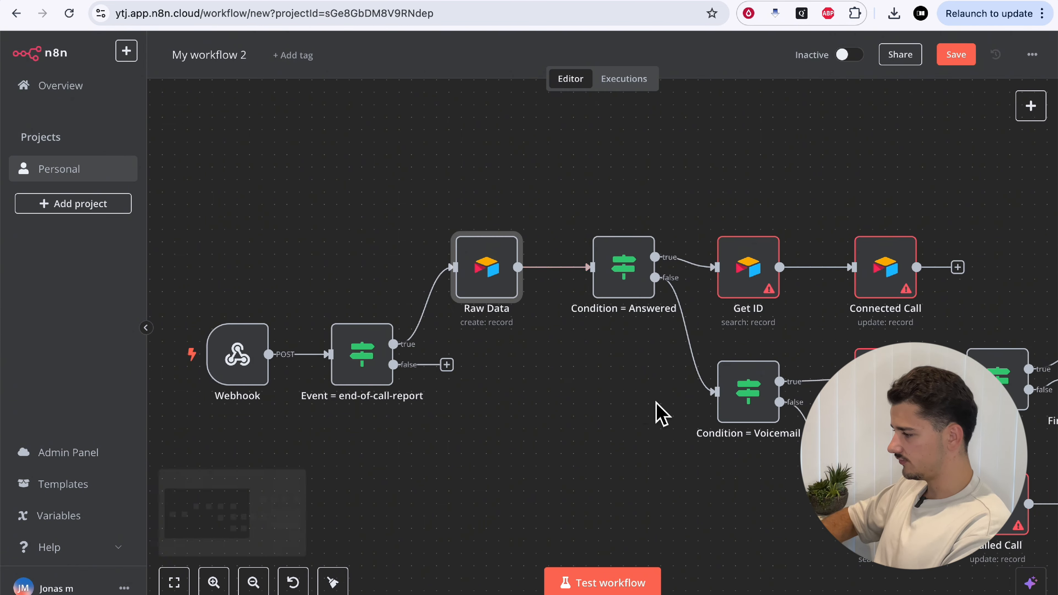
{"action": "scroll", "coordinate": [661, 413], "scroll_direction": "right", "scroll_amount": 1}
{"action": "scroll", "coordinate": [540, 287], "scroll_direction": "right", "scroll_amount": 3}
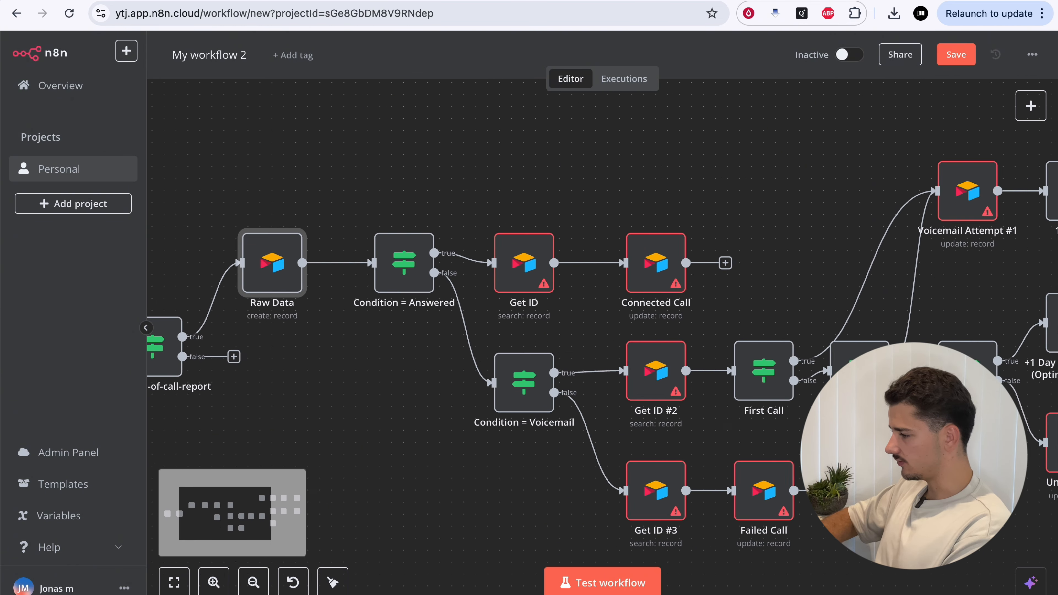
{"action": "scroll", "coordinate": [533, 317], "scroll_direction": "left", "scroll_amount": 2}
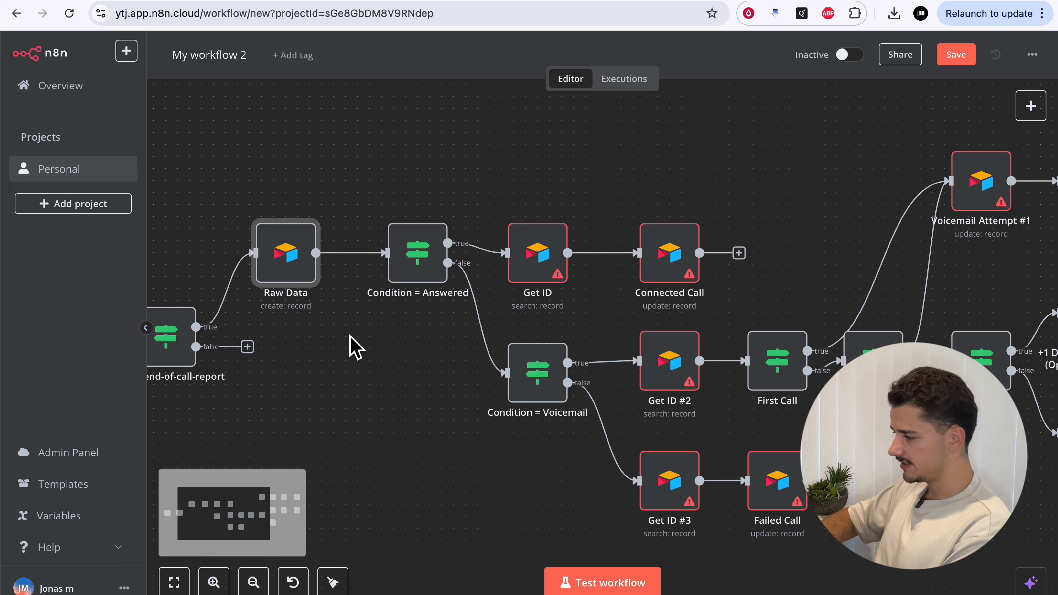
{"action": "scroll", "coordinate": [358, 342], "scroll_direction": "left", "scroll_amount": 2}
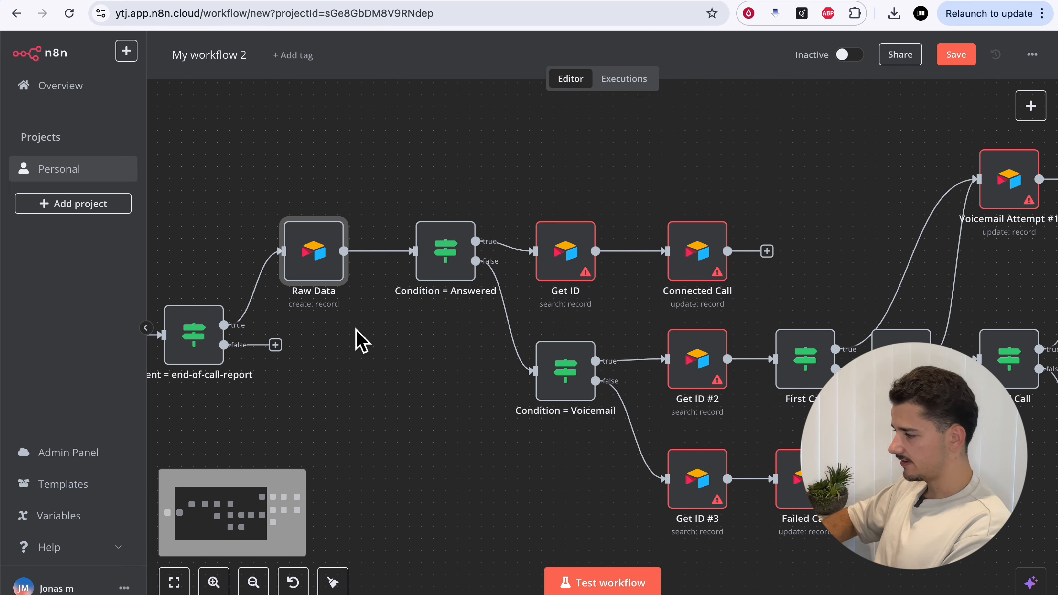
{"action": "double_click", "coordinate": [447, 273]}
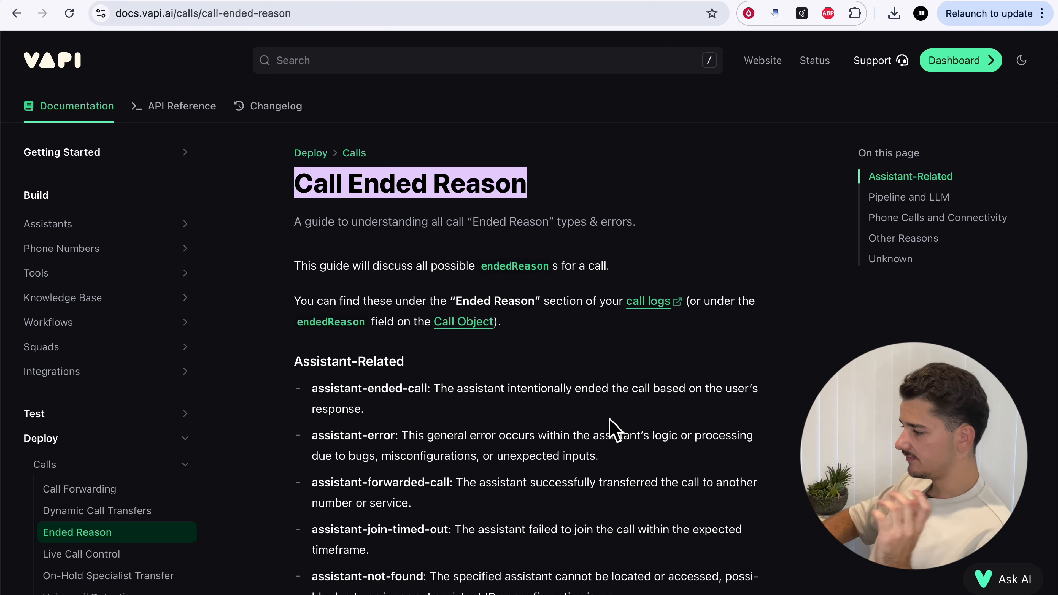
{"action": "scroll", "coordinate": [610, 419], "scroll_direction": "down", "scroll_amount": 1}
{"action": "scroll", "coordinate": [609, 419], "scroll_direction": "up", "scroll_amount": 1}
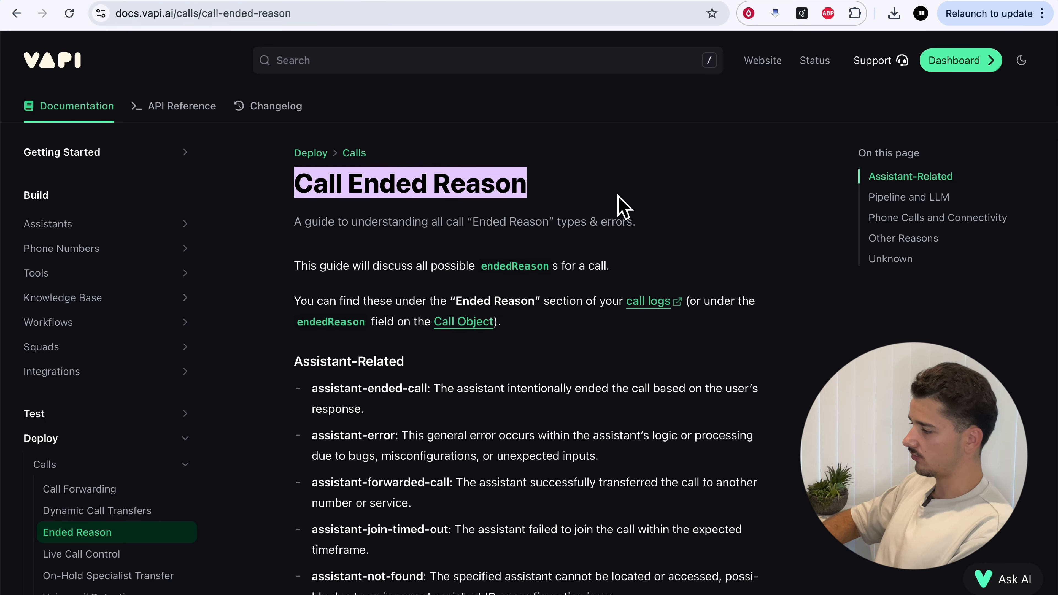
Read through the Assistant-Related endedReason values in Vapi's Call Ended Reason docs
{"action": "scroll", "coordinate": [625, 479], "scroll_direction": "down", "scroll_amount": 3}
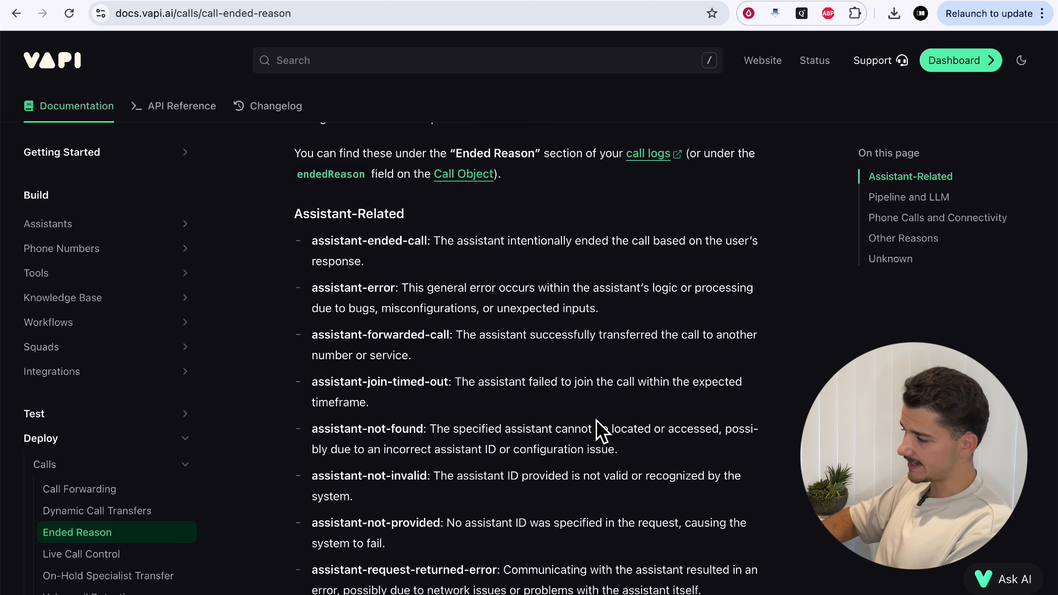
{"action": "scroll", "coordinate": [599, 429], "scroll_direction": "down", "scroll_amount": 5}
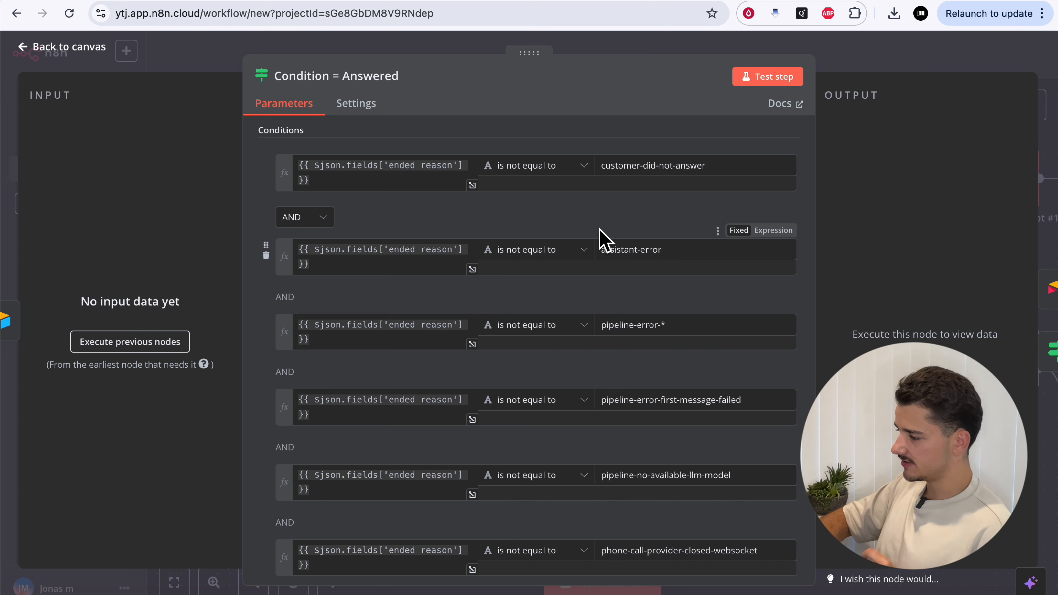
Review the excluded ended reasons in Condition = Answered and close the node
{"action": "scroll", "coordinate": [604, 240], "scroll_direction": "down", "scroll_amount": 4}
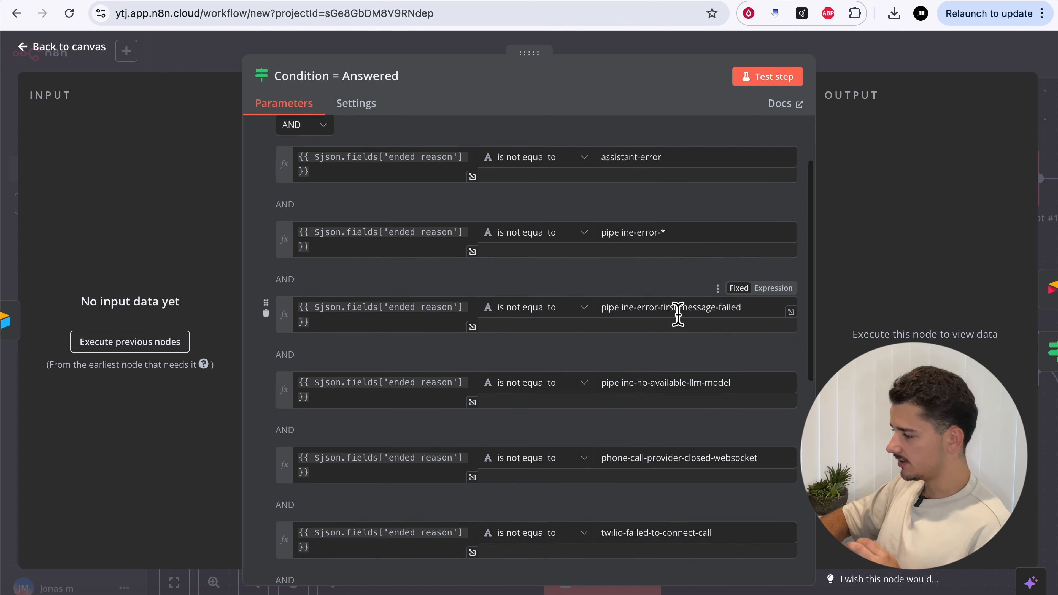
{"action": "scroll", "coordinate": [678, 315], "scroll_direction": "down", "scroll_amount": 8}
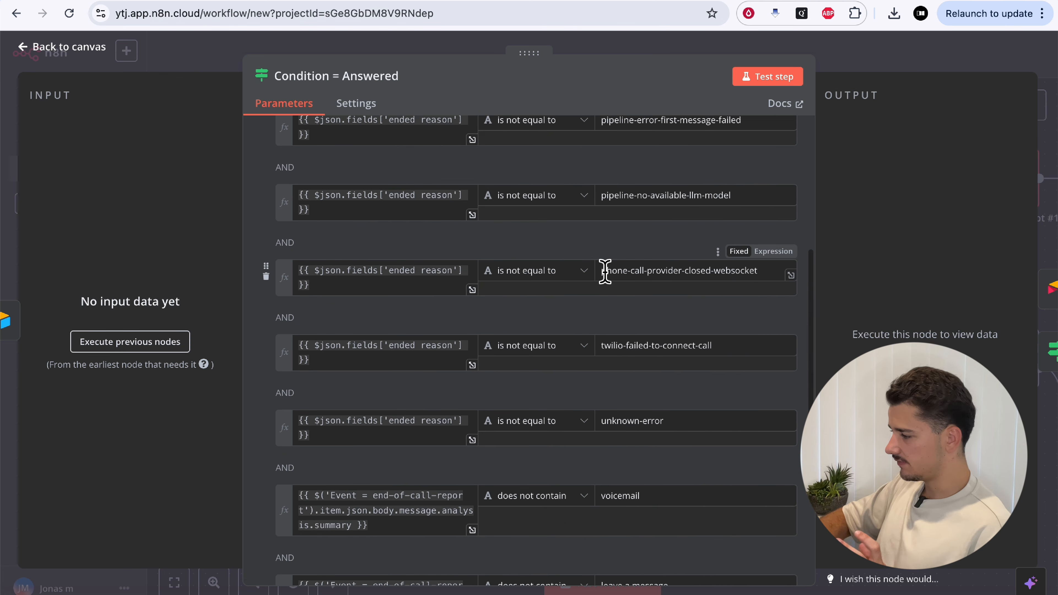
{"action": "scroll", "coordinate": [611, 345], "scroll_direction": "down", "scroll_amount": 4}
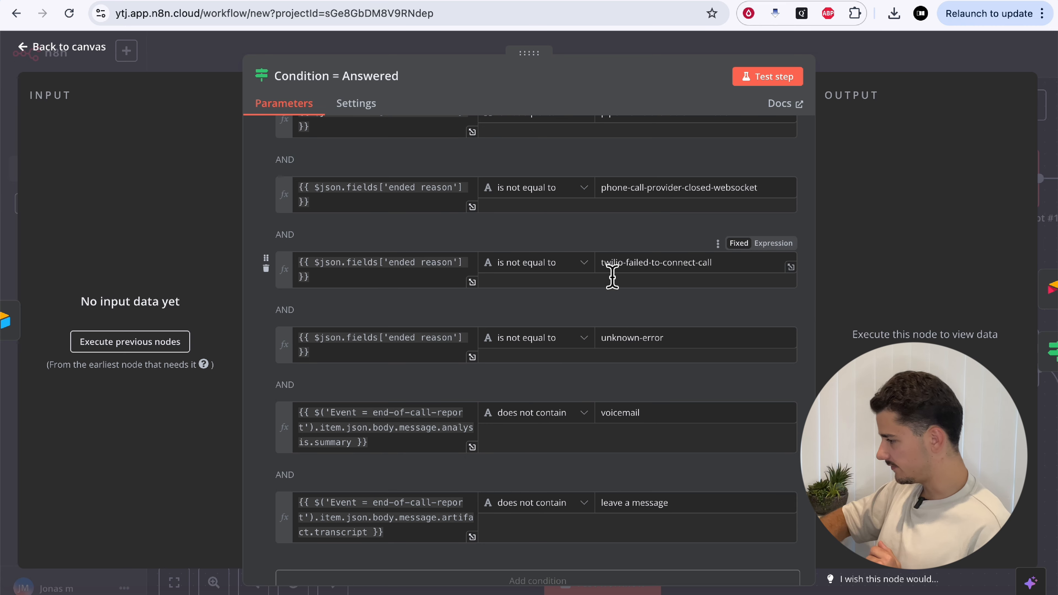
{"action": "scroll", "coordinate": [684, 335], "scroll_direction": "down", "scroll_amount": 3}
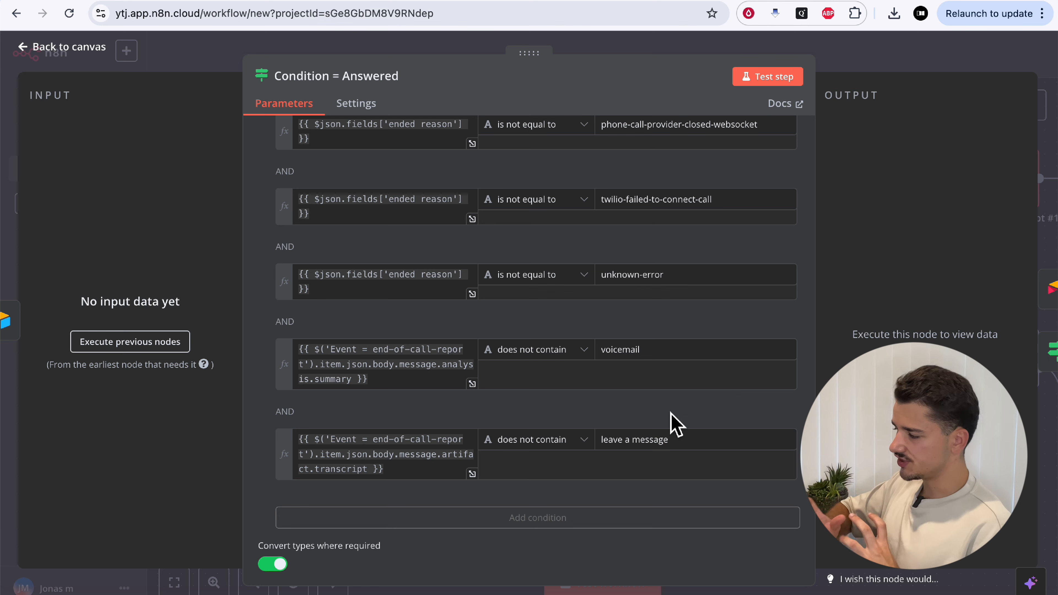
{"action": "scroll", "coordinate": [674, 425], "scroll_direction": "up", "scroll_amount": 10}
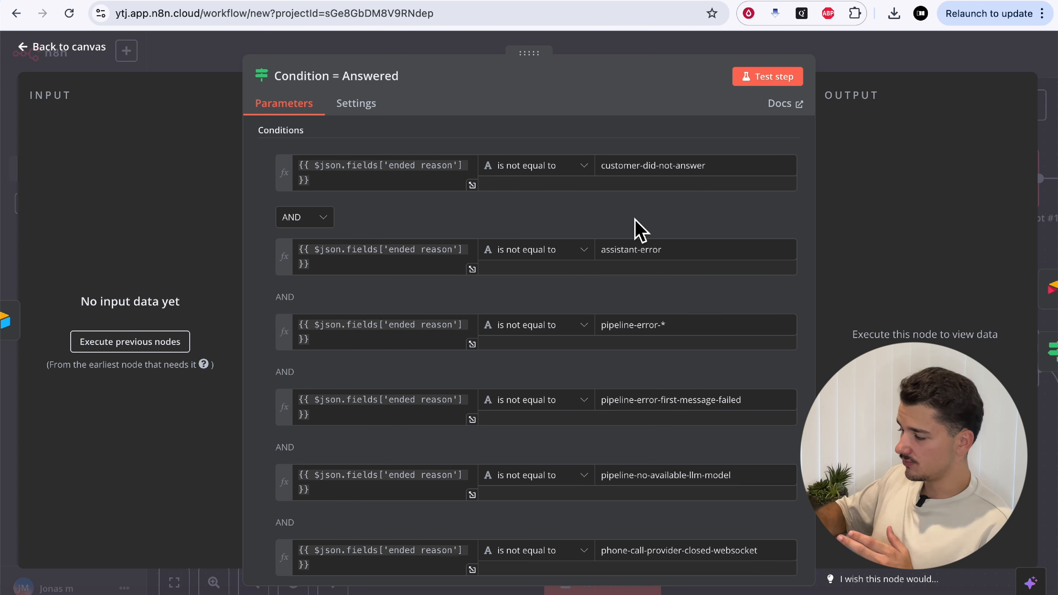
{"action": "scroll", "coordinate": [632, 254], "scroll_direction": "down", "scroll_amount": 6}
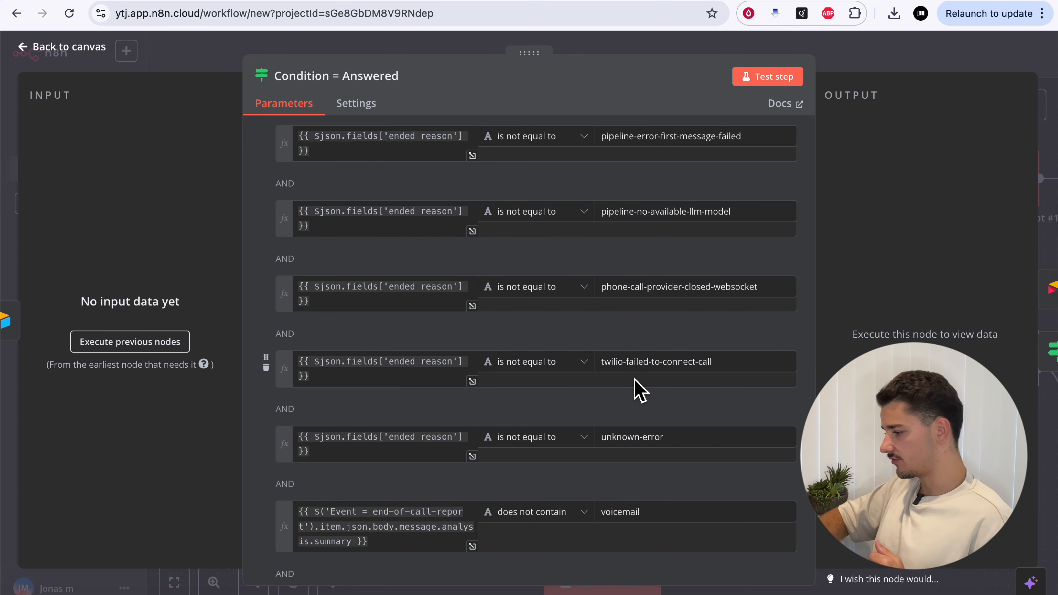
{"action": "scroll", "coordinate": [640, 390], "scroll_direction": "down", "scroll_amount": 3}
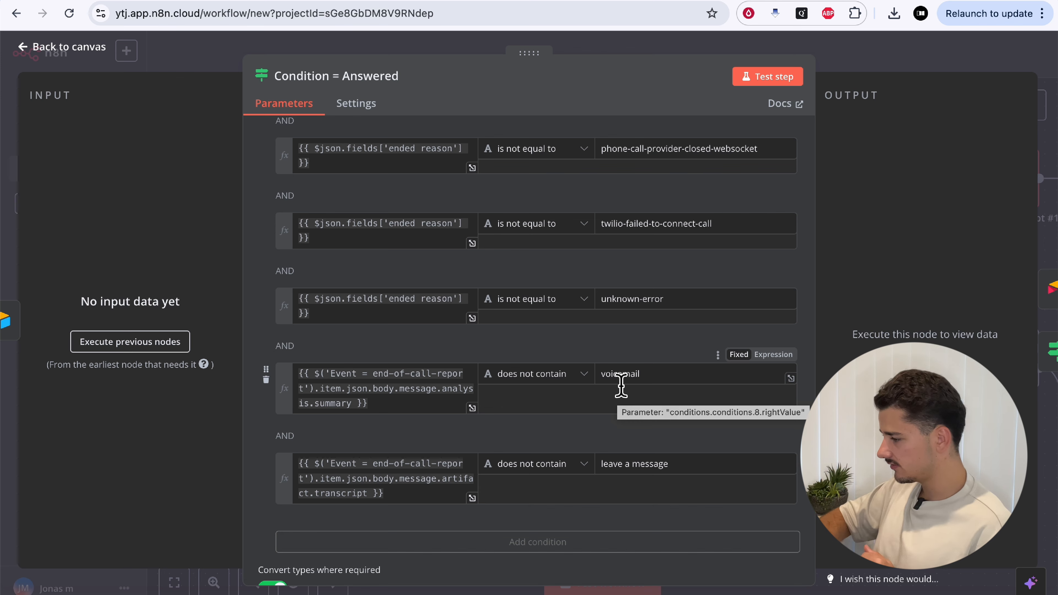
{"action": "scroll", "coordinate": [666, 196], "scroll_direction": "up", "scroll_amount": 15}
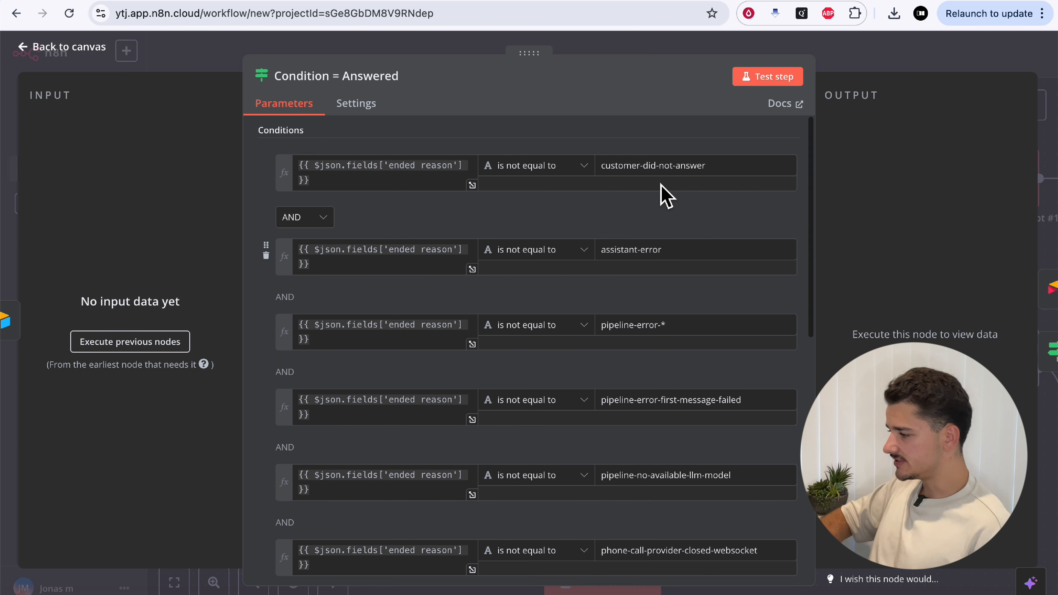
{"action": "left_click", "coordinate": [874, 65]}
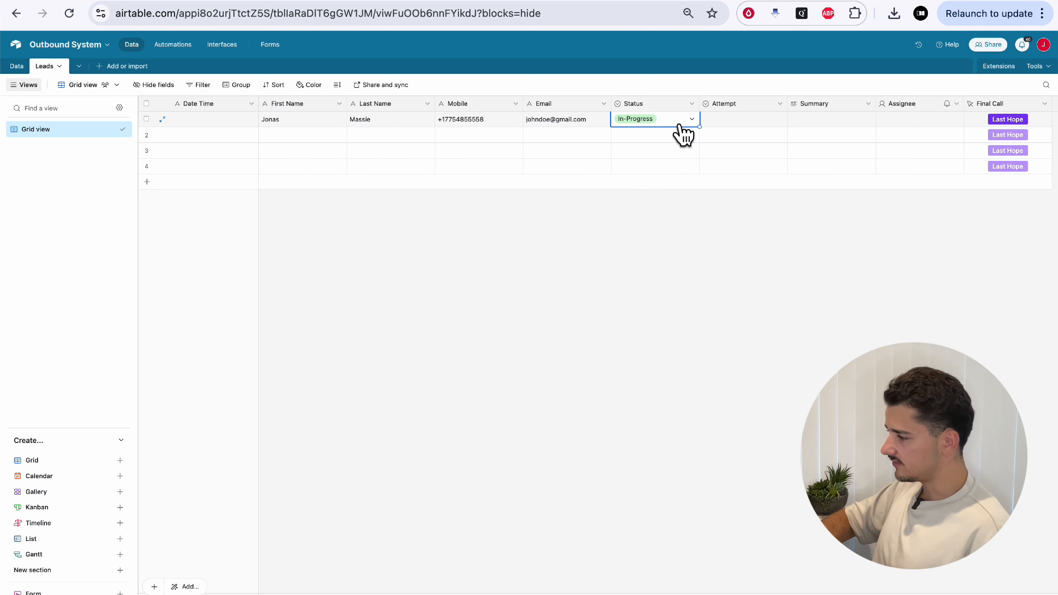
Set the Airtable lead's Status to Called and Attempt to #Success
{"action": "left_click", "coordinate": [680, 121]}
{"action": "left_click", "coordinate": [675, 184]}
{"action": "left_click", "coordinate": [743, 120]}
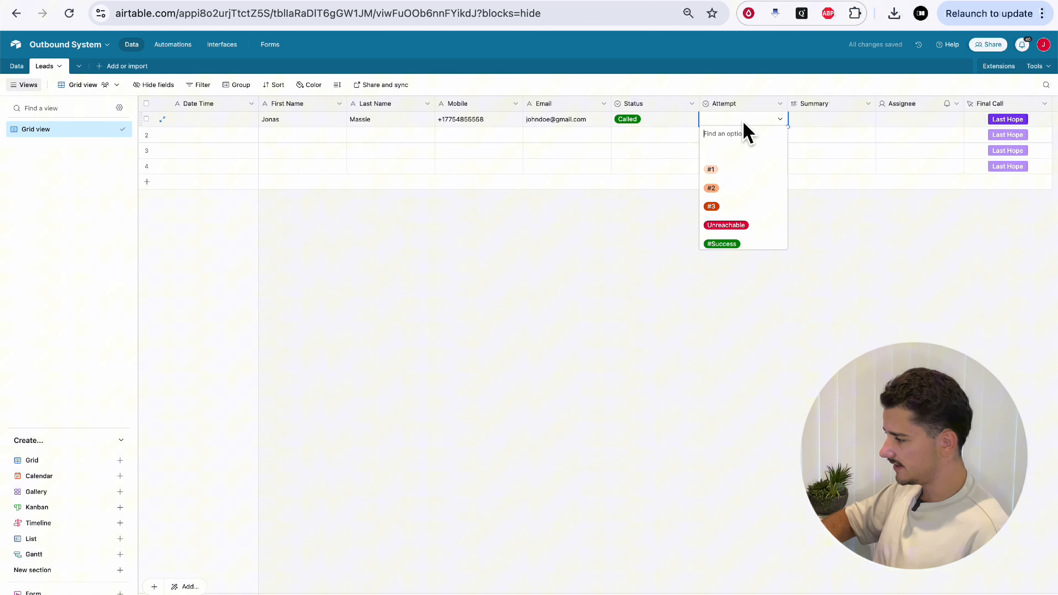
{"action": "left_click", "coordinate": [745, 245]}
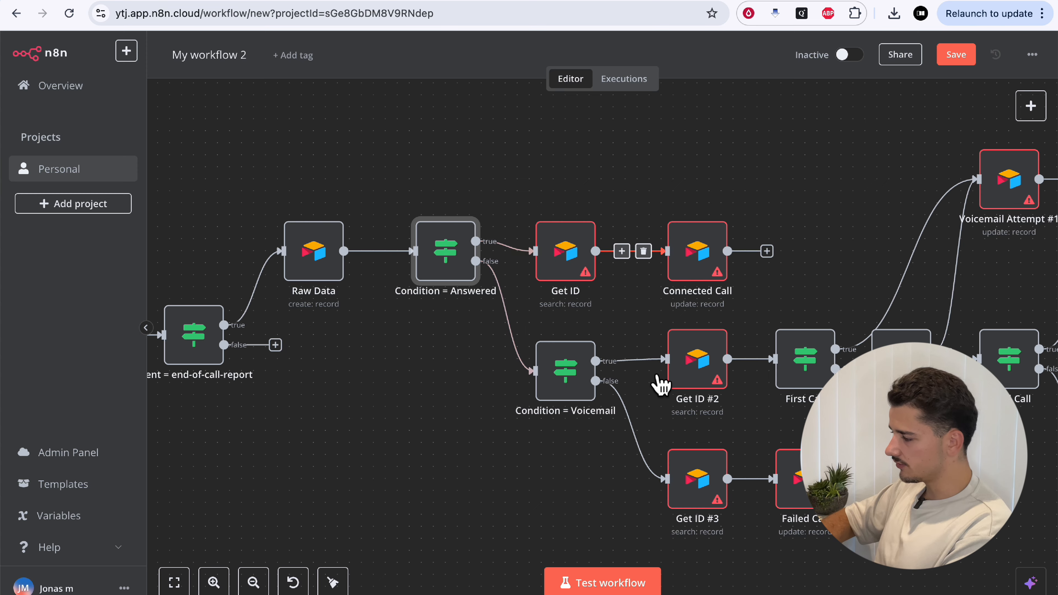
Point the Get ID node at the Outbound System base's Leads table
{"action": "double_click", "coordinate": [579, 276]}
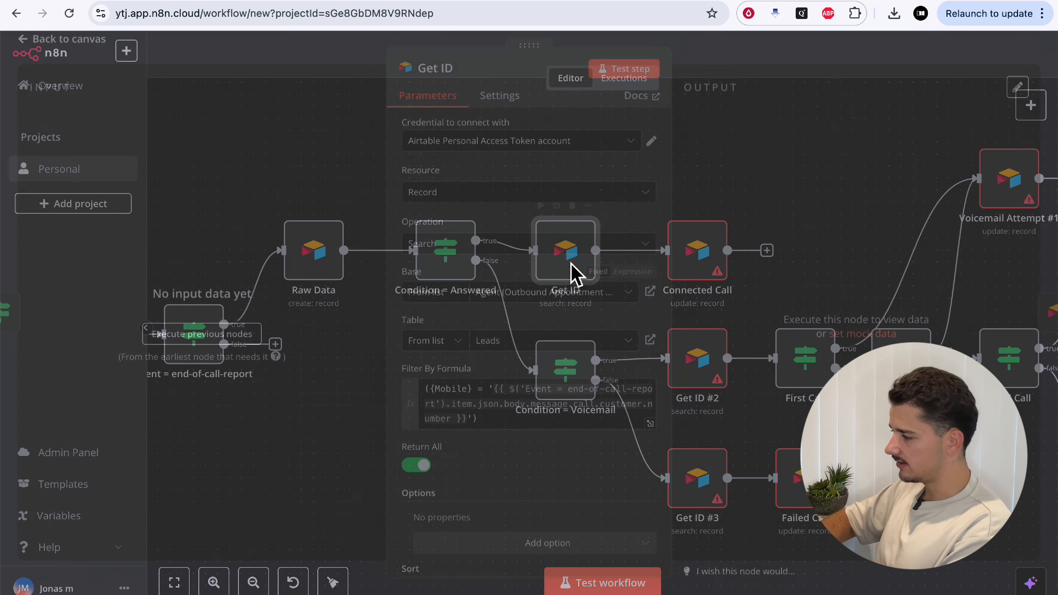
{"action": "left_click", "coordinate": [474, 274]}
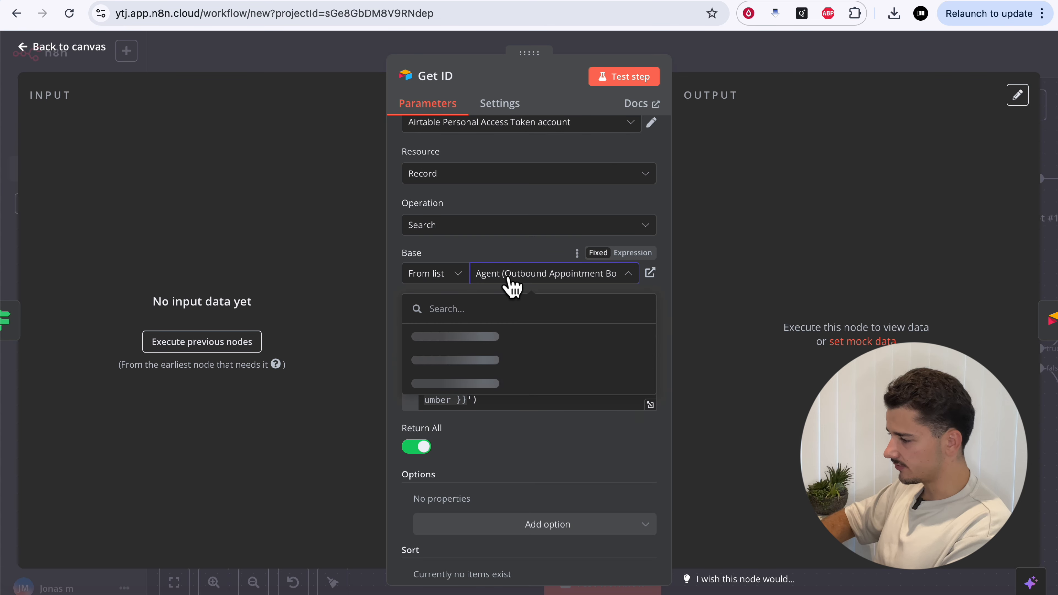
{"action": "left_click", "coordinate": [471, 340]}
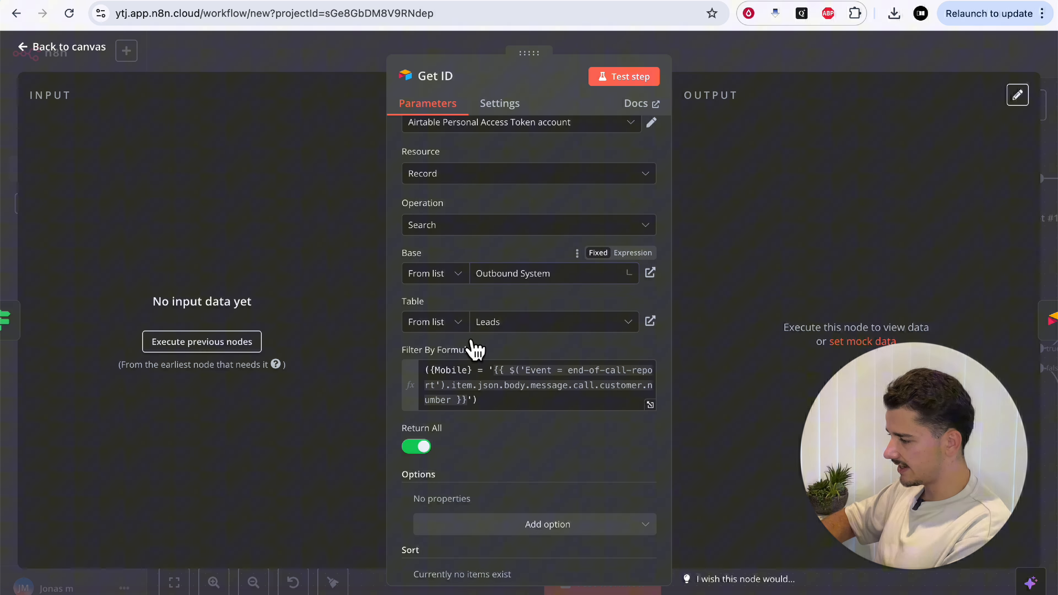
{"action": "left_click", "coordinate": [531, 332]}
{"action": "left_click", "coordinate": [440, 408]}
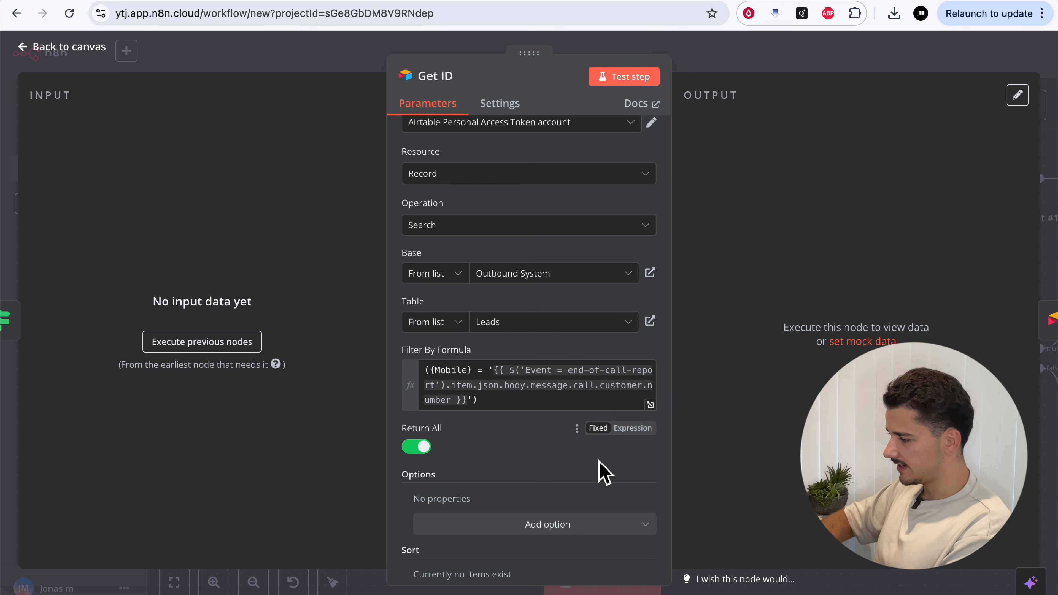
{"action": "scroll", "coordinate": [528, 458], "scroll_direction": "down", "scroll_amount": 2}
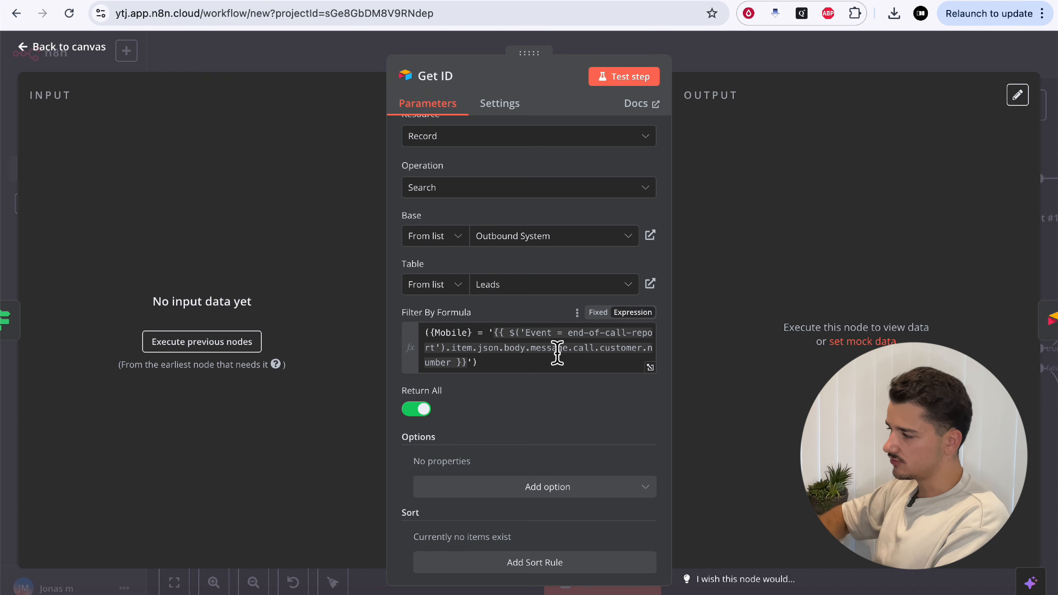
Inspect the Get ID filter formula's {Mobile} field reference against the Leads grid, then close the node
{"action": "left_click", "coordinate": [473, 2]}
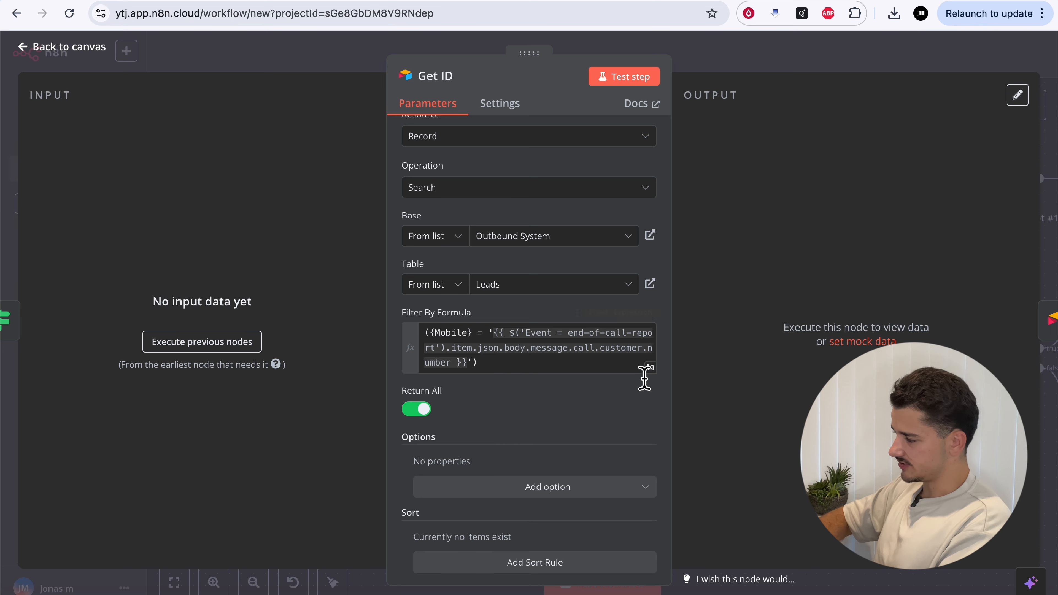
{"action": "left_click", "coordinate": [650, 368]}
{"action": "left_click_drag", "start_coordinate": [317, 148], "coordinate": [360, 149]}
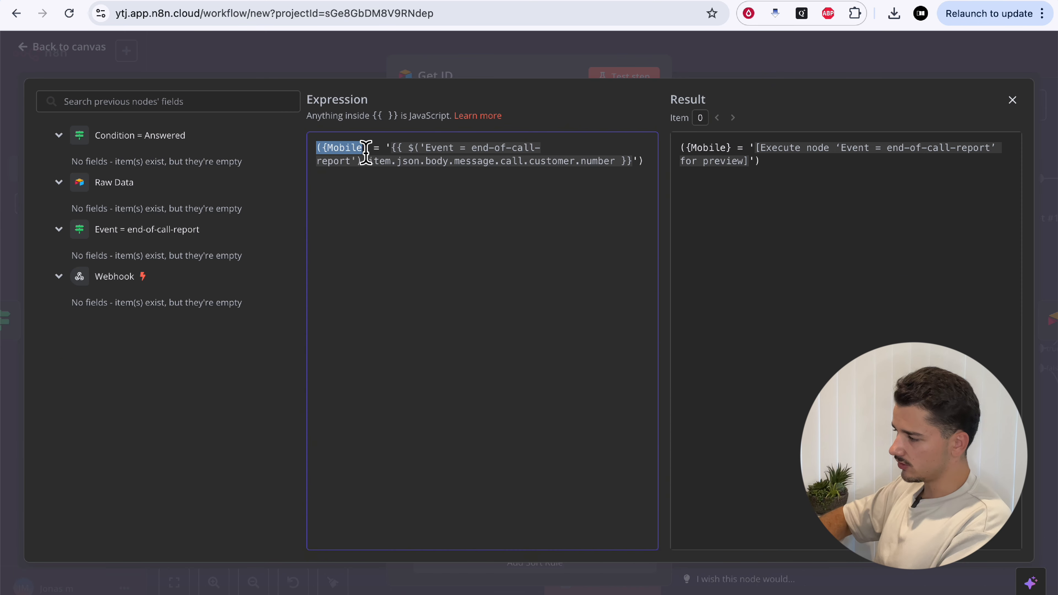
{"action": "left_click", "coordinate": [362, 148]}
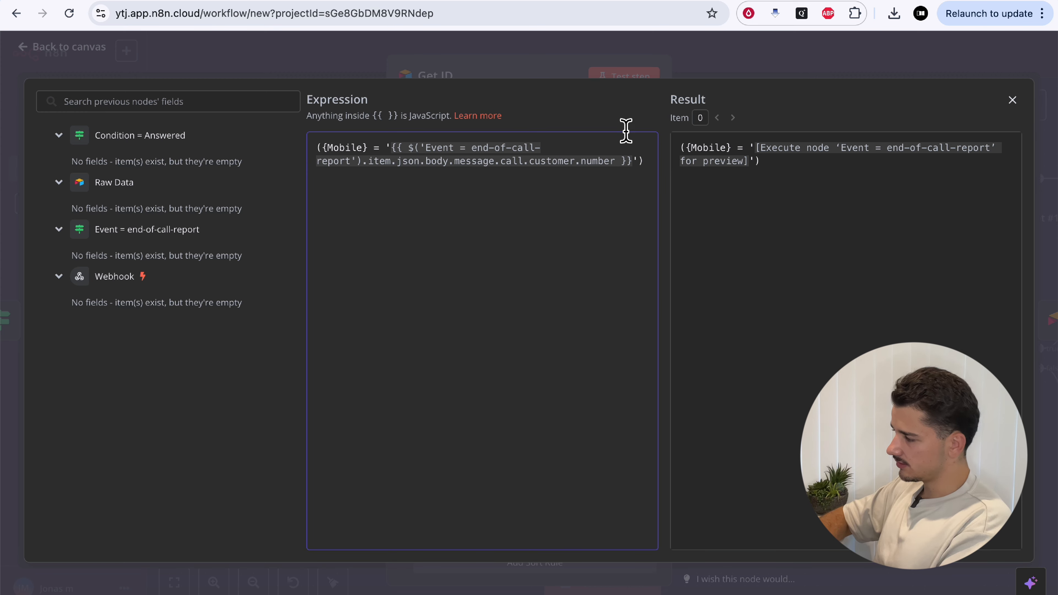
{"action": "left_click", "coordinate": [715, 73]}
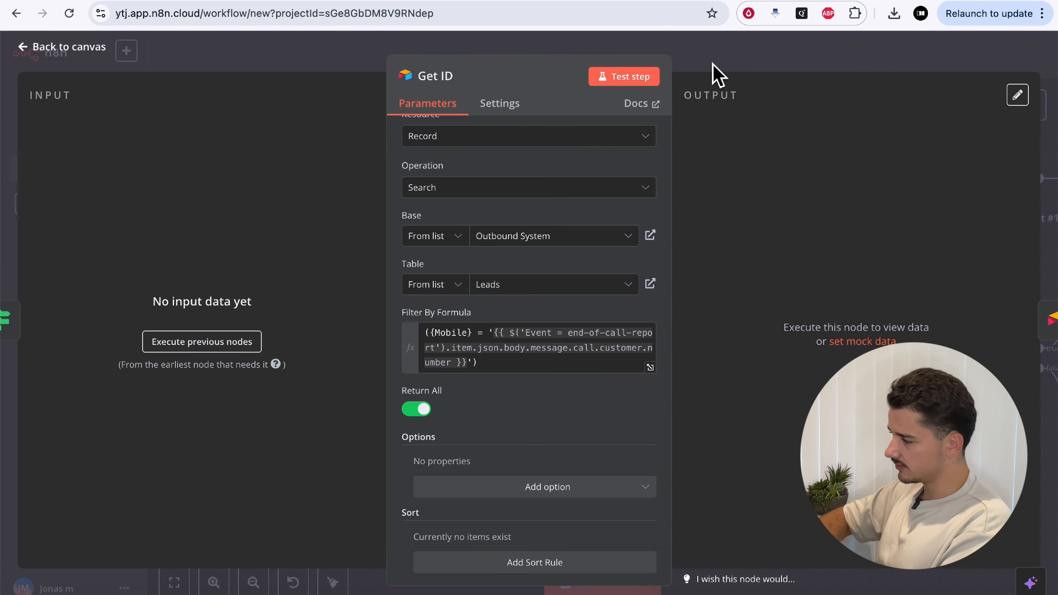
{"action": "left_click", "coordinate": [713, 71]}
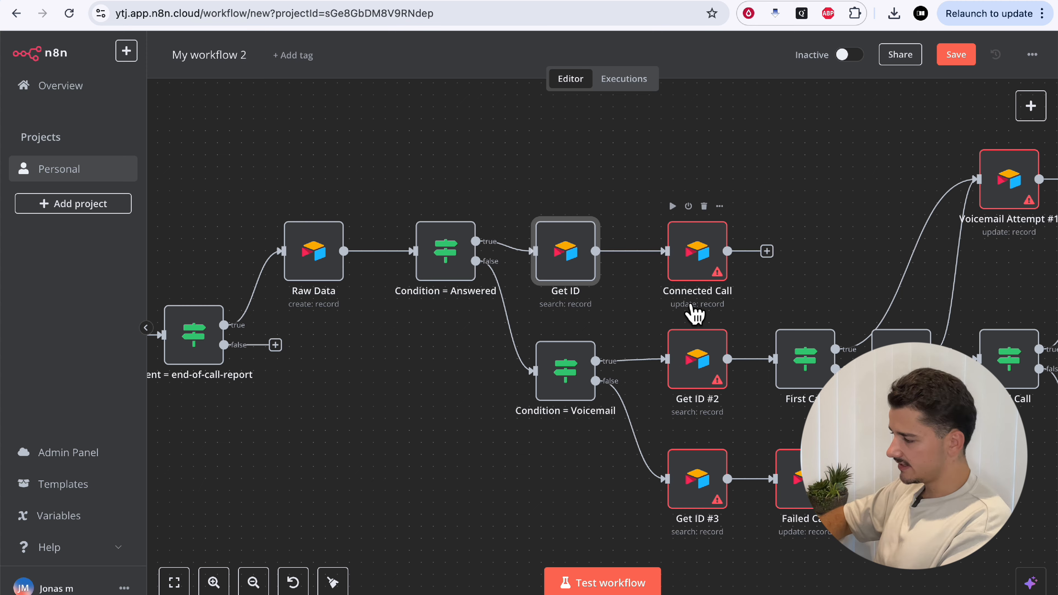
Point the Connected Call node at the Outbound System base's Leads table and close it
{"action": "double_click", "coordinate": [698, 268]}
{"action": "scroll", "coordinate": [524, 413], "scroll_direction": "down", "scroll_amount": 10}
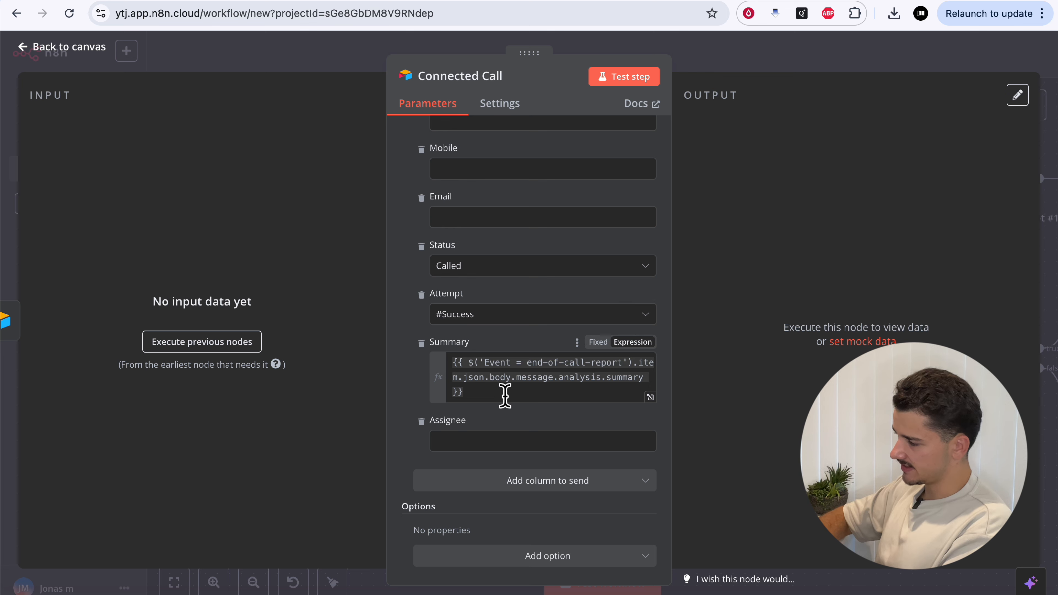
{"action": "scroll", "coordinate": [515, 394], "scroll_direction": "up", "scroll_amount": 12}
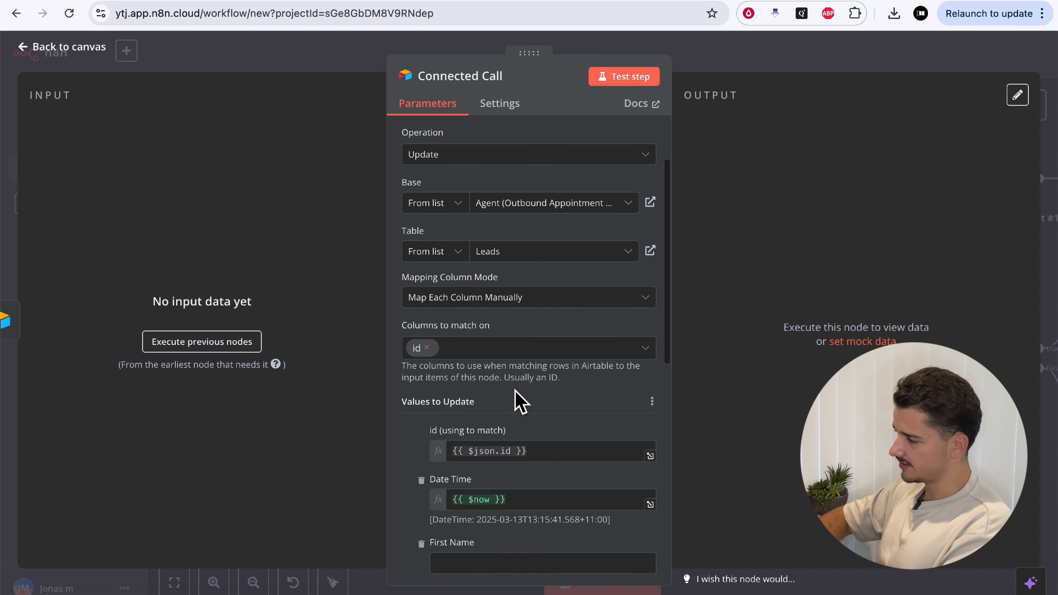
{"action": "left_click", "coordinate": [500, 307]}
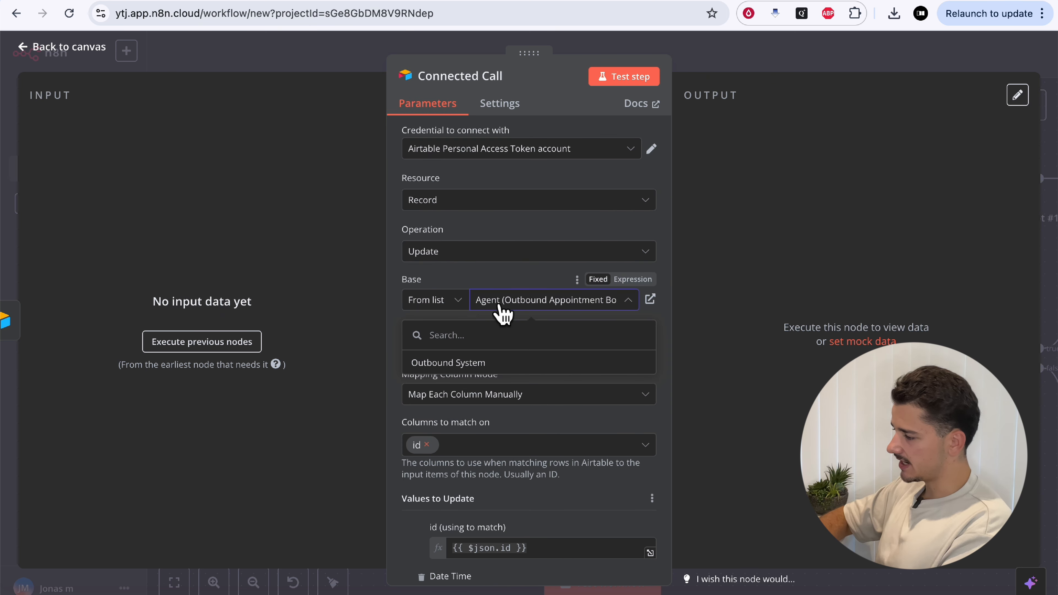
{"action": "left_click", "coordinate": [483, 372]}
{"action": "left_click", "coordinate": [546, 352]}
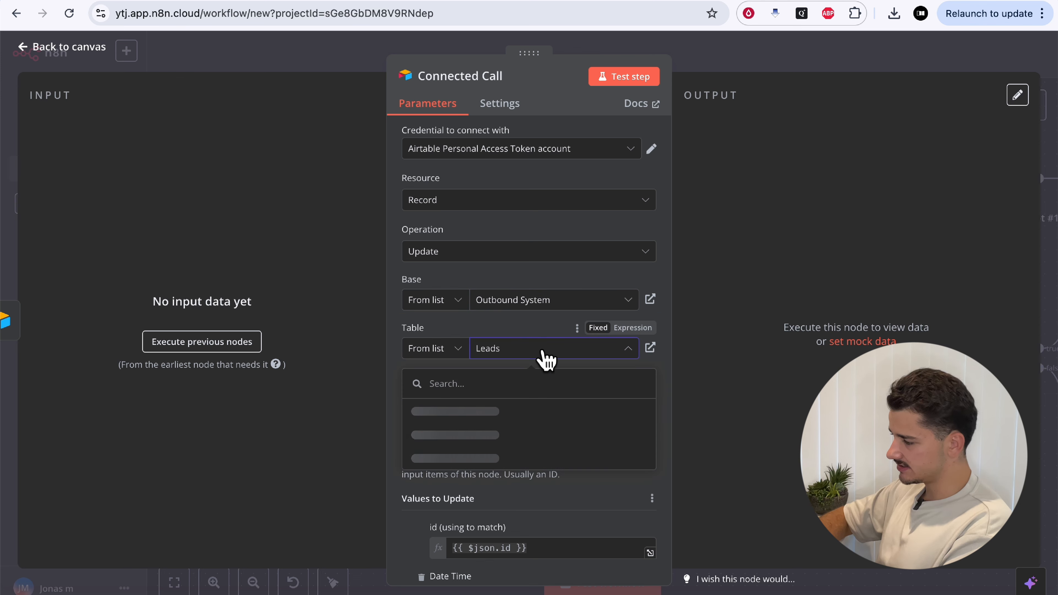
{"action": "left_click", "coordinate": [446, 442]}
{"action": "scroll", "coordinate": [497, 423], "scroll_direction": "down", "scroll_amount": 2}
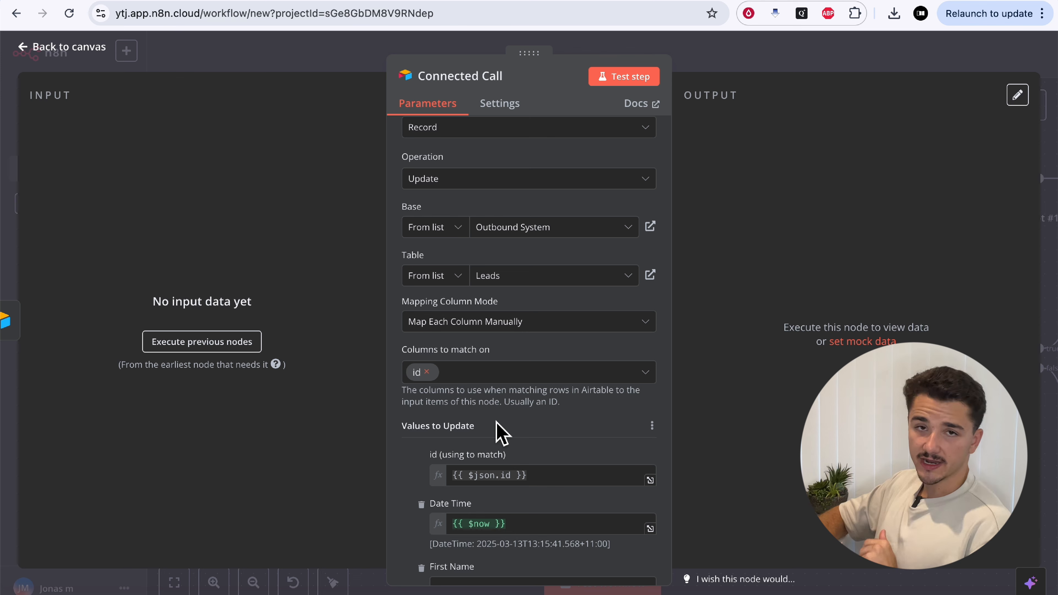
{"action": "scroll", "coordinate": [497, 422], "scroll_direction": "down", "scroll_amount": 7}
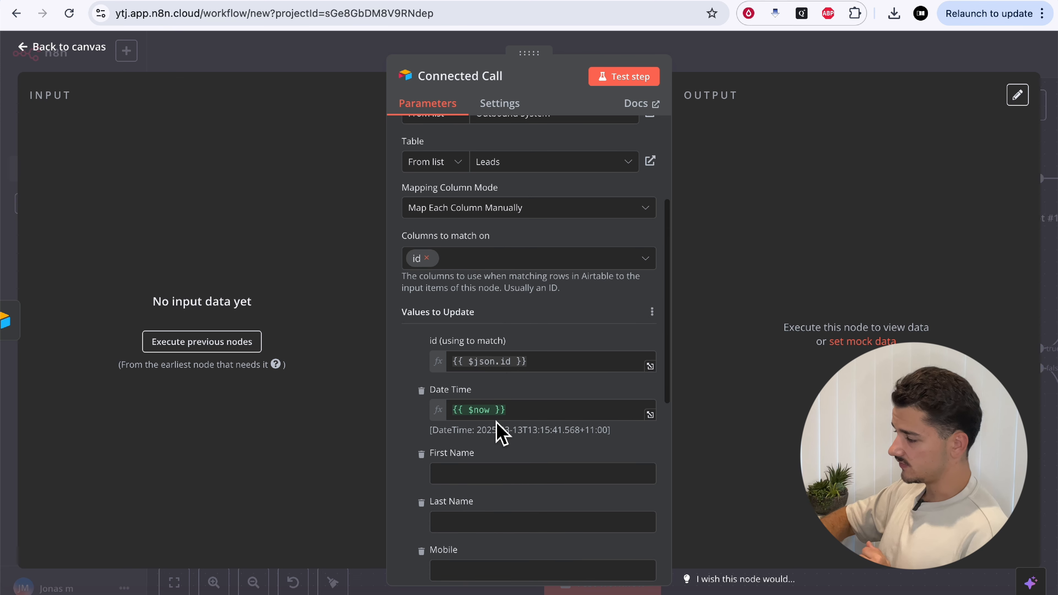
{"action": "scroll", "coordinate": [496, 422], "scroll_direction": "up", "scroll_amount": 2}
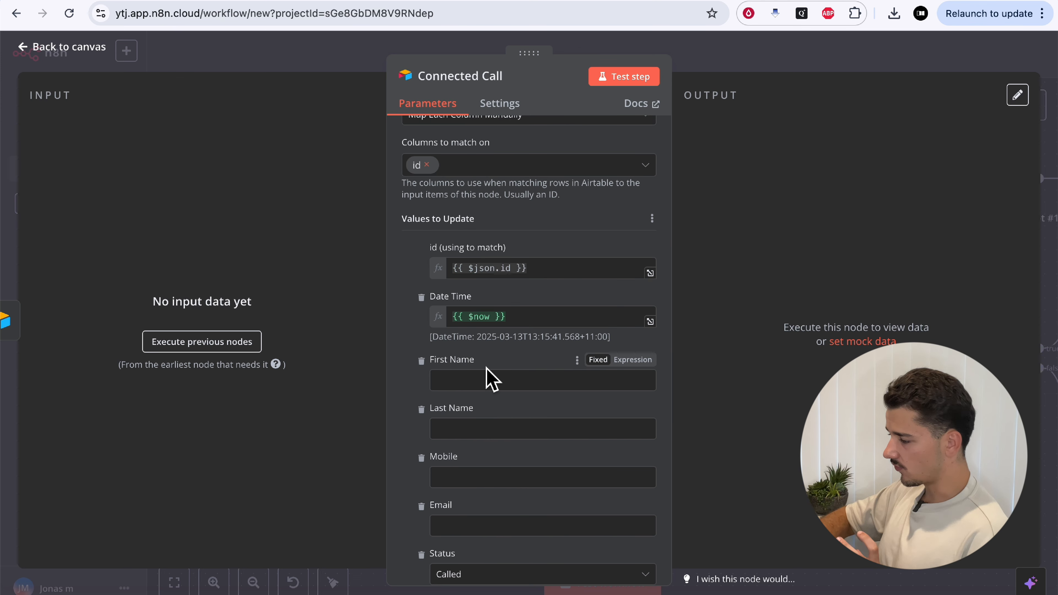
{"action": "scroll", "coordinate": [508, 352], "scroll_direction": "down", "scroll_amount": 7}
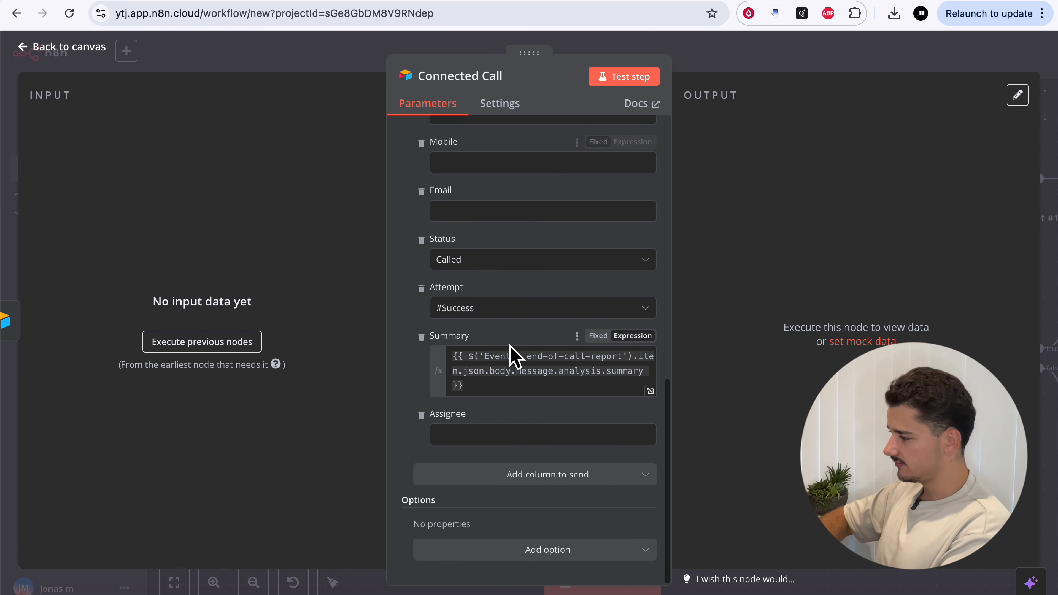
{"action": "key", "text": "Escape"}
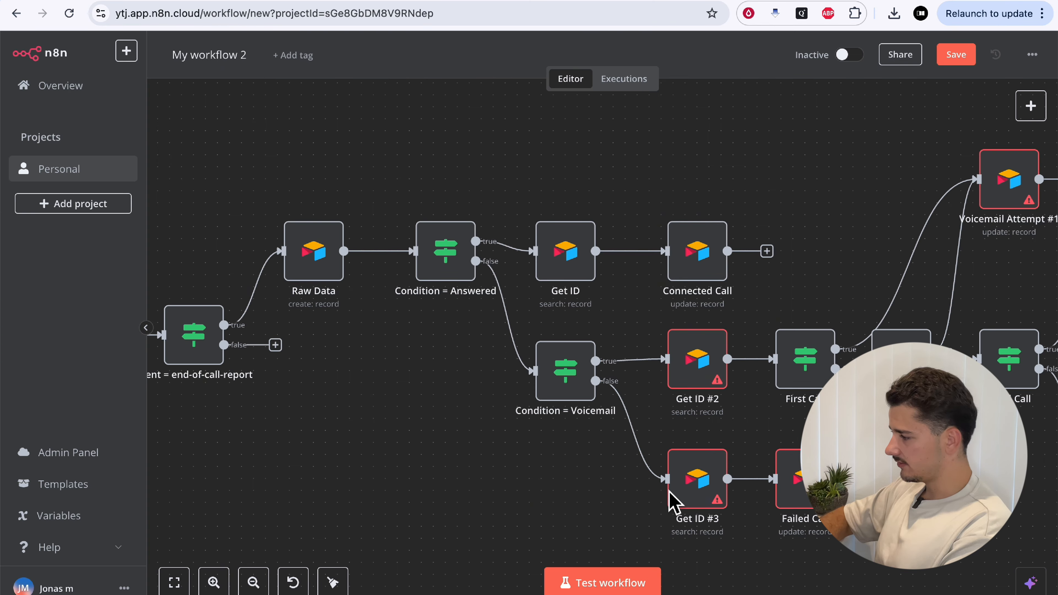
{"action": "scroll", "coordinate": [671, 501], "scroll_direction": "right", "scroll_amount": 3}
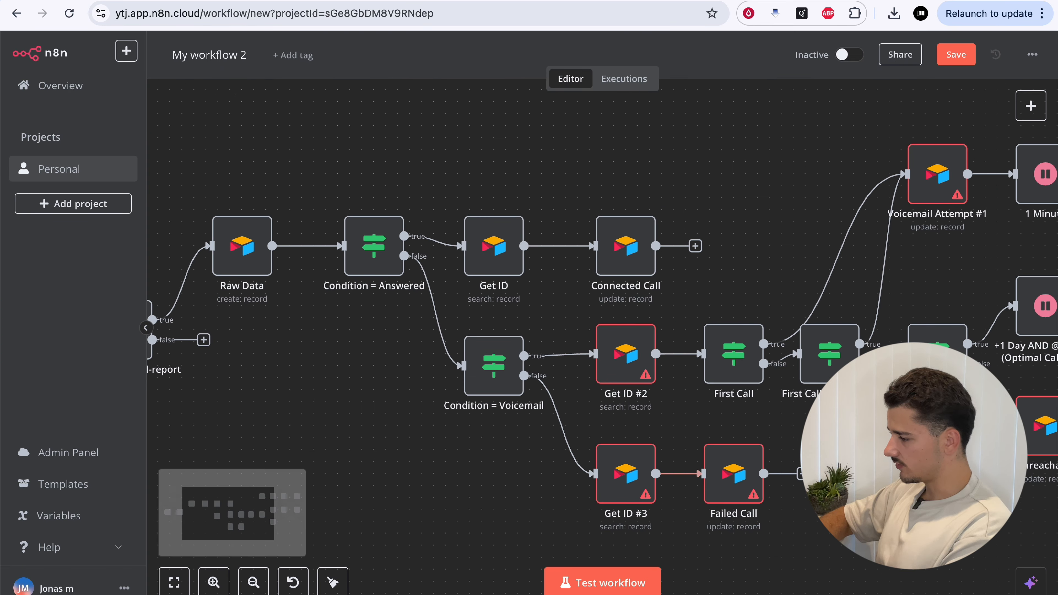
{"action": "scroll", "coordinate": [669, 490], "scroll_direction": "down", "scroll_amount": 5}
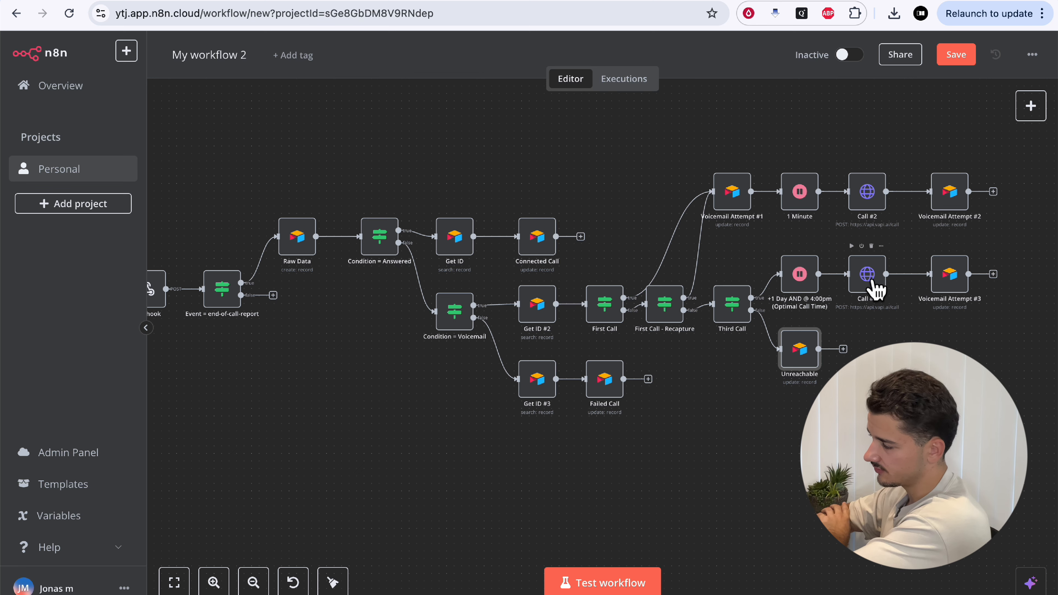
{"action": "scroll", "coordinate": [662, 429], "scroll_direction": "left", "scroll_amount": 3}
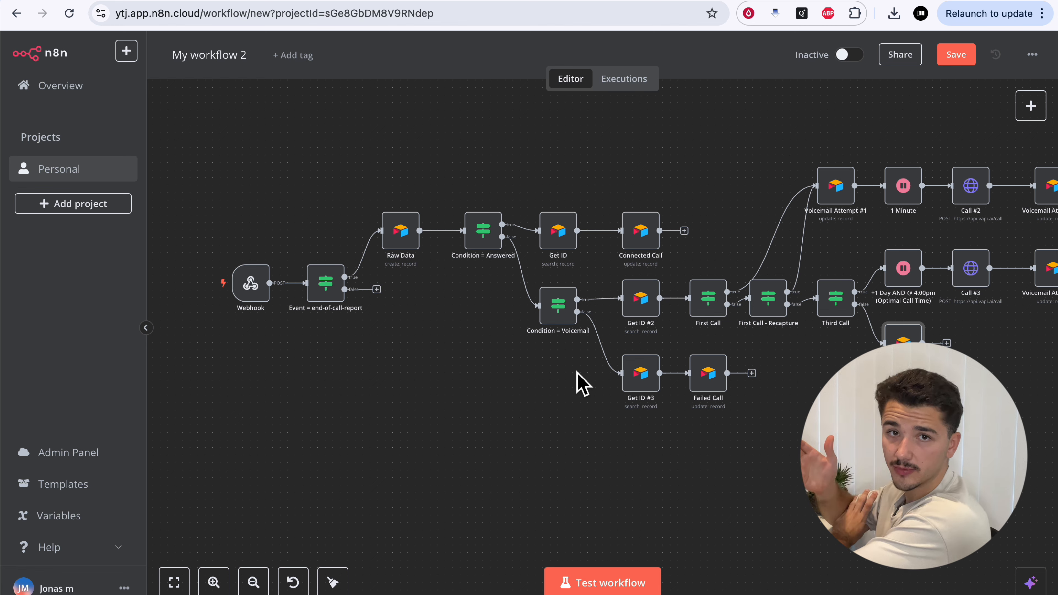
{"action": "double_click", "coordinate": [563, 308]}
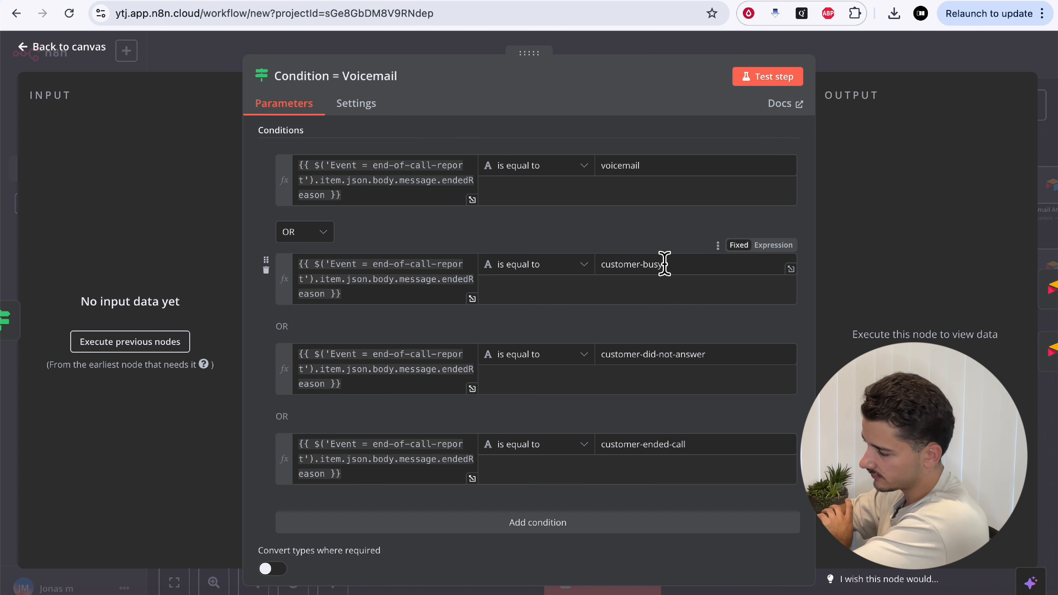
{"action": "scroll", "coordinate": [660, 354], "scroll_direction": "down", "scroll_amount": 2}
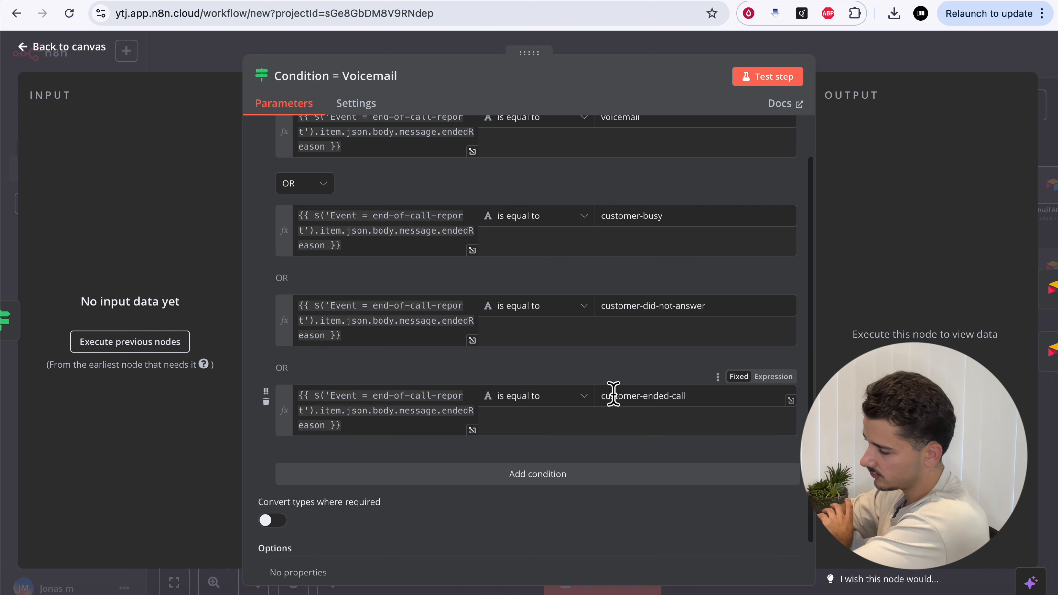
{"action": "key", "text": "Escape"}
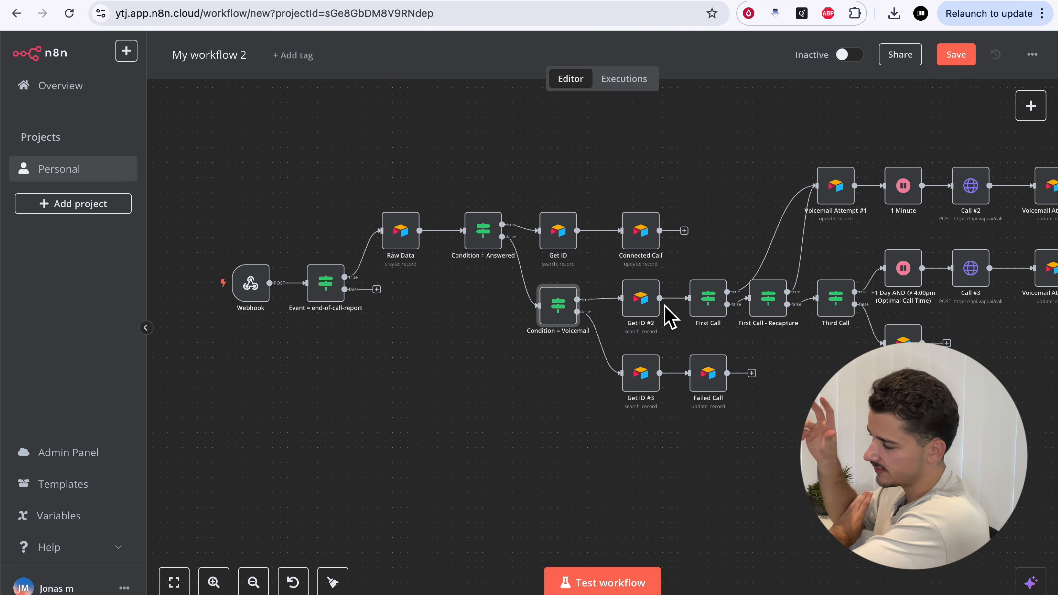
{"action": "scroll", "coordinate": [803, 366], "scroll_direction": "right", "scroll_amount": 2}
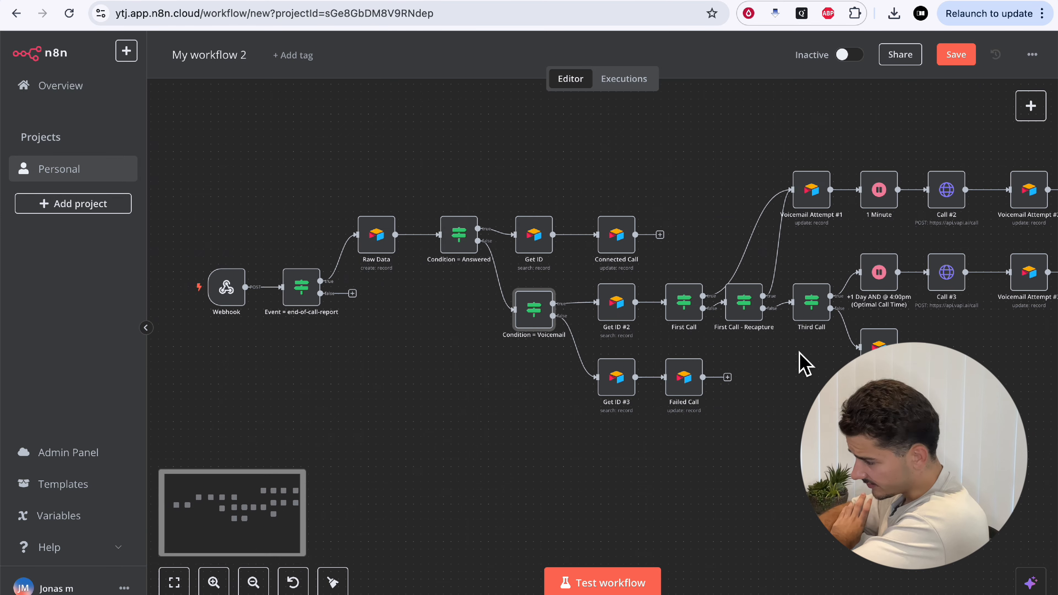
Set the test lead's Status to Voicemail and clear its #Success attempt while checking First Call
{"action": "double_click", "coordinate": [690, 319]}
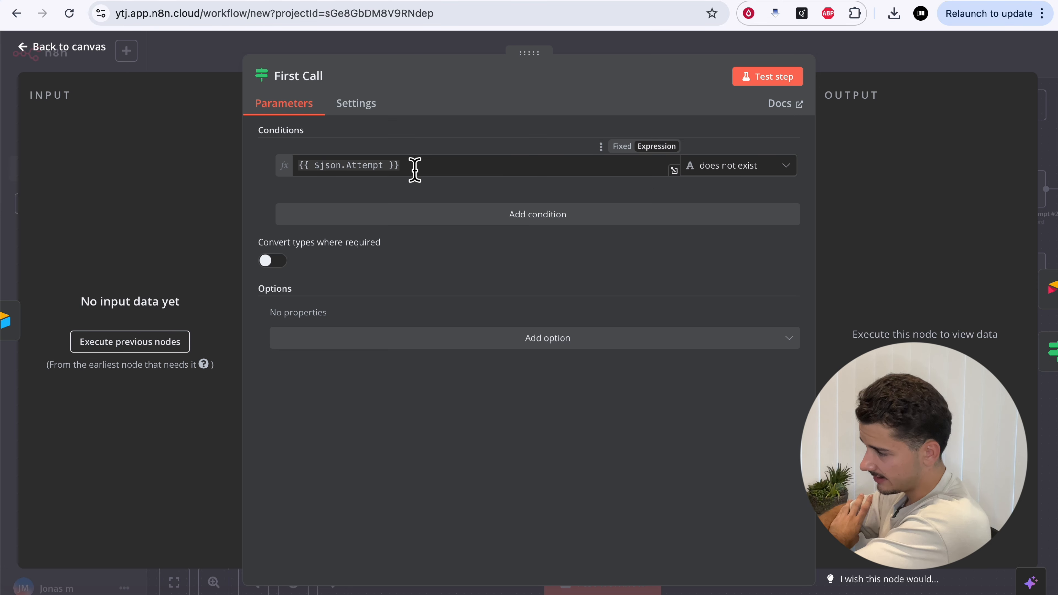
{"action": "left_click", "coordinate": [481, 1]}
{"action": "left_click", "coordinate": [690, 126]}
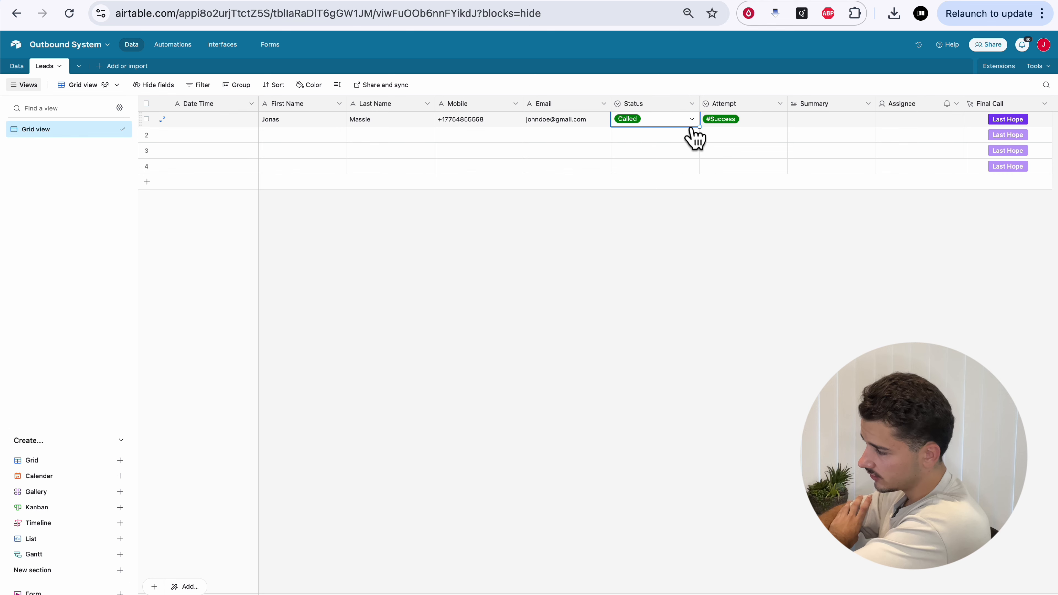
{"action": "left_click", "coordinate": [688, 124]}
{"action": "left_click", "coordinate": [668, 225]}
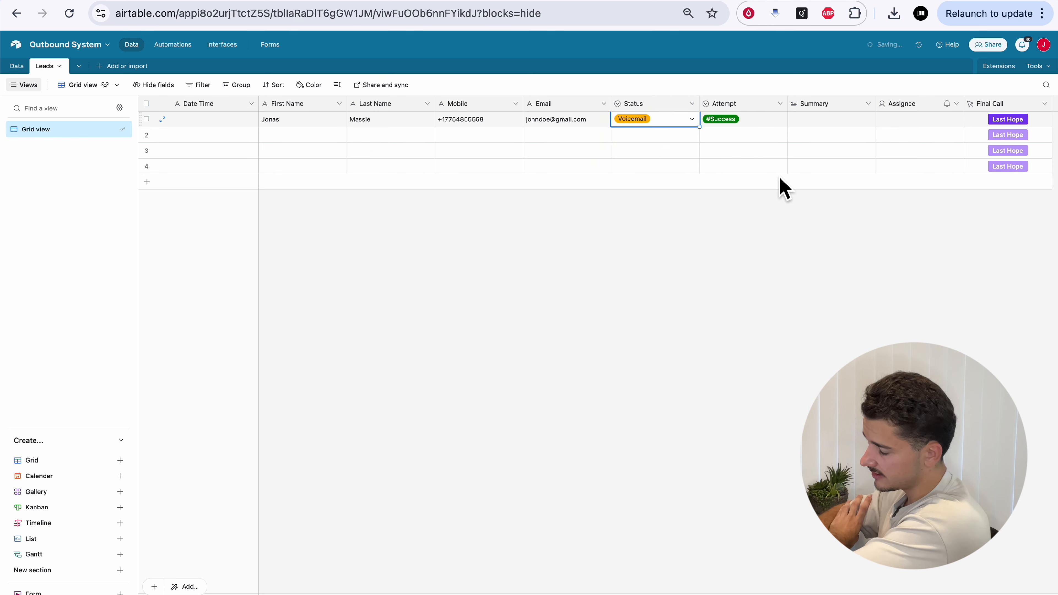
{"action": "left_click", "coordinate": [775, 124]}
{"action": "left_click", "coordinate": [775, 124]}
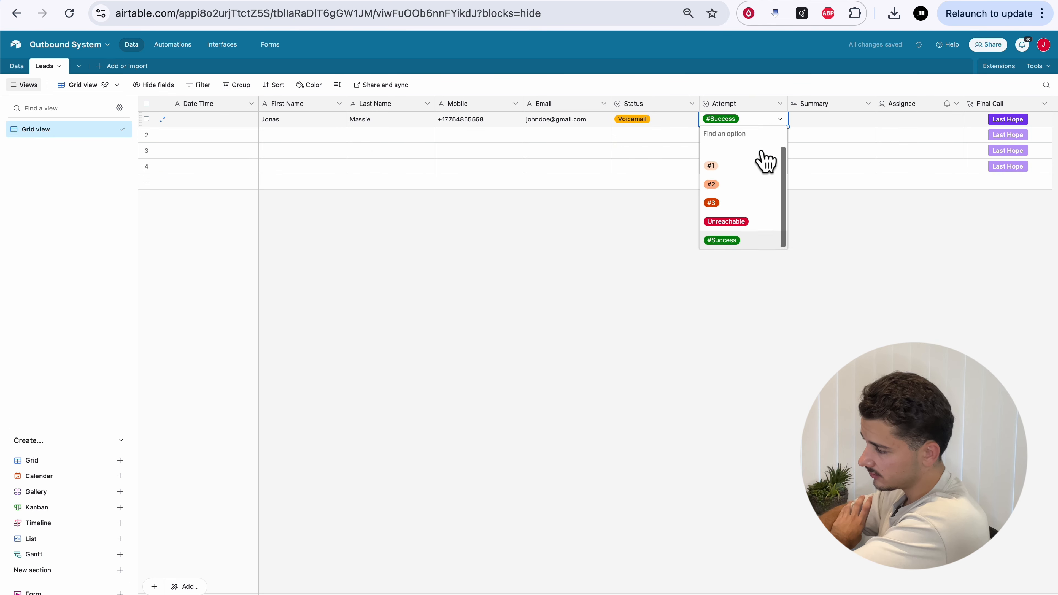
{"action": "left_click", "coordinate": [753, 150]}
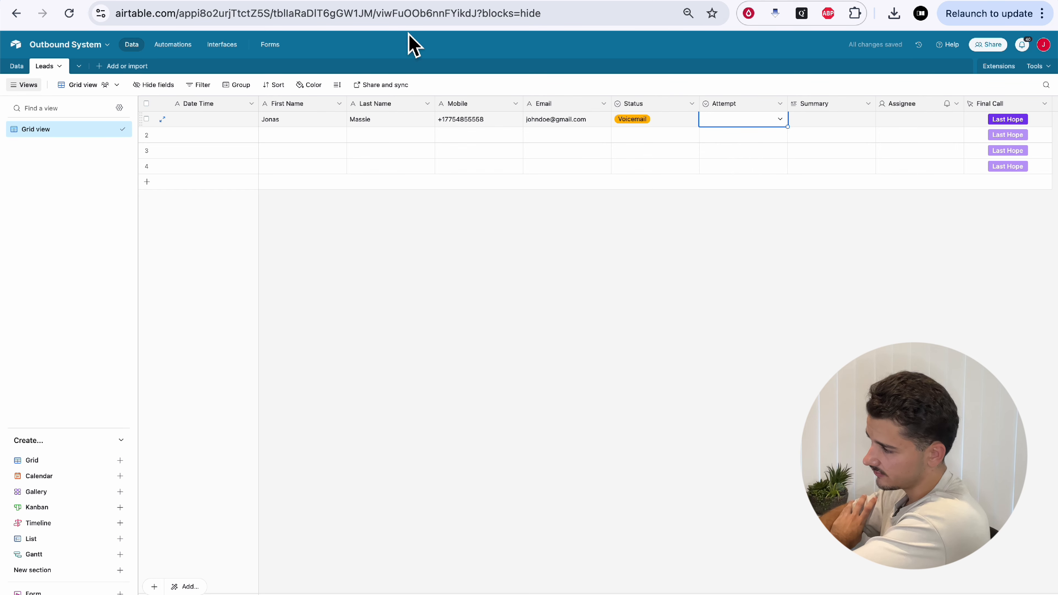
{"action": "left_click", "coordinate": [383, 4]}
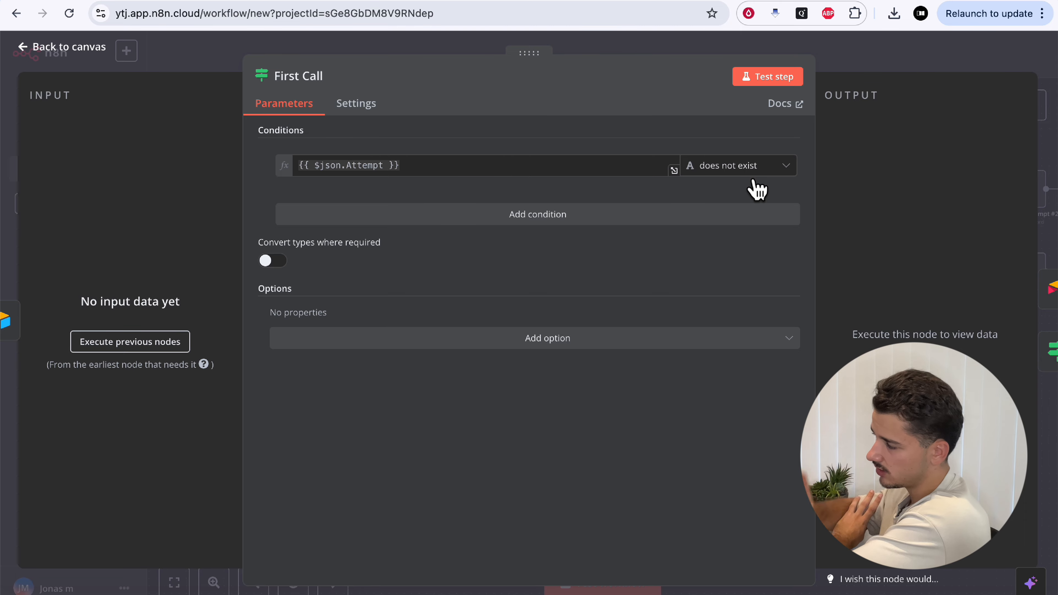
{"action": "left_click", "coordinate": [883, 52]}
Review the voicemail branch on the canvas and set the test lead's Attempt to #1
{"action": "scroll", "coordinate": [814, 350], "scroll_direction": "right", "scroll_amount": 3}
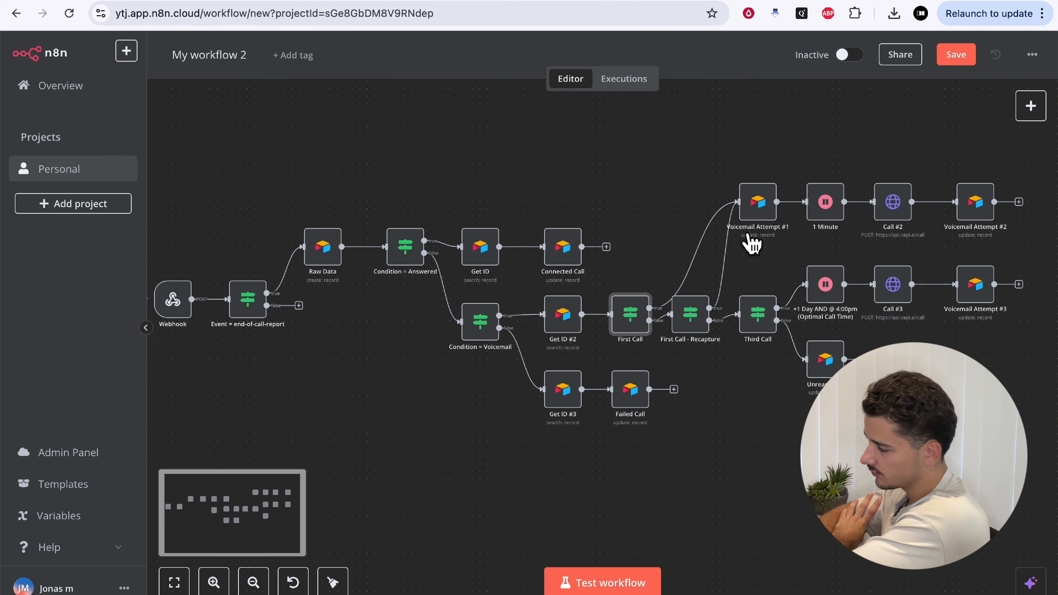
{"action": "scroll", "coordinate": [800, 271], "scroll_direction": "right", "scroll_amount": 3}
{"action": "mouse_move", "coordinate": [715, 228]}
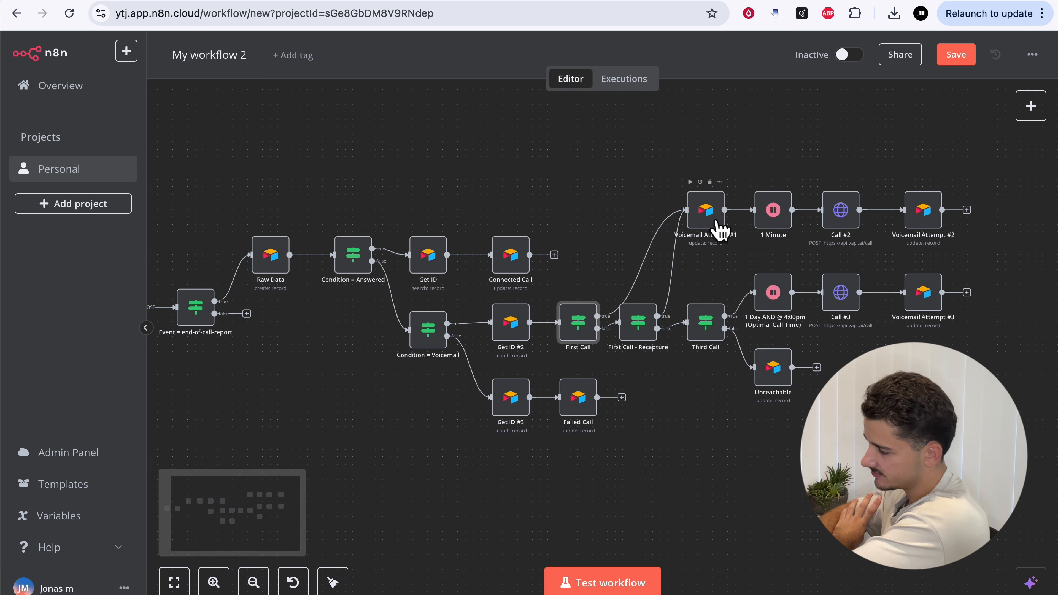
{"action": "scroll", "coordinate": [787, 235], "scroll_direction": "right", "scroll_amount": 3}
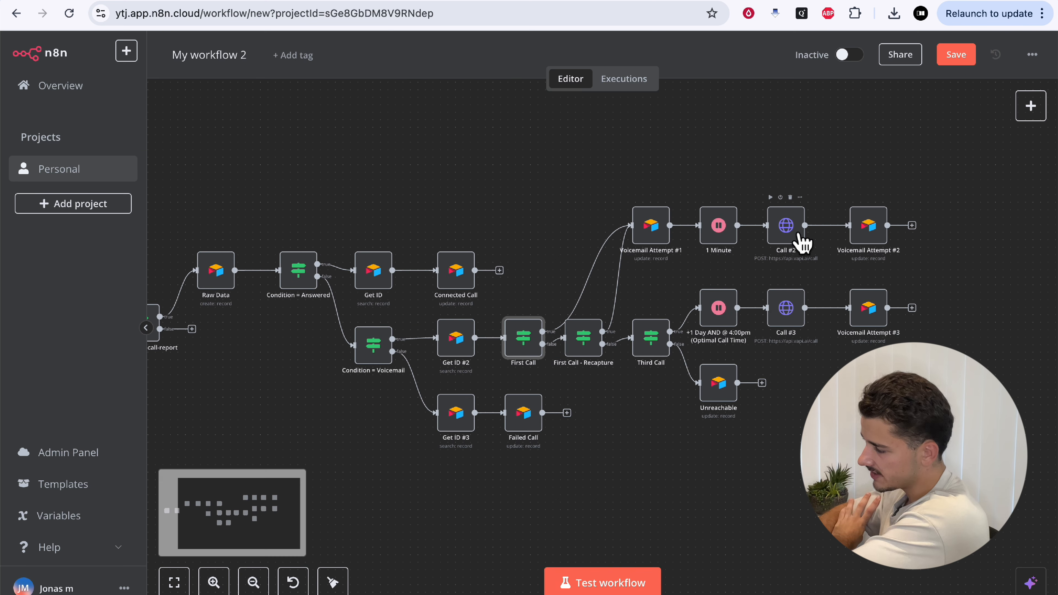
{"action": "mouse_move", "coordinate": [882, 241]}
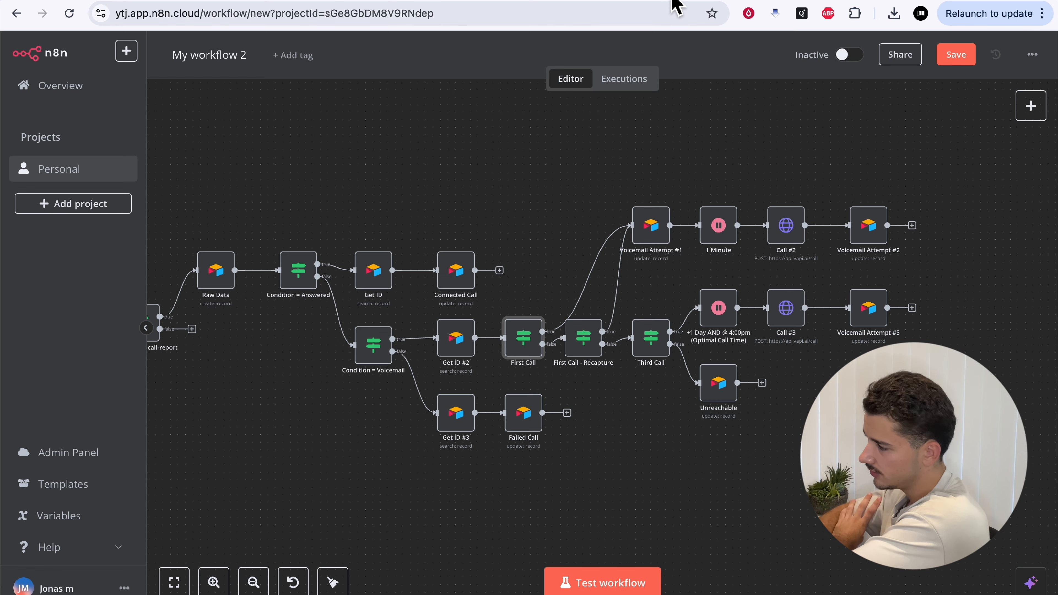
{"action": "left_click", "coordinate": [485, 1]}
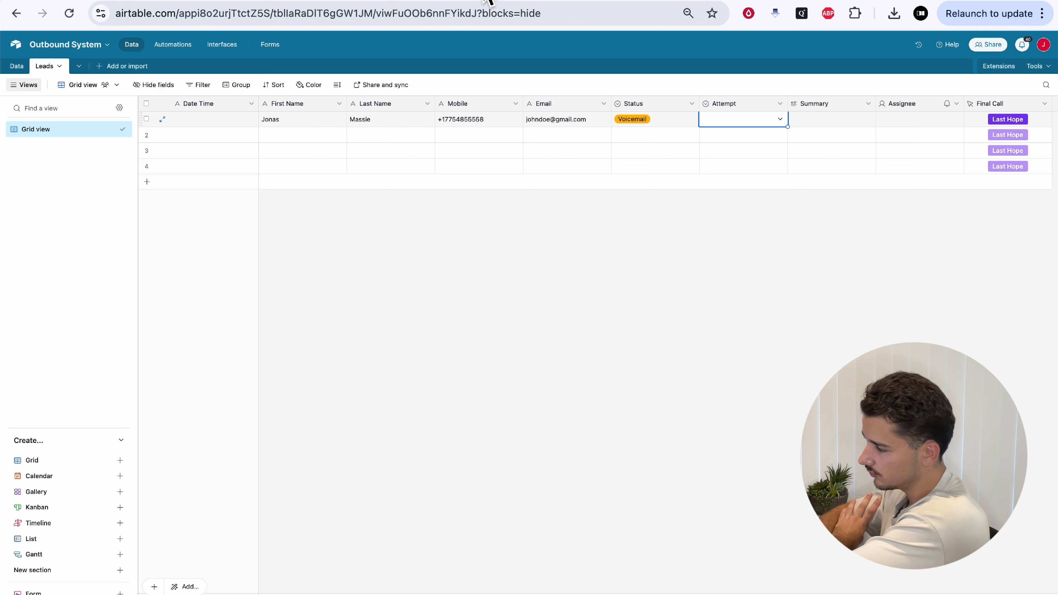
{"action": "left_click", "coordinate": [745, 123]}
{"action": "left_click", "coordinate": [583, 1]}
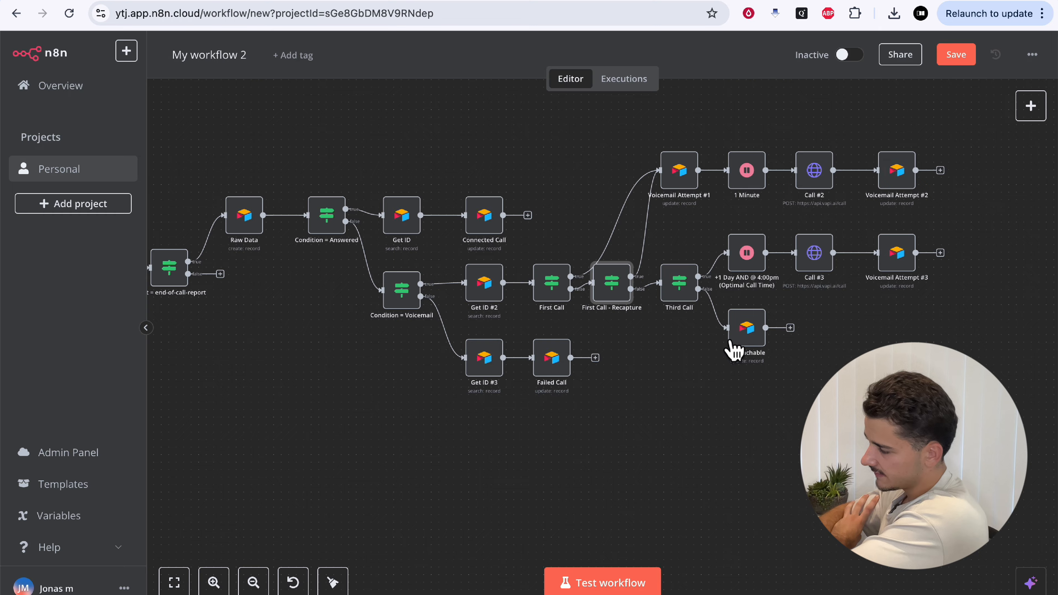
{"action": "double_click", "coordinate": [672, 281]}
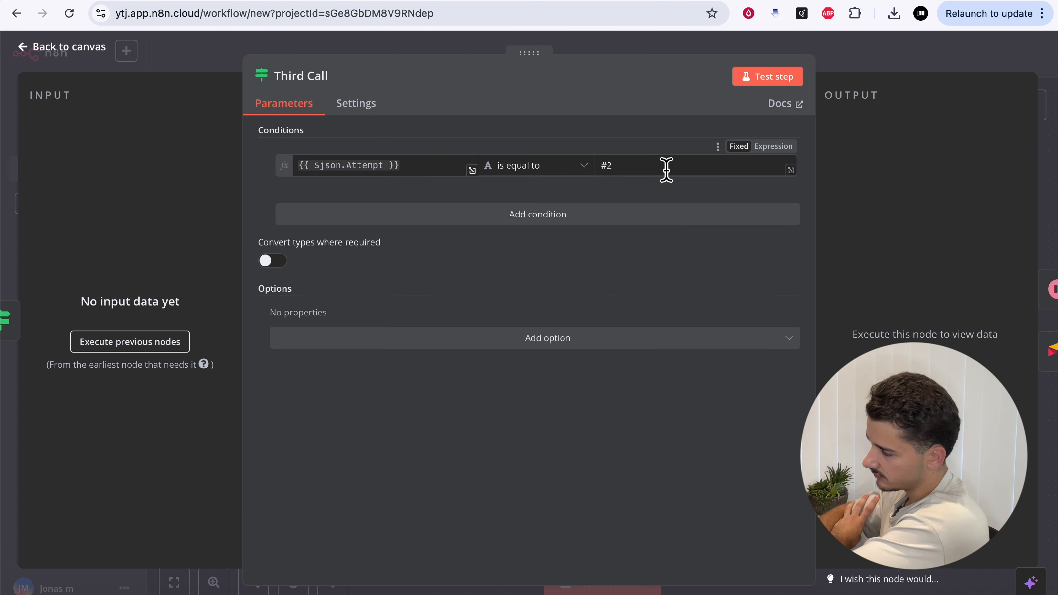
{"action": "left_click", "coordinate": [872, 69]}
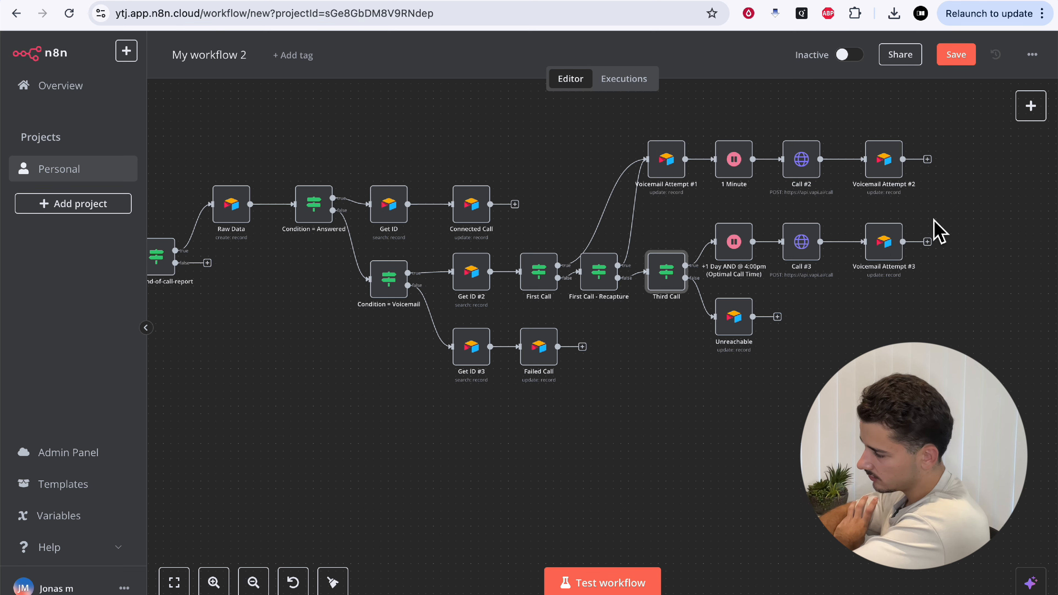
{"action": "double_click", "coordinate": [654, 273]}
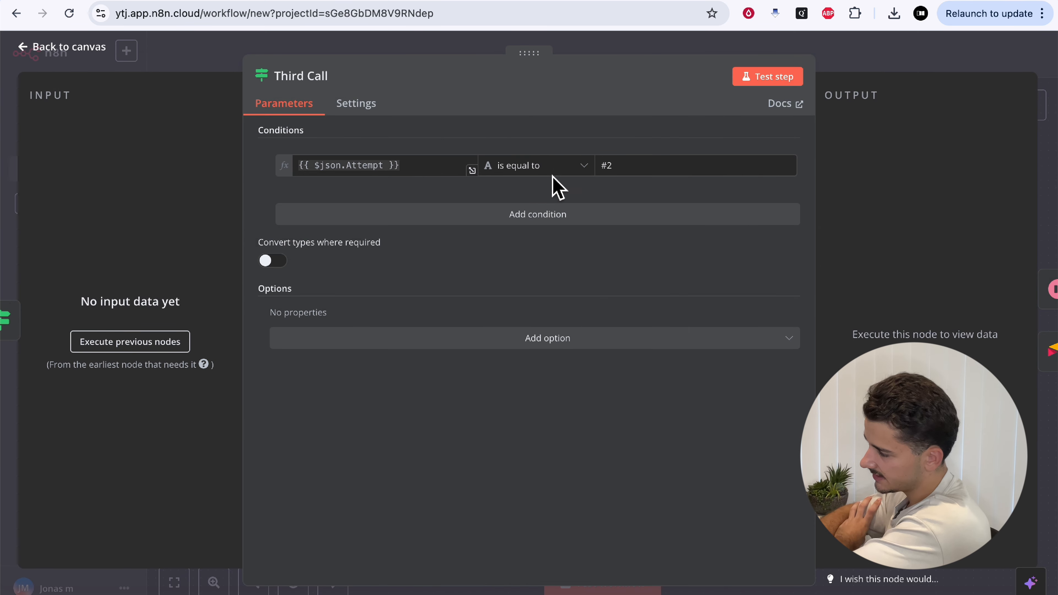
{"action": "left_click", "coordinate": [876, 50]}
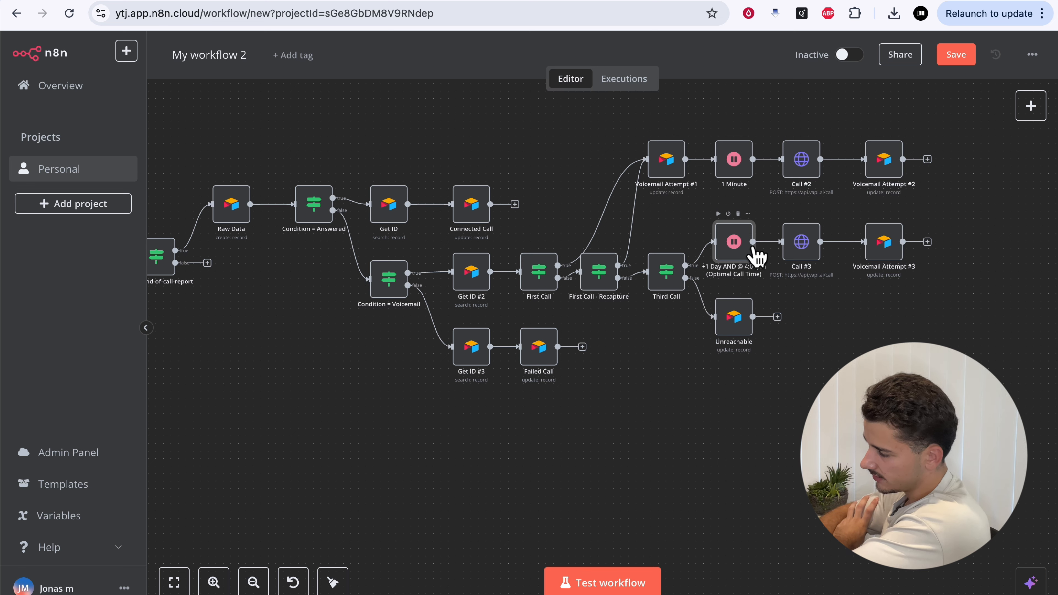
{"action": "double_click", "coordinate": [742, 250]}
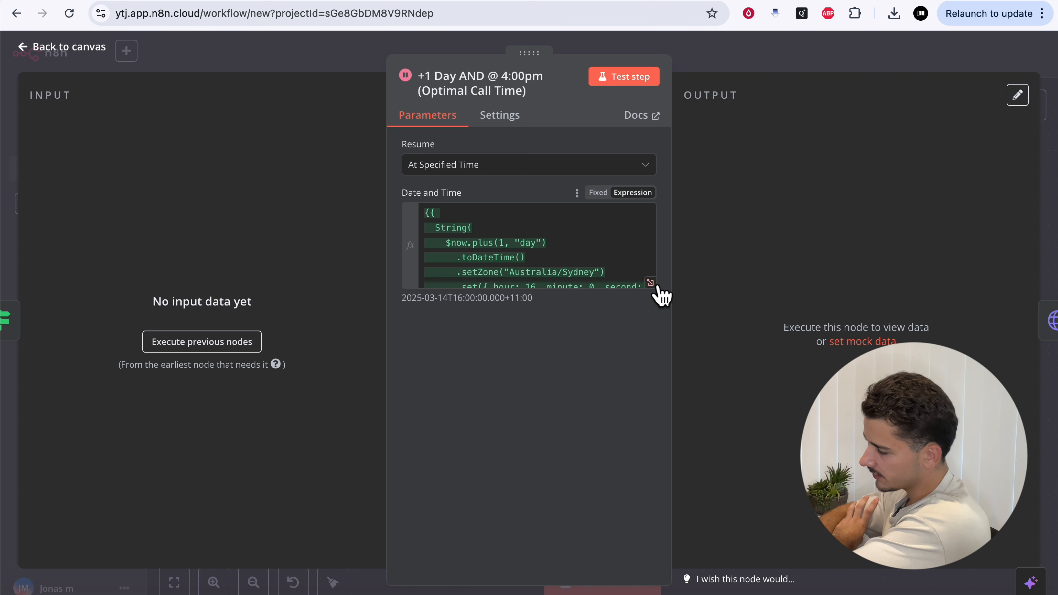
{"action": "left_click", "coordinate": [655, 287]}
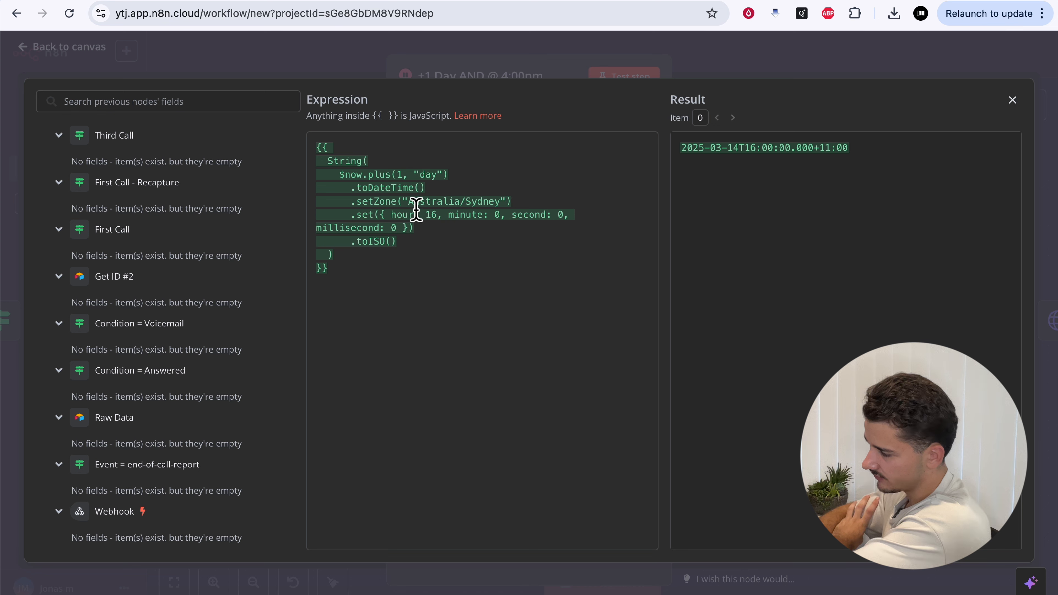
{"action": "left_click_drag", "start_coordinate": [409, 207], "coordinate": [497, 208]}
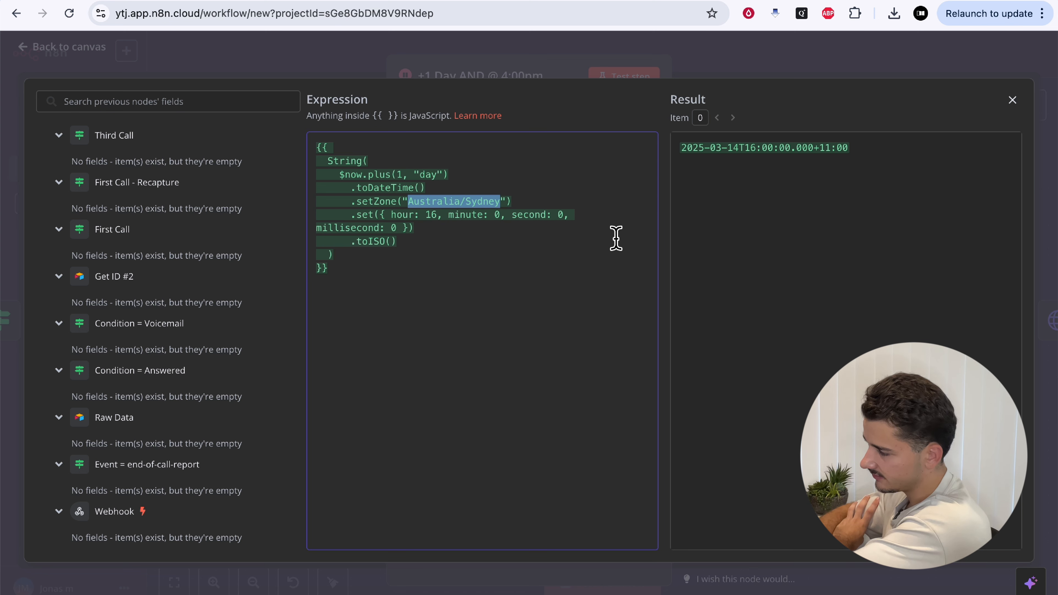
{"action": "left_click", "coordinate": [449, 207]}
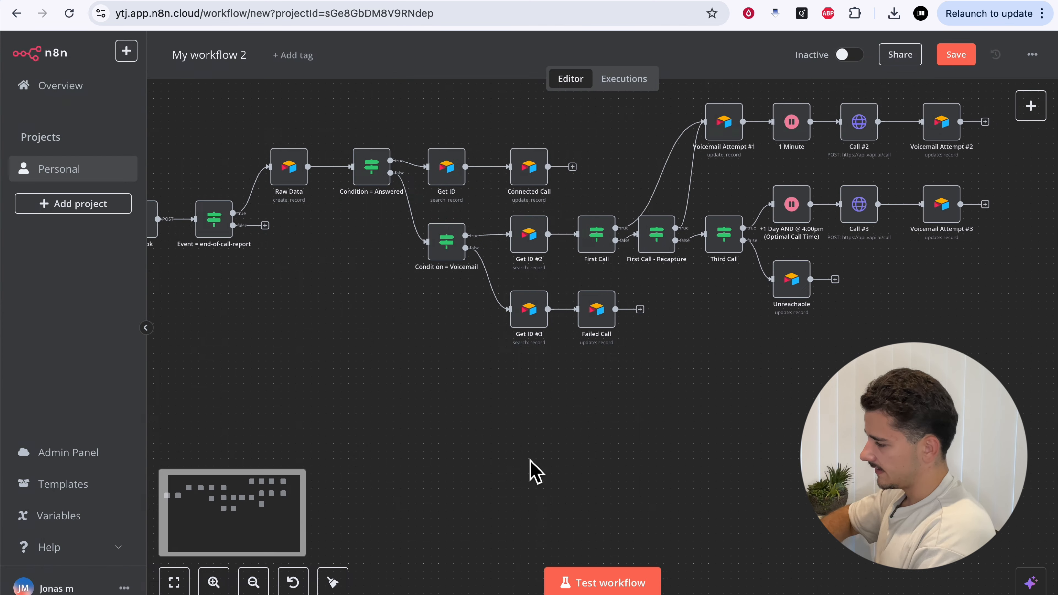
{"action": "scroll", "coordinate": [530, 462], "scroll_direction": "left", "scroll_amount": 1}
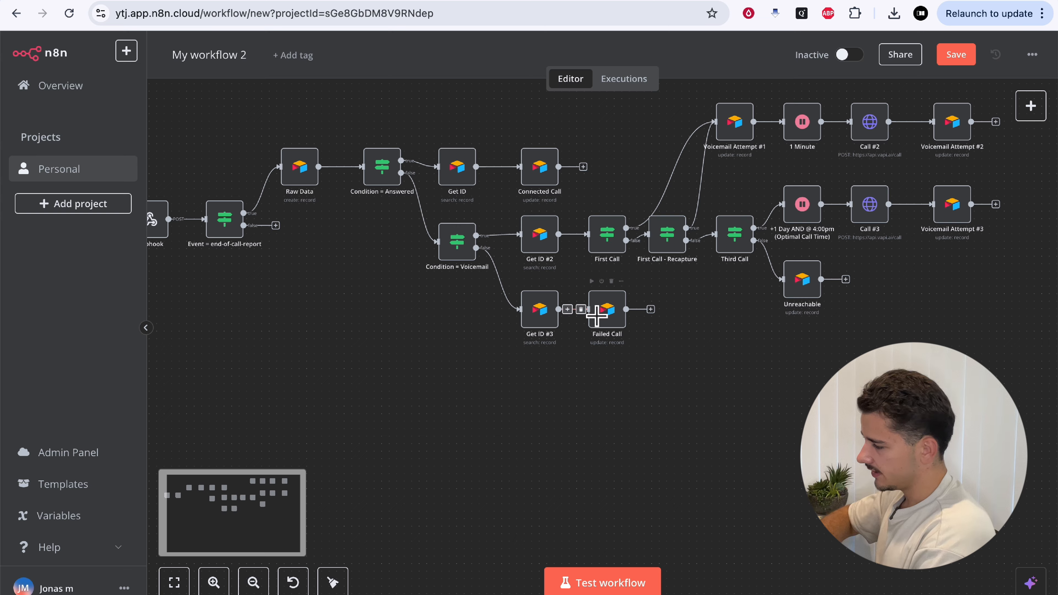
Pan the workflow canvas left to view the earlier nodes
{"action": "scroll", "coordinate": [520, 401], "scroll_direction": "left", "scroll_amount": 2}
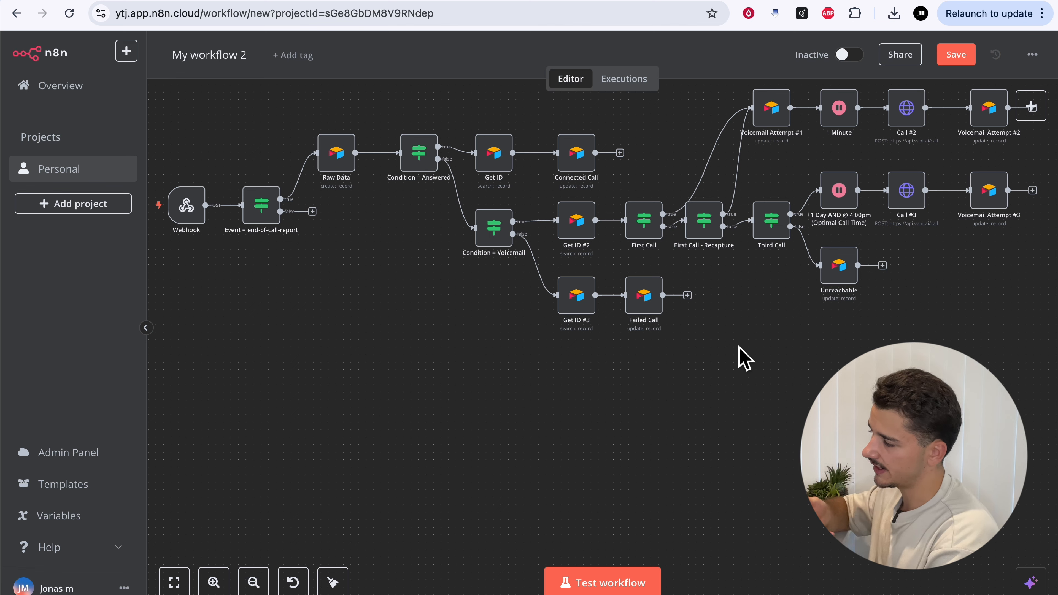
Change the first Airtable lead's Status from Failed to TBC
{"action": "left_click", "coordinate": [479, 0]}
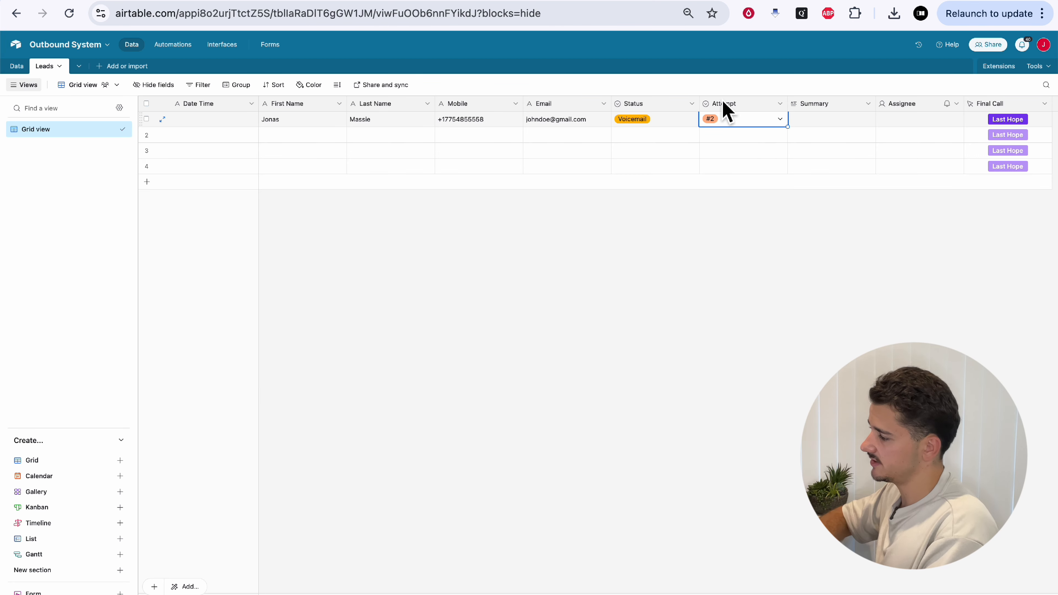
{"action": "left_click", "coordinate": [768, 121]}
{"action": "left_click", "coordinate": [663, 135]}
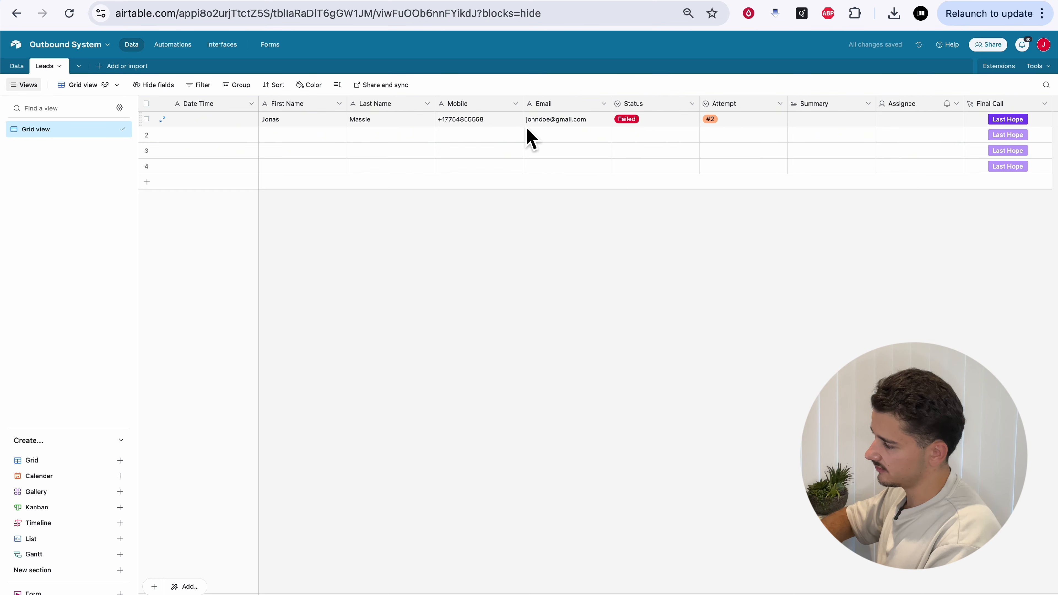
{"action": "left_click", "coordinate": [662, 123]}
{"action": "left_click", "coordinate": [669, 125]}
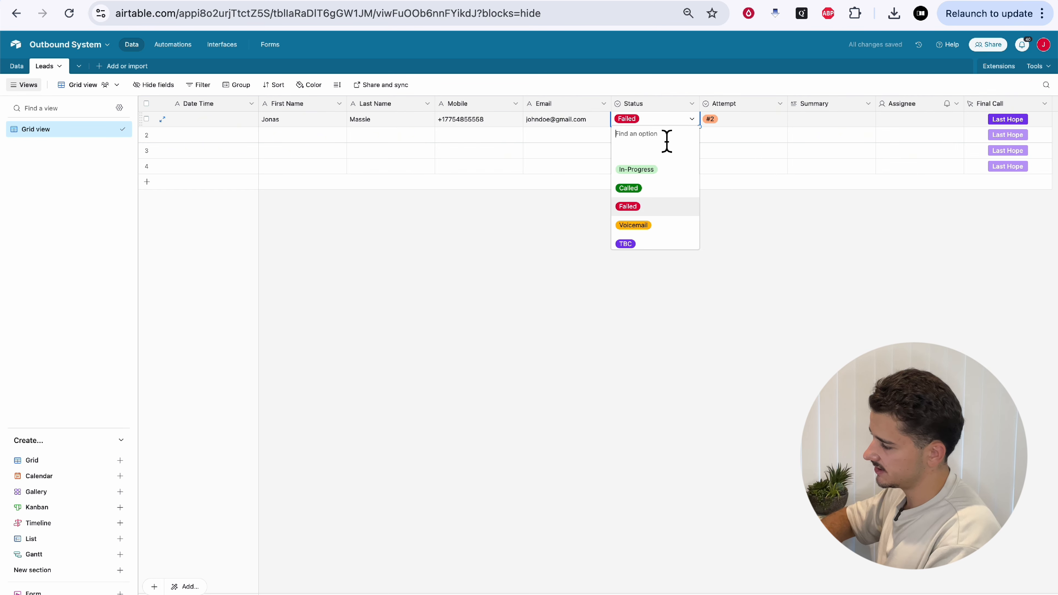
{"action": "left_click", "coordinate": [655, 247]}
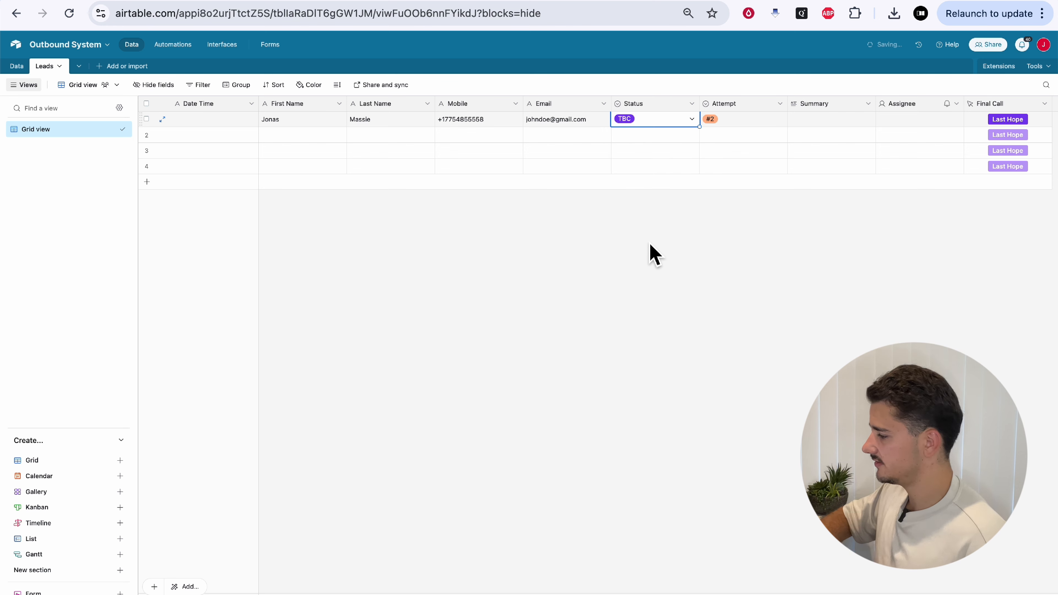
{"action": "left_click", "coordinate": [760, 241]}
{"action": "left_click", "coordinate": [745, 125]}
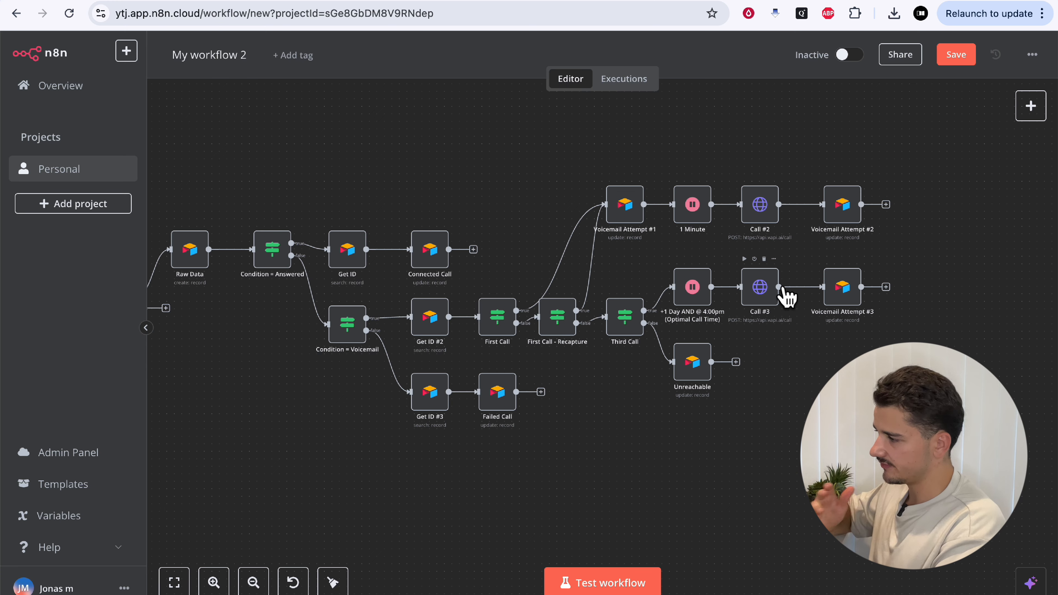
Replace the assistantId in Call #2's JSON body with the Vapi assistant's ID
{"action": "double_click", "coordinate": [773, 216]}
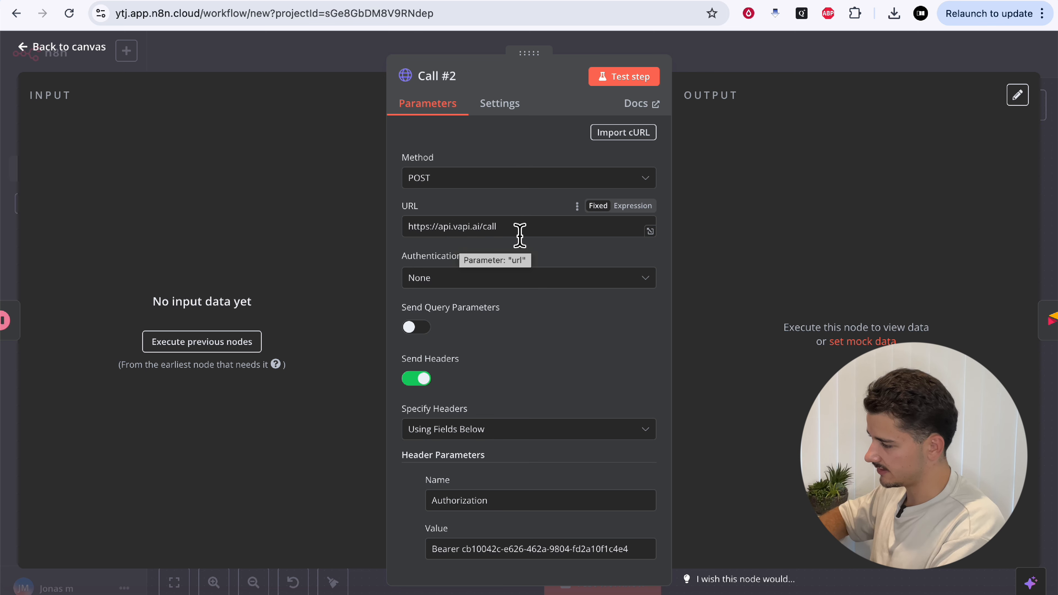
{"action": "scroll", "coordinate": [562, 336], "scroll_direction": "down", "scroll_amount": 2}
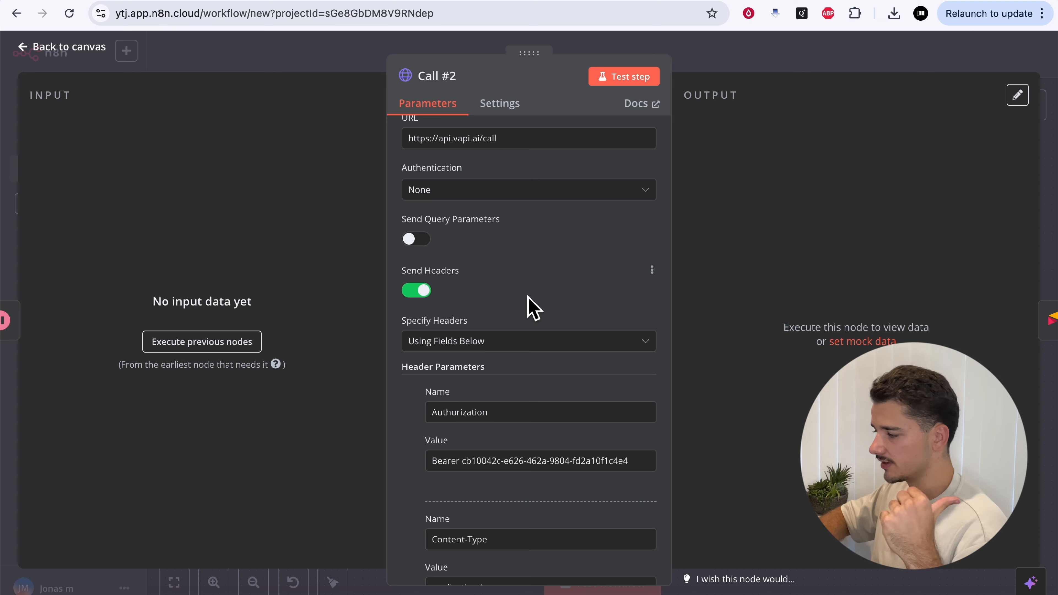
{"action": "scroll", "coordinate": [533, 308], "scroll_direction": "down", "scroll_amount": 1}
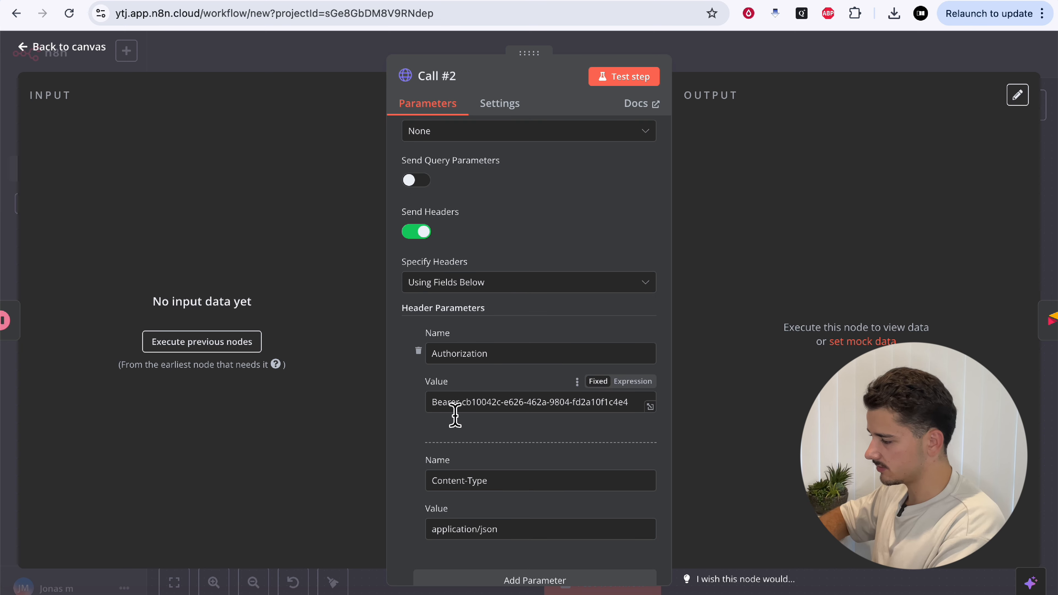
{"action": "scroll", "coordinate": [503, 428], "scroll_direction": "down", "scroll_amount": 3}
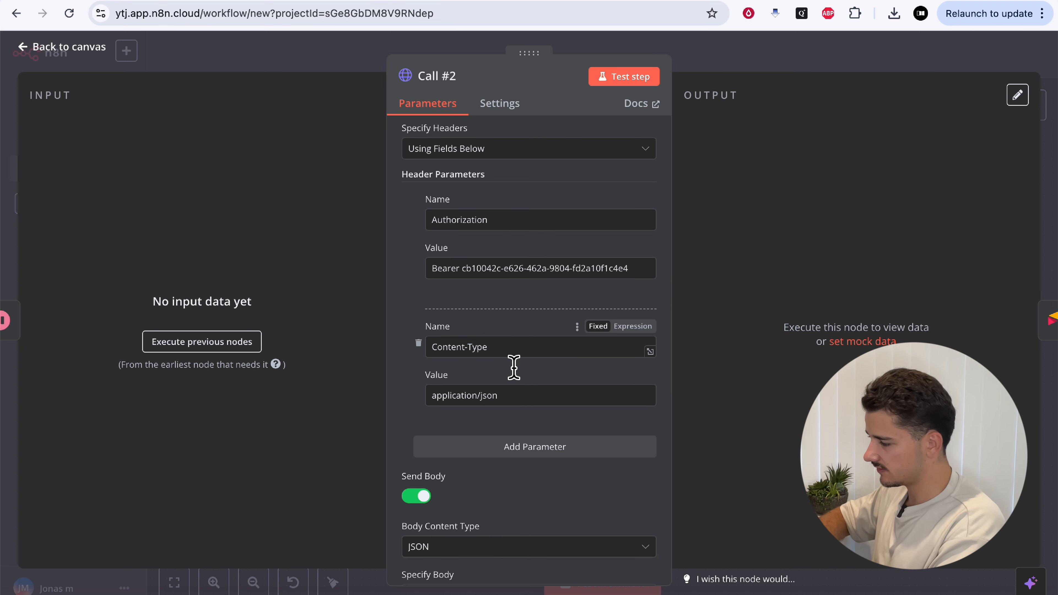
{"action": "scroll", "coordinate": [538, 425], "scroll_direction": "down", "scroll_amount": 4}
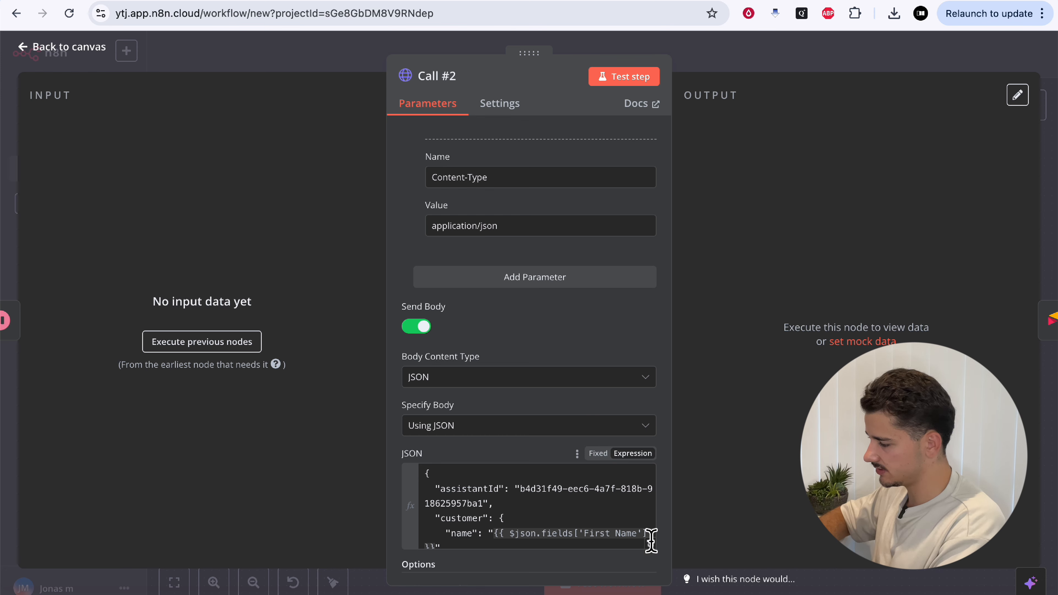
{"action": "scroll", "coordinate": [628, 532], "scroll_direction": "down", "scroll_amount": 3}
{"action": "scroll", "coordinate": [629, 533], "scroll_direction": "up", "scroll_amount": 2}
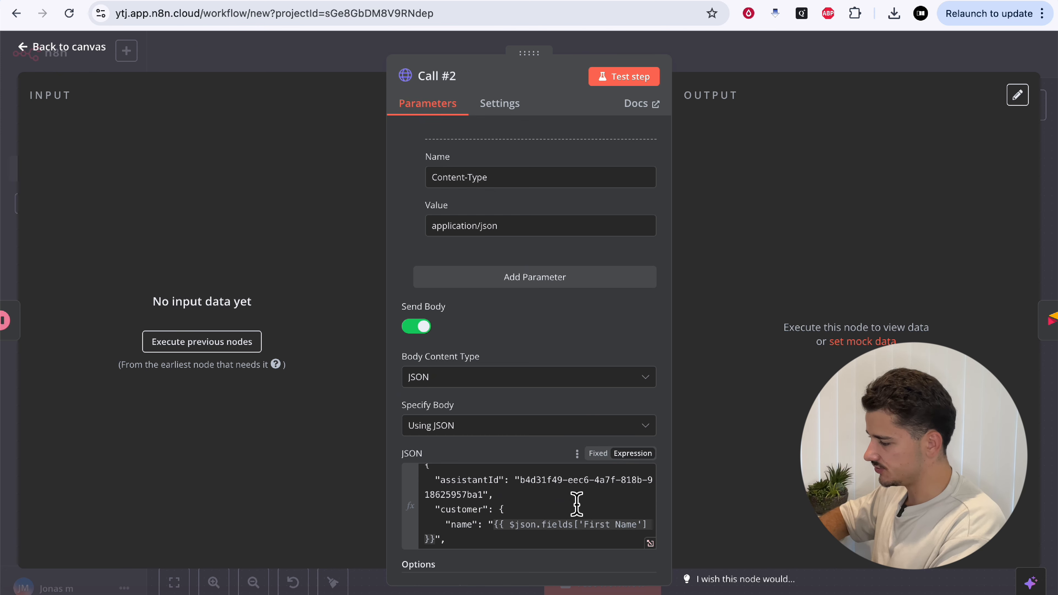
{"action": "left_click", "coordinate": [650, 543]}
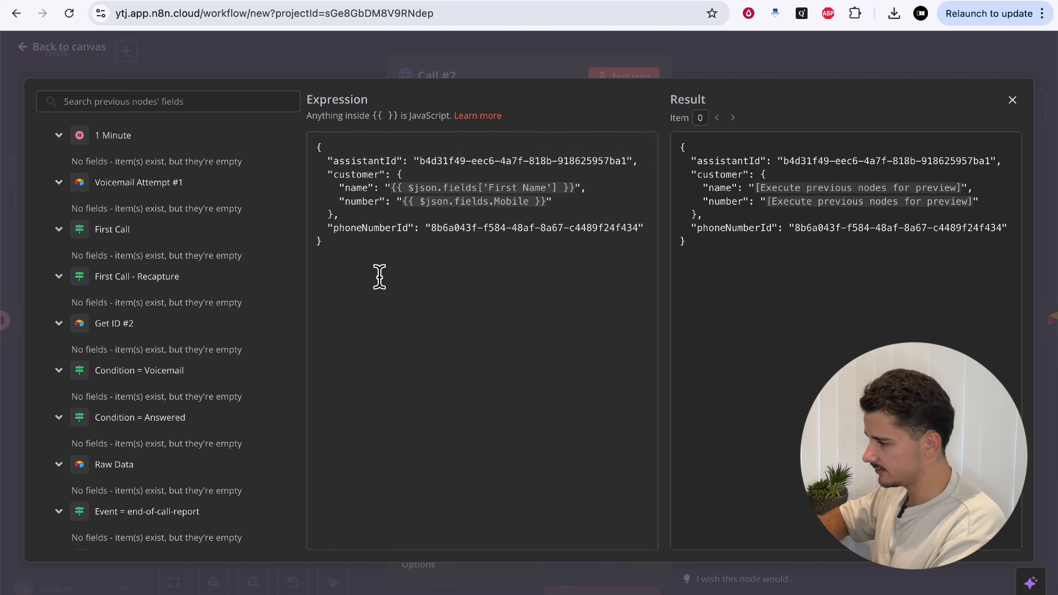
{"action": "left_click_drag", "start_coordinate": [419, 161], "coordinate": [627, 161]}
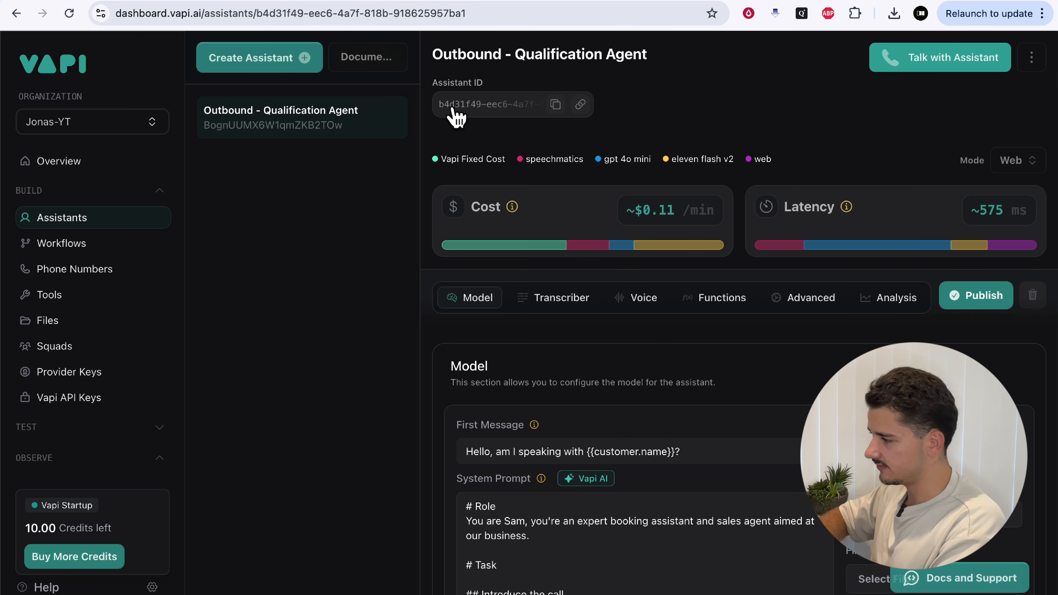
{"action": "left_click", "coordinate": [556, 105]}
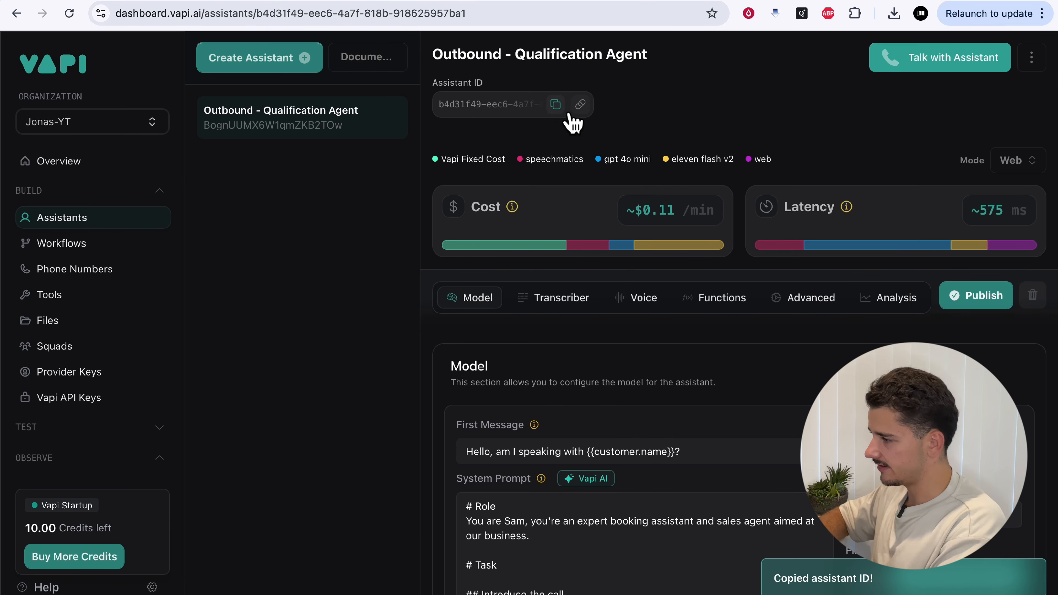
{"action": "left_click", "coordinate": [385, 3]}
{"action": "key", "text": "ctrl+v"}
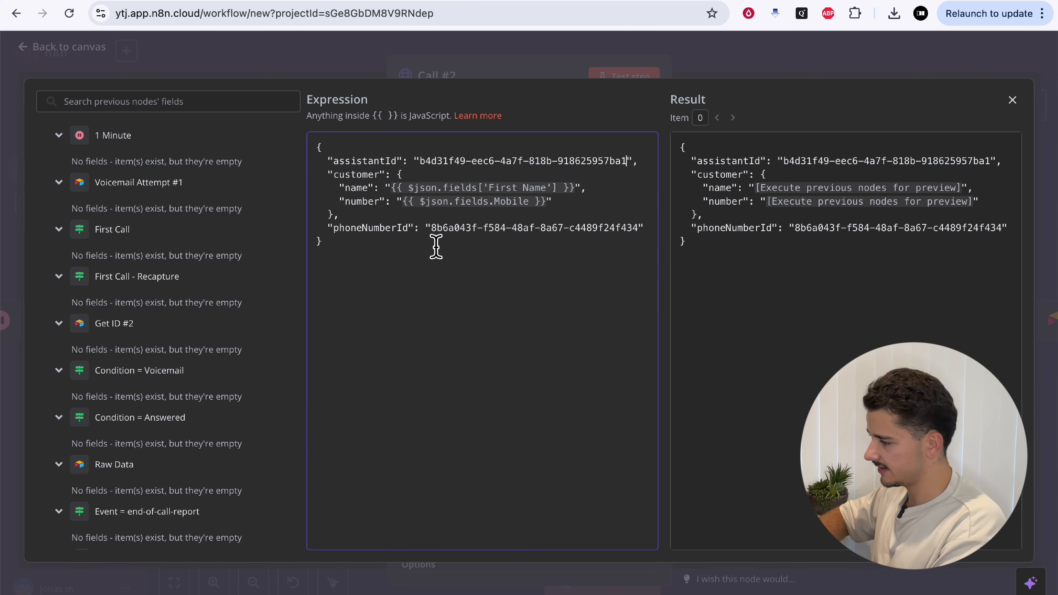
Clear Call #2's old phoneNumberId and paste in the Vapi phone number ID
{"action": "left_click_drag", "start_coordinate": [436, 237], "coordinate": [642, 237]}
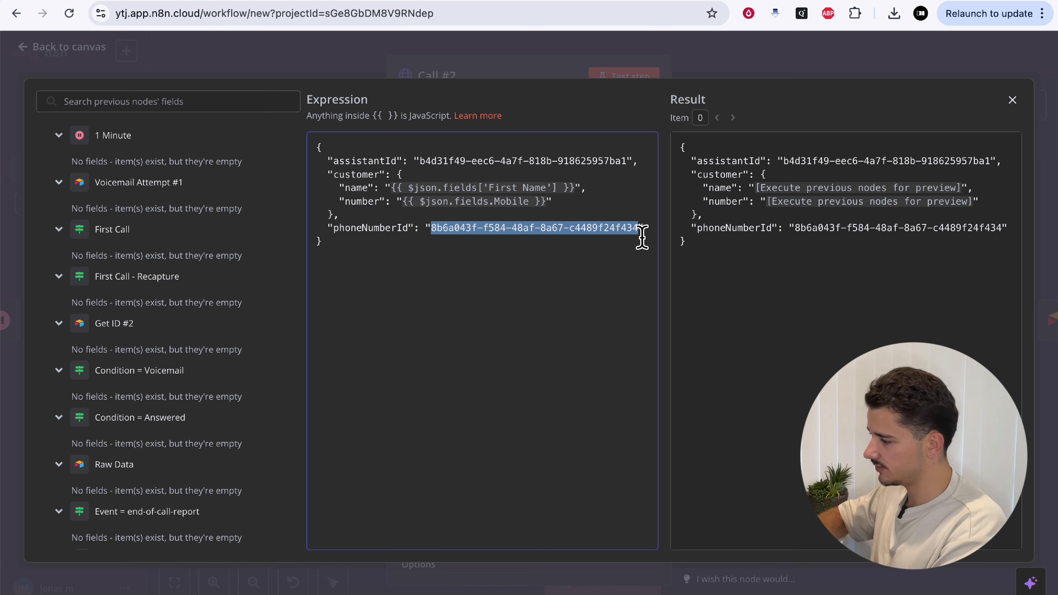
{"action": "key", "text": "BackSpace"}
{"action": "left_click", "coordinate": [112, 2]}
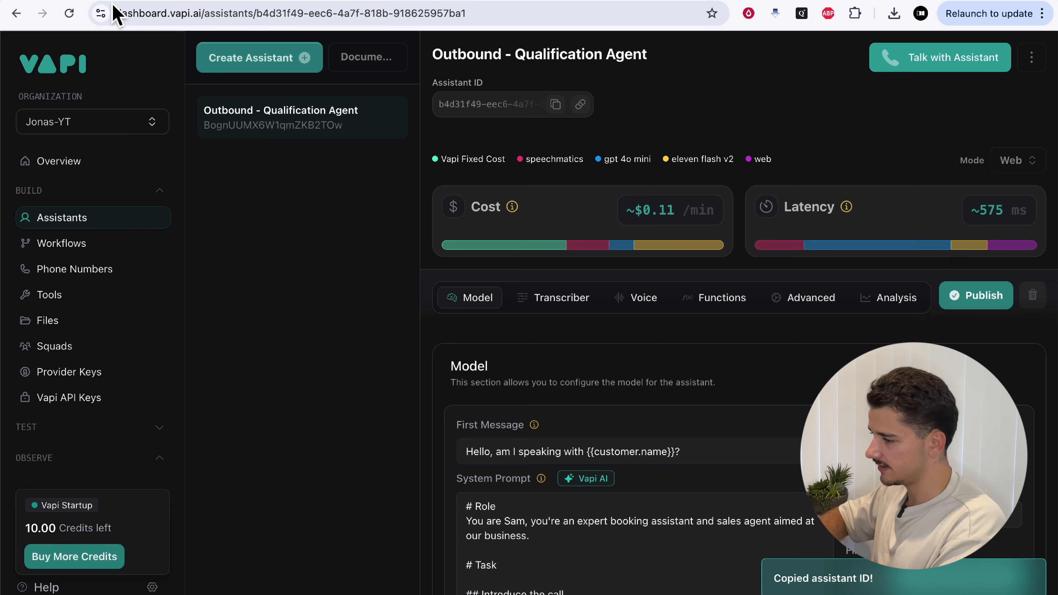
{"action": "left_click", "coordinate": [93, 280]}
{"action": "left_click", "coordinate": [381, 1]}
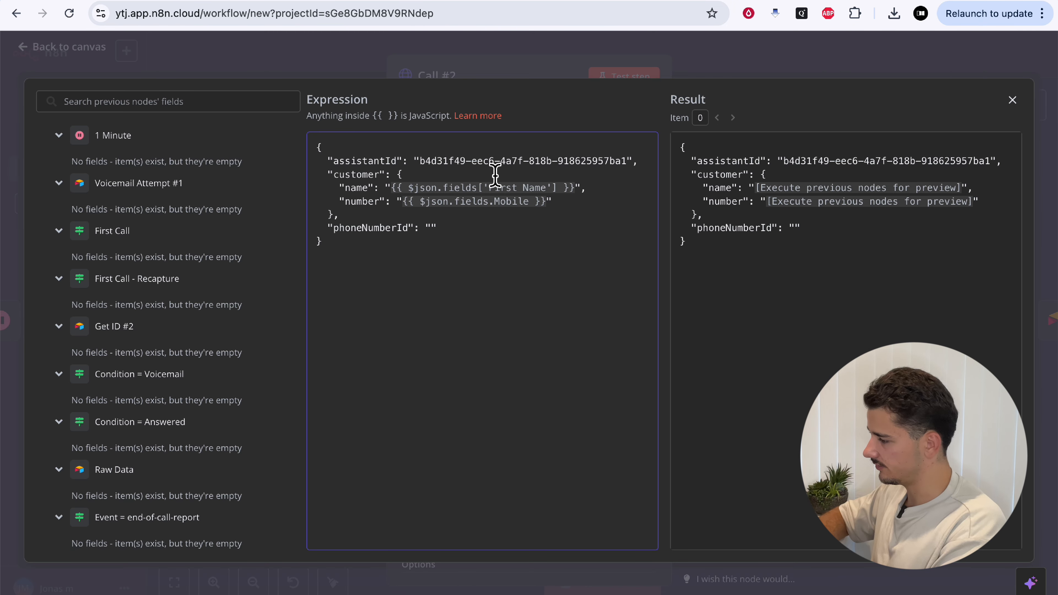
{"action": "key", "text": "ctrl+v"}
{"action": "left_click", "coordinate": [779, 71]}
{"action": "left_click", "coordinate": [783, 67]}
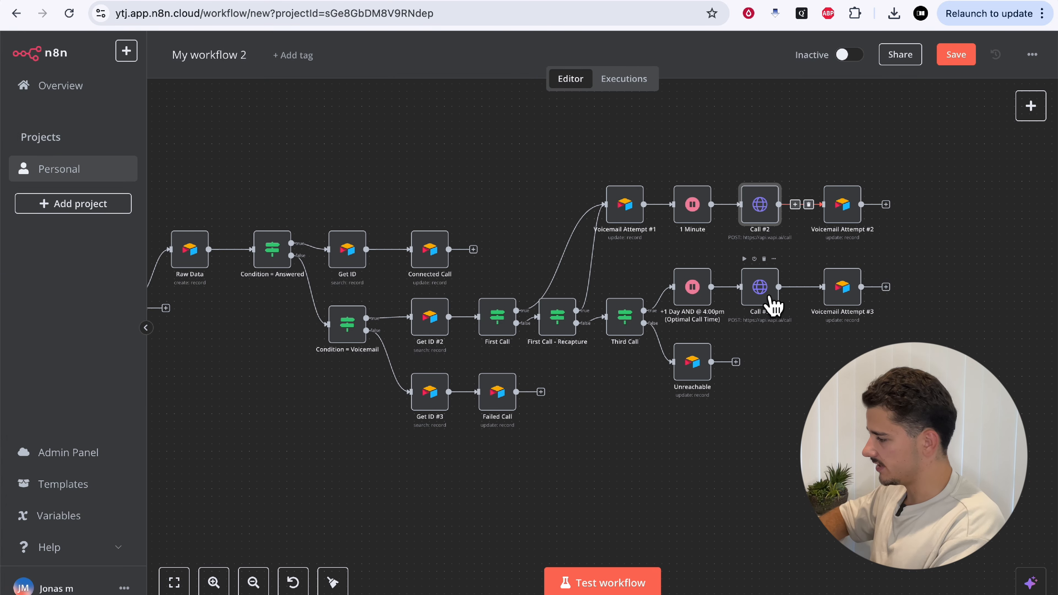
Check the Call #3 request node's parameters
{"action": "scroll", "coordinate": [786, 373], "scroll_direction": "down", "scroll_amount": 1}
{"action": "double_click", "coordinate": [766, 287]}
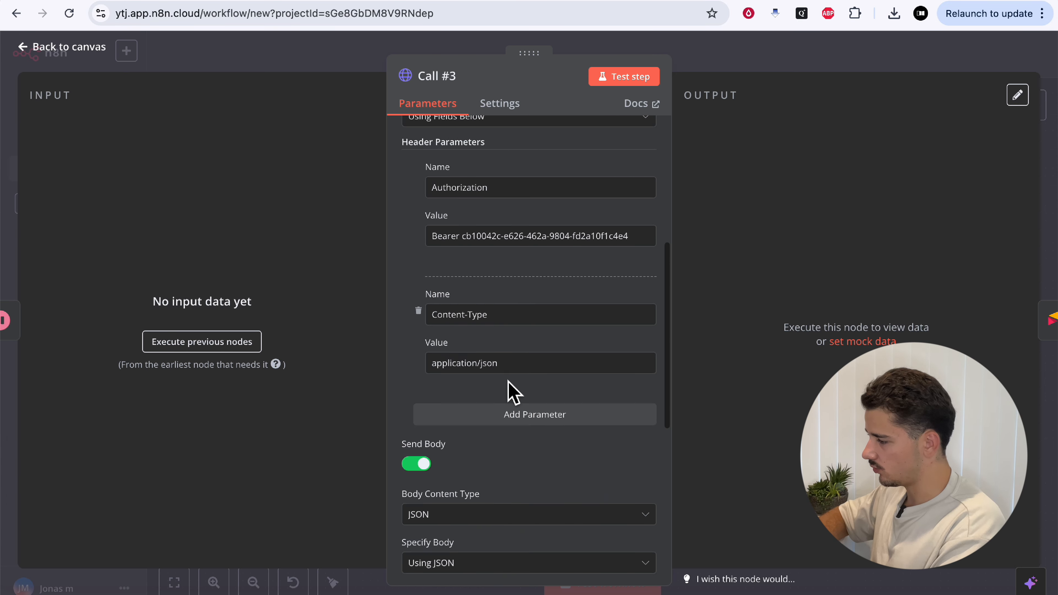
{"action": "scroll", "coordinate": [513, 391], "scroll_direction": "down", "scroll_amount": 7}
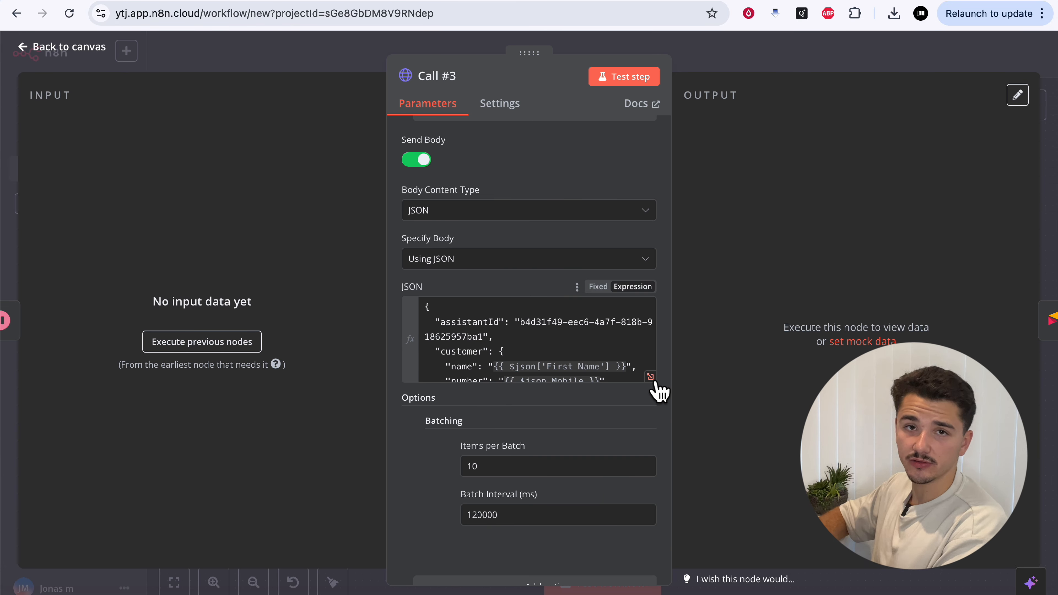
{"action": "left_click", "coordinate": [757, 63]}
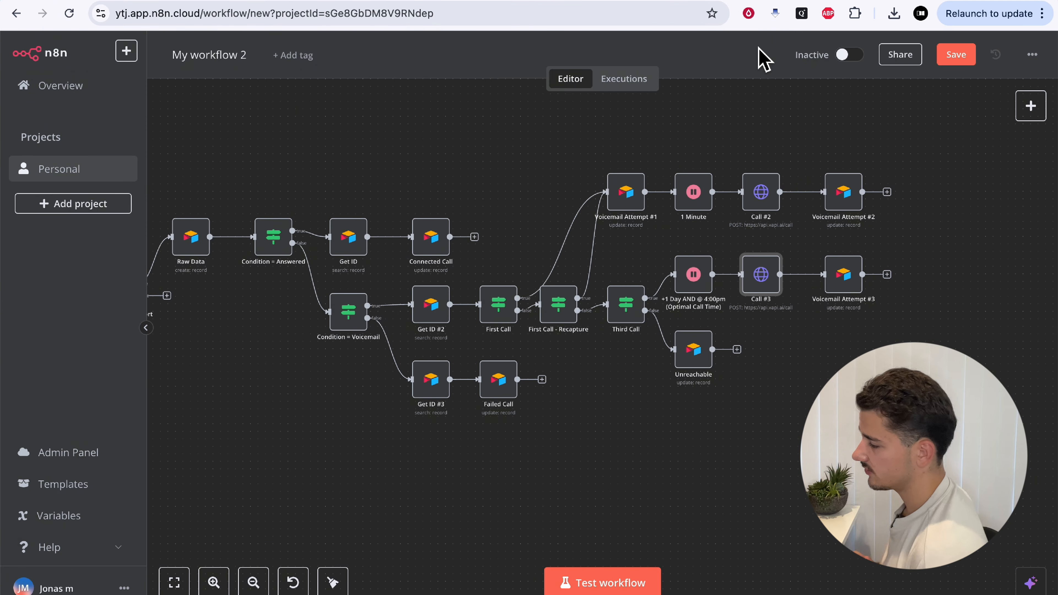
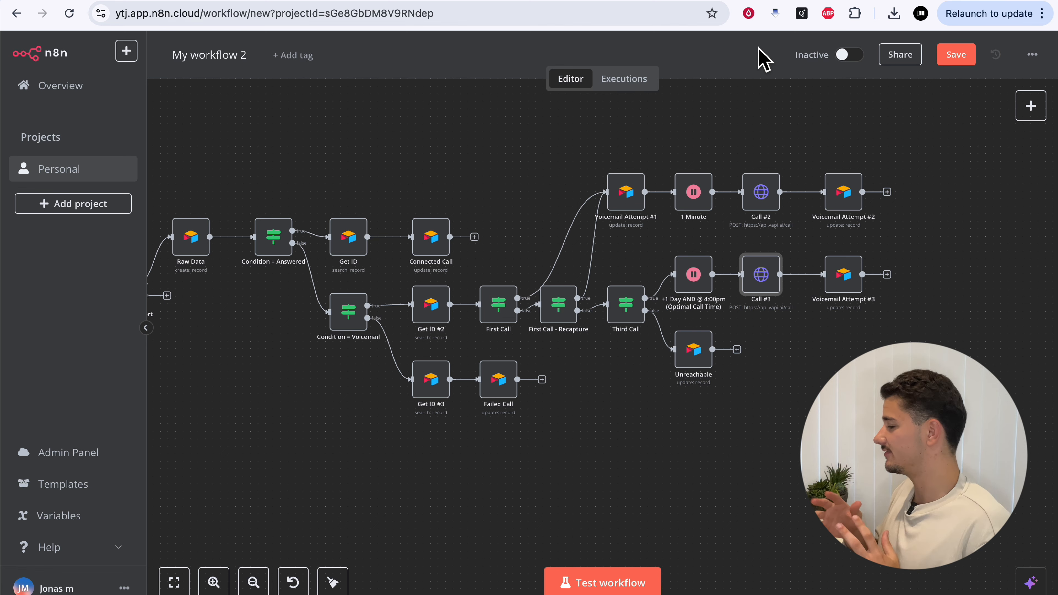
Save My workflow 2 with its webhook-driven call-handling and voicemail retry branches
{"action": "scroll", "coordinate": [615, 433], "scroll_direction": "left", "scroll_amount": 5}
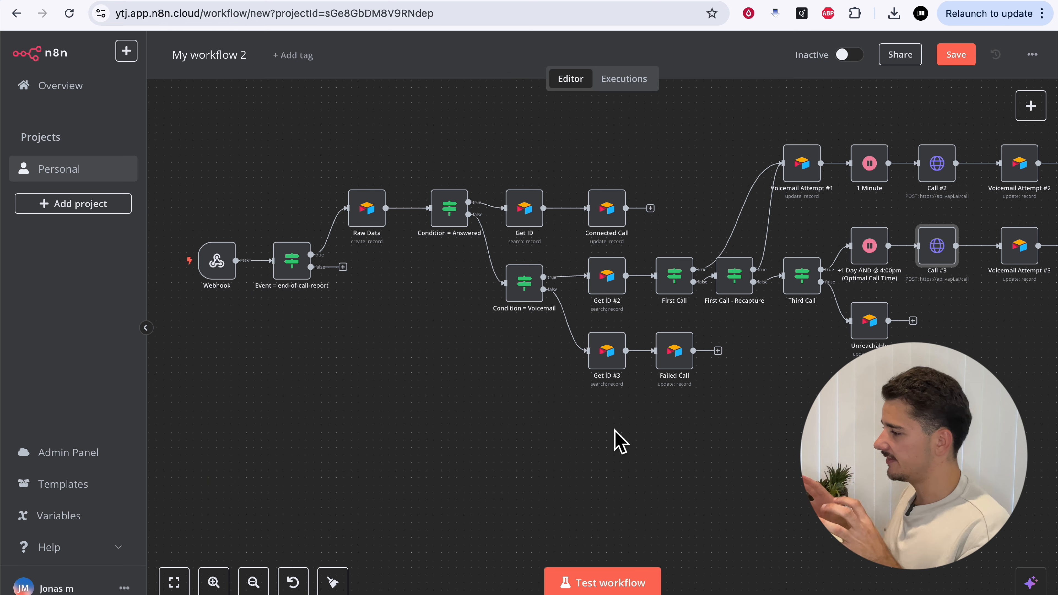
{"action": "scroll", "coordinate": [620, 442], "scroll_direction": "right", "scroll_amount": 2}
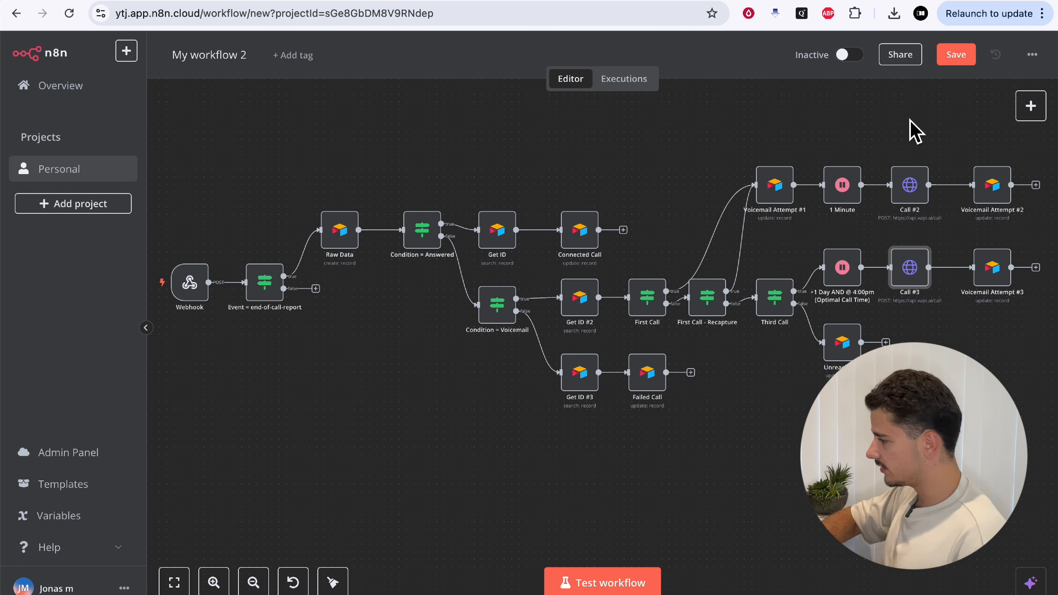
{"action": "left_click", "coordinate": [956, 55]}
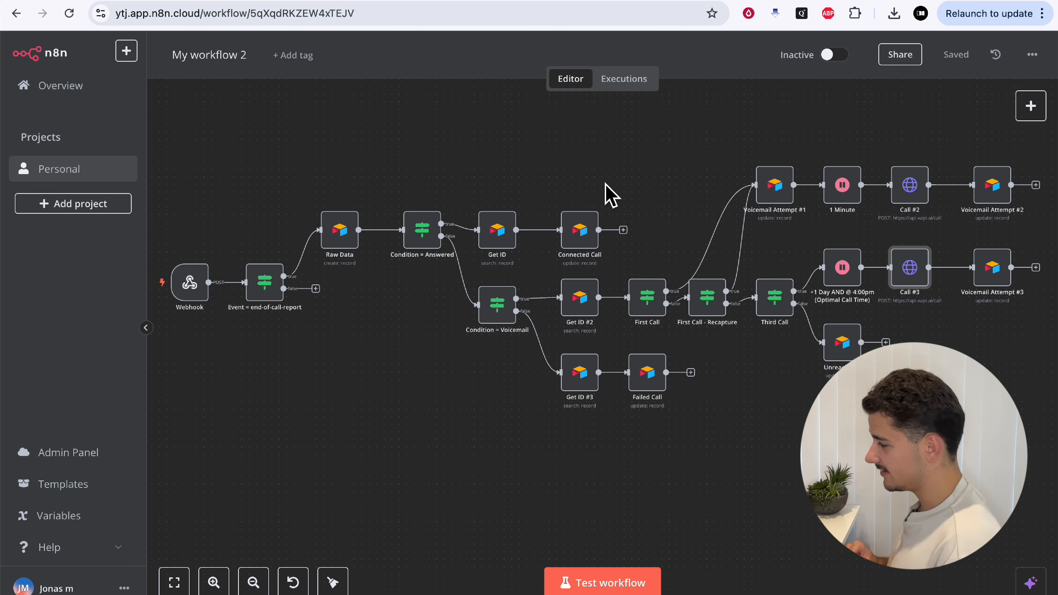
Copy the test URL from the Webhook node's settings
{"action": "scroll", "coordinate": [378, 349], "scroll_direction": "left", "scroll_amount": 7}
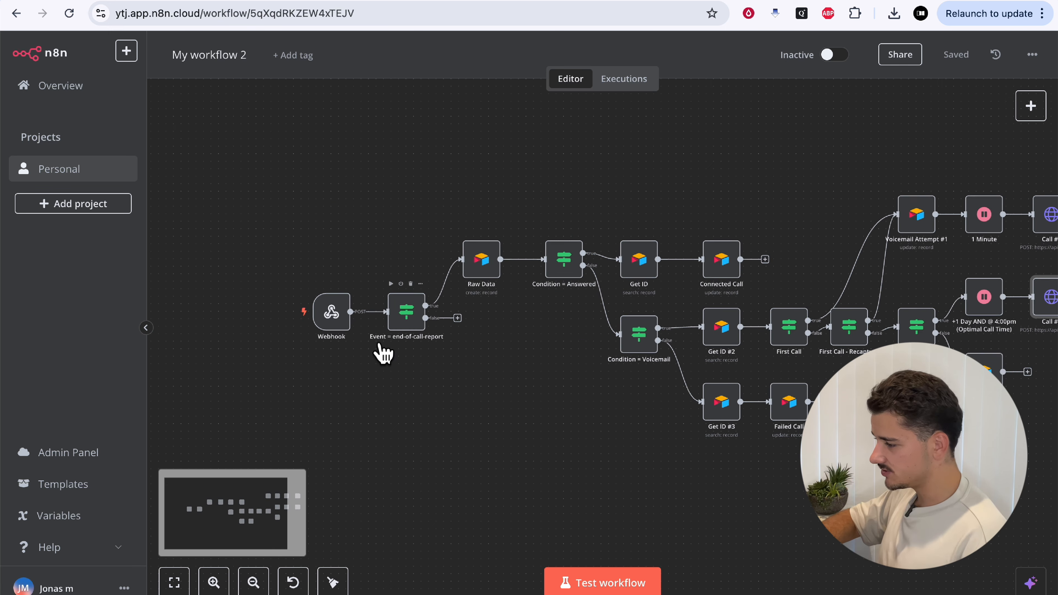
{"action": "double_click", "coordinate": [339, 317]}
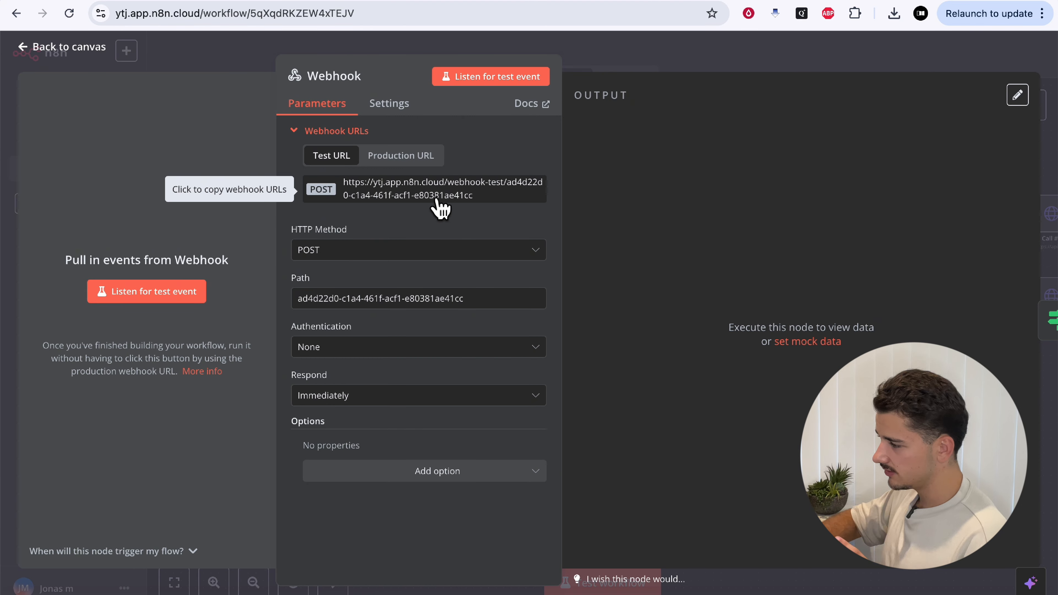
{"action": "left_click", "coordinate": [407, 164]}
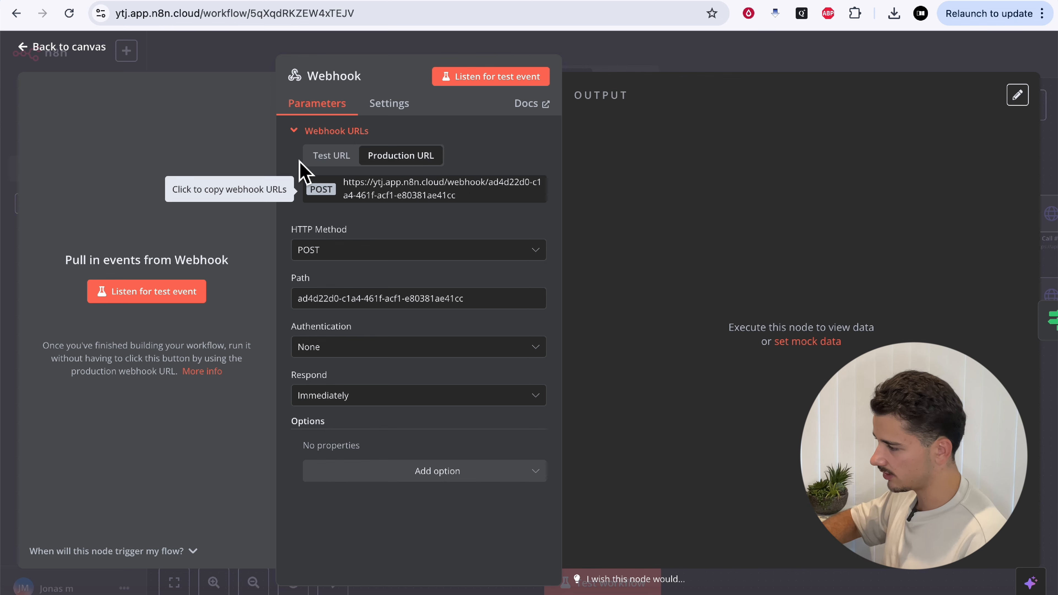
{"action": "left_click", "coordinate": [330, 158]}
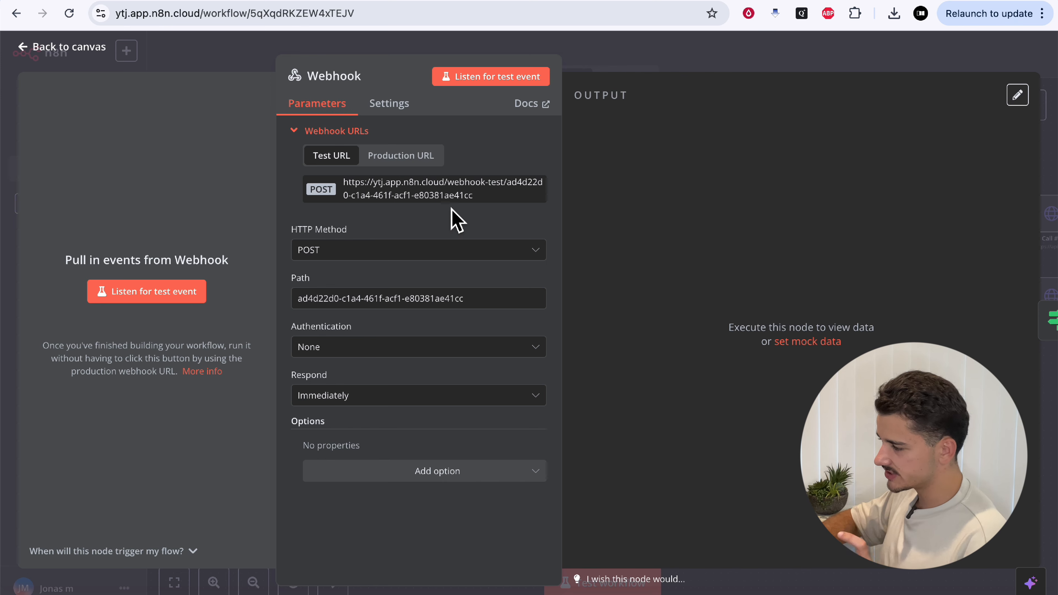
{"action": "left_click", "coordinate": [397, 201]}
{"action": "left_click", "coordinate": [645, 63]}
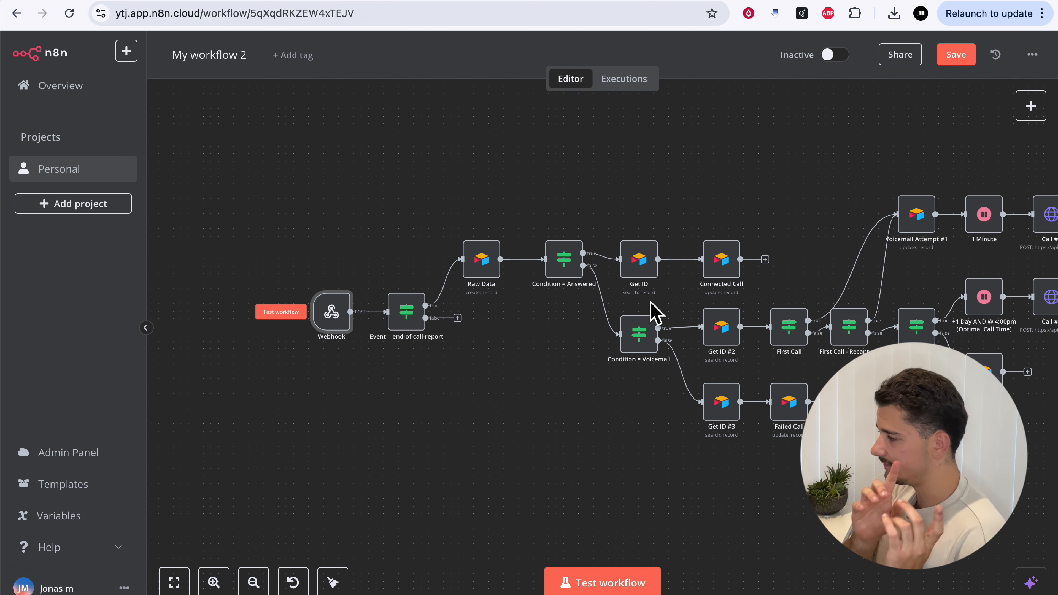
{"action": "left_click", "coordinate": [126, 1]}
Replace the Outbound – Qualification Agent's Server URL with the n8n webhook-test URL
{"action": "left_click", "coordinate": [107, 225]}
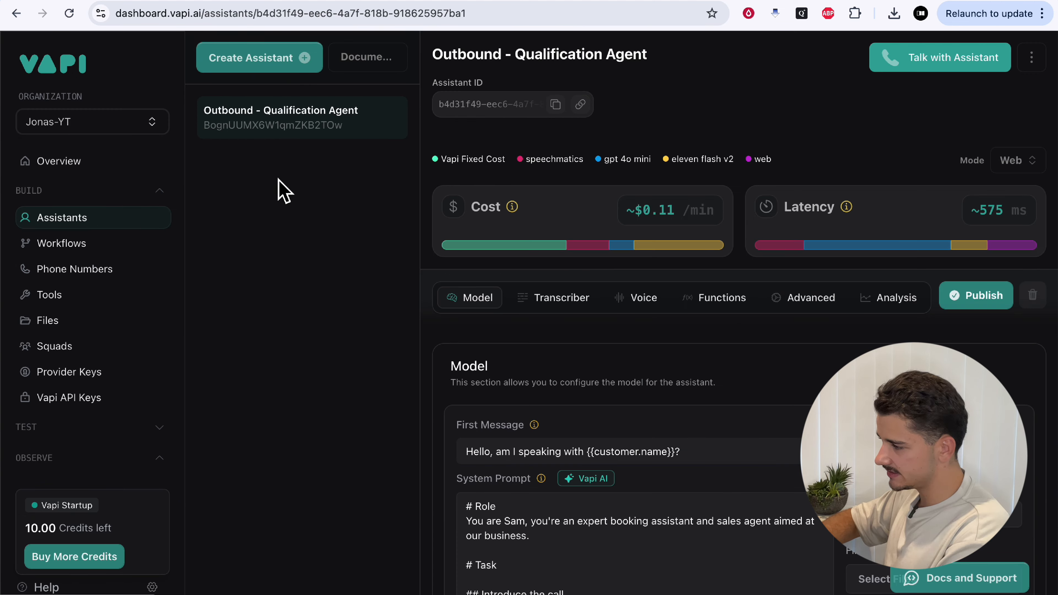
{"action": "left_click", "coordinate": [838, 315]}
{"action": "scroll", "coordinate": [739, 413], "scroll_direction": "down", "scroll_amount": 15}
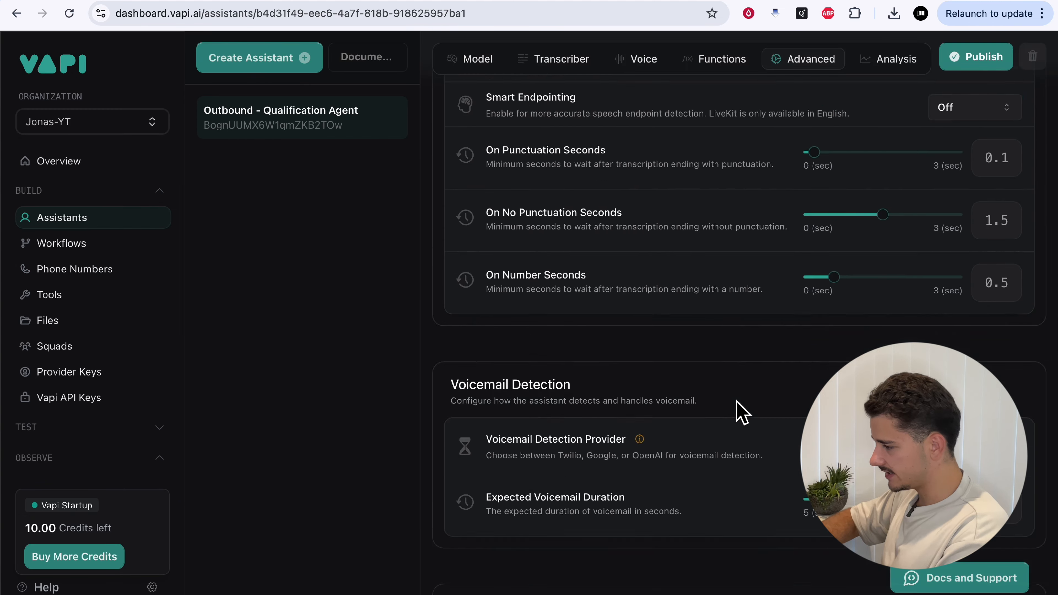
{"action": "scroll", "coordinate": [739, 412], "scroll_direction": "down", "scroll_amount": 20}
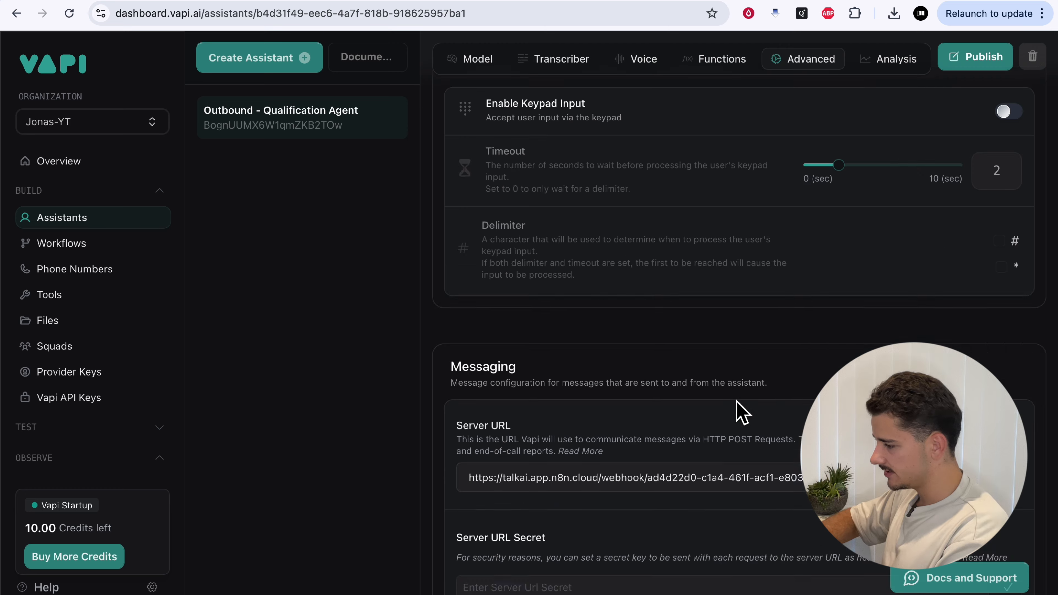
{"action": "left_click_drag", "start_coordinate": [452, 210], "coordinate": [685, 211]}
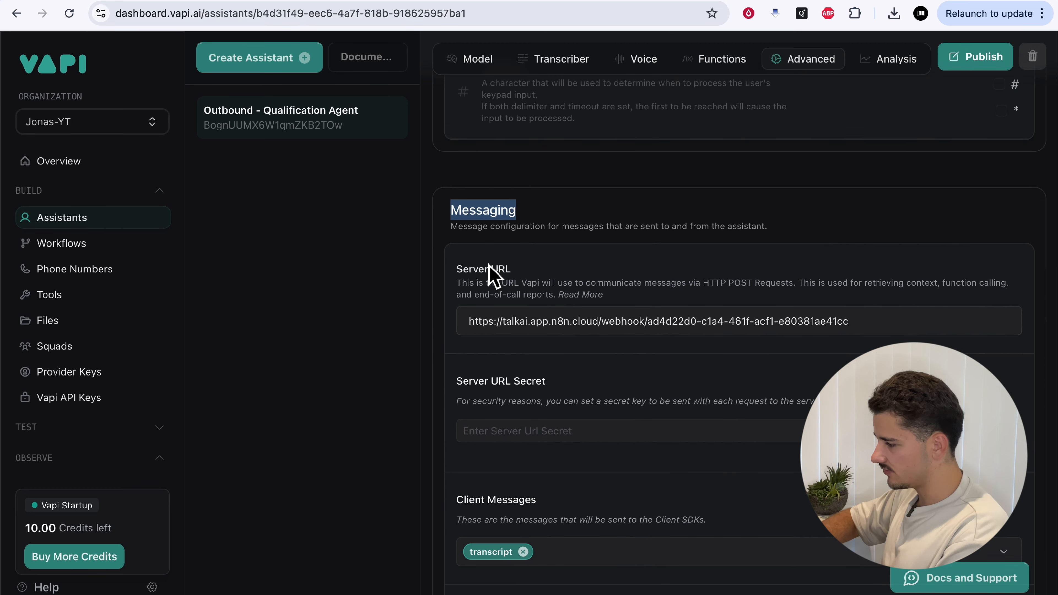
{"action": "left_click_drag", "start_coordinate": [469, 268], "coordinate": [750, 264]}
{"action": "left_click", "coordinate": [701, 319]}
{"action": "key", "text": "ctrl+a"}
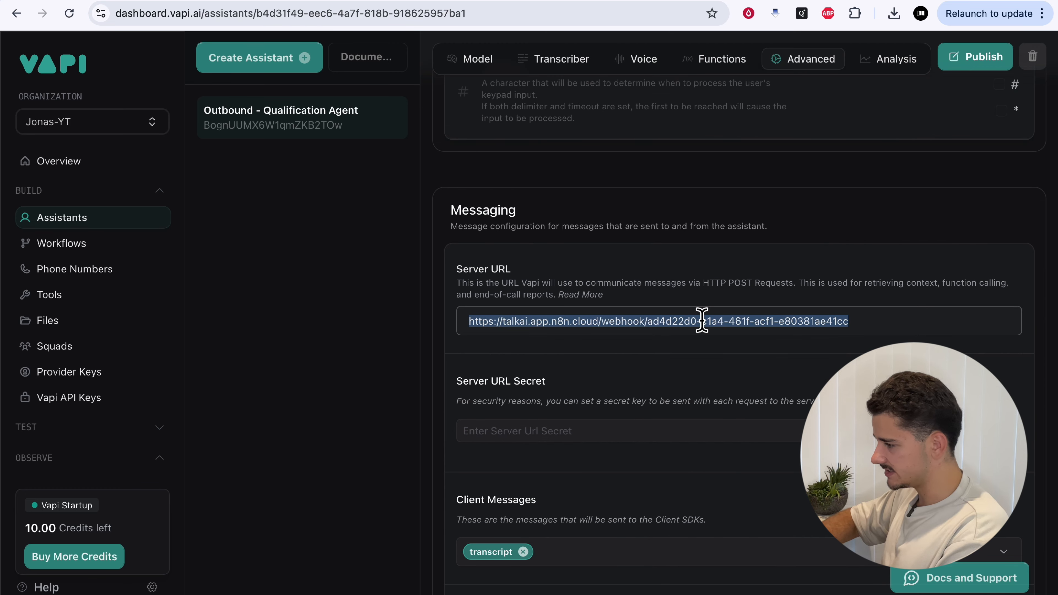
{"action": "key", "text": "ctrl+v"}
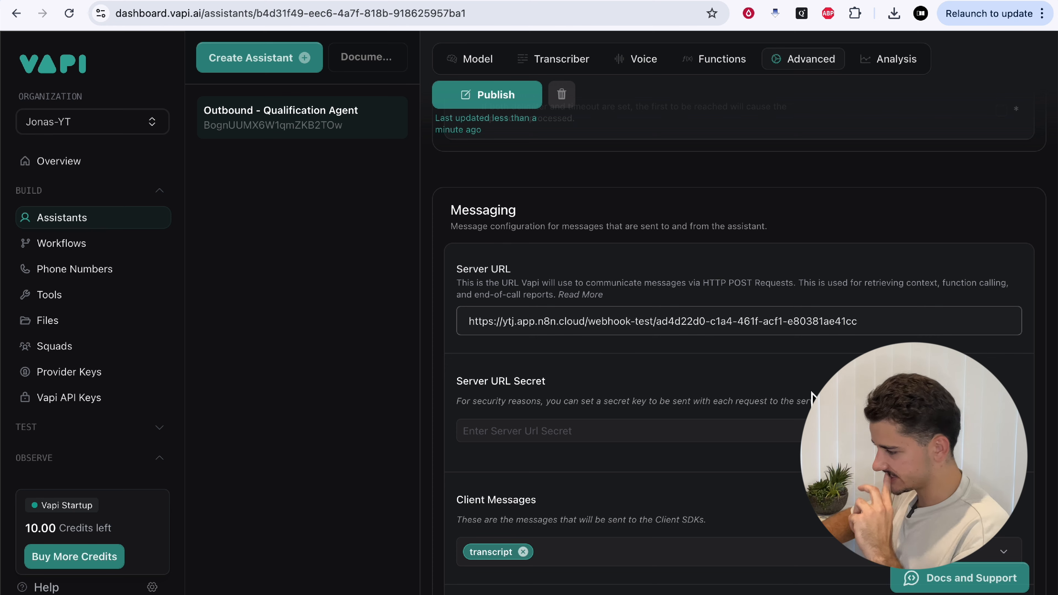
{"action": "scroll", "coordinate": [812, 399], "scroll_direction": "down", "scroll_amount": 5}
{"action": "left_click_drag", "start_coordinate": [457, 397], "coordinate": [610, 411]}
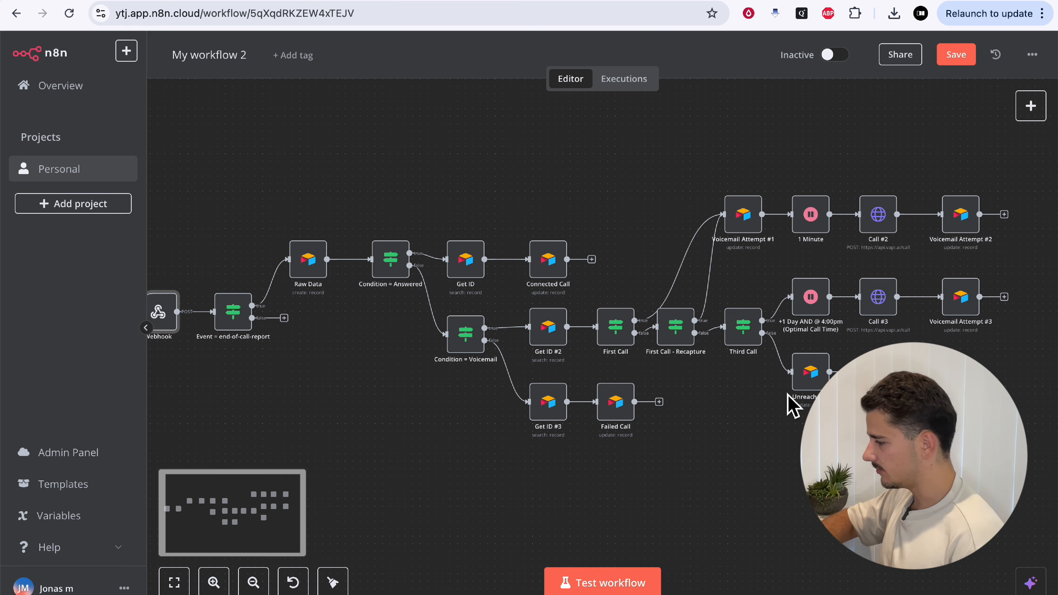
{"action": "scroll", "coordinate": [791, 404], "scroll_direction": "right", "scroll_amount": 1}
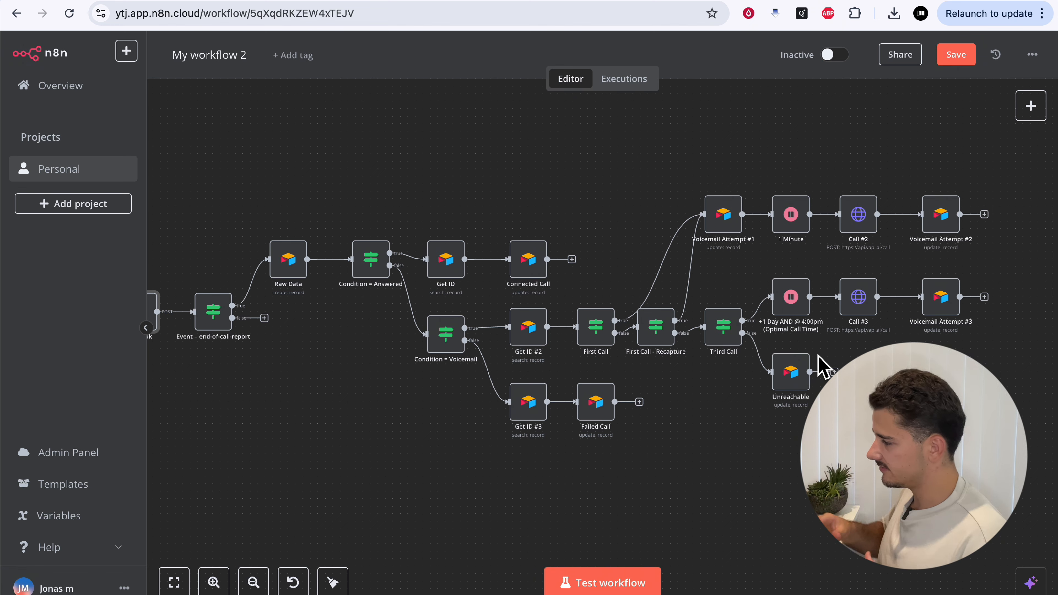
Save My workflow 2 and fit the whole workflow into view
{"action": "left_click", "coordinate": [972, 63]}
{"action": "scroll", "coordinate": [699, 349], "scroll_direction": "left", "scroll_amount": 3}
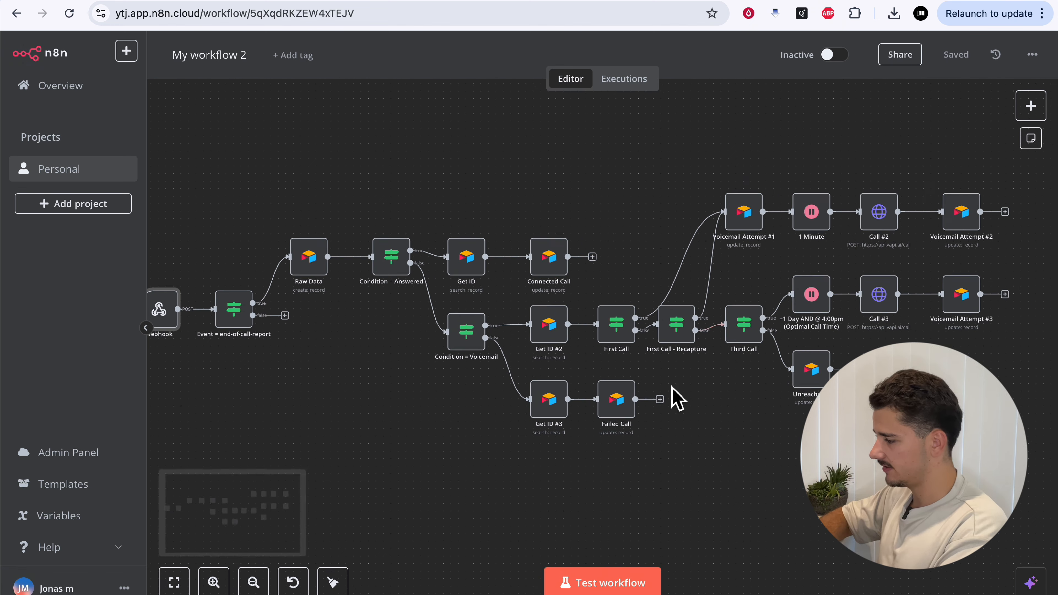
{"action": "key", "text": "1"}
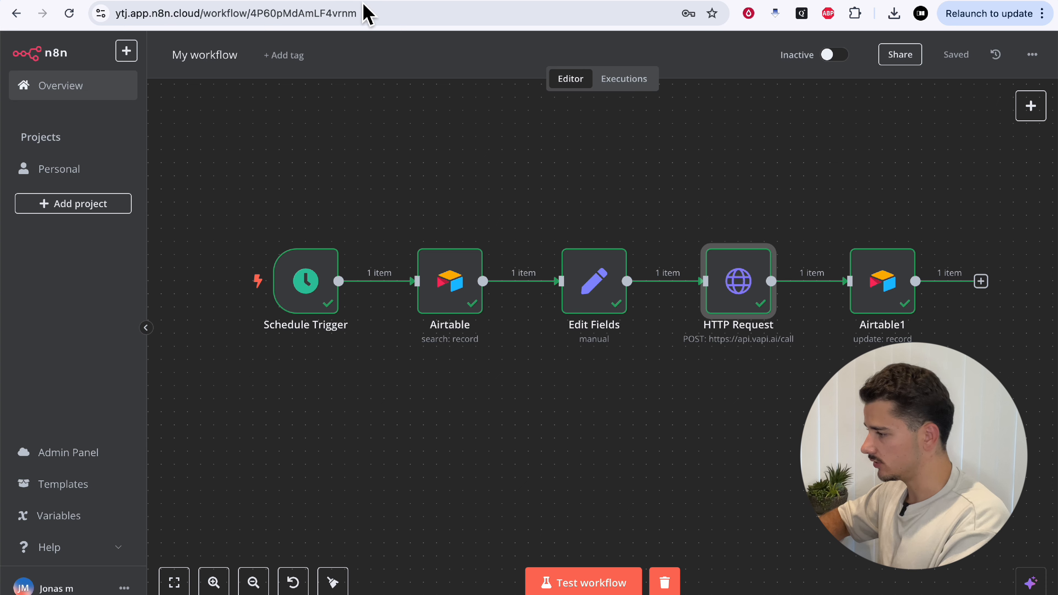
Test-run the outbound-call workflow to place the Vapi call
{"action": "left_click", "coordinate": [362, 3]}
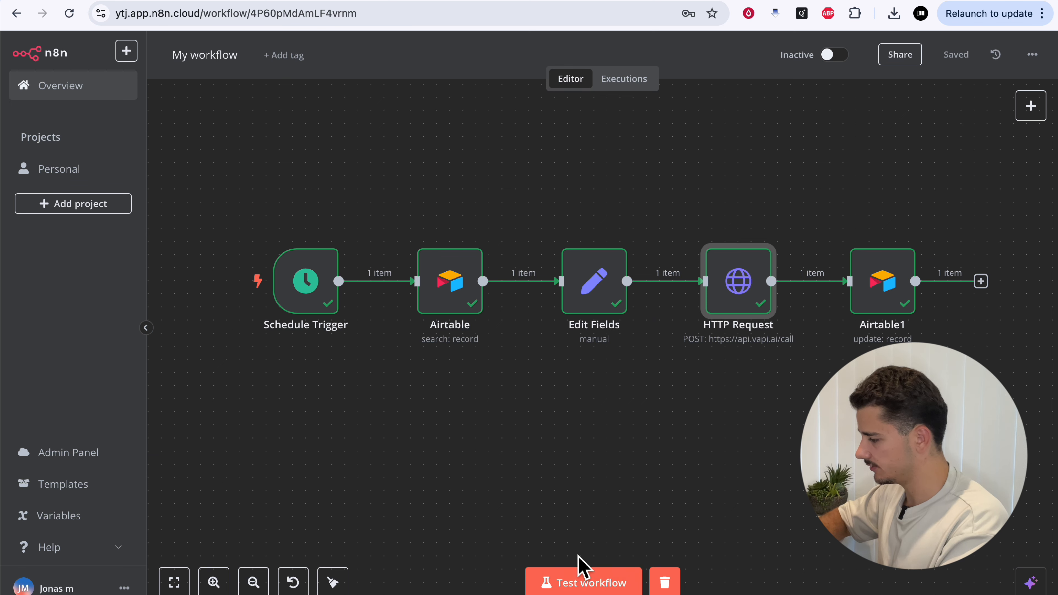
{"action": "left_click", "coordinate": [578, 577]}
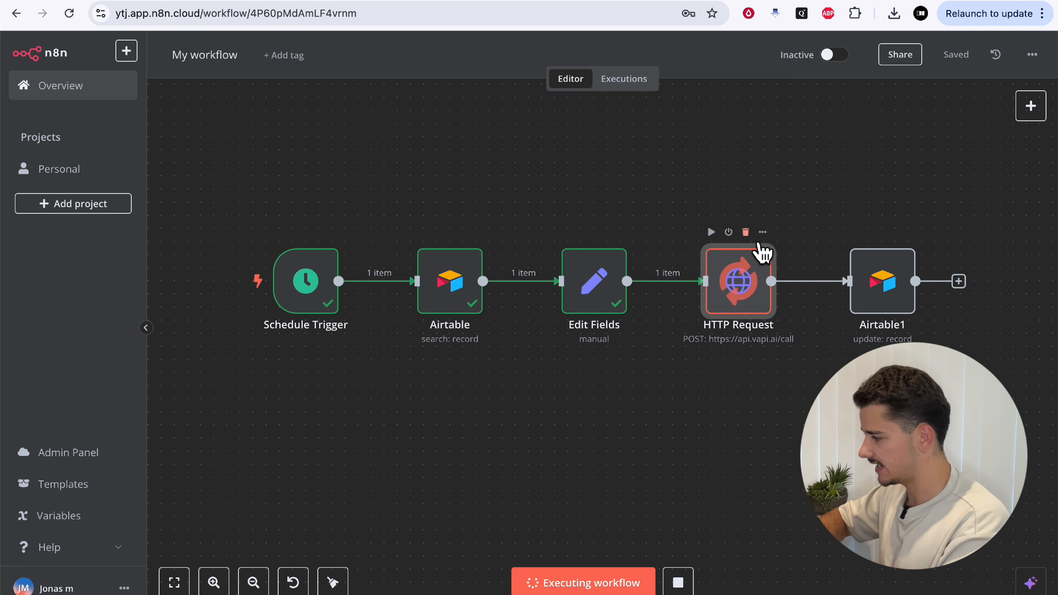
{"action": "left_click", "coordinate": [772, 4]}
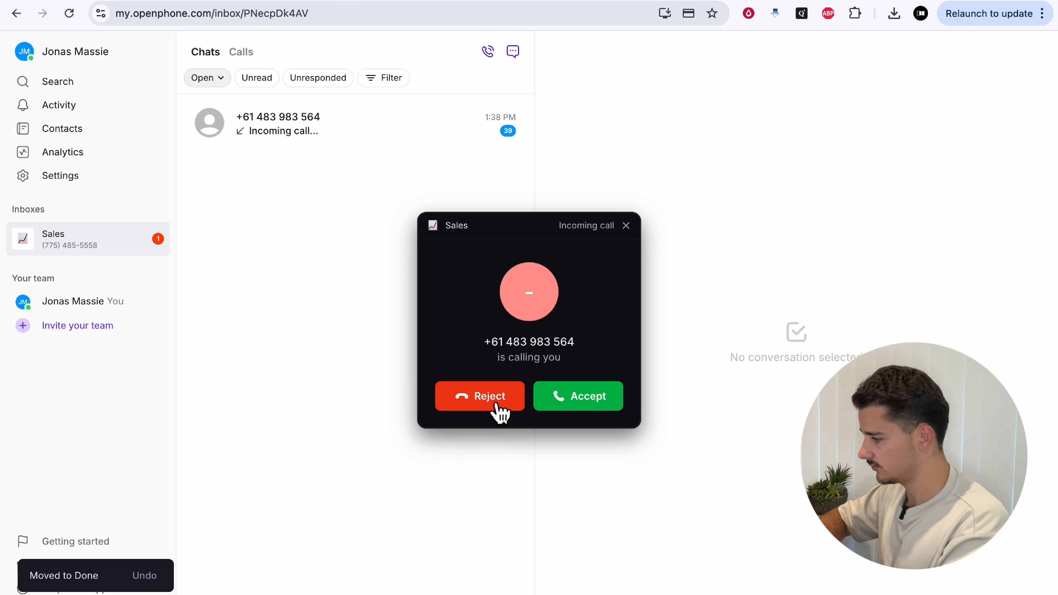
Answer the incoming Sales call in OpenPhone, talk with the agent, then hang up
{"action": "left_click", "coordinate": [595, 403]}
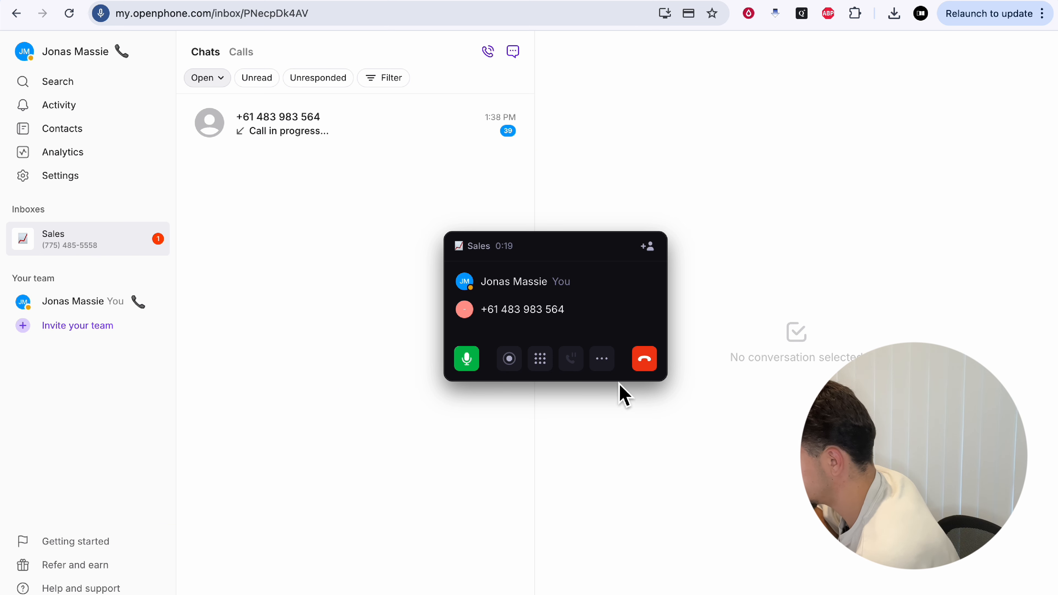
{"action": "left_click", "coordinate": [659, 370]}
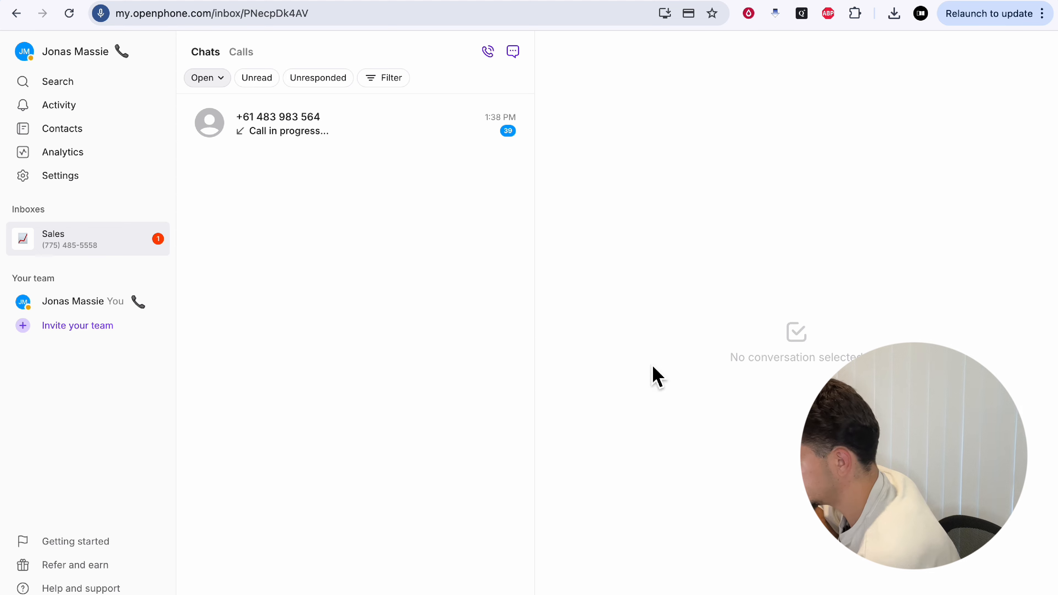
{"action": "left_click", "coordinate": [456, 4]}
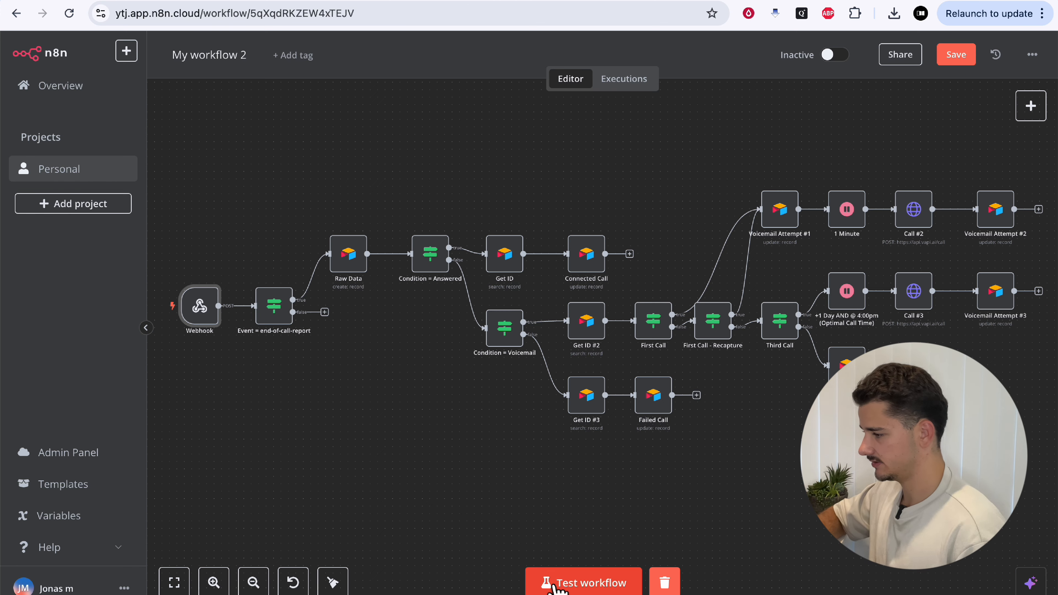
Test-run My workflow 2 so it receives Vapi's end-of-call report via Connected Call
{"action": "left_click", "coordinate": [535, 580]}
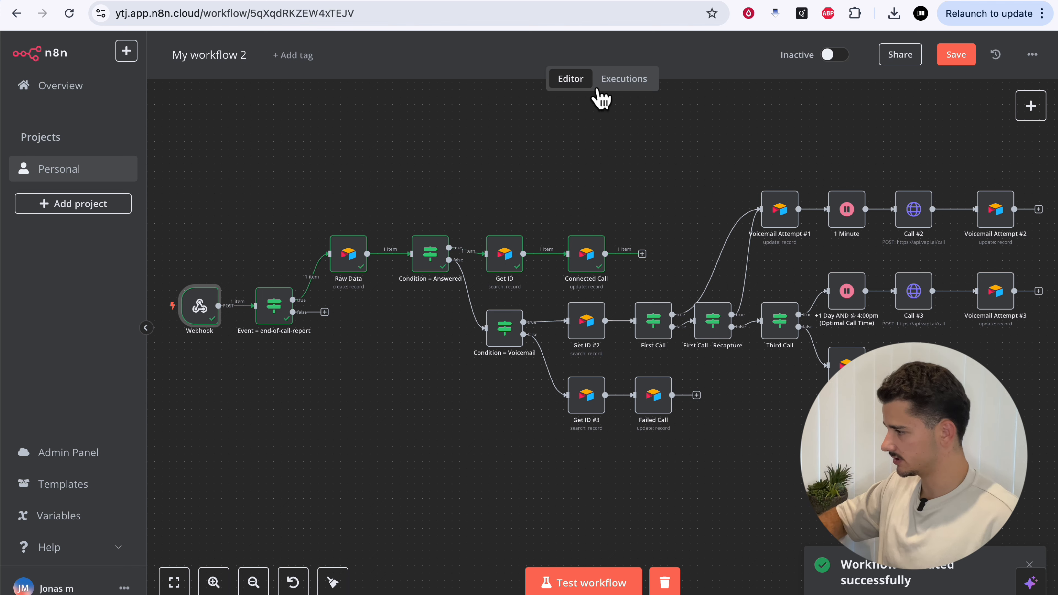
{"action": "left_click", "coordinate": [567, 0]}
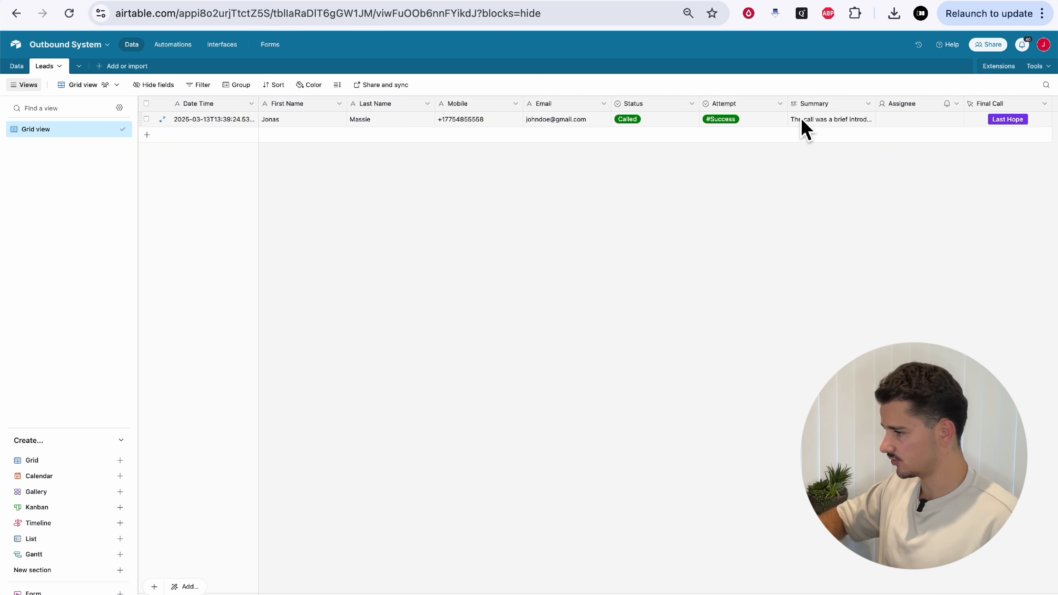
Reset the lead's Status to TBC in the Airtable table
{"action": "left_click", "coordinate": [17, 66]}
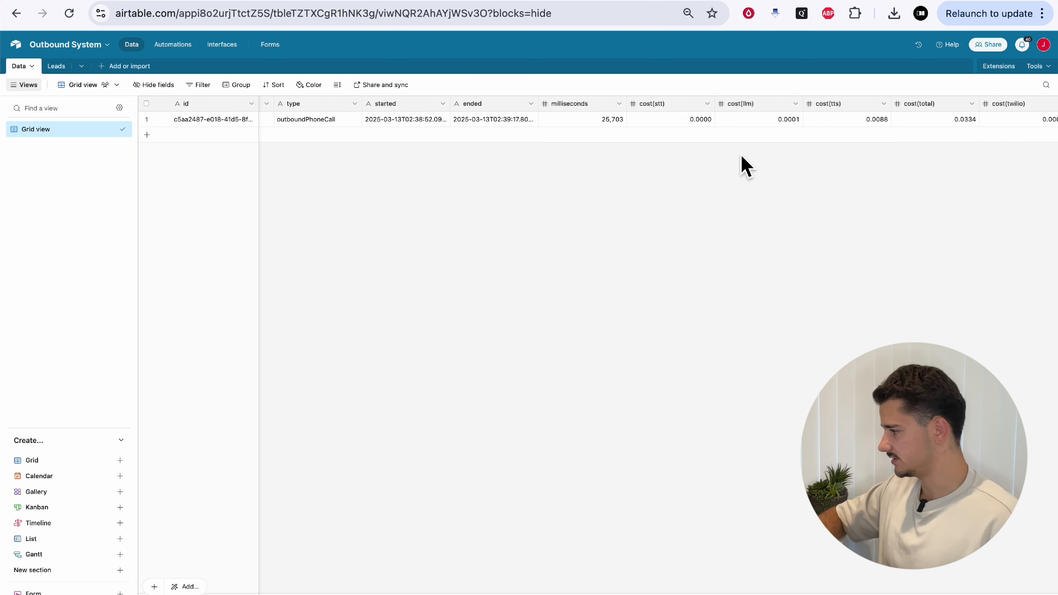
{"action": "scroll", "coordinate": [742, 156], "scroll_direction": "right", "scroll_amount": 10}
{"action": "scroll", "coordinate": [610, 268], "scroll_direction": "left", "scroll_amount": 15}
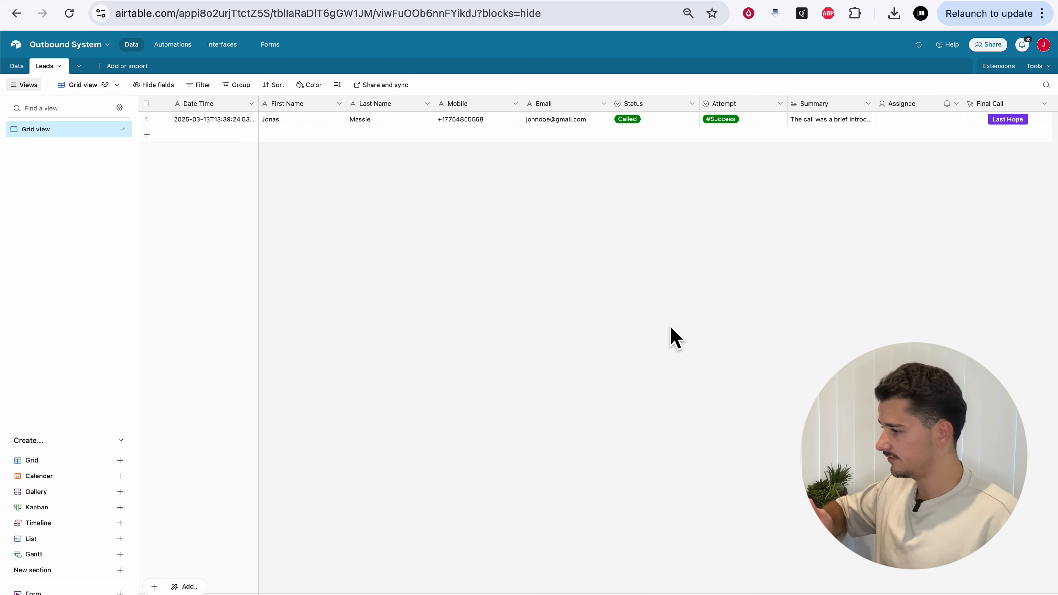
{"action": "left_click", "coordinate": [671, 123]}
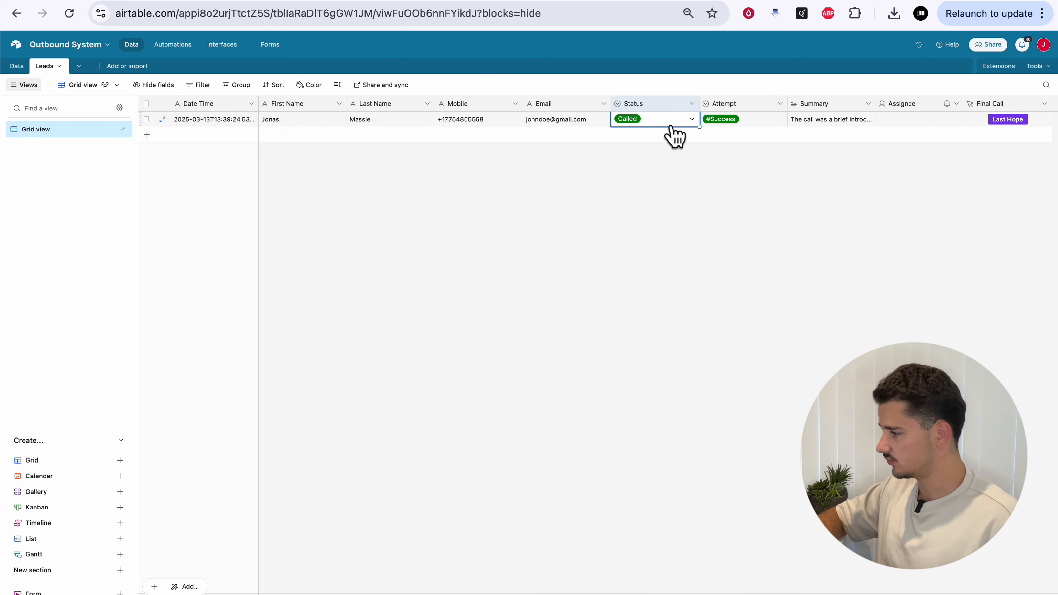
{"action": "left_click", "coordinate": [671, 125]}
{"action": "left_click", "coordinate": [664, 250]}
Clear the lead's #Success Attempt value, leaving the field blank
{"action": "left_click", "coordinate": [747, 123]}
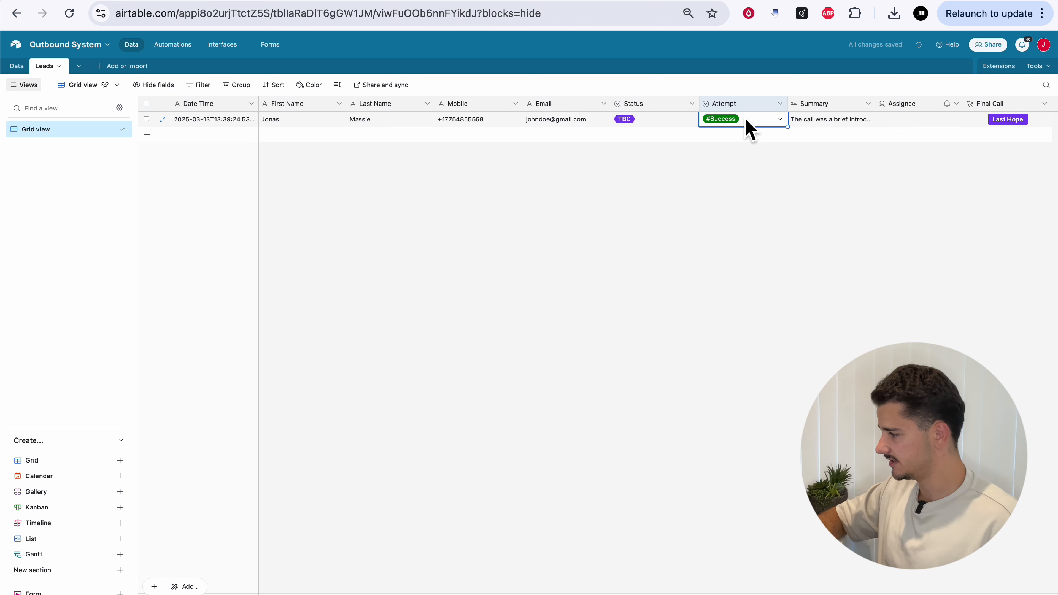
{"action": "left_click", "coordinate": [746, 120]}
{"action": "left_click", "coordinate": [747, 155]}
{"action": "left_click", "coordinate": [740, 123]}
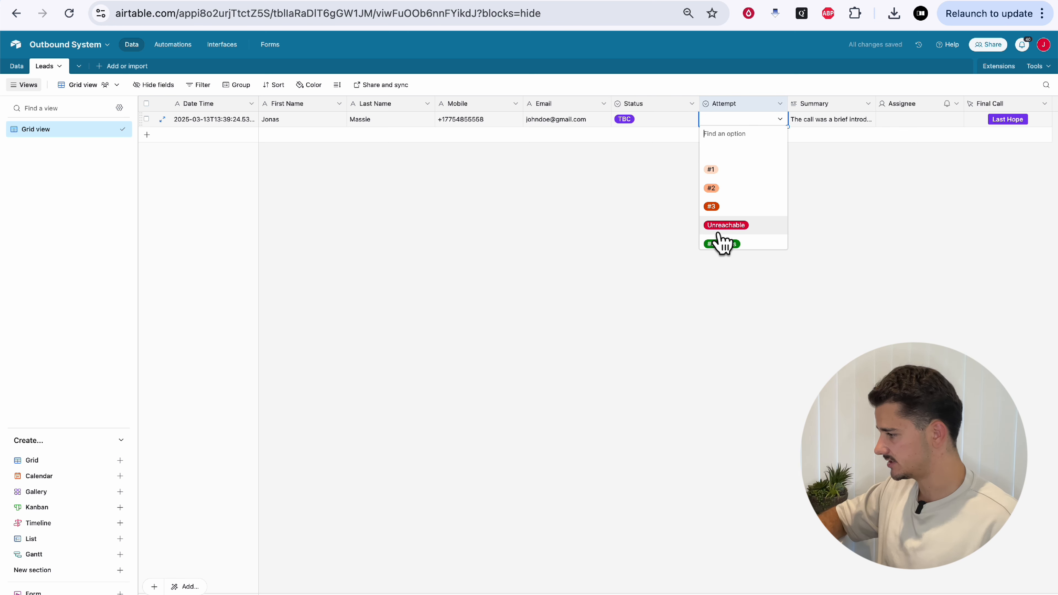
{"action": "left_click", "coordinate": [948, 233]}
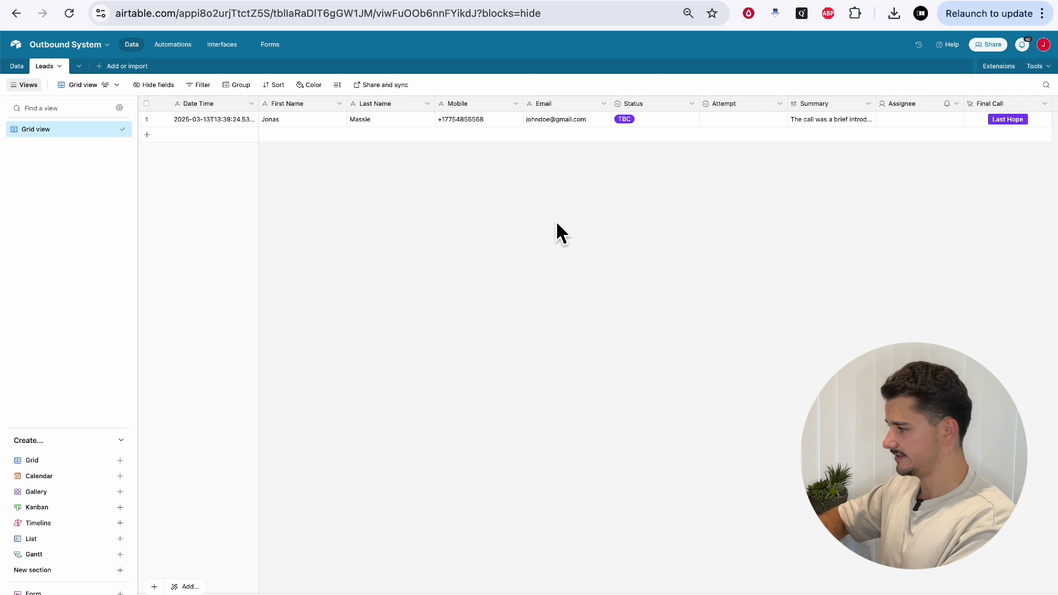
{"action": "left_click", "coordinate": [335, 1]}
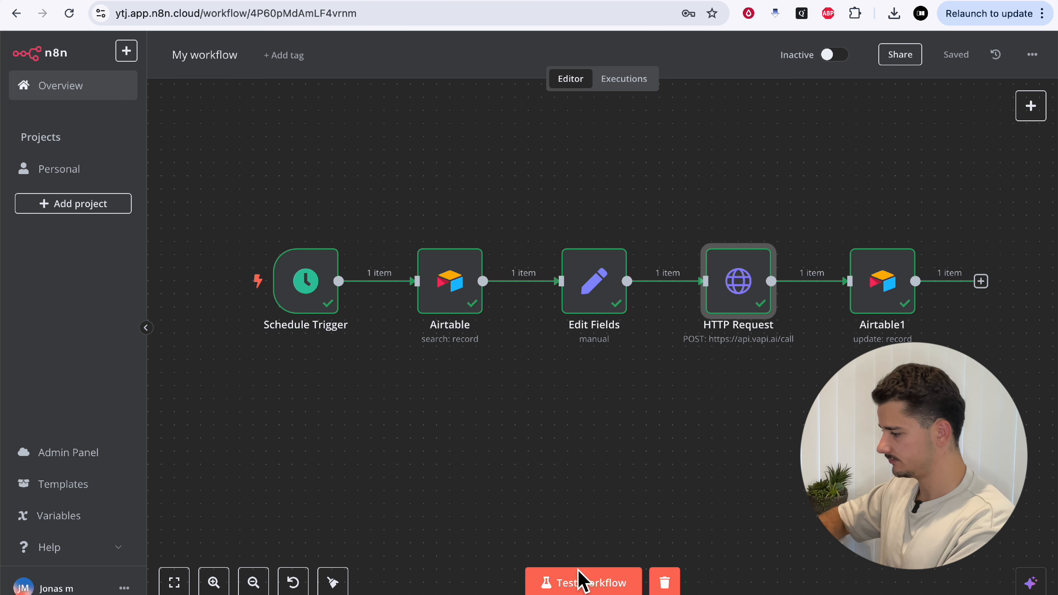
Test-run My workflow 2 again until it takes the voicemail branch to the 1 Minute wait
{"action": "left_click", "coordinate": [581, 580]}
{"action": "left_click", "coordinate": [444, 3]}
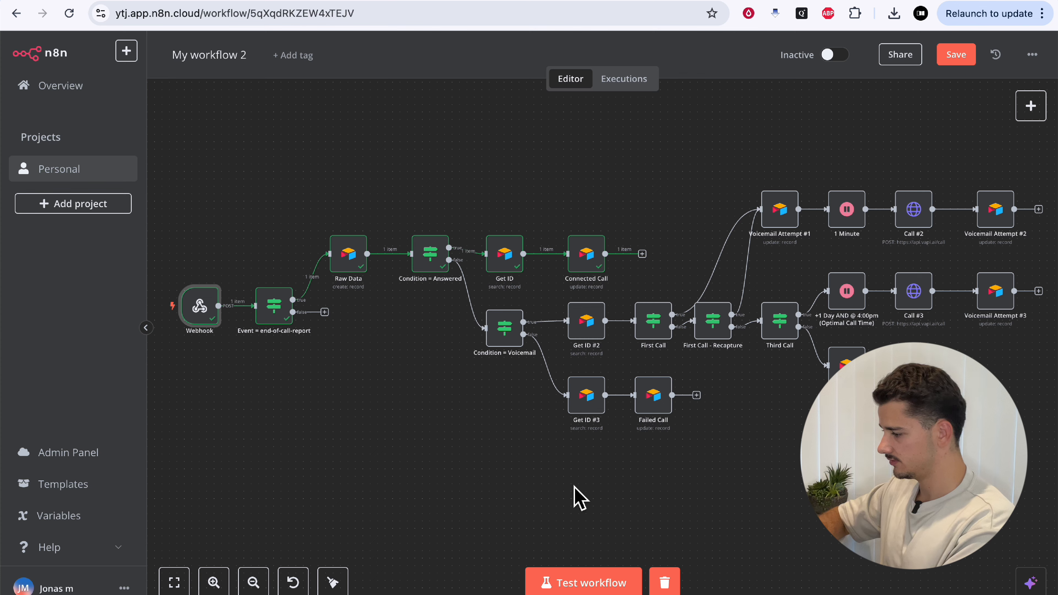
{"action": "left_click", "coordinate": [801, 2]}
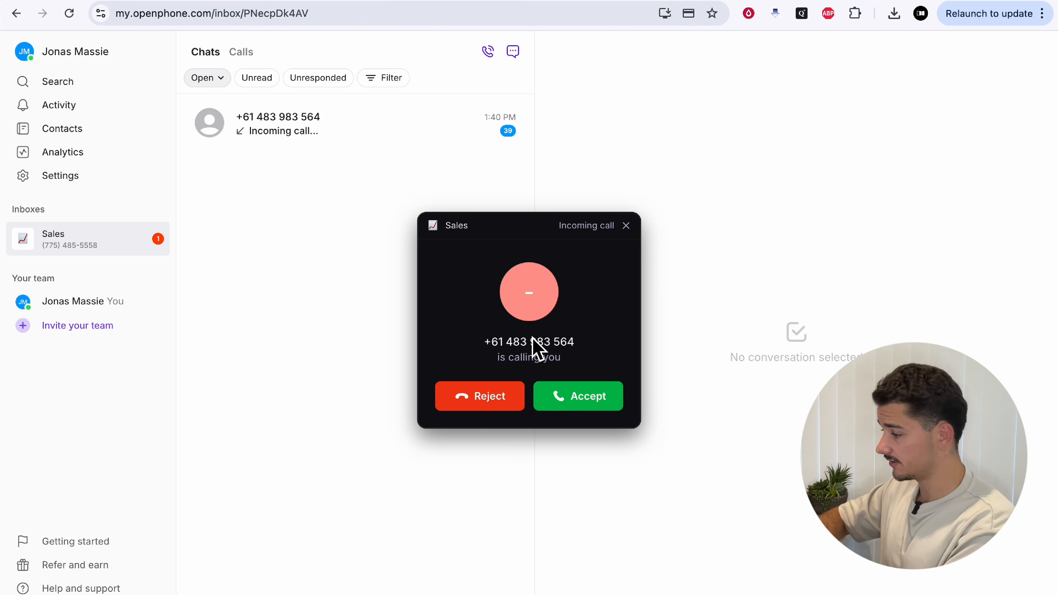
{"action": "left_click", "coordinate": [460, 3]}
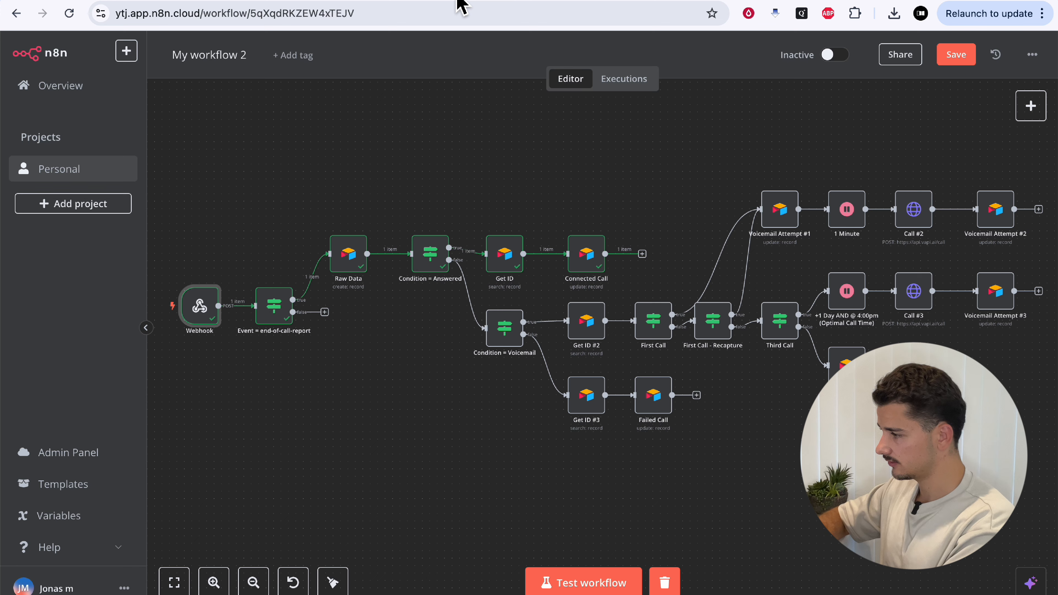
{"action": "left_click", "coordinate": [571, 584]}
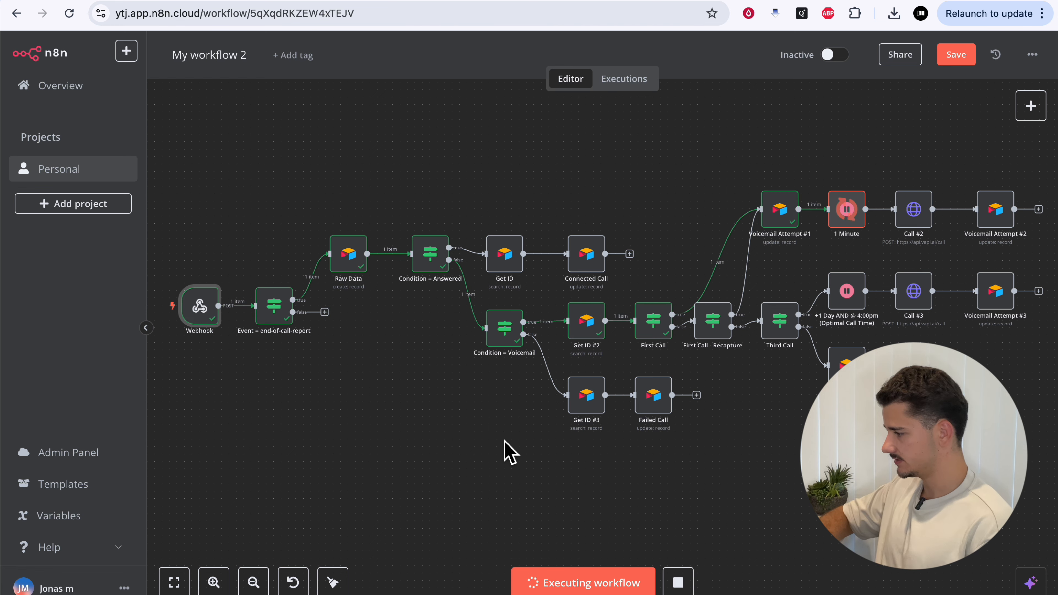
{"action": "mouse_move", "coordinate": [848, 225]}
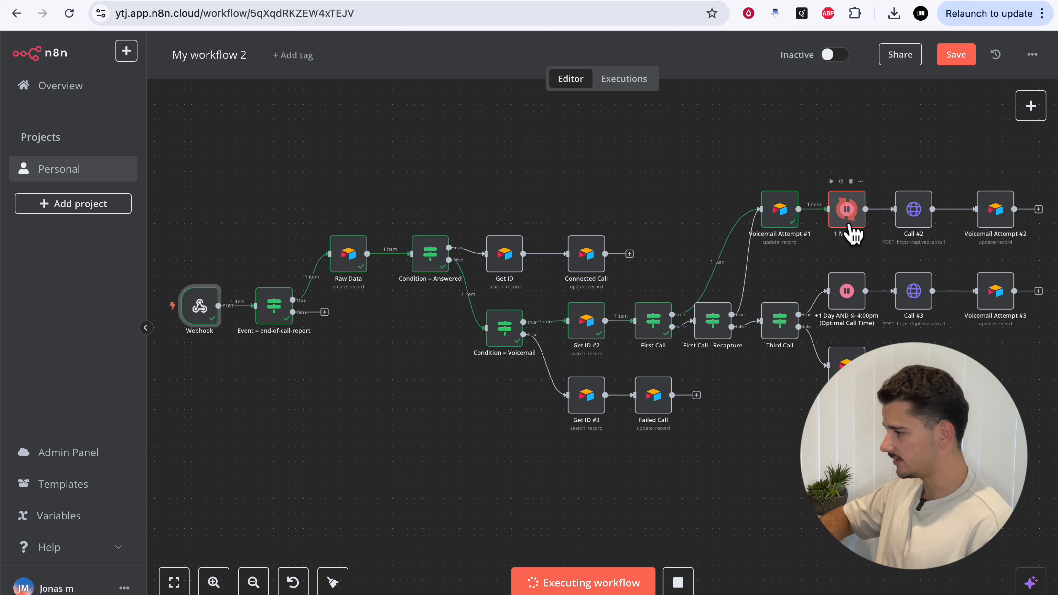
{"action": "left_click", "coordinate": [577, 0]}
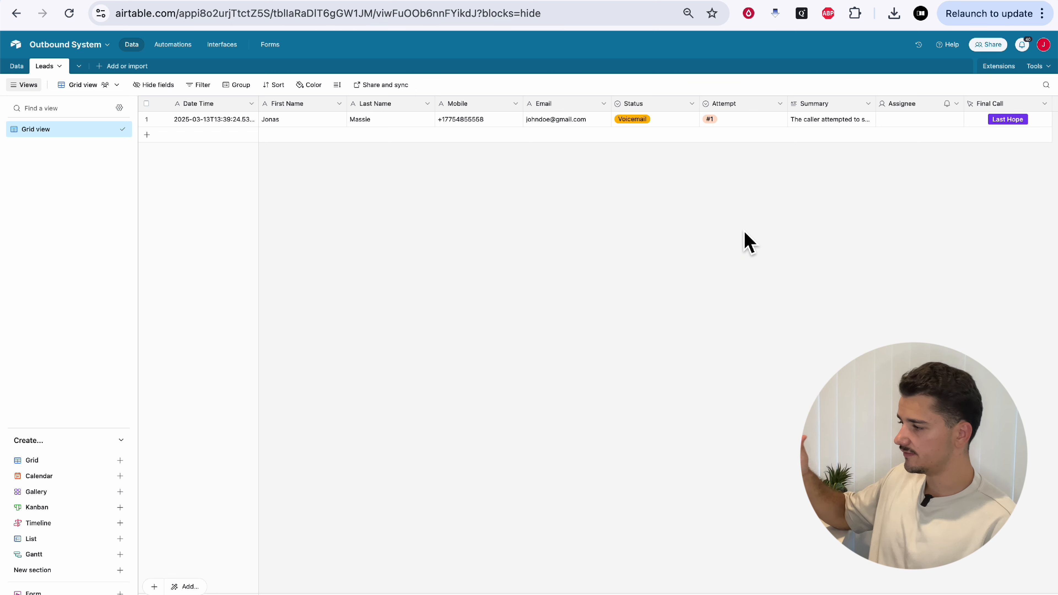
Confirm the lead shows Voicemail with Attempt #1, then return to the running workflow
{"action": "left_click", "coordinate": [465, 1]}
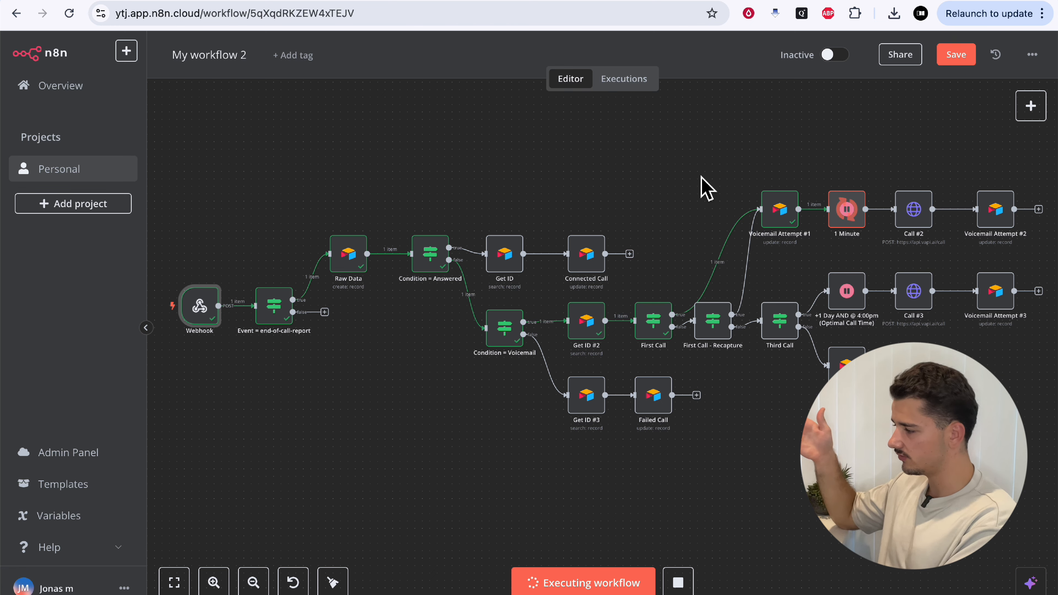
Let the run finish through Call #2 and Voicemail Attempt #2, then check OpenPhone's ringing Sales line
{"action": "mouse_move", "coordinate": [861, 215]}
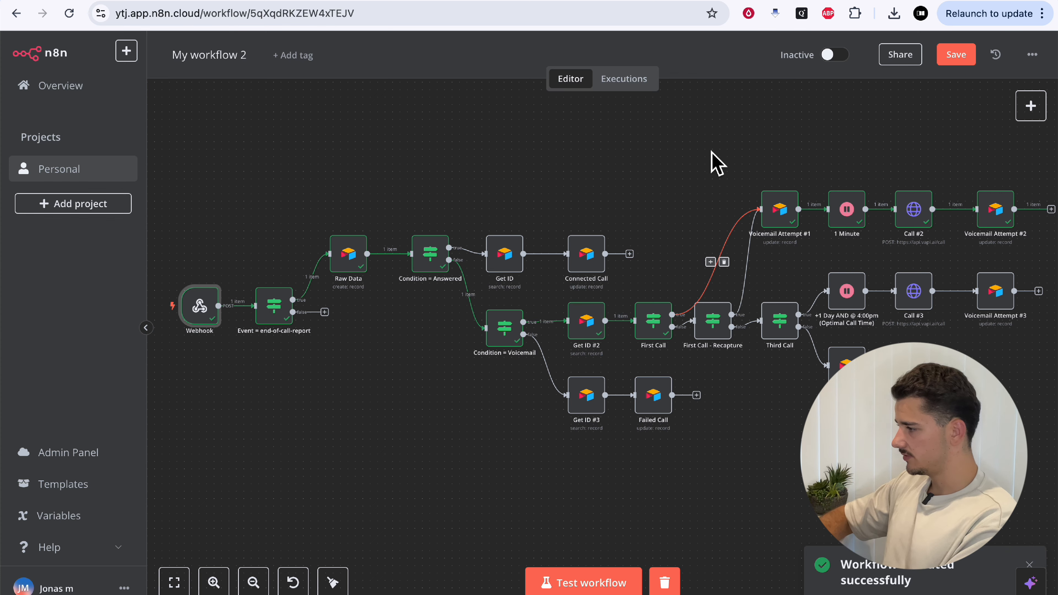
{"action": "left_click", "coordinate": [789, 0]}
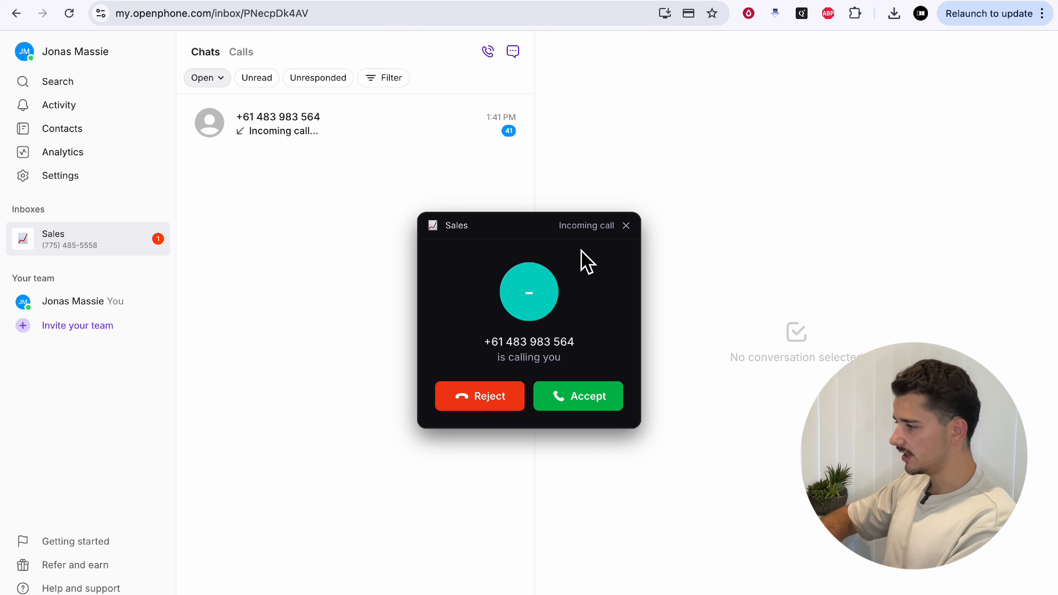
Set the lead's Attempt to #3 in Airtable and start another n8n test run
{"action": "left_click", "coordinate": [594, 0]}
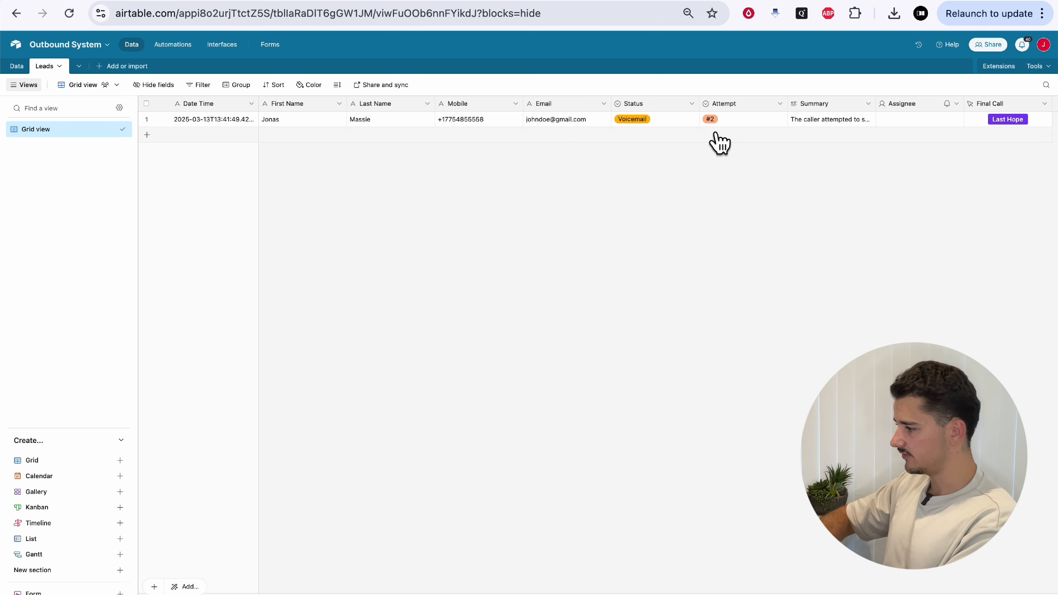
{"action": "left_click", "coordinate": [745, 124]}
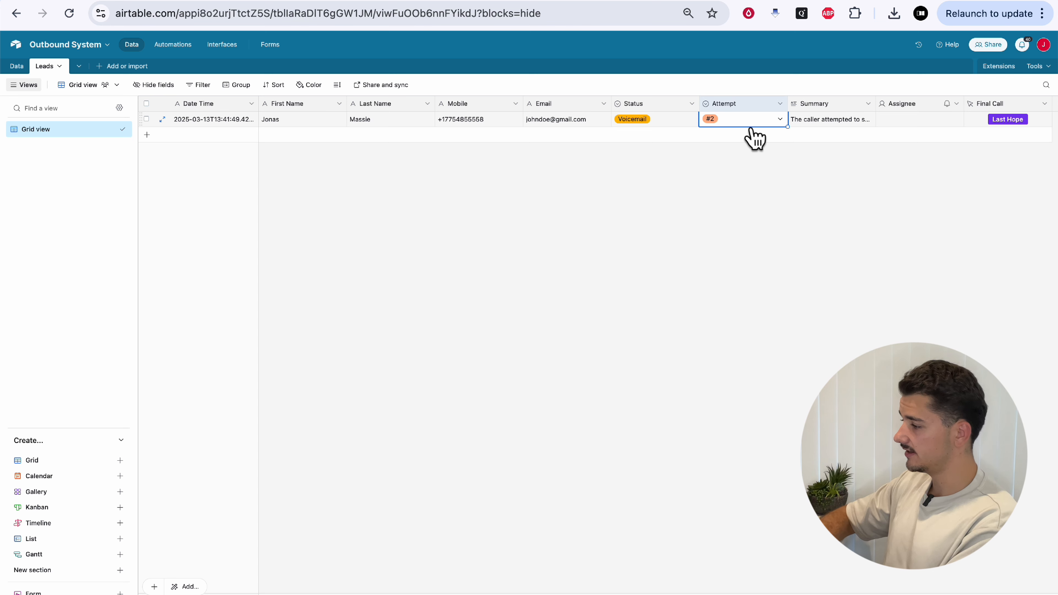
{"action": "left_click", "coordinate": [746, 124]}
{"action": "left_click", "coordinate": [742, 220]}
{"action": "left_click", "coordinate": [710, 214]}
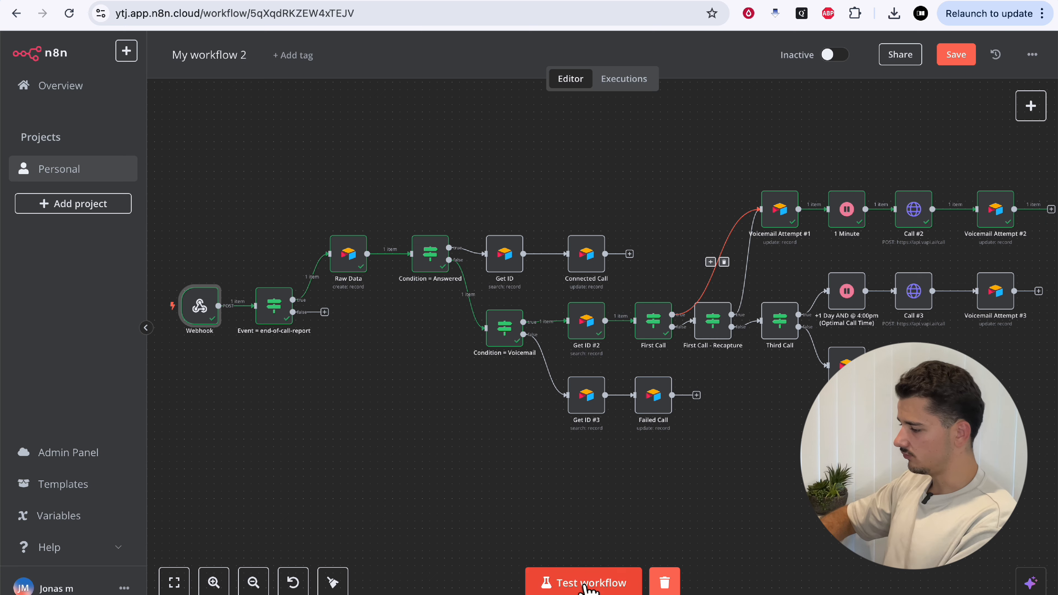
{"action": "left_click", "coordinate": [588, 582]}
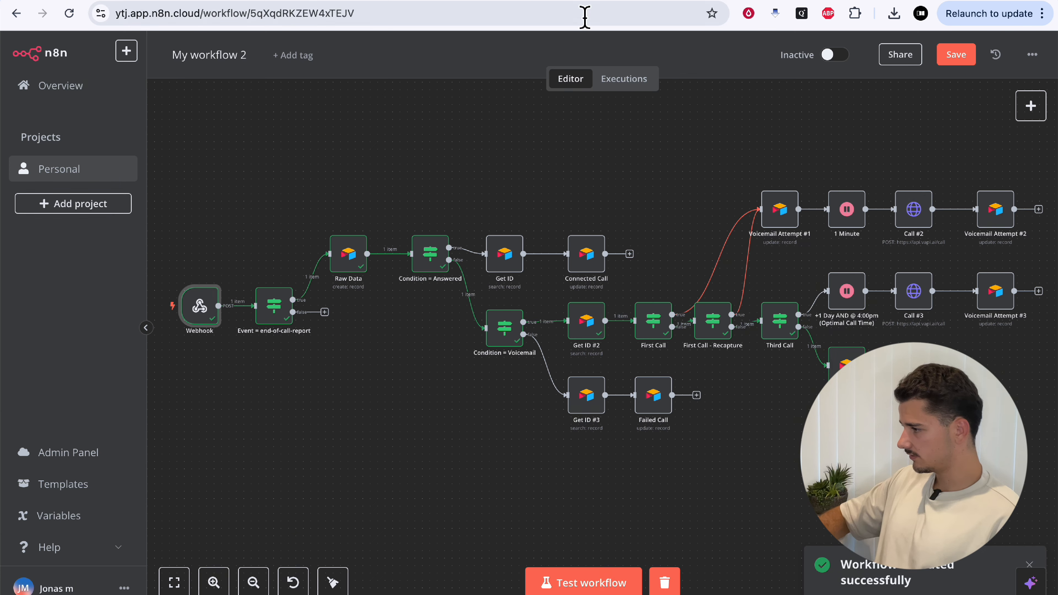
Check the lead's Unreachable Attempt in Leads, then review the three call records in the Data table
{"action": "left_click", "coordinate": [579, 1]}
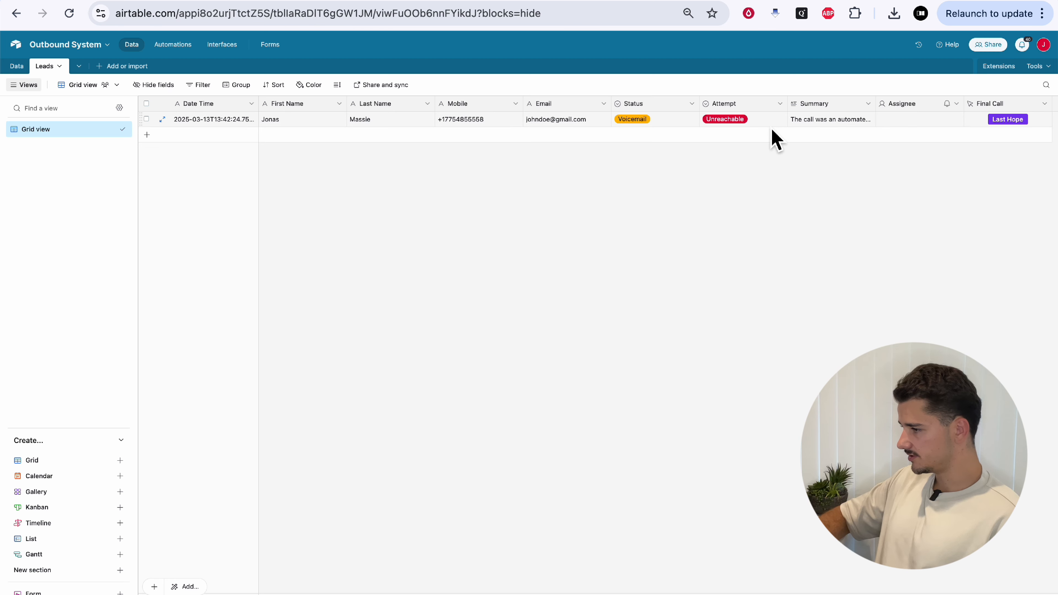
{"action": "left_click", "coordinate": [19, 66]}
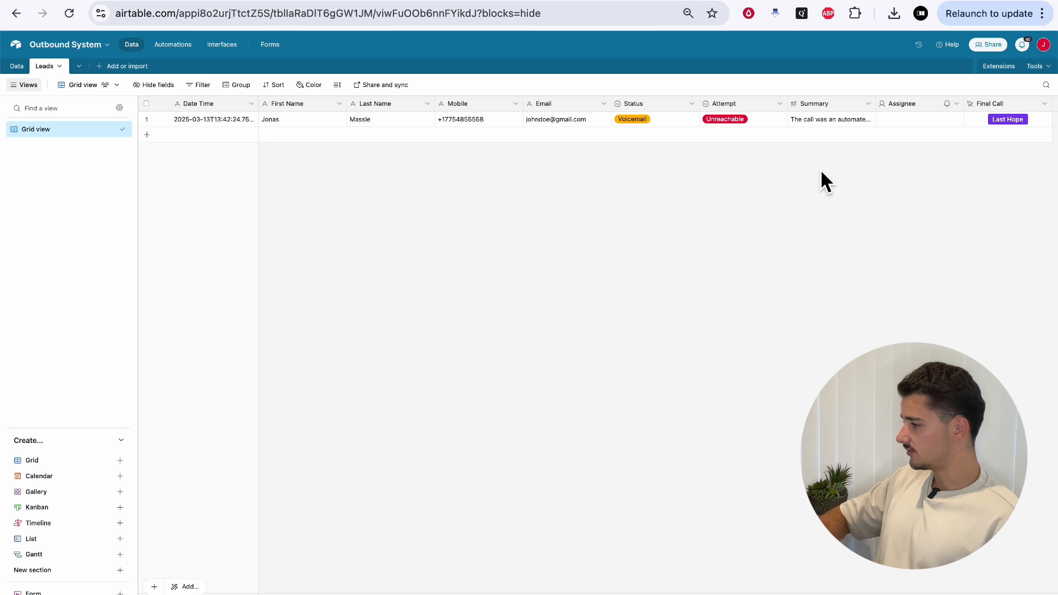
{"action": "scroll", "coordinate": [824, 173], "scroll_direction": "right", "scroll_amount": 2}
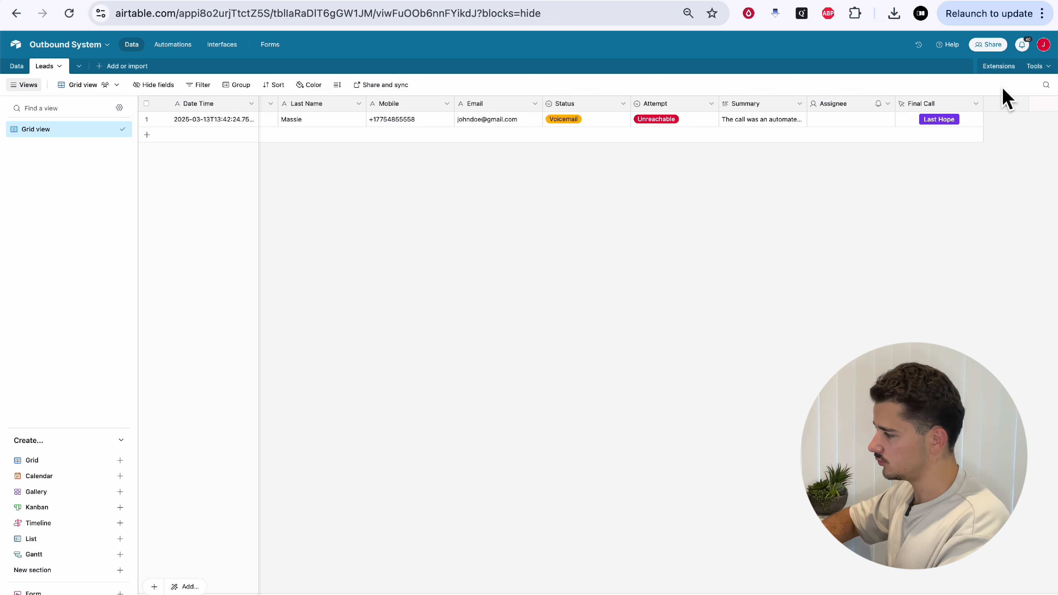
Add the Scripting extension to the base, found by searching 'scr' in the Marketplace
{"action": "left_click", "coordinate": [1007, 68]}
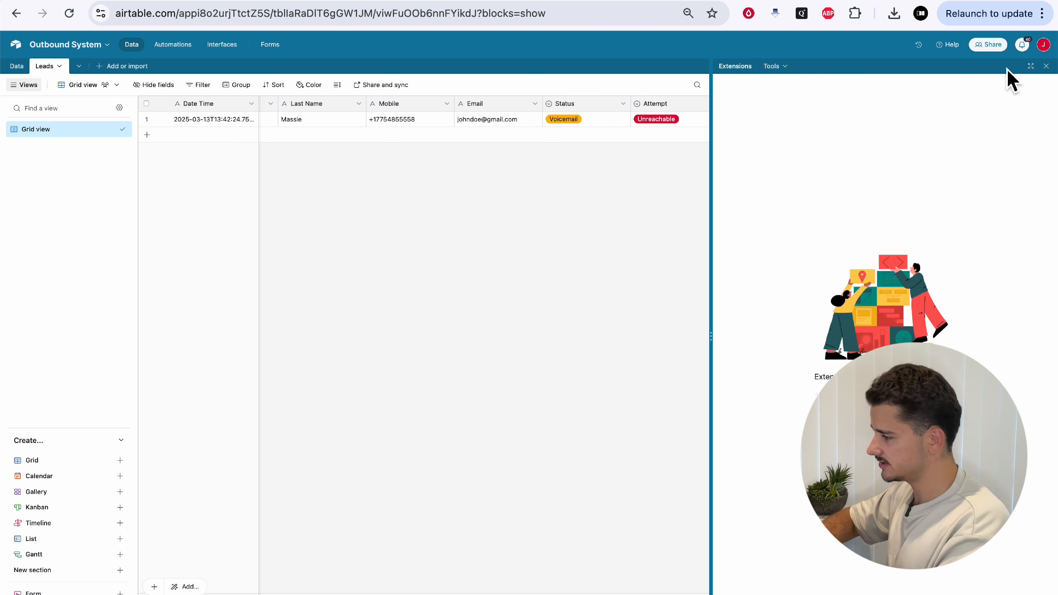
{"action": "left_click", "coordinate": [886, 424]}
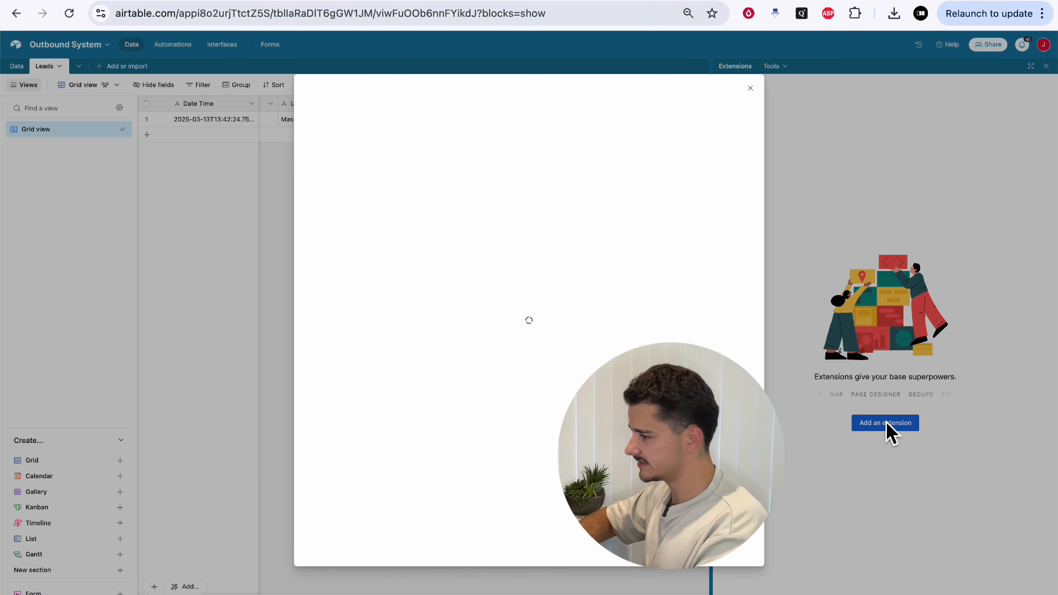
{"action": "left_click", "coordinate": [652, 115]}
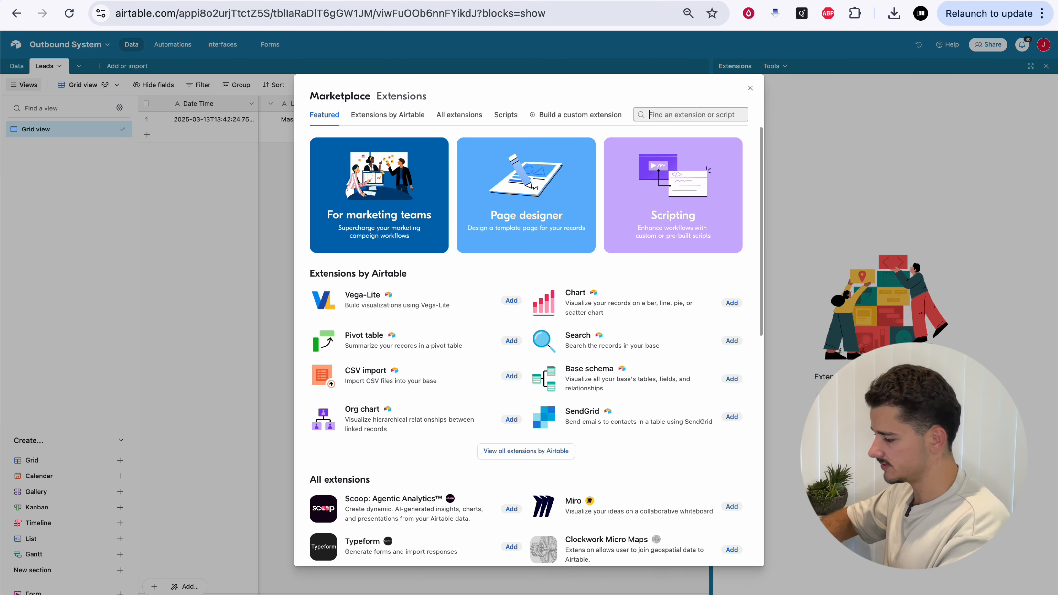
{"action": "type", "text": "scr"}
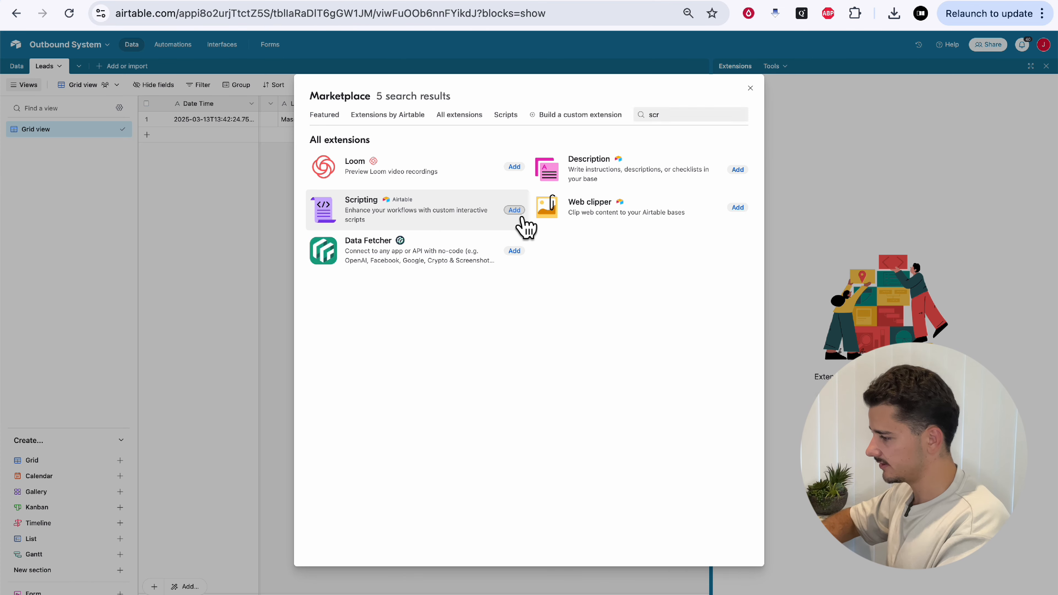
{"action": "left_click", "coordinate": [514, 209]}
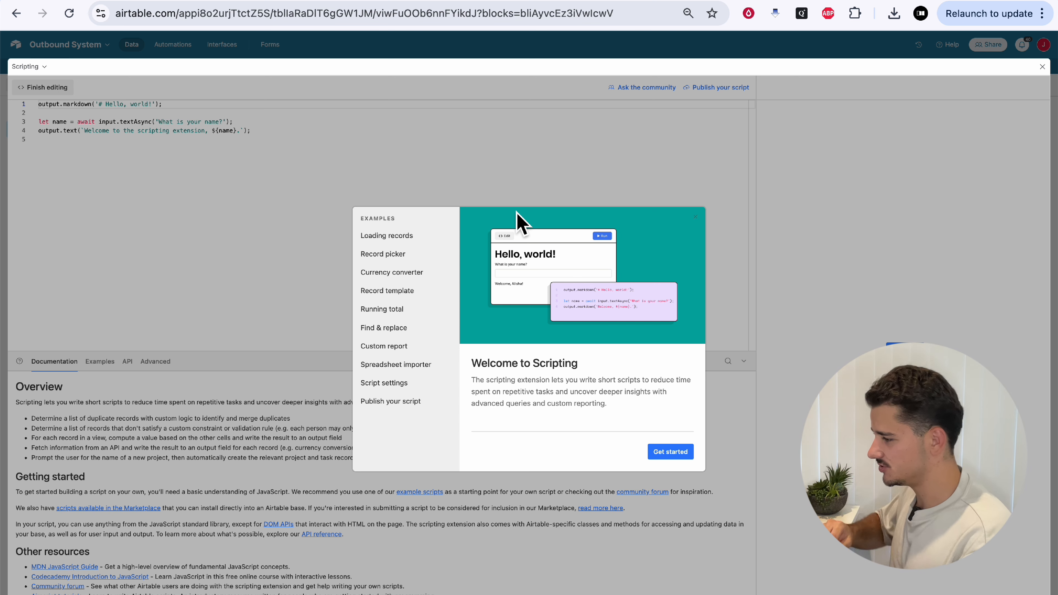
Start a blank script and replace the sample code with the prepared webhook script
{"action": "left_click", "coordinate": [671, 454]}
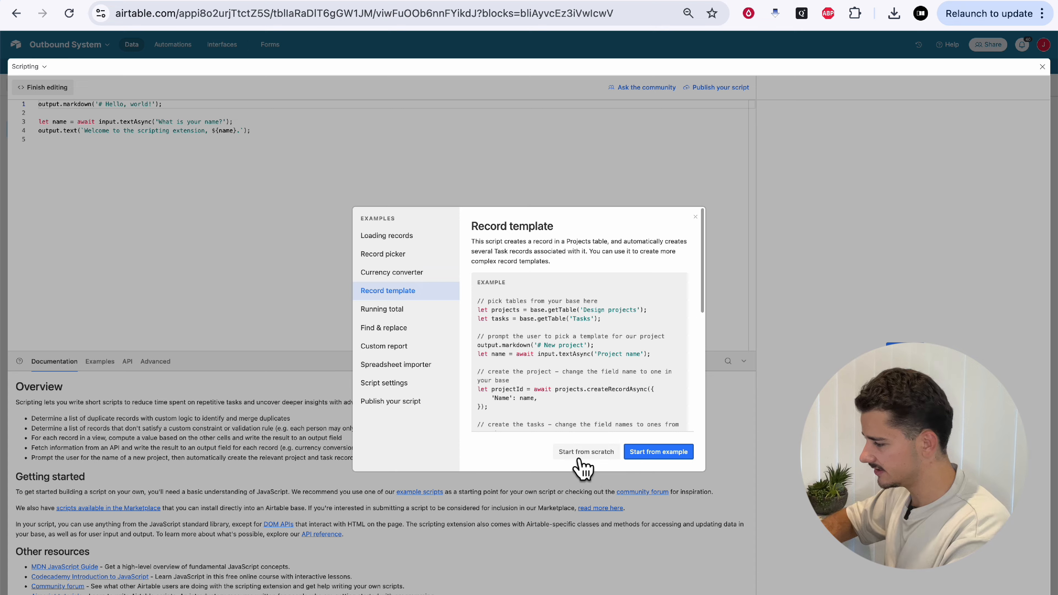
{"action": "left_click", "coordinate": [585, 452]}
{"action": "left_click_drag", "start_coordinate": [184, 160], "coordinate": [31, 105]}
{"action": "key", "text": "BackSpace"}
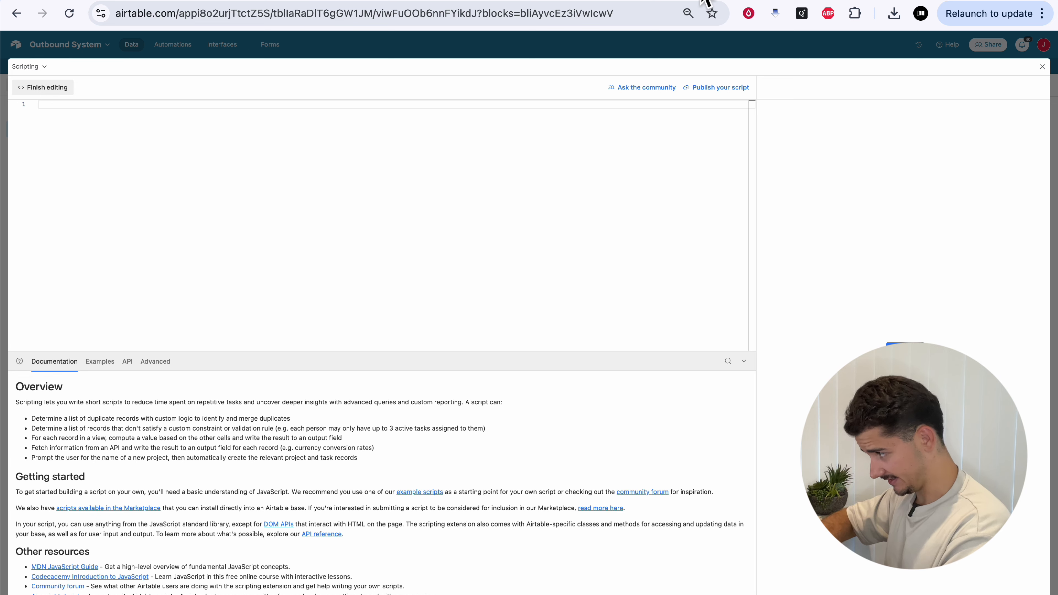
{"action": "key", "text": "super+v"}
Review the script's Leads table, record fetching and webhook comment, then select the old URL on line 15
{"action": "left_click_drag", "start_coordinate": [82, 121], "coordinate": [208, 122]}
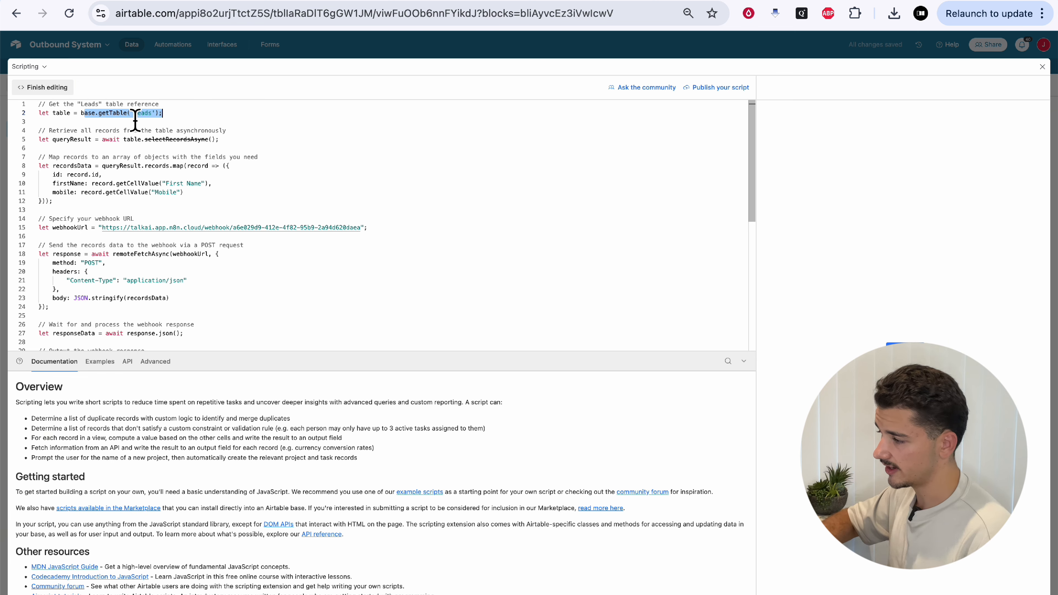
{"action": "key", "text": "Right"}
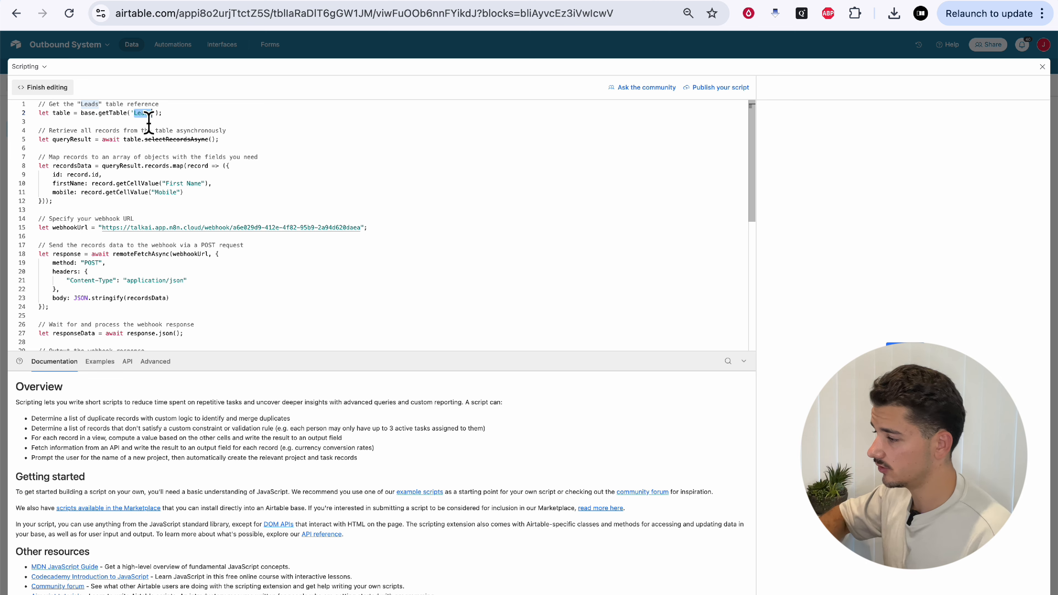
{"action": "left_click_drag", "start_coordinate": [53, 139], "coordinate": [293, 132]}
{"action": "left_click", "coordinate": [268, 122]}
{"action": "left_click", "coordinate": [293, 151]}
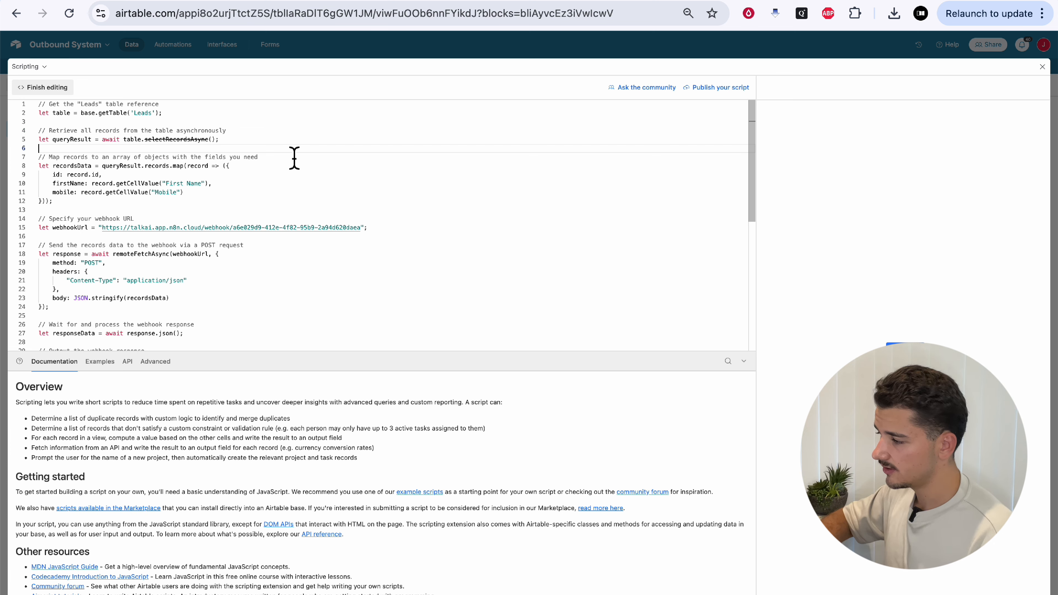
{"action": "scroll", "coordinate": [222, 210], "scroll_direction": "down", "scroll_amount": 1}
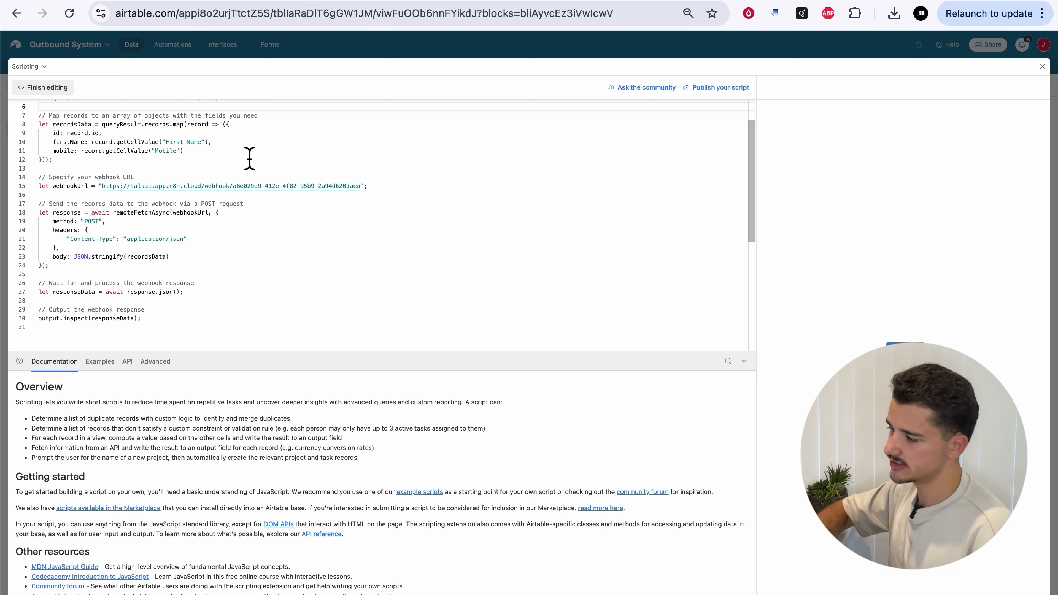
{"action": "left_click_drag", "start_coordinate": [92, 182], "coordinate": [159, 182]}
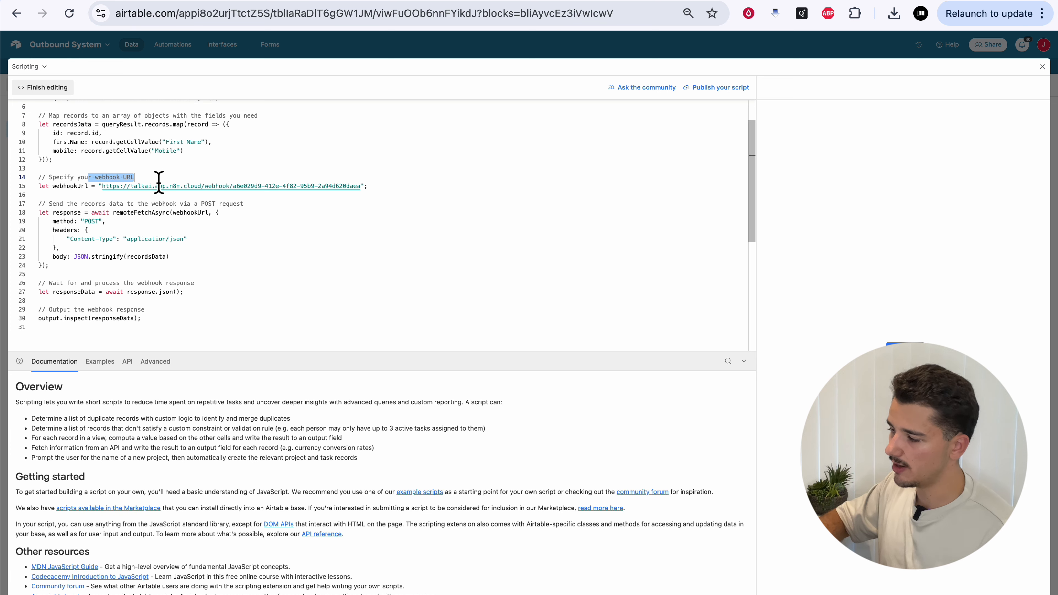
{"action": "left_click", "coordinate": [147, 169]}
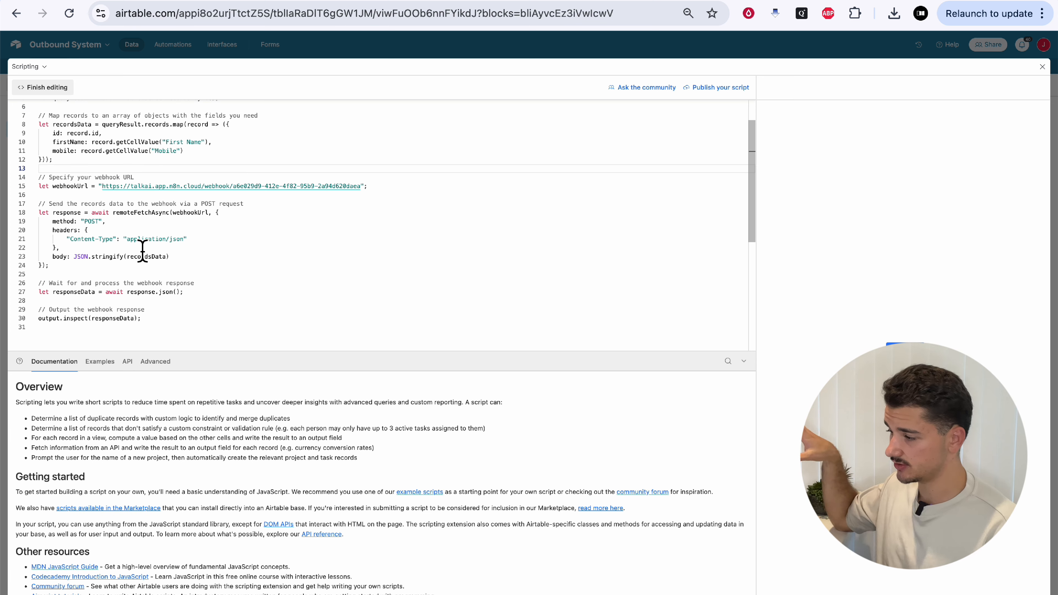
{"action": "scroll", "coordinate": [210, 310], "scroll_direction": "down", "scroll_amount": 2}
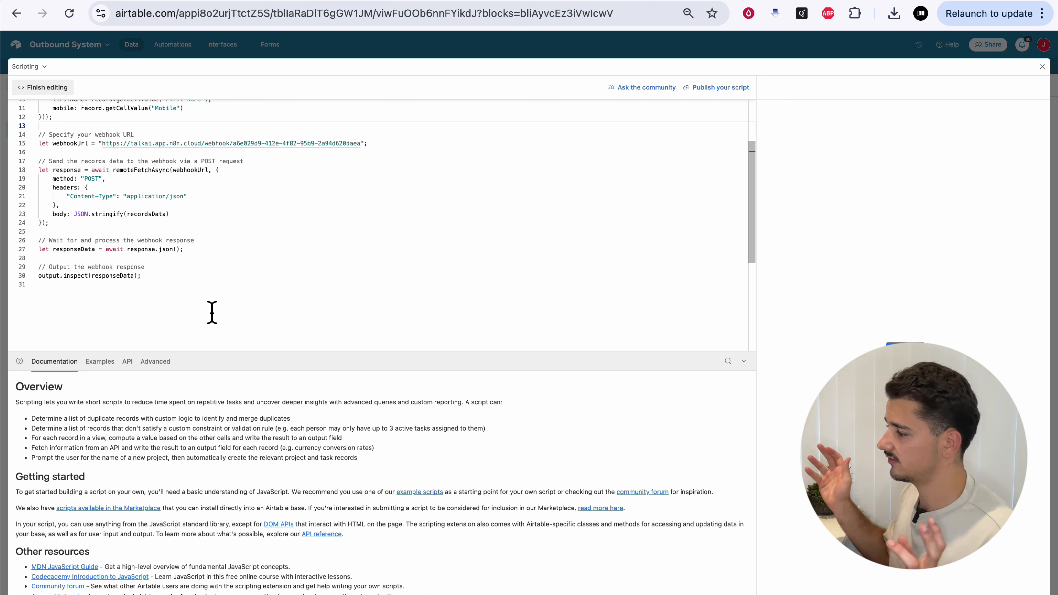
{"action": "scroll", "coordinate": [212, 312], "scroll_direction": "up", "scroll_amount": 4}
{"action": "left_click_drag", "start_coordinate": [103, 229], "coordinate": [361, 229]}
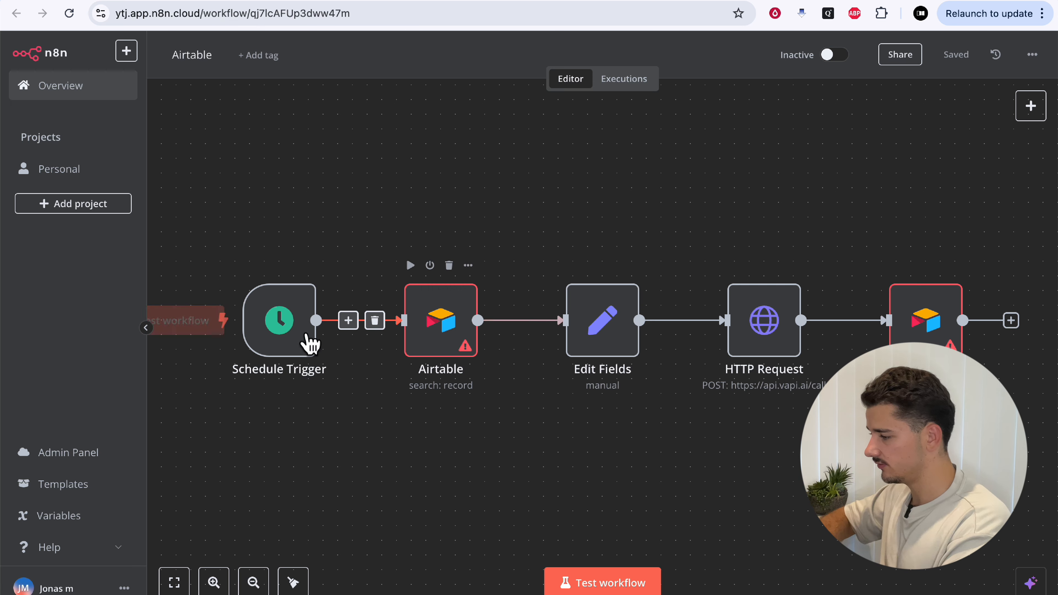
Replace the Schedule Trigger with an On webhook call trigger using the POST method
{"action": "left_click", "coordinate": [297, 273]}
{"action": "left_click", "coordinate": [288, 266]}
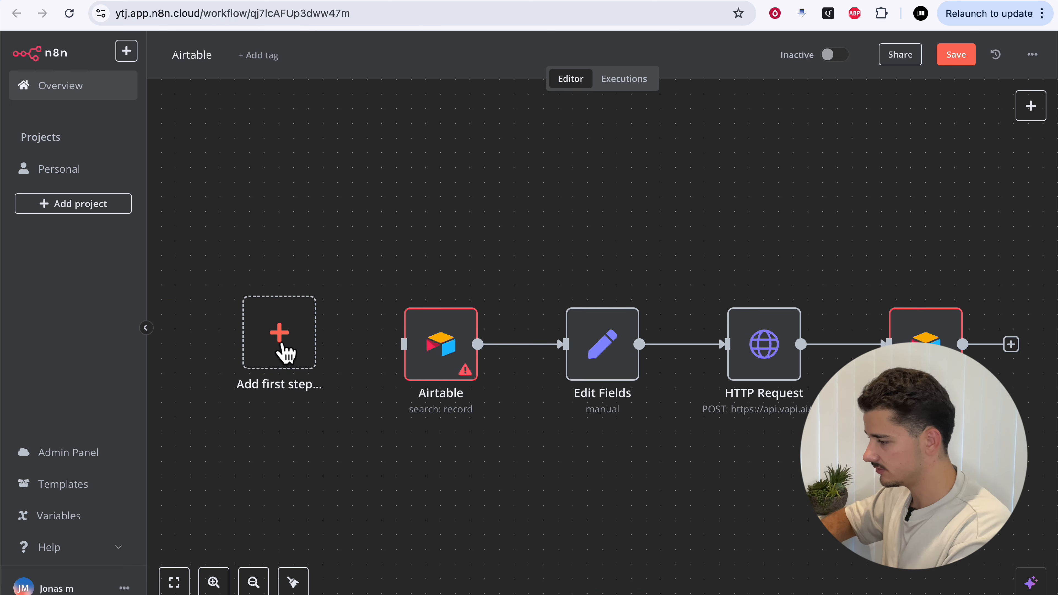
{"action": "left_click", "coordinate": [280, 333]}
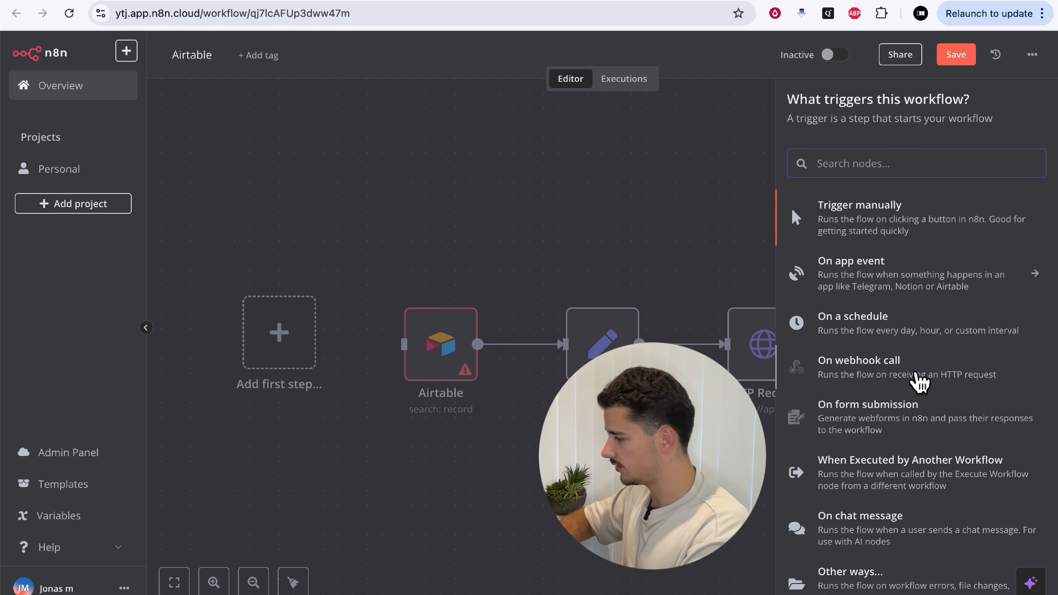
{"action": "left_click", "coordinate": [852, 377]}
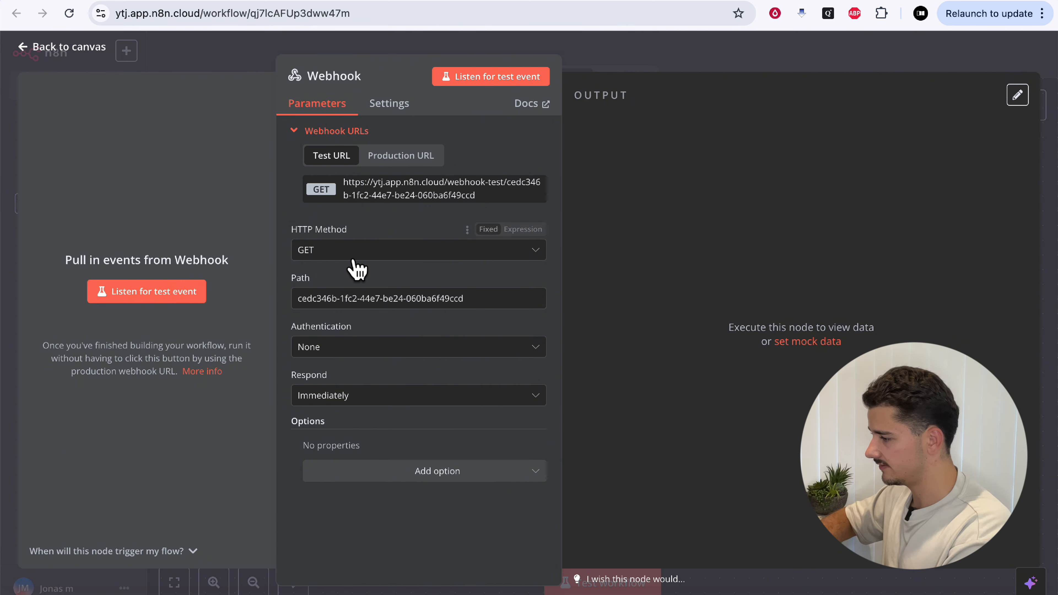
{"action": "left_click", "coordinate": [349, 256]}
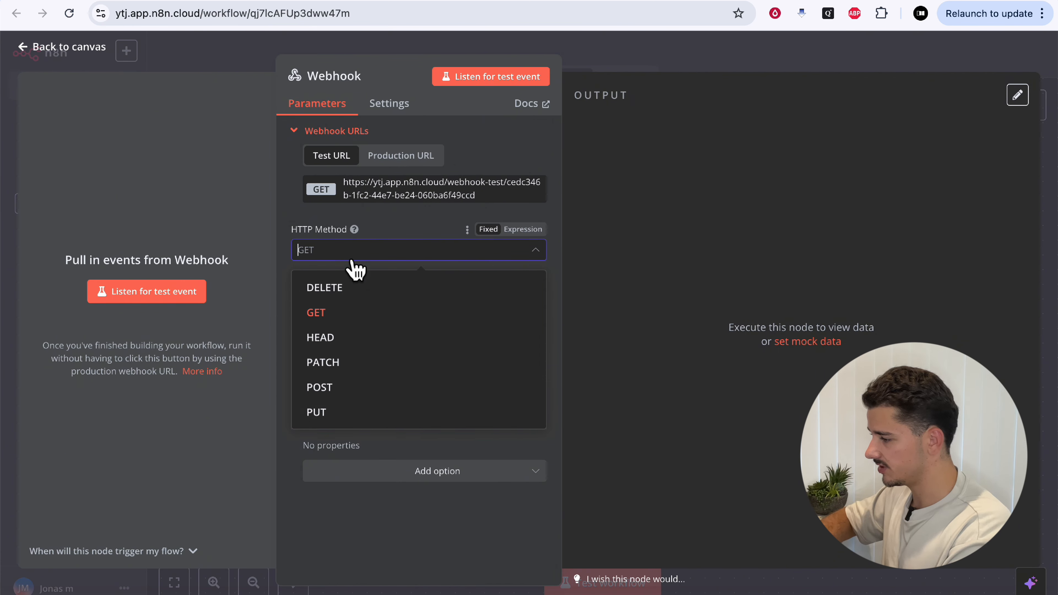
{"action": "left_click", "coordinate": [349, 390]}
Paste the Webhook's test URL into the Airtable script in place of the old URL
{"action": "left_click", "coordinate": [406, 201]}
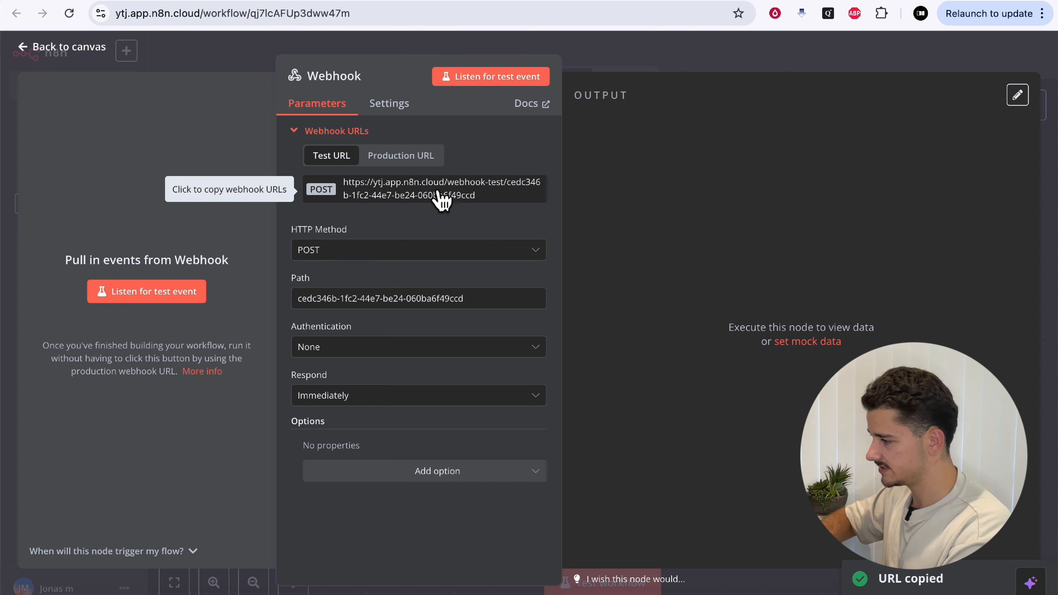
{"action": "left_click", "coordinate": [637, 0]}
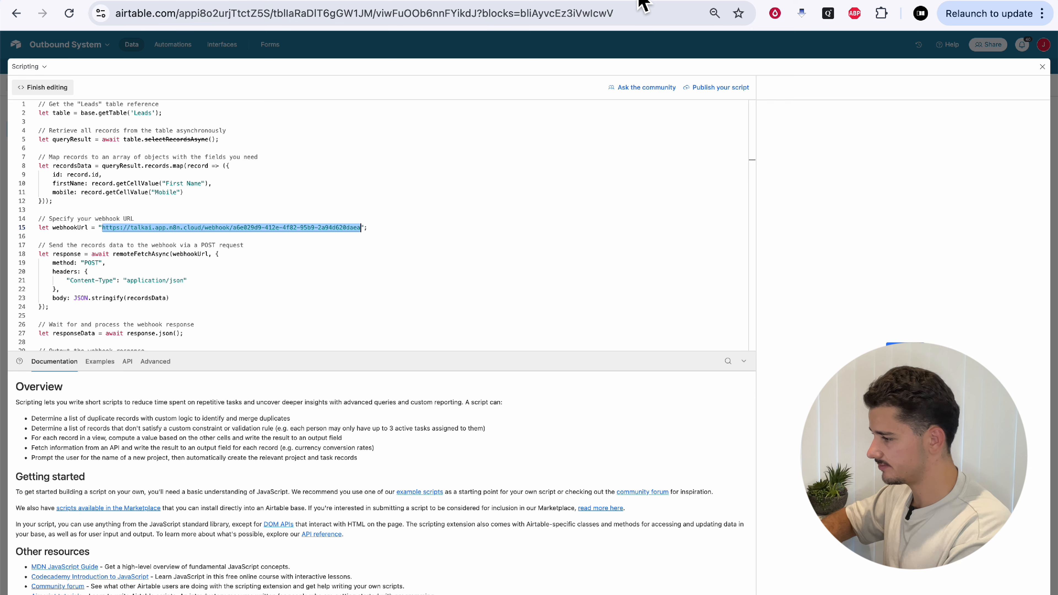
{"action": "key", "text": "super+v"}
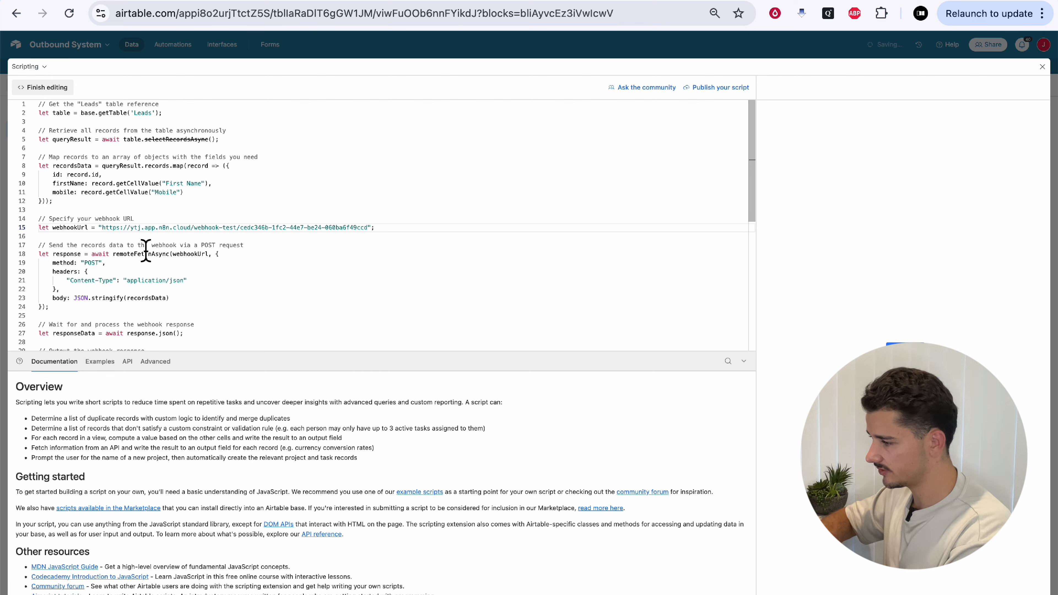
{"action": "left_click", "coordinate": [600, 0]}
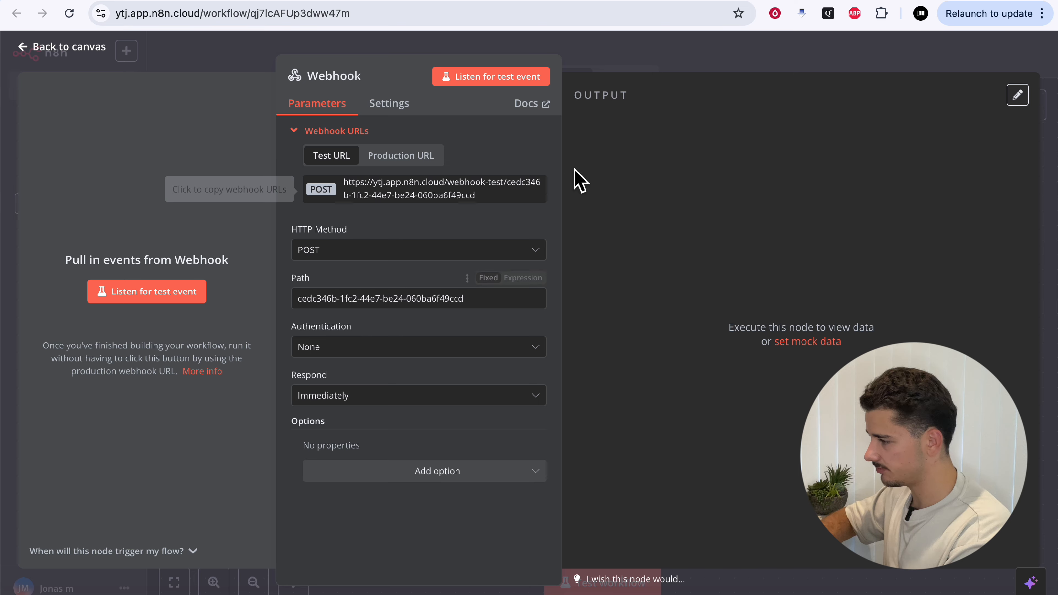
{"action": "left_click", "coordinate": [615, 56]}
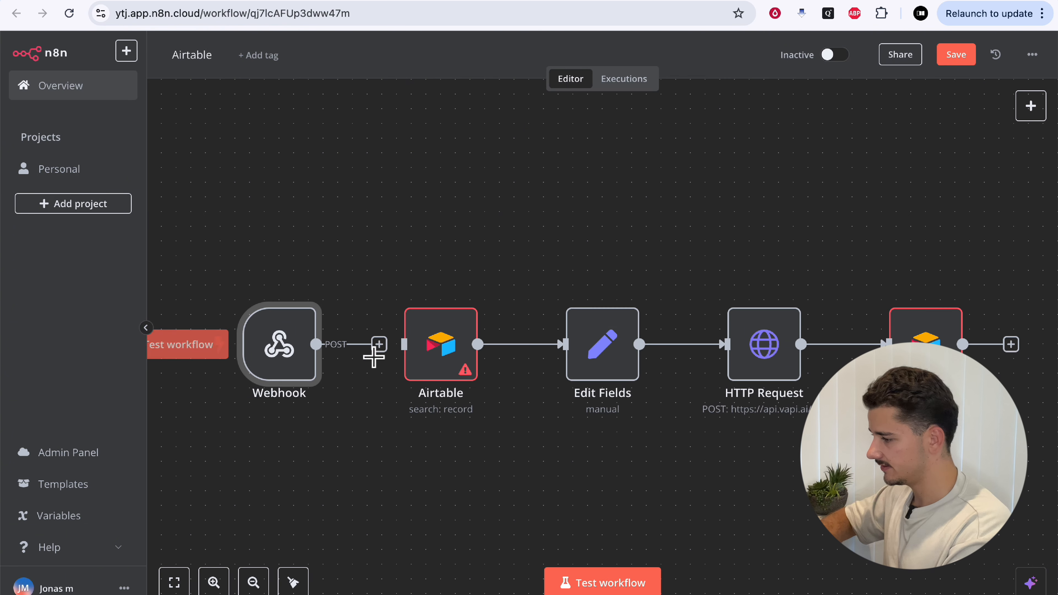
Delete the Airtable, Edit Fields and Airtable1 nodes and move HTTP Request beside the Webhook
{"action": "scroll", "coordinate": [366, 278], "scroll_direction": "down", "scroll_amount": 2}
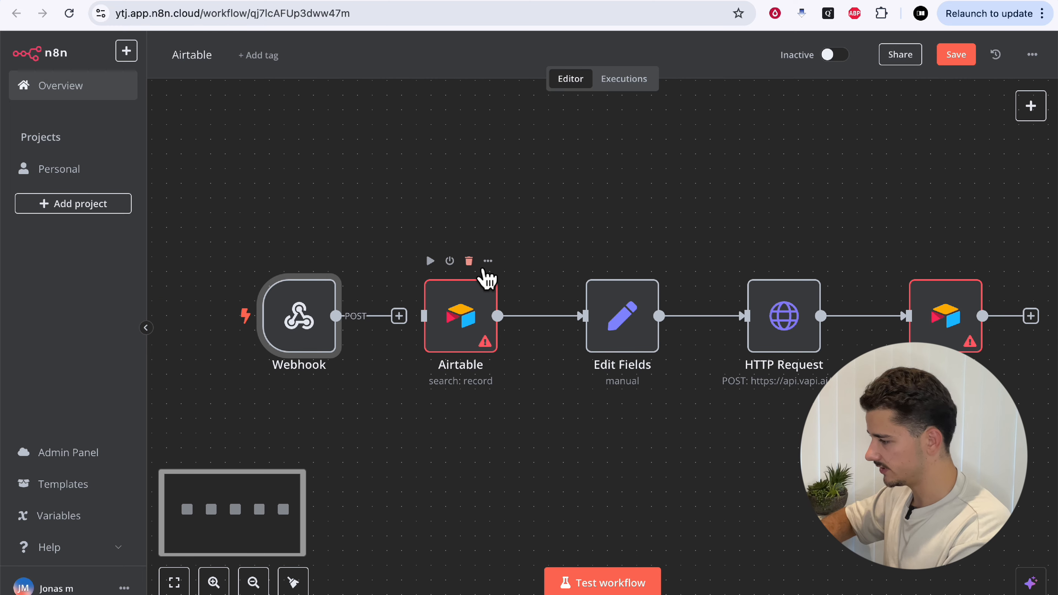
{"action": "left_click", "coordinate": [467, 260]}
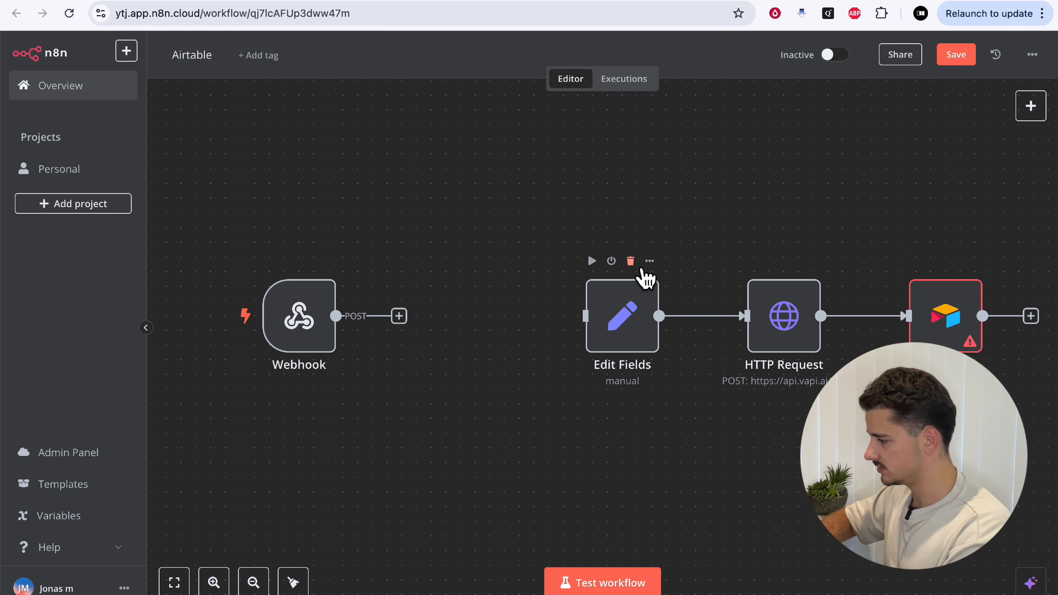
{"action": "left_click", "coordinate": [630, 260]}
{"action": "left_click_drag", "start_coordinate": [760, 320], "coordinate": [582, 323]}
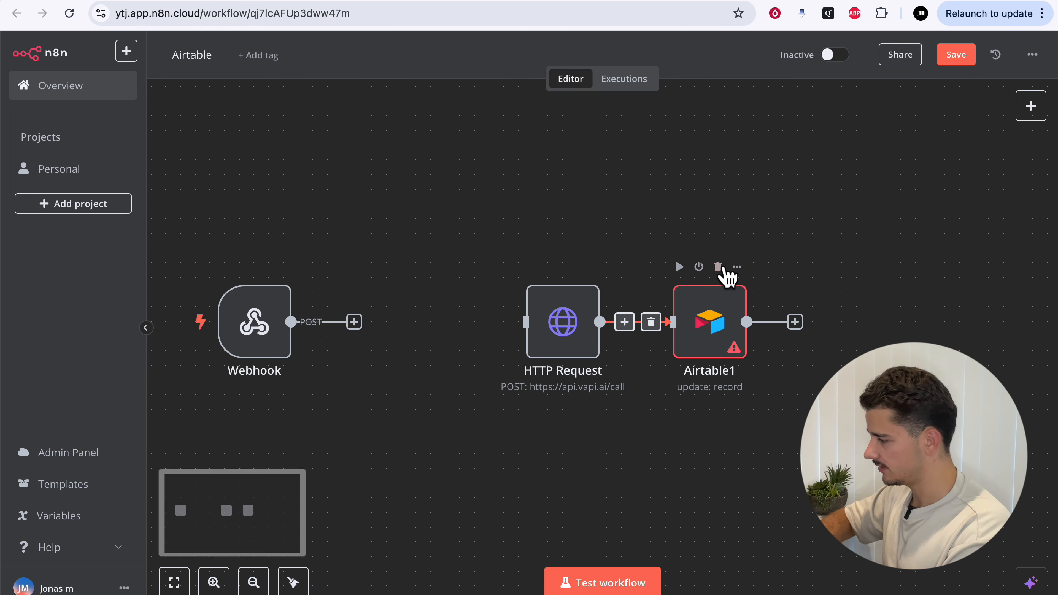
{"action": "left_click", "coordinate": [716, 267]}
{"action": "left_click_drag", "start_coordinate": [565, 322], "coordinate": [593, 323]}
{"action": "scroll", "coordinate": [437, 394], "scroll_direction": "left", "scroll_amount": 5}
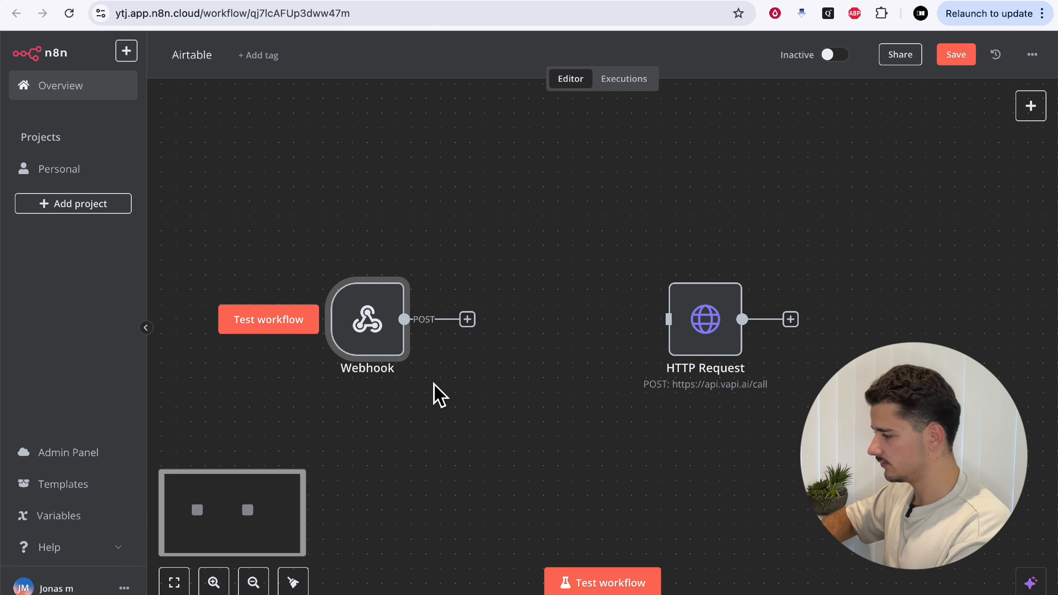
{"action": "double_click", "coordinate": [398, 344]}
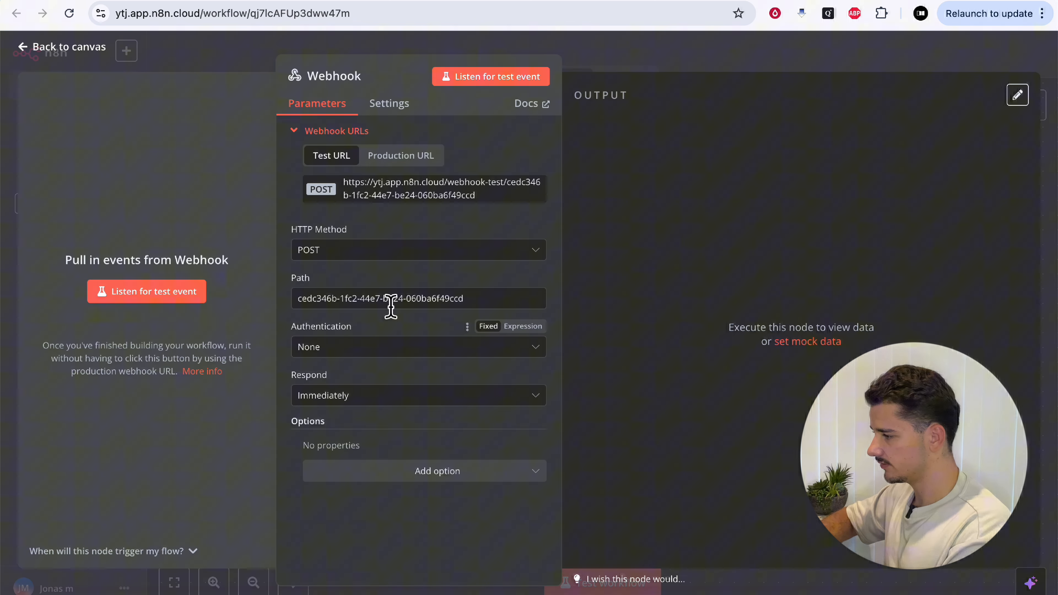
Capture a test event by running the Airtable script, receiving the lead's id, first name and mobile
{"action": "left_click", "coordinate": [488, 80]}
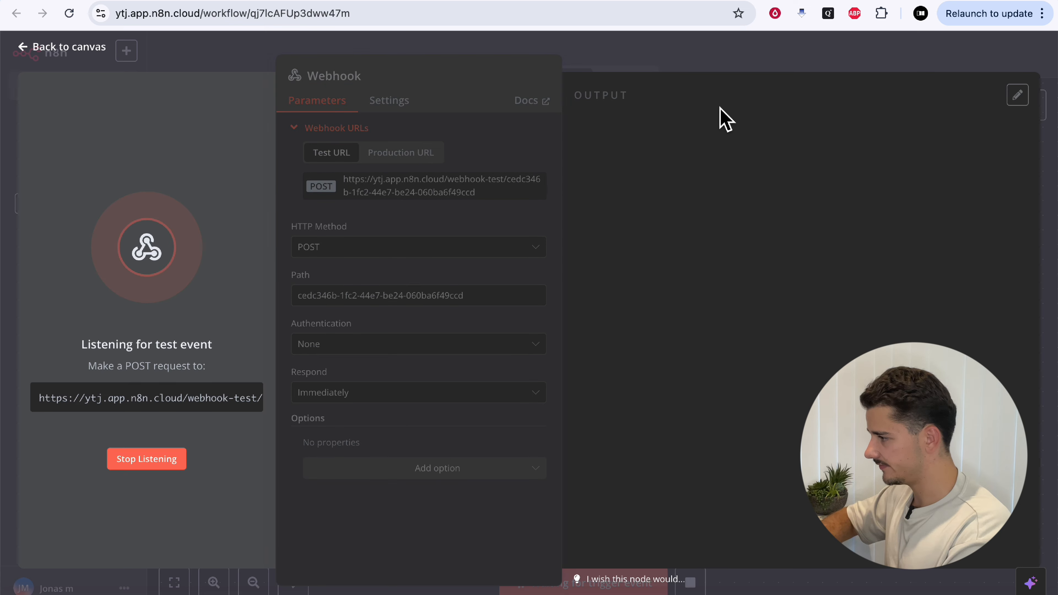
{"action": "left_click", "coordinate": [662, 1]}
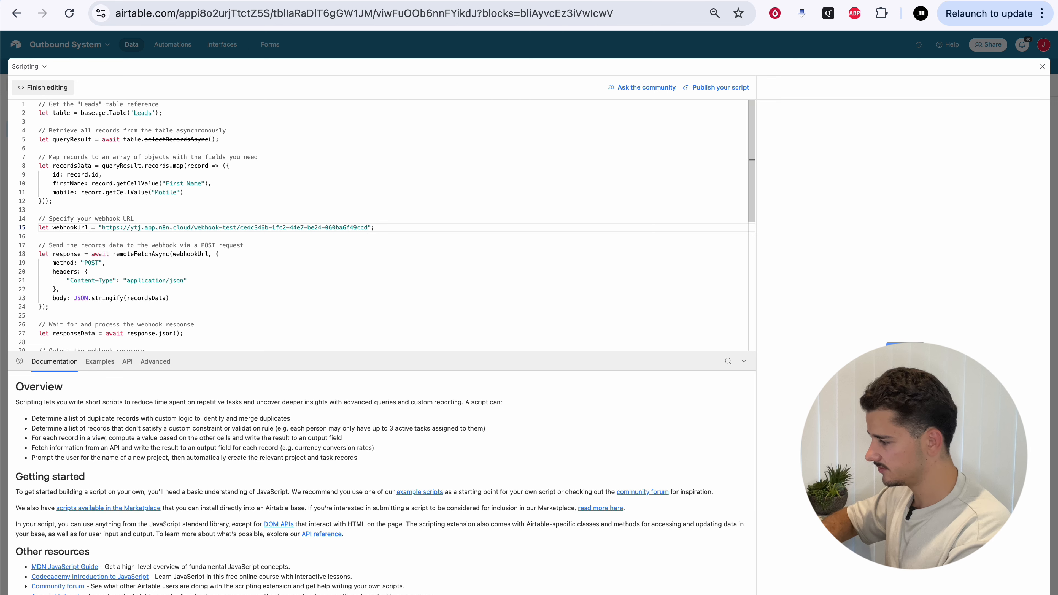
{"action": "left_click", "coordinate": [908, 358]}
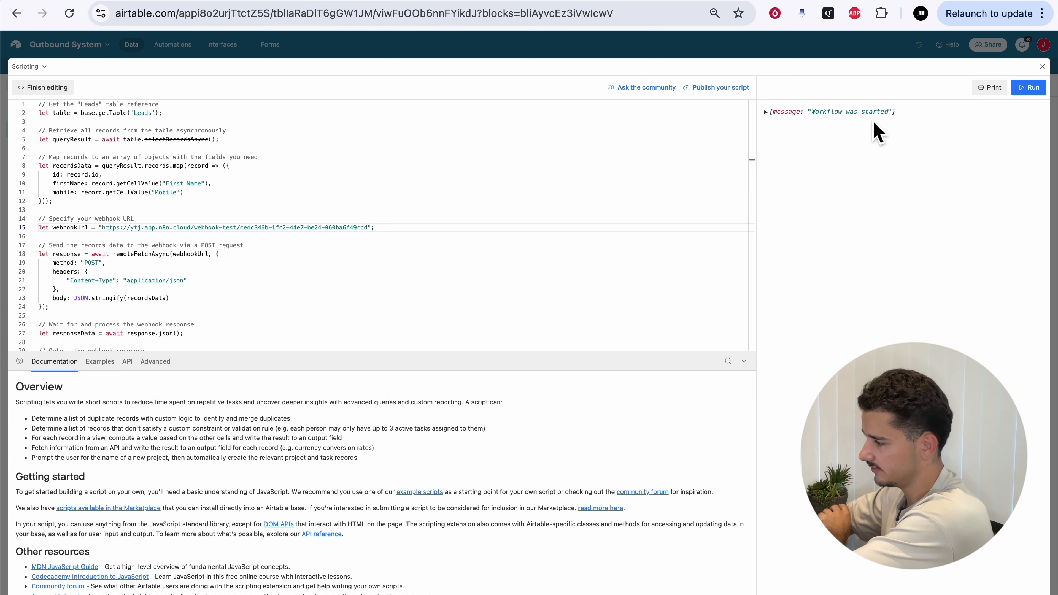
{"action": "key", "text": "ctrl+Tab"}
{"action": "scroll", "coordinate": [794, 365], "scroll_direction": "down", "scroll_amount": 5}
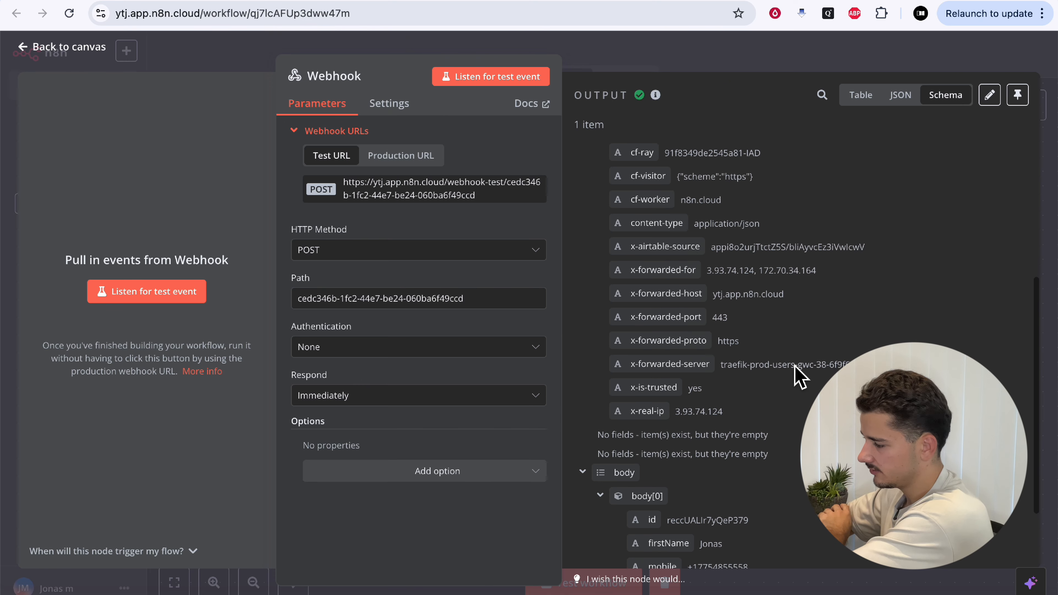
{"action": "scroll", "coordinate": [794, 365], "scroll_direction": "up", "scroll_amount": 4}
{"action": "scroll", "coordinate": [797, 372], "scroll_direction": "down", "scroll_amount": 5}
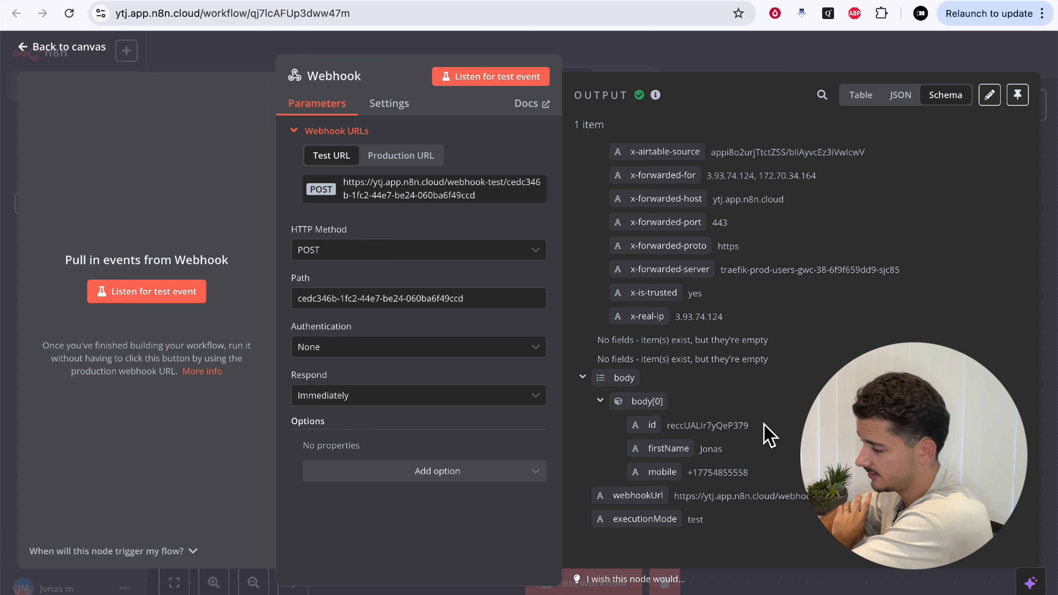
Connect the Webhook output to the HTTP Request node
{"action": "left_click", "coordinate": [704, 57]}
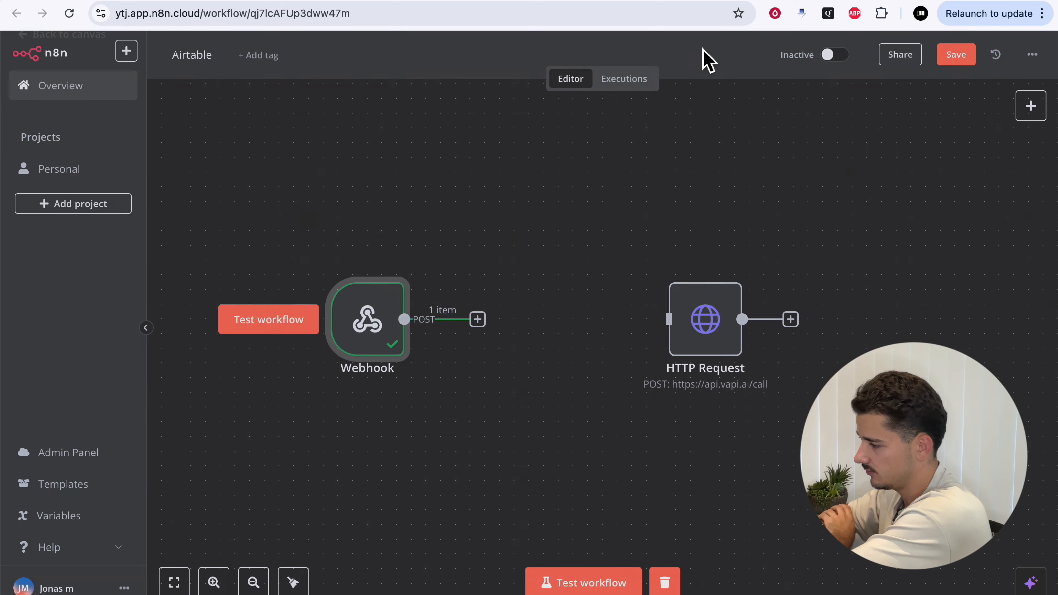
{"action": "left_click_drag", "start_coordinate": [451, 319], "coordinate": [608, 322]}
{"action": "double_click", "coordinate": [603, 327]}
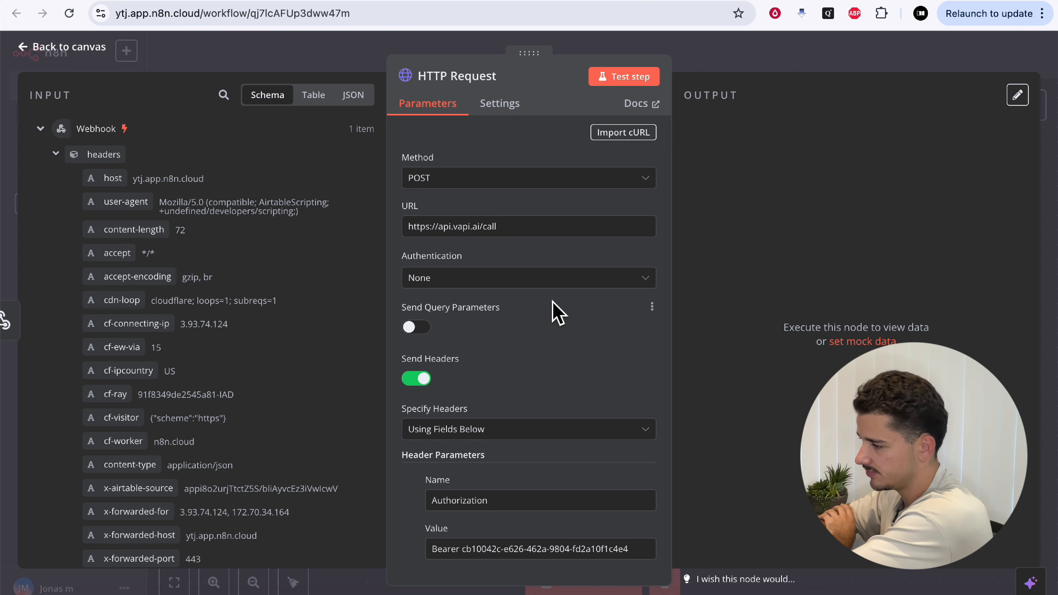
Map the webhook's firstName and mobile fields into the JSON body's customer name and number
{"action": "scroll", "coordinate": [557, 310], "scroll_direction": "down", "scroll_amount": 10}
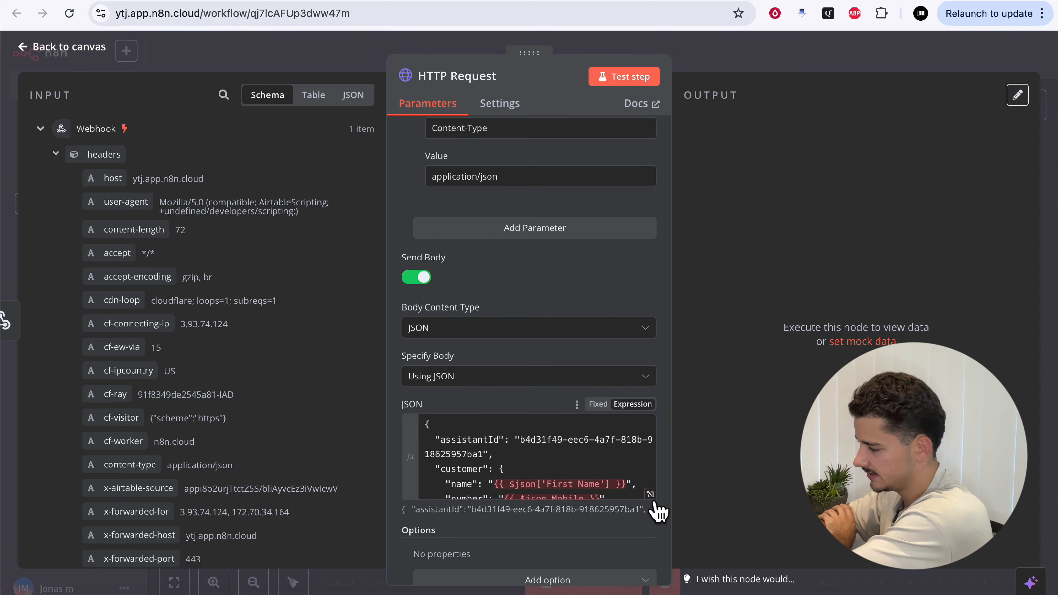
{"action": "left_click", "coordinate": [651, 495]}
{"action": "left_click_drag", "start_coordinate": [536, 188], "coordinate": [390, 189]}
{"action": "key", "text": "BackSpace"}
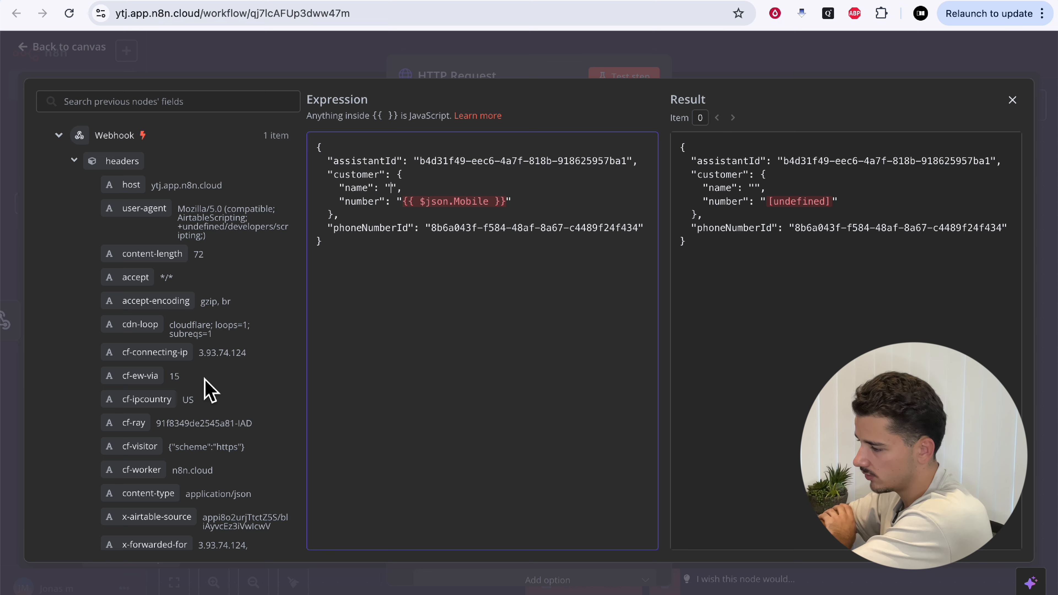
{"action": "scroll", "coordinate": [208, 389], "scroll_direction": "down", "scroll_amount": 10}
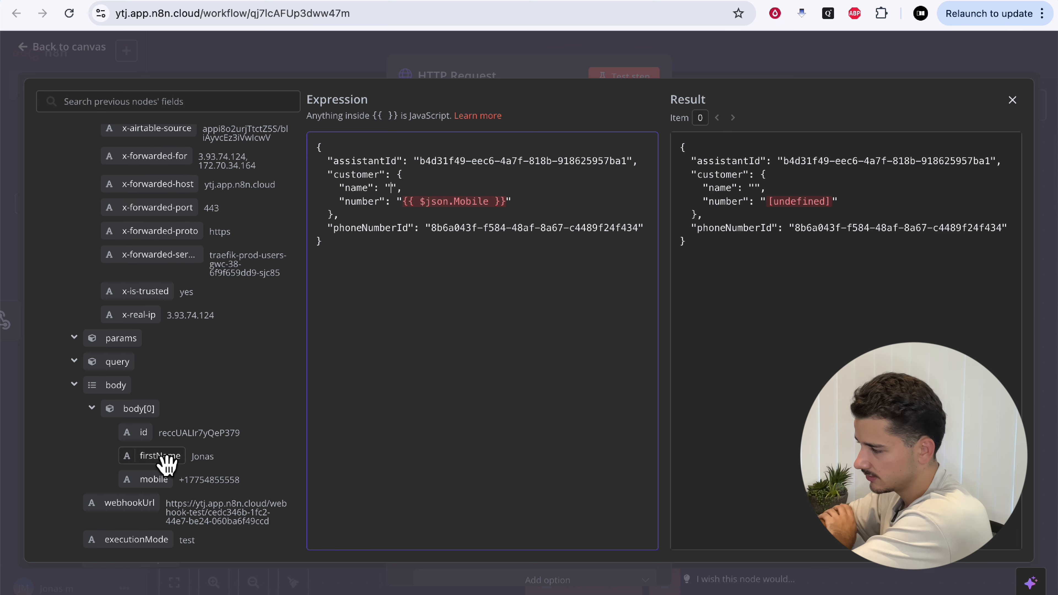
{"action": "left_click_drag", "start_coordinate": [166, 463], "coordinate": [402, 191]}
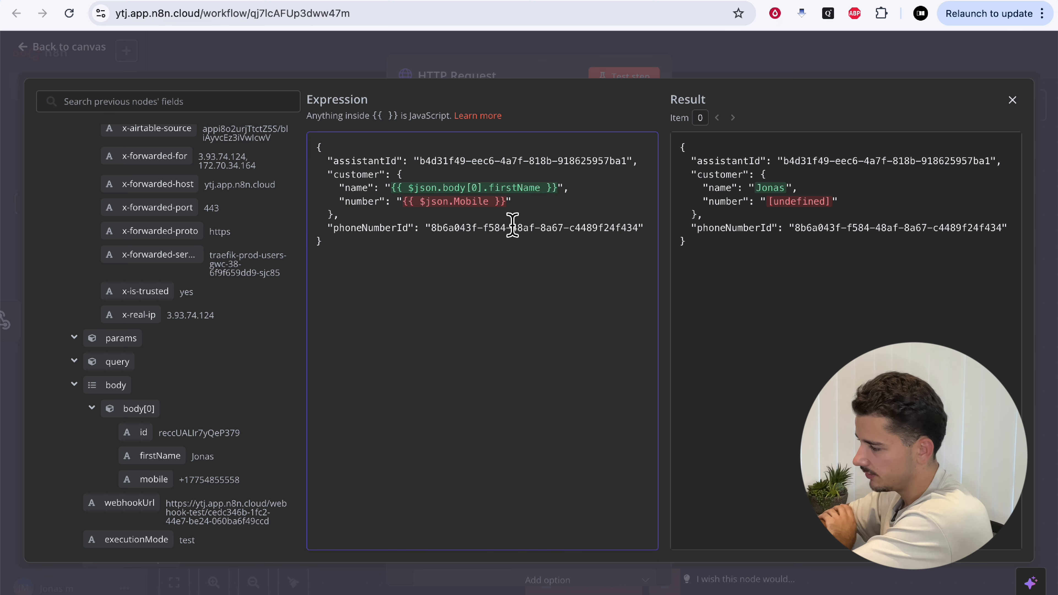
{"action": "left_click_drag", "start_coordinate": [505, 201], "coordinate": [402, 201]}
{"action": "key", "text": "BackSpace"}
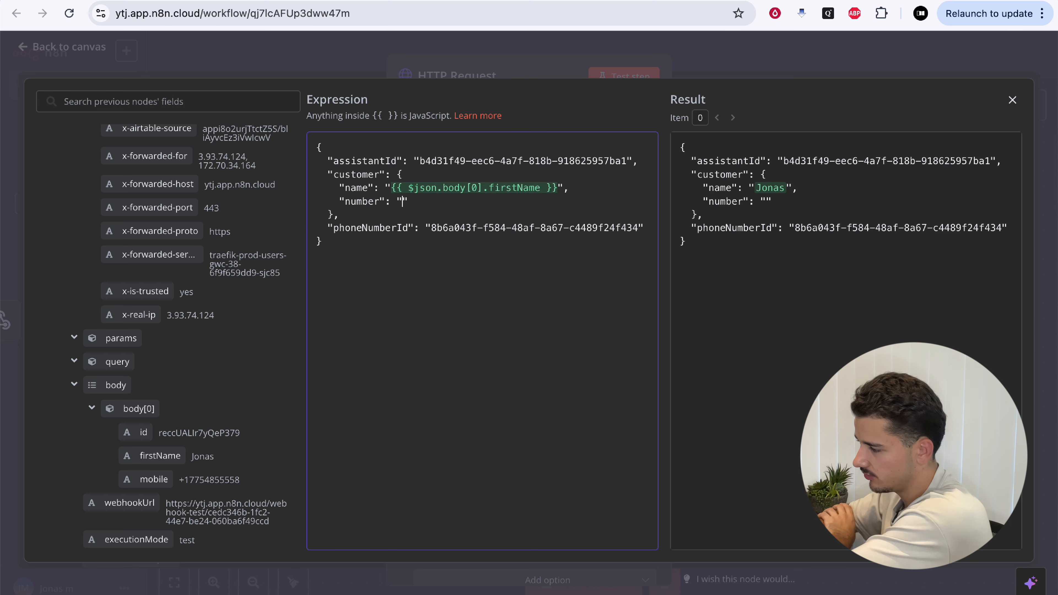
{"action": "left_click_drag", "start_coordinate": [153, 479], "coordinate": [408, 206]}
Check the assistantId and phoneNumberId values, close the editor and reposition the HTTP Request node
{"action": "left_click_drag", "start_coordinate": [415, 161], "coordinate": [598, 161]}
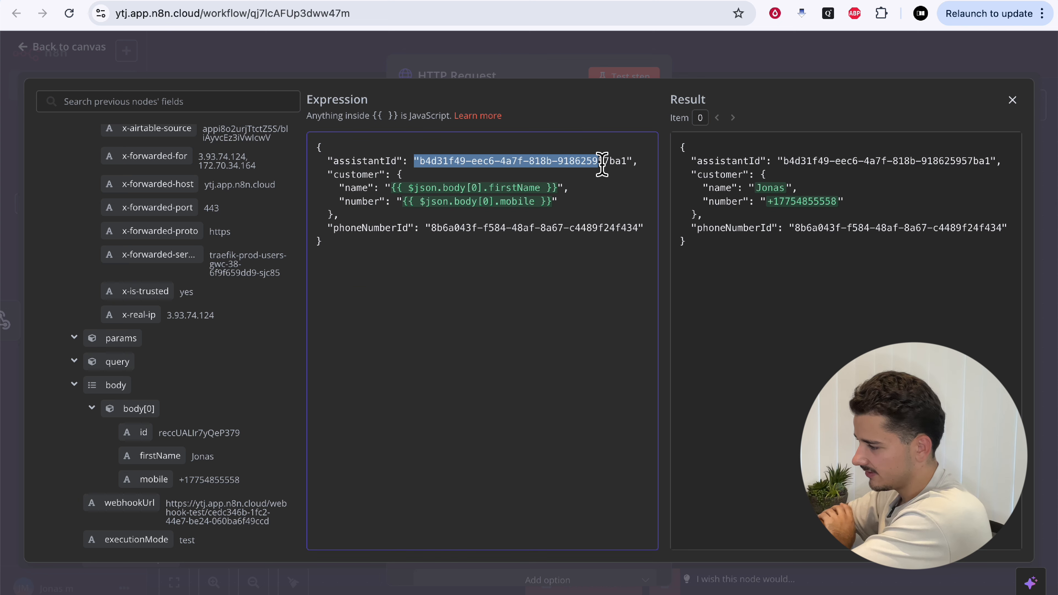
{"action": "left_click_drag", "start_coordinate": [430, 228], "coordinate": [645, 243]}
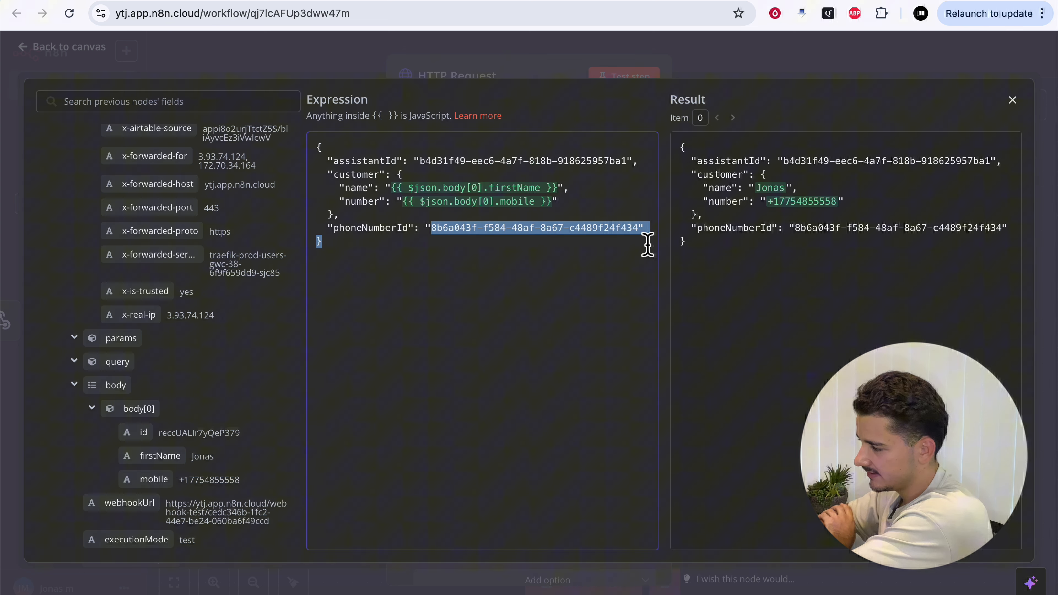
{"action": "left_click", "coordinate": [585, 262]}
{"action": "left_click", "coordinate": [772, 67]}
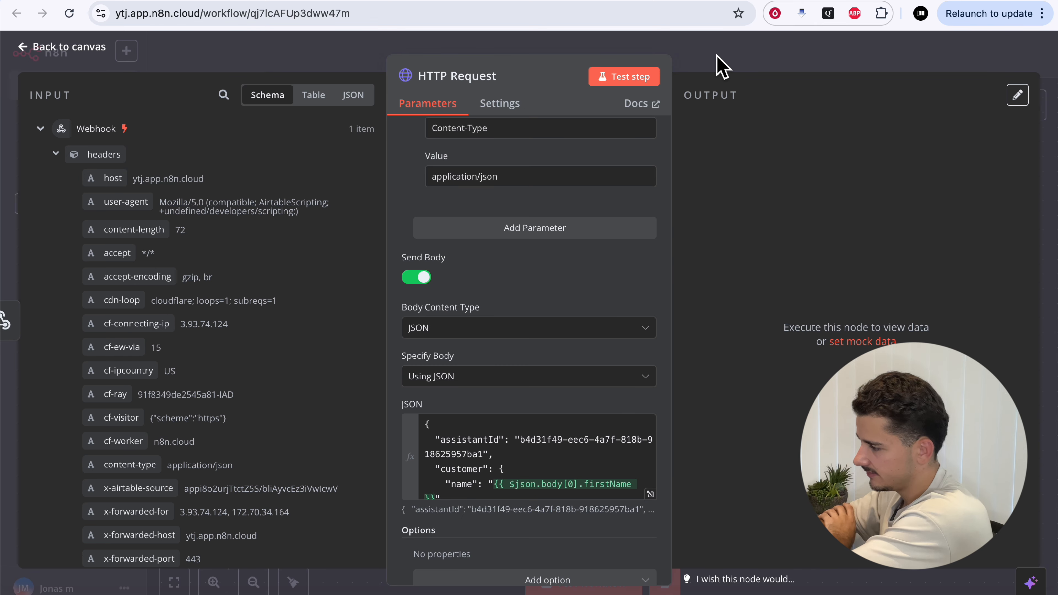
{"action": "left_click", "coordinate": [722, 64]}
{"action": "left_click_drag", "start_coordinate": [626, 331], "coordinate": [588, 333]}
{"action": "left_click", "coordinate": [666, 327]}
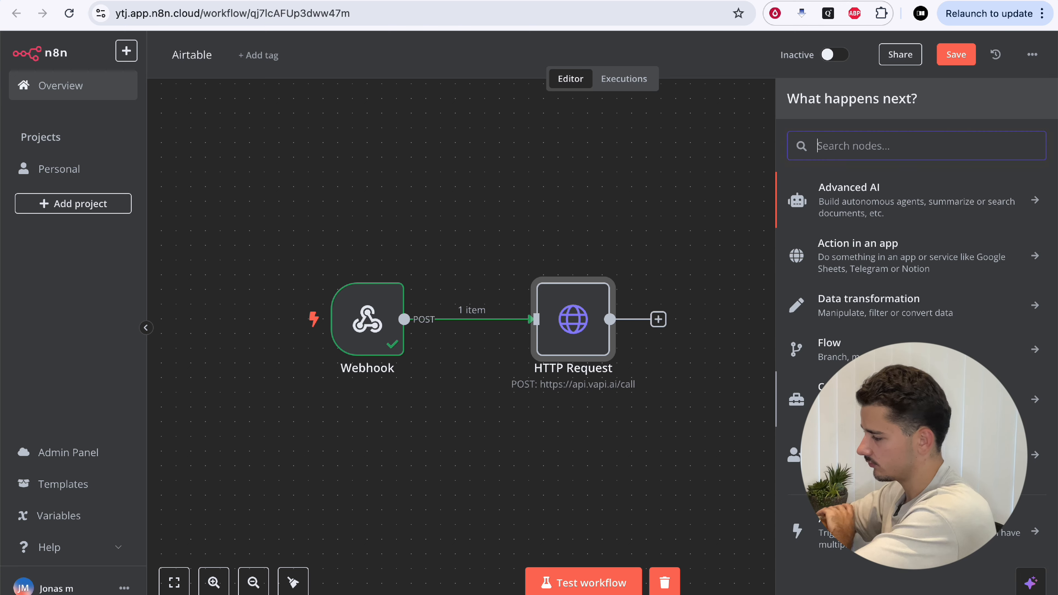
Add a Respond to Webhook node after the HTTP Request, found by searching 'webh'
{"action": "type", "text": "webh"}
{"action": "left_click", "coordinate": [1012, 242]}
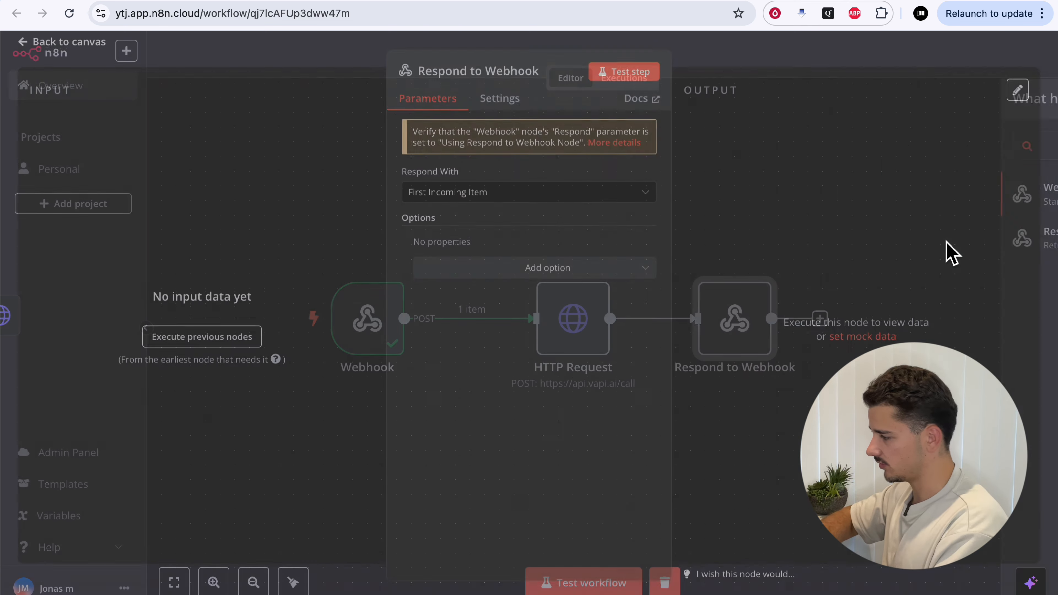
{"action": "left_click", "coordinate": [710, 67]}
{"action": "left_click_drag", "start_coordinate": [751, 348], "coordinate": [790, 349]}
Set the Webhook's Respond option to 'Using Respond to Webhook Node'
{"action": "mouse_move", "coordinate": [373, 343]}
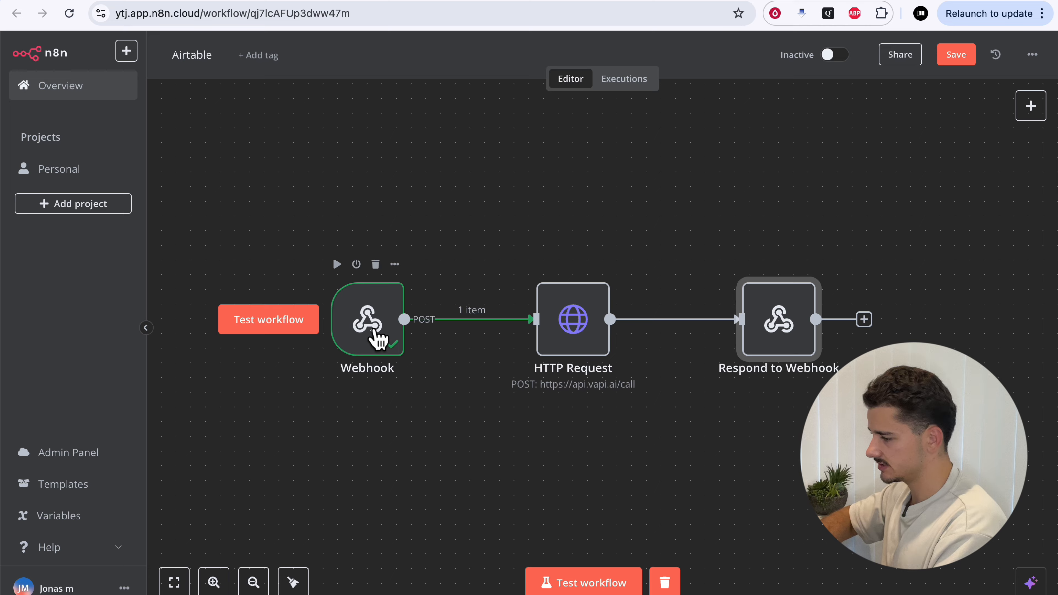
{"action": "double_click", "coordinate": [374, 331]}
{"action": "left_click", "coordinate": [407, 400]}
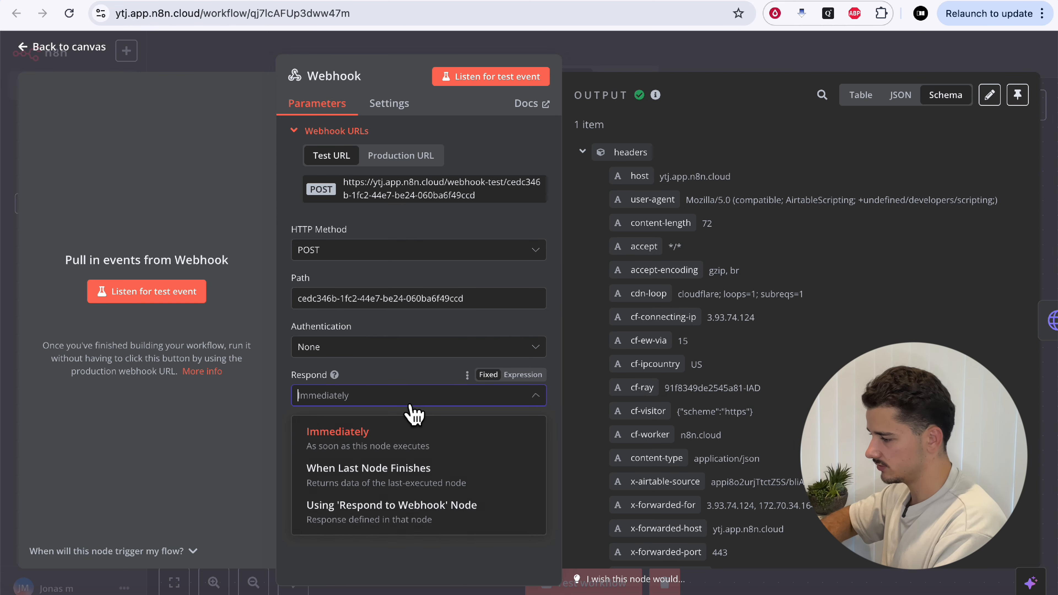
{"action": "left_click", "coordinate": [391, 516]}
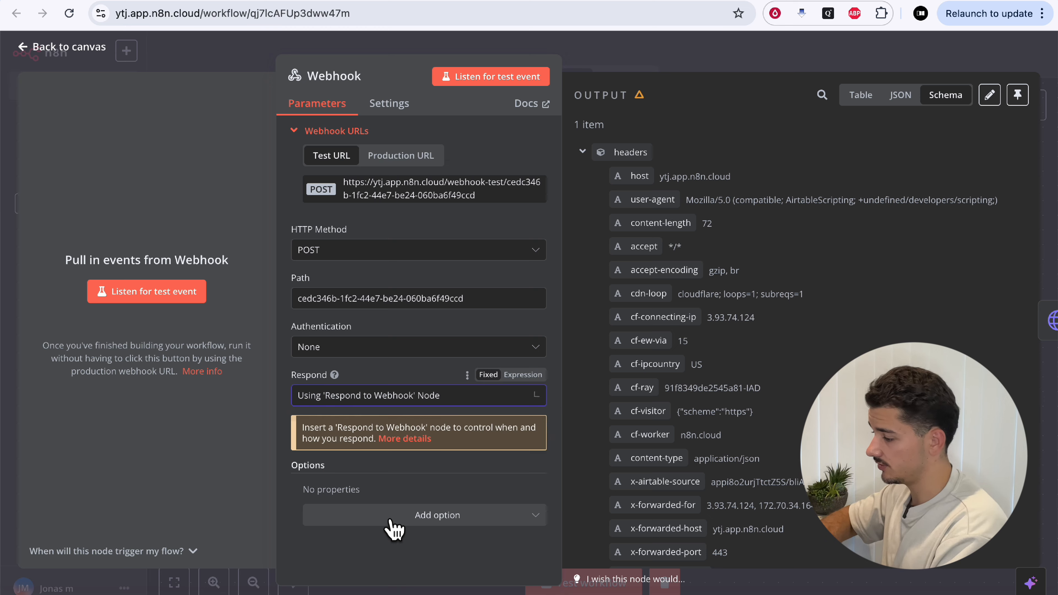
{"action": "left_click", "coordinate": [611, 59]}
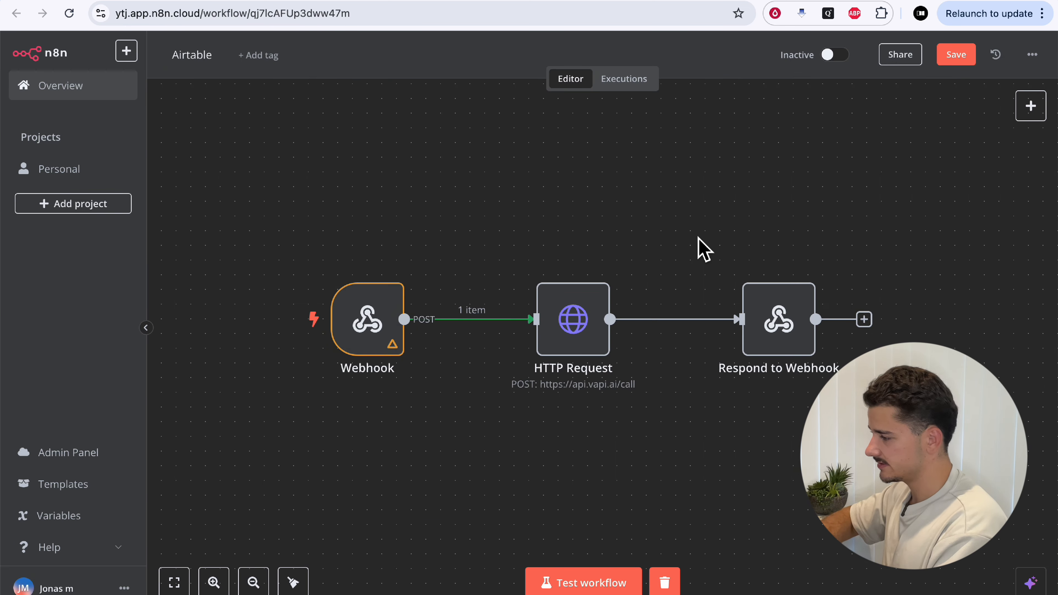
{"action": "scroll", "coordinate": [667, 245], "scroll_direction": "left", "scroll_amount": 3}
{"action": "left_click", "coordinate": [640, 318]}
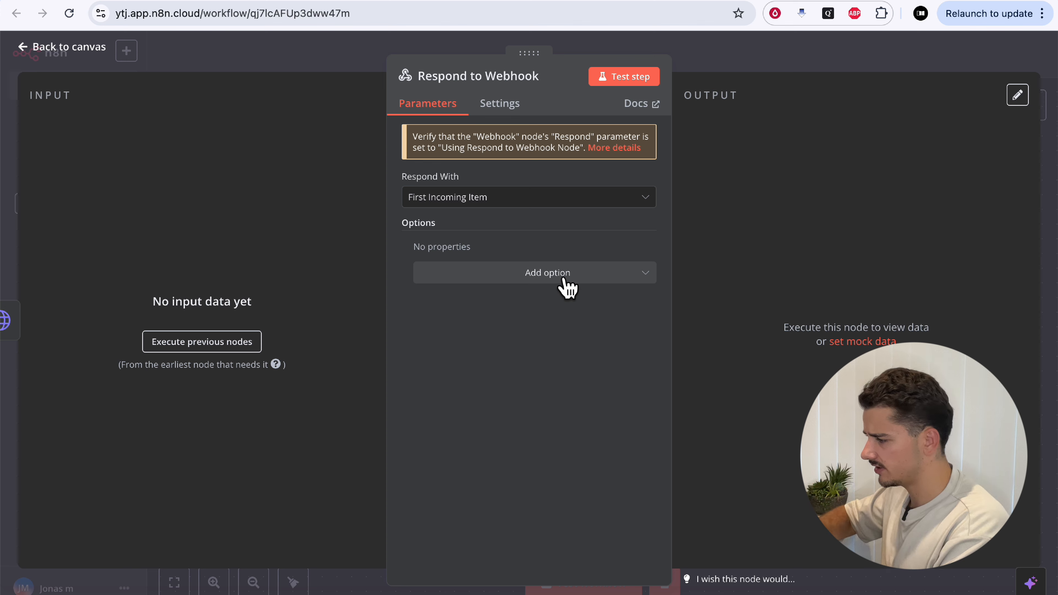
Make Respond to Webhook return JSON with body {"result": "Call Success"}
{"action": "left_click", "coordinate": [502, 204]}
{"action": "scroll", "coordinate": [503, 338], "scroll_direction": "down", "scroll_amount": 1}
{"action": "scroll", "coordinate": [503, 338], "scroll_direction": "up", "scroll_amount": 1}
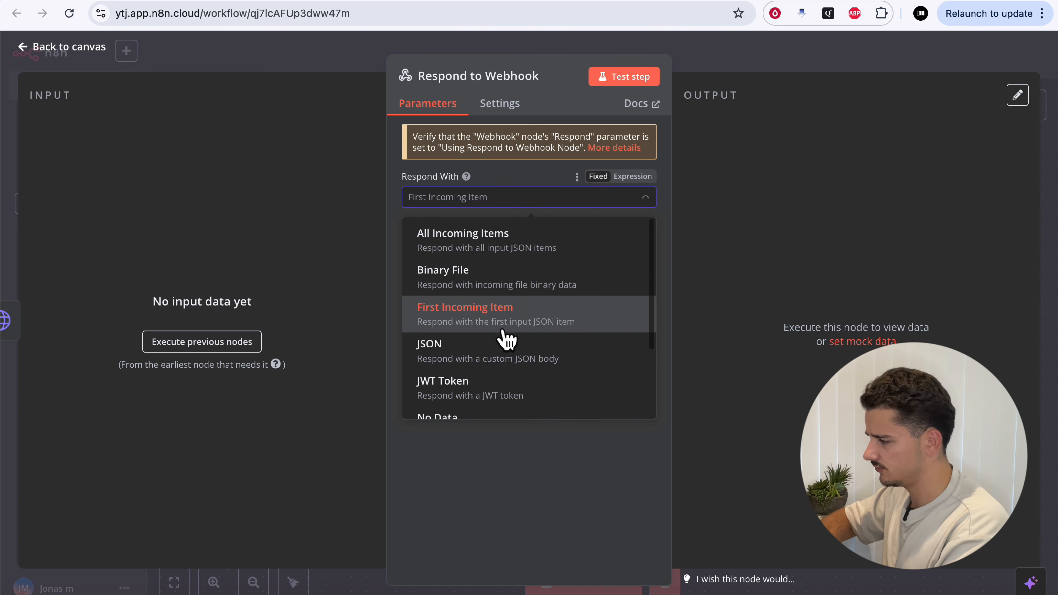
{"action": "scroll", "coordinate": [549, 342], "scroll_direction": "down", "scroll_amount": 1}
{"action": "scroll", "coordinate": [549, 342], "scroll_direction": "down", "scroll_amount": 2}
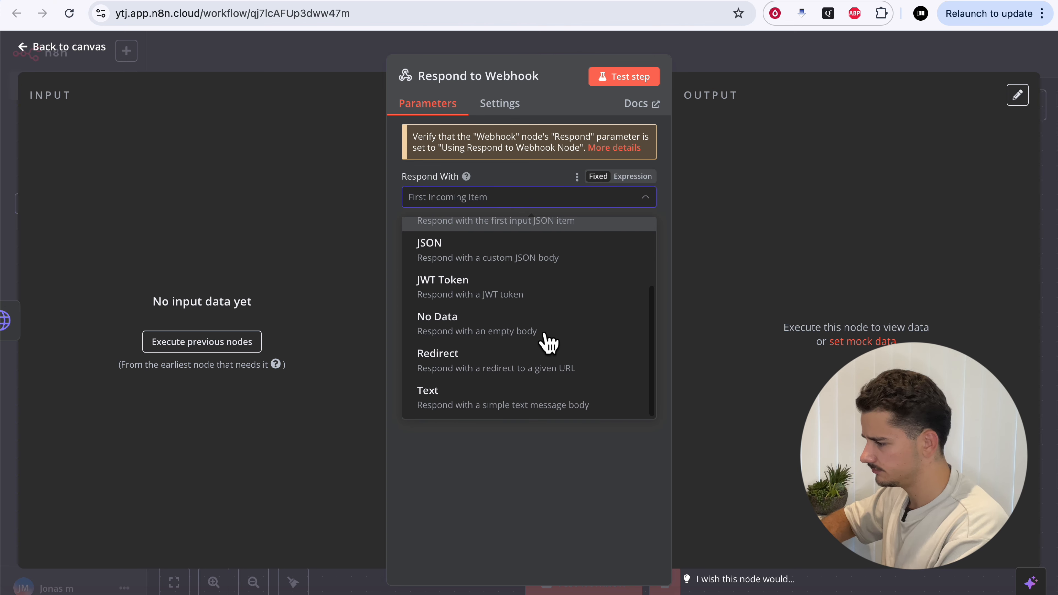
{"action": "scroll", "coordinate": [549, 343], "scroll_direction": "up", "scroll_amount": 1}
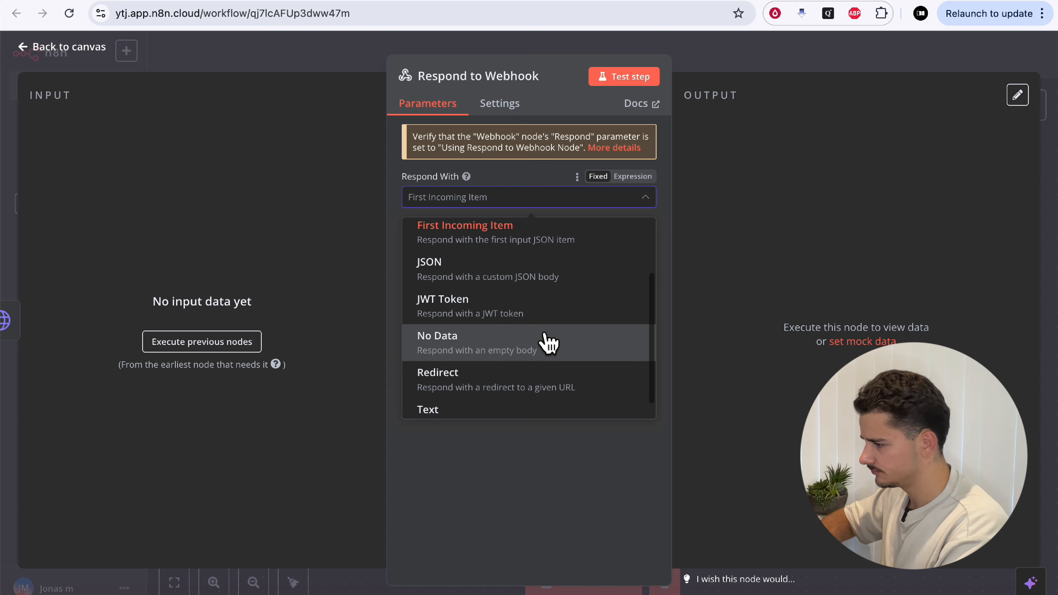
{"action": "left_click", "coordinate": [517, 278]}
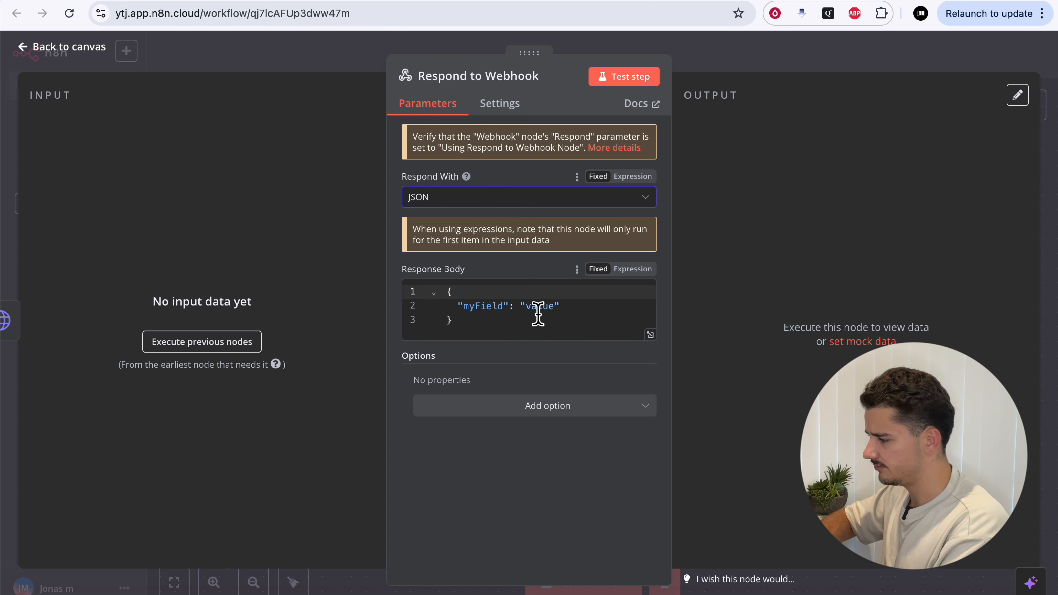
{"action": "left_click", "coordinate": [494, 310]}
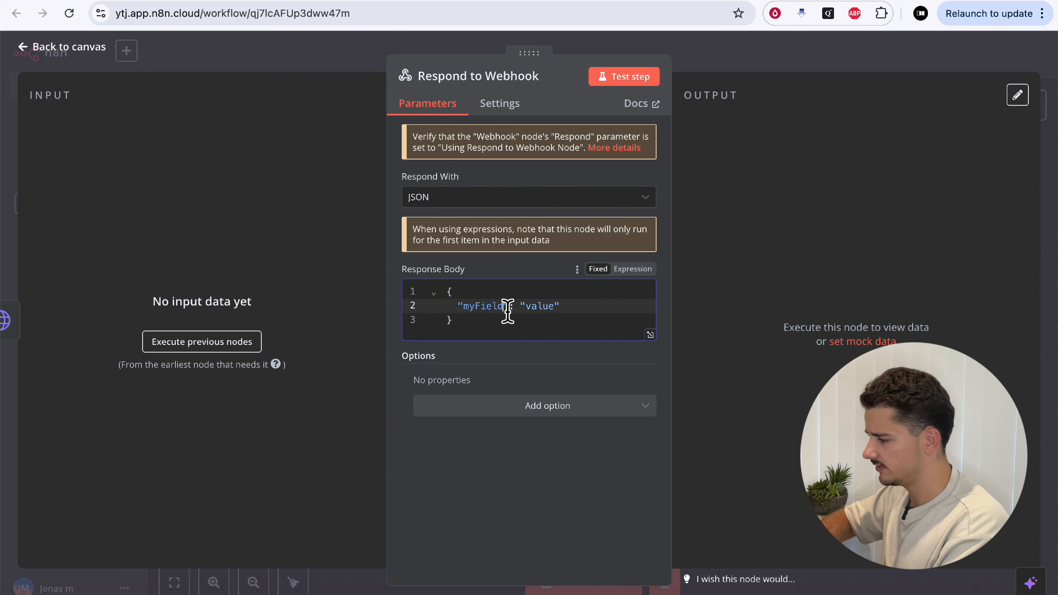
{"action": "double_click", "coordinate": [499, 306]}
{"action": "key", "text": "BackSpace"}
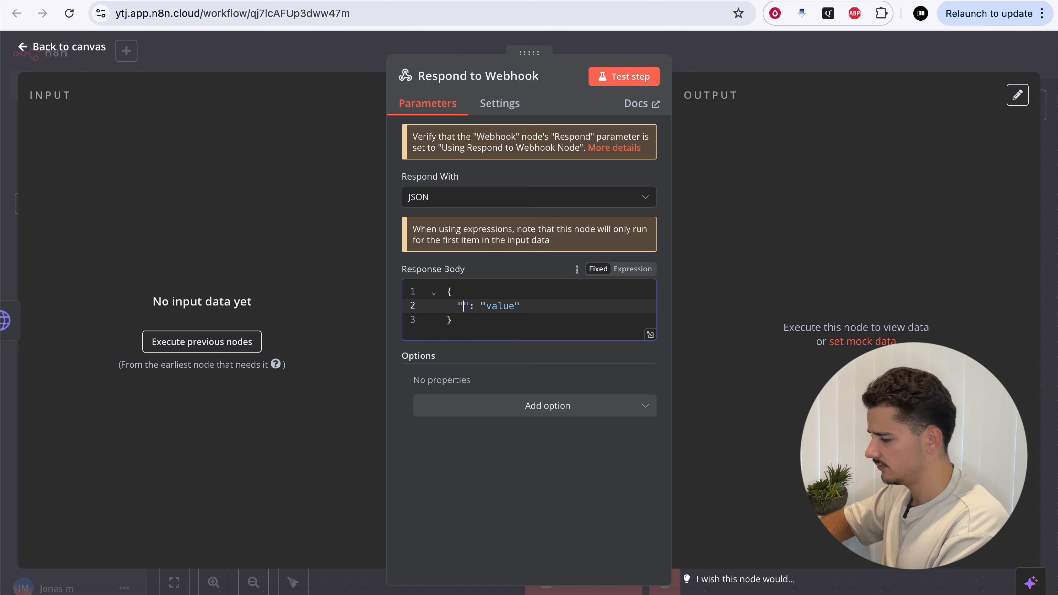
{"action": "type", "text": "result"}
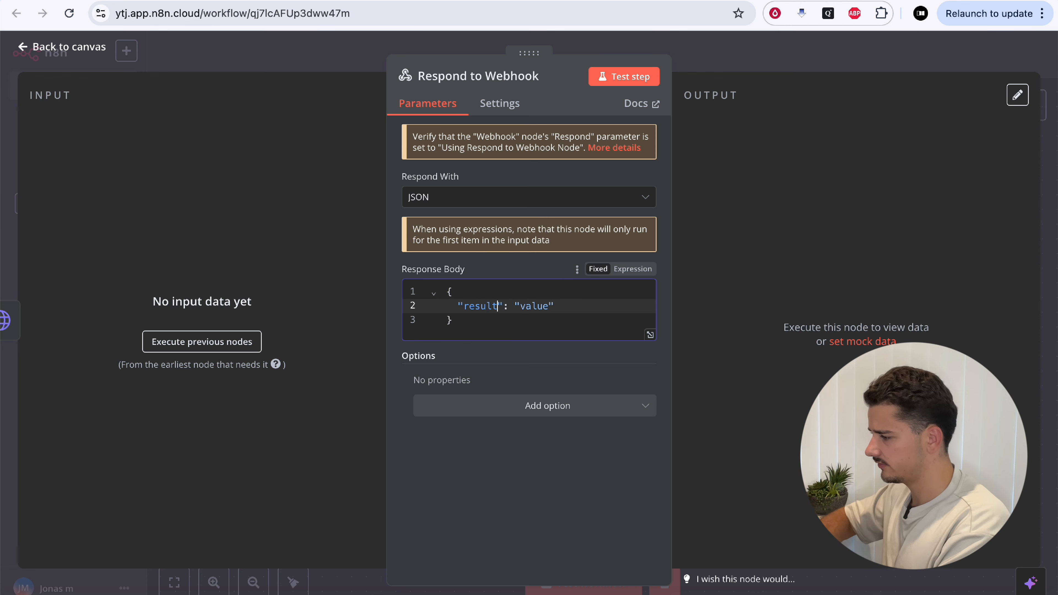
{"action": "double_click", "coordinate": [536, 308]}
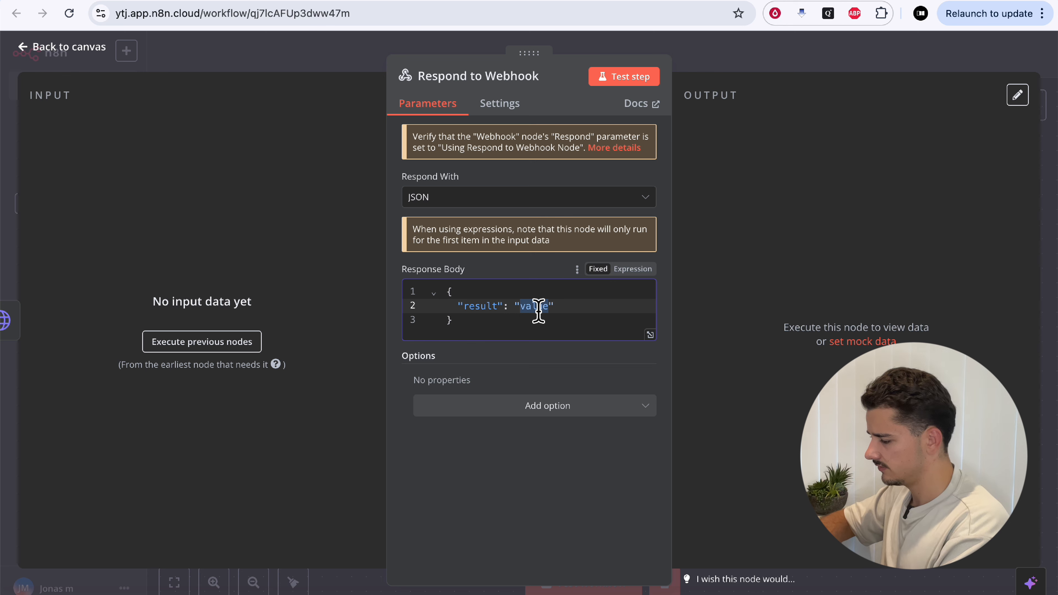
{"action": "type", "text": "Call Succ"}
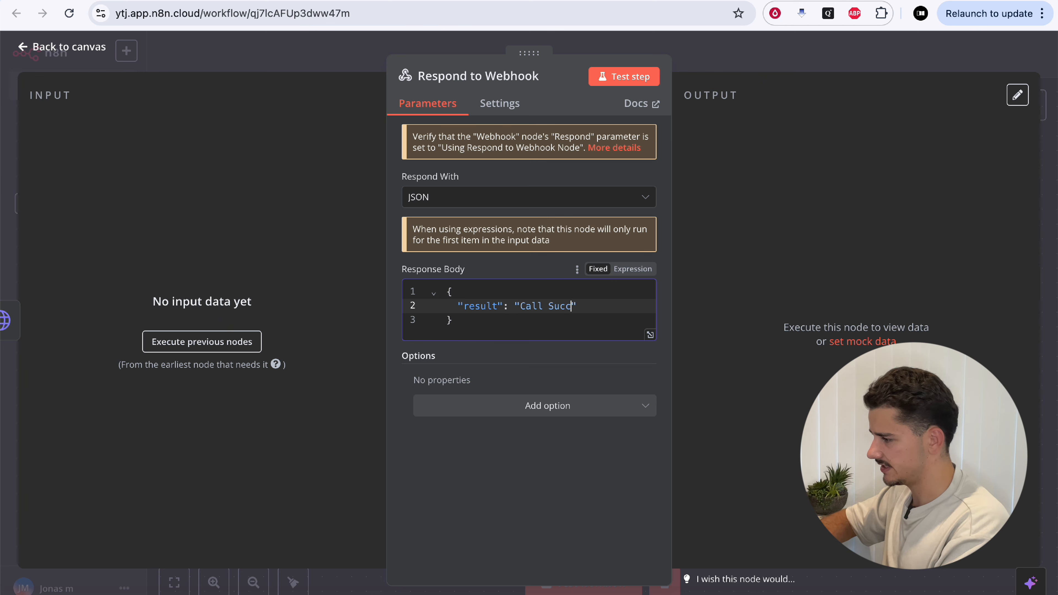
{"action": "type", "text": "ess"}
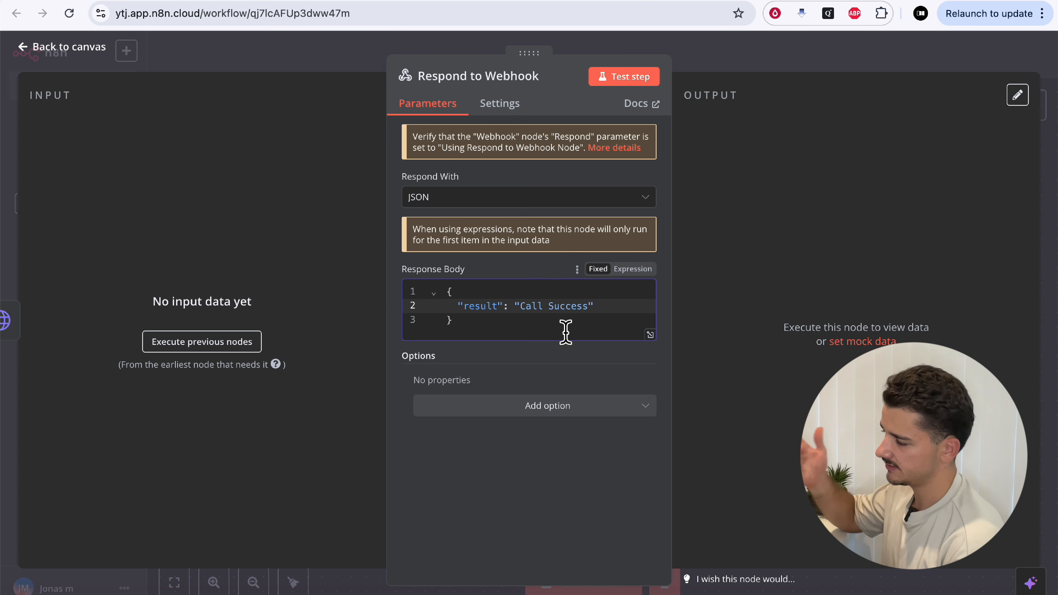
Save the workflow and return to the Airtable script
{"action": "left_click", "coordinate": [739, 54]}
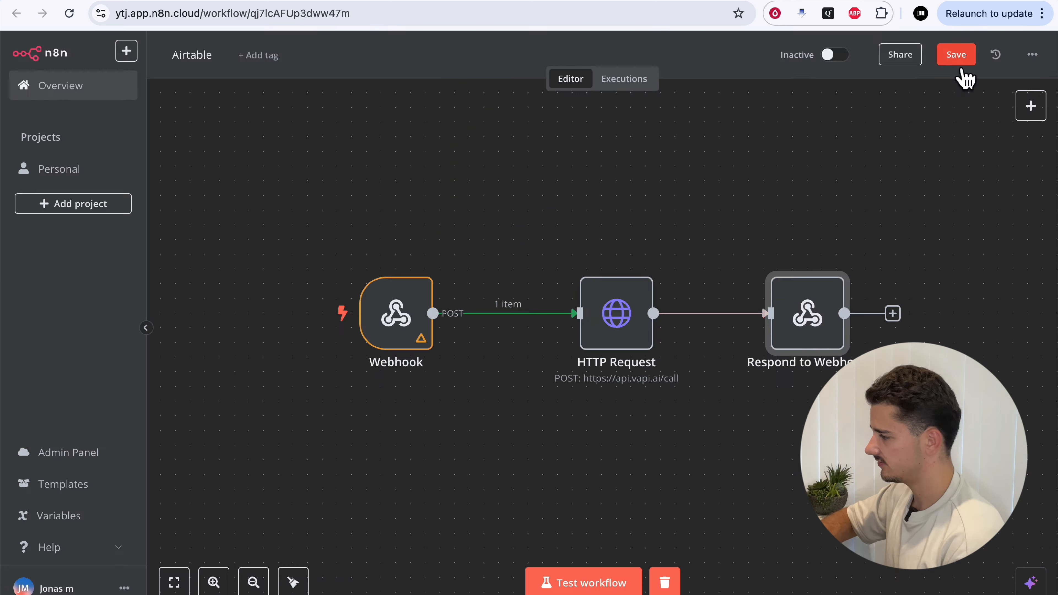
{"action": "left_click", "coordinate": [957, 56]}
{"action": "left_click", "coordinate": [648, 0]}
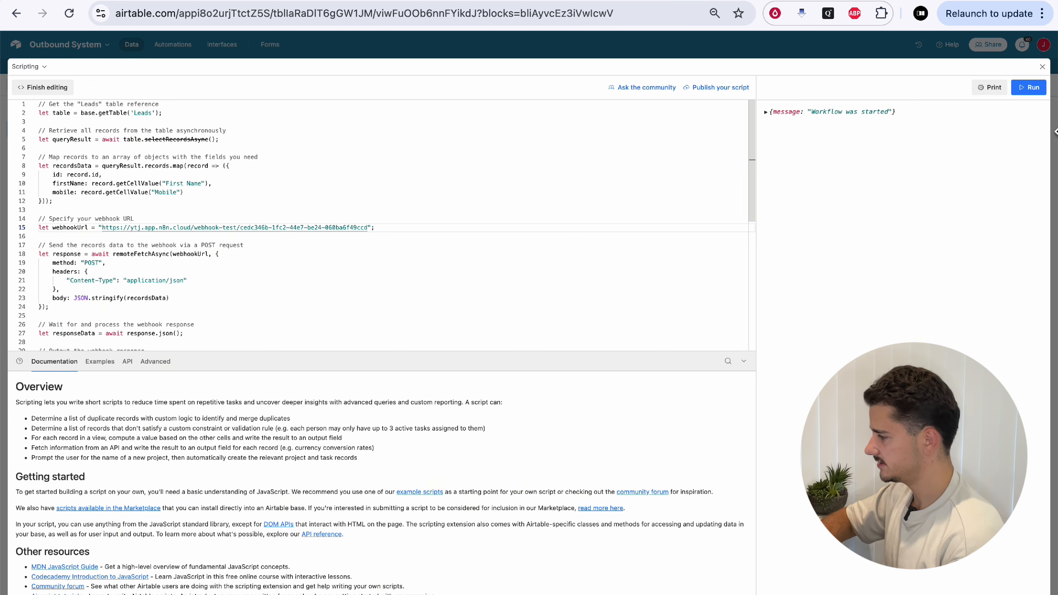
Change the Final Call button action to run the Scripting extension on Dashboard 1, and save the field
{"action": "left_click", "coordinate": [1042, 66]}
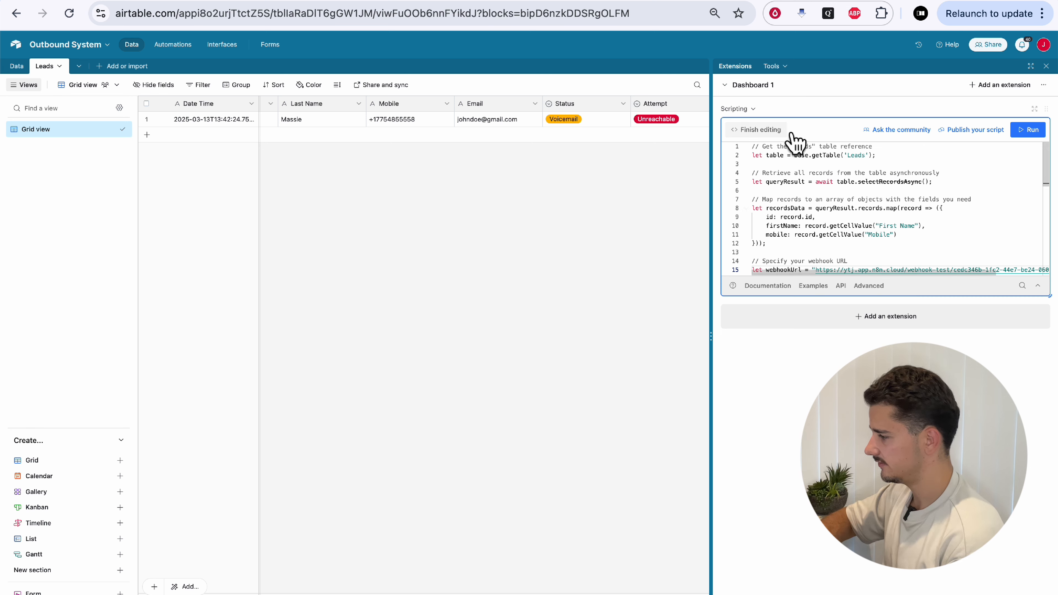
{"action": "left_click", "coordinate": [1046, 66]}
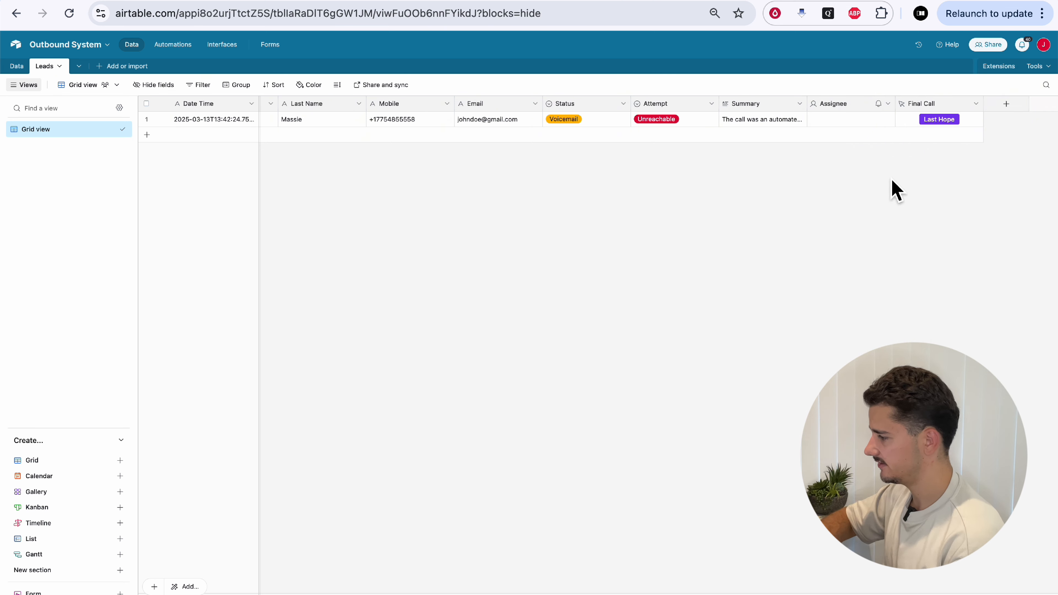
{"action": "double_click", "coordinate": [928, 104]}
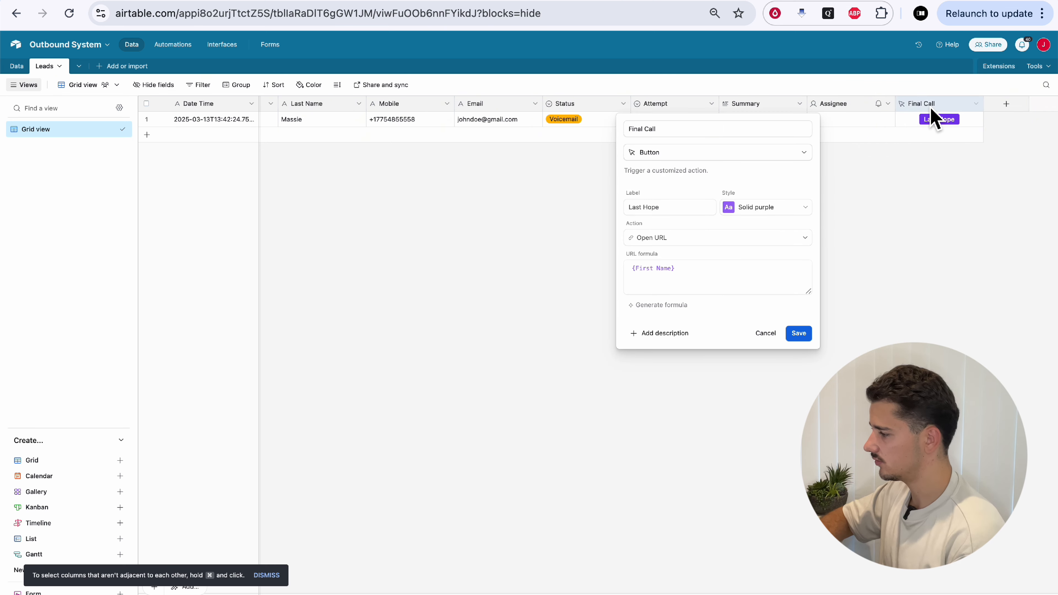
{"action": "left_click", "coordinate": [702, 211]}
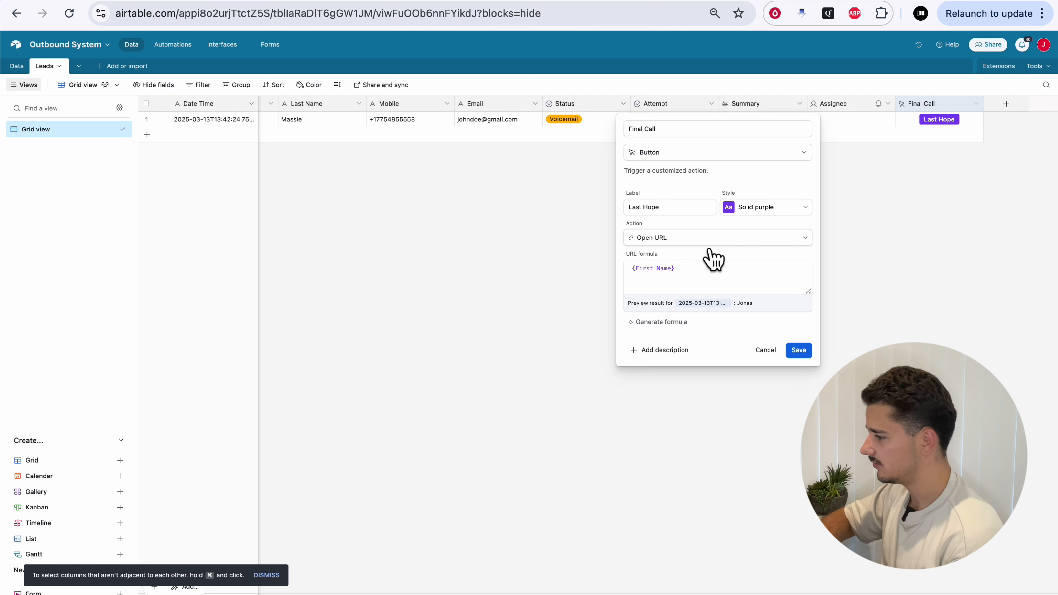
{"action": "left_click", "coordinate": [689, 244]}
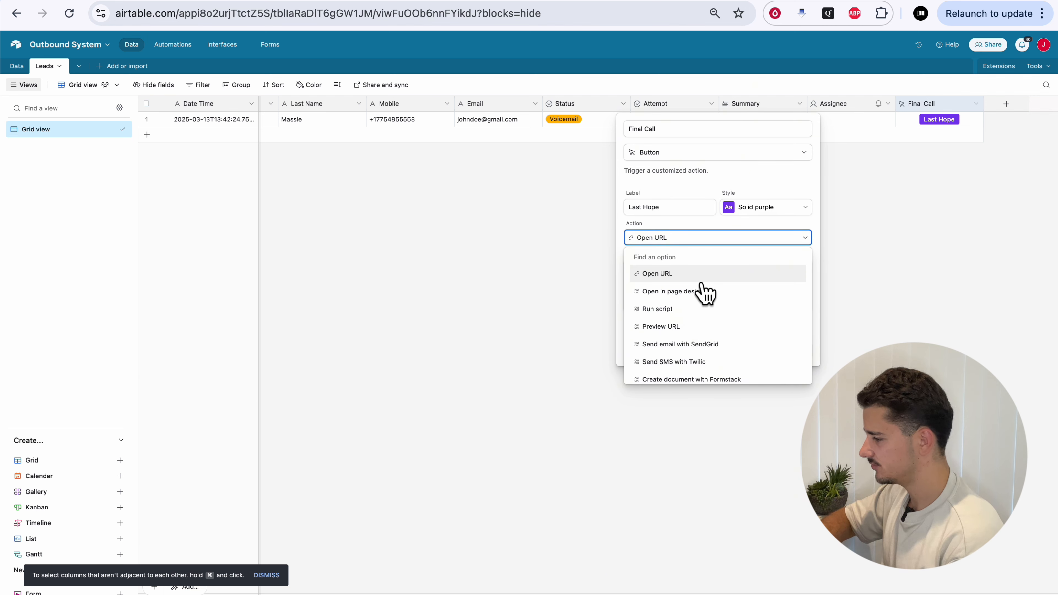
{"action": "left_click", "coordinate": [705, 317]}
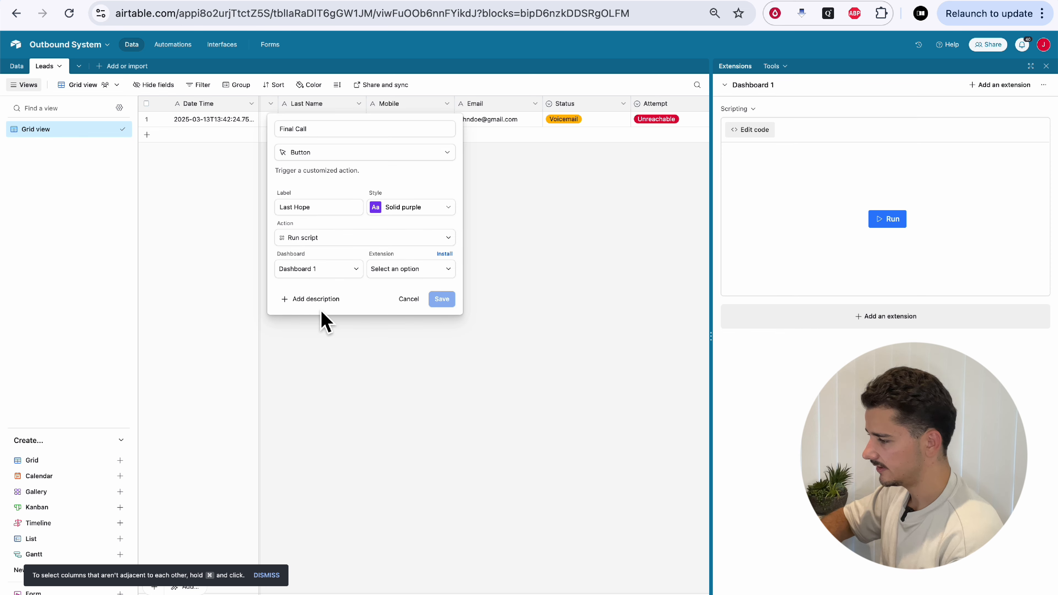
{"action": "left_click", "coordinate": [421, 273]}
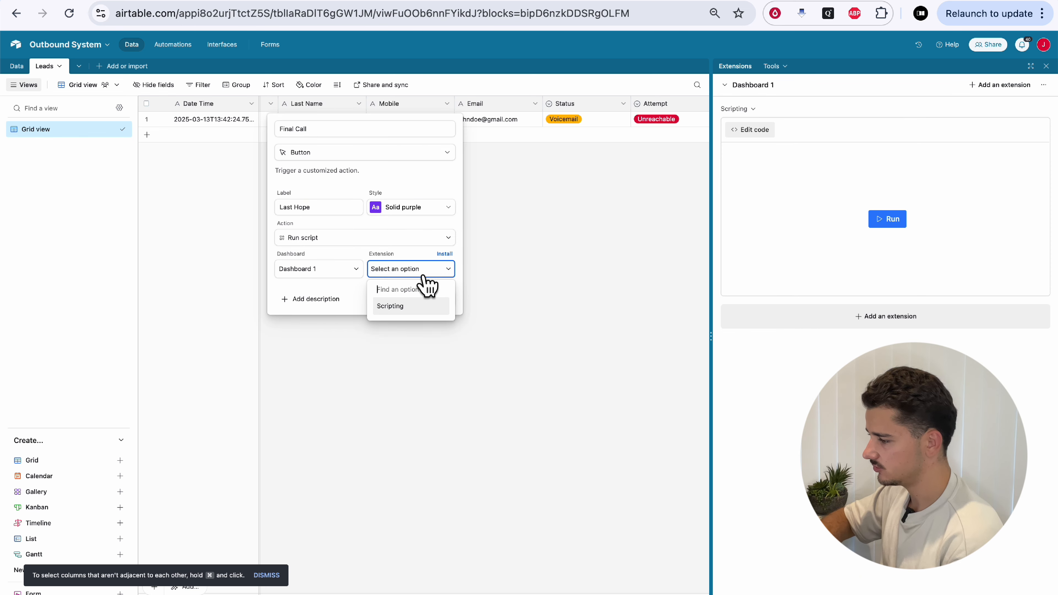
{"action": "left_click", "coordinate": [416, 309]}
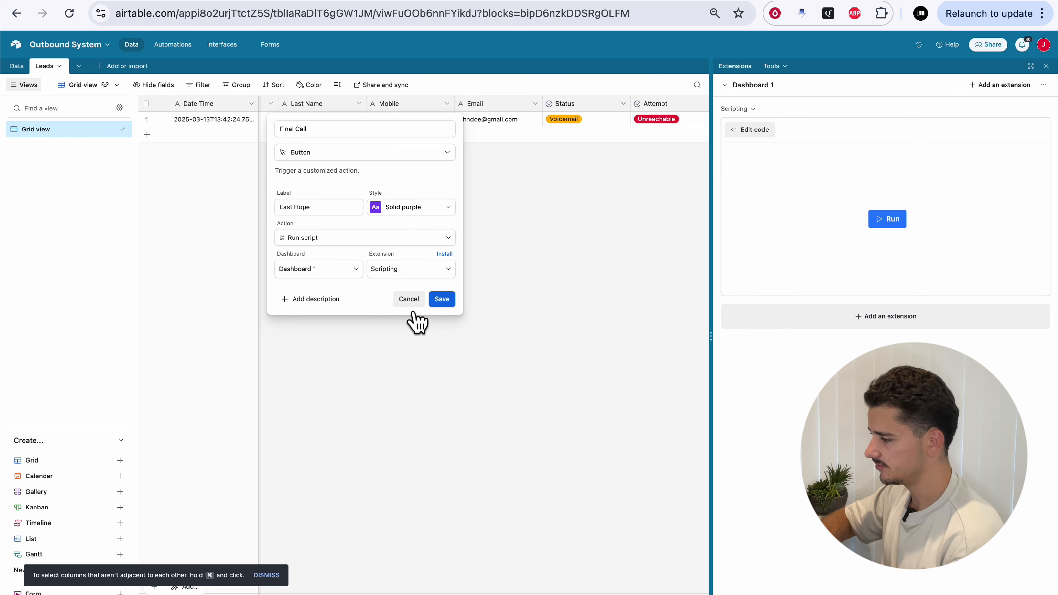
{"action": "left_click", "coordinate": [453, 307]}
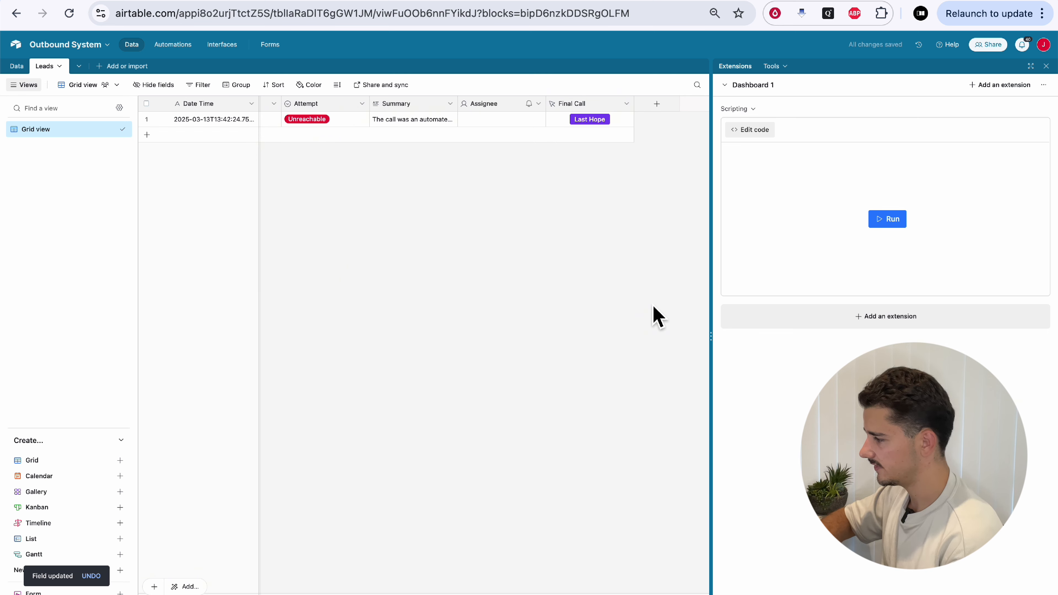
{"action": "left_click", "coordinate": [1046, 66]}
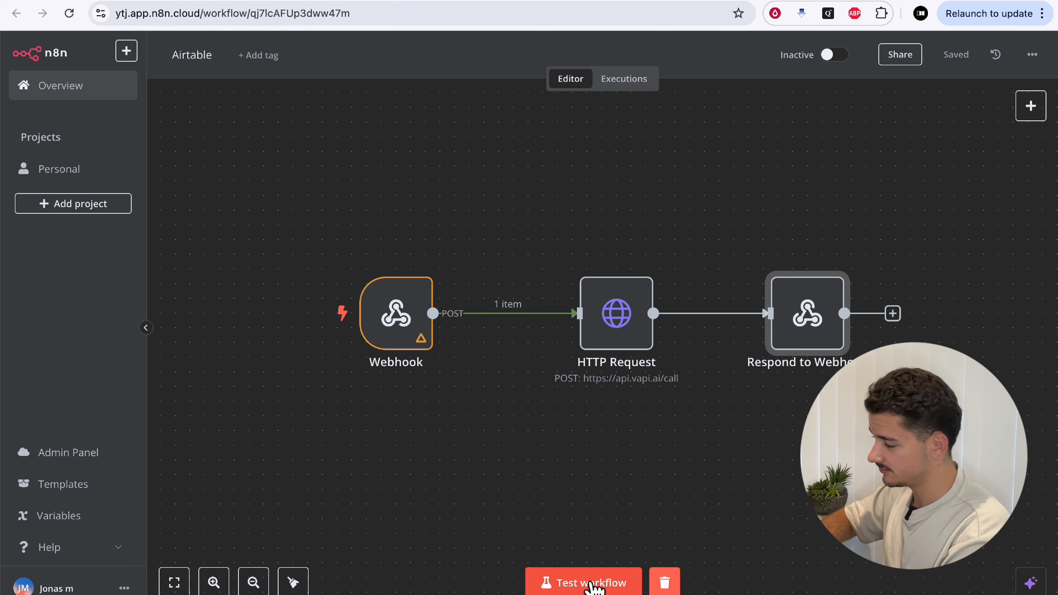
With the webhook listening, trigger the lead's Last Hope call and check OpenPhone for the incoming call
{"action": "left_click", "coordinate": [593, 583]}
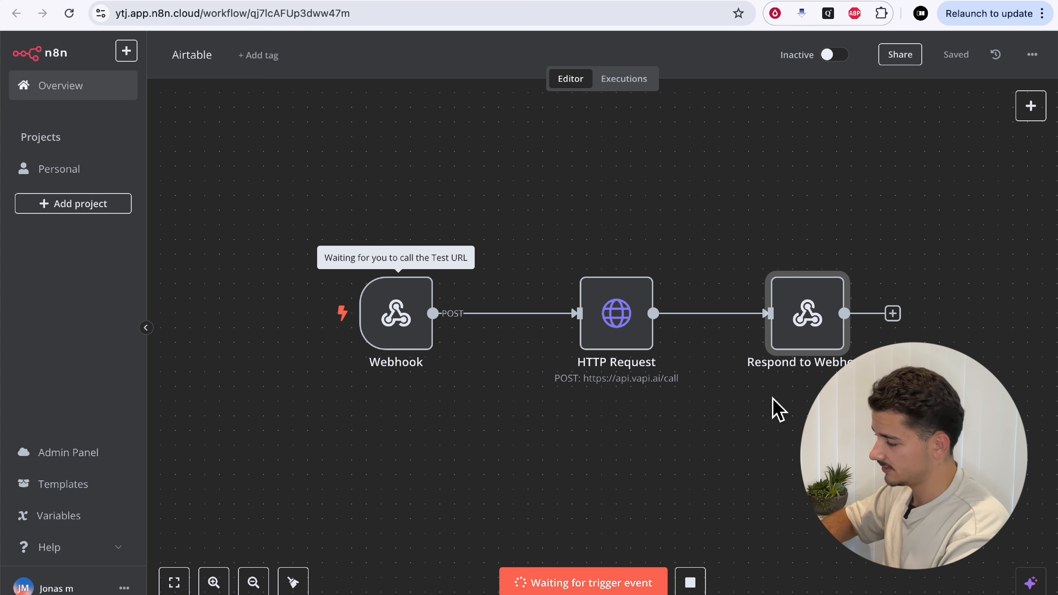
{"action": "left_click", "coordinate": [656, 0]}
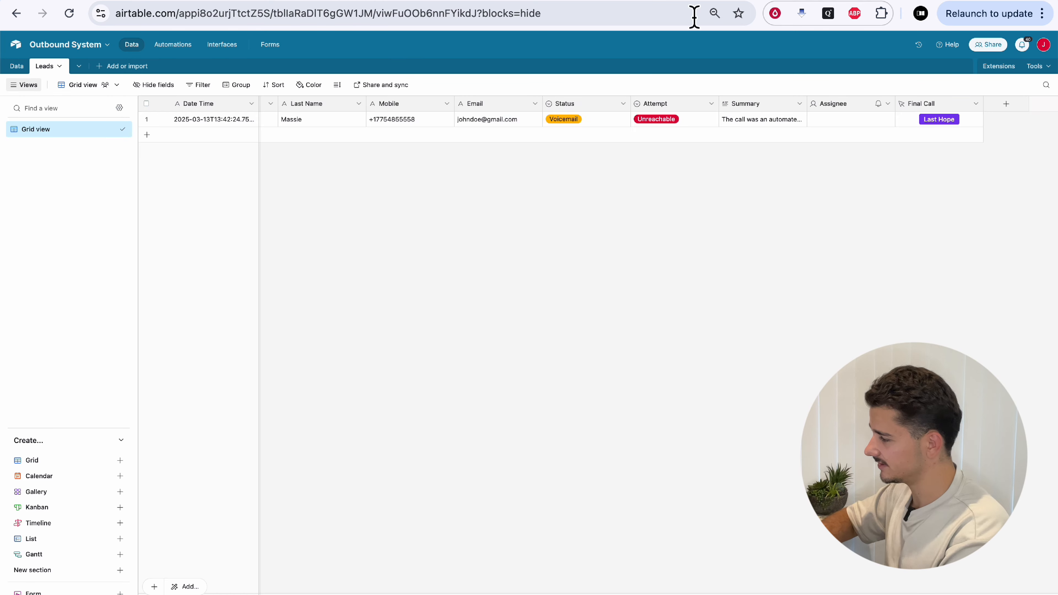
{"action": "left_click", "coordinate": [938, 120]}
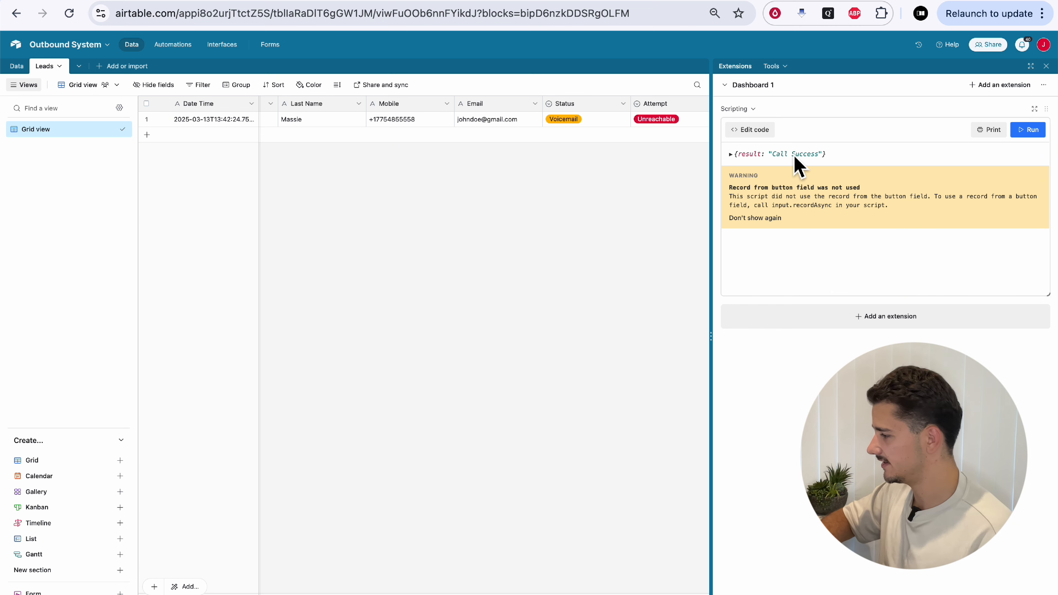
{"action": "left_click", "coordinate": [828, 1]}
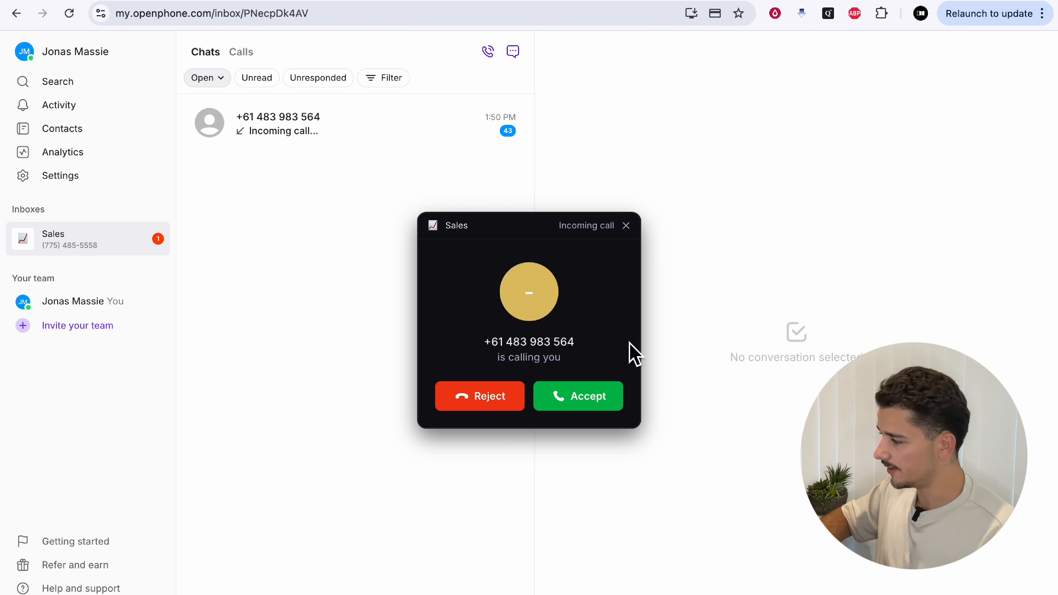
Reject the incoming test call, glance at the n8n call-report workflow, and return to Airtable's Leads grid
{"action": "left_click", "coordinate": [498, 401]}
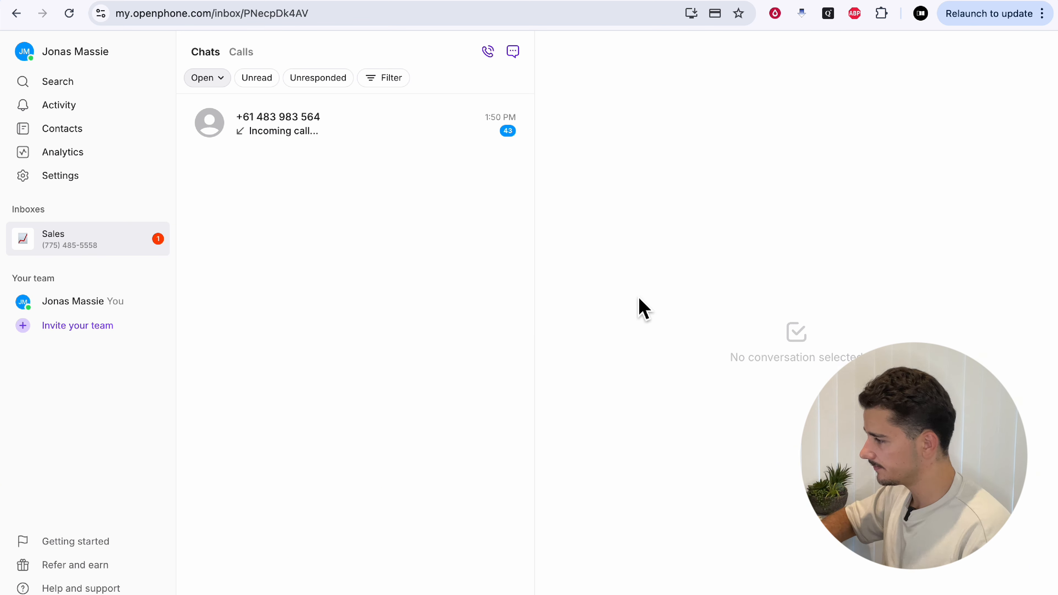
{"action": "left_click", "coordinate": [387, 1]}
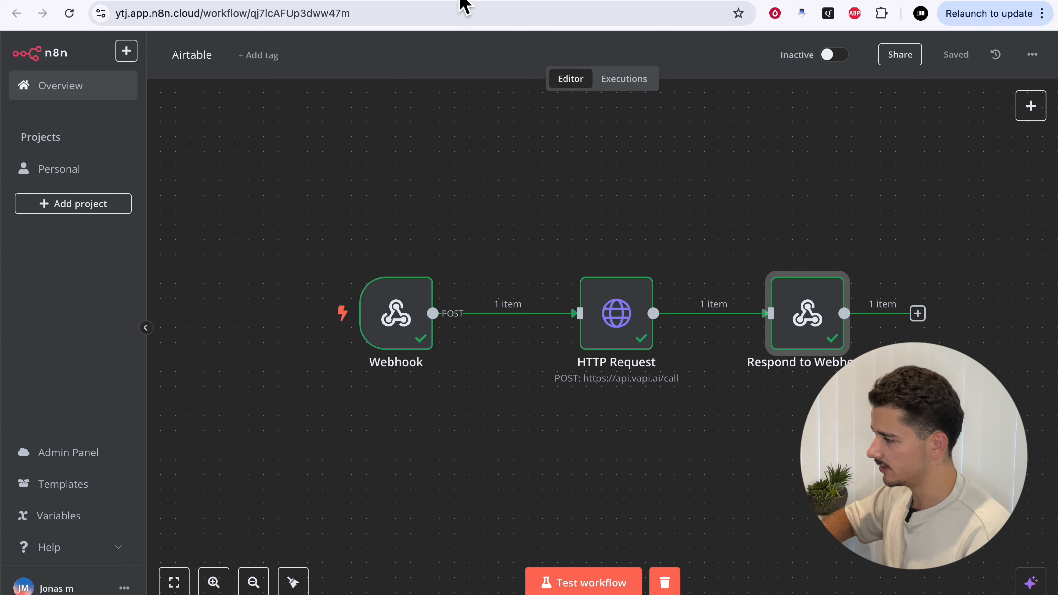
{"action": "left_click", "coordinate": [468, 3]}
{"action": "left_click", "coordinate": [562, 2]}
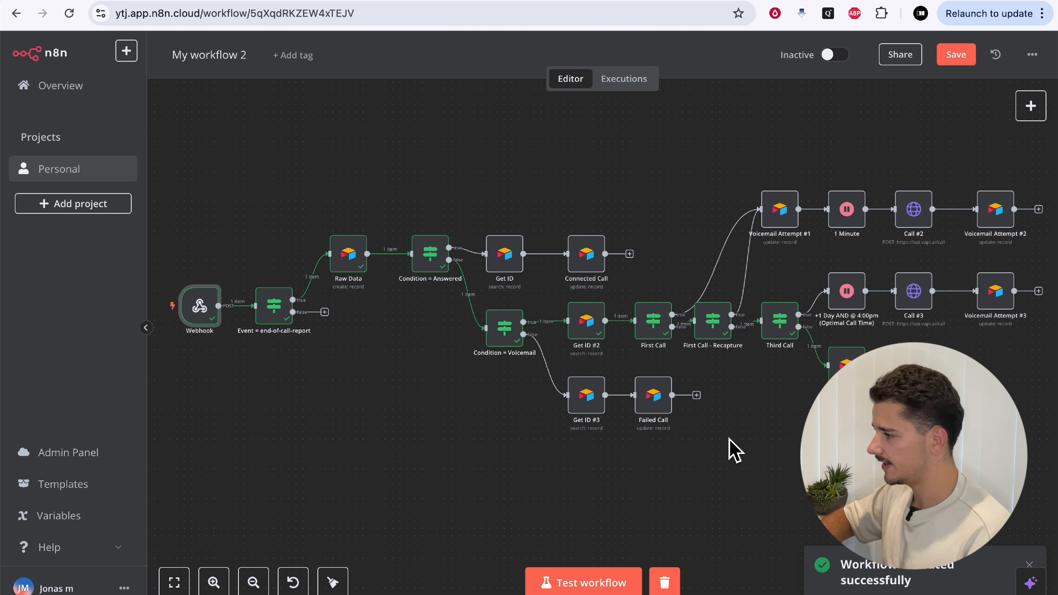
{"action": "left_click", "coordinate": [659, 1]}
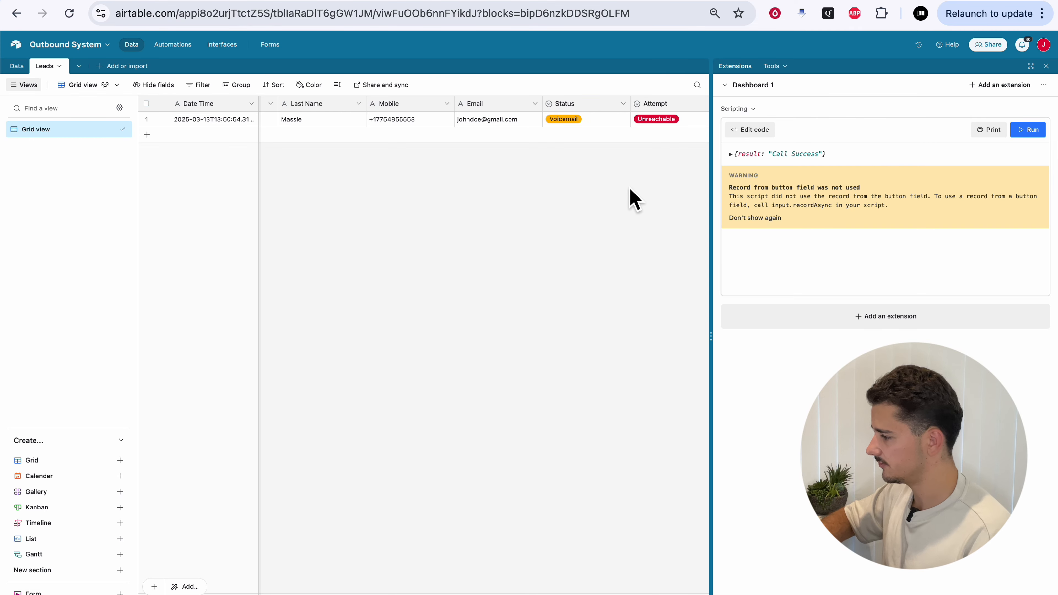
{"action": "left_click", "coordinate": [1045, 65]}
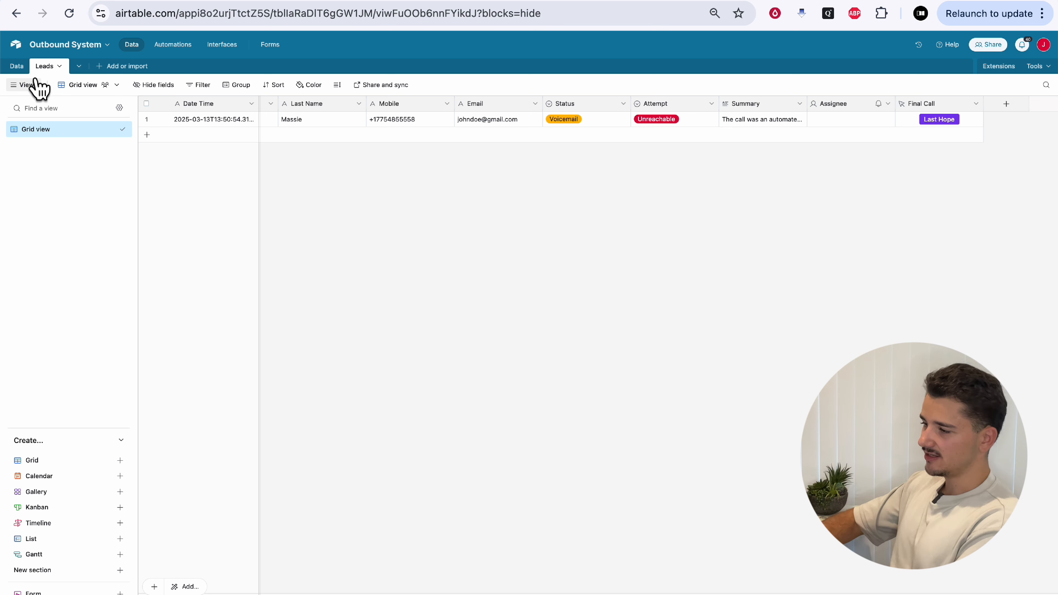
Show the Data table's log of four outbound call records
{"action": "left_click", "coordinate": [17, 66]}
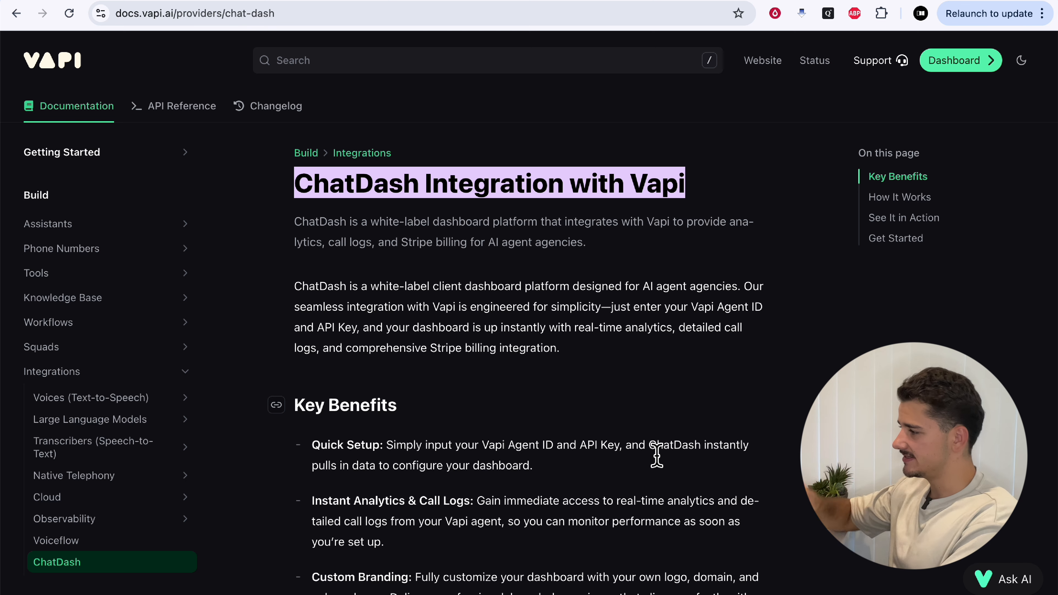
Switch to the ChatDash tab with the agency onboarding welcome page
{"action": "left_click", "coordinate": [912, 0]}
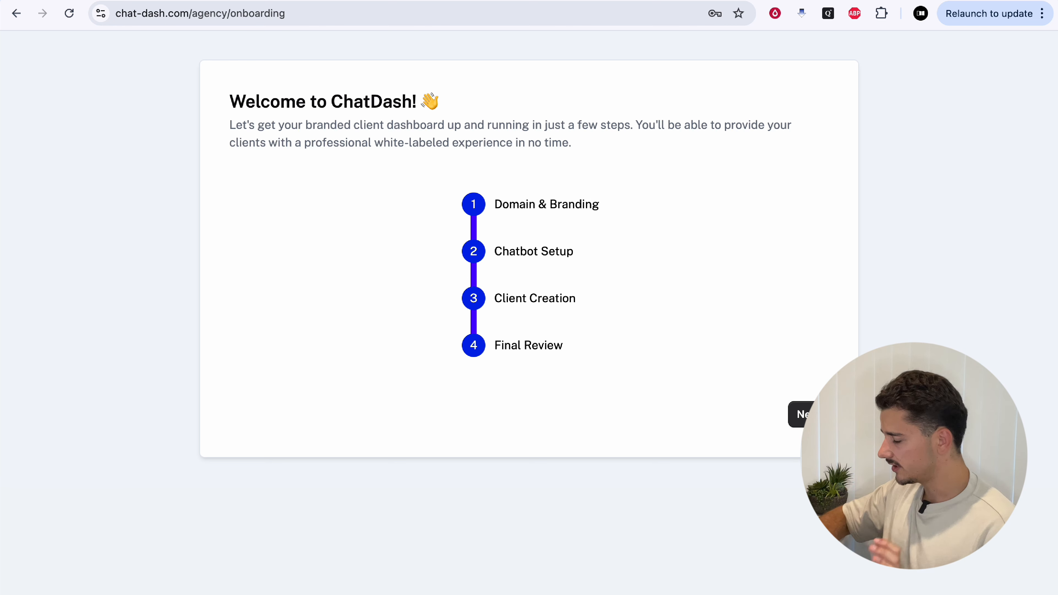
Start the branding step and replace the default agency name with the user's name
{"action": "left_click", "coordinate": [800, 415]}
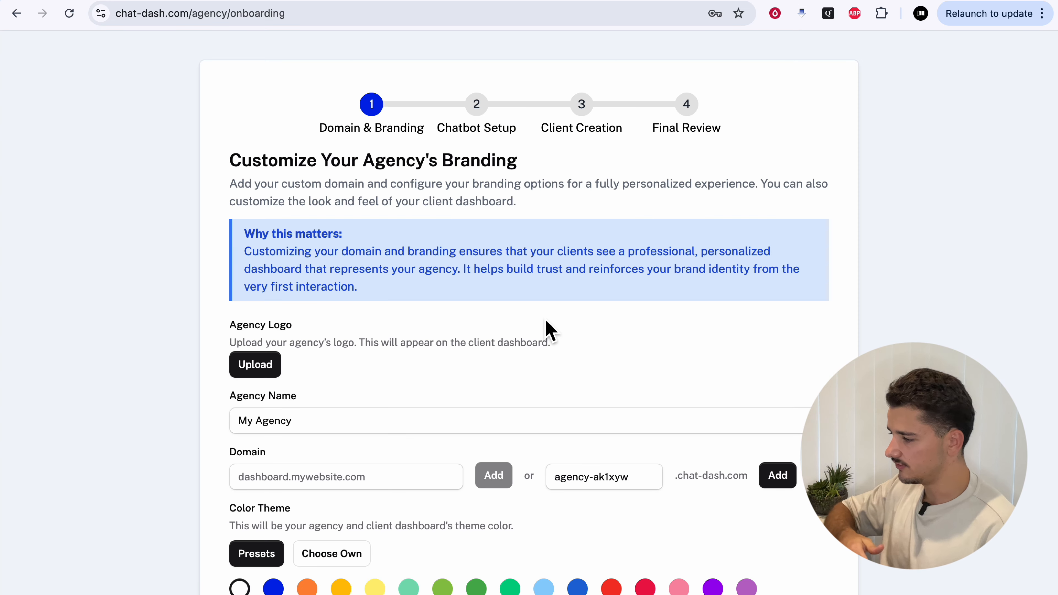
{"action": "scroll", "coordinate": [438, 421], "scroll_direction": "down", "scroll_amount": 2}
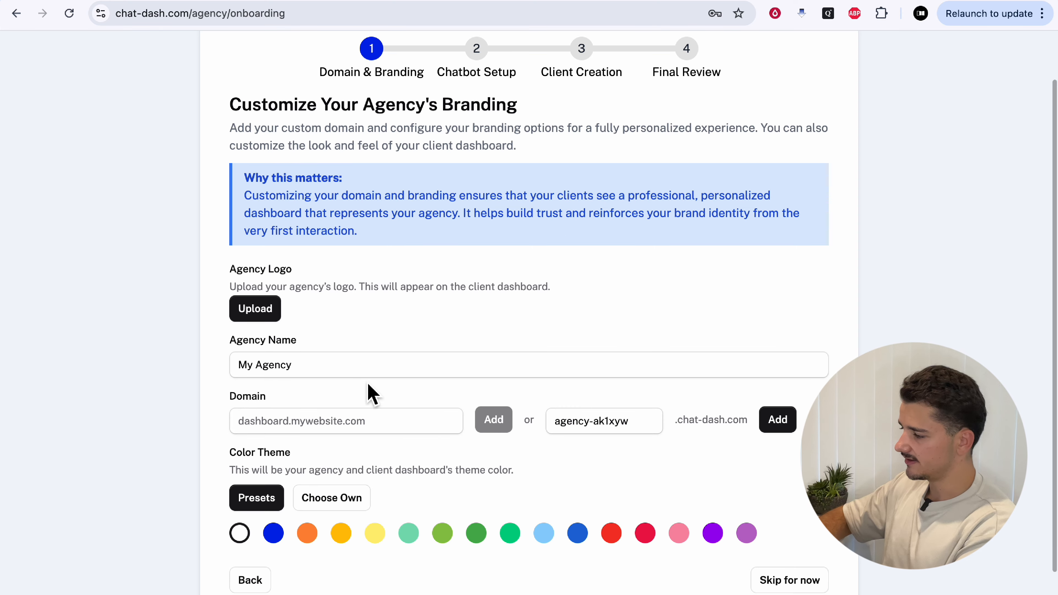
{"action": "triple_click", "coordinate": [361, 368]}
{"action": "type", "text": "Jonas"}
{"action": "left_click", "coordinate": [525, 327]}
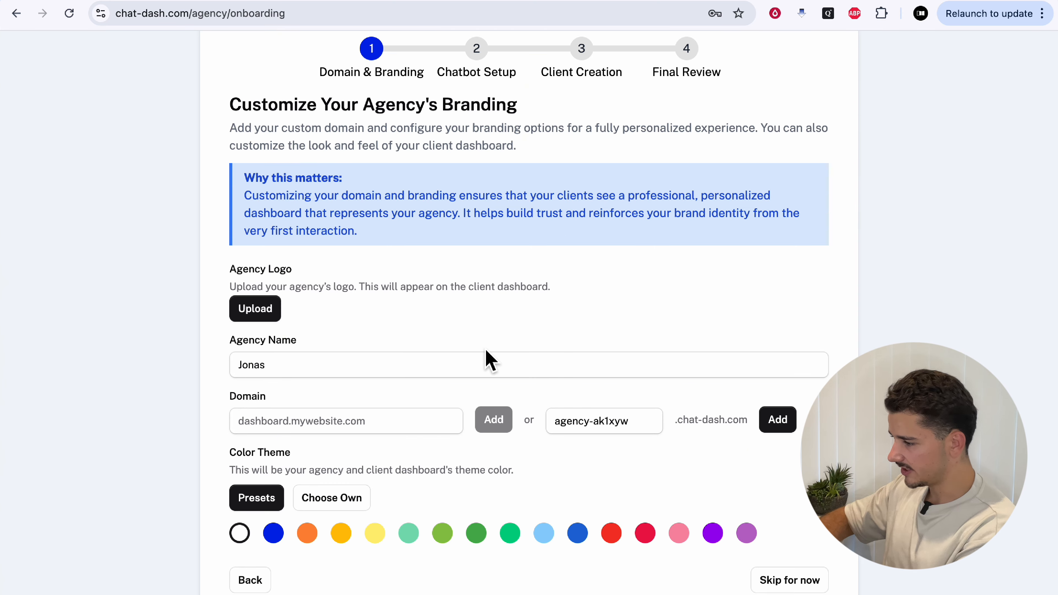
Add the generated chat-dash.com subdomain as the agency's custom domain
{"action": "scroll", "coordinate": [335, 363], "scroll_direction": "down", "scroll_amount": 1}
{"action": "scroll", "coordinate": [338, 279], "scroll_direction": "up", "scroll_amount": 2}
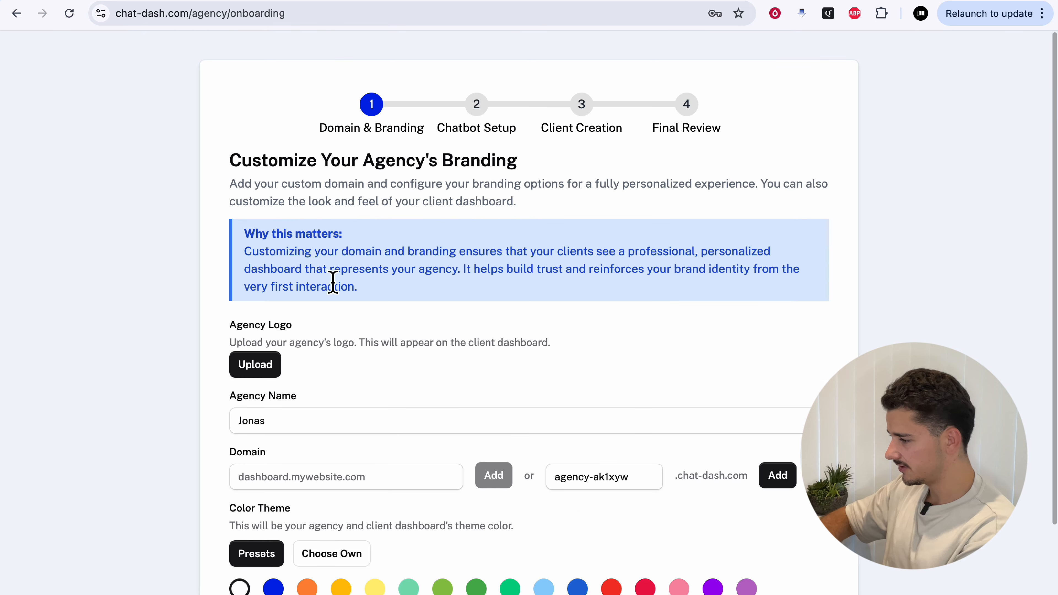
{"action": "scroll", "coordinate": [458, 375], "scroll_direction": "down", "scroll_amount": 2}
{"action": "left_click", "coordinate": [395, 382]}
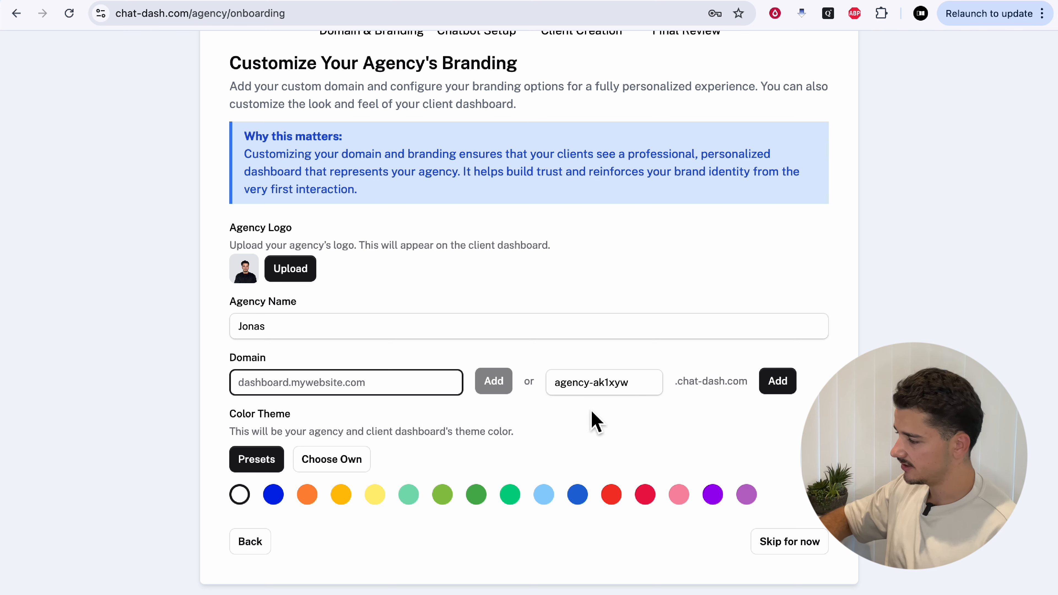
{"action": "left_click_drag", "start_coordinate": [556, 391], "coordinate": [649, 392]}
{"action": "left_click", "coordinate": [612, 413]}
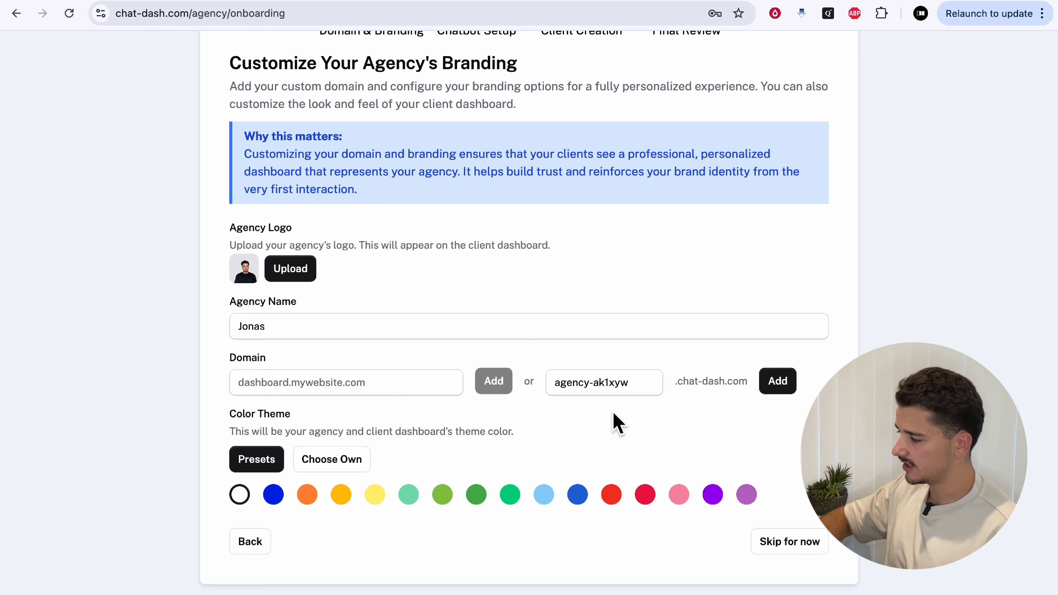
{"action": "left_click_drag", "start_coordinate": [560, 391], "coordinate": [524, 394]}
{"action": "left_click", "coordinate": [610, 415]}
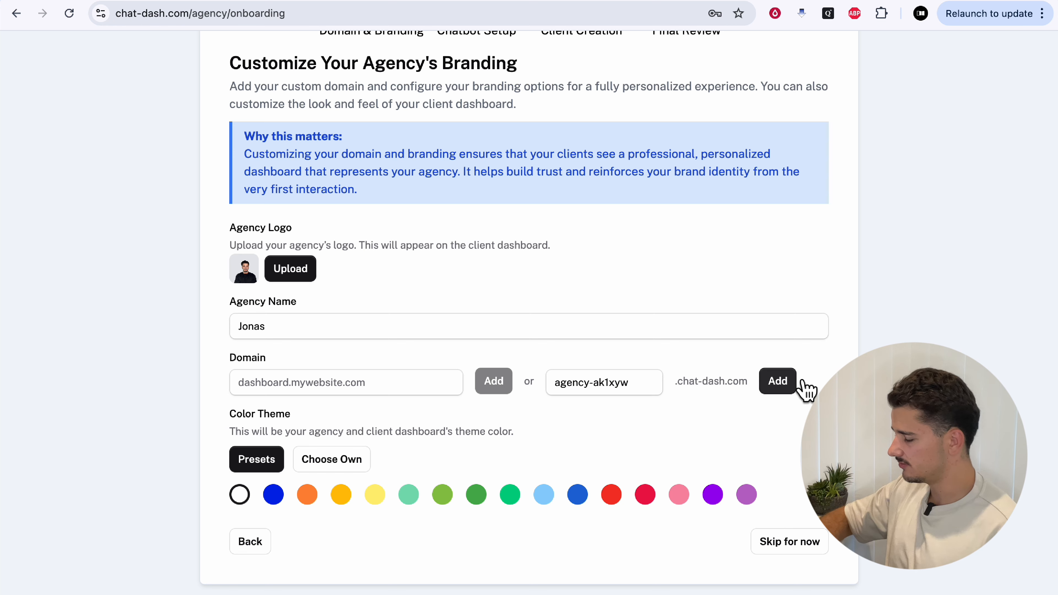
{"action": "left_click", "coordinate": [790, 382]}
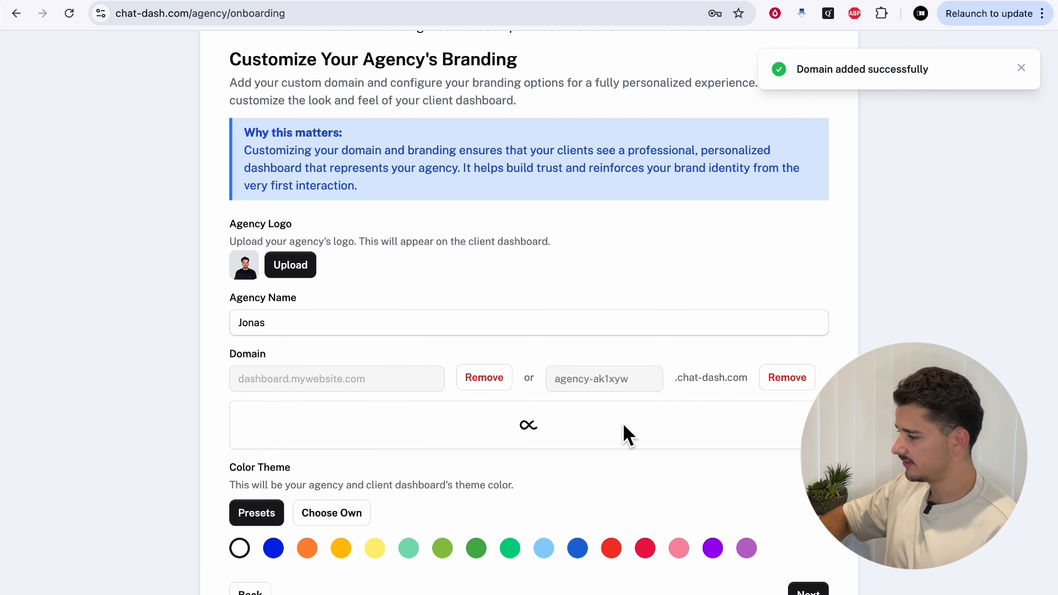
Choose the purple preset as the dashboard colour theme
{"action": "scroll", "coordinate": [628, 434], "scroll_direction": "down", "scroll_amount": 2}
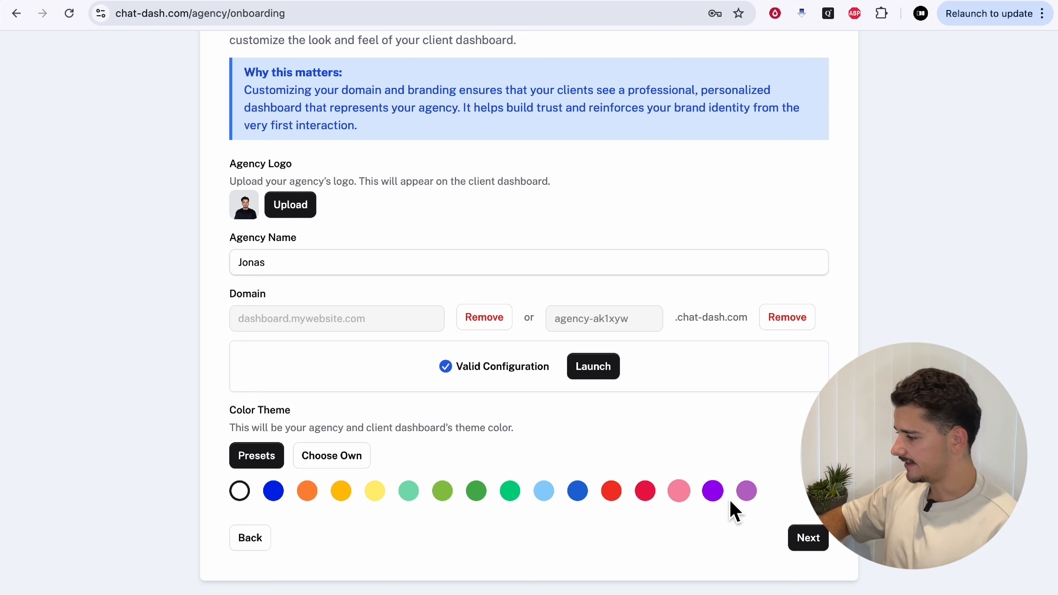
{"action": "left_click", "coordinate": [712, 491]}
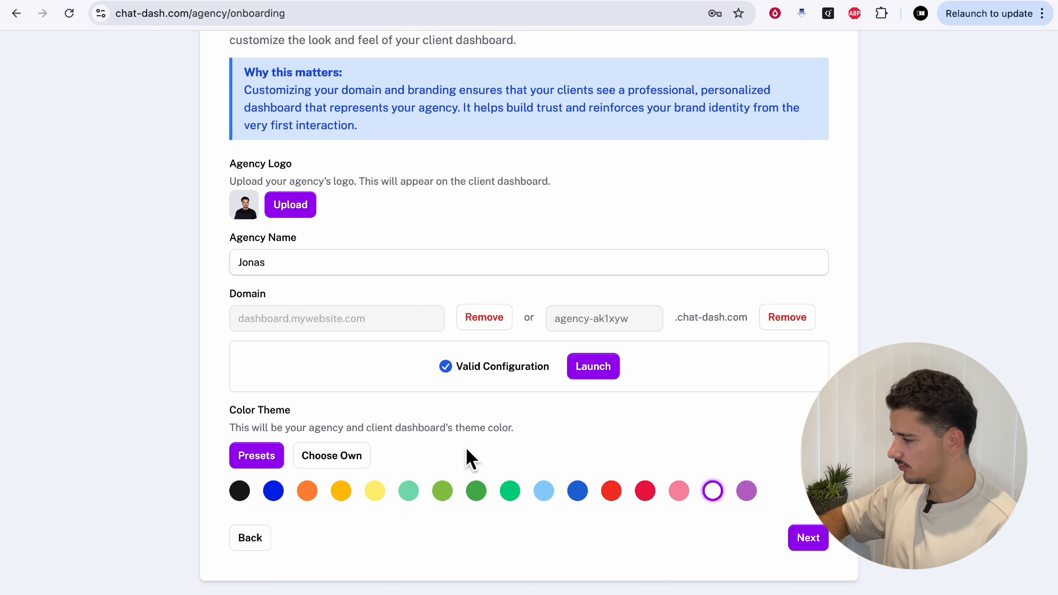
{"action": "scroll", "coordinate": [524, 302], "scroll_direction": "up", "scroll_amount": 3}
{"action": "scroll", "coordinate": [524, 302], "scroll_direction": "down", "scroll_amount": 3}
Add a Vapi chatbot 'Outbound Agent #1' with its private API key and assistant ID
{"action": "left_click", "coordinate": [808, 538]}
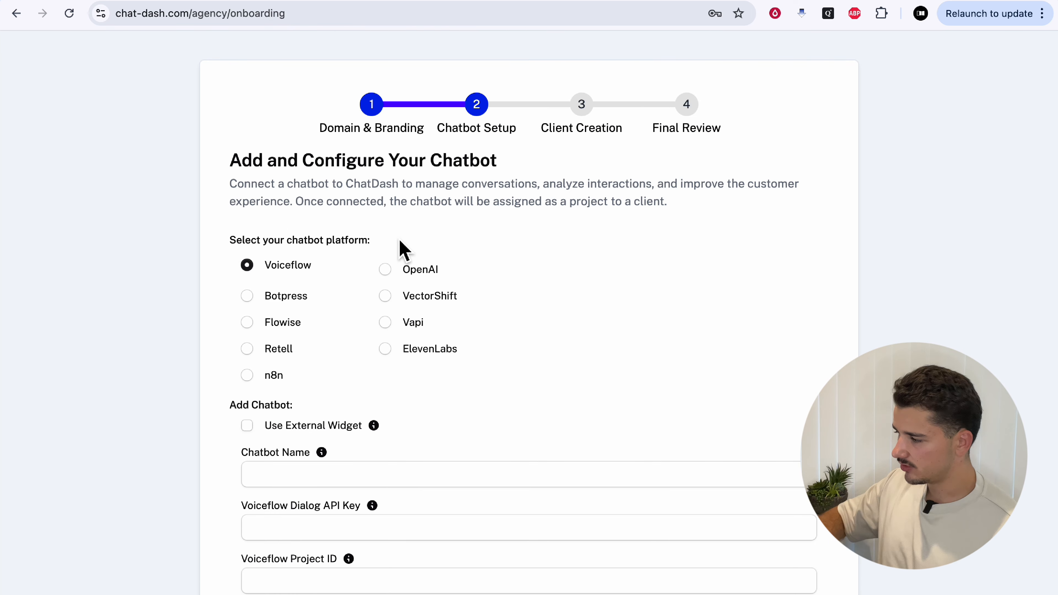
{"action": "left_click", "coordinate": [390, 327]}
{"action": "scroll", "coordinate": [605, 350], "scroll_direction": "down", "scroll_amount": 2}
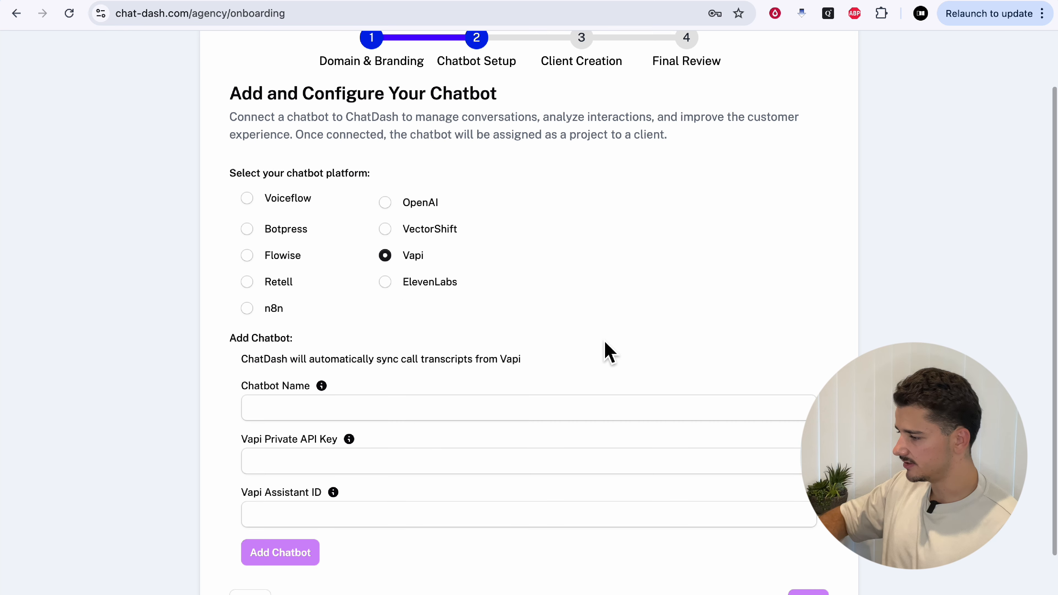
{"action": "left_click", "coordinate": [392, 419]}
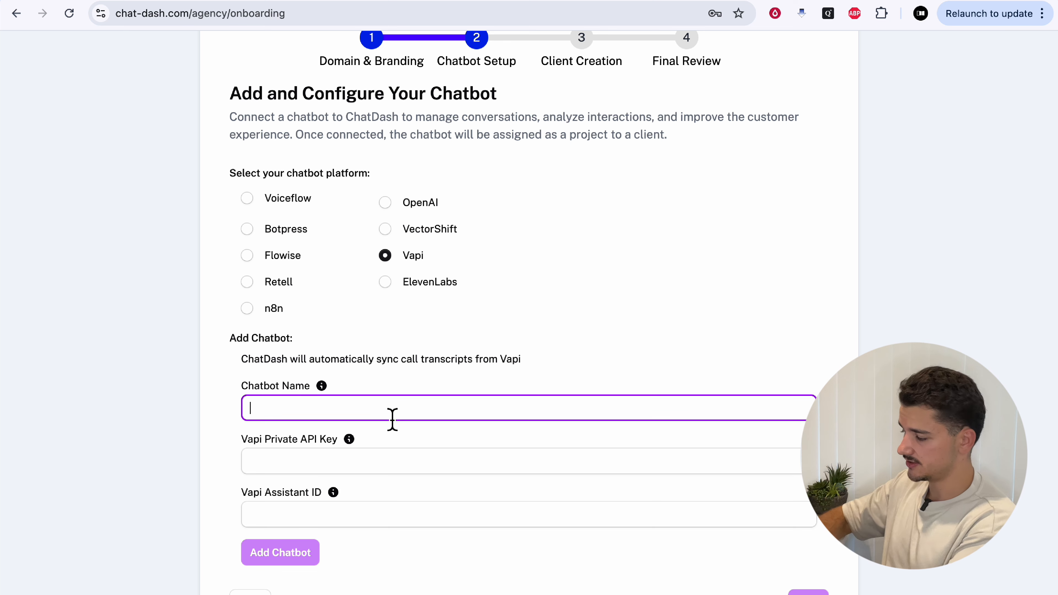
{"action": "type", "text": "Outbound A"}
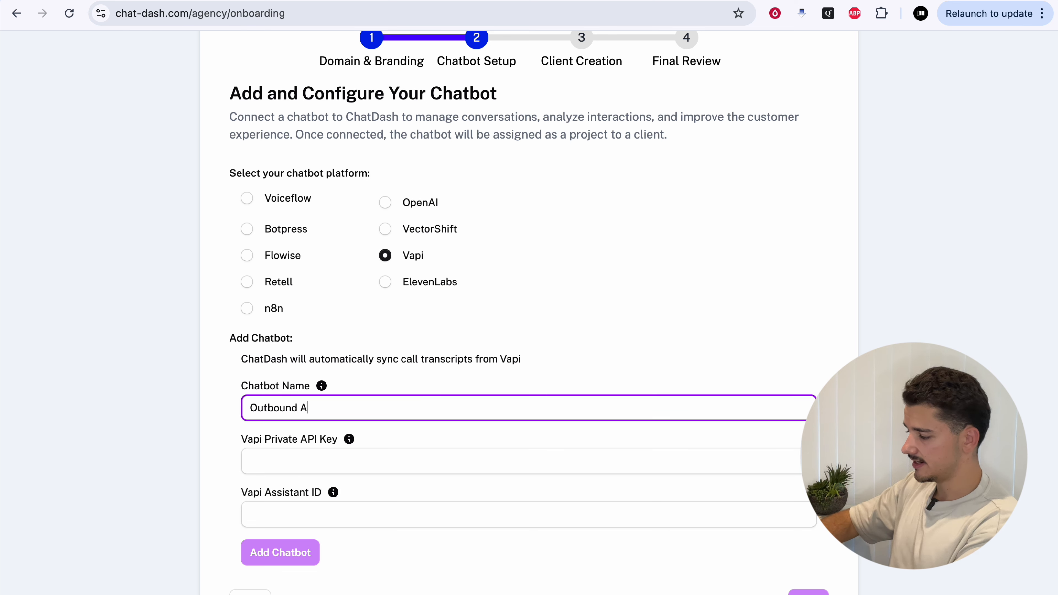
{"action": "type", "text": "gent #1"}
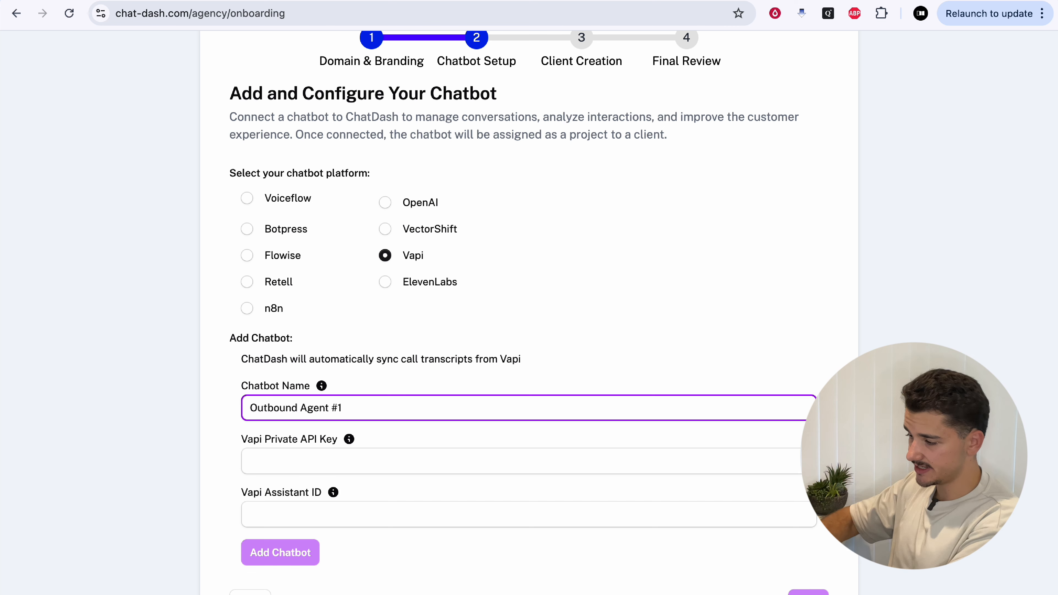
{"action": "mouse_move", "coordinate": [335, 447]}
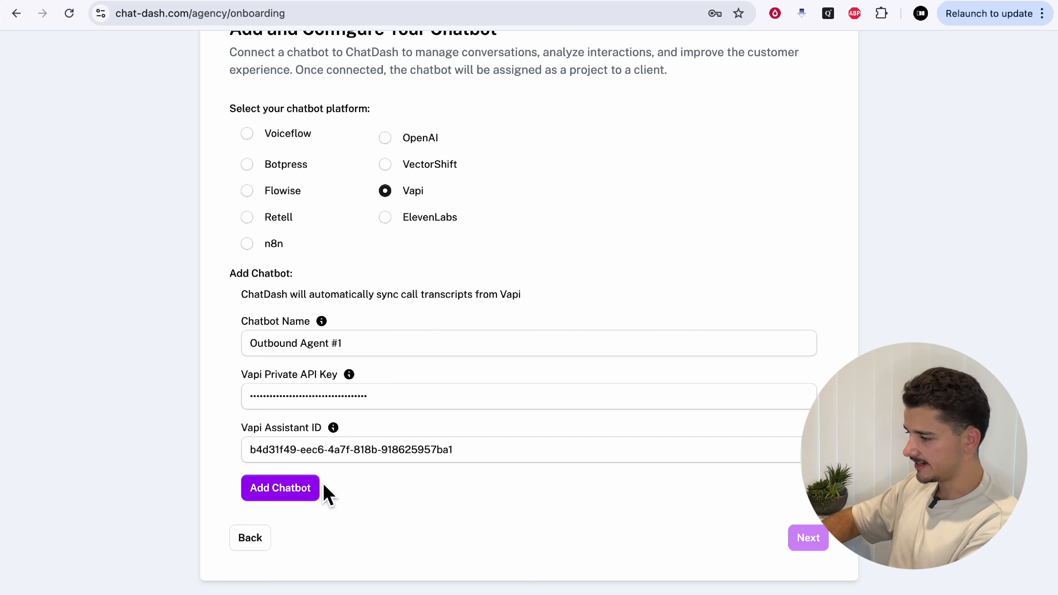
{"action": "left_click", "coordinate": [285, 496]}
{"action": "scroll", "coordinate": [616, 537], "scroll_direction": "down", "scroll_amount": 1}
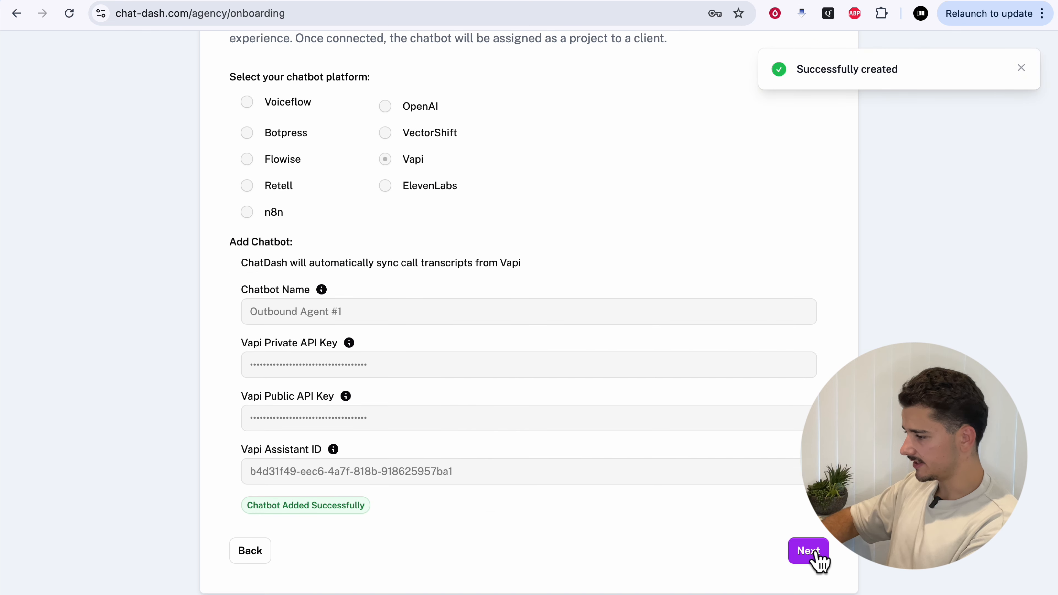
{"action": "left_click", "coordinate": [812, 546]}
{"action": "scroll", "coordinate": [576, 272], "scroll_direction": "up", "scroll_amount": 1}
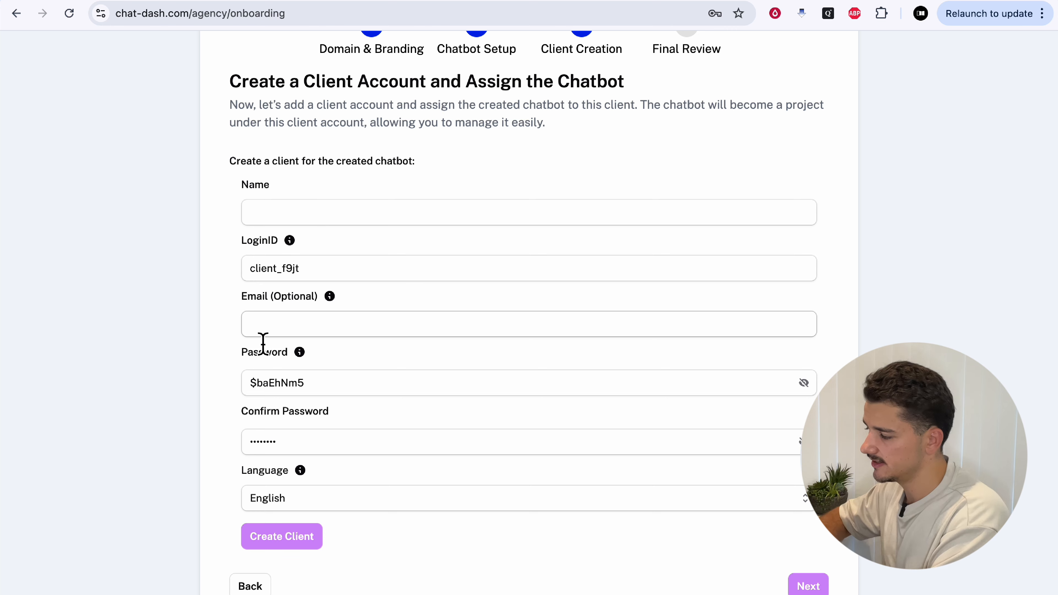
Replace the generated login ID and enter the client's name
{"action": "left_click", "coordinate": [356, 279]}
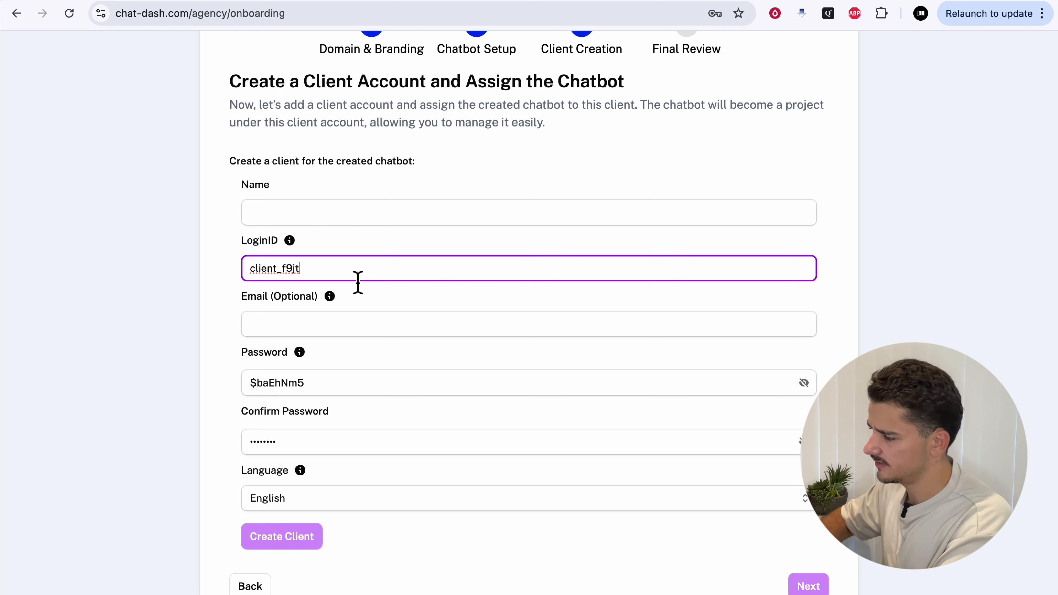
{"action": "left_click_drag", "start_coordinate": [356, 279], "coordinate": [262, 269]}
{"action": "type", "text": "cljonas"}
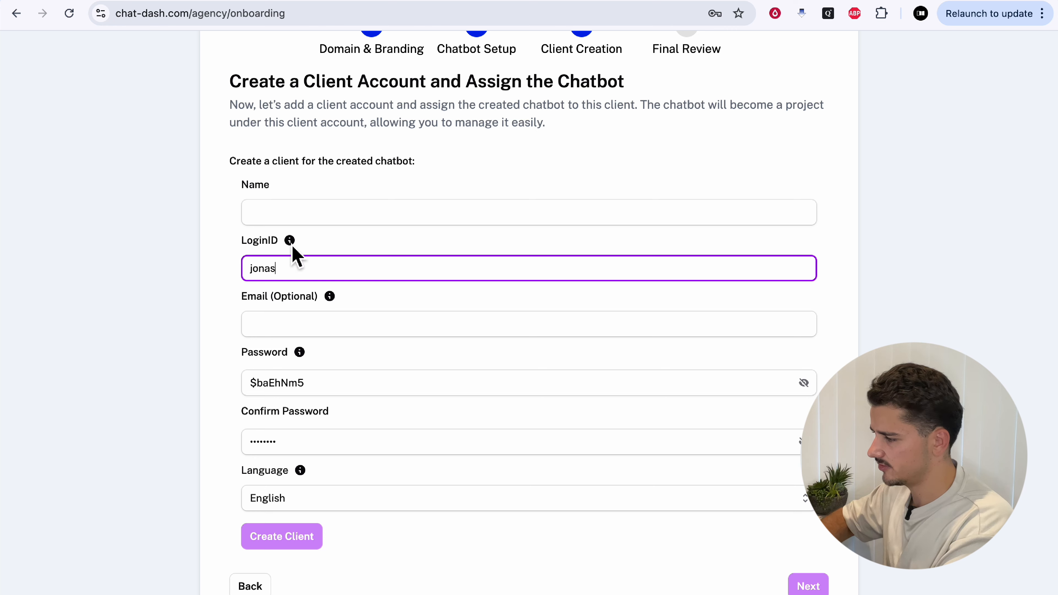
{"action": "left_click", "coordinate": [299, 221]}
{"action": "type", "text": "Jonas"}
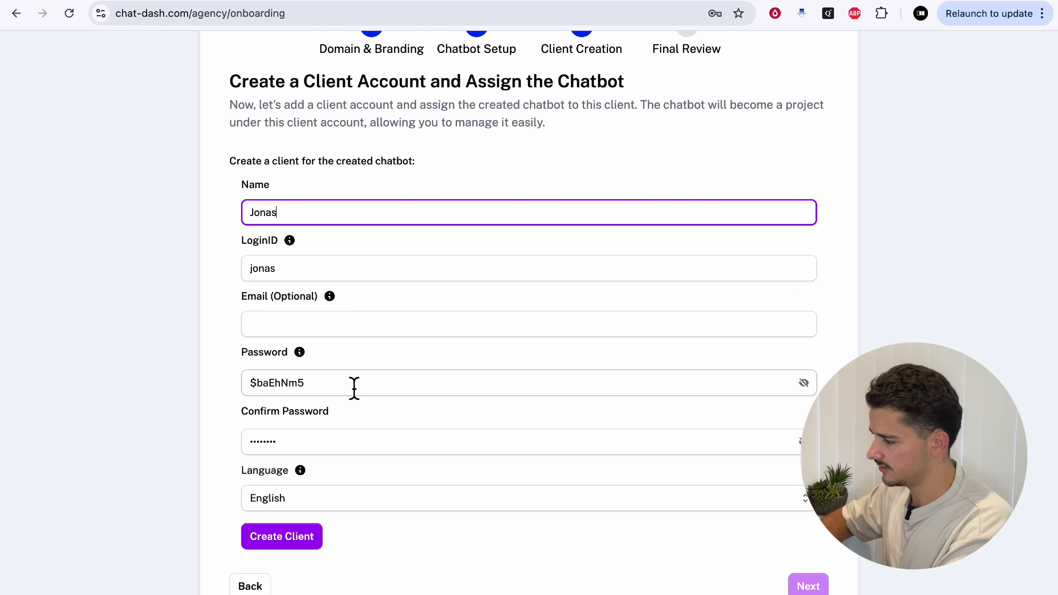
Copy the generated client password, create the client account, and finish onboarding
{"action": "left_click_drag", "start_coordinate": [351, 385], "coordinate": [239, 389]}
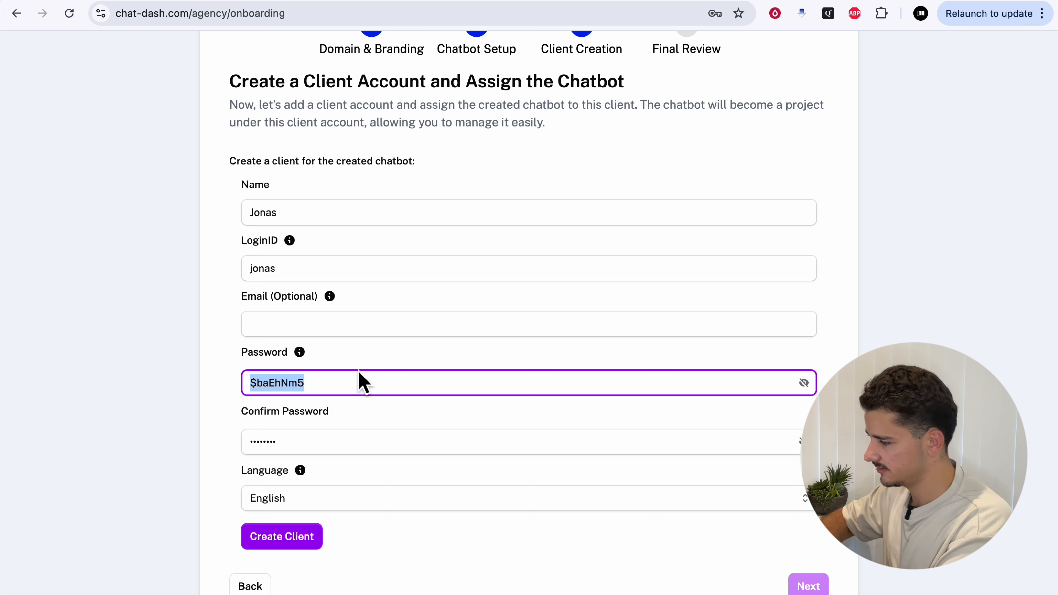
{"action": "scroll", "coordinate": [395, 484], "scroll_direction": "down", "scroll_amount": 2}
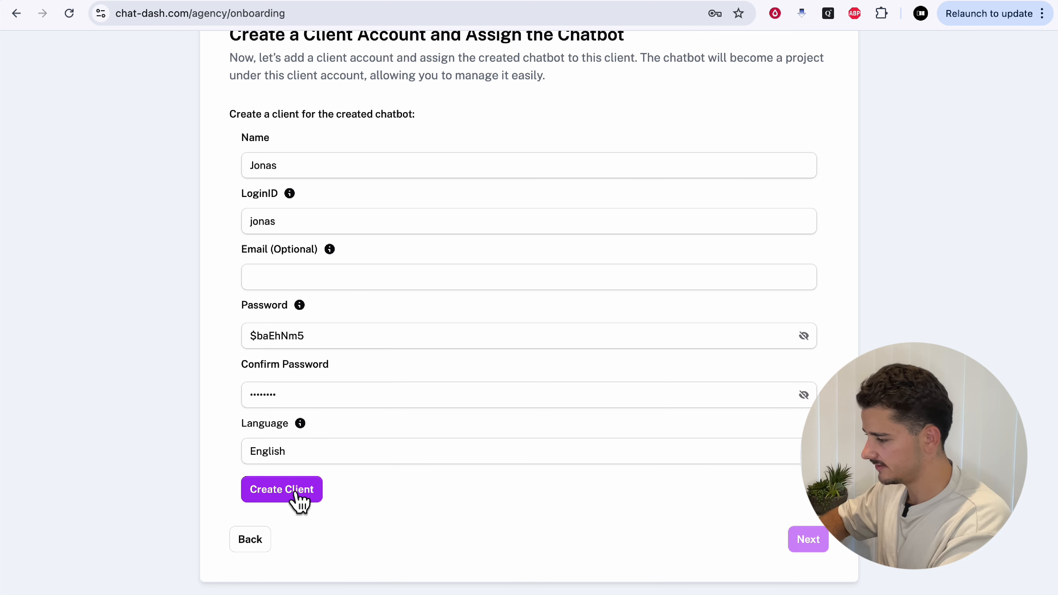
{"action": "left_click", "coordinate": [307, 498]}
{"action": "left_click", "coordinate": [805, 538]}
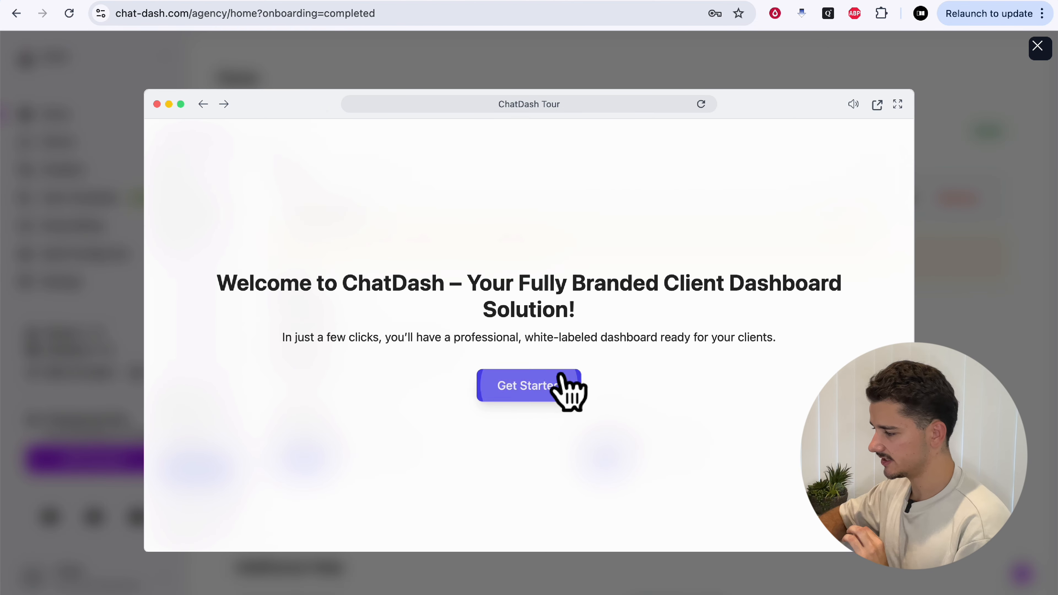
Dismiss the product tour and review the 1 / 5 clients usage, the new client, Chatbots and Topic Templates
{"action": "left_click", "coordinate": [560, 386]}
{"action": "left_click", "coordinate": [1037, 47]}
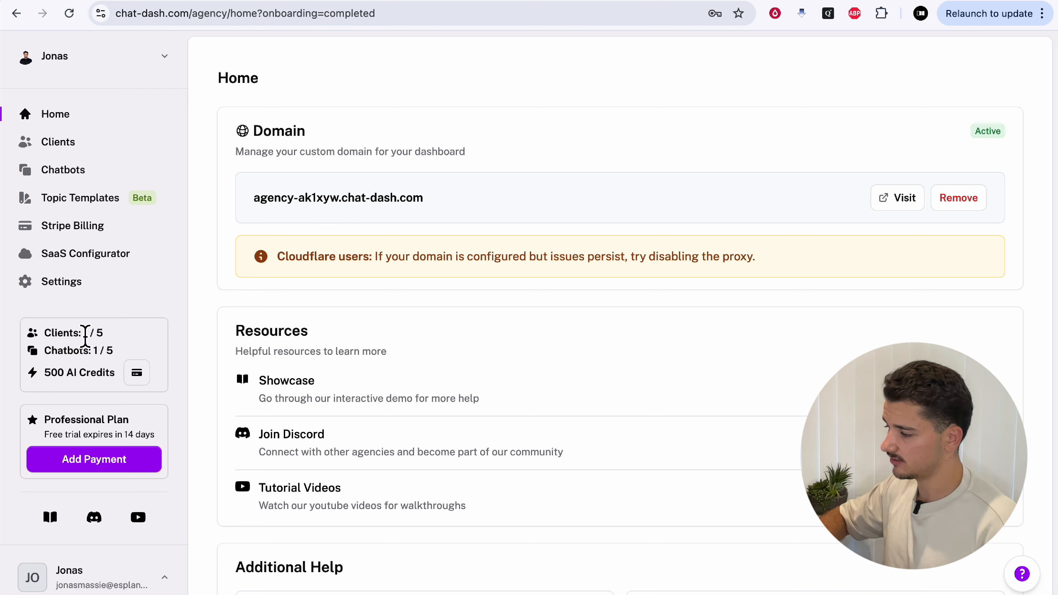
{"action": "left_click_drag", "start_coordinate": [83, 333], "coordinate": [135, 358]}
{"action": "left_click", "coordinate": [136, 352]}
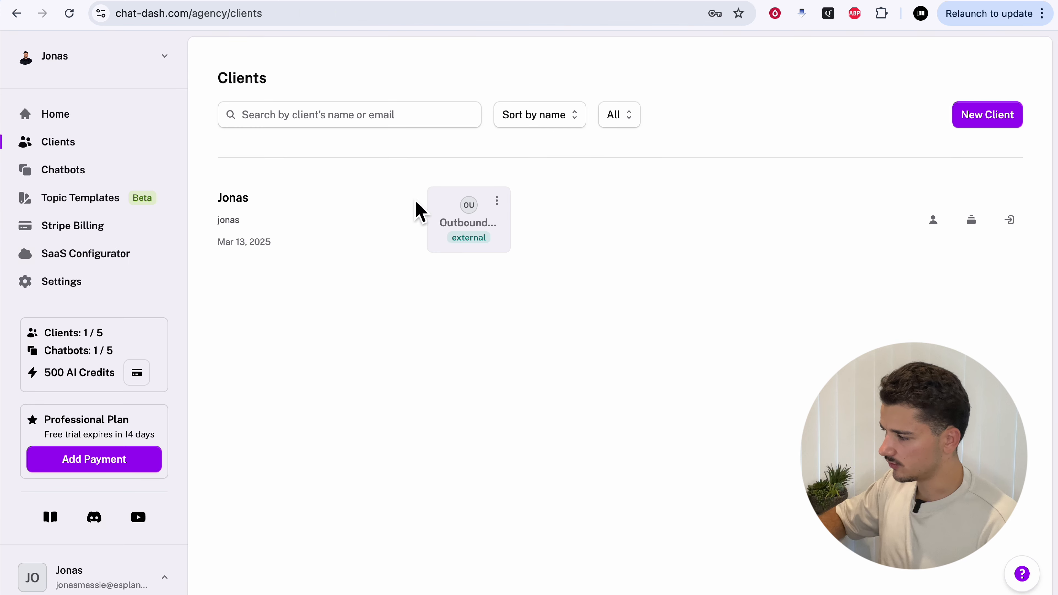
{"action": "left_click_drag", "start_coordinate": [220, 200], "coordinate": [316, 265]}
{"action": "left_click", "coordinate": [96, 177]}
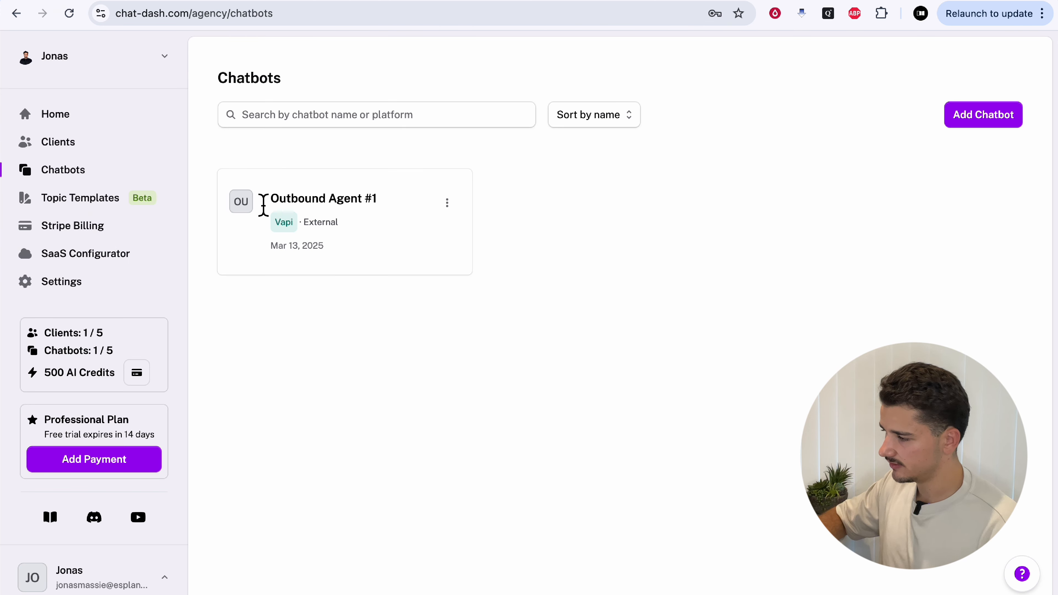
{"action": "left_click", "coordinate": [109, 199]}
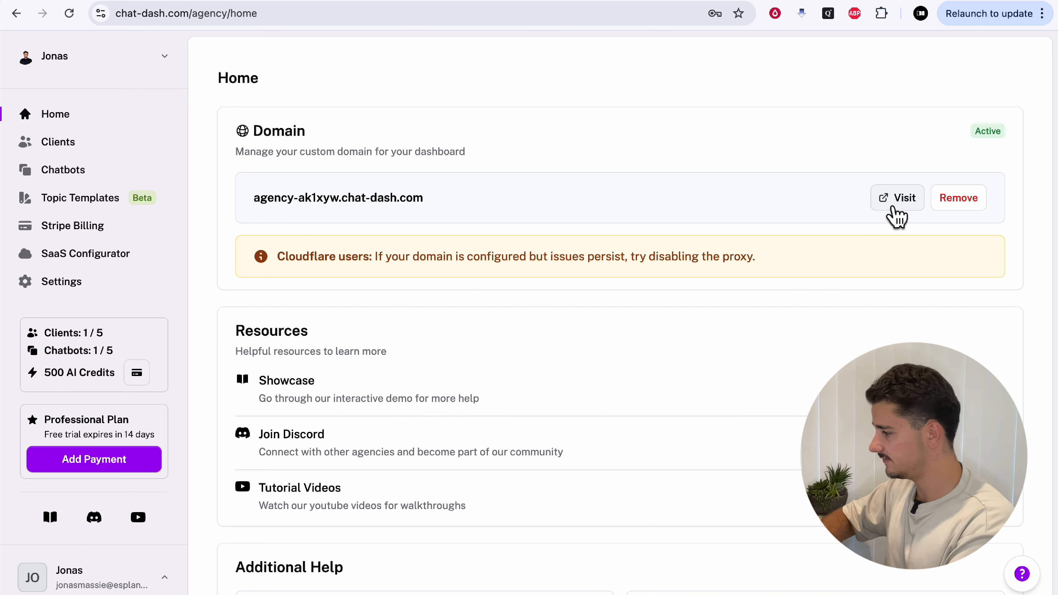
Open the client dashboard on the custom domain and sign in with the client's credentials
{"action": "left_click", "coordinate": [891, 204]}
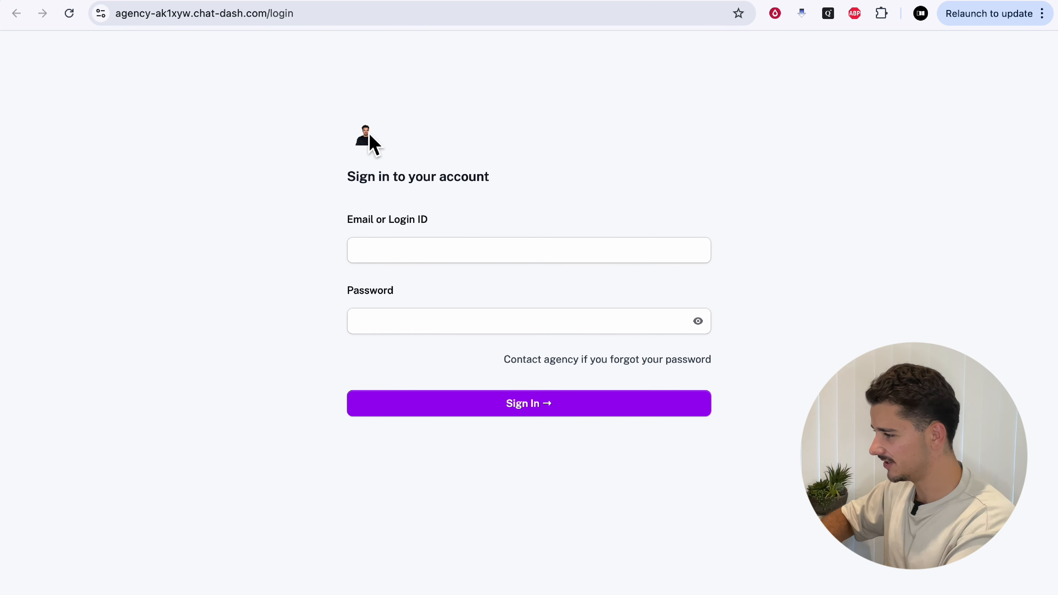
{"action": "left_click", "coordinate": [397, 255]}
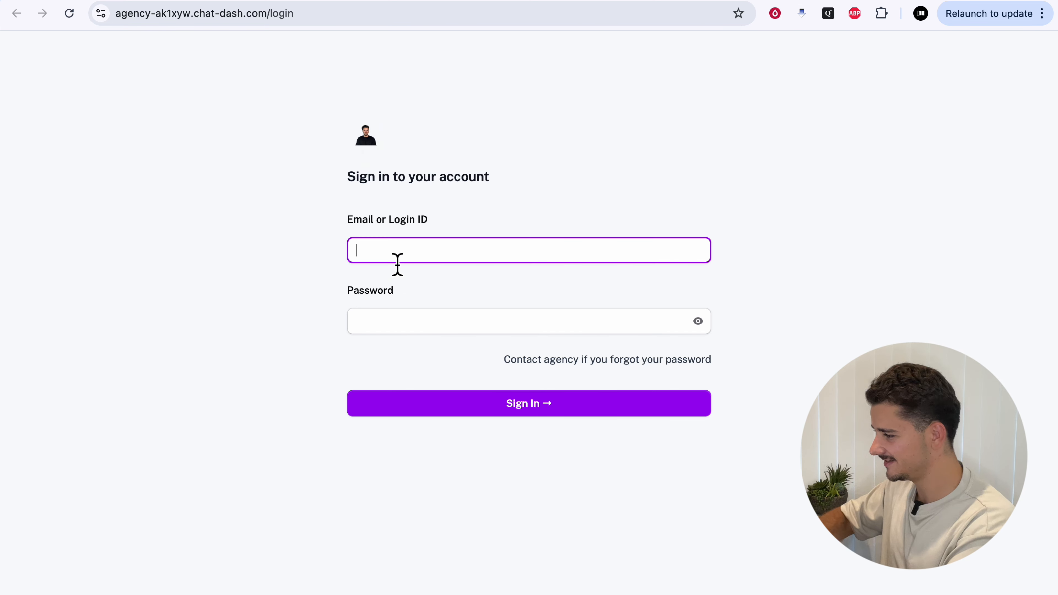
{"action": "left_click", "coordinate": [513, 413]}
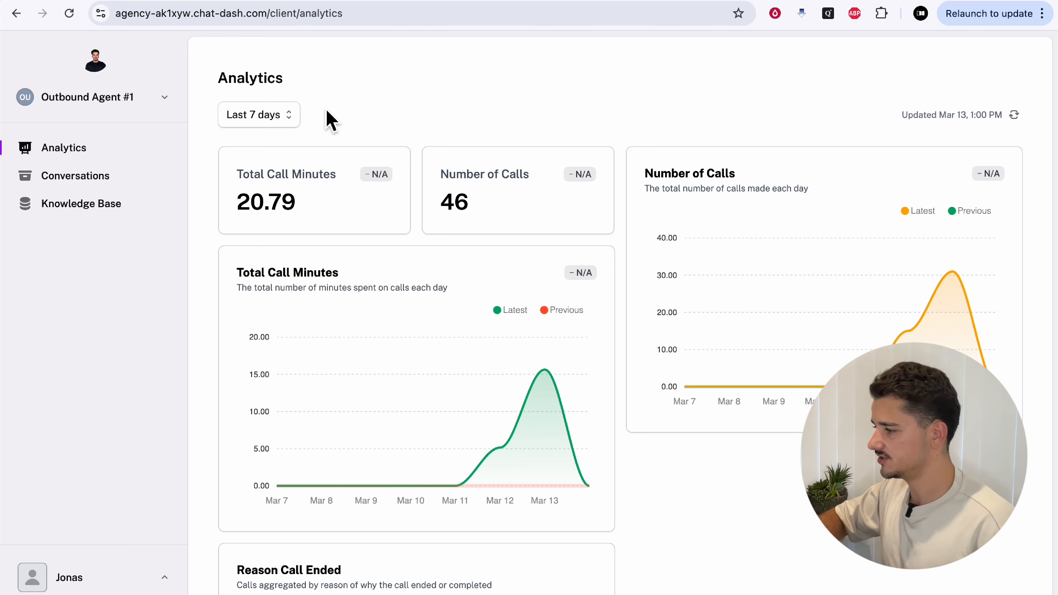
Review last-7-days analytics (20.79 call minutes, 46 calls), then view the Conversations list
{"action": "left_click", "coordinate": [294, 121]}
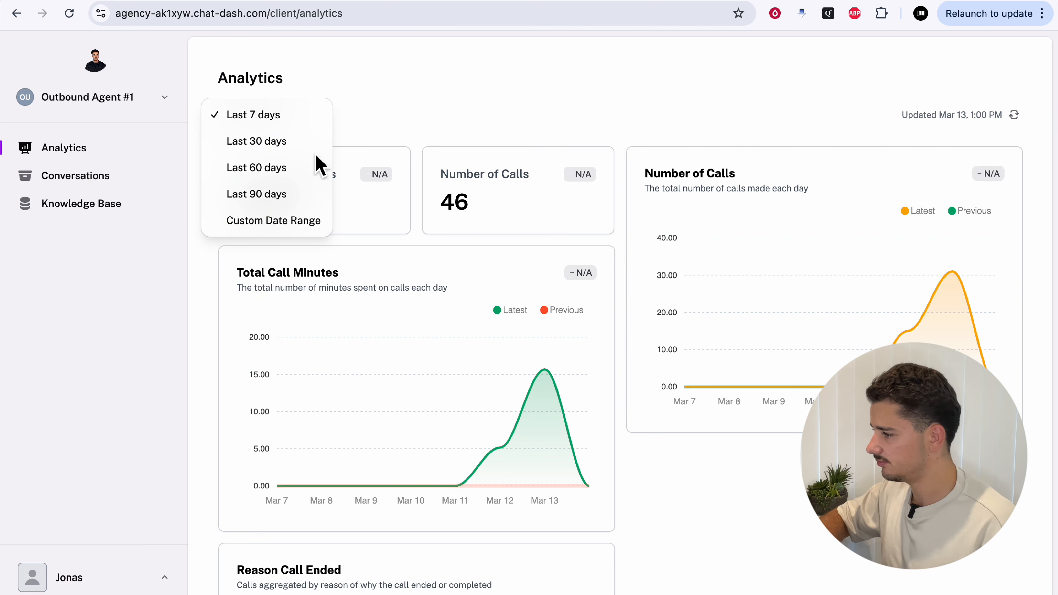
{"action": "left_click", "coordinate": [290, 123]}
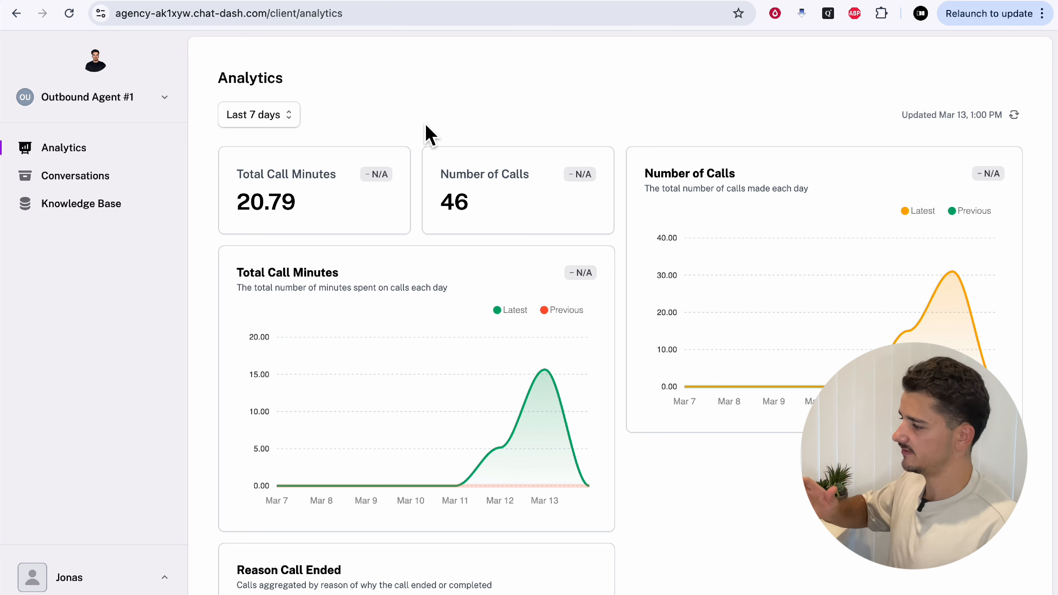
{"action": "left_click_drag", "start_coordinate": [239, 207], "coordinate": [371, 219]}
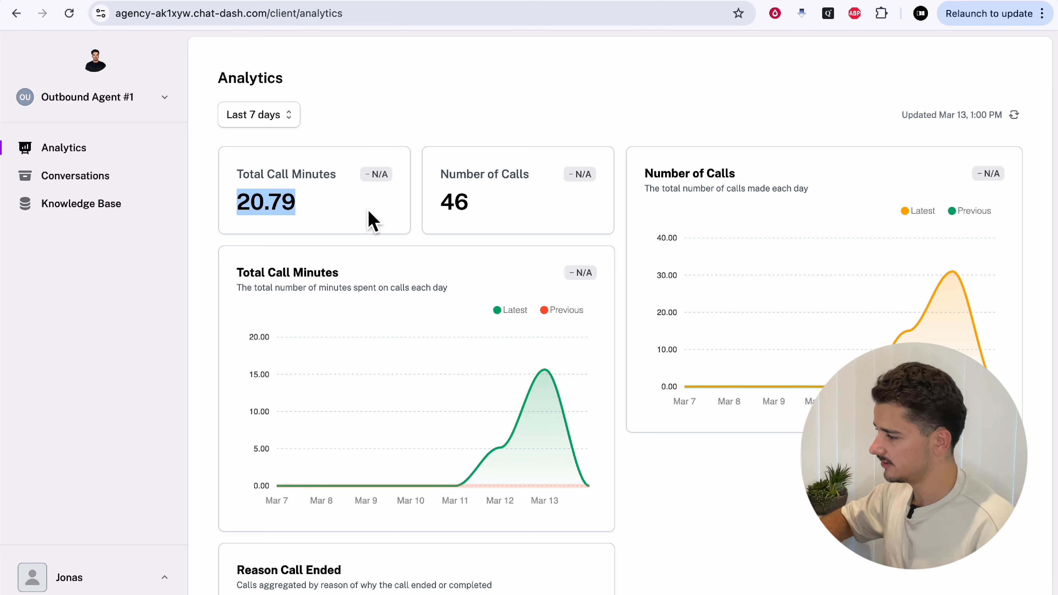
{"action": "left_click", "coordinate": [307, 215]}
{"action": "left_click_drag", "start_coordinate": [447, 210], "coordinate": [585, 217]}
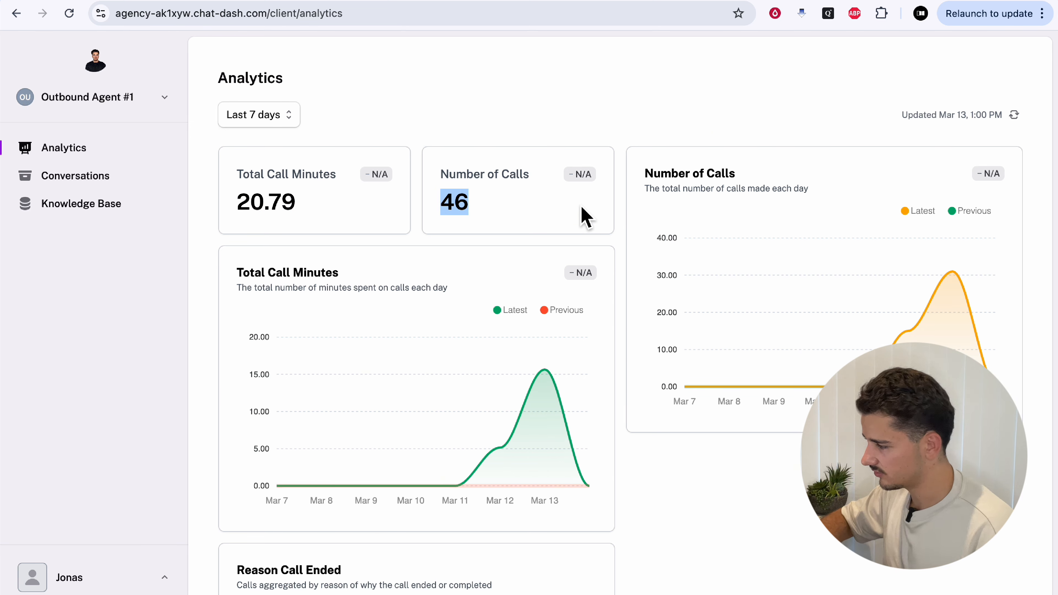
{"action": "scroll", "coordinate": [652, 407], "scroll_direction": "down", "scroll_amount": 6}
{"action": "mouse_move", "coordinate": [472, 425]}
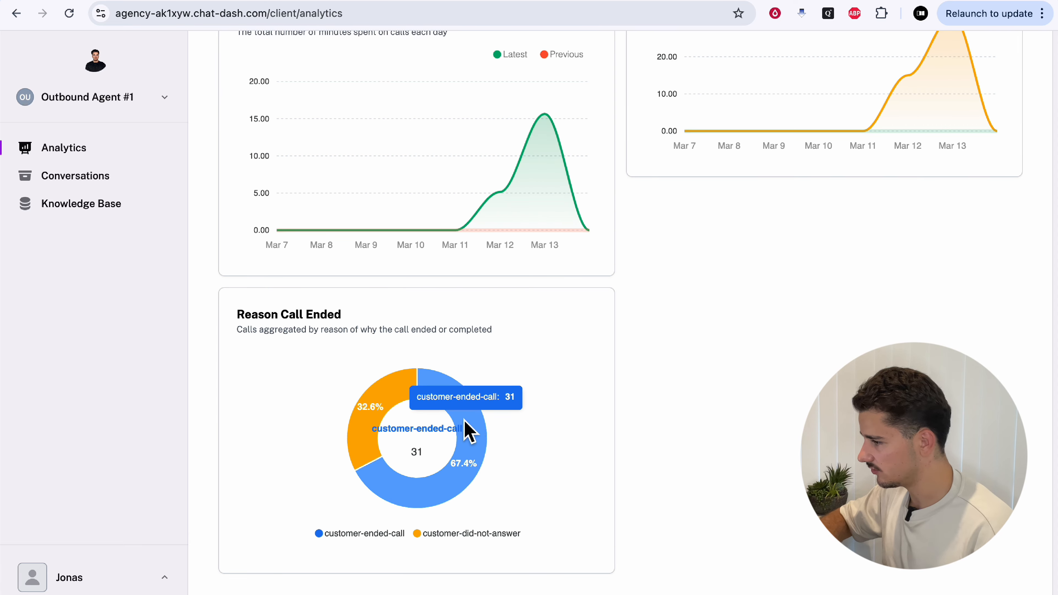
{"action": "scroll", "coordinate": [675, 335], "scroll_direction": "up", "scroll_amount": 6}
{"action": "left_click", "coordinate": [517, 146]}
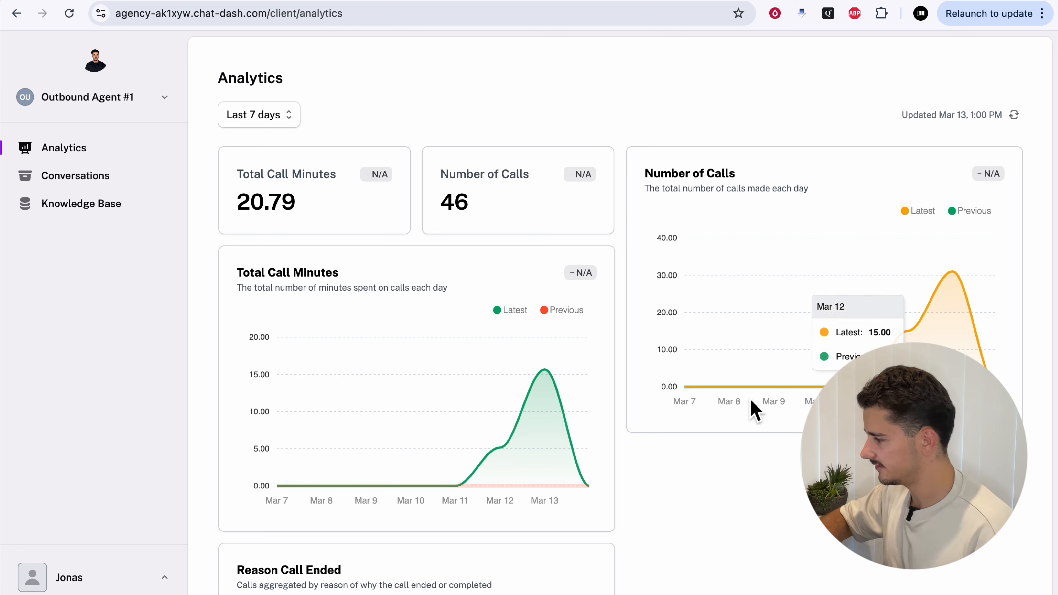
{"action": "mouse_move", "coordinate": [470, 392]}
{"action": "left_click", "coordinate": [111, 180]}
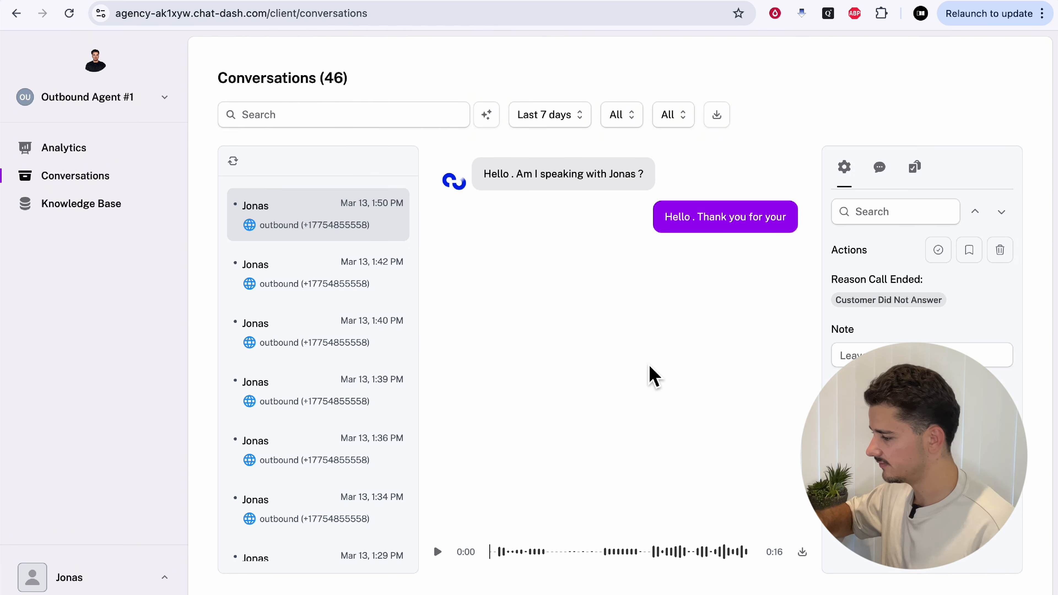
Add the note 'Failed' to the Mar 13 1:50 PM call and check its summary and success evaluation
{"action": "scroll", "coordinate": [366, 316], "scroll_direction": "down", "scroll_amount": 10}
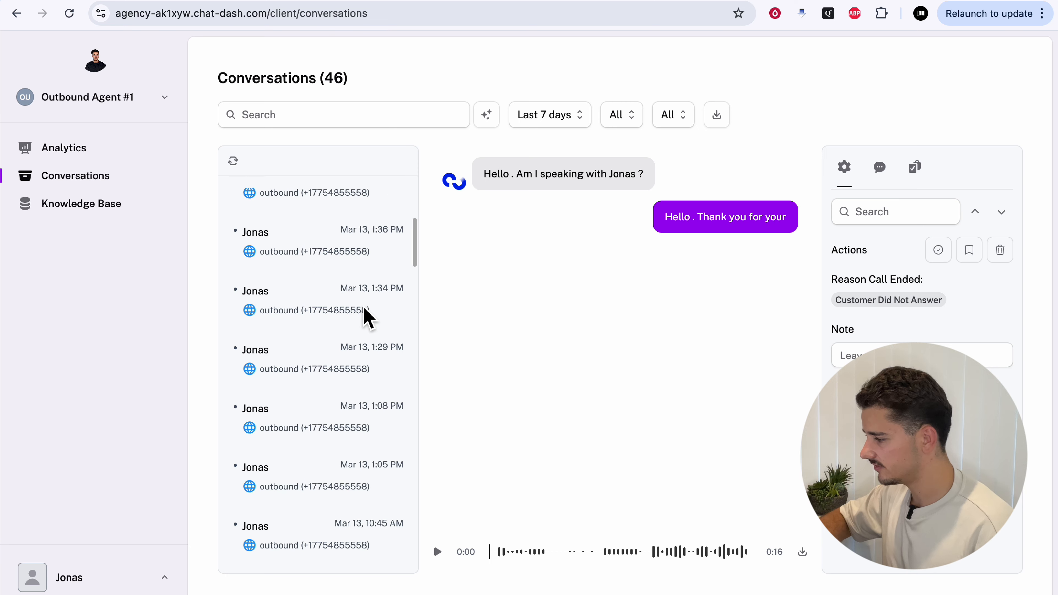
{"action": "scroll", "coordinate": [366, 316], "scroll_direction": "down", "scroll_amount": 5}
{"action": "scroll", "coordinate": [367, 316], "scroll_direction": "up", "scroll_amount": 15}
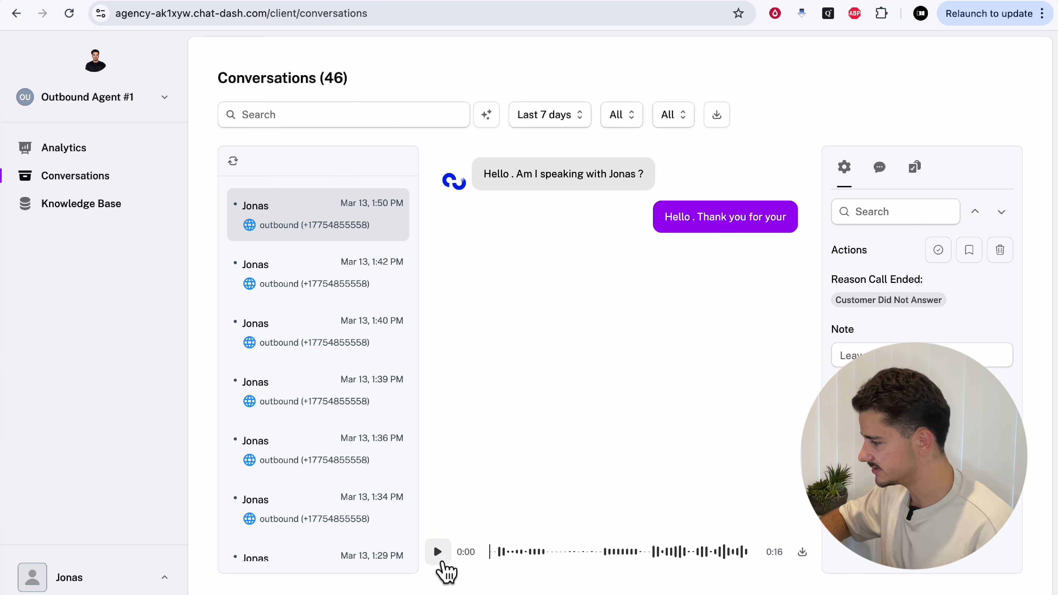
{"action": "left_click", "coordinate": [901, 358]}
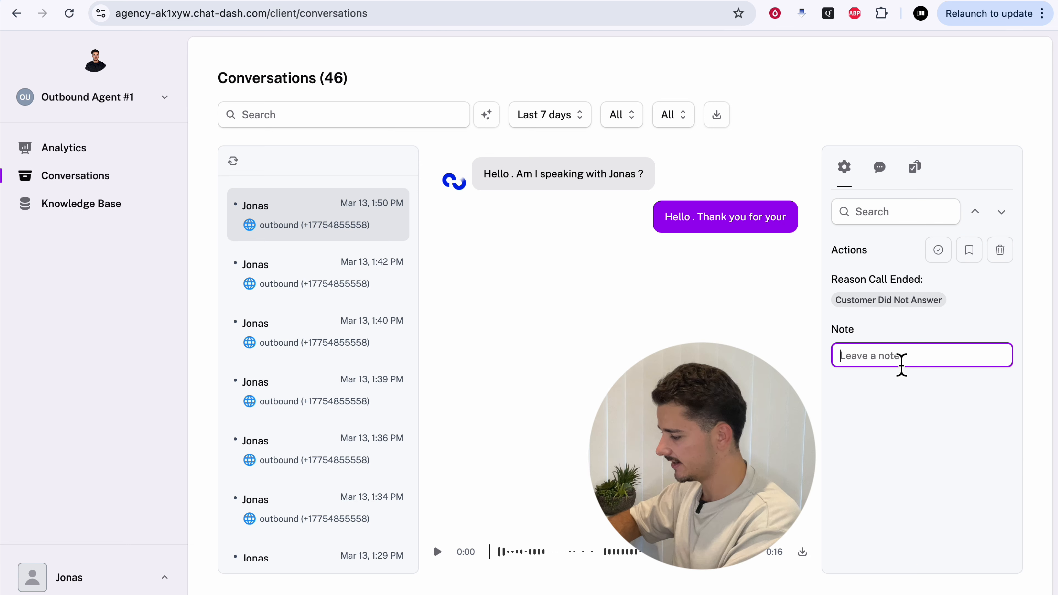
{"action": "type", "text": "Failed"}
{"action": "key", "text": "Return"}
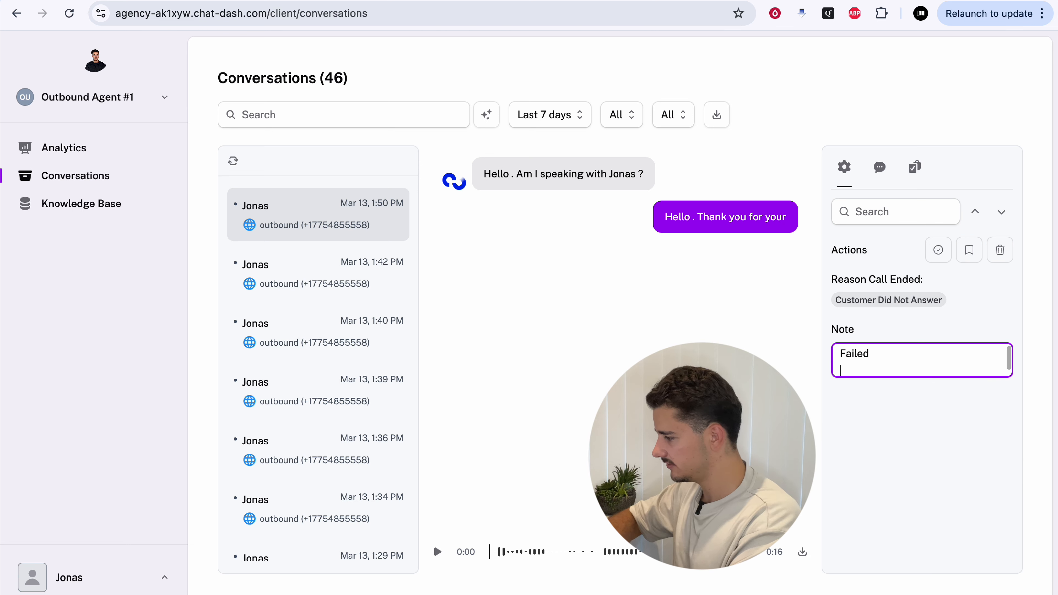
{"action": "key", "text": "BackSpace"}
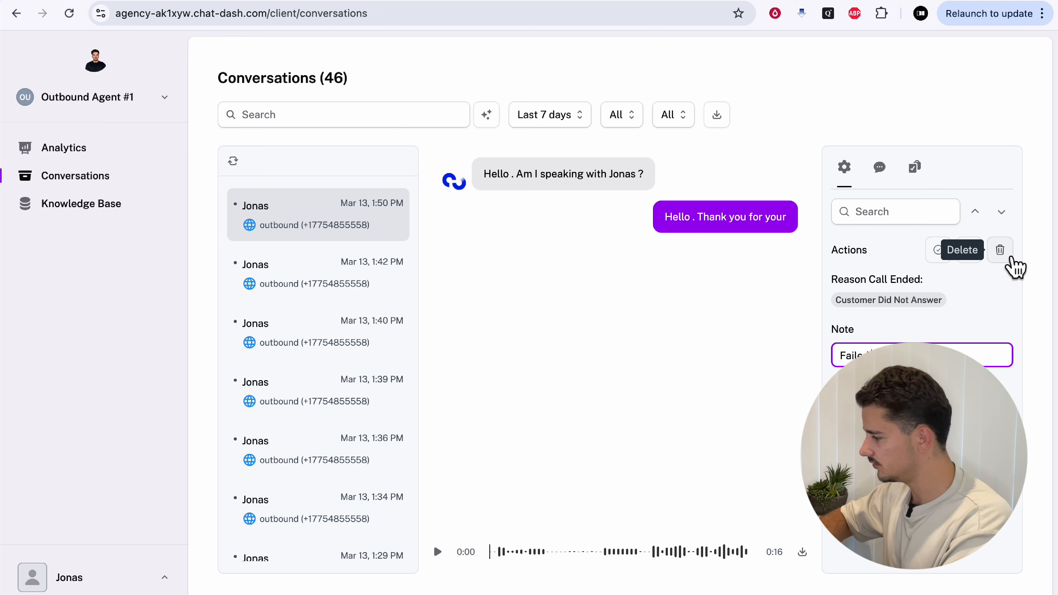
{"action": "left_click", "coordinate": [879, 168]}
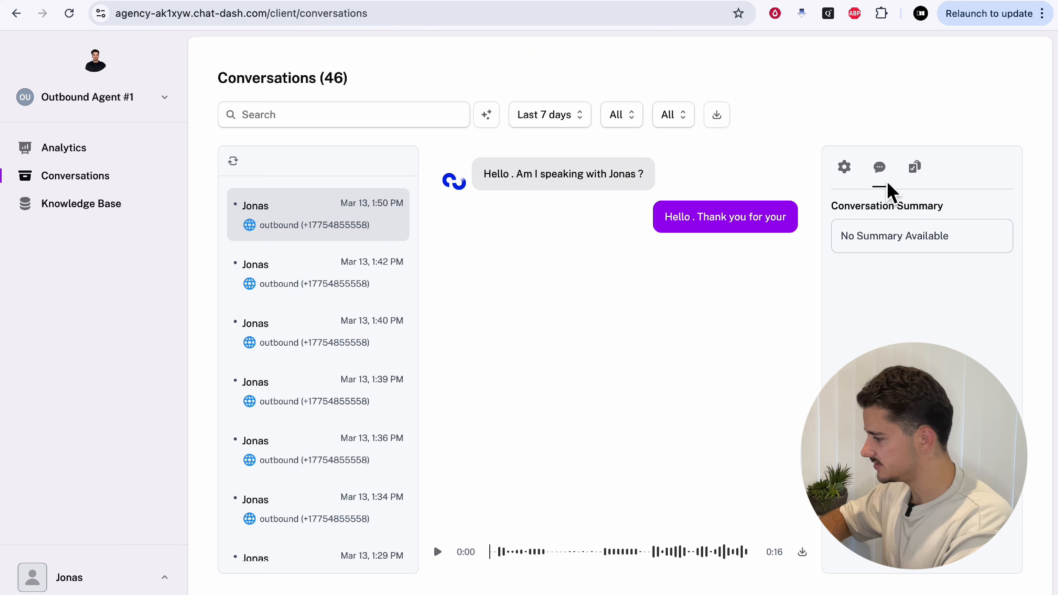
{"action": "left_click", "coordinate": [911, 175]}
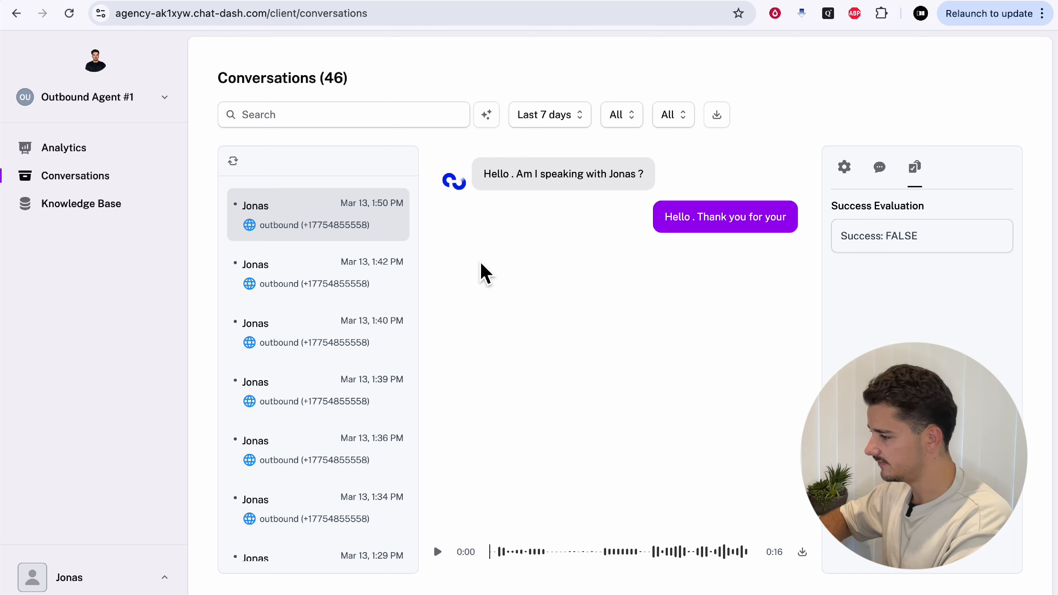
Browse the older Mar 13 conversations (1:42 PM, 10:42 AM, 10:38 AM), then go to the Knowledge Base page
{"action": "left_click", "coordinate": [354, 290]}
{"action": "scroll", "coordinate": [355, 368], "scroll_direction": "down", "scroll_amount": 6}
{"action": "left_click", "coordinate": [357, 371]}
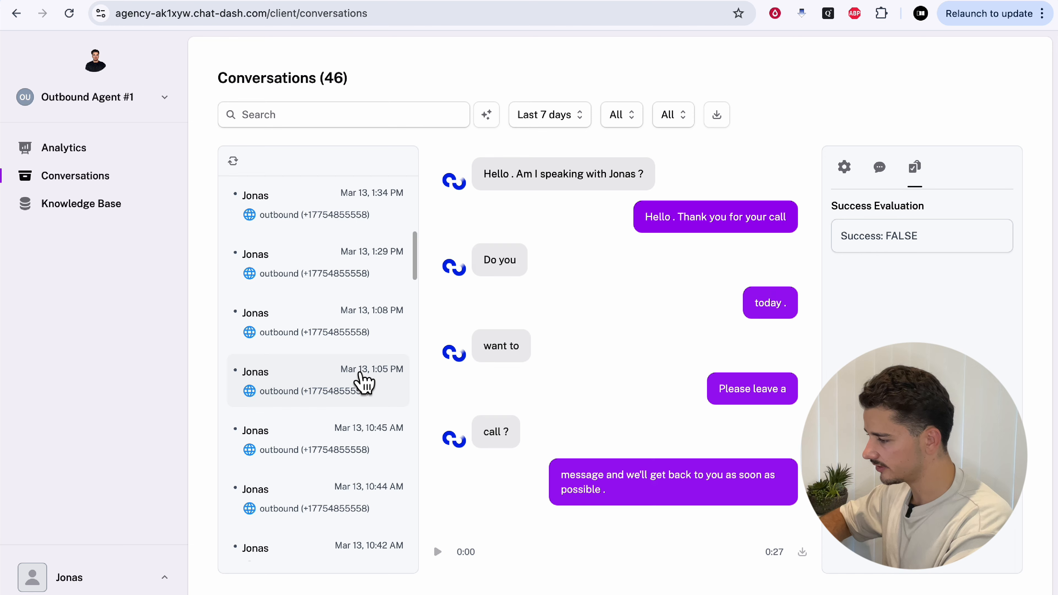
{"action": "scroll", "coordinate": [355, 369], "scroll_direction": "down", "scroll_amount": 6}
{"action": "left_click", "coordinate": [343, 302]}
{"action": "left_click", "coordinate": [344, 357]}
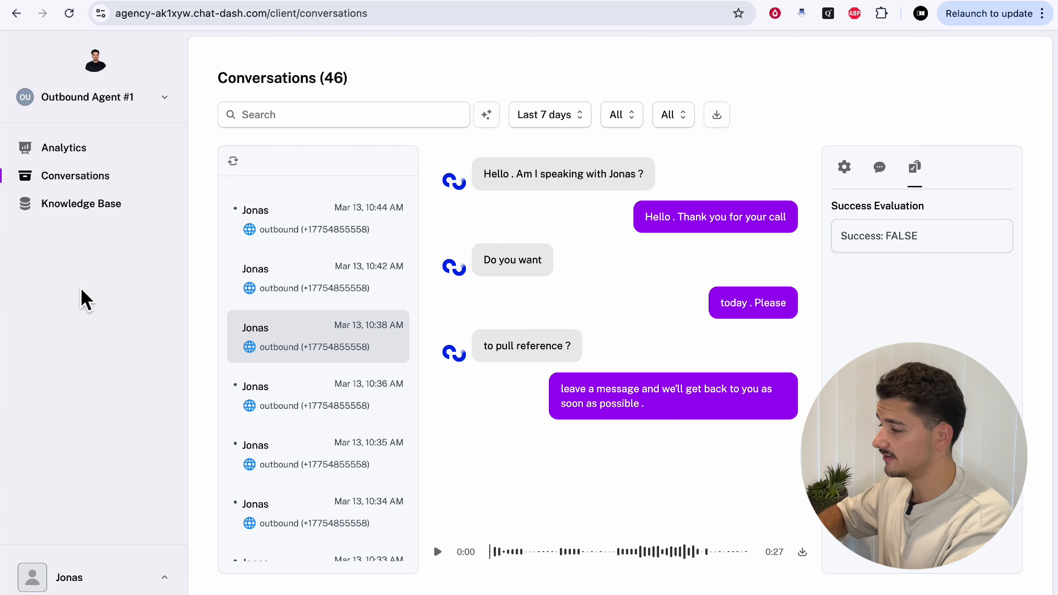
{"action": "left_click", "coordinate": [80, 205]}
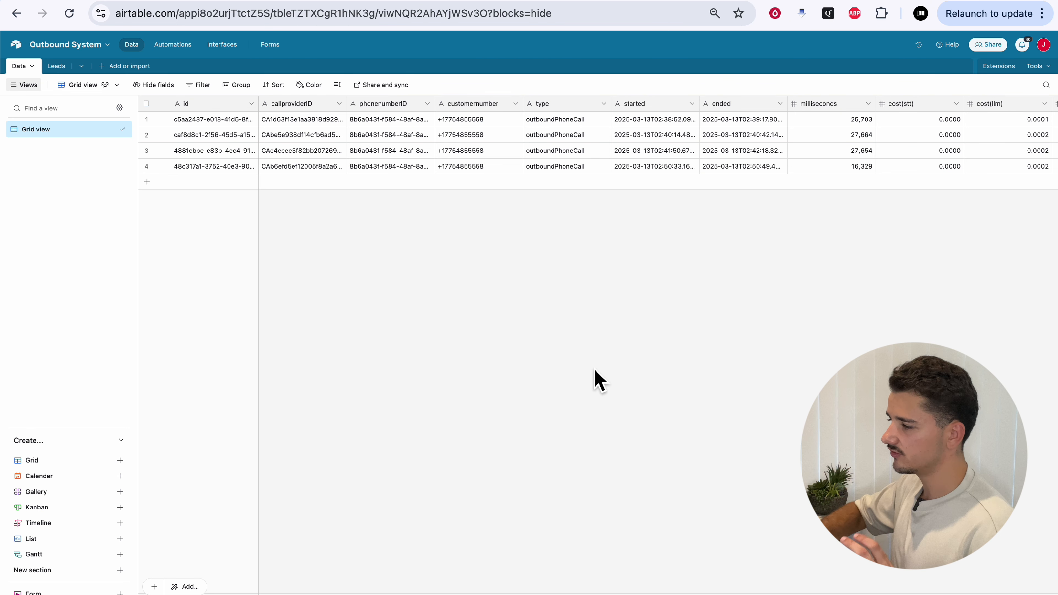
Switch from the Data table to the Leads table in the Outbound System base
{"action": "left_click", "coordinate": [58, 67]}
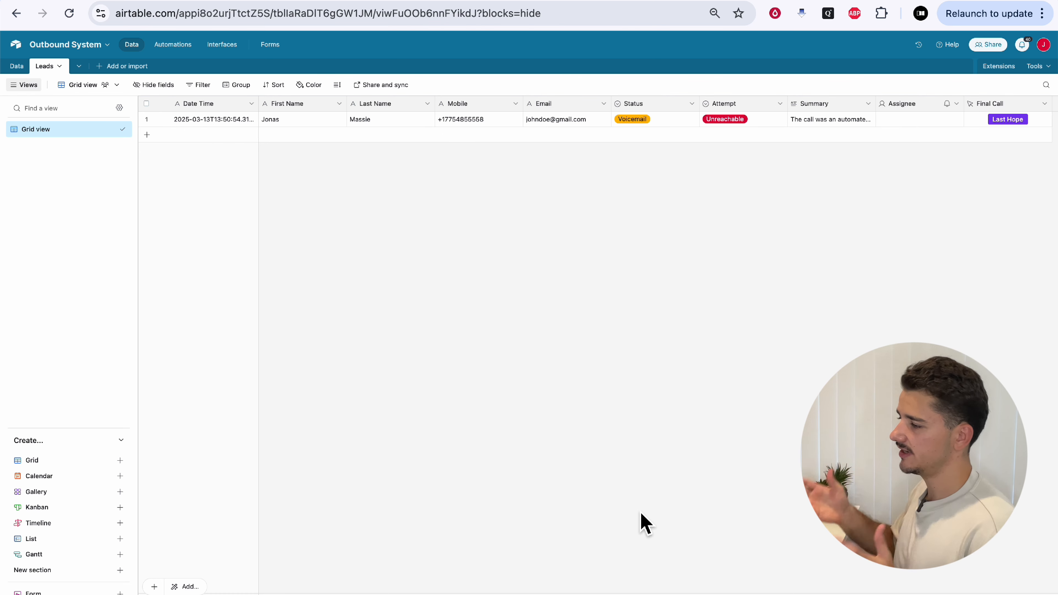